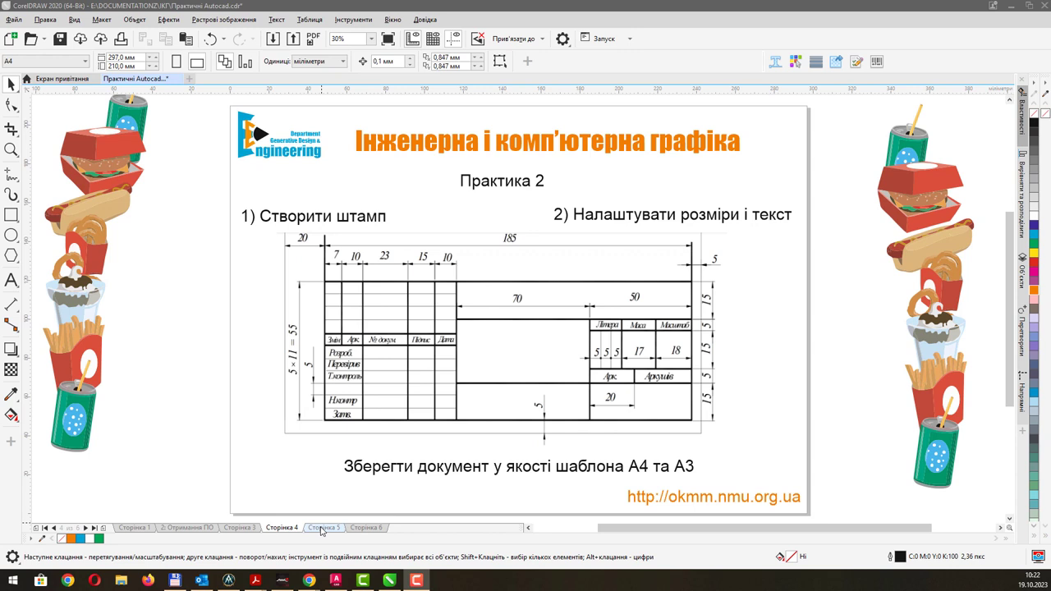
- Review the DSTU standards page and the reference title block in CorelDRAW, then return to AutoCAD
{"action": "left_click", "coordinate": [322, 528]}
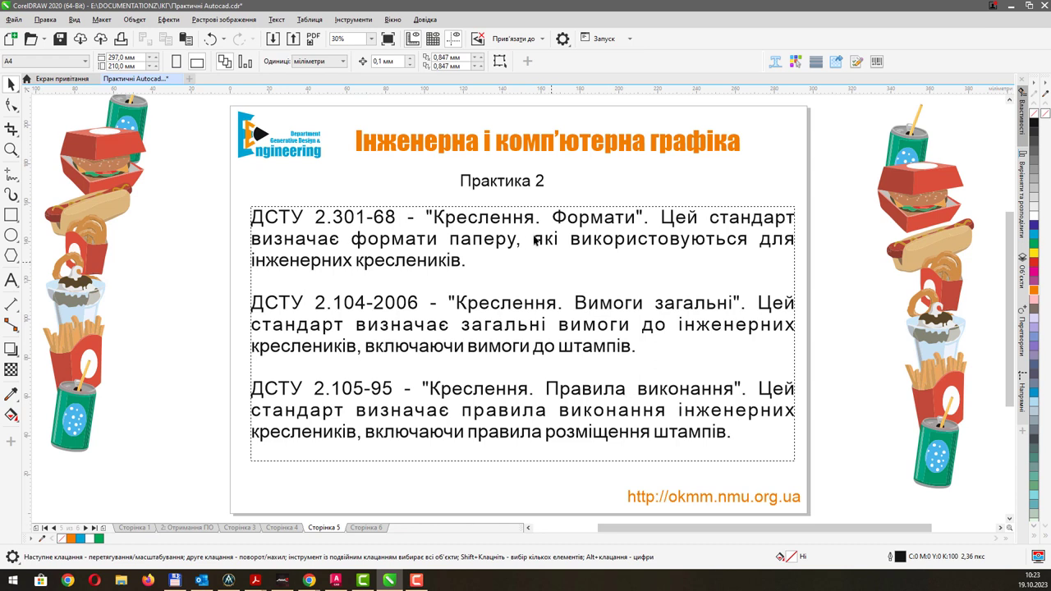
{"action": "left_click", "coordinate": [280, 528]}
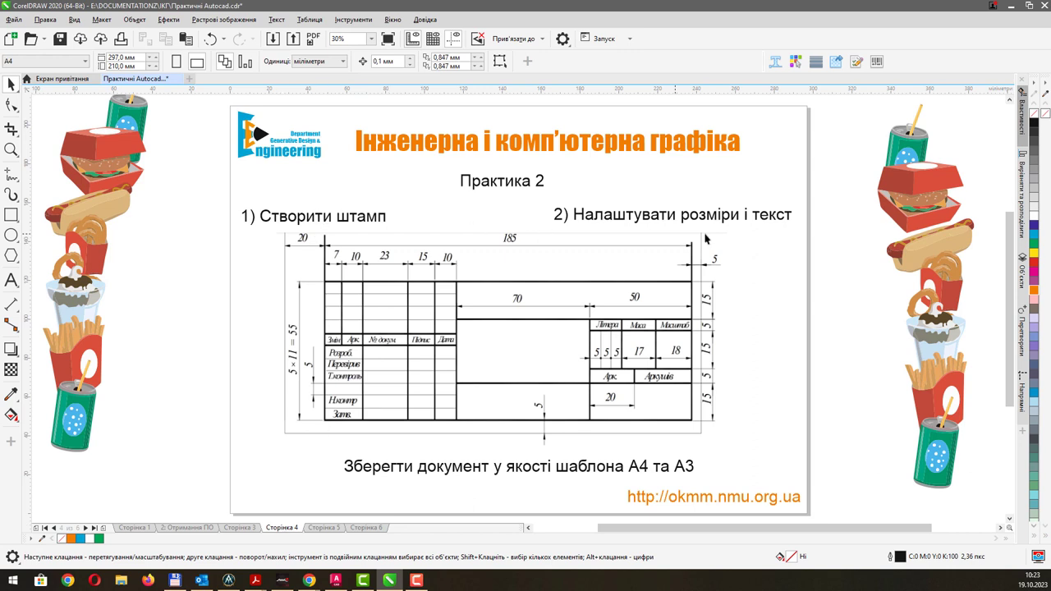
{"action": "left_click", "coordinate": [336, 580]}
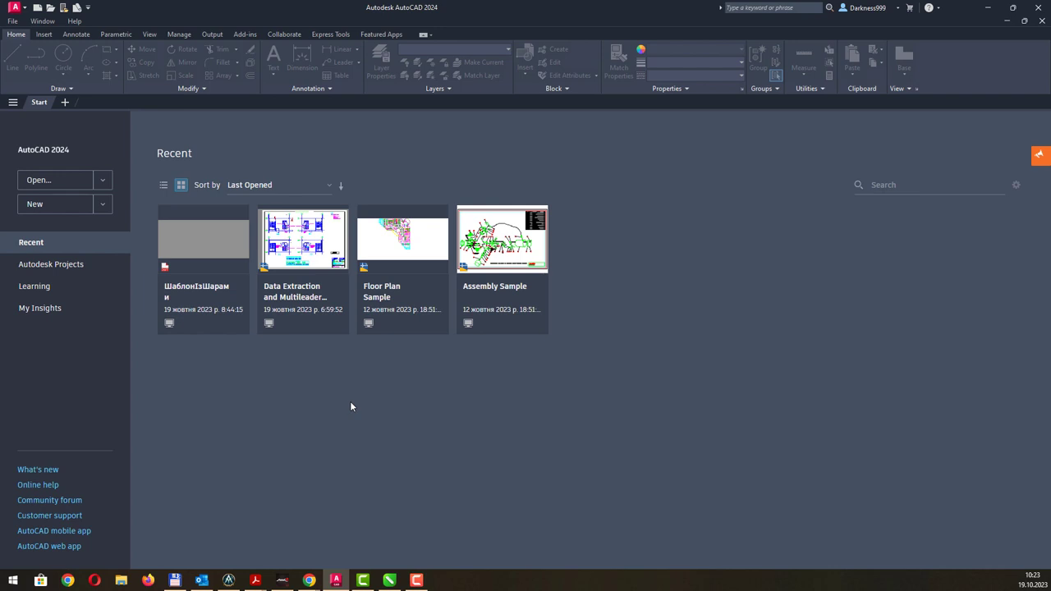
- Create a new drawing from the ШаблонІзШарами.dwt template
{"action": "left_click", "coordinate": [103, 205]}
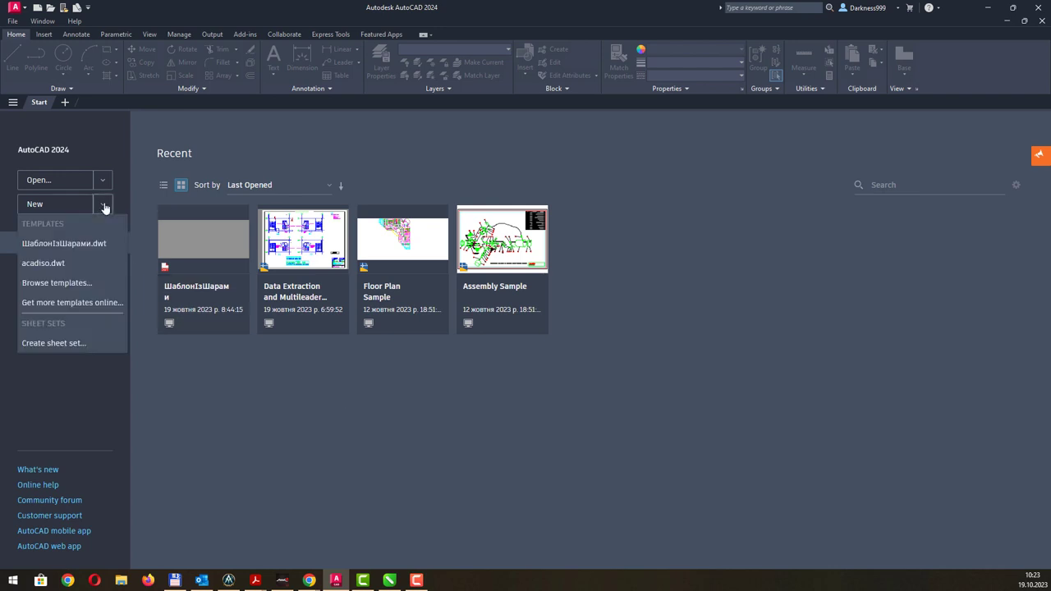
{"action": "left_click", "coordinate": [80, 283]}
{"action": "left_click", "coordinate": [506, 383]}
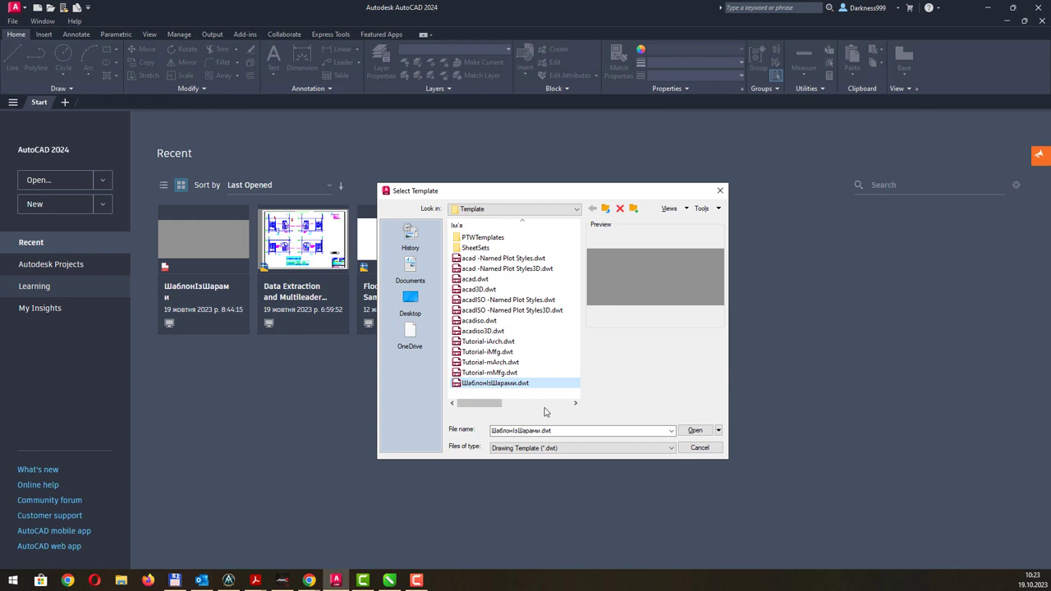
{"action": "left_click", "coordinate": [695, 429]}
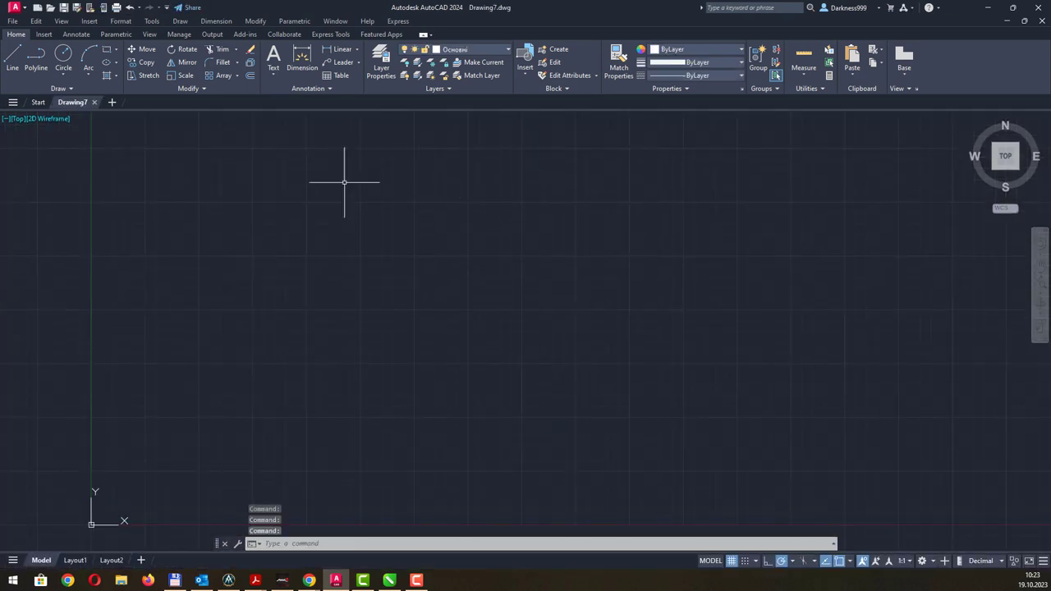
- Start a trial circle and make Осьові the current layer
{"action": "left_click", "coordinate": [500, 51]}
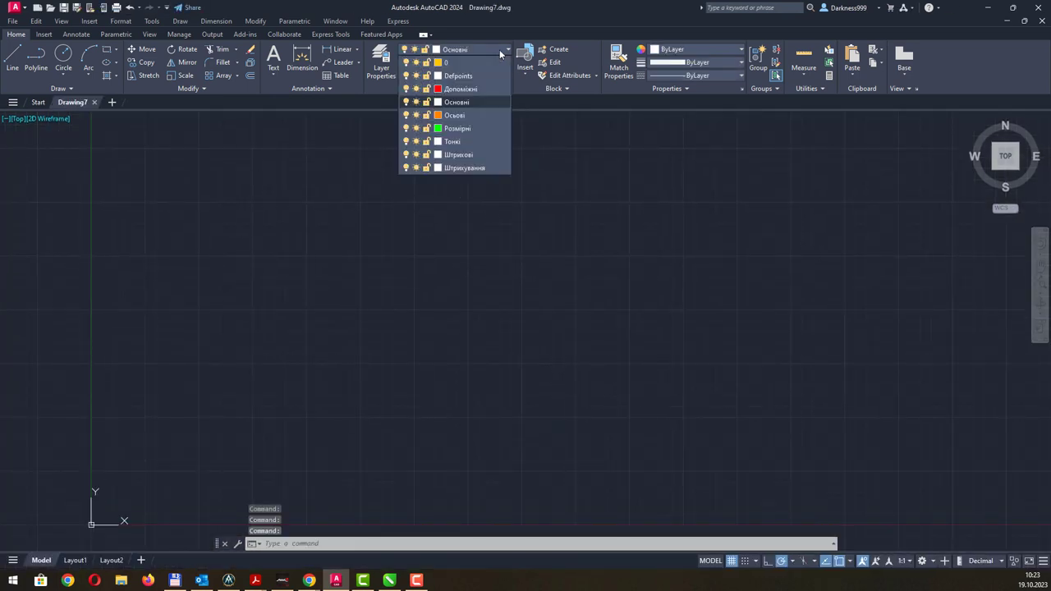
{"action": "left_click", "coordinate": [63, 55]}
{"action": "left_click", "coordinate": [350, 273]}
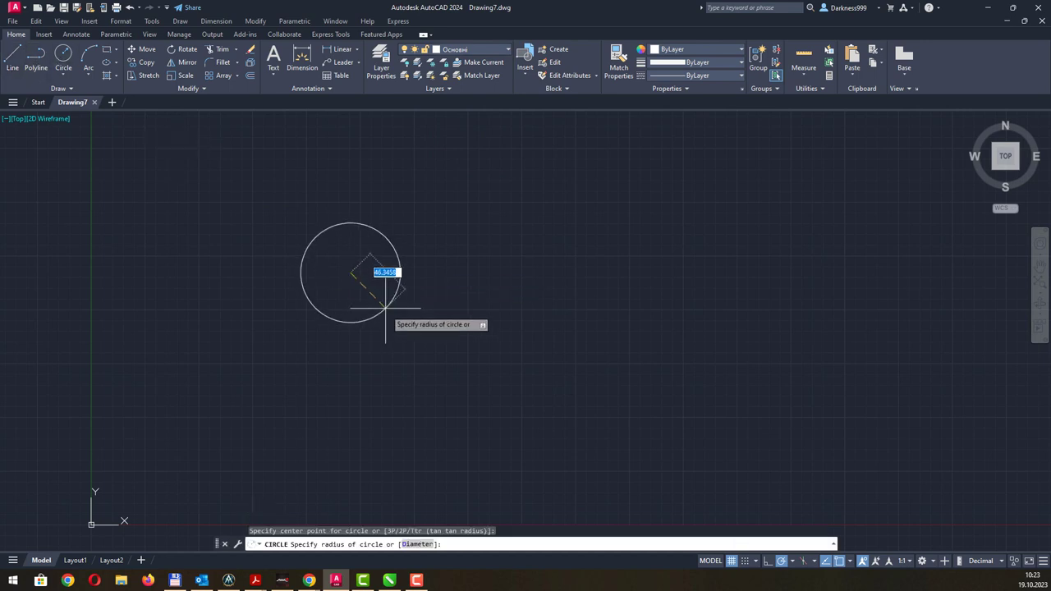
{"action": "left_click", "coordinate": [498, 51]}
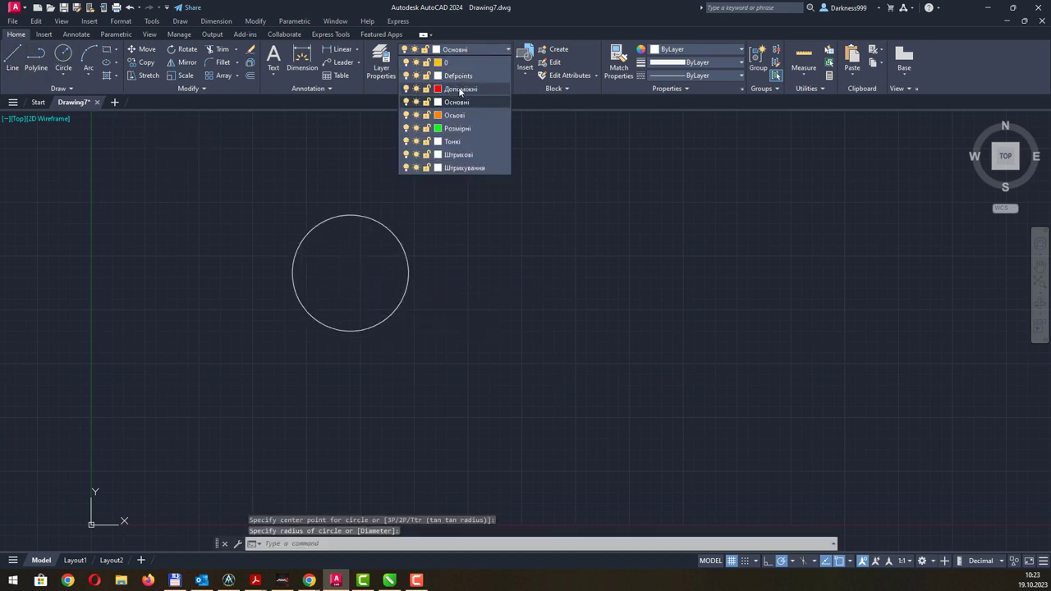
{"action": "left_click", "coordinate": [455, 115]}
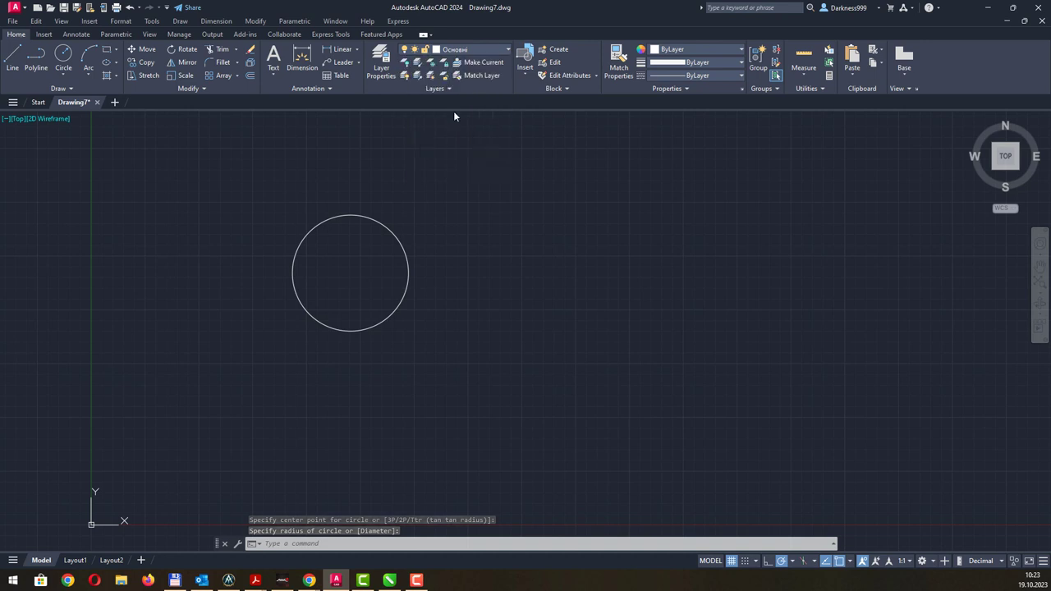
- Draw trial lines beside the circle, then window-select and erase the circle and lines
{"action": "left_click", "coordinate": [22, 58]}
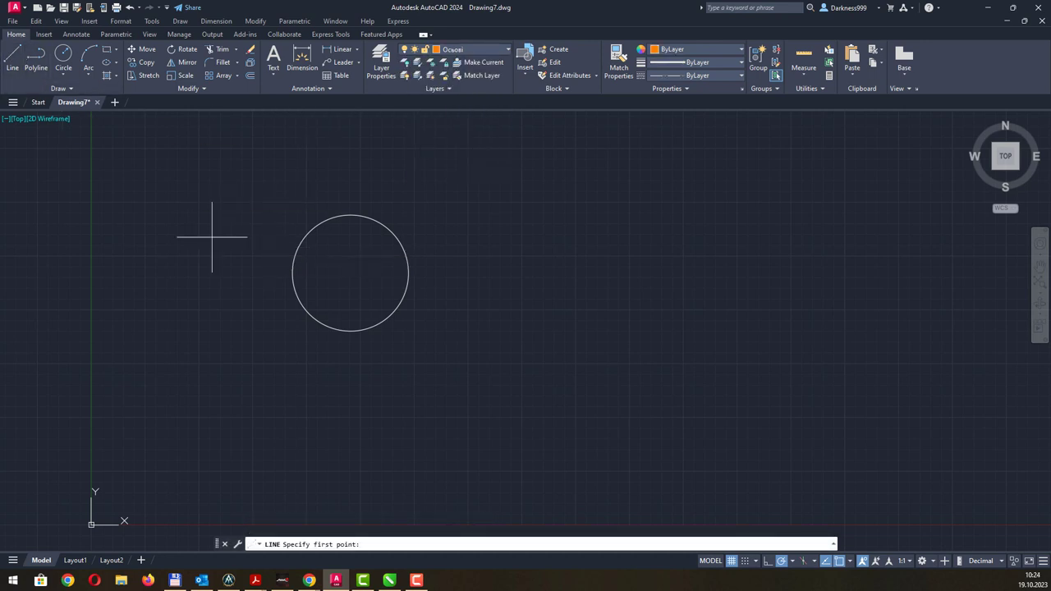
{"action": "left_click", "coordinate": [519, 285]}
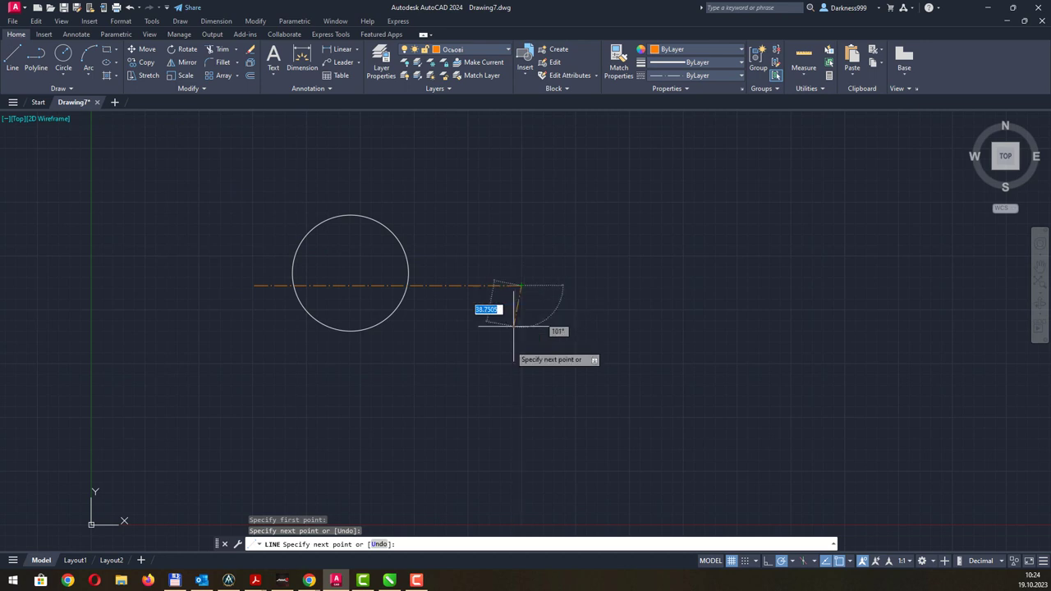
{"action": "left_click", "coordinate": [520, 398]}
{"action": "left_click", "coordinate": [272, 424]}
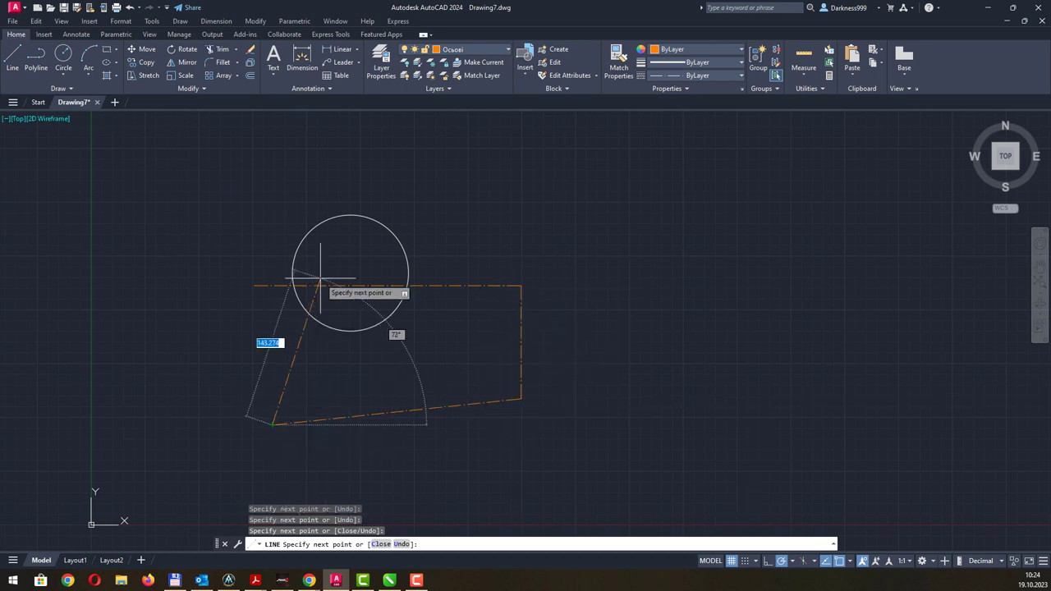
{"action": "key", "text": "Escape"}
{"action": "left_click", "coordinate": [646, 200]}
{"action": "left_click", "coordinate": [191, 421]}
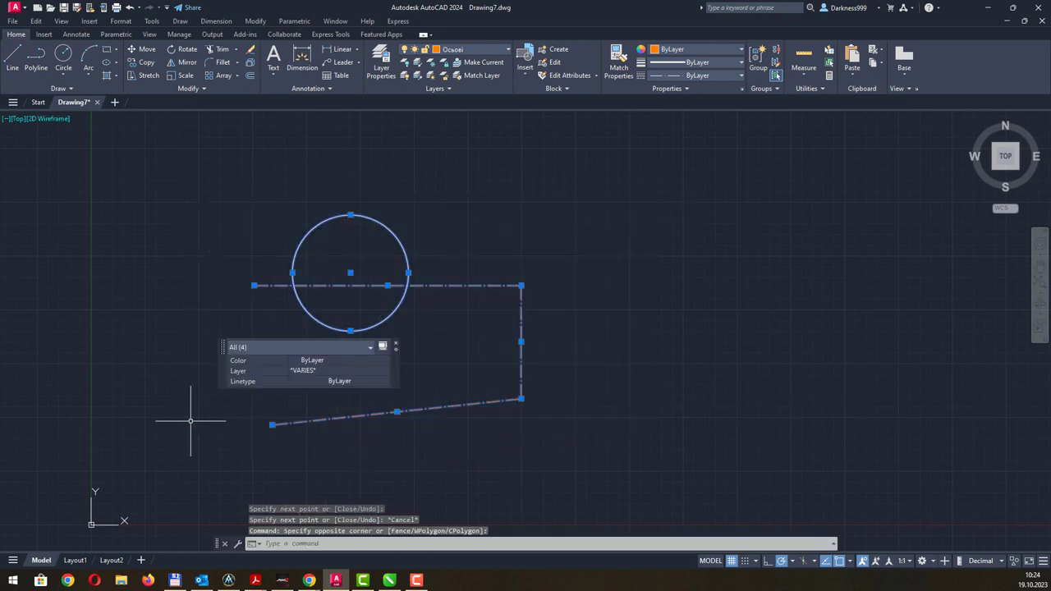
{"action": "key", "text": "Delete"}
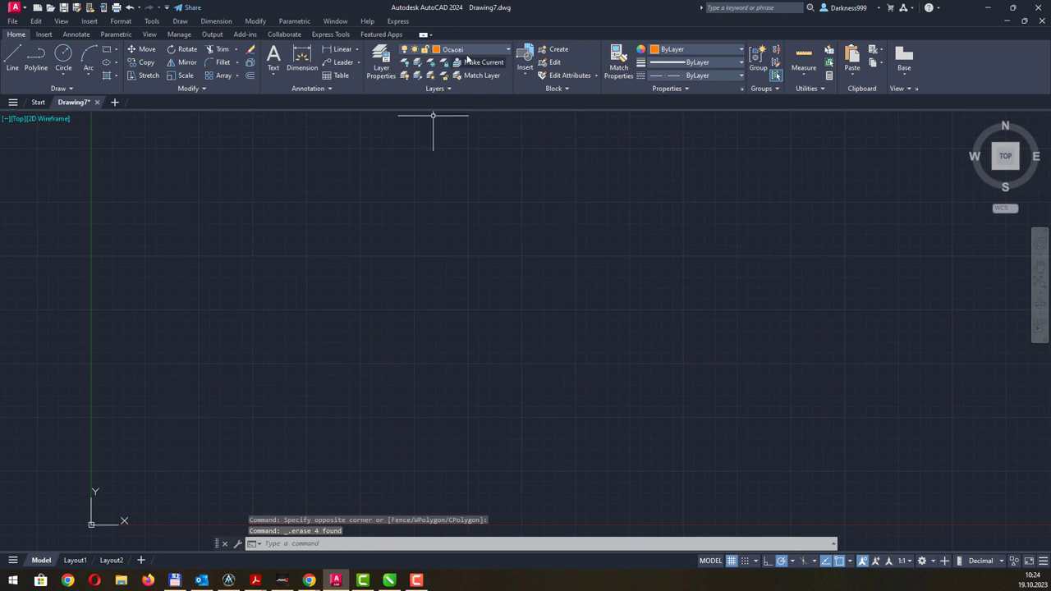
- On the Основні layer, draw a 210 × 297 rectangle from 0,0 as the A4 sheet
{"action": "left_click", "coordinate": [461, 51]}
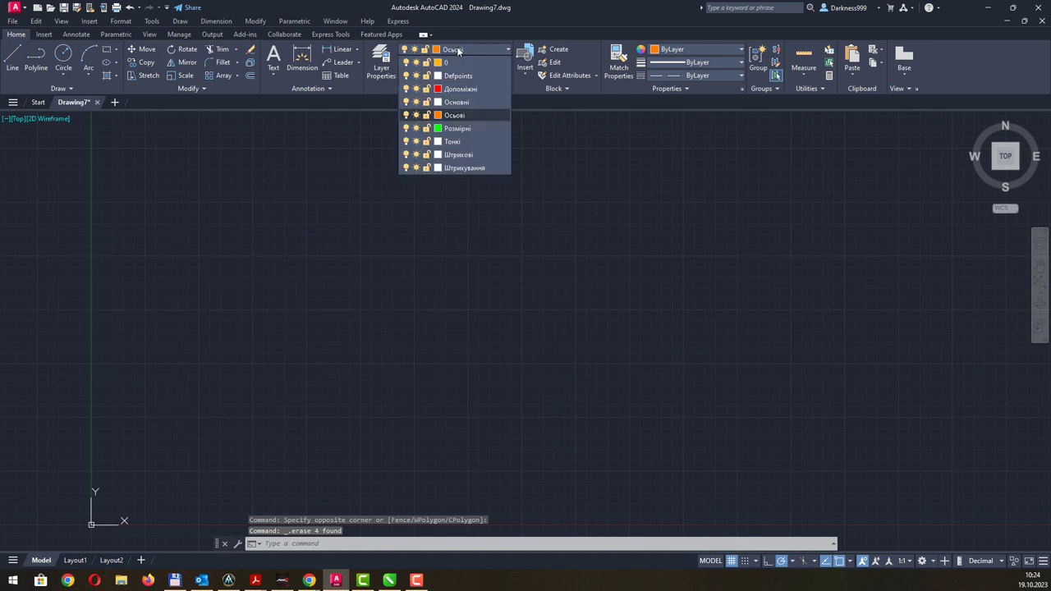
{"action": "left_click", "coordinate": [472, 102]}
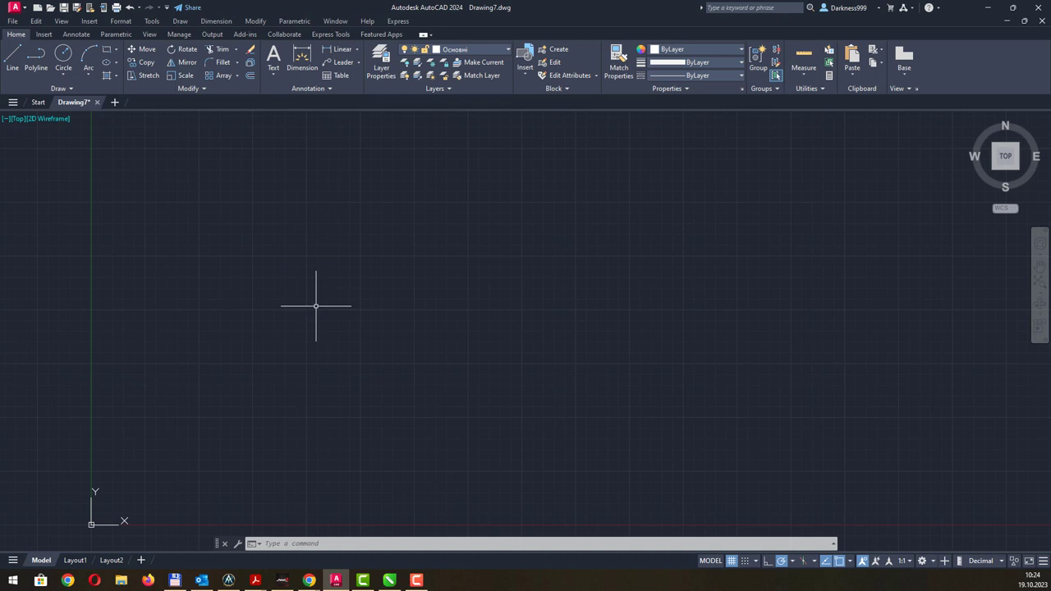
{"action": "middle_click_drag", "start_coordinate": [350, 273], "coordinate": [408, 255]}
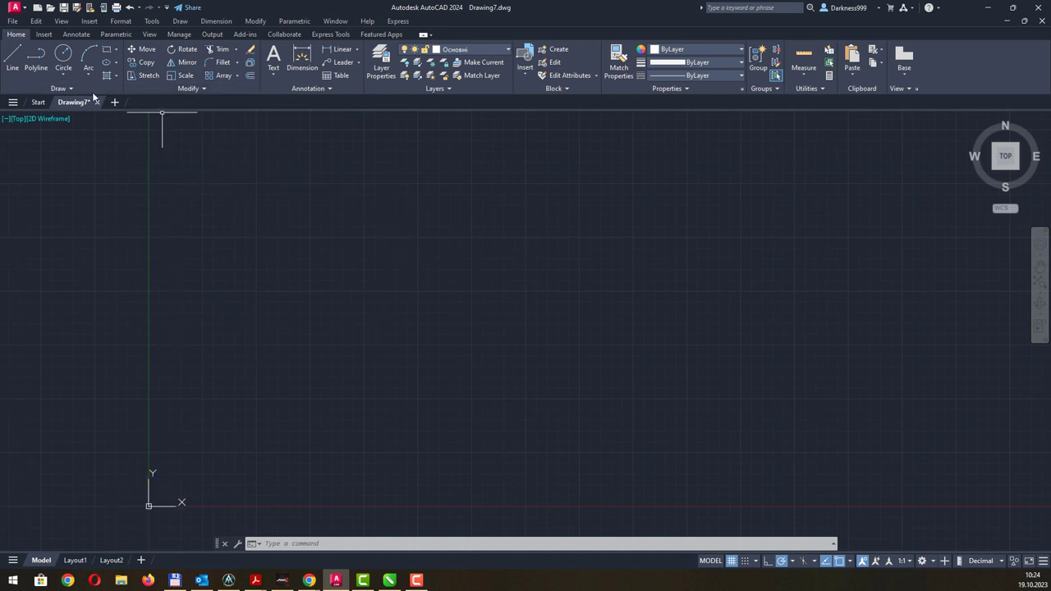
{"action": "left_click", "coordinate": [107, 50]}
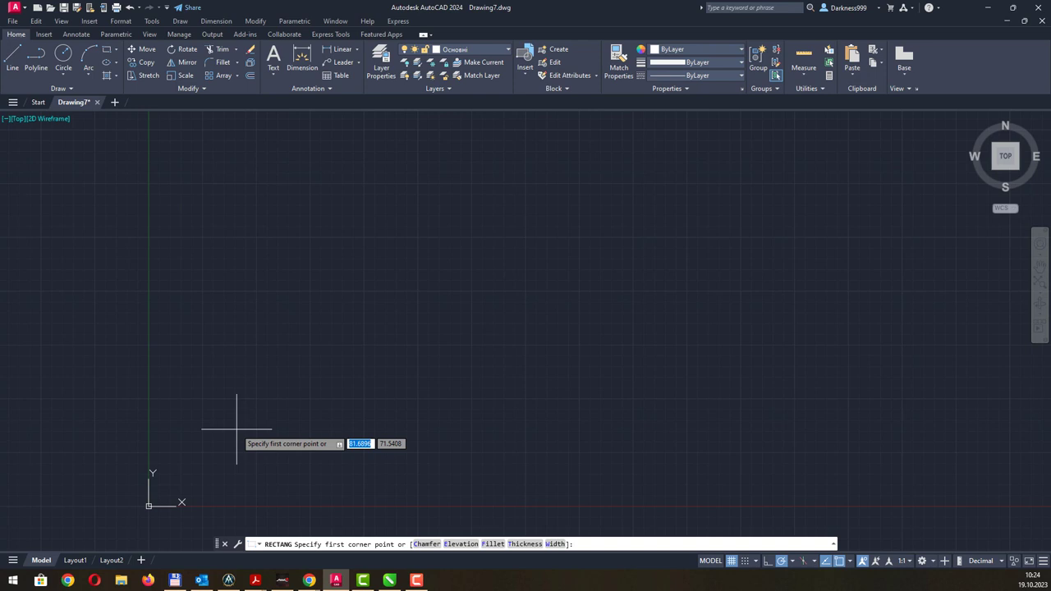
{"action": "type", "text": "0"}
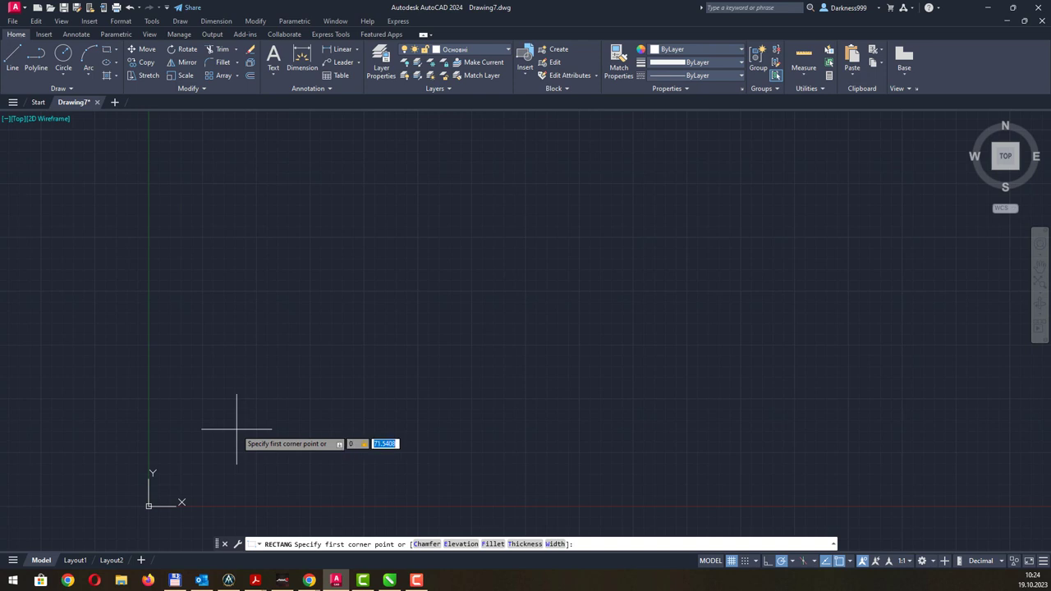
{"action": "type", "text": ",0"}
{"action": "key", "text": "Return"}
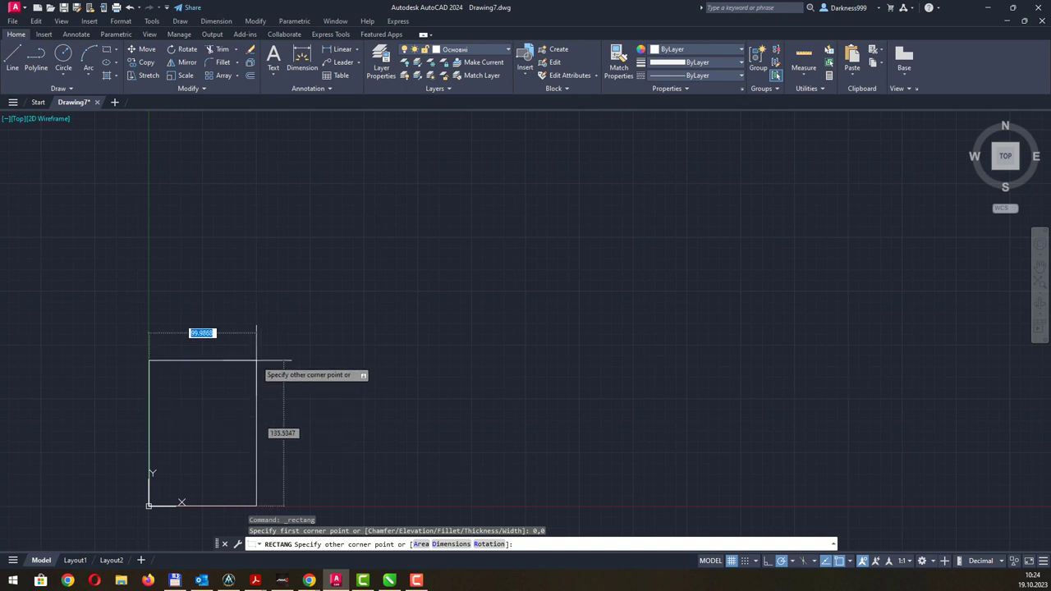
{"action": "type", "text": "210"}
{"action": "key", "text": "Tab"}
{"action": "type", "text": "2"}
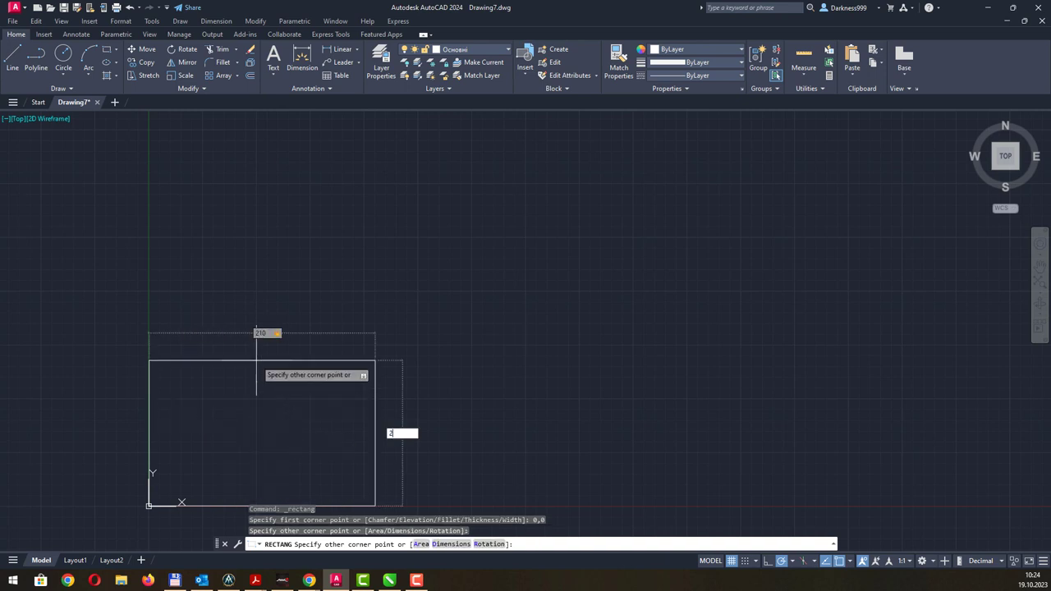
{"action": "type", "text": "97"}
{"action": "key", "text": "Return"}
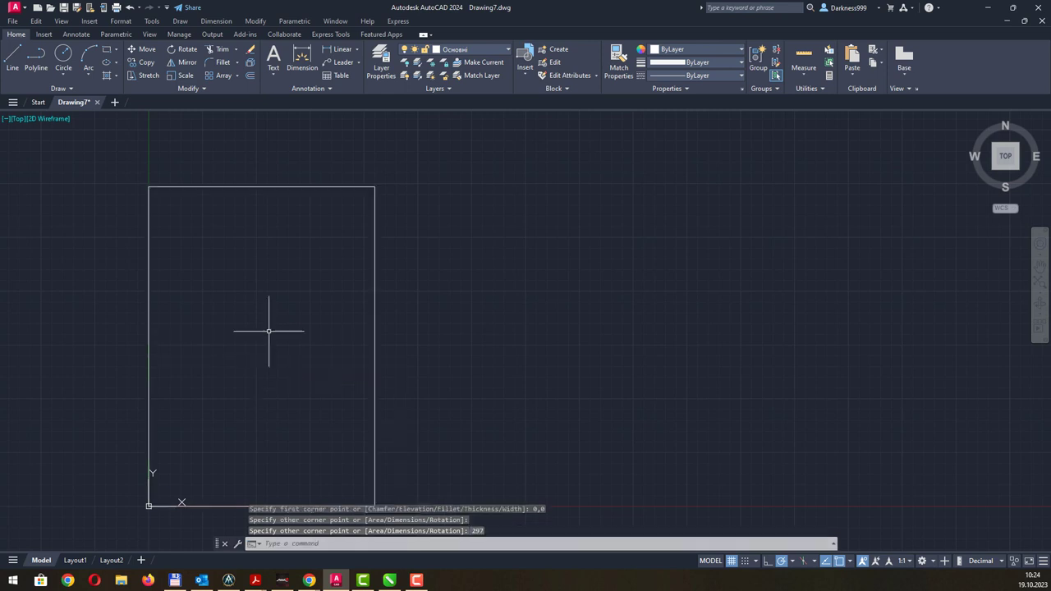
{"action": "mouse_move", "coordinate": [434, 251]}
{"action": "middle_mouse_down"}
{"action": "mouse_move", "coordinate": [453, 232]}
{"action": "mouse_move", "coordinate": [547, 238]}
{"action": "middle_mouse_up"}
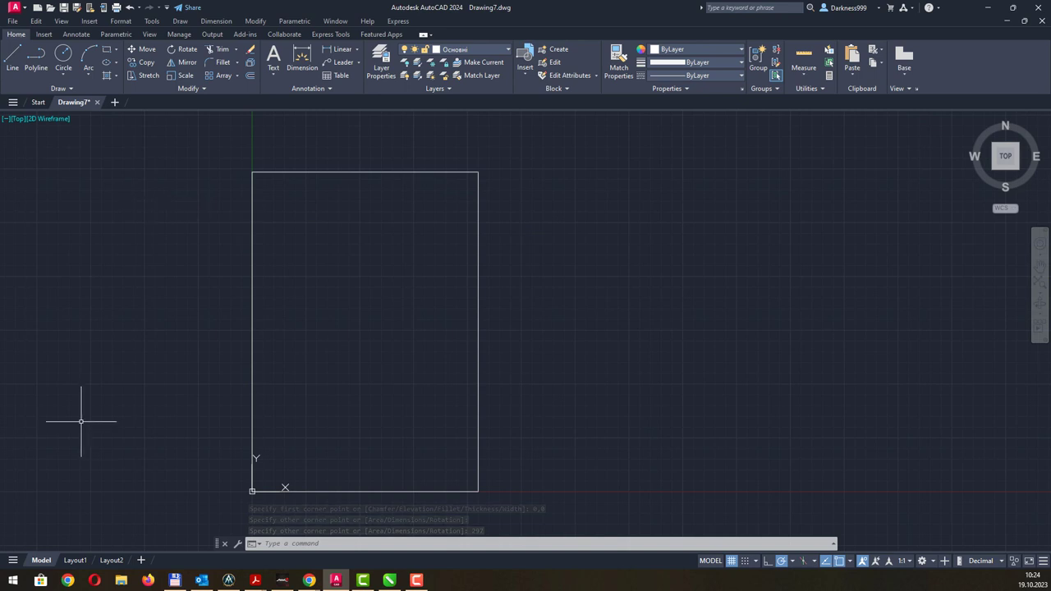
{"action": "left_click", "coordinate": [13, 560]}
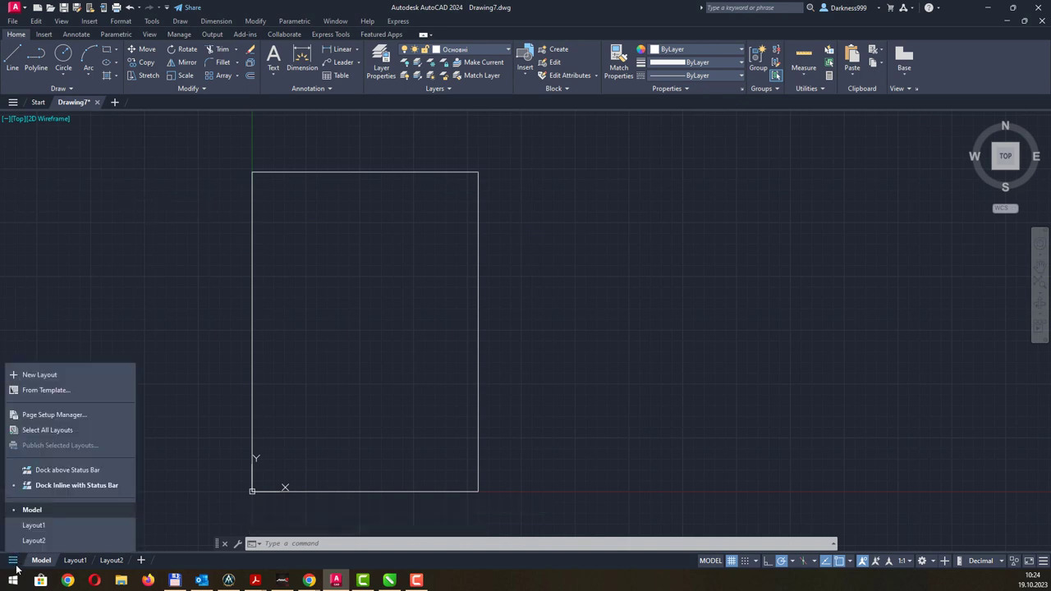
{"action": "left_click", "coordinate": [54, 415]}
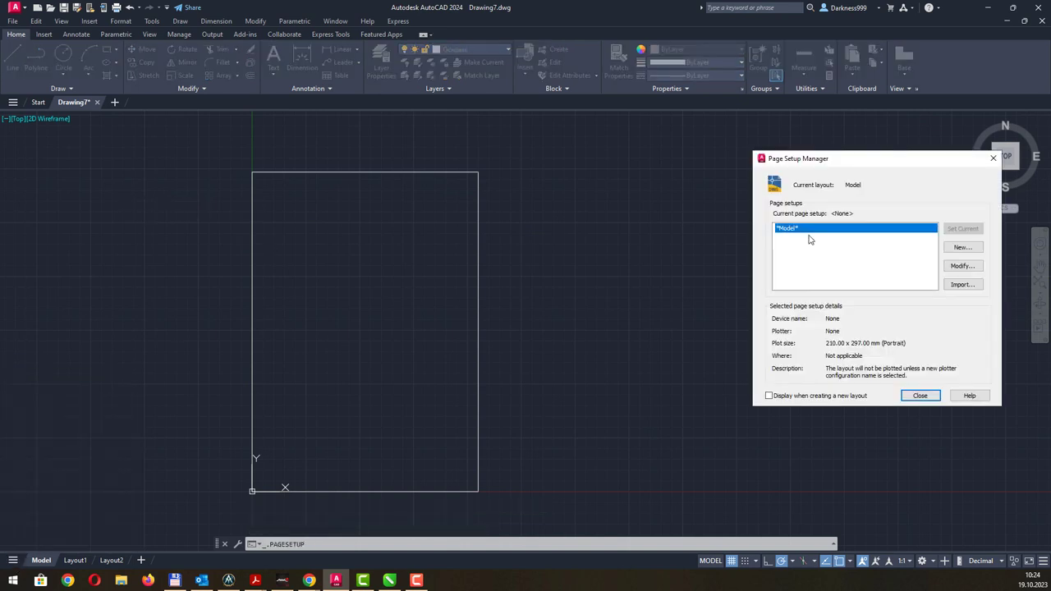
{"action": "left_click", "coordinate": [961, 266]}
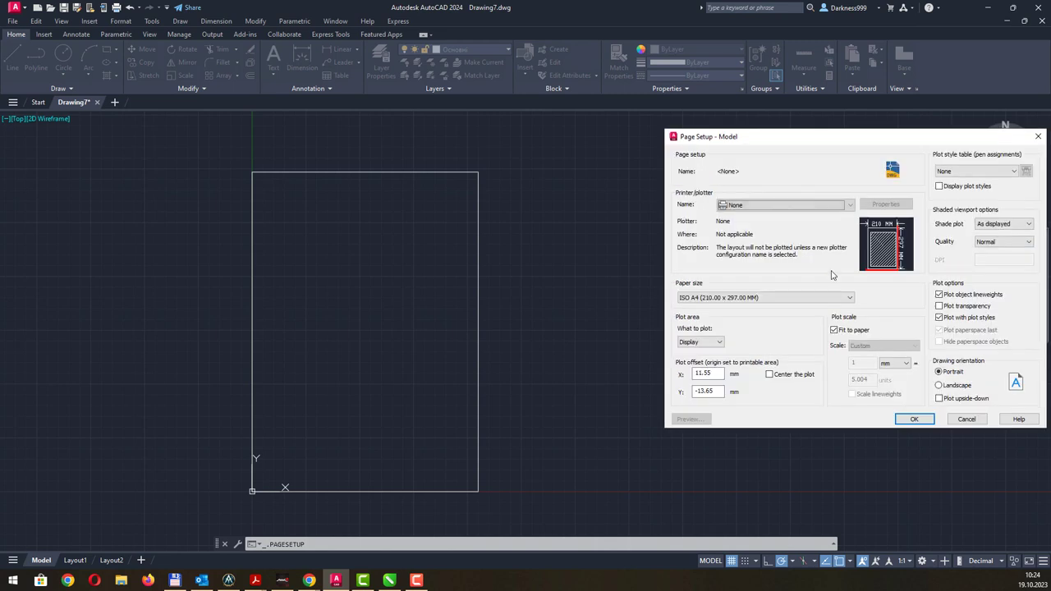
{"action": "left_click", "coordinate": [798, 298]}
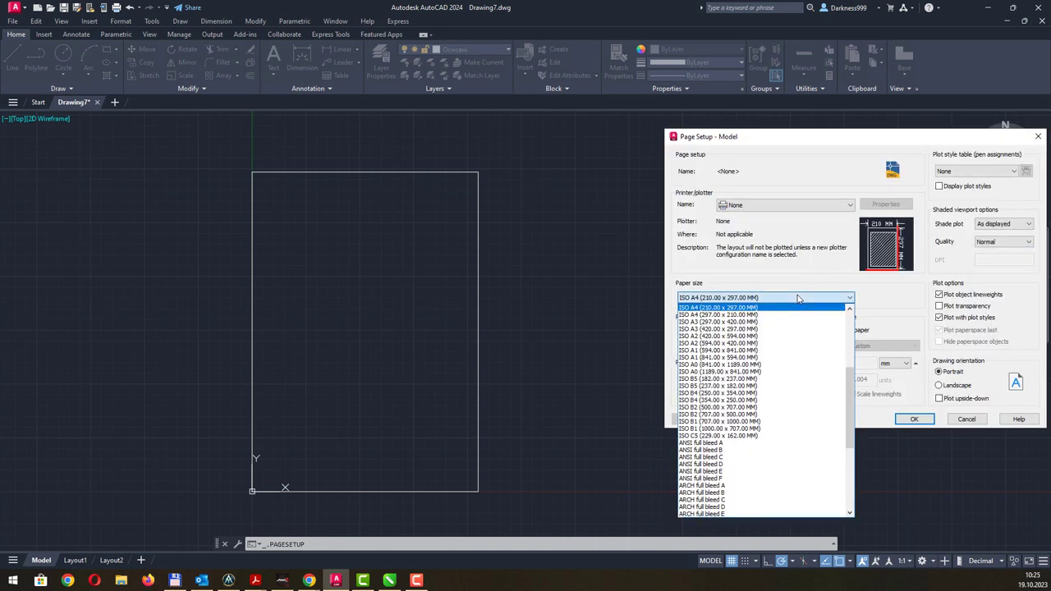
{"action": "left_click", "coordinate": [797, 298]}
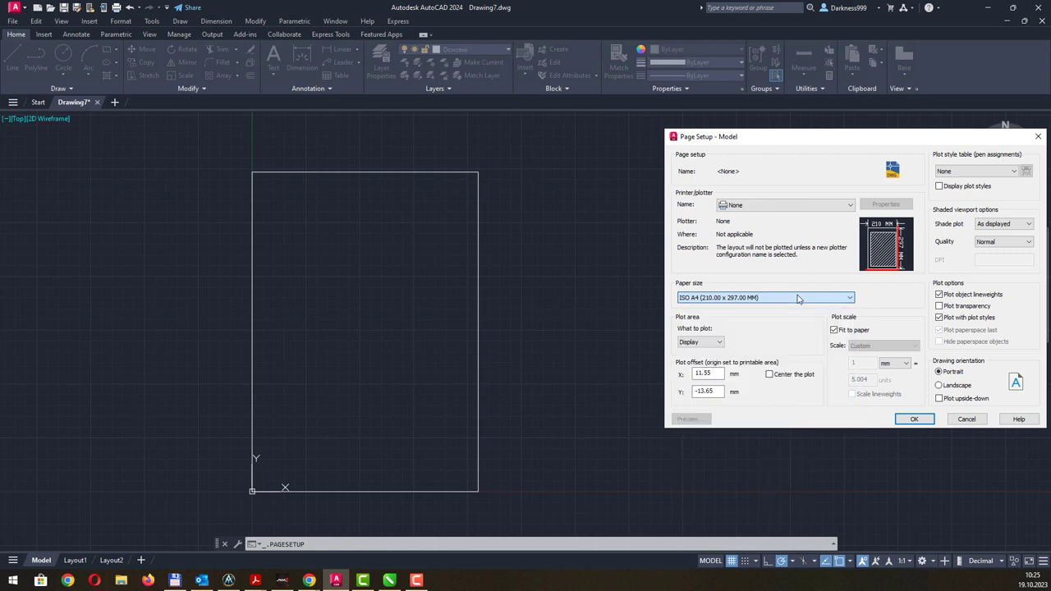
{"action": "key", "text": "Return"}
{"action": "key", "text": "Return"}
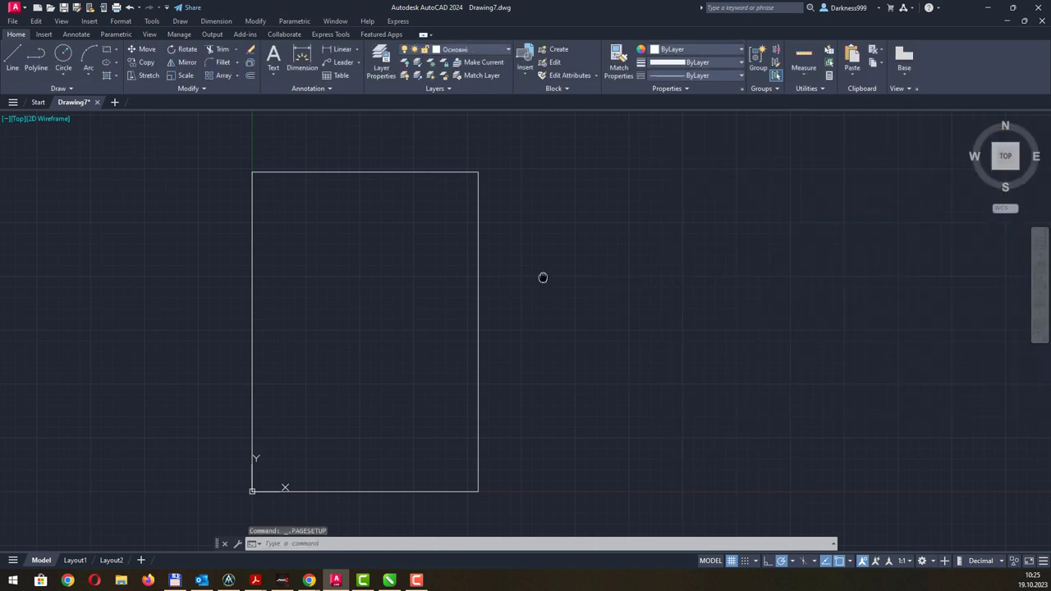
{"action": "middle_click_drag", "start_coordinate": [542, 277], "coordinate": [504, 274]}
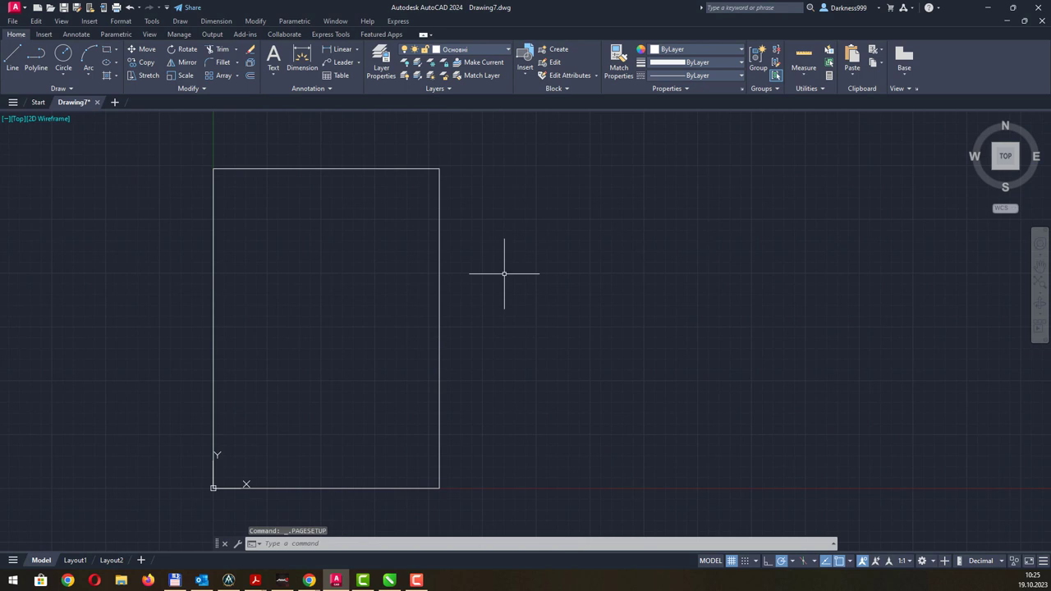
- Switch to CorelDRAW to view the Практика 2 dimensioned title-block drawing
{"action": "left_click", "coordinate": [390, 581]}
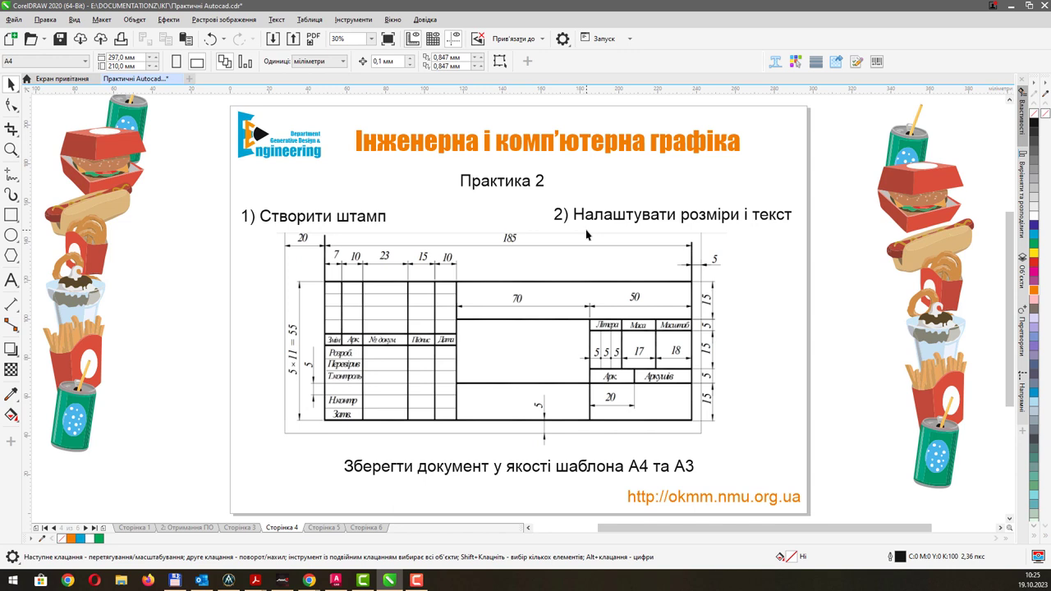
- Draw a rectangle from the origin at 55 wide by 185 tall
{"action": "left_click", "coordinate": [1008, 7]}
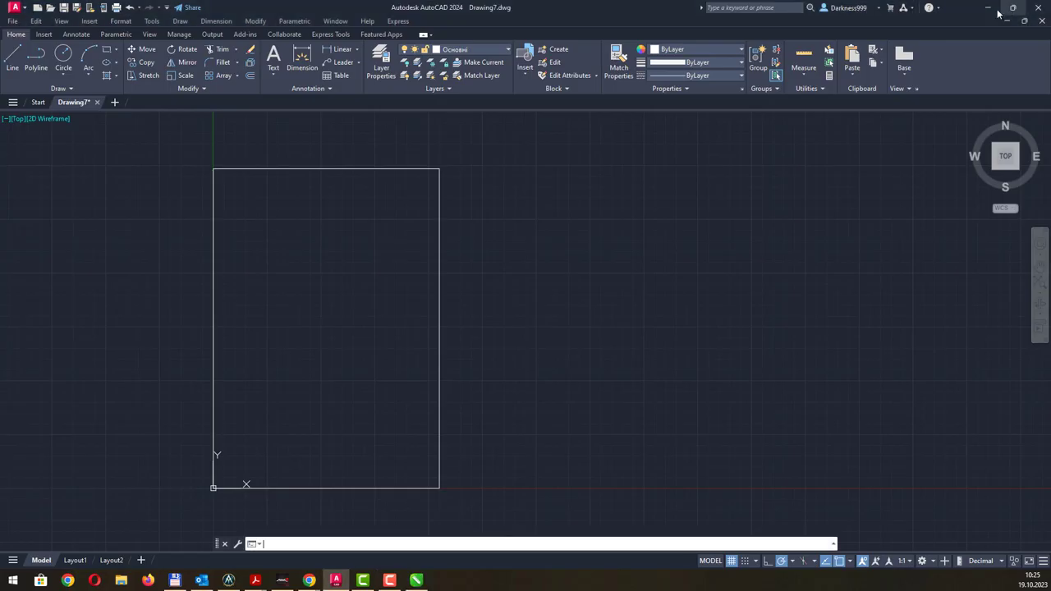
{"action": "left_click", "coordinate": [108, 50]}
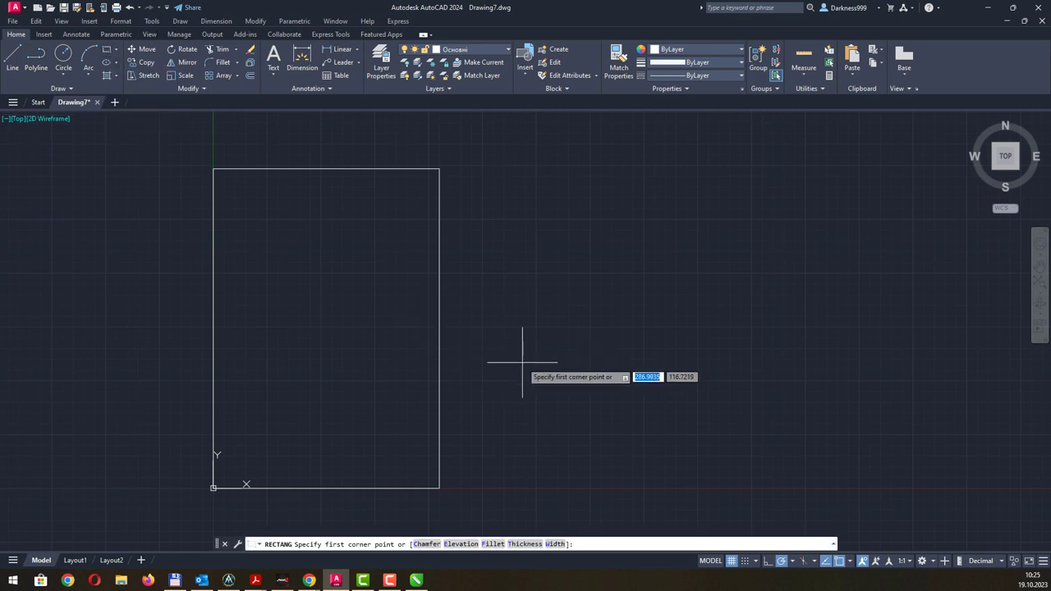
{"action": "type", "text": "0"}
{"action": "key", "text": "Tab"}
{"action": "type", "text": "0"}
{"action": "key", "text": "Tab"}
{"action": "key", "text": "Tab"}
{"action": "key", "text": "Return"}
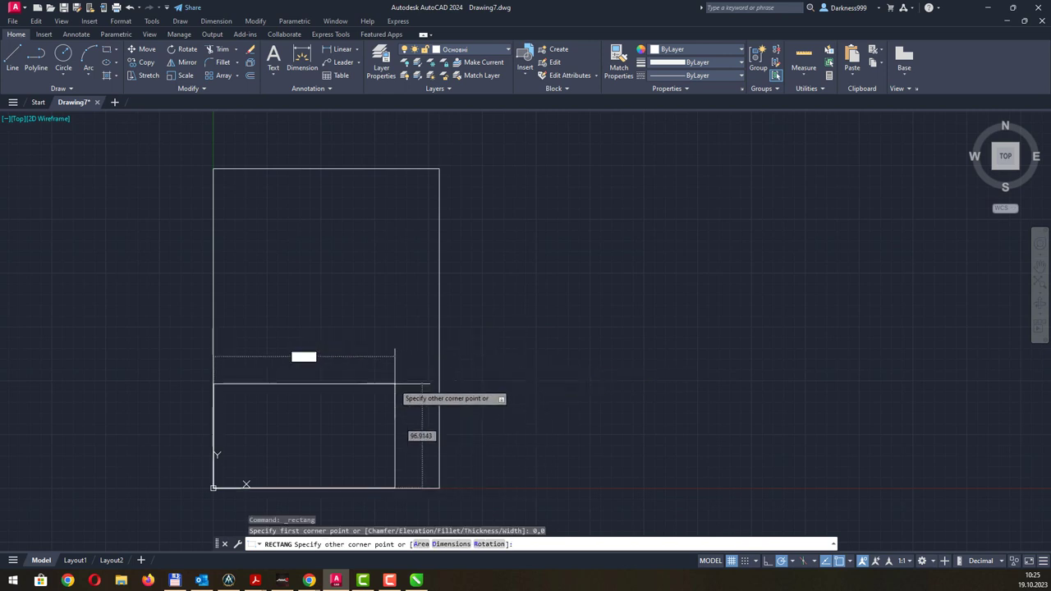
{"action": "type", "text": "5"}
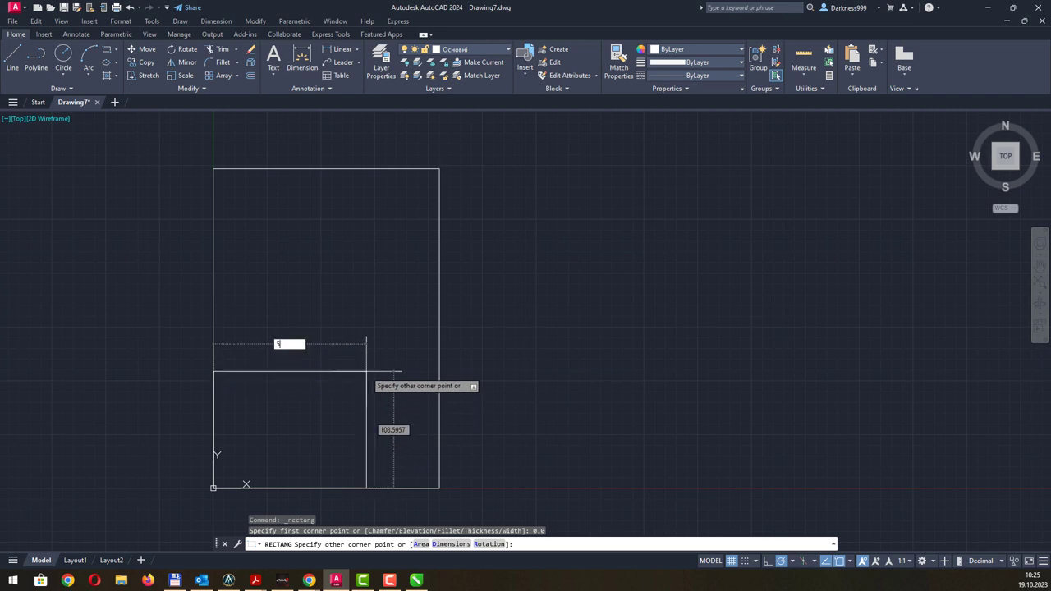
{"action": "type", "text": "5"}
{"action": "key", "text": "Tab"}
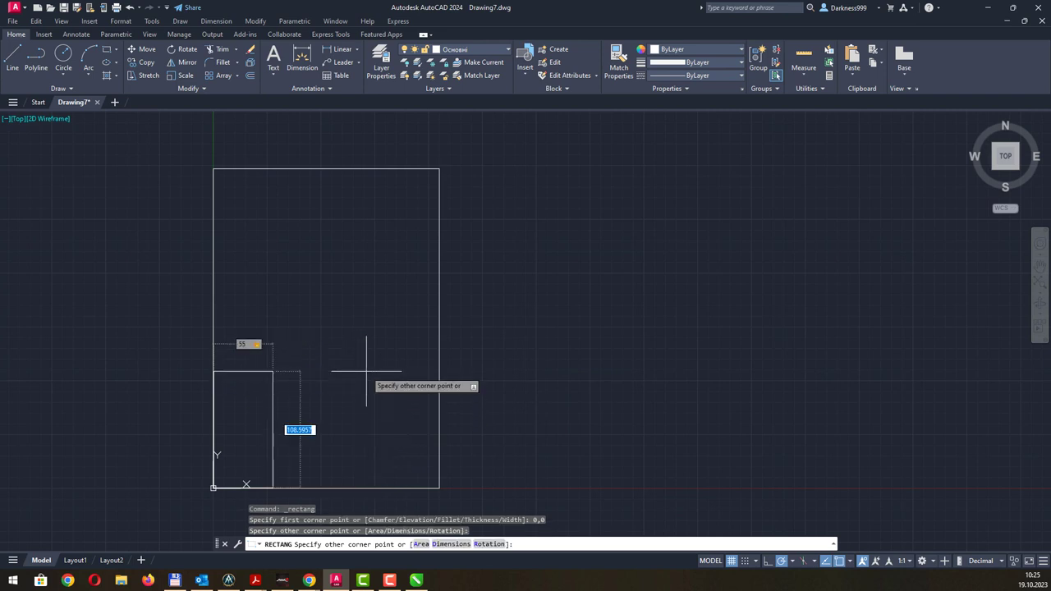
{"action": "type", "text": "185"}
{"action": "key", "text": "Return"}
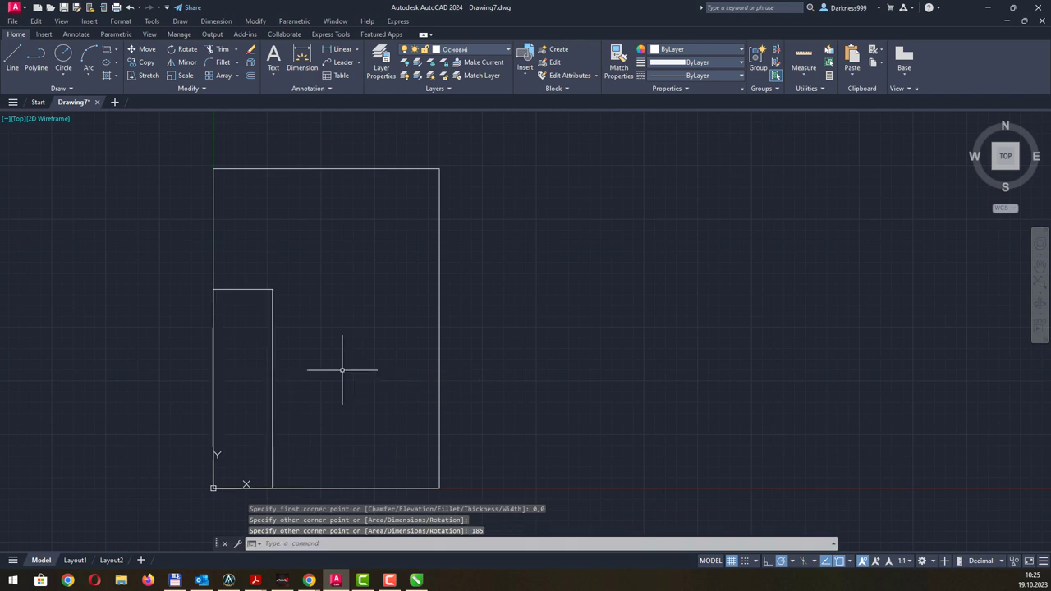
- Inspect the upright rectangle's properties in the Properties panel
{"action": "left_click", "coordinate": [271, 348]}
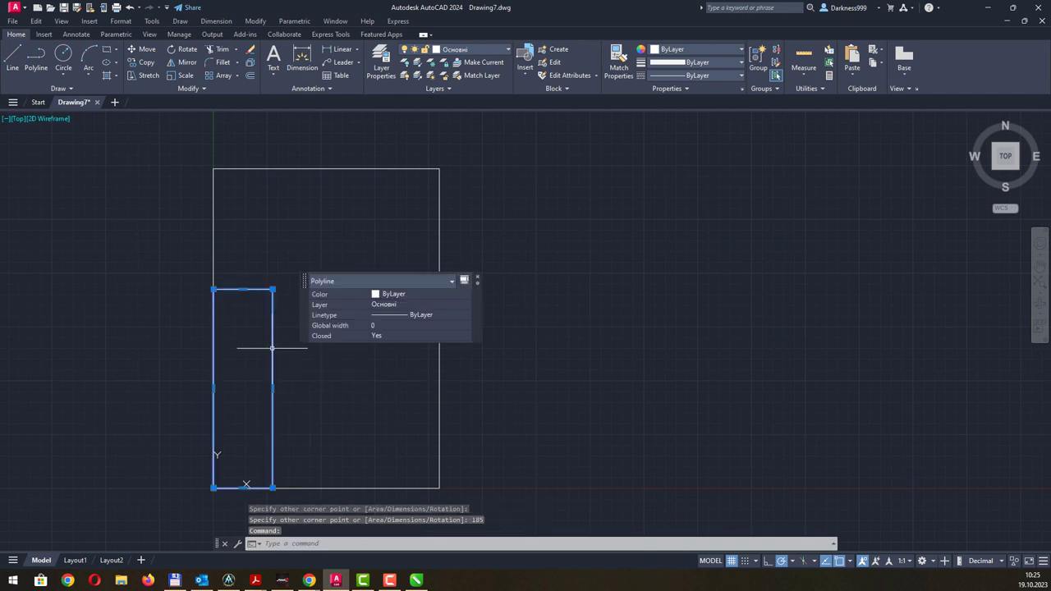
{"action": "right_click", "coordinate": [272, 348]}
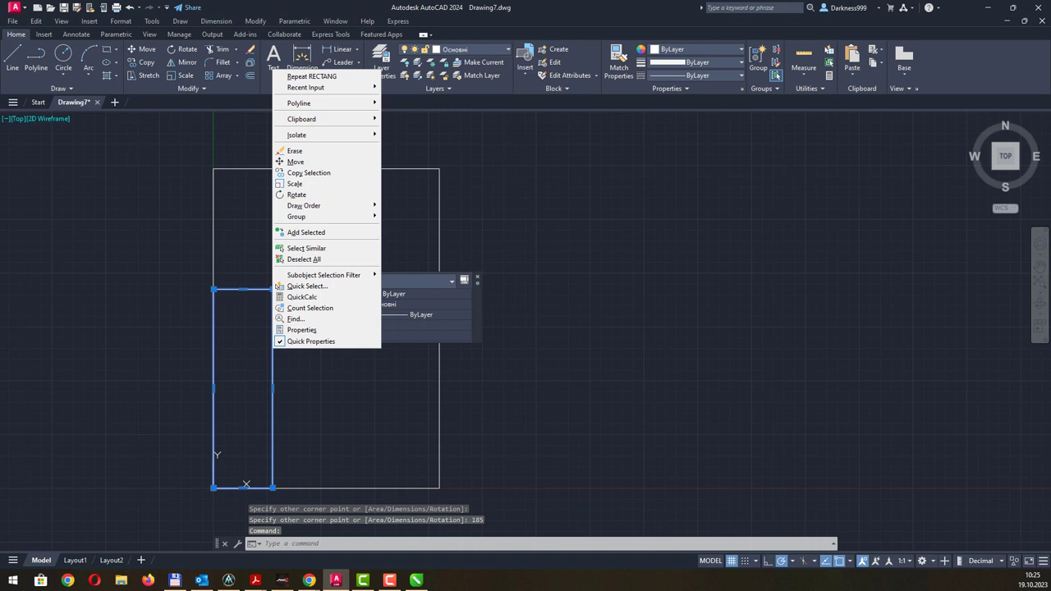
{"action": "left_click", "coordinate": [303, 330]}
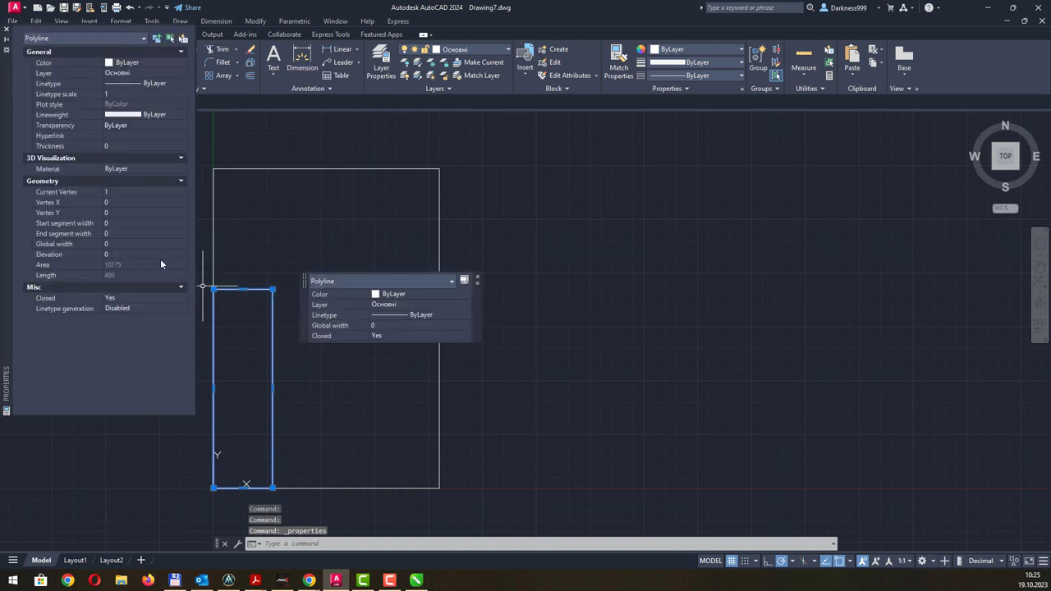
{"action": "left_click", "coordinate": [6, 28]}
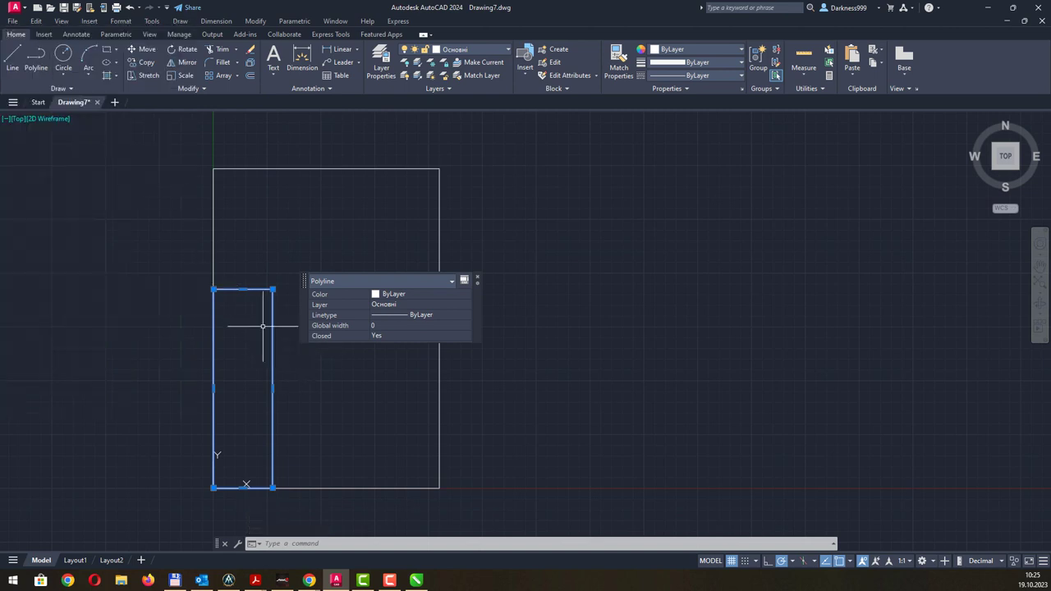
- Draw a 185 × 55 rectangle from 0,0 for the title block
{"action": "left_click", "coordinate": [107, 50]}
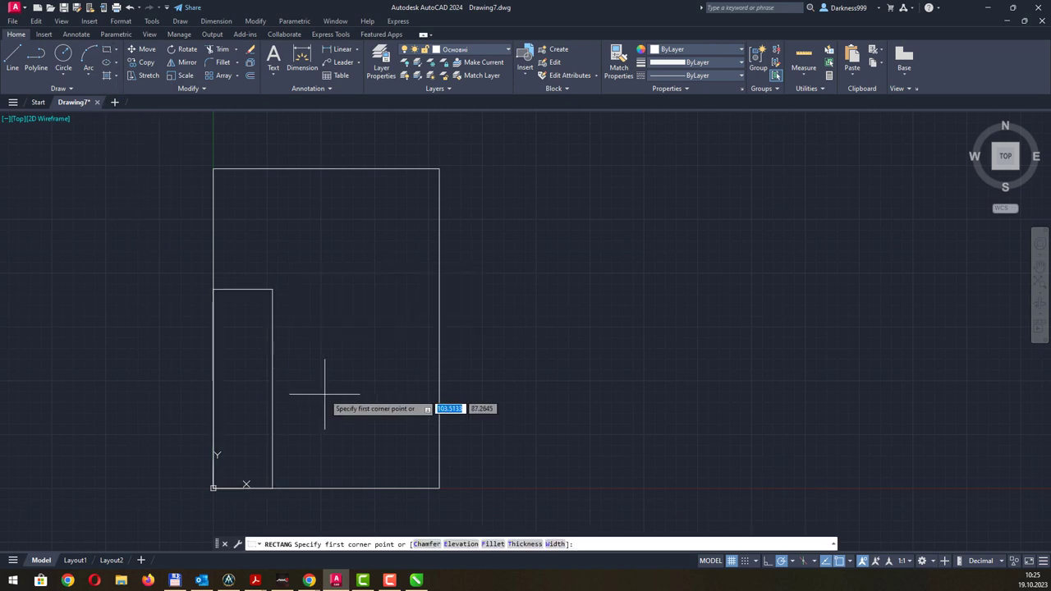
{"action": "type", "text": "0,0"}
{"action": "key", "text": "Return"}
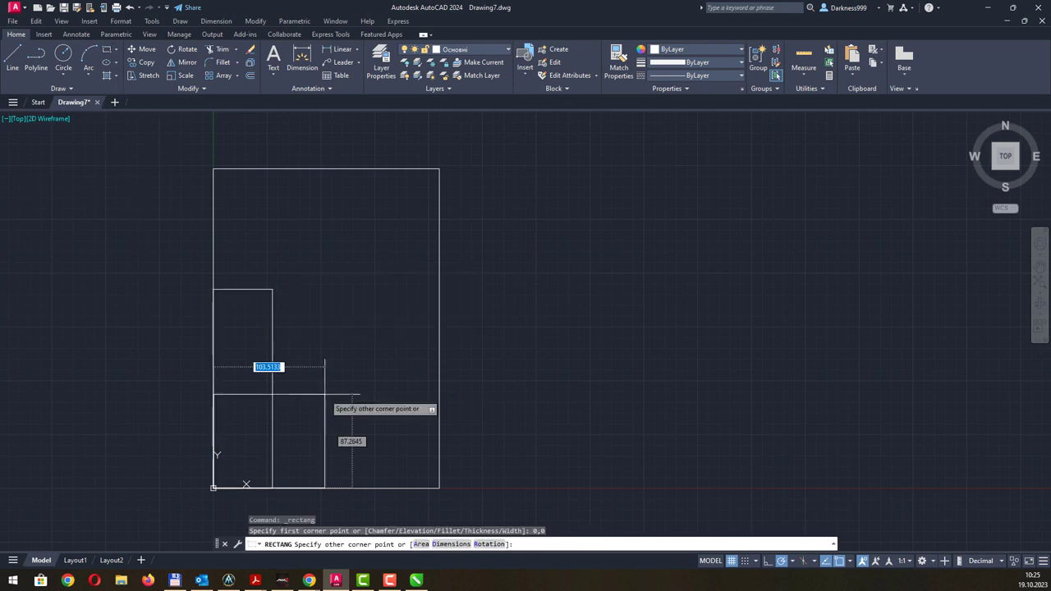
{"action": "type", "text": "185"}
{"action": "key", "text": "Tab"}
{"action": "type", "text": "55"}
{"action": "key", "text": "Return"}
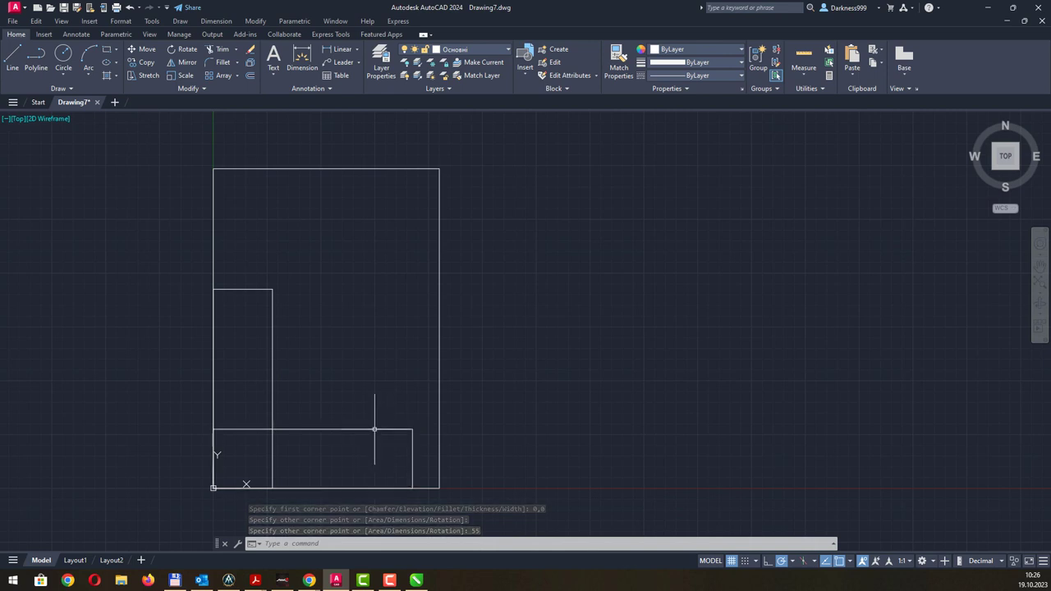
- Delete the mistaken upright rectangle and compare the wide one with the reference stamp
{"action": "left_click", "coordinate": [273, 304]}
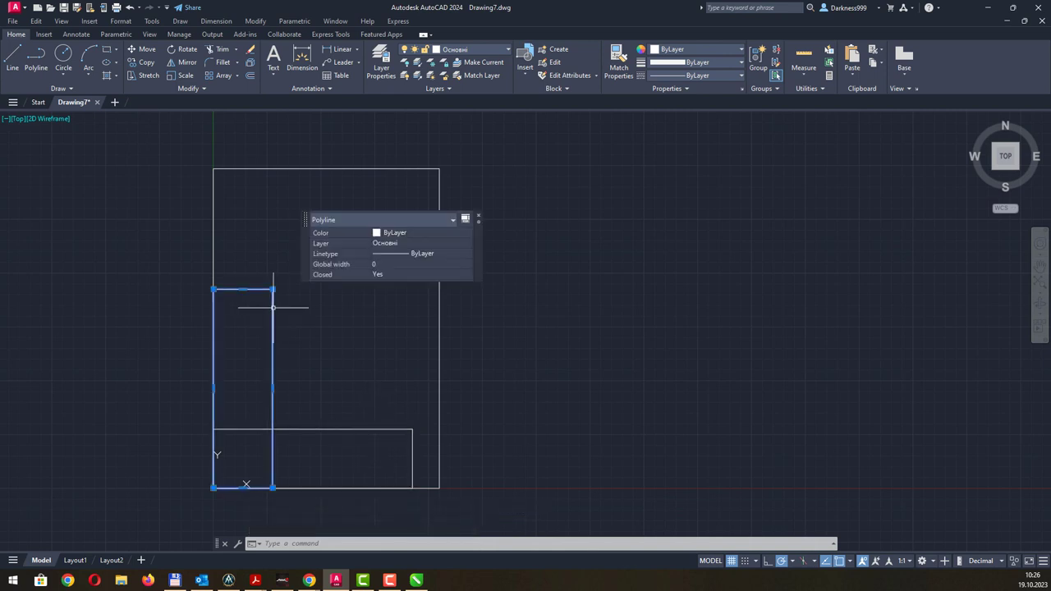
{"action": "key", "text": "Delete"}
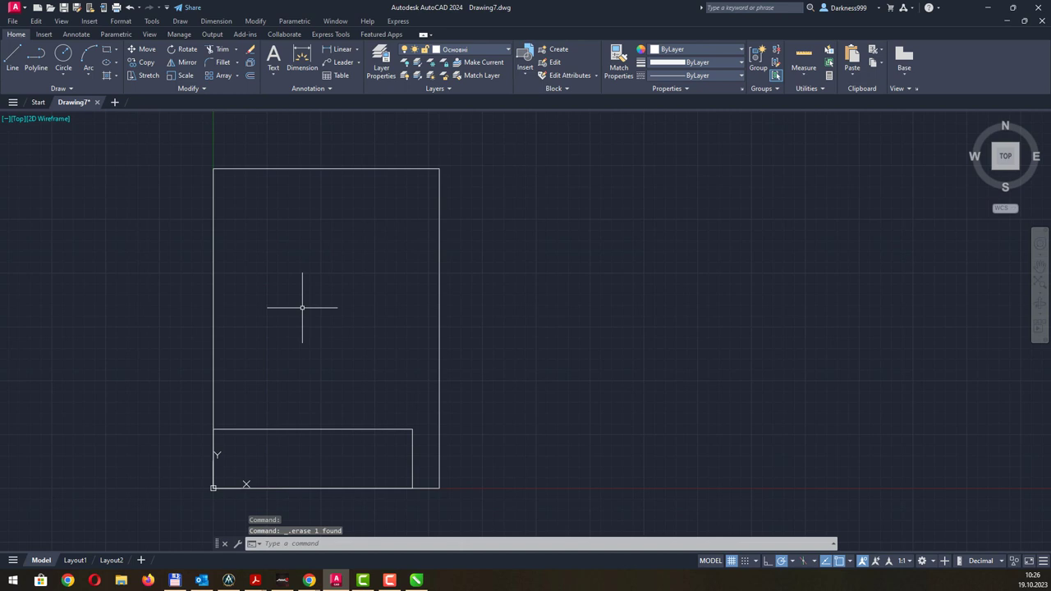
{"action": "scroll", "coordinate": [307, 434], "scroll_direction": "up", "scroll_amount": 2}
{"action": "middle_click_drag", "start_coordinate": [317, 413], "coordinate": [321, 346]}
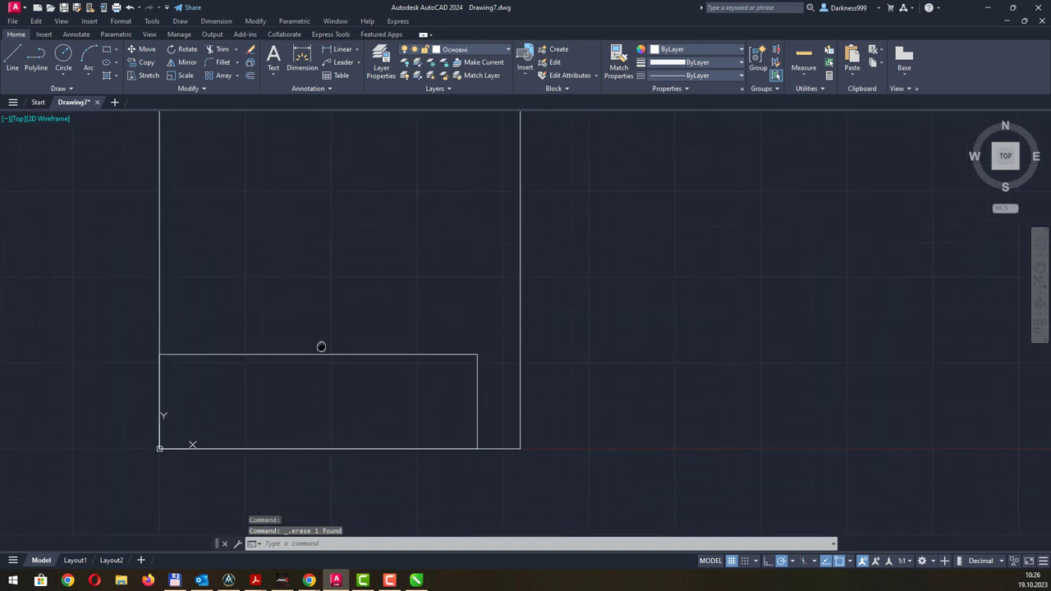
{"action": "left_click", "coordinate": [325, 355]}
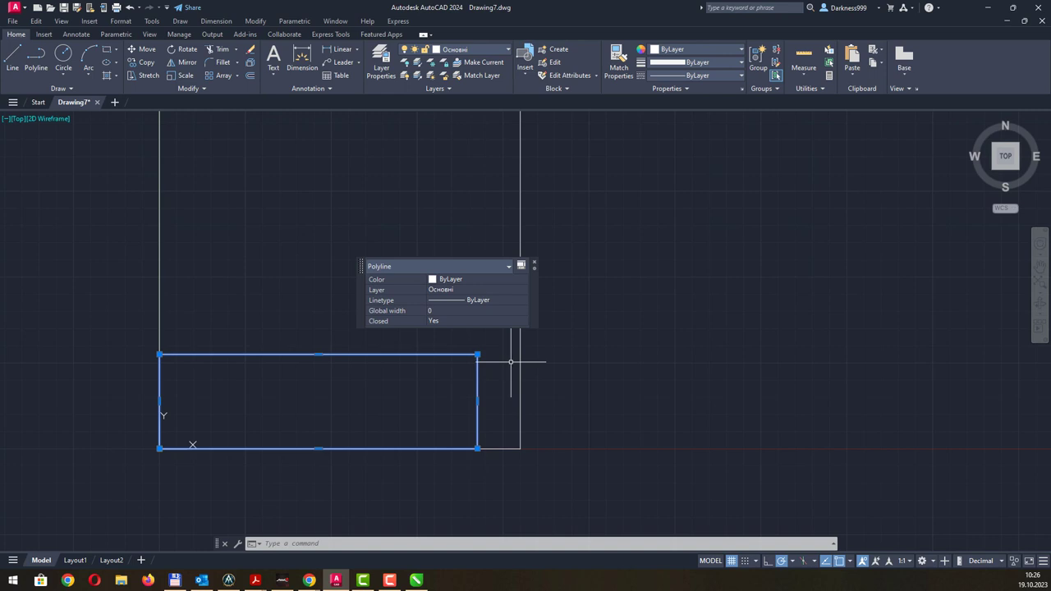
{"action": "key", "text": "alt+Tab"}
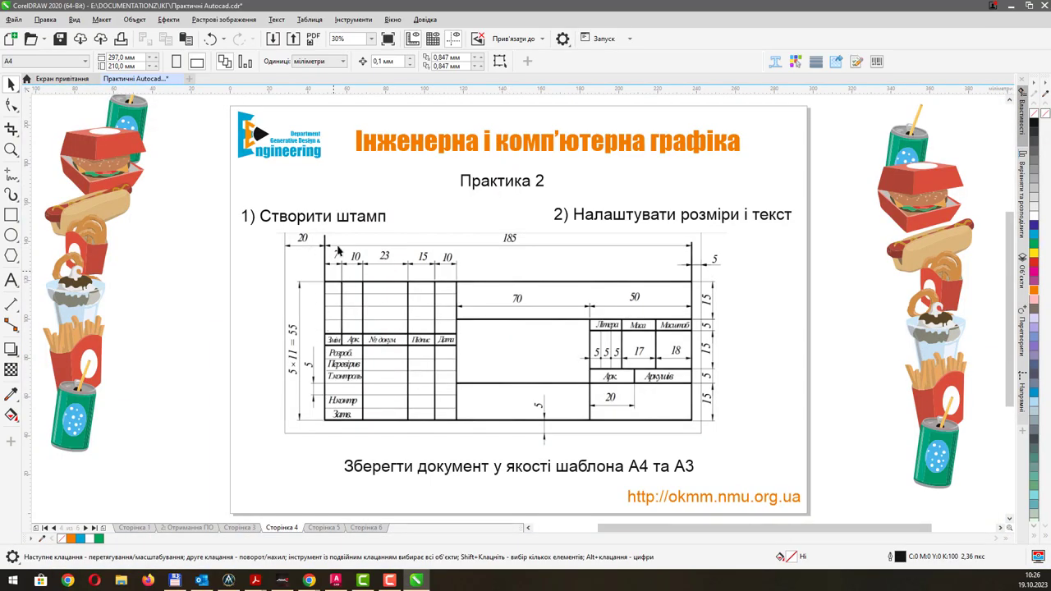
{"action": "key", "text": "alt+Tab"}
{"action": "middle_click_drag", "start_coordinate": [275, 188], "coordinate": [328, 290]}
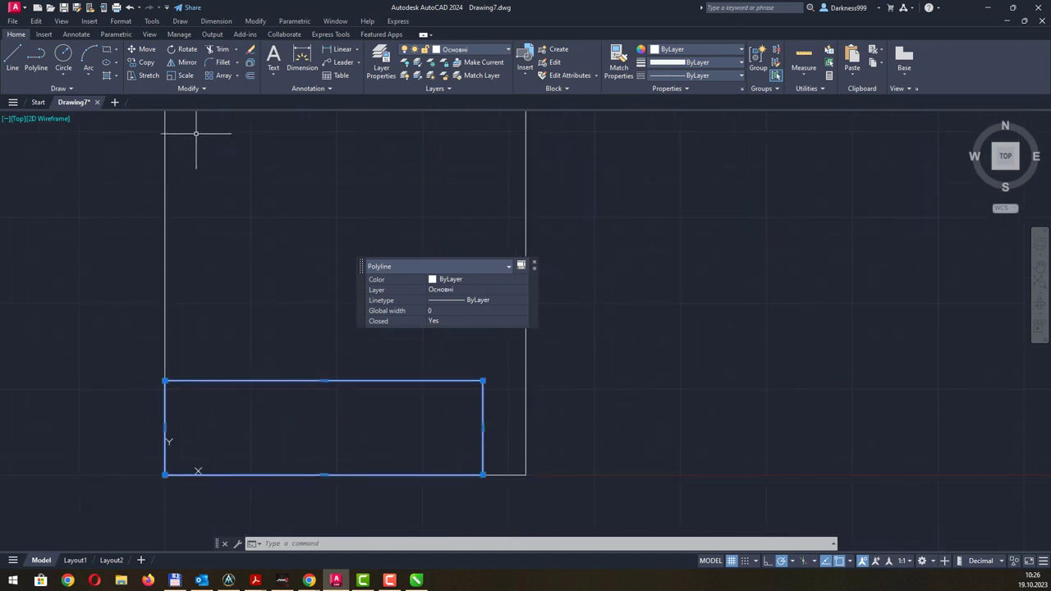
- Move the 185 × 55 rectangle by its corner to the right of the sheet
{"action": "left_click", "coordinate": [149, 49]}
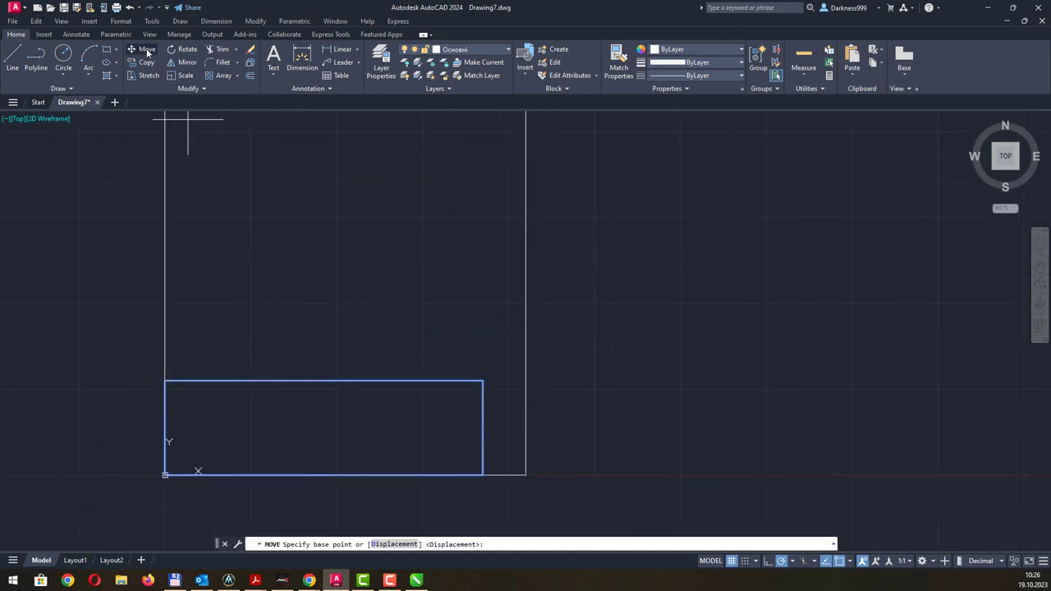
{"action": "left_click", "coordinate": [482, 381]}
{"action": "left_click", "coordinate": [945, 238]}
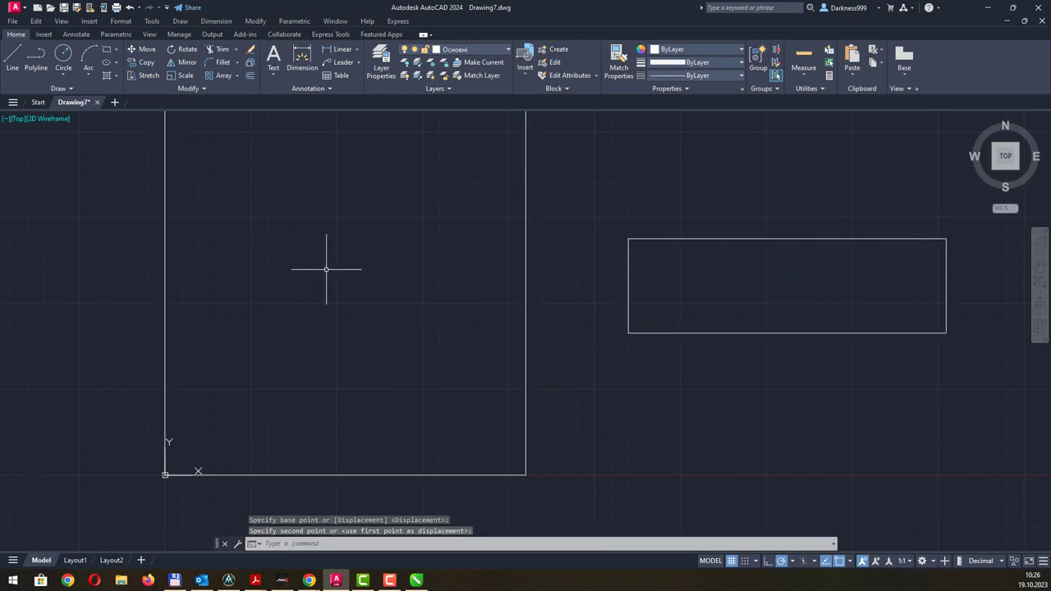
{"action": "scroll", "coordinate": [336, 312], "scroll_direction": "down", "scroll_amount": 1}
{"action": "middle_click_drag", "start_coordinate": [356, 231], "coordinate": [355, 270]}
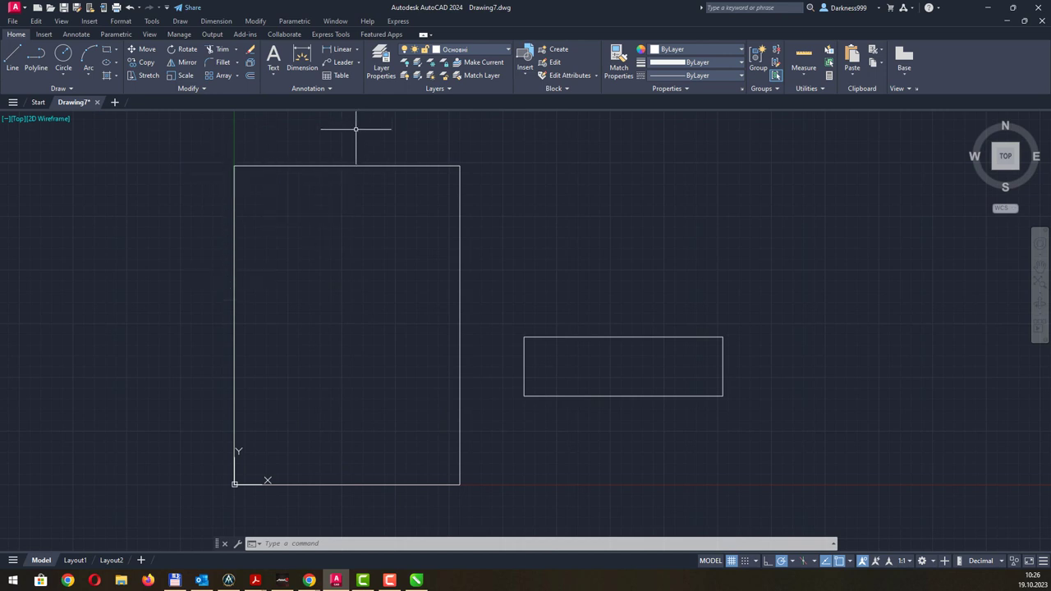
- Make the red Допоміжні layer current and expand the Modify and Draw panels
{"action": "left_click", "coordinate": [483, 51]}
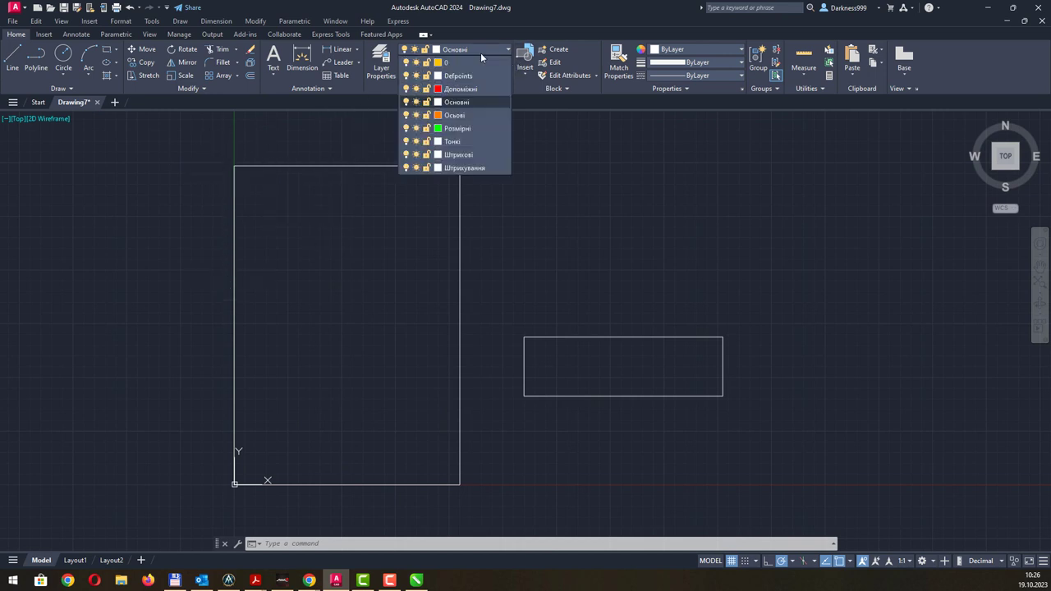
{"action": "left_click", "coordinate": [463, 87]}
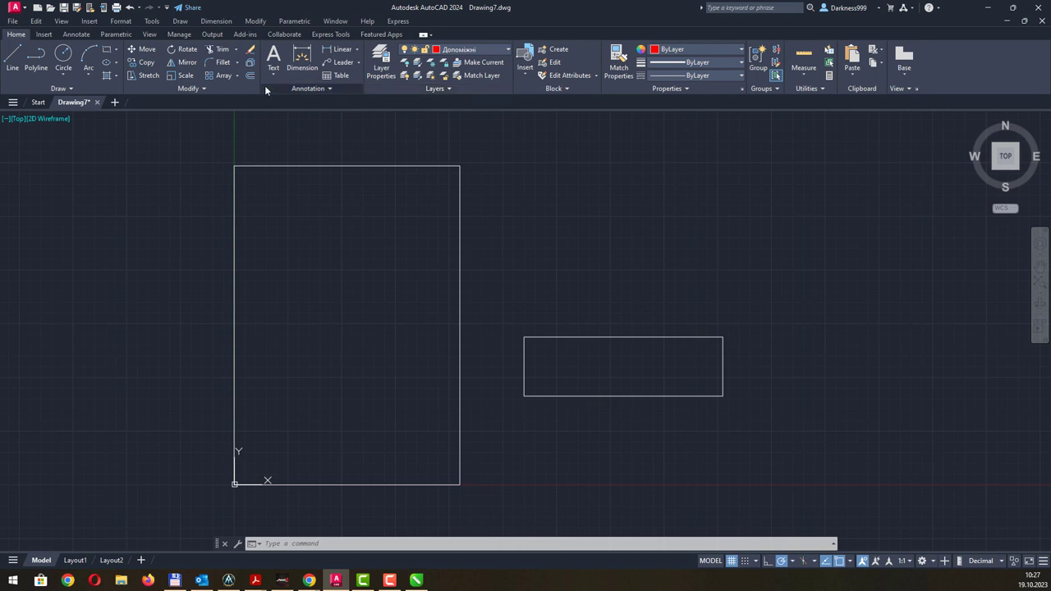
{"action": "left_click", "coordinate": [206, 88]}
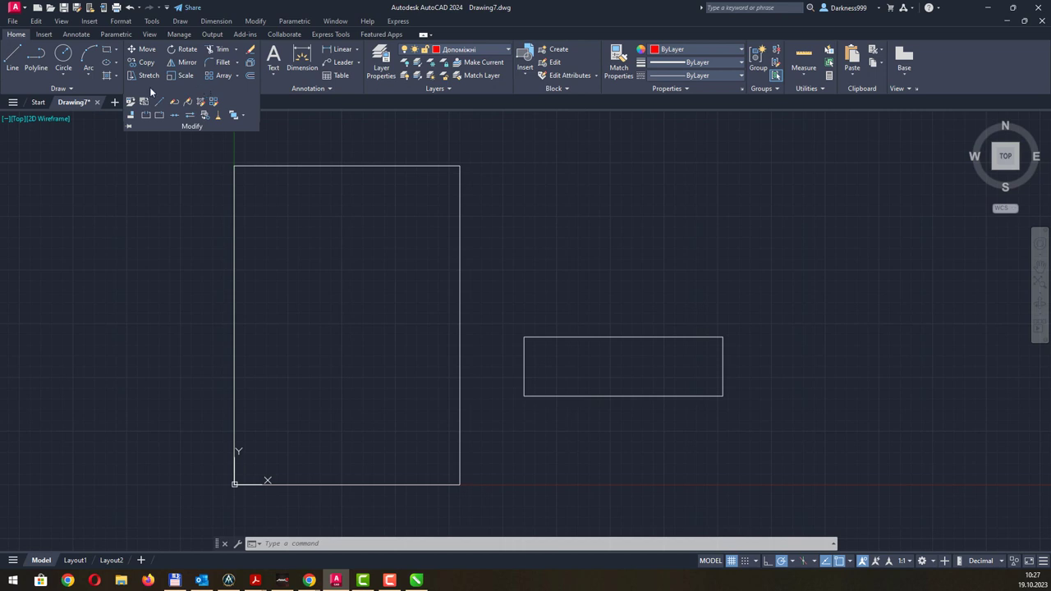
{"action": "left_click", "coordinate": [68, 84]}
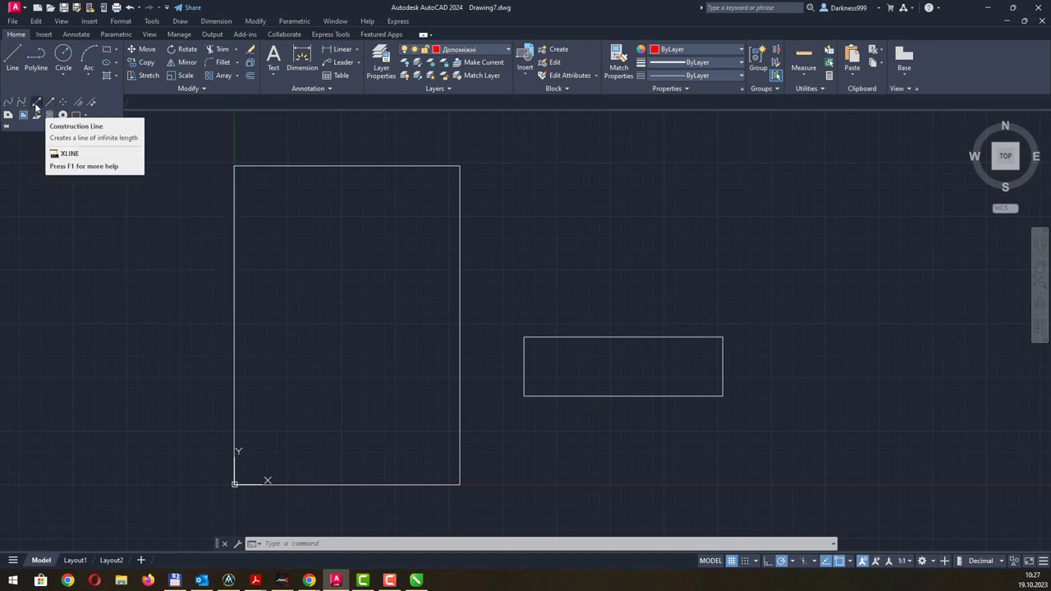
{"action": "mouse_move", "coordinate": [36, 102]}
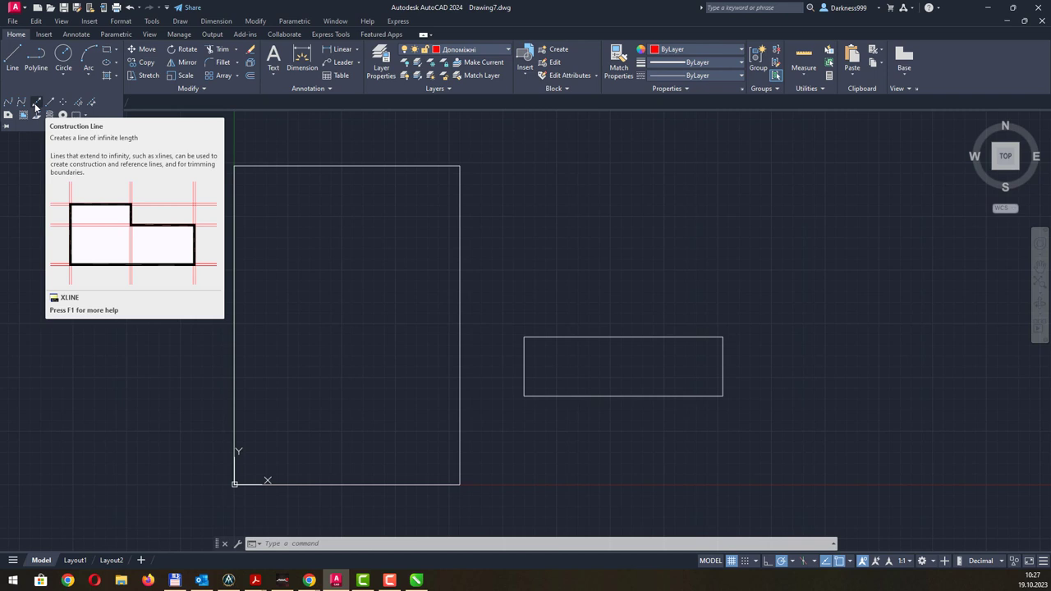
- Try a construction line at -5, then toggle Ortho mode with F8 without drawing anything
{"action": "left_click", "coordinate": [36, 105]}
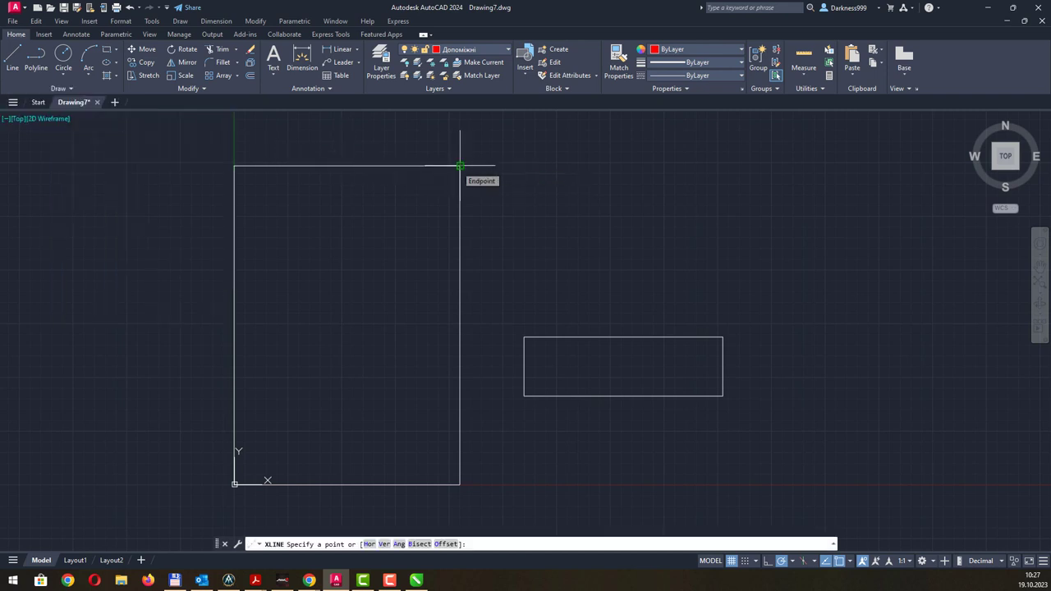
{"action": "scroll", "coordinate": [460, 166], "scroll_direction": "up", "scroll_amount": 3}
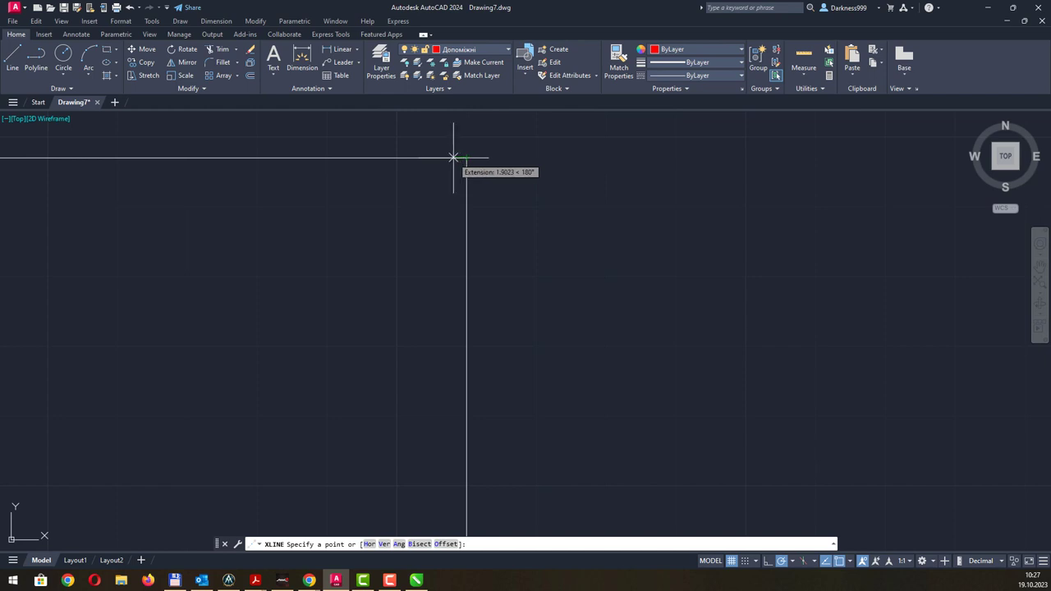
{"action": "type", "text": "-5"}
{"action": "key", "text": "Return"}
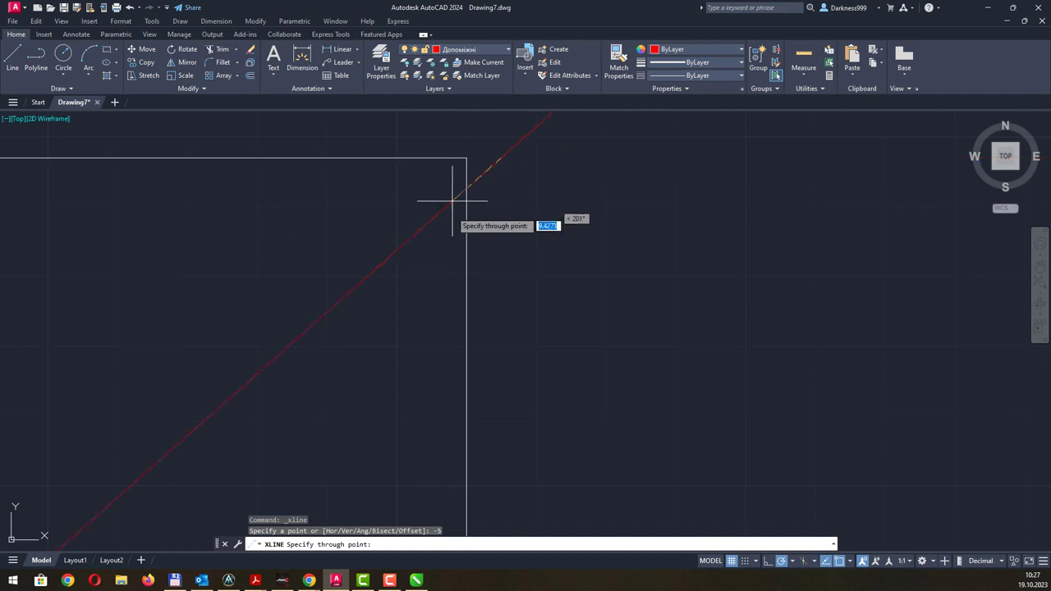
{"action": "key", "text": "Escape"}
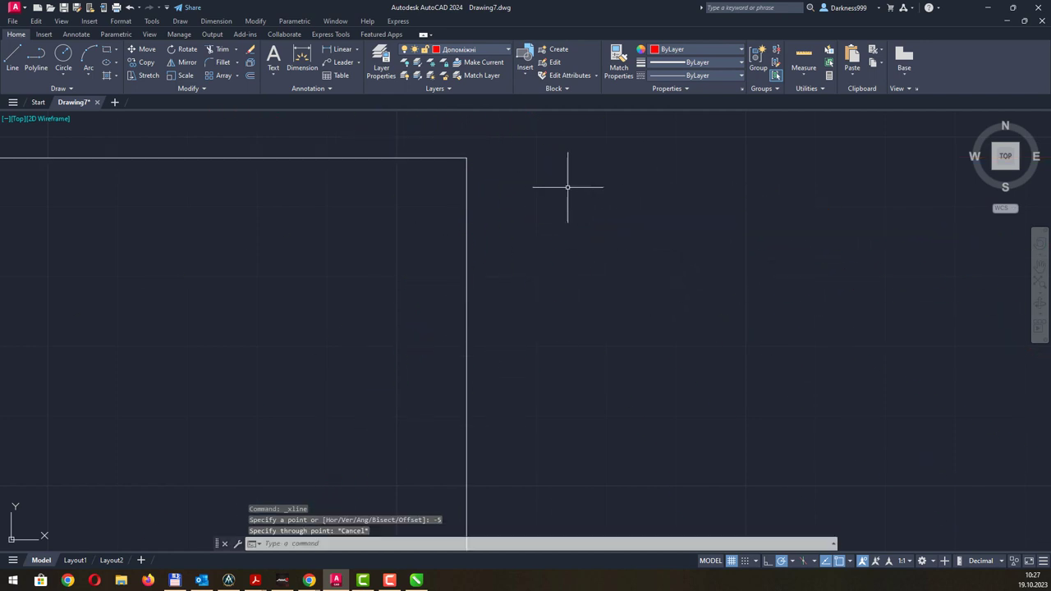
{"action": "left_click", "coordinate": [13, 56]}
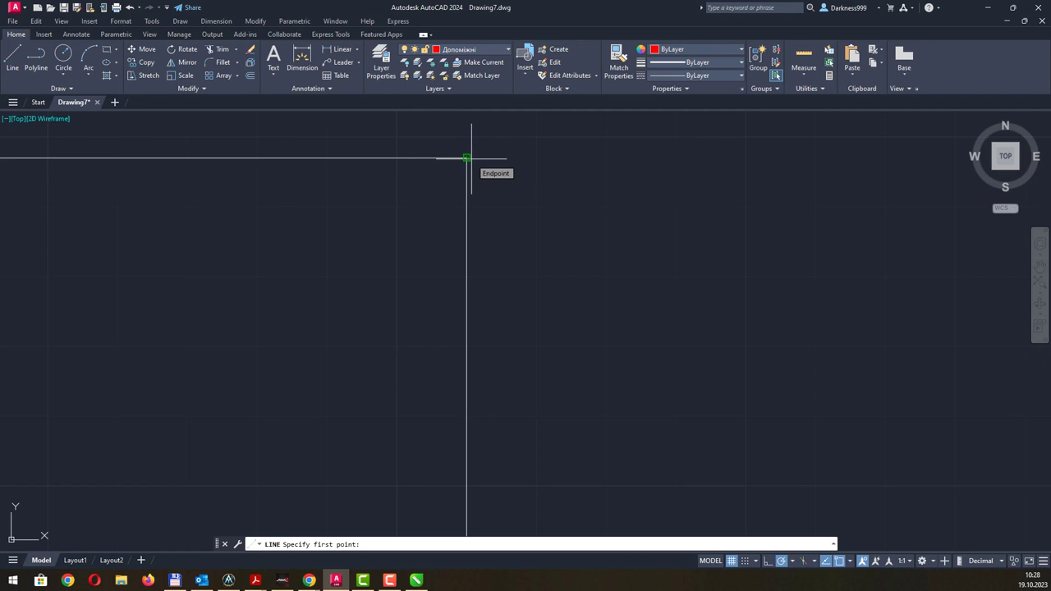
{"action": "key", "text": "F8"}
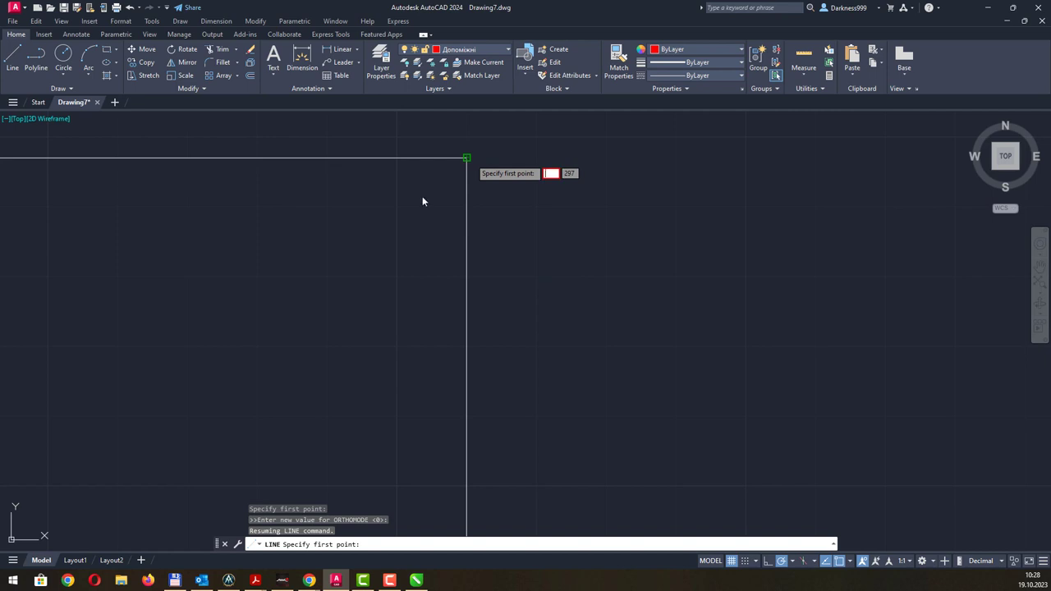
{"action": "key", "text": "Escape"}
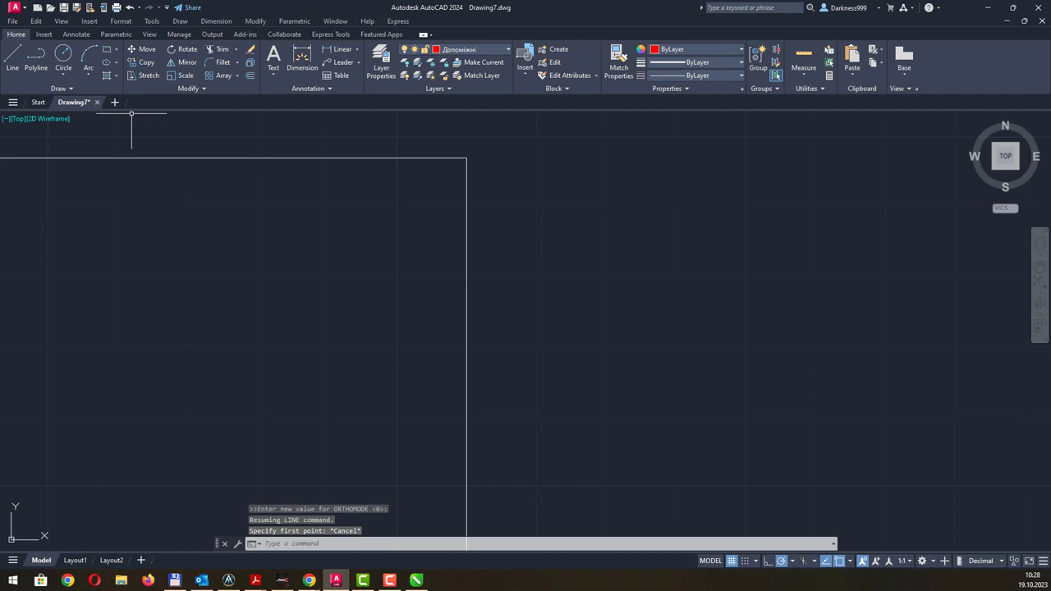
- Set the Offset distance to 5 units, ready to pick a line
{"action": "left_click", "coordinate": [250, 76]}
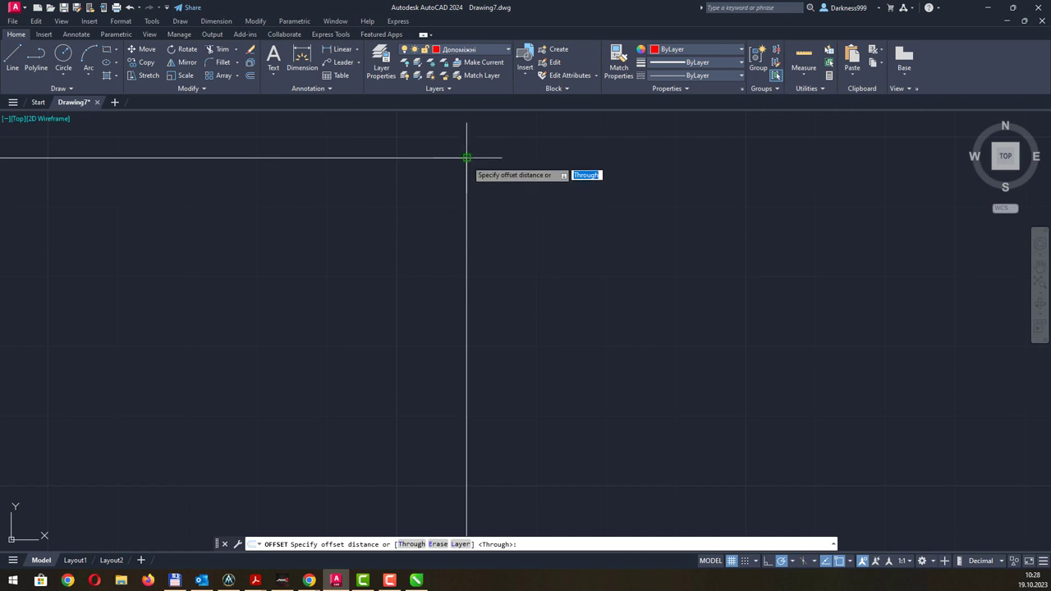
{"action": "left_click", "coordinate": [466, 156]}
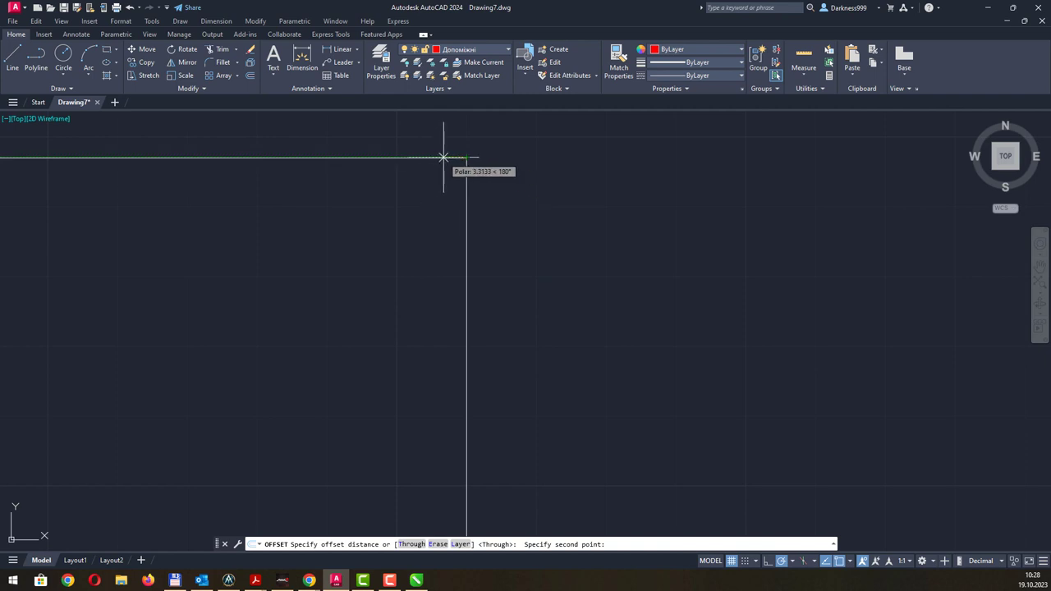
{"action": "type", "text": "5"}
{"action": "key", "text": "Return"}
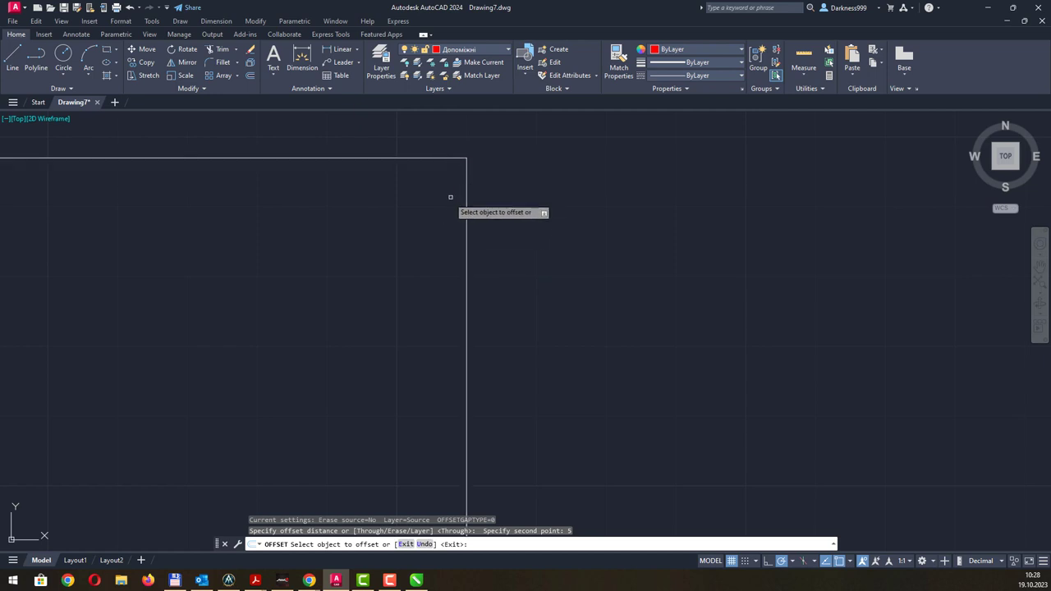
{"action": "scroll", "coordinate": [452, 198], "scroll_direction": "down", "scroll_amount": 2}
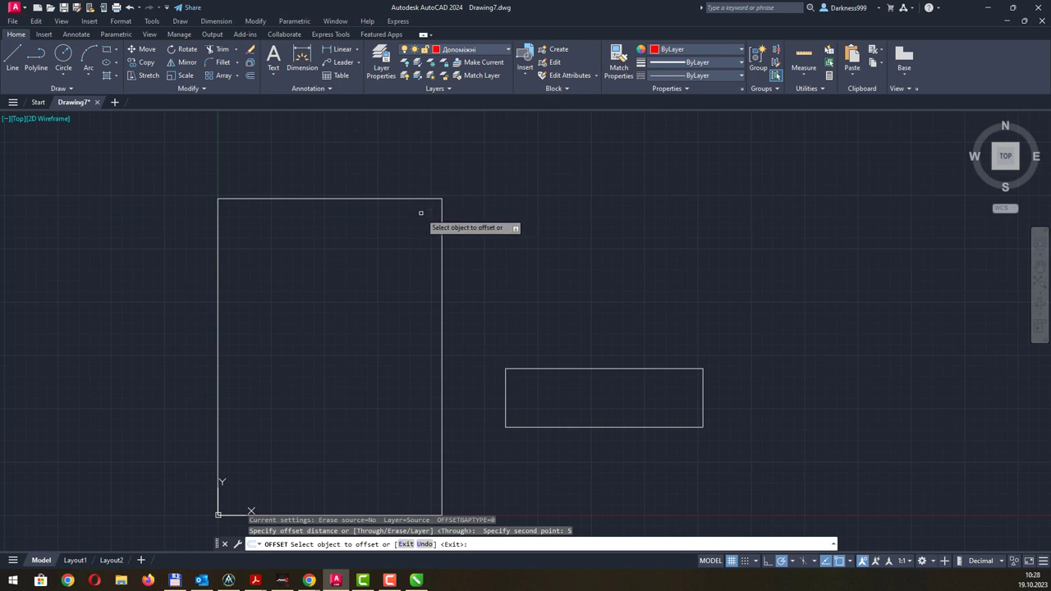
- Draw a red 297-long vertical line on the sheet's right edge, top-right to bottom-right corner
{"action": "left_click", "coordinate": [16, 65]}
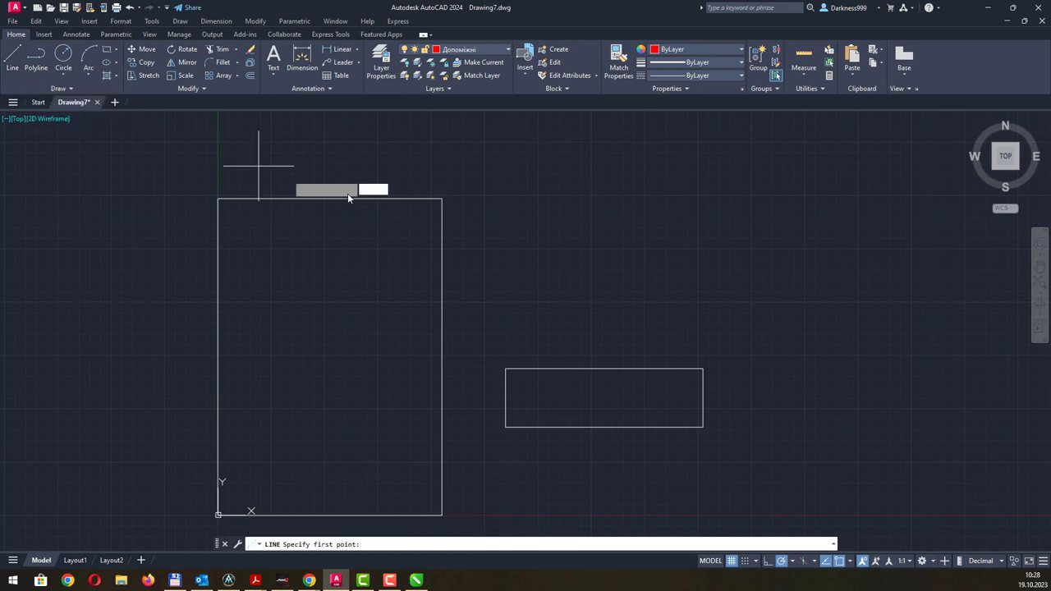
{"action": "left_click", "coordinate": [446, 201]}
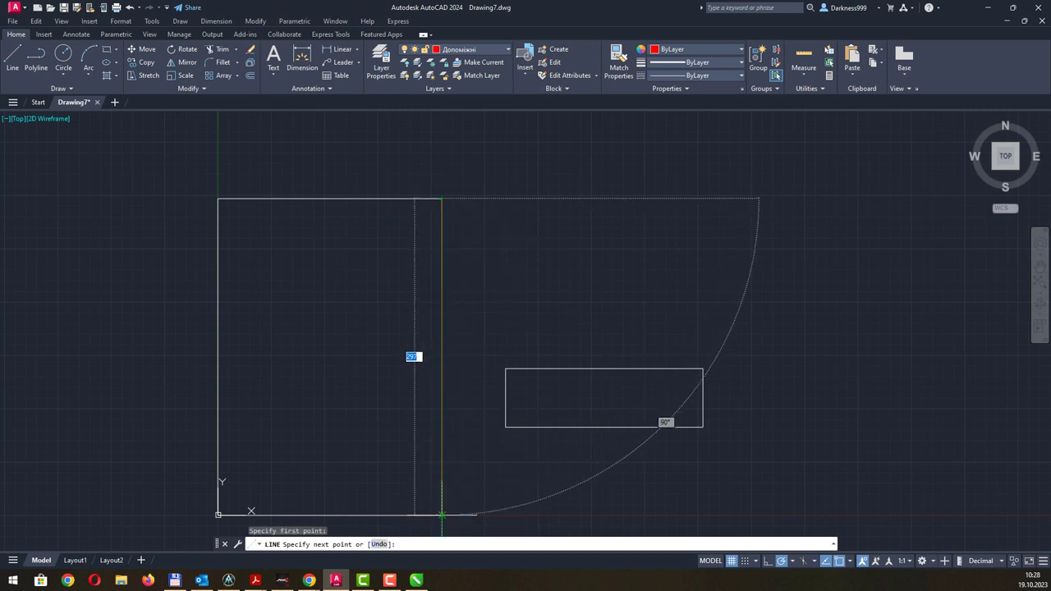
{"action": "left_click", "coordinate": [442, 515]}
{"action": "key", "text": "Escape"}
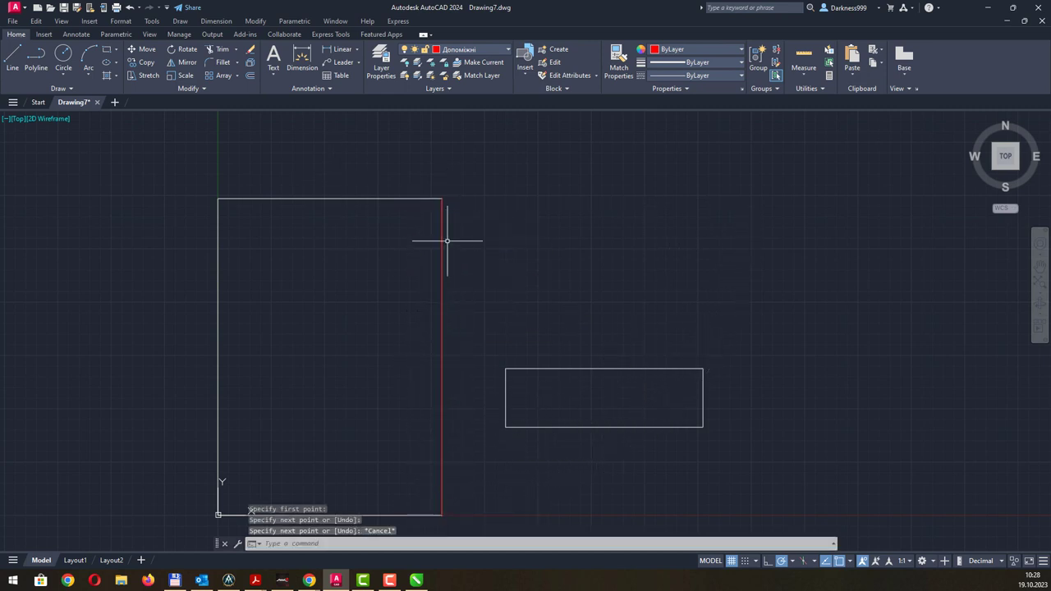
{"action": "left_click", "coordinate": [442, 242]}
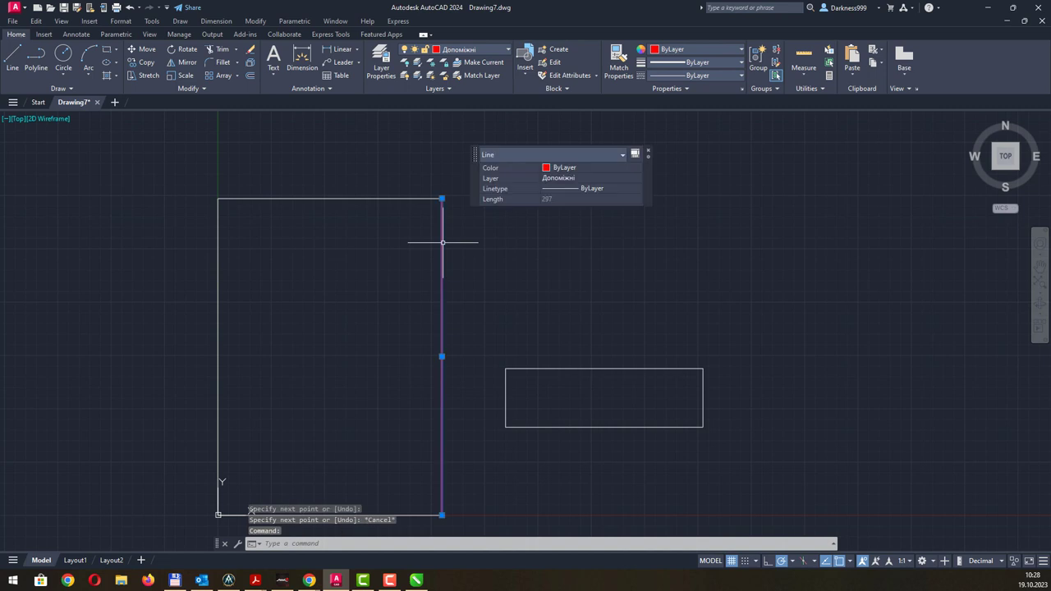
{"action": "left_click", "coordinate": [249, 75]}
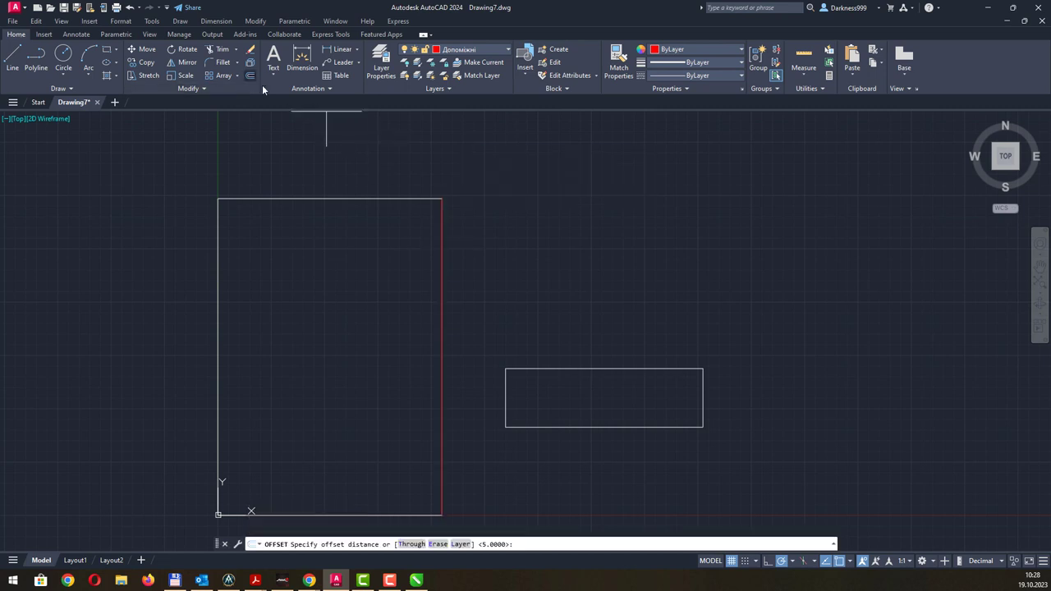
- Offset the red edge line 5 units toward the inside of the sheet
{"action": "left_click", "coordinate": [443, 222]}
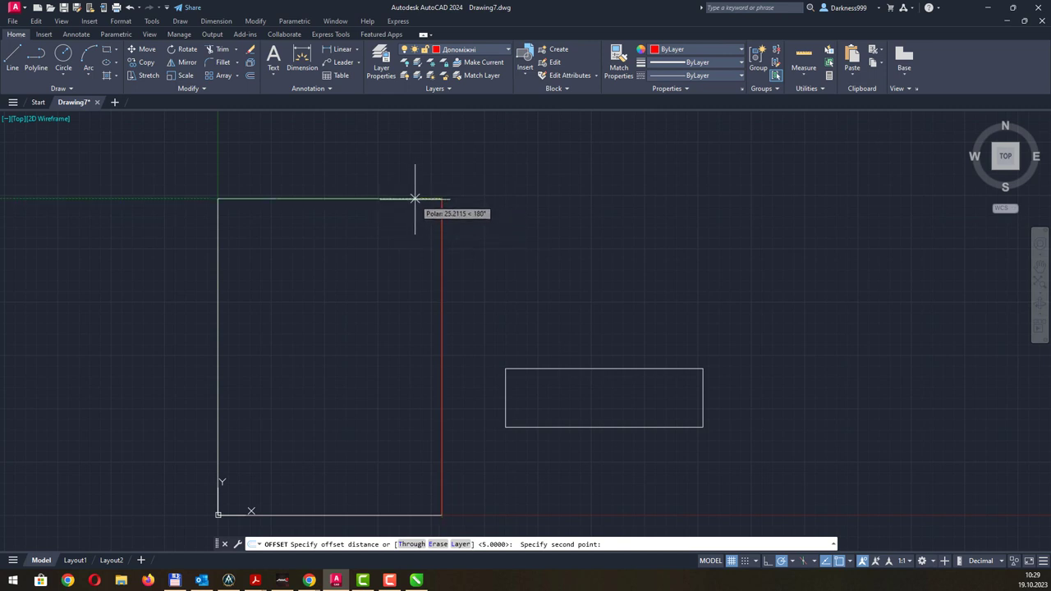
{"action": "type", "text": "5"}
{"action": "key", "text": "Return"}
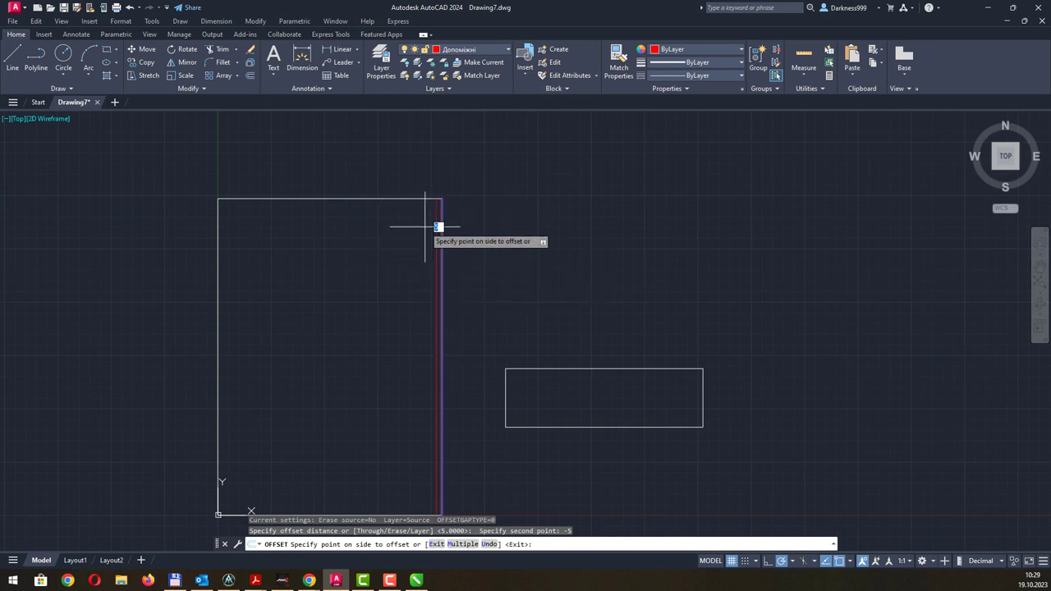
{"action": "left_click", "coordinate": [425, 227]}
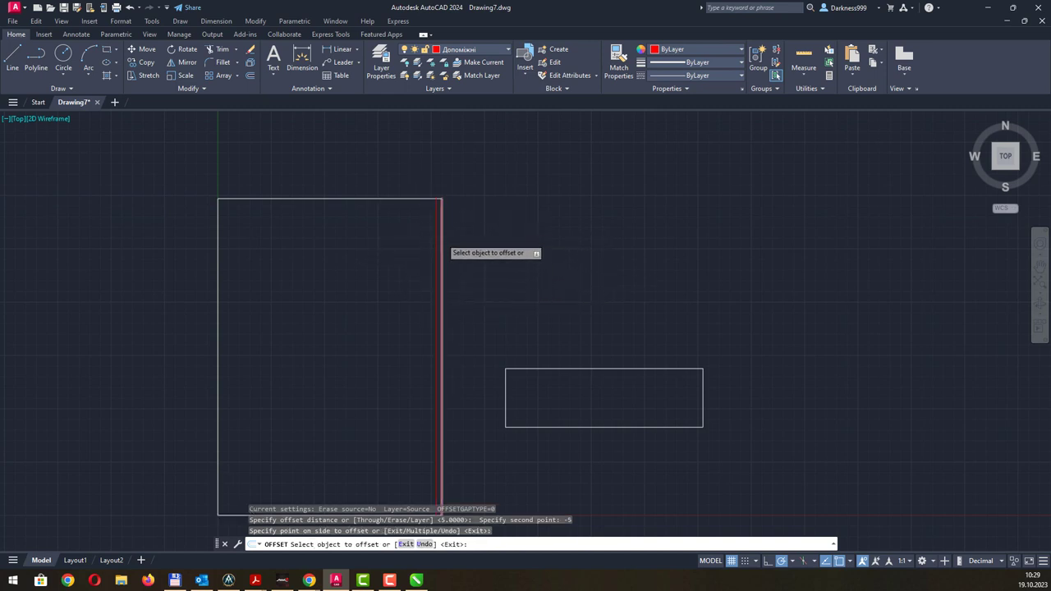
{"action": "scroll", "coordinate": [447, 234], "scroll_direction": "up", "scroll_amount": 5}
{"action": "right_click", "coordinate": [475, 208]}
{"action": "left_click", "coordinate": [492, 221]}
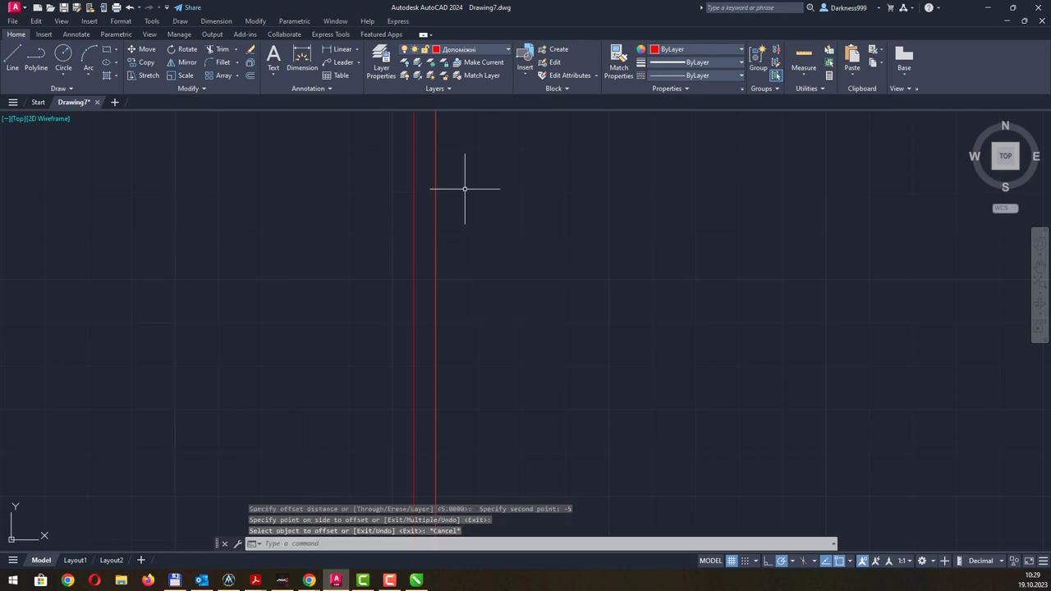
- Delete the original red line lying on the sheet's right edge
{"action": "left_click", "coordinate": [436, 186]}
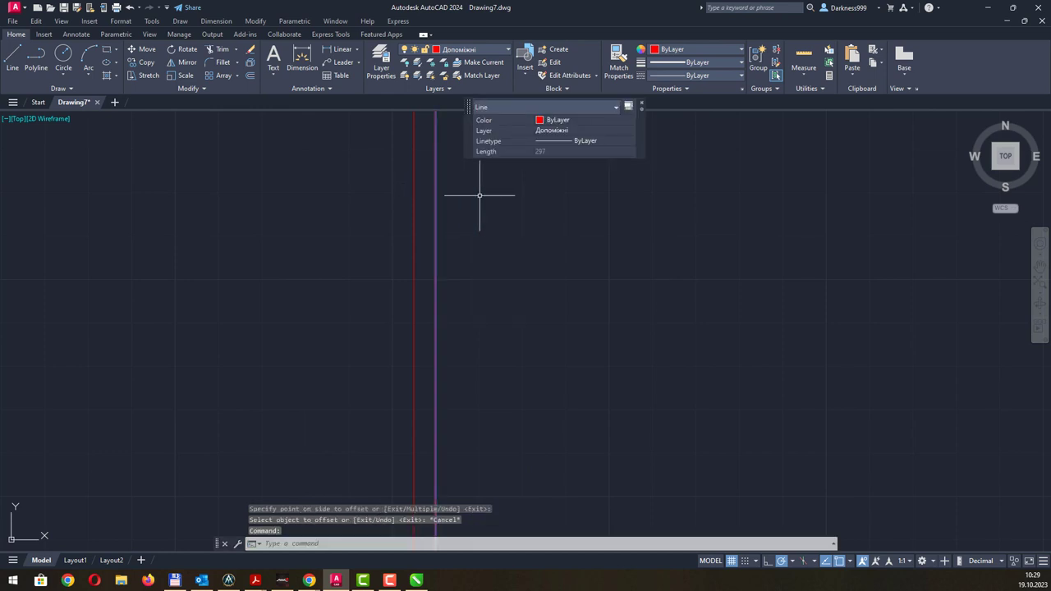
{"action": "key", "text": "Delete"}
{"action": "scroll", "coordinate": [479, 196], "scroll_direction": "down", "scroll_amount": 5}
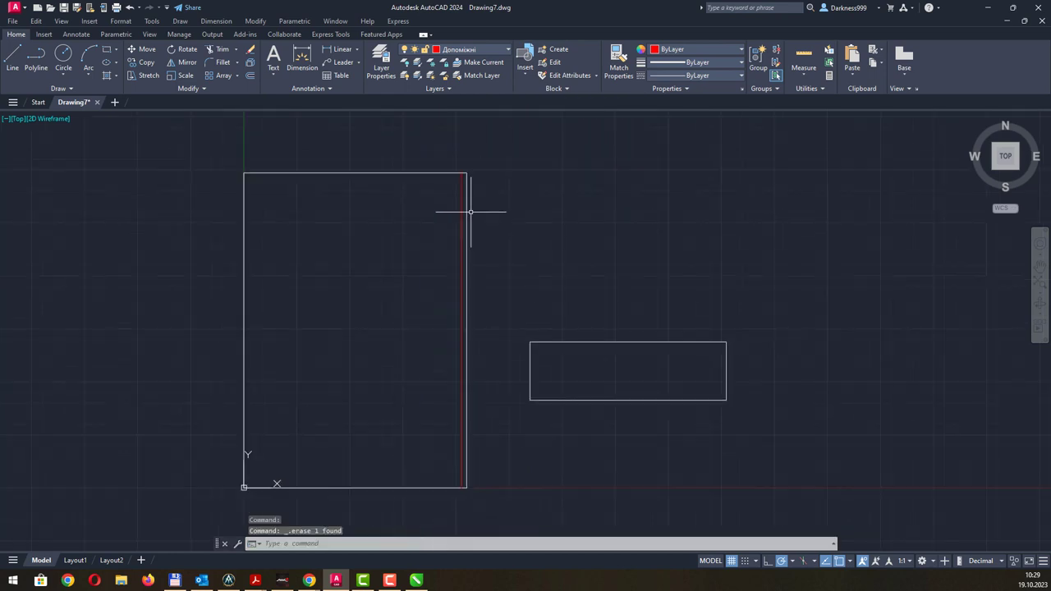
{"action": "mouse_move", "coordinate": [505, 236]}
{"action": "middle_mouse_down"}
{"action": "mouse_move", "coordinate": [481, 249]}
{"action": "mouse_move", "coordinate": [496, 245]}
{"action": "middle_mouse_up"}
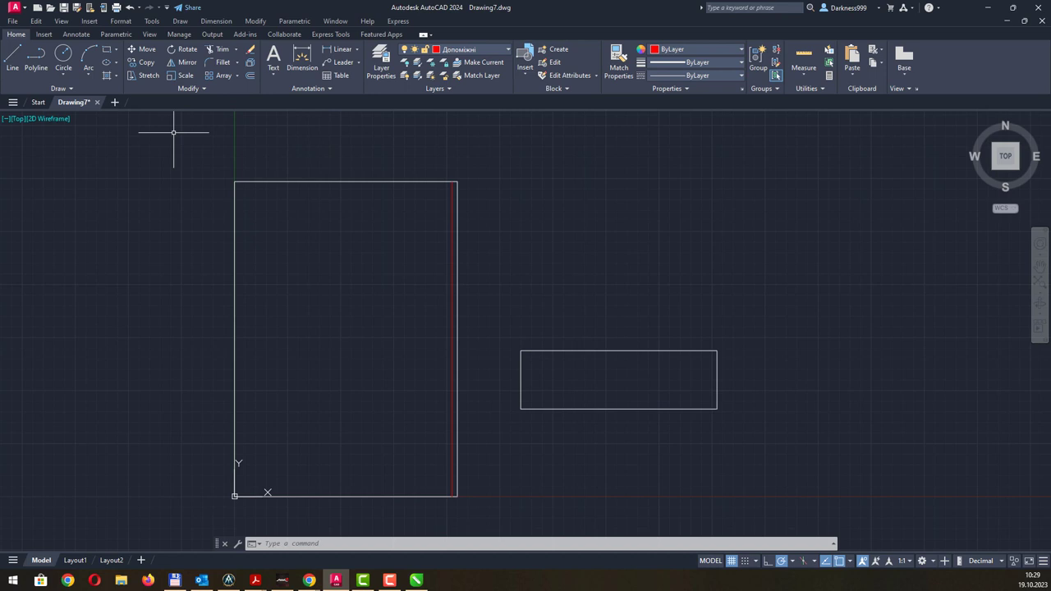
{"action": "left_click", "coordinate": [814, 563]}
{"action": "left_click", "coordinate": [813, 563]}
{"action": "left_click", "coordinate": [793, 563]}
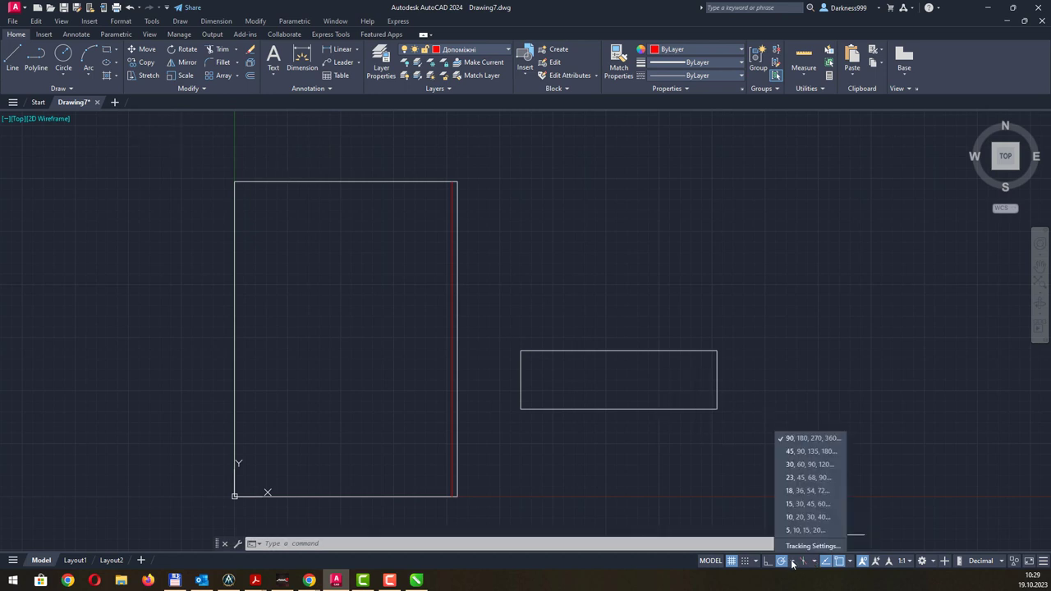
{"action": "left_click", "coordinate": [793, 563]}
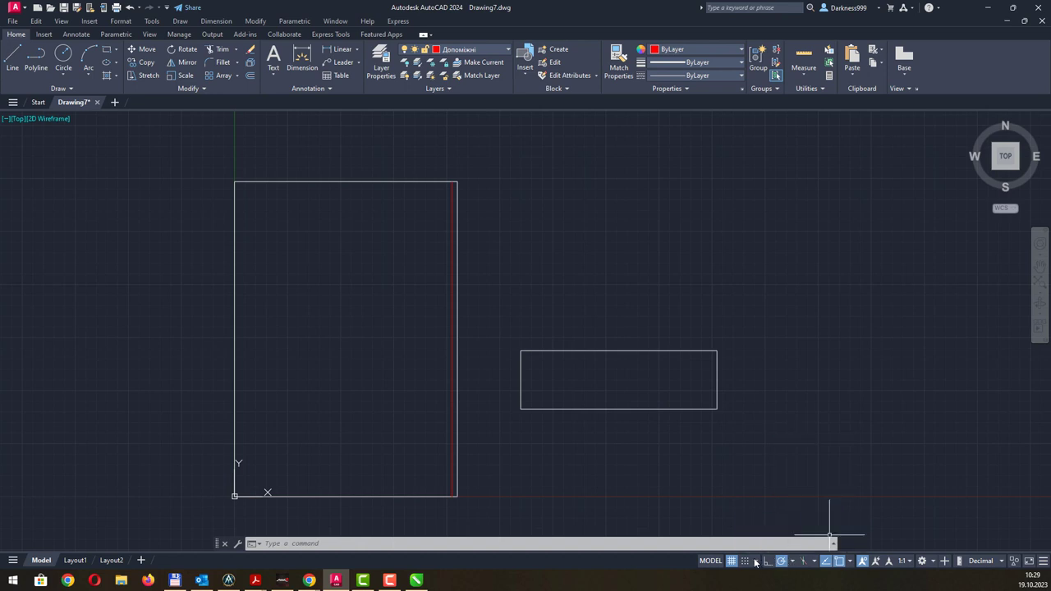
{"action": "left_click", "coordinate": [755, 562]}
{"action": "left_click_drag", "start_coordinate": [552, 183], "coordinate": [721, 166]}
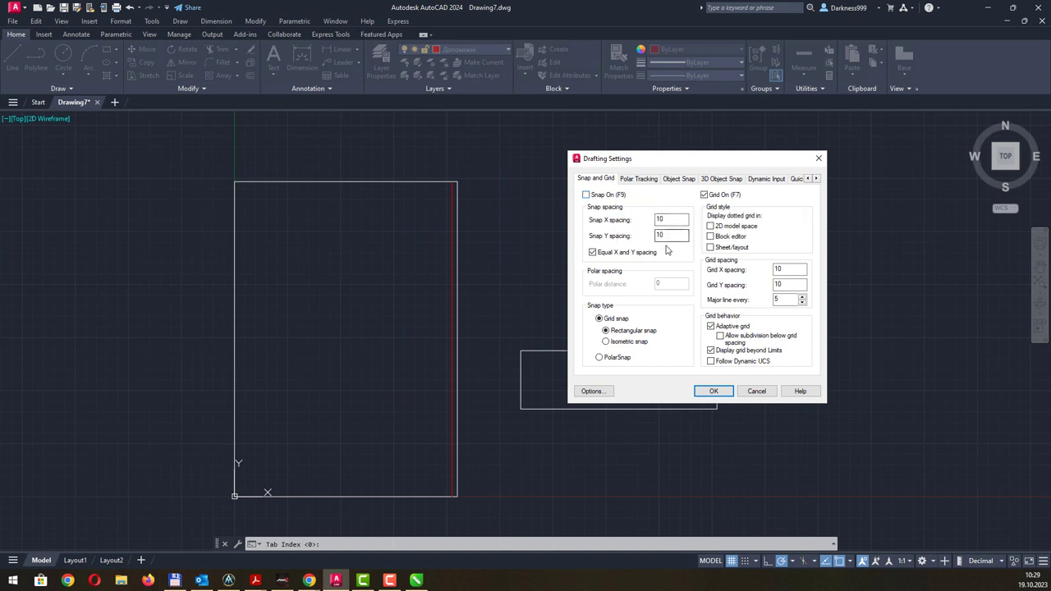
{"action": "left_click", "coordinate": [636, 179]}
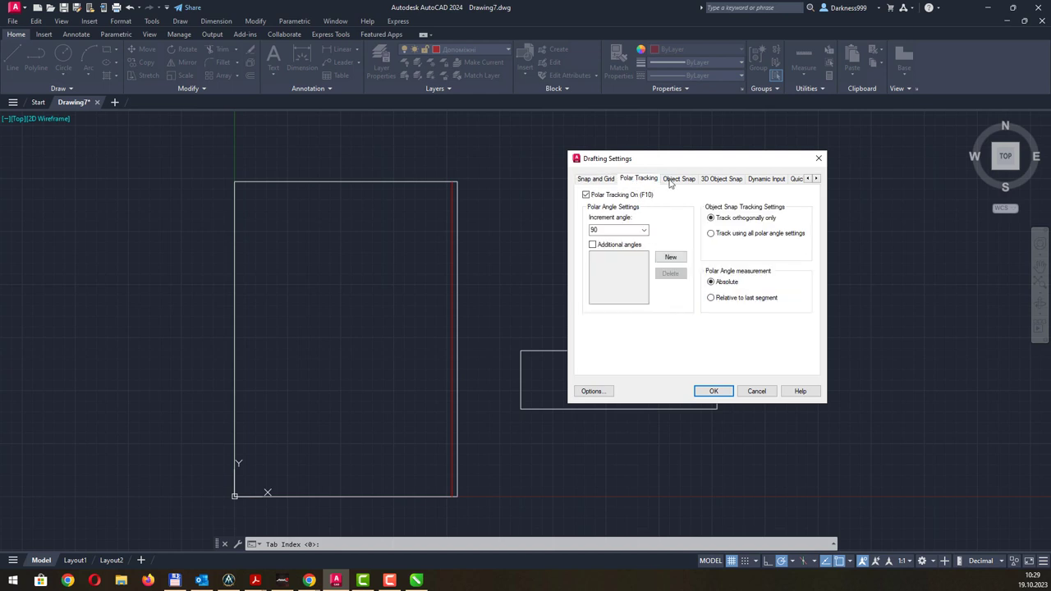
{"action": "left_click", "coordinate": [676, 179]}
{"action": "left_click", "coordinate": [711, 181]}
{"action": "left_click", "coordinate": [762, 179]}
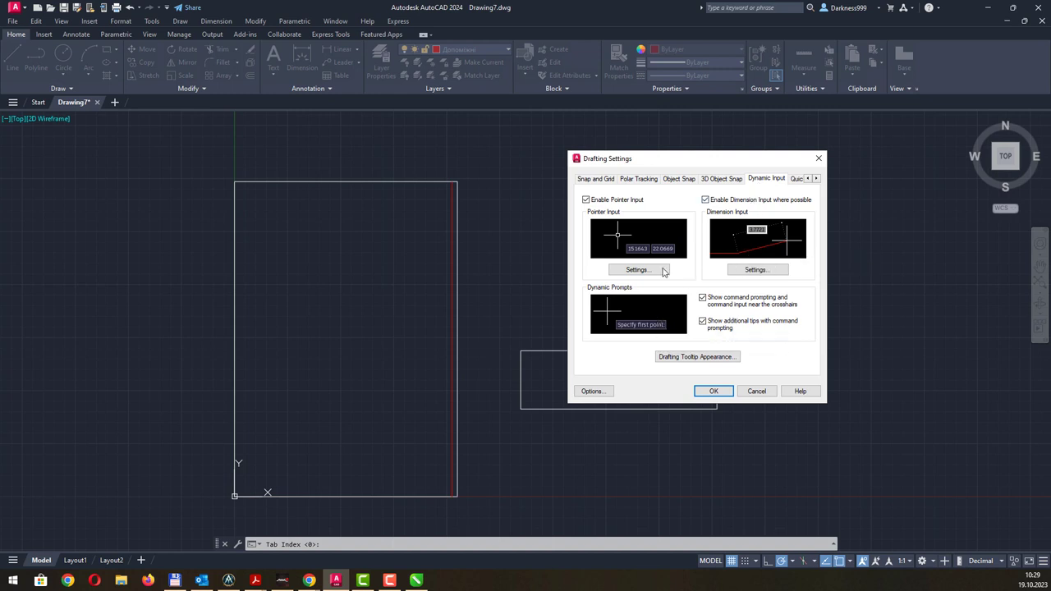
{"action": "left_click", "coordinate": [638, 270]}
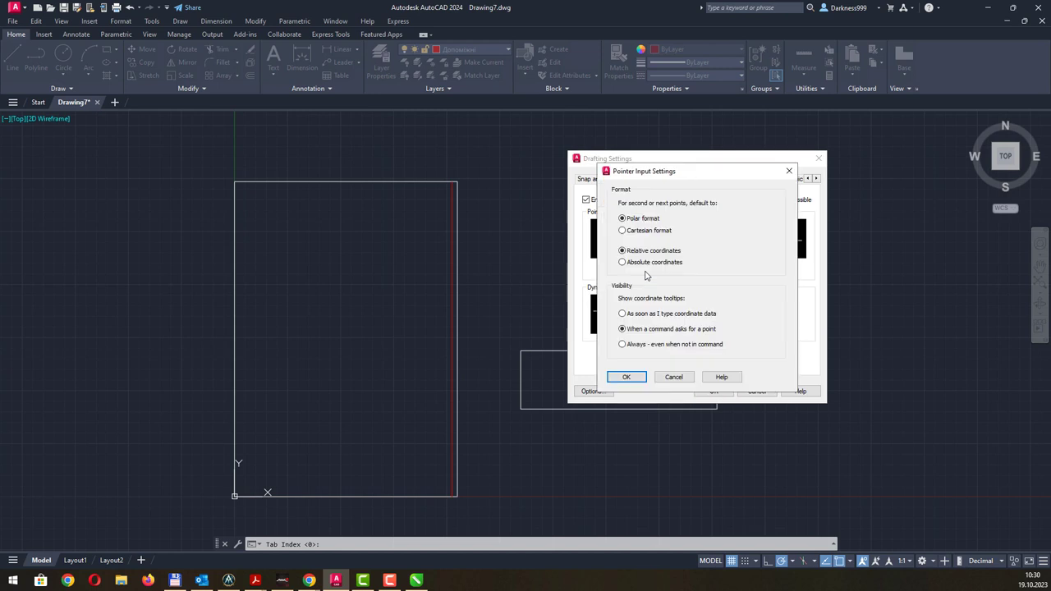
{"action": "key", "text": "Return"}
{"action": "key", "text": "Return"}
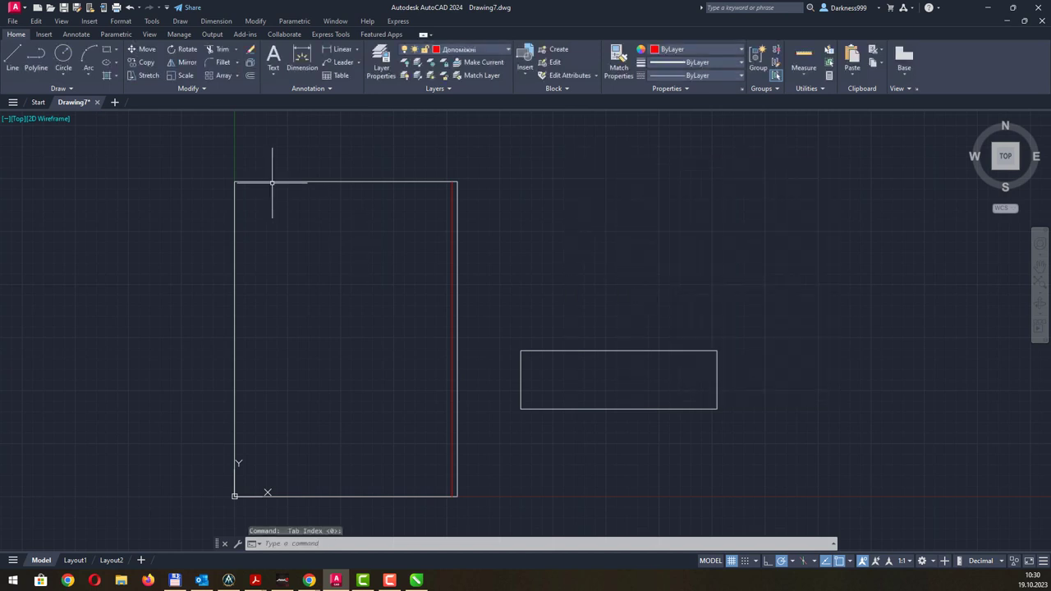
- Draw a red auxiliary line 5 units below the sheet's top corner, running left across the top
{"action": "scroll", "coordinate": [271, 183], "scroll_direction": "up", "scroll_amount": 2}
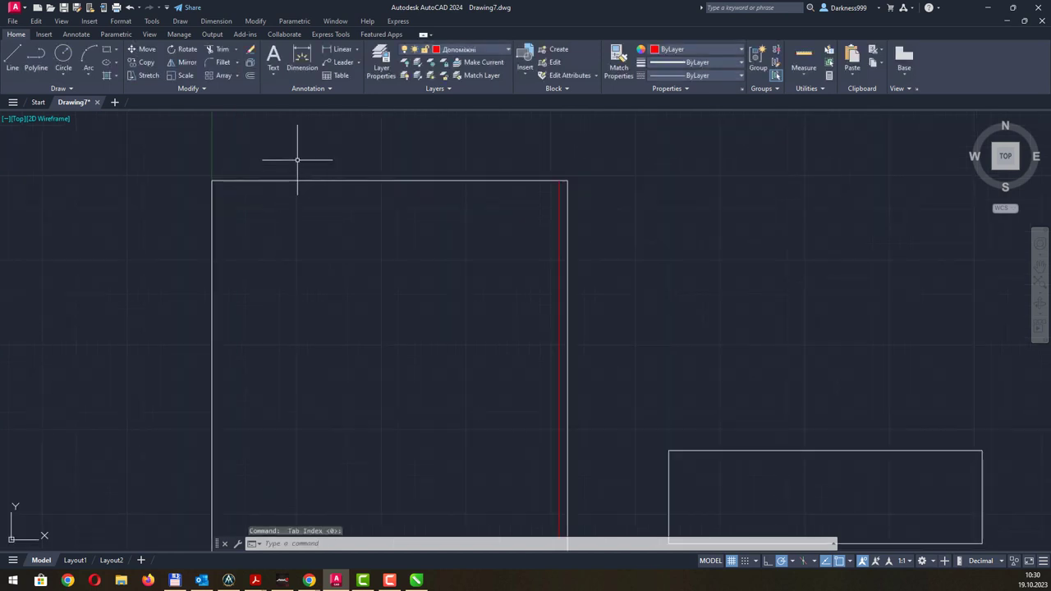
{"action": "left_click", "coordinate": [12, 58]}
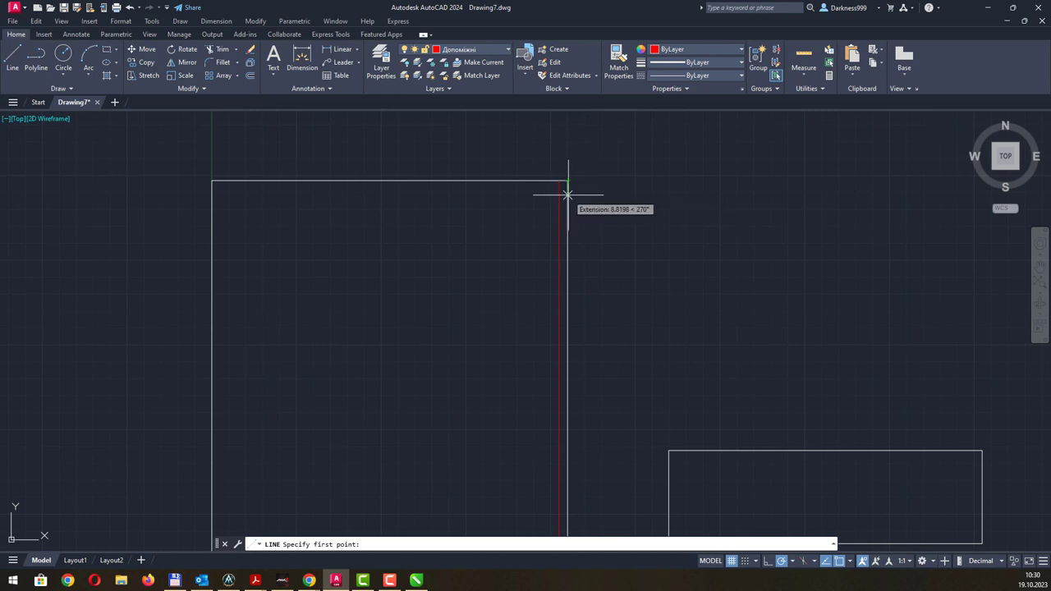
{"action": "type", "text": "5"}
{"action": "key", "text": "Return"}
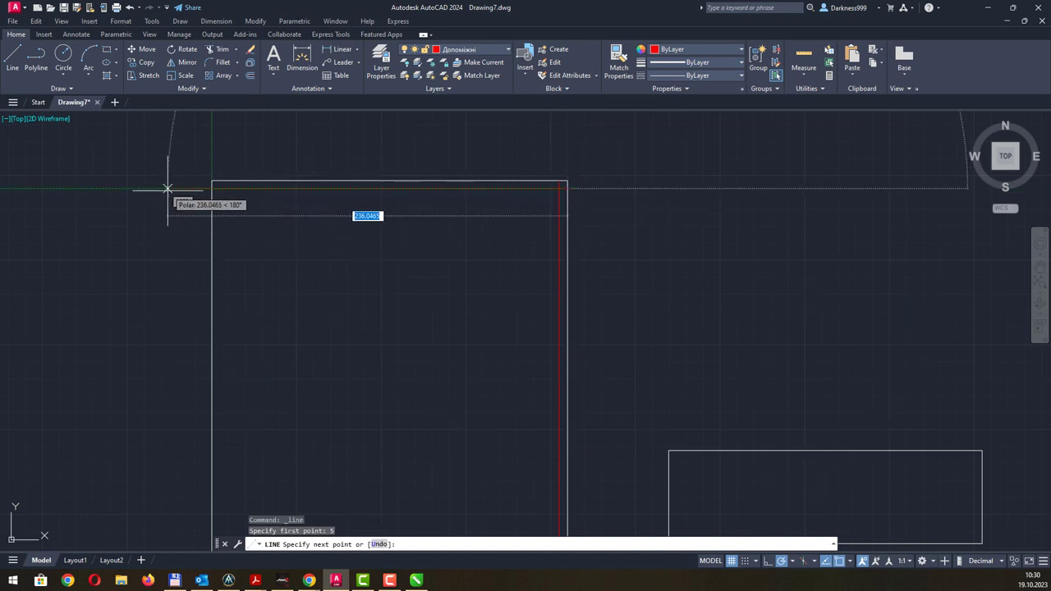
{"action": "left_click", "coordinate": [170, 188]}
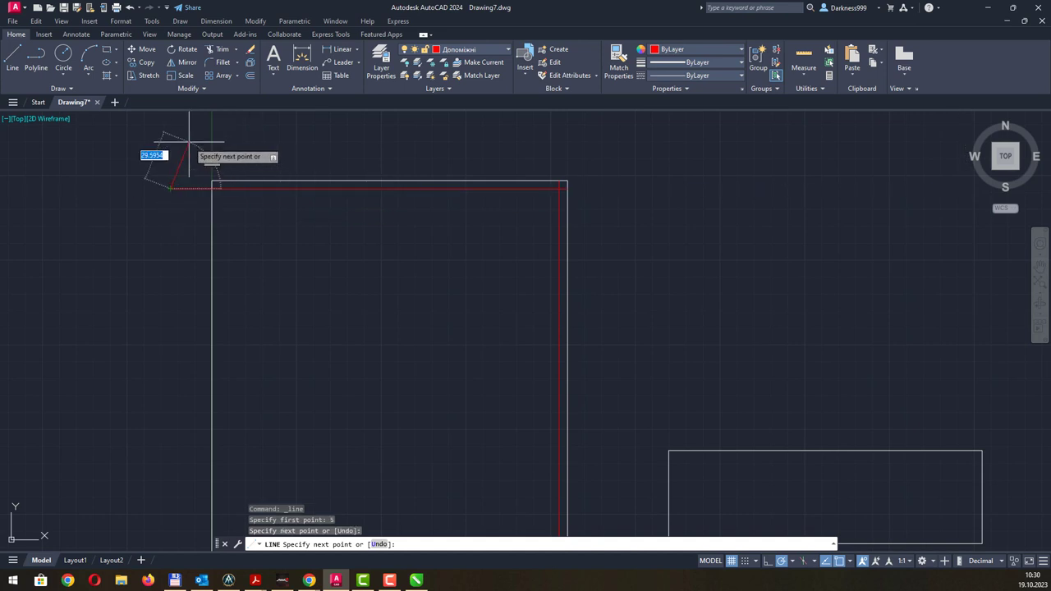
{"action": "key", "text": "Return"}
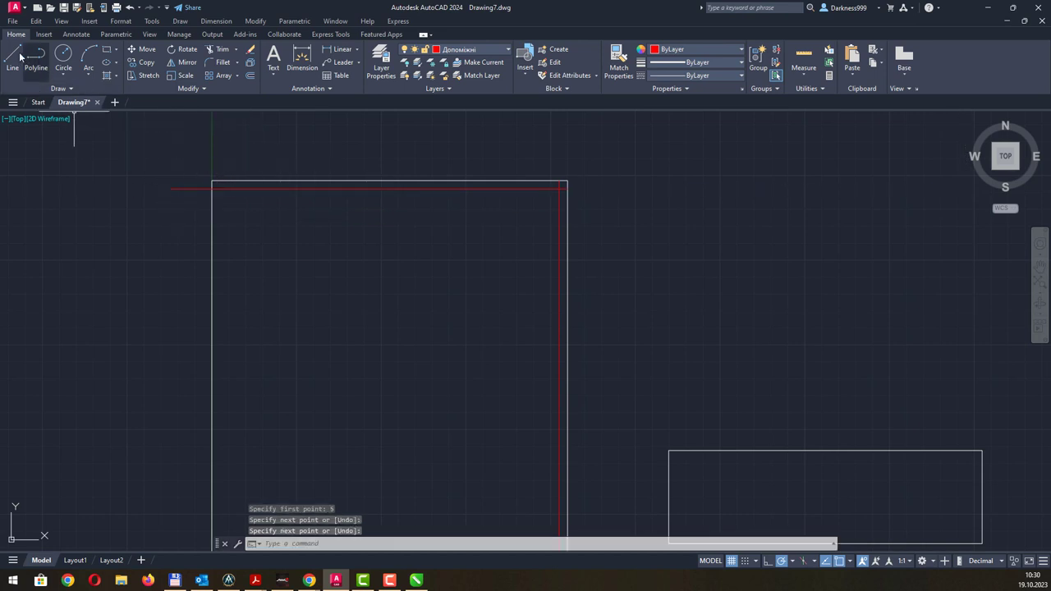
- Start another margin line 5 units in from the sheet edge, then abandon it
{"action": "left_click", "coordinate": [15, 57]}
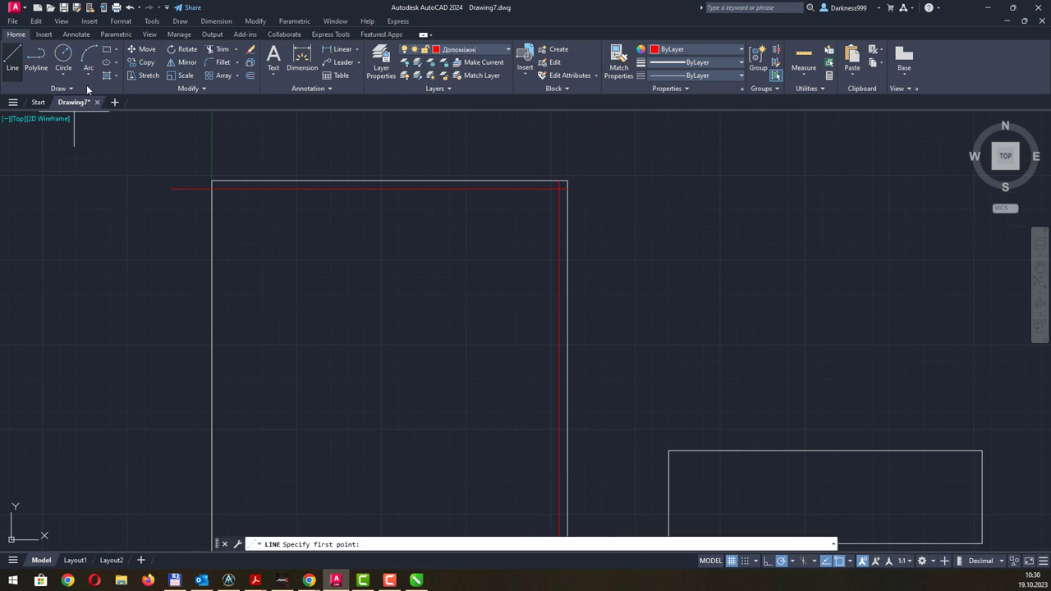
{"action": "scroll", "coordinate": [221, 152], "scroll_direction": "up", "scroll_amount": 8}
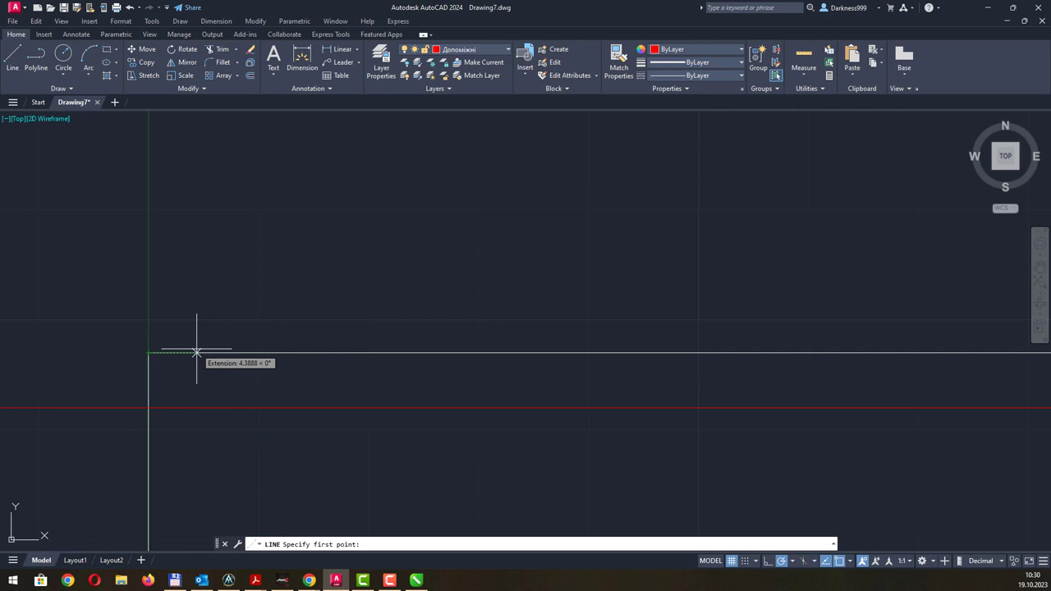
{"action": "type", "text": "5"}
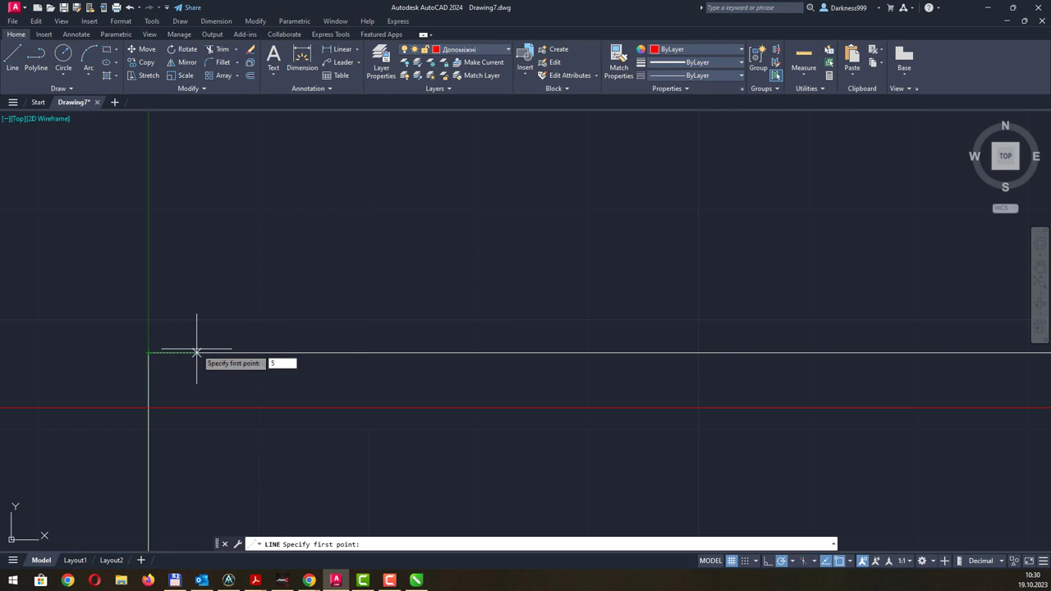
{"action": "key", "text": "Return"}
{"action": "scroll", "coordinate": [289, 344], "scroll_direction": "down", "scroll_amount": 5}
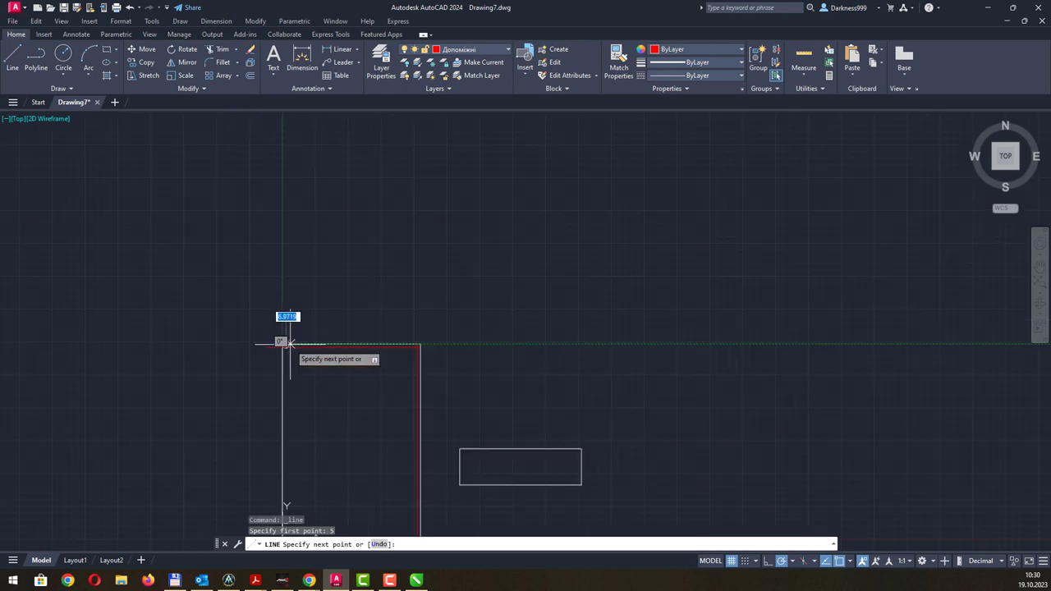
{"action": "scroll", "coordinate": [289, 343], "scroll_direction": "down", "scroll_amount": 2}
{"action": "key", "text": "Escape"}
{"action": "scroll", "coordinate": [293, 356], "scroll_direction": "up", "scroll_amount": 4}
{"action": "scroll", "coordinate": [240, 302], "scroll_direction": "up", "scroll_amount": 4}
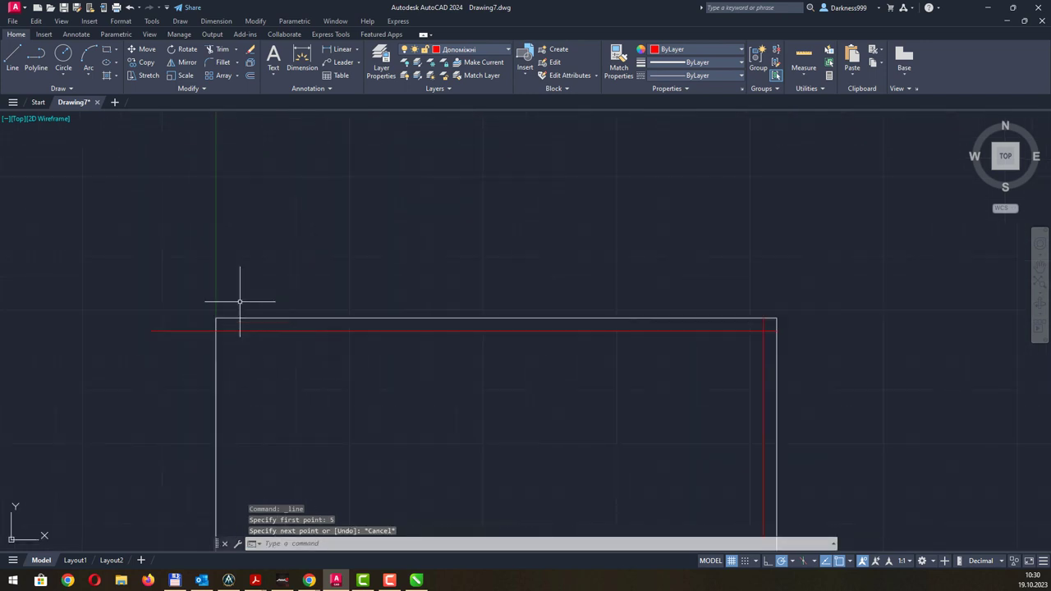
- Start a margin line 20 units in from the sheet edge, pan below the sheet, then cancel it
{"action": "left_click", "coordinate": [13, 59]}
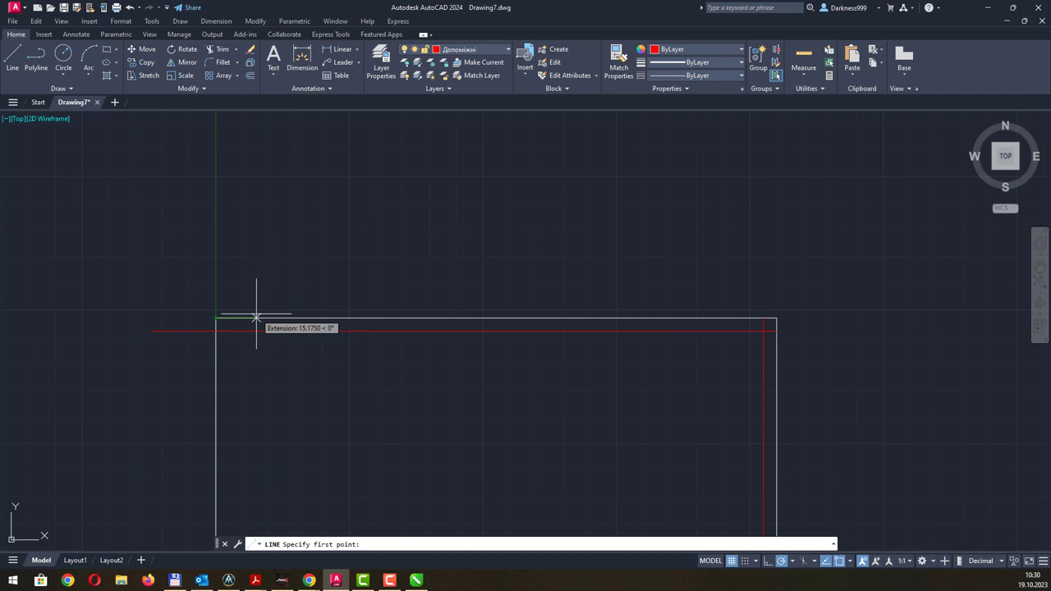
{"action": "type", "text": "20"}
{"action": "key", "text": "Return"}
{"action": "scroll", "coordinate": [360, 376], "scroll_direction": "down", "scroll_amount": 5}
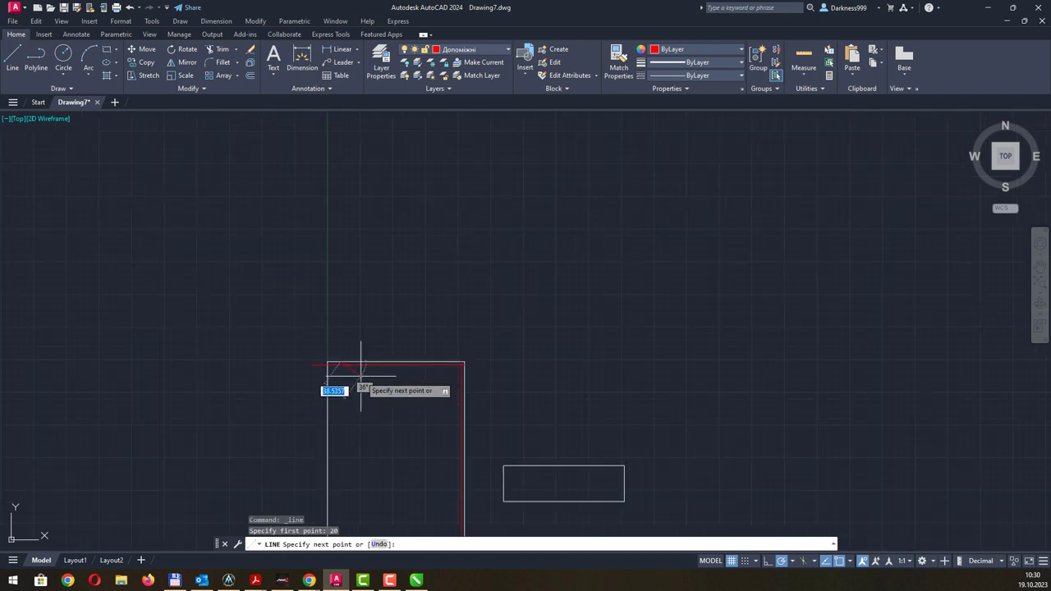
{"action": "middle_click_drag", "start_coordinate": [380, 403], "coordinate": [365, 248]}
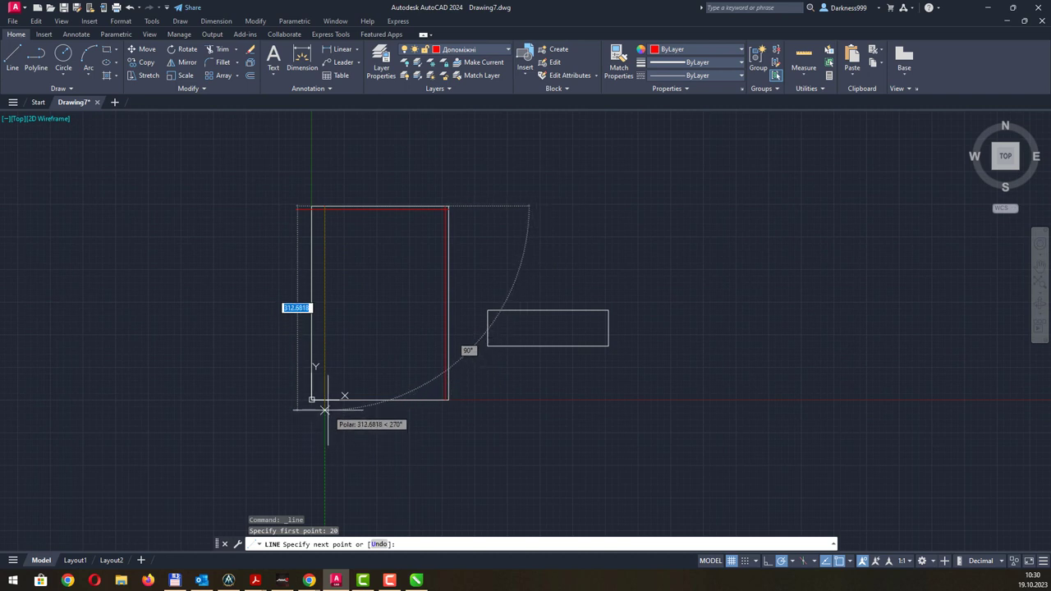
{"action": "key", "text": "Escape"}
{"action": "scroll", "coordinate": [317, 383], "scroll_direction": "up", "scroll_amount": 4}
{"action": "scroll", "coordinate": [277, 354], "scroll_direction": "up", "scroll_amount": 2}
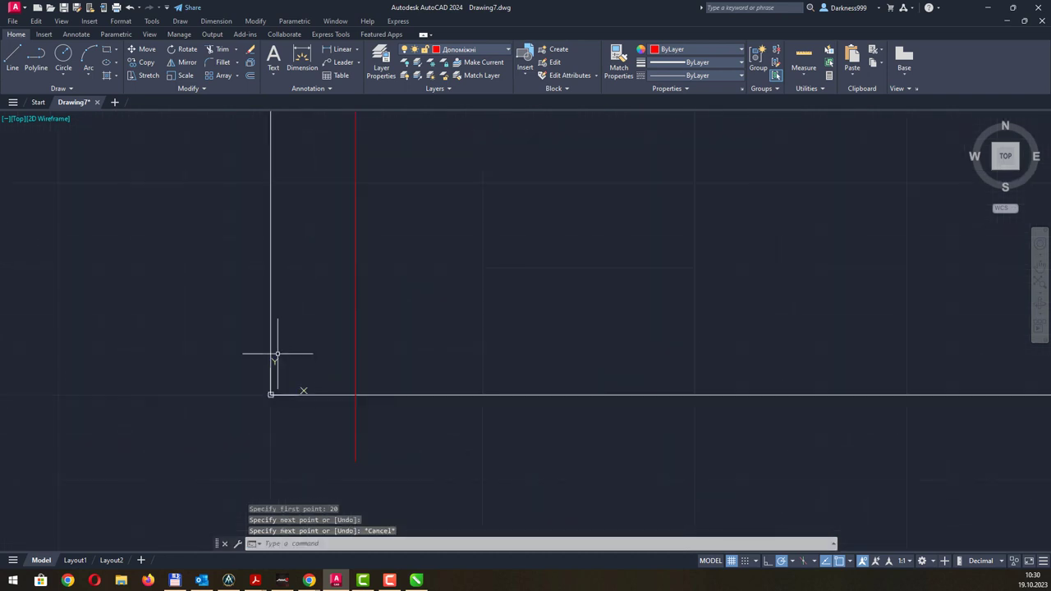
- Try another margin line 5 units in, cancel it, and recentre the sheet outline
{"action": "left_click", "coordinate": [12, 59]}
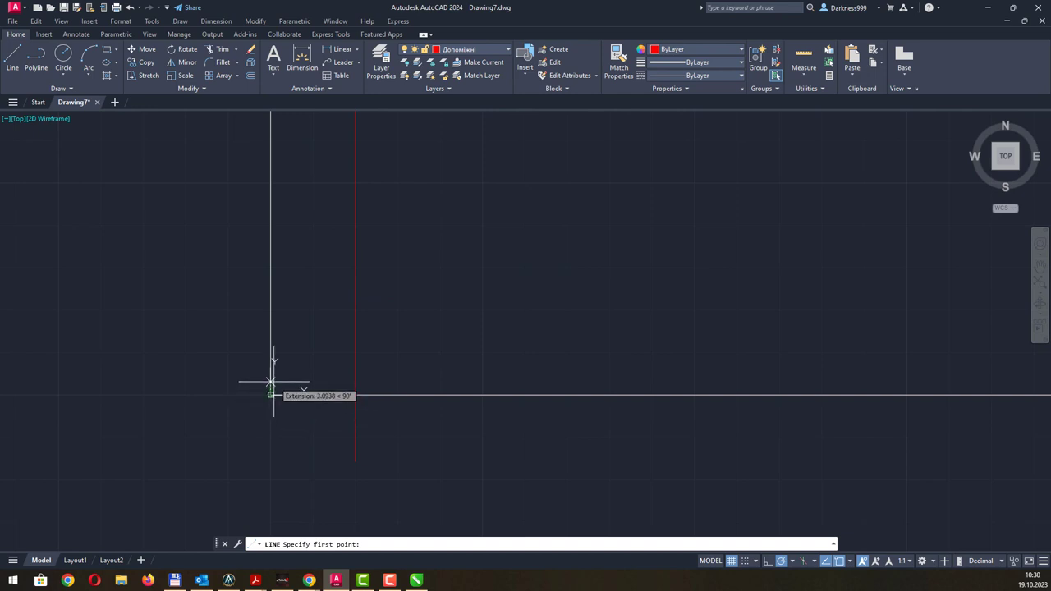
{"action": "type", "text": "5"}
{"action": "key", "text": "Return"}
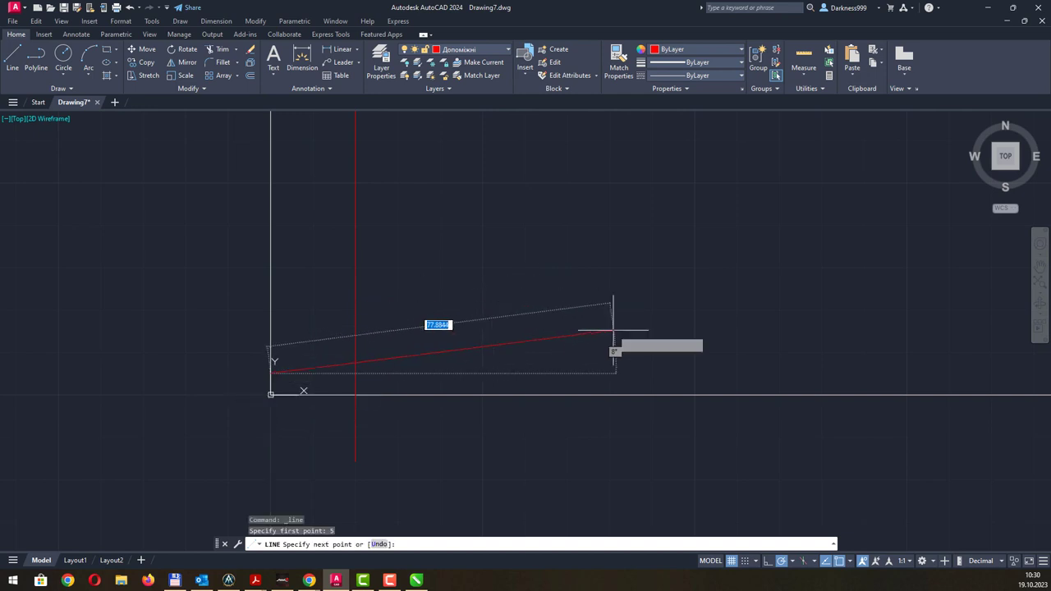
{"action": "scroll", "coordinate": [657, 336], "scroll_direction": "down", "scroll_amount": 5}
{"action": "middle_click_drag", "start_coordinate": [699, 326], "coordinate": [553, 337]}
{"action": "scroll", "coordinate": [516, 359], "scroll_direction": "up", "scroll_amount": 4}
{"action": "scroll", "coordinate": [462, 351], "scroll_direction": "up", "scroll_amount": 2}
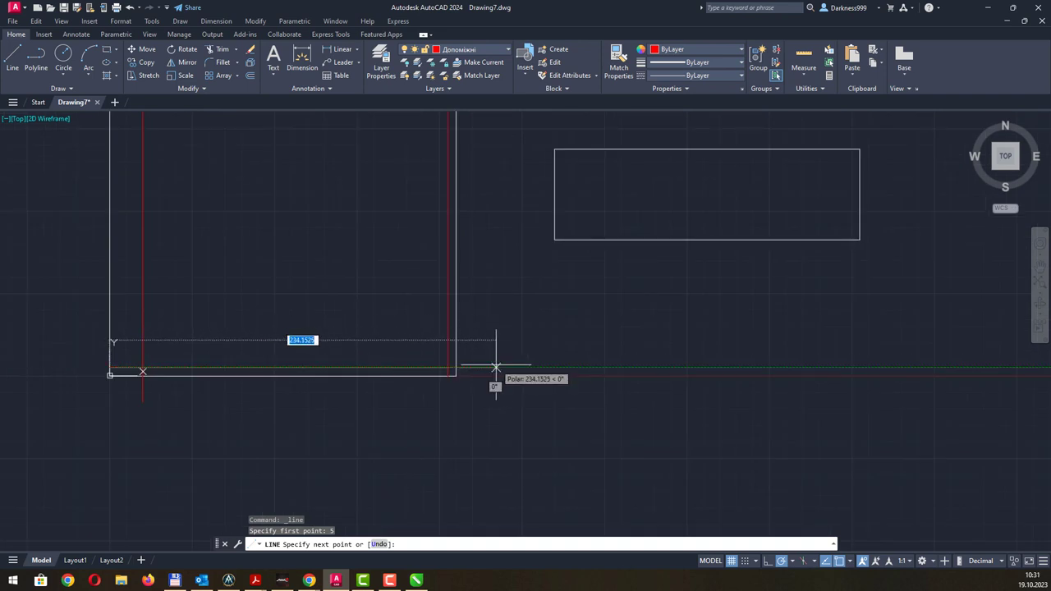
{"action": "key", "text": "Escape"}
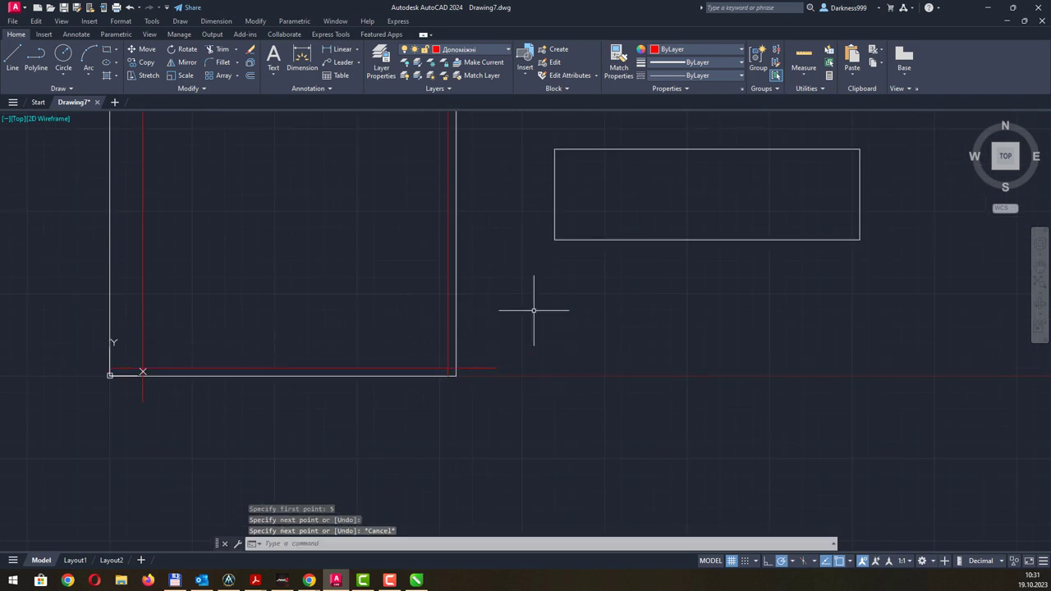
{"action": "middle_click_drag", "start_coordinate": [339, 201], "coordinate": [427, 338]}
{"action": "scroll", "coordinate": [389, 301], "scroll_direction": "down", "scroll_amount": 2}
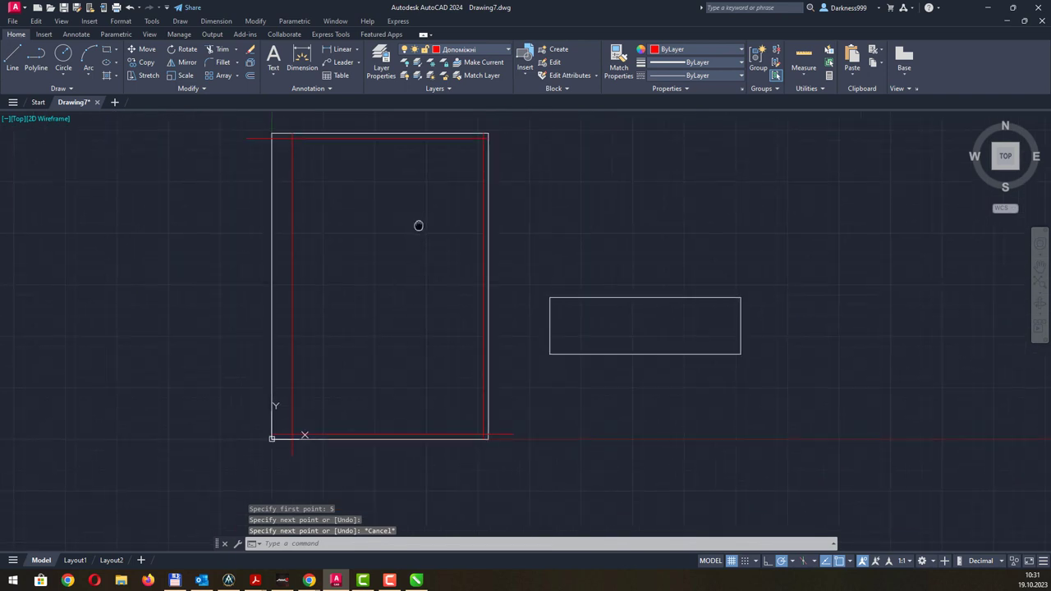
{"action": "middle_click_drag", "start_coordinate": [419, 226], "coordinate": [395, 252]}
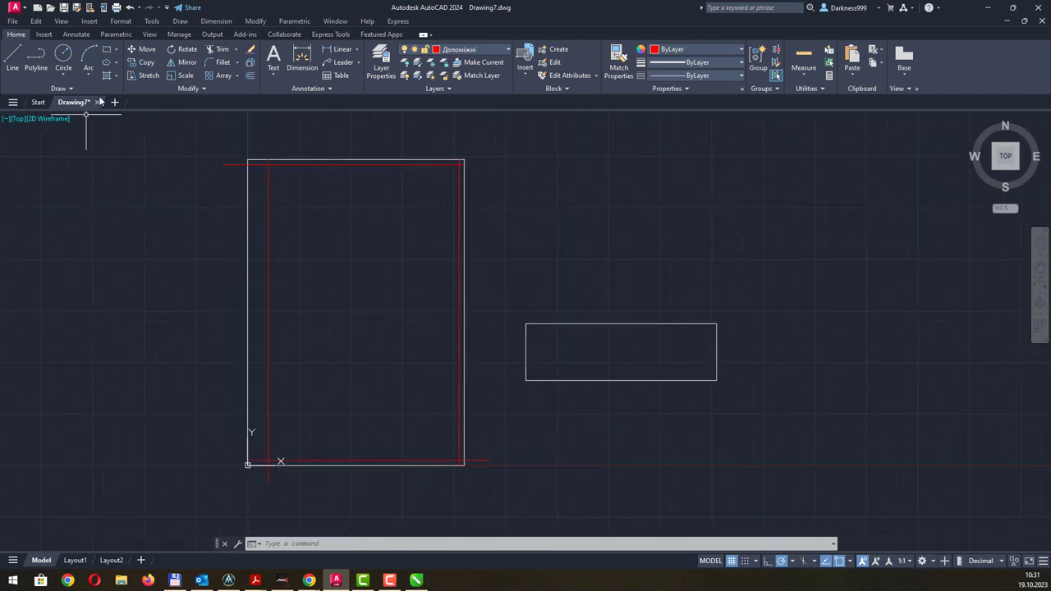
- Make Основні current and draw the inner frame rectangle between the red margin-line corners
{"action": "left_click", "coordinate": [108, 51]}
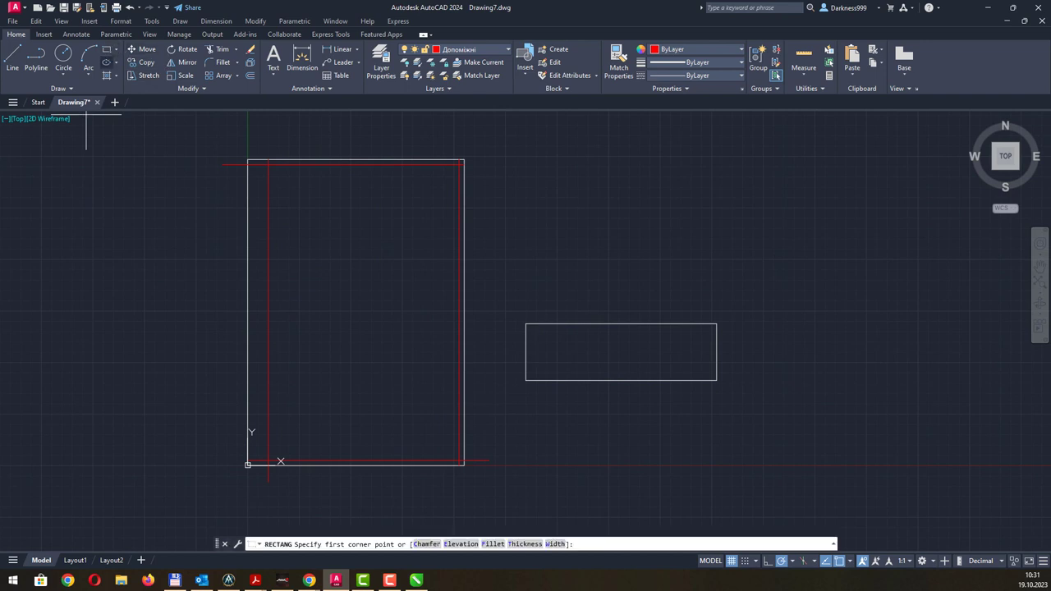
{"action": "left_click", "coordinate": [272, 462]}
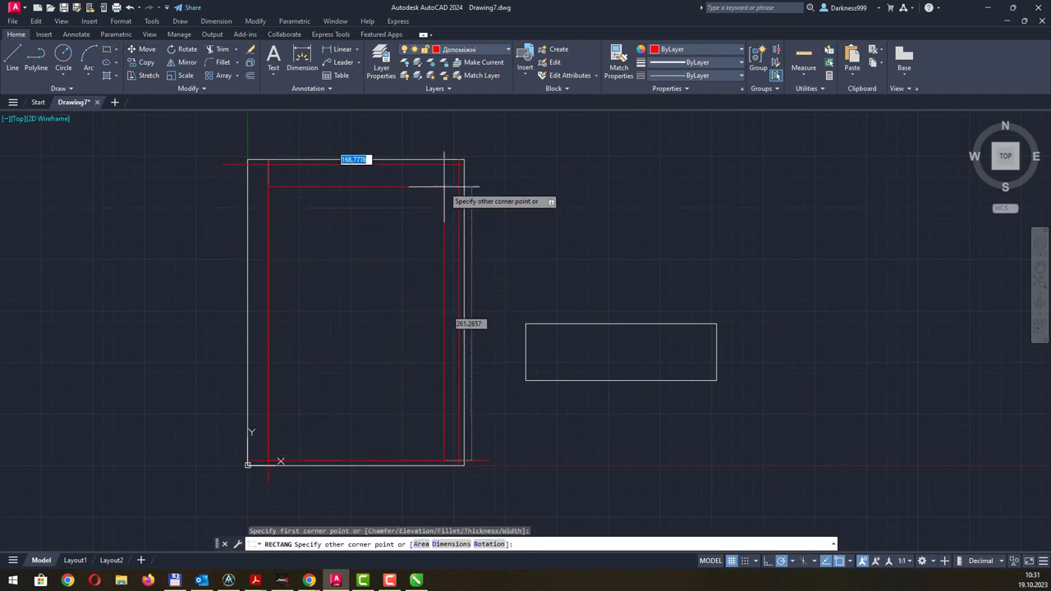
{"action": "key", "text": "Escape"}
{"action": "left_click", "coordinate": [472, 51]}
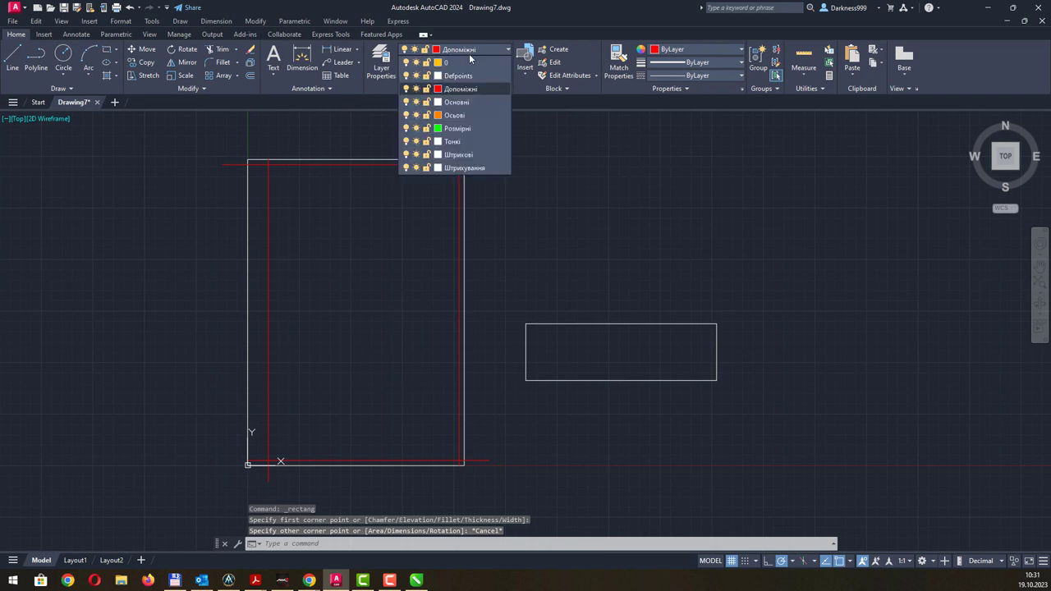
{"action": "left_click", "coordinate": [450, 103]}
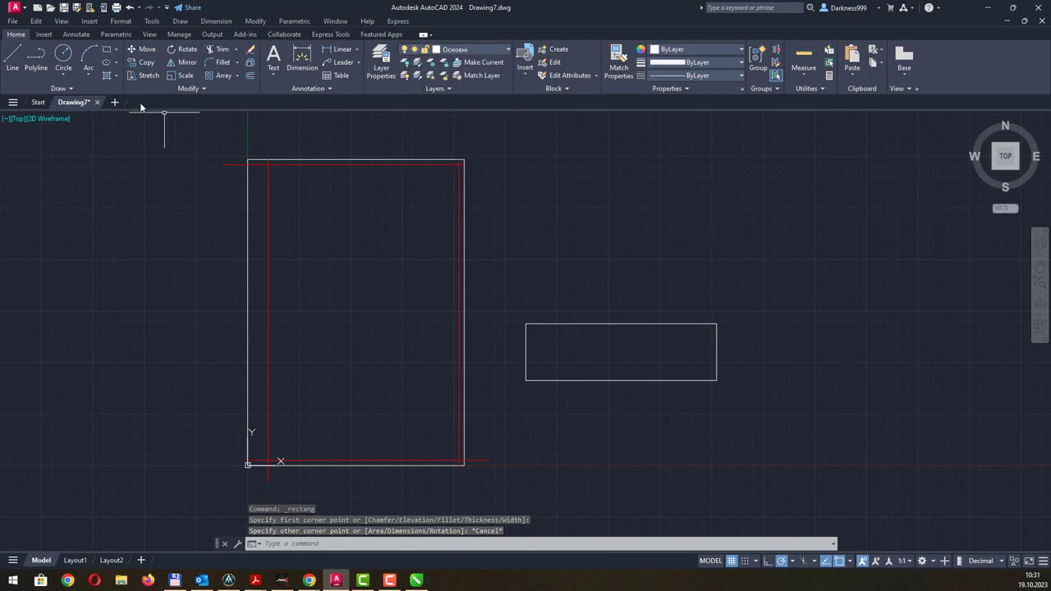
{"action": "left_click", "coordinate": [106, 51]}
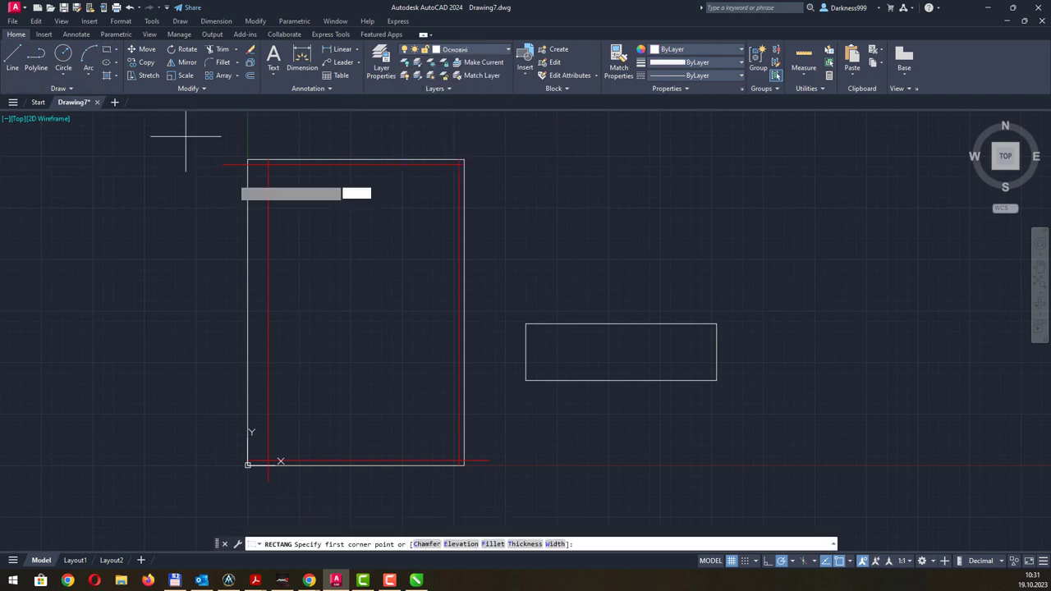
{"action": "left_click", "coordinate": [268, 461]}
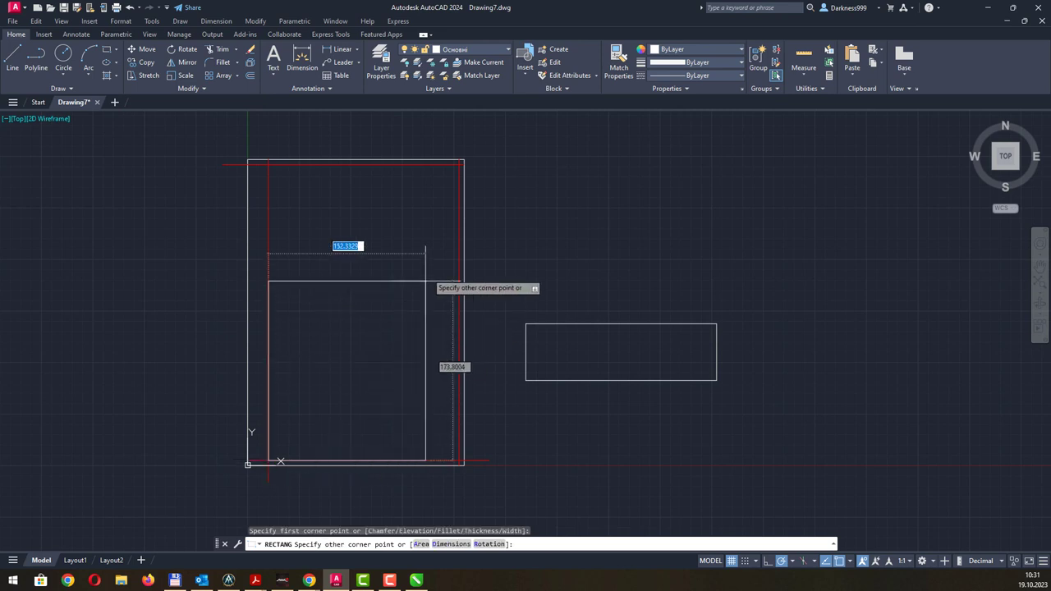
{"action": "left_click", "coordinate": [459, 165]}
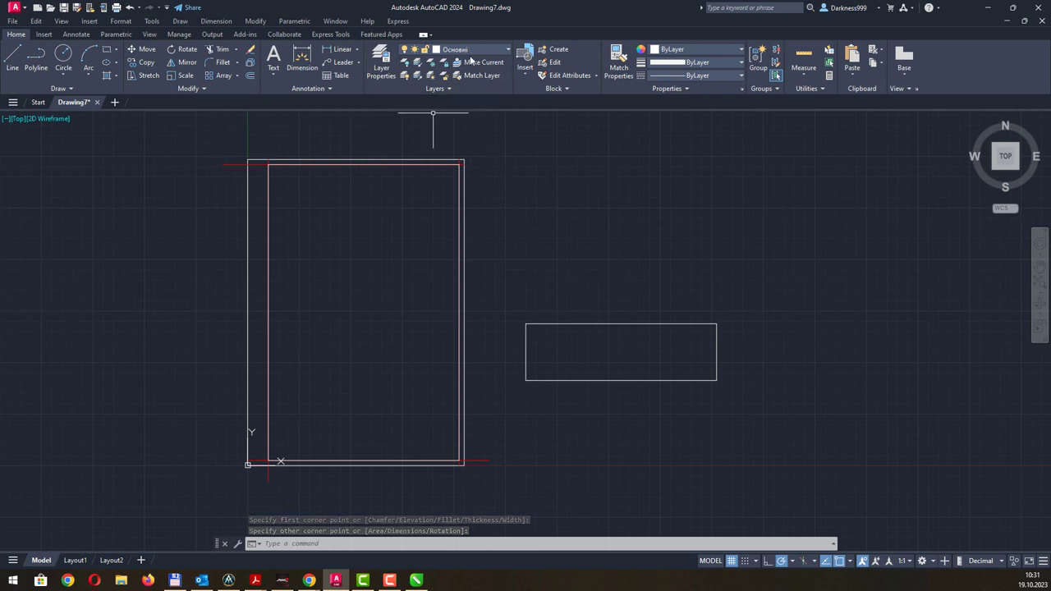
{"action": "key", "text": "Escape"}
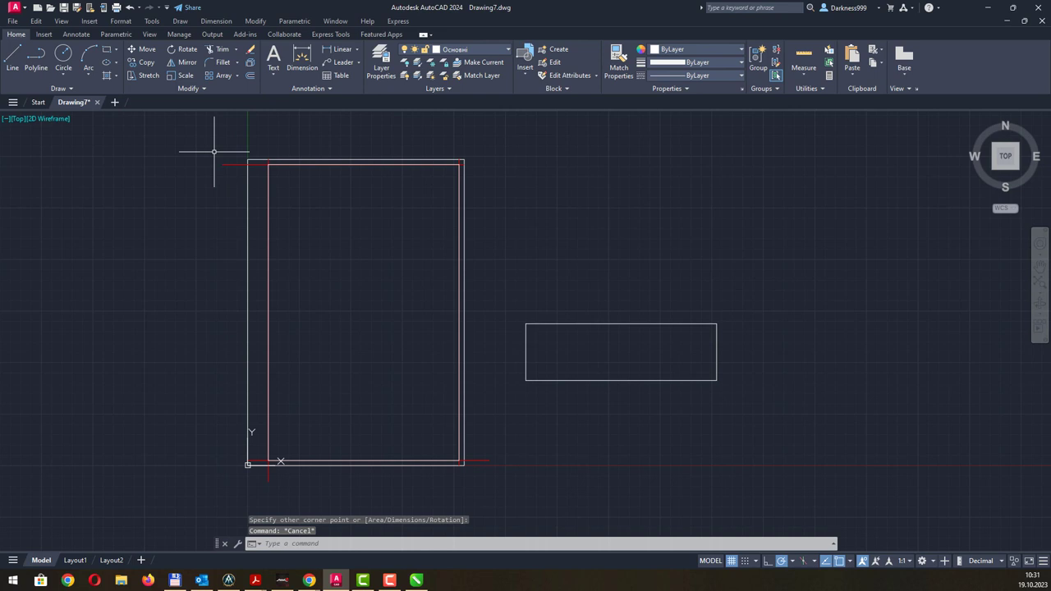
{"action": "left_click", "coordinate": [505, 49]}
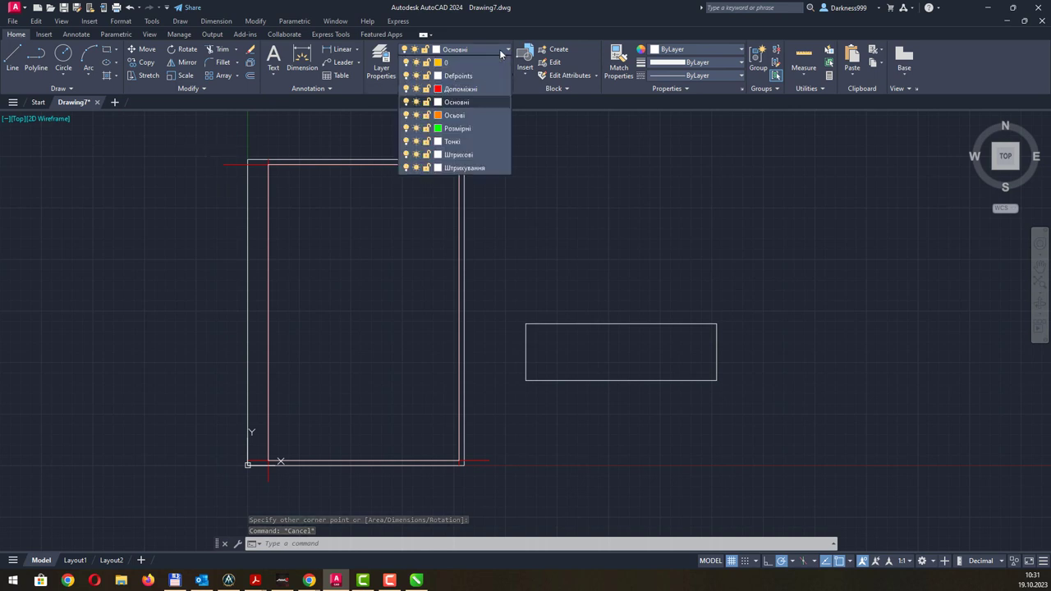
{"action": "left_click", "coordinate": [475, 88]}
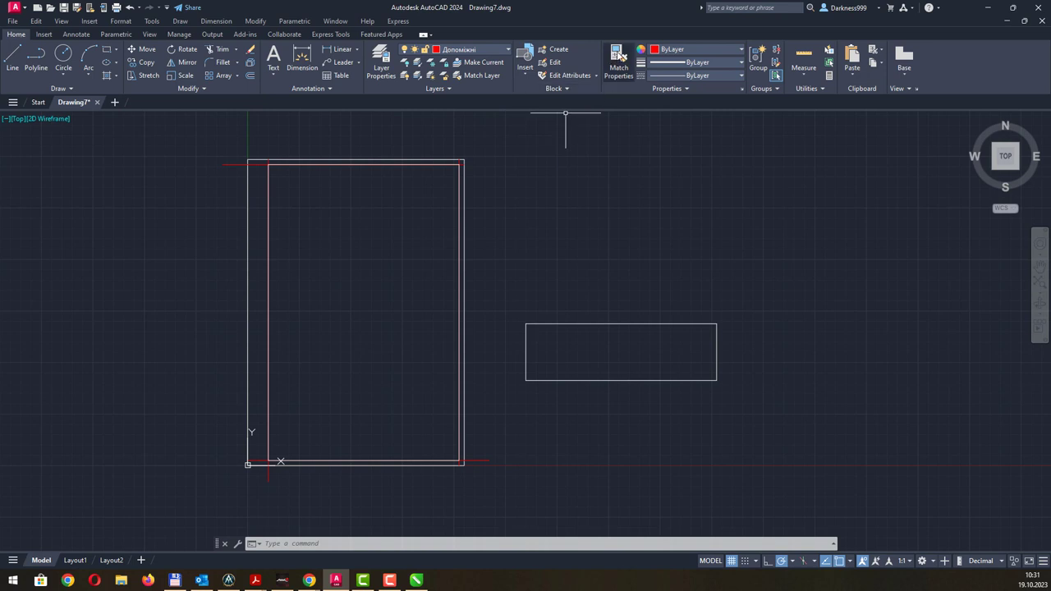
{"action": "key", "text": "ctrl+a"}
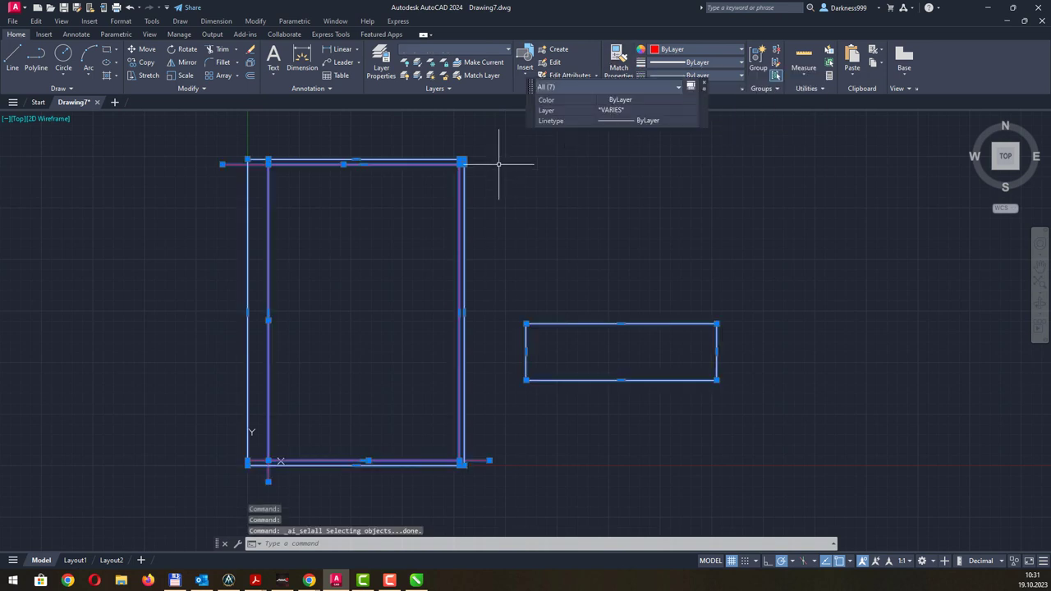
{"action": "key", "text": "Escape"}
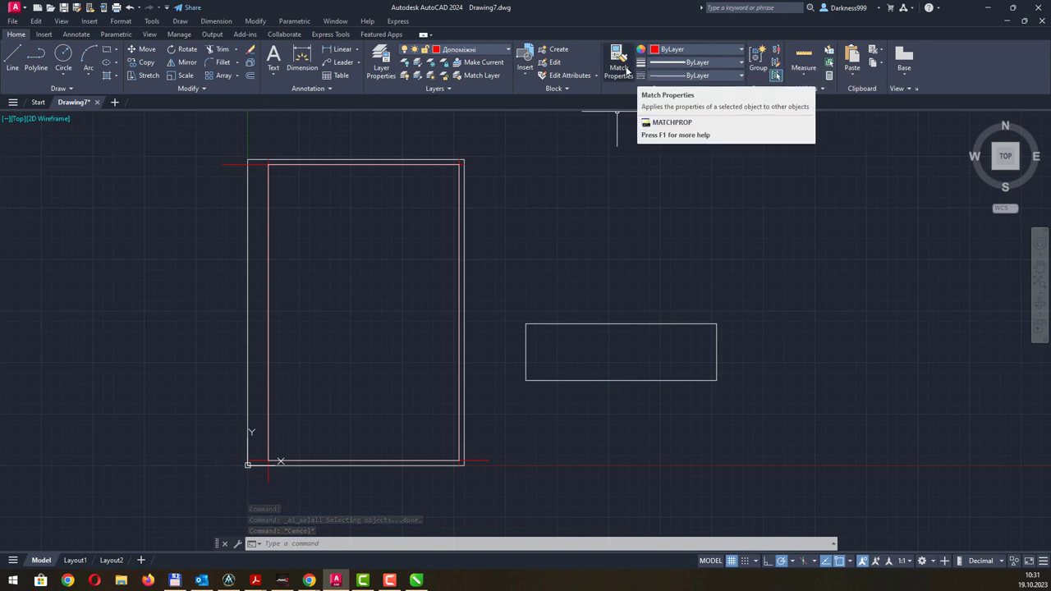
{"action": "left_click", "coordinate": [741, 50]}
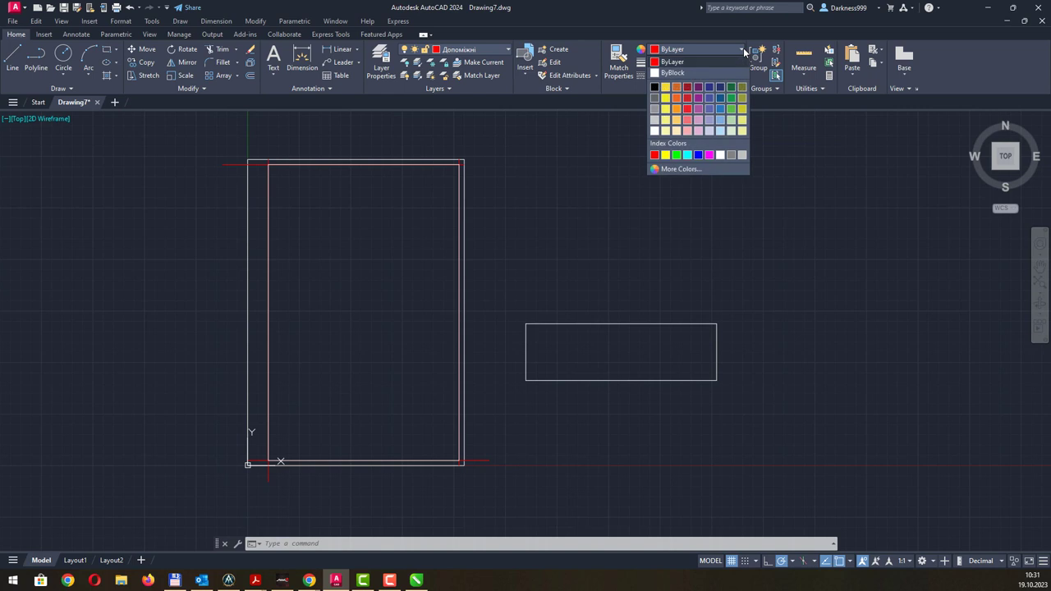
{"action": "left_click", "coordinate": [743, 52]}
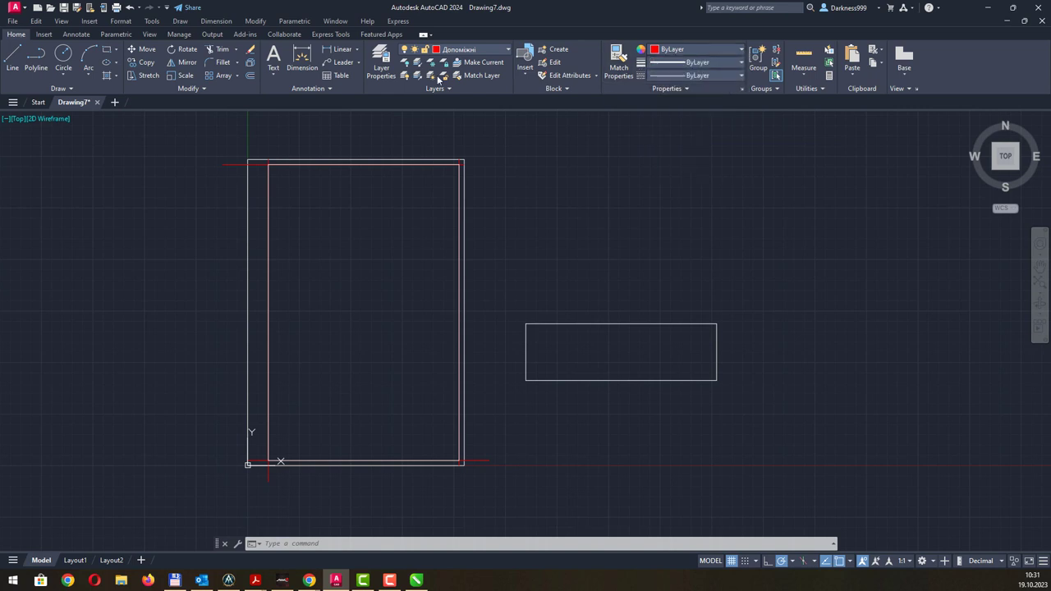
{"action": "left_click", "coordinate": [405, 51]}
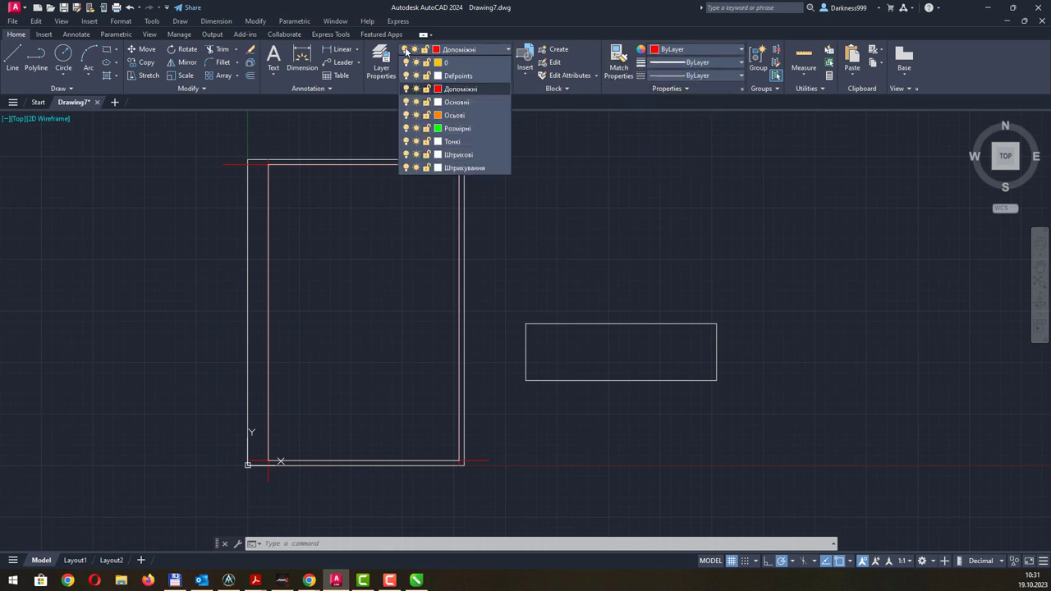
{"action": "left_click", "coordinate": [409, 86]}
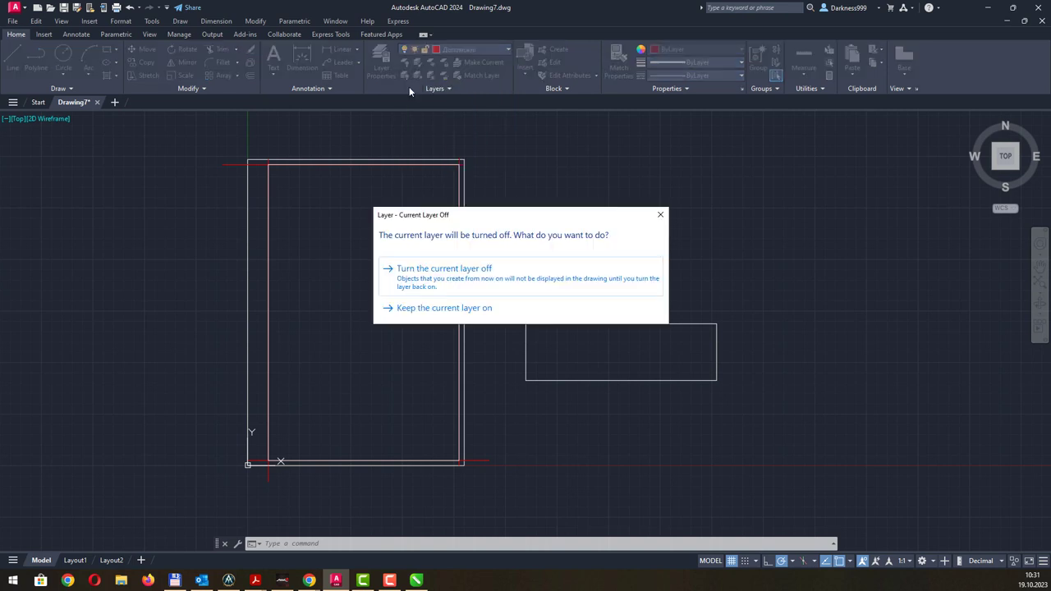
{"action": "left_click", "coordinate": [474, 281]}
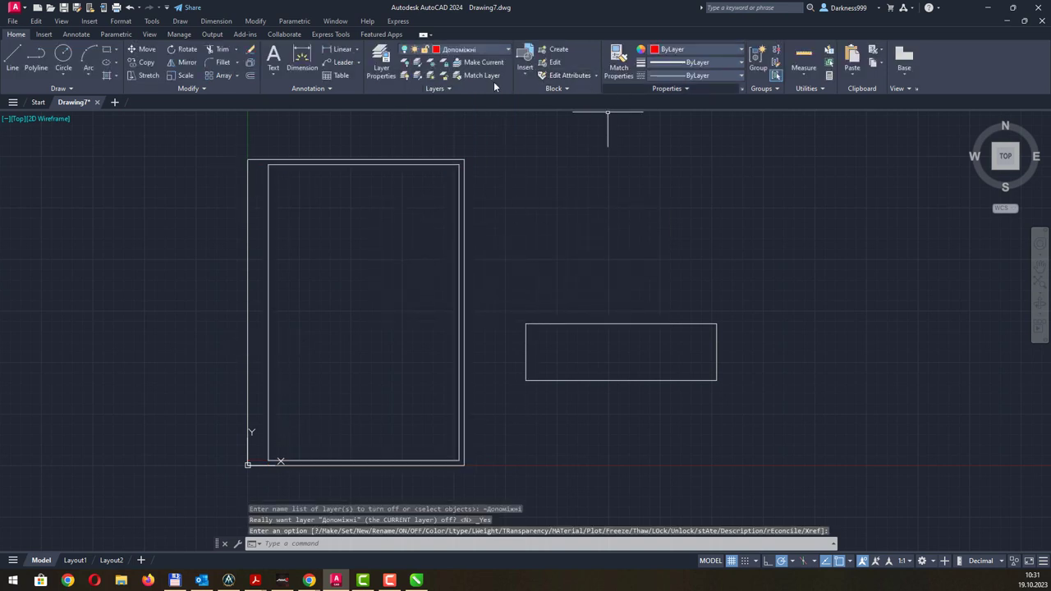
{"action": "left_click", "coordinate": [404, 56]}
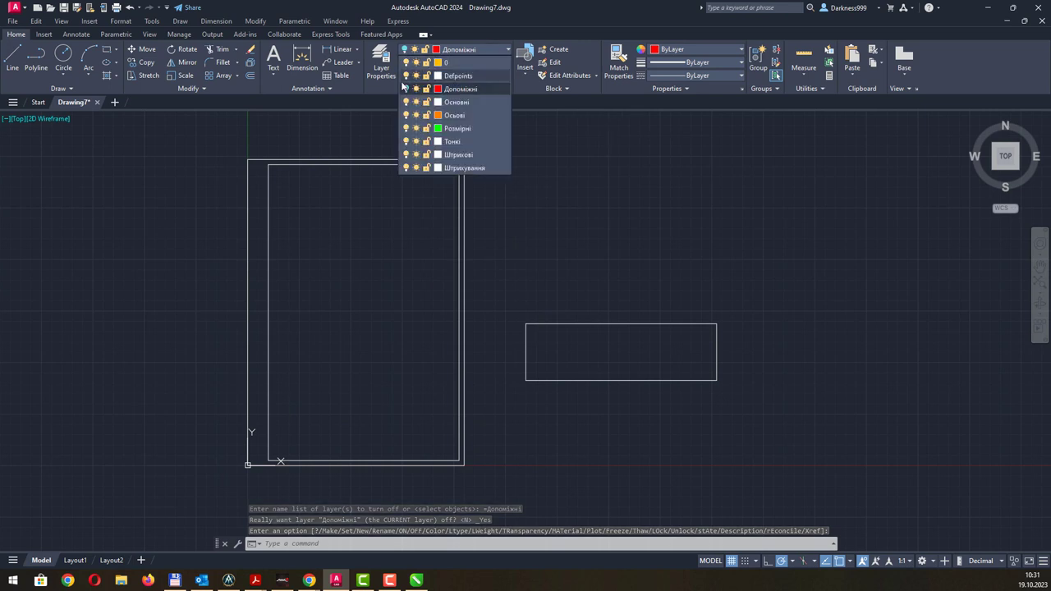
{"action": "left_click", "coordinate": [404, 89]}
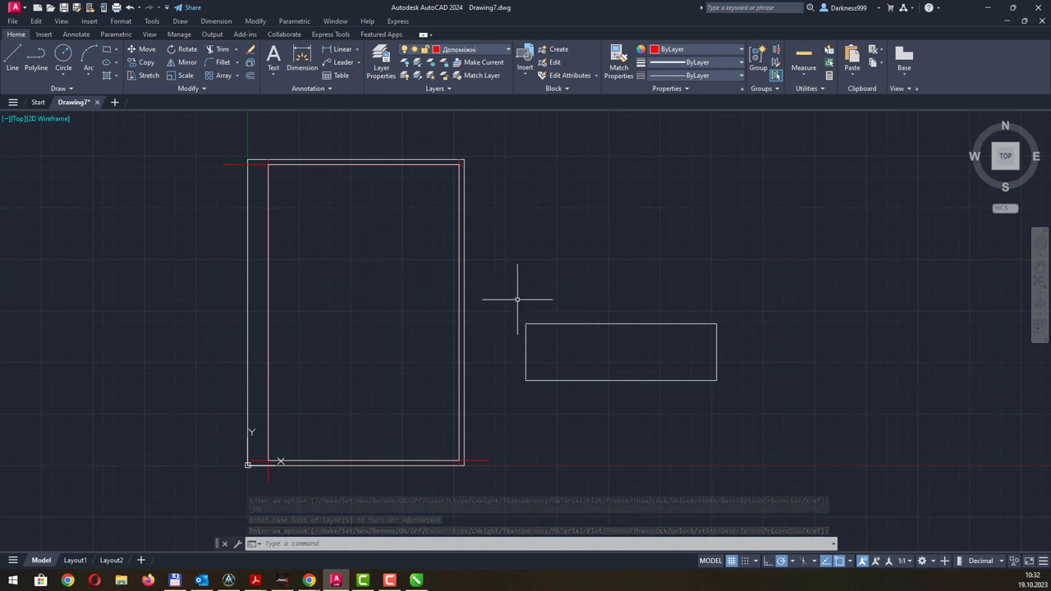
{"action": "middle_click_drag", "start_coordinate": [521, 358], "coordinate": [519, 343]}
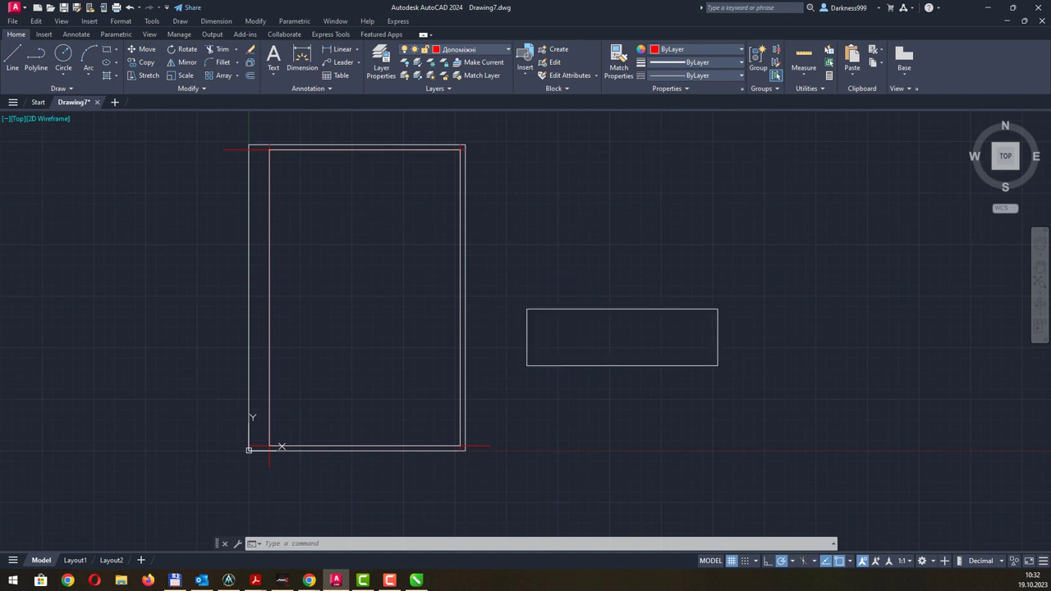
- Start MOVE and select the small title-block rectangle
{"action": "left_click", "coordinate": [583, 310]}
{"action": "key", "text": "Escape"}
{"action": "left_click", "coordinate": [141, 49]}
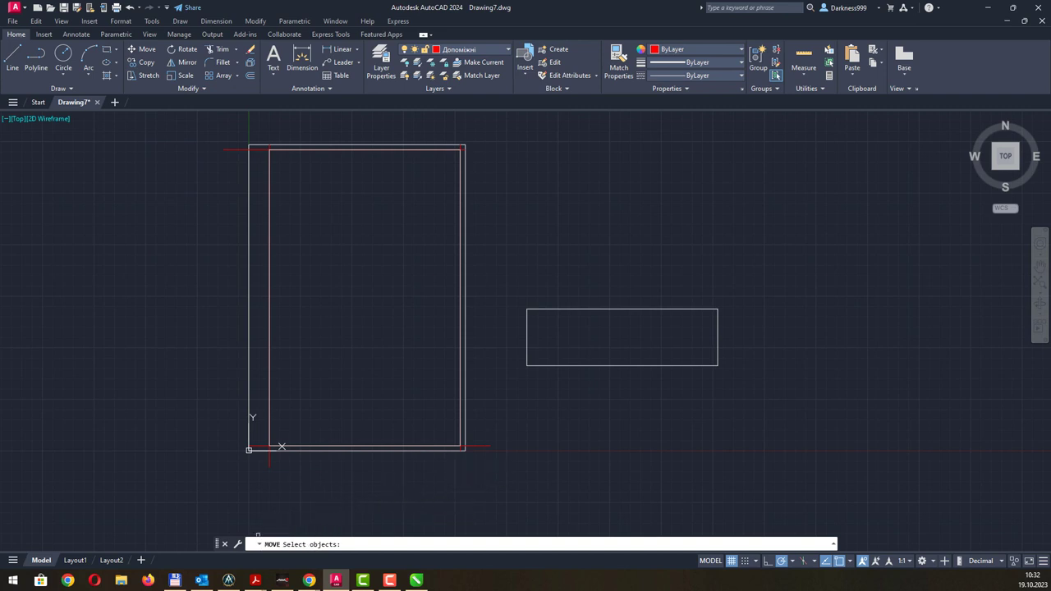
{"action": "left_click", "coordinate": [546, 309]}
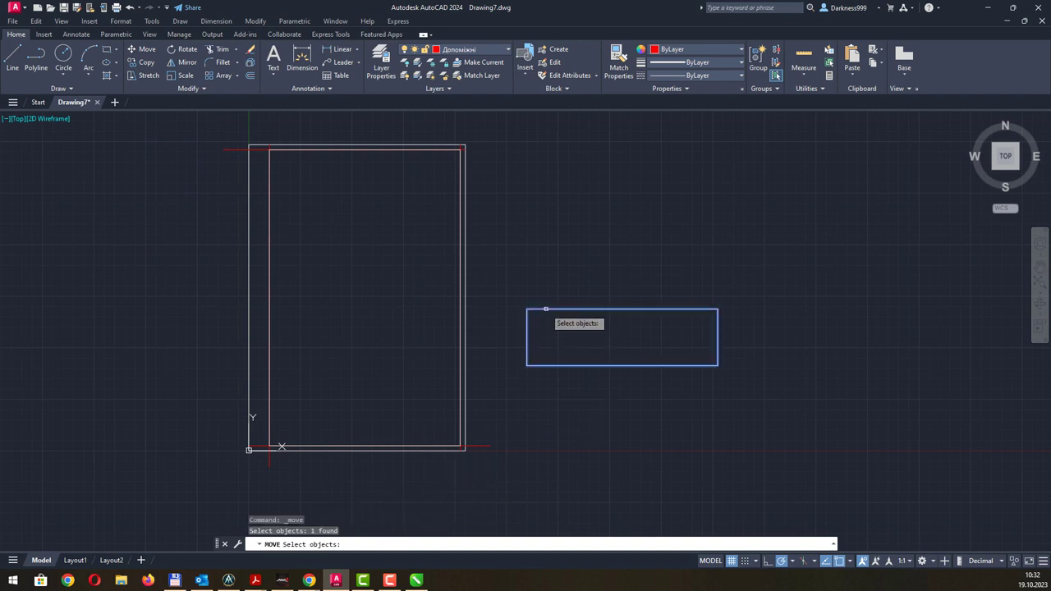
{"action": "left_click", "coordinate": [565, 188]}
{"action": "left_click", "coordinate": [809, 386]}
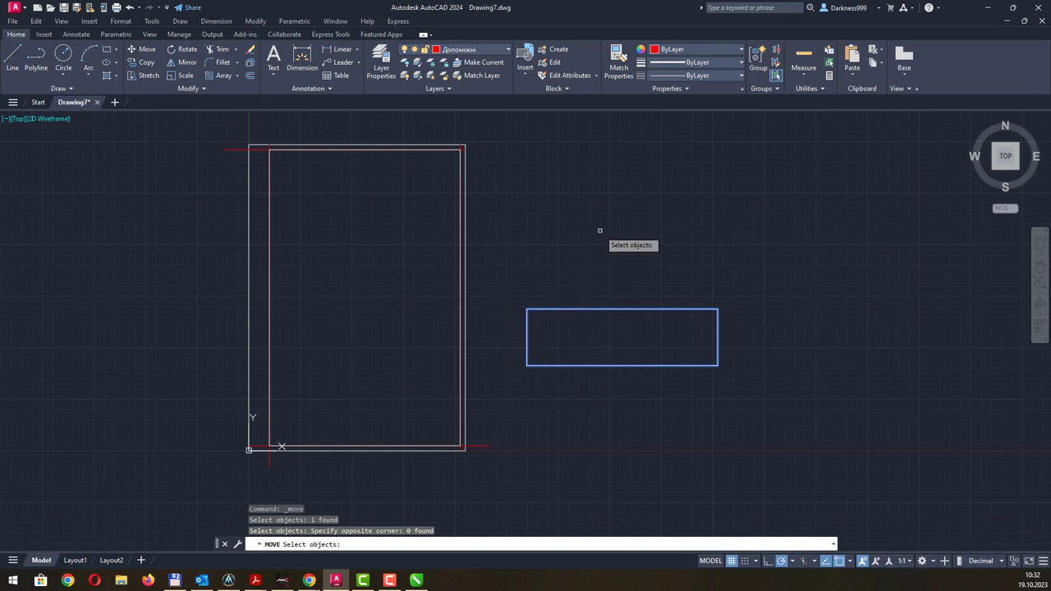
{"action": "key", "text": "Return"}
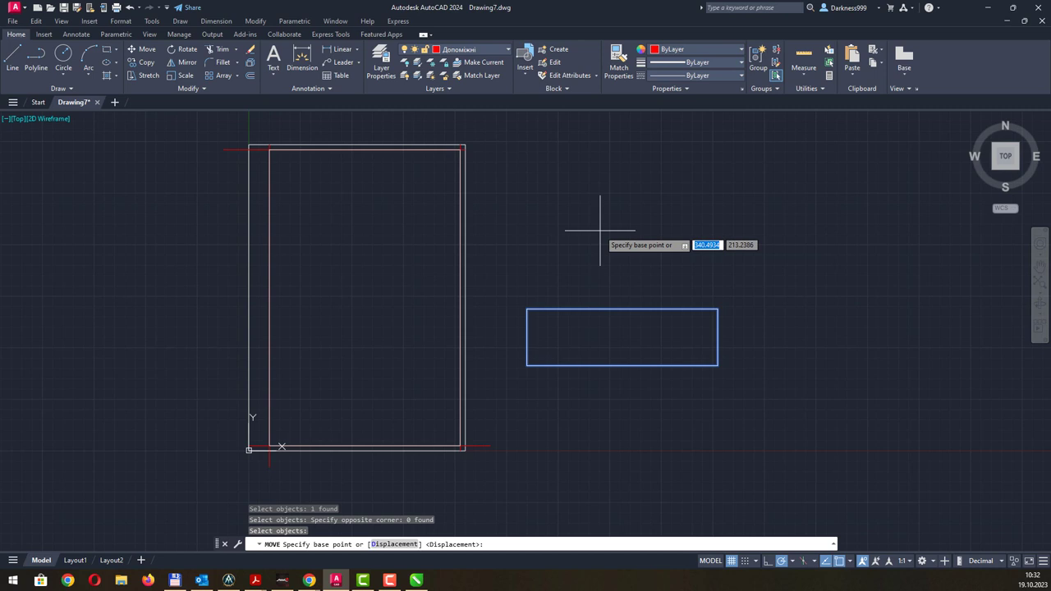
- Move it from its lower-left corner to the inner frame's bottom-left corner
{"action": "left_click", "coordinate": [527, 365]}
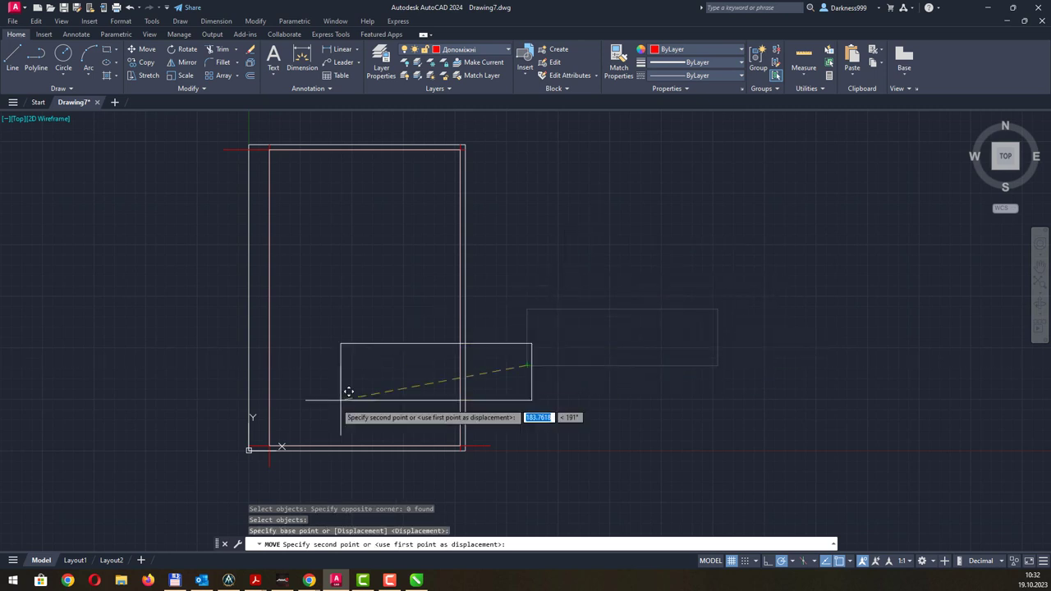
{"action": "scroll", "coordinate": [348, 393], "scroll_direction": "up", "scroll_amount": 4}
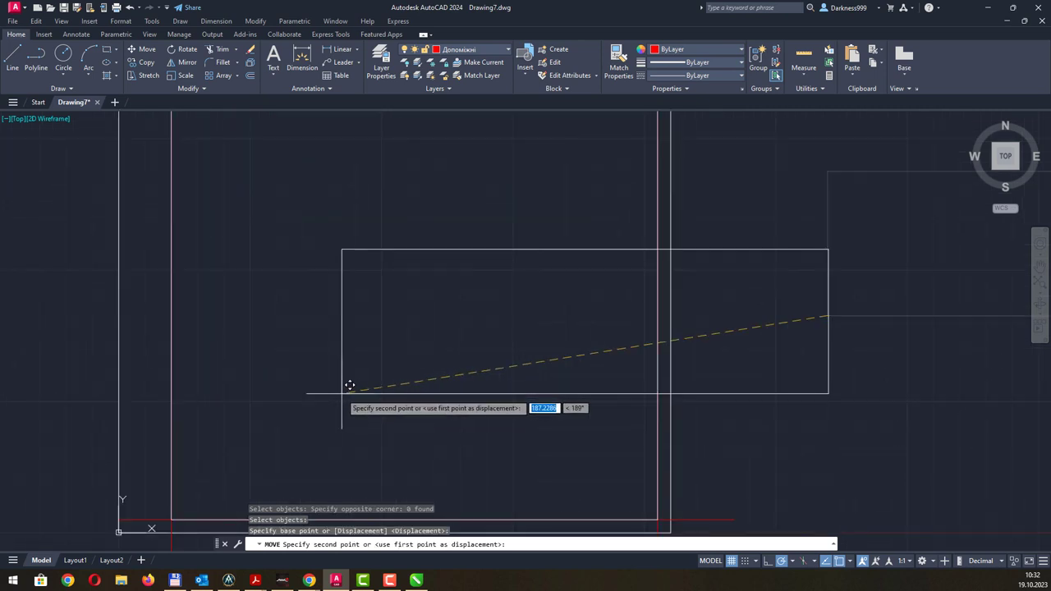
{"action": "left_click", "coordinate": [172, 518]}
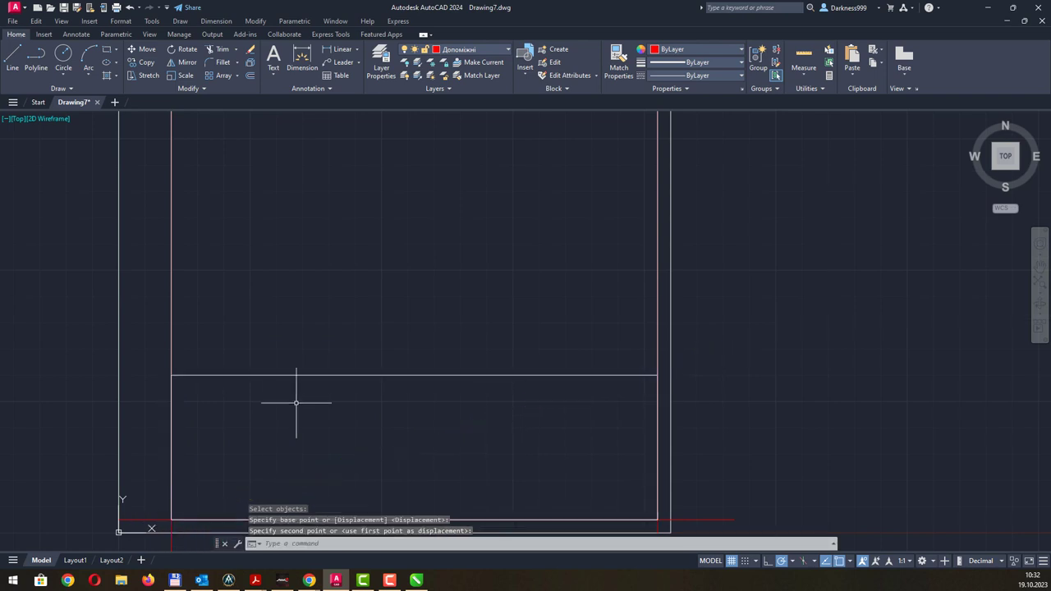
{"action": "scroll", "coordinate": [443, 276], "scroll_direction": "down", "scroll_amount": 2}
{"action": "scroll", "coordinate": [446, 267], "scroll_direction": "down", "scroll_amount": 2}
{"action": "middle_click_drag", "start_coordinate": [450, 254], "coordinate": [432, 370]}
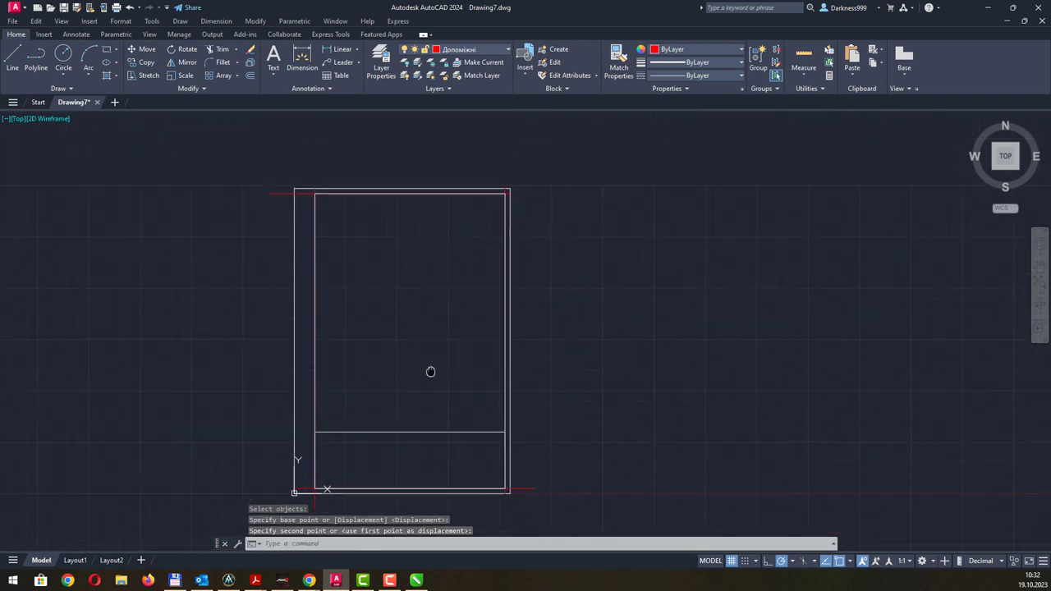
{"action": "key", "text": "Escape"}
{"action": "middle_click_drag", "start_coordinate": [564, 364], "coordinate": [563, 337]}
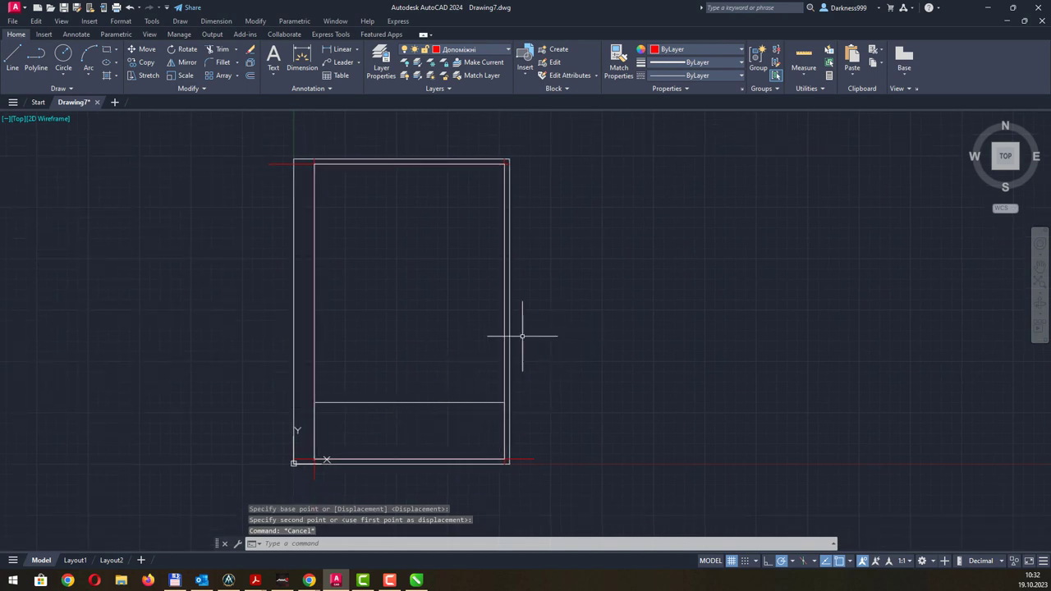
- Make Основні the current layer and switch to the CorelDRAW reference title-block sheet
{"action": "left_click", "coordinate": [481, 51]}
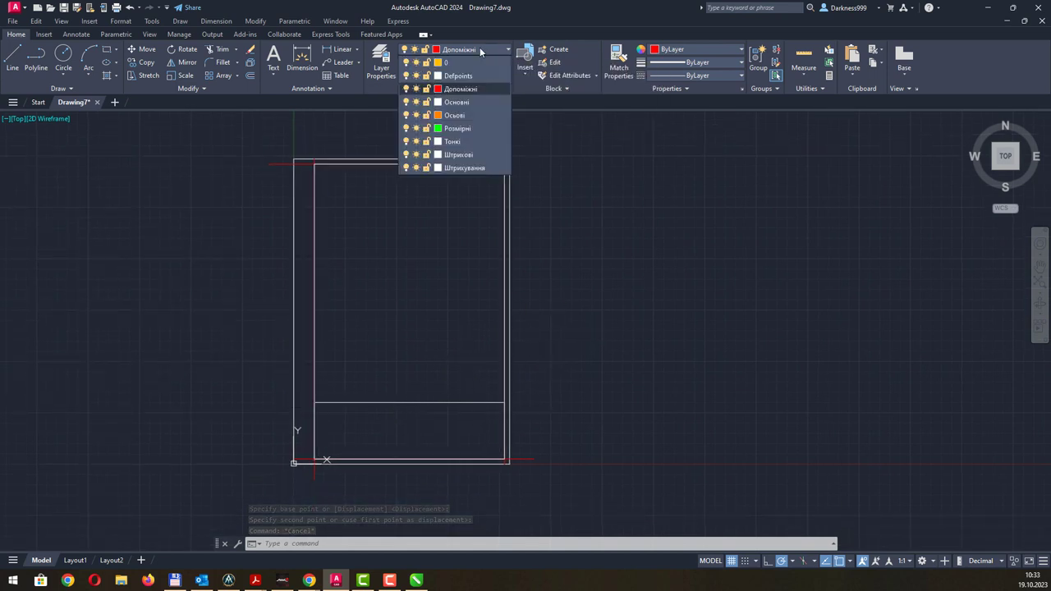
{"action": "left_click", "coordinate": [455, 101]}
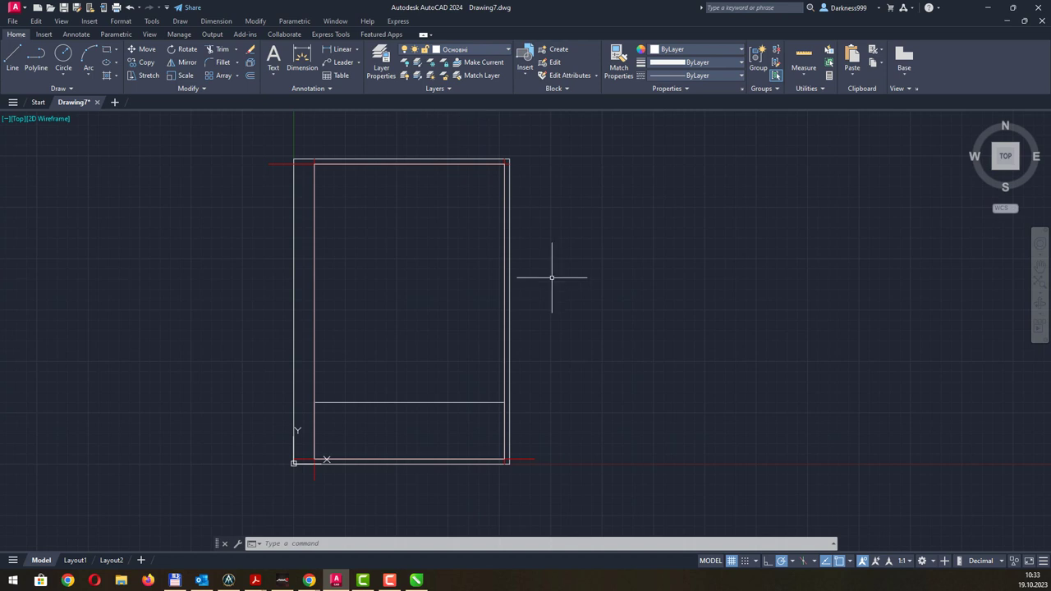
{"action": "key", "text": "alt+Tab"}
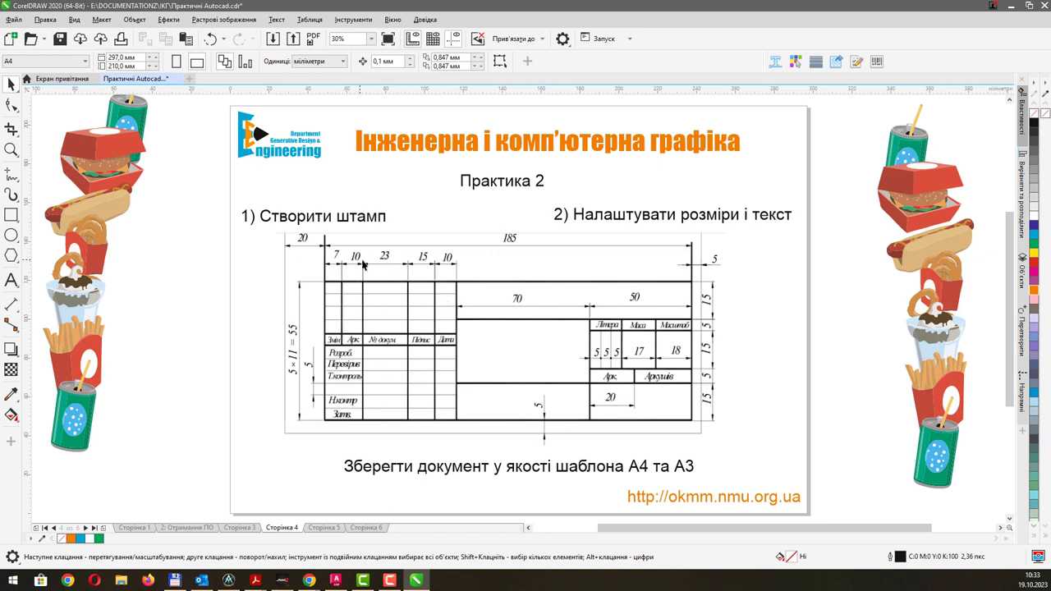
- Back in AutoCAD, make Допоміжні current and start a line 7 units from the title block corner
{"action": "key", "text": "alt+Tab"}
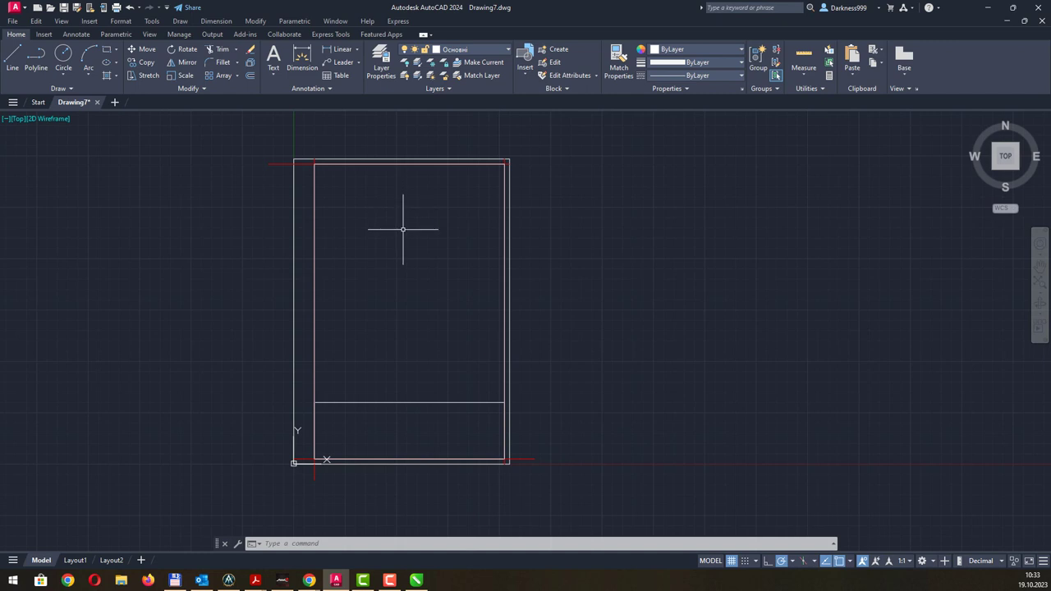
{"action": "left_click", "coordinate": [482, 52]}
{"action": "left_click", "coordinate": [460, 87]}
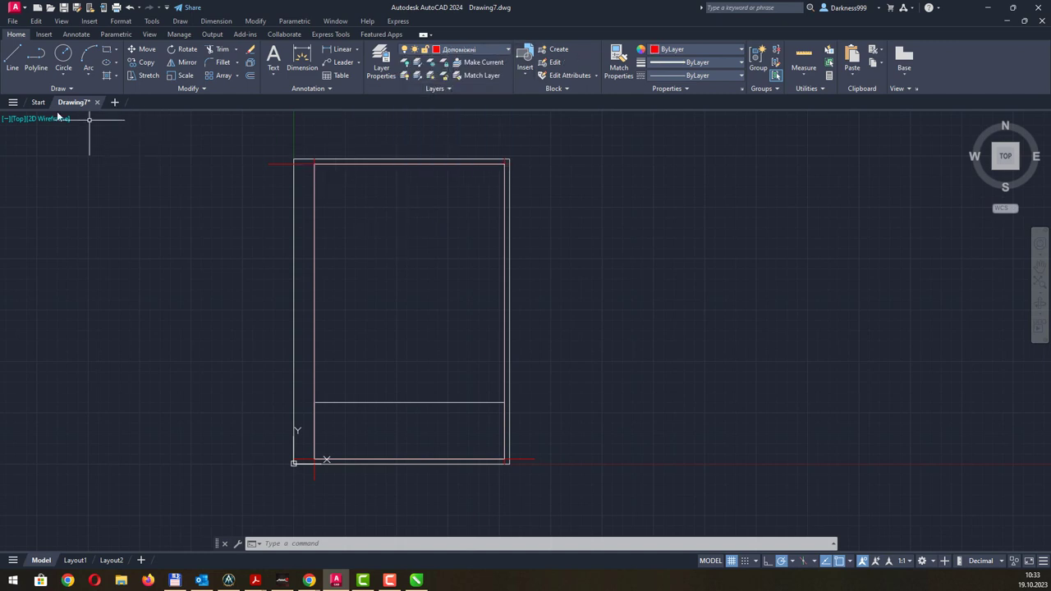
{"action": "left_click", "coordinate": [12, 57]}
{"action": "scroll", "coordinate": [329, 434], "scroll_direction": "up", "scroll_amount": 5}
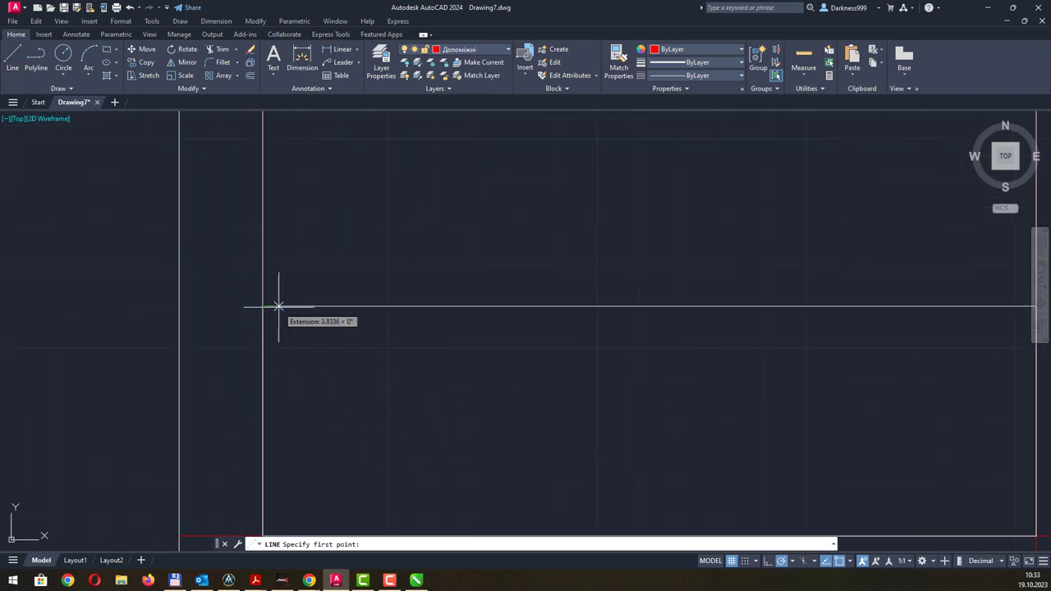
{"action": "type", "text": "7"}
{"action": "key", "text": "Return"}
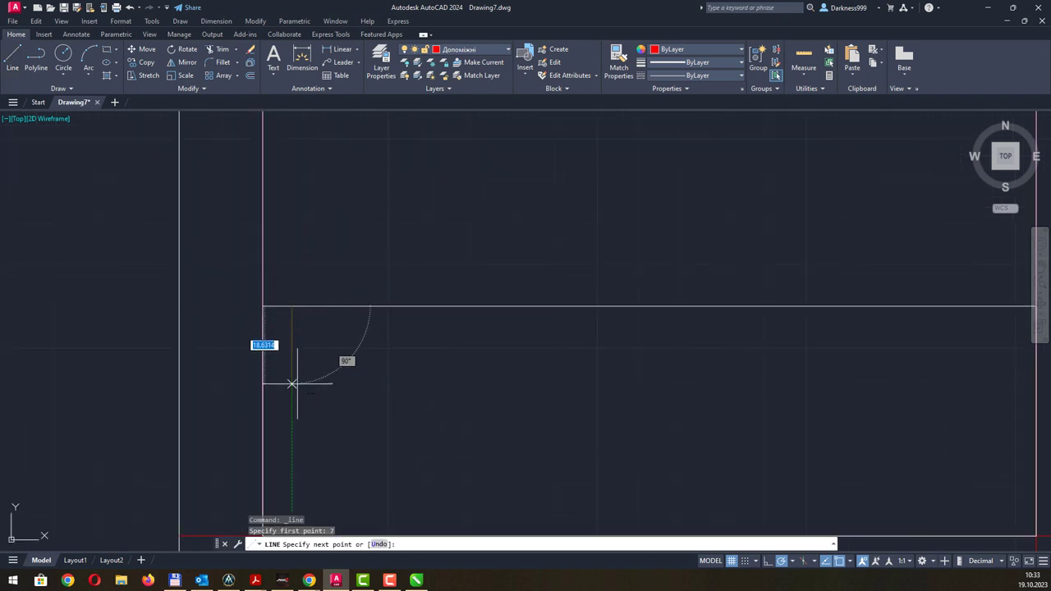
{"action": "middle_click_drag", "start_coordinate": [305, 385], "coordinate": [308, 246]}
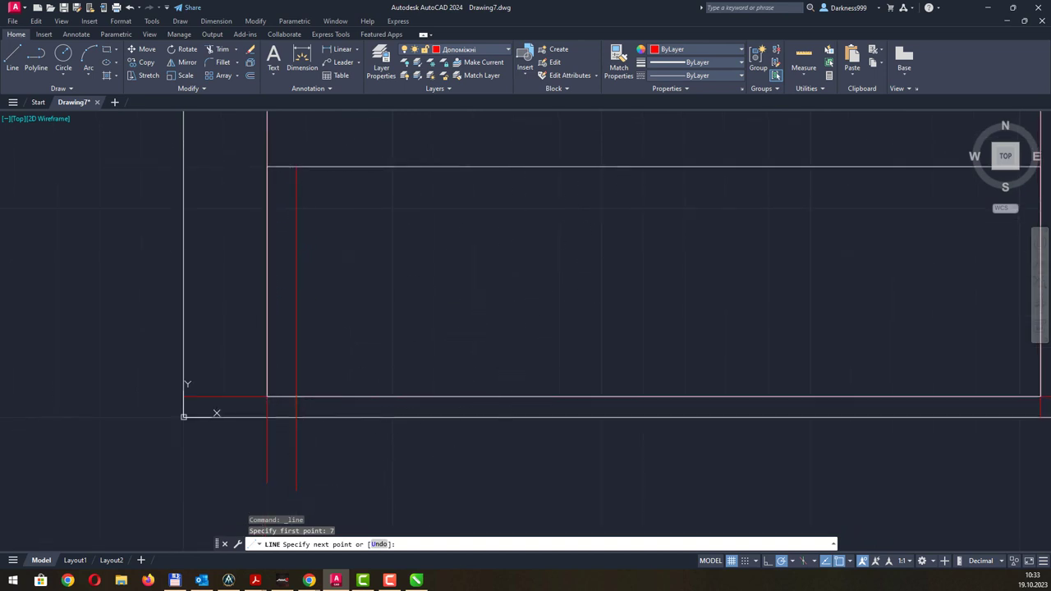
{"action": "key", "text": "Escape"}
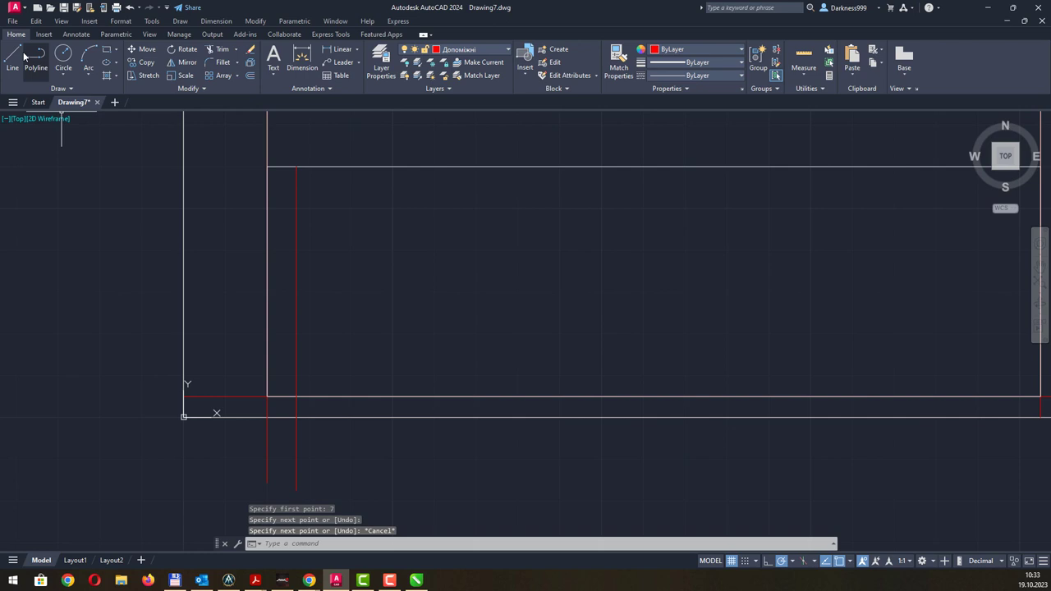
- Draw a vertical red line from a 10-unit offset down past the frame, then check the reference
{"action": "left_click", "coordinate": [13, 58]}
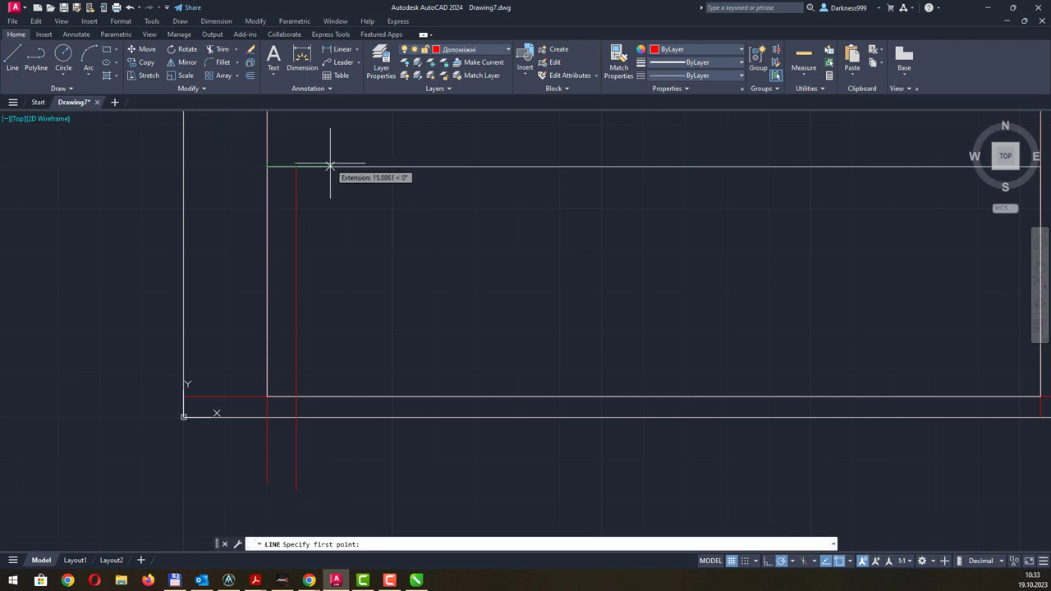
{"action": "type", "text": "10"}
{"action": "key", "text": "Return"}
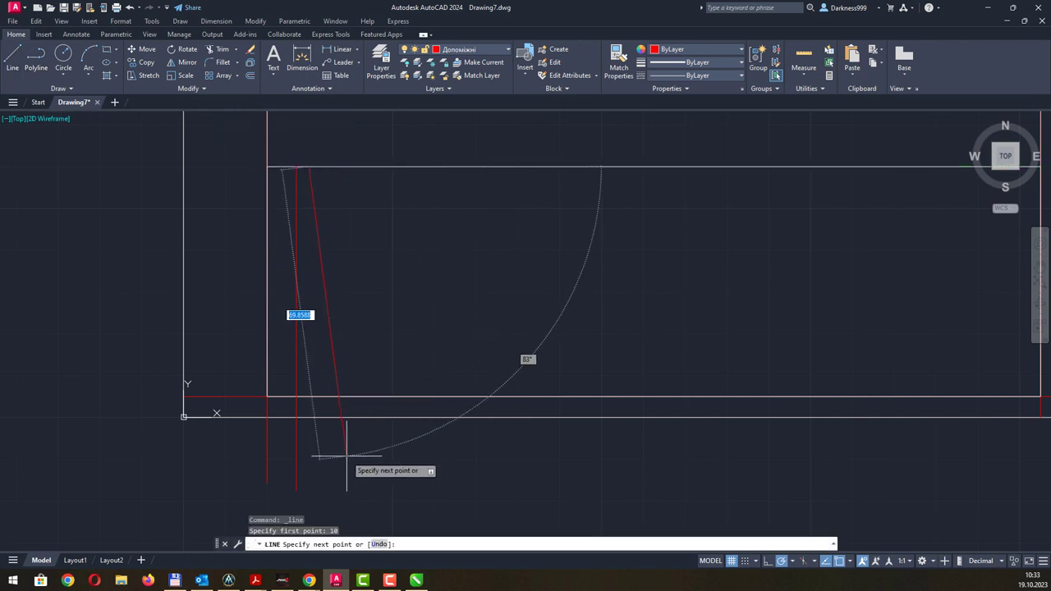
{"action": "left_click", "coordinate": [309, 494]}
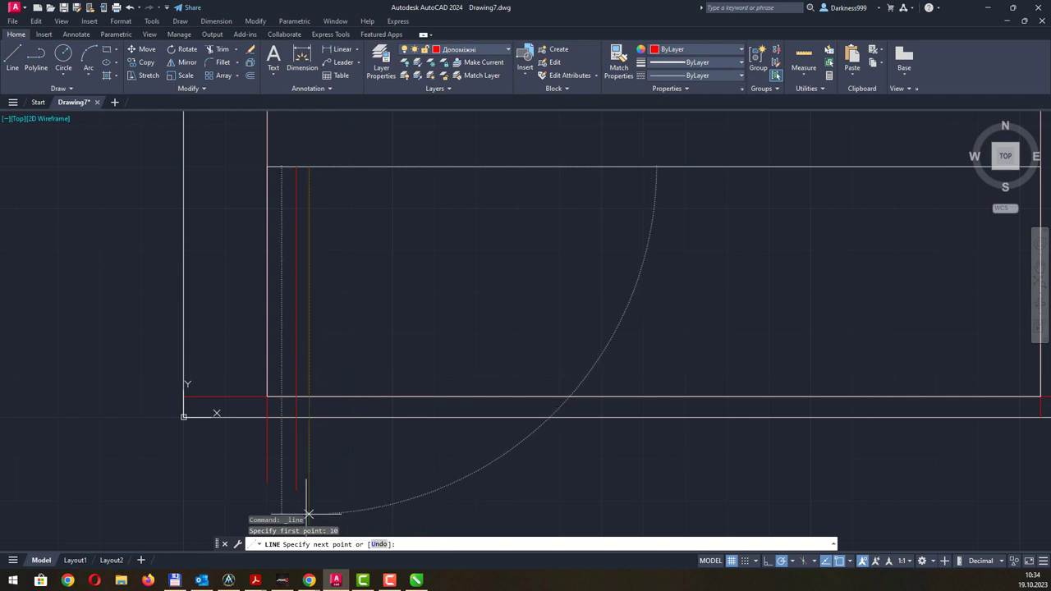
{"action": "key", "text": "Escape"}
{"action": "key", "text": "alt+Tab"}
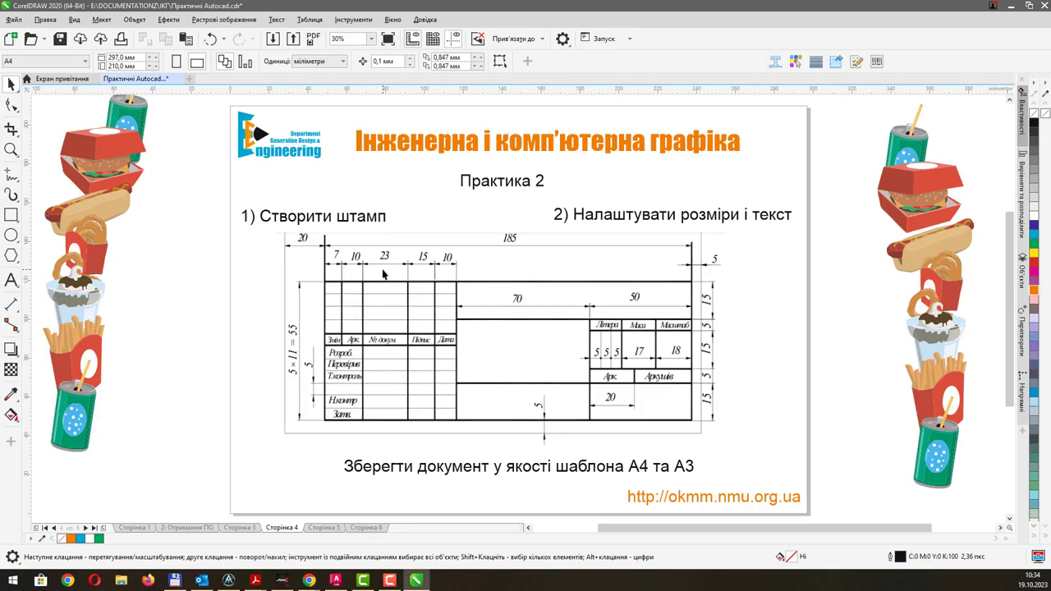
{"action": "key", "text": "alt+Tab"}
- Undo the extra line and draw a vertical construction line 10 units from the red line's top
{"action": "key", "text": "ctrl+z"}
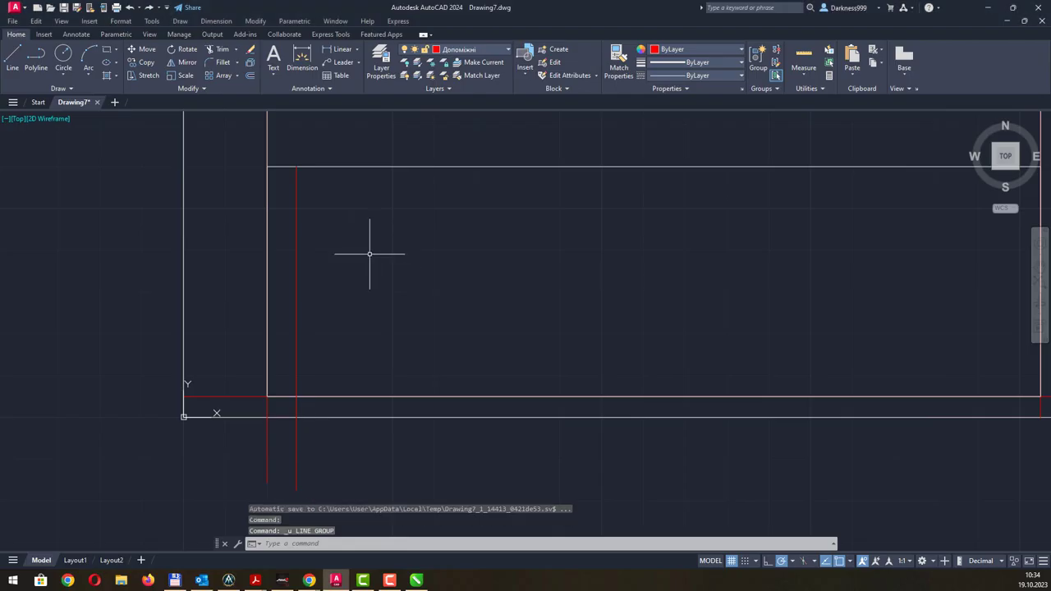
{"action": "left_click", "coordinate": [12, 56]}
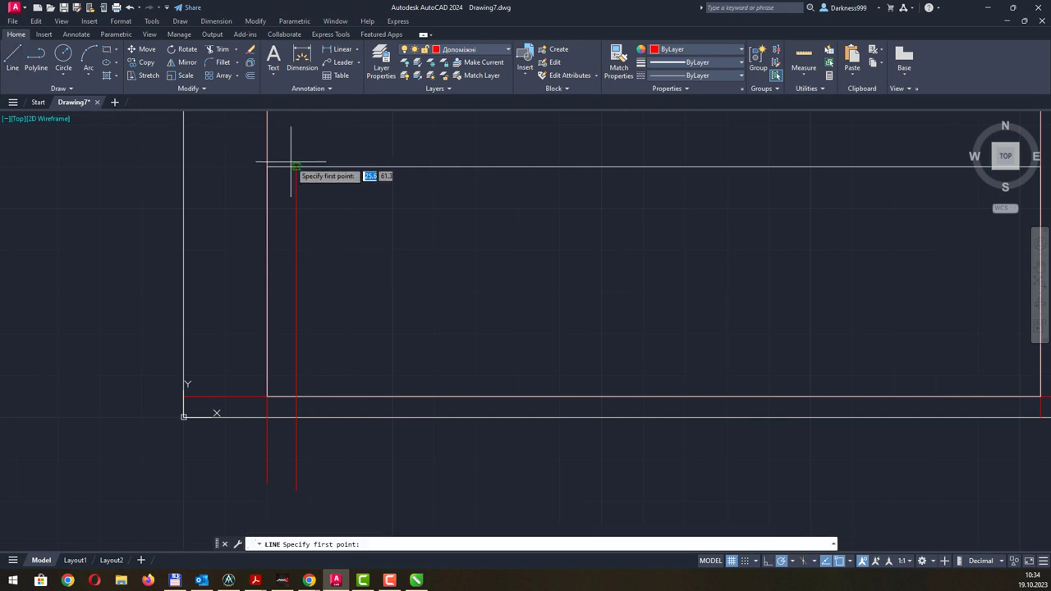
{"action": "left_click", "coordinate": [296, 166]}
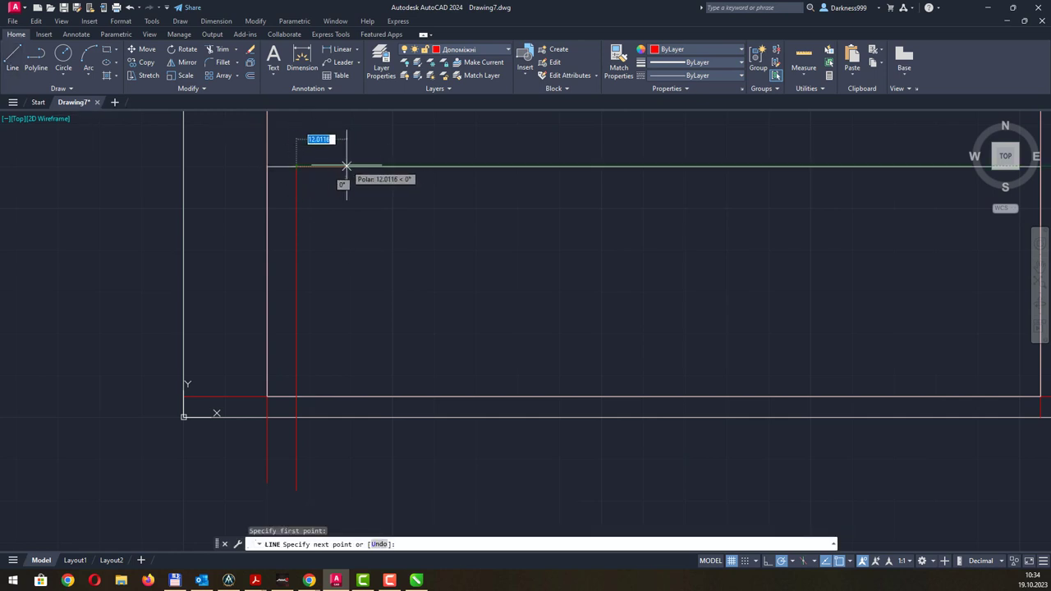
{"action": "type", "text": "10"}
{"action": "key", "text": "Return"}
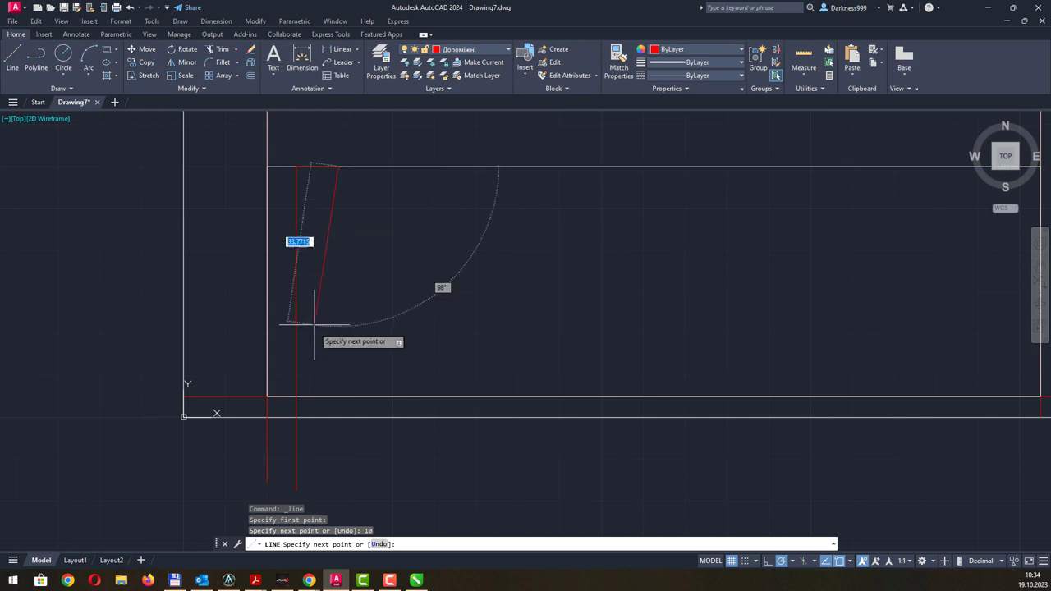
{"action": "left_click", "coordinate": [339, 476]}
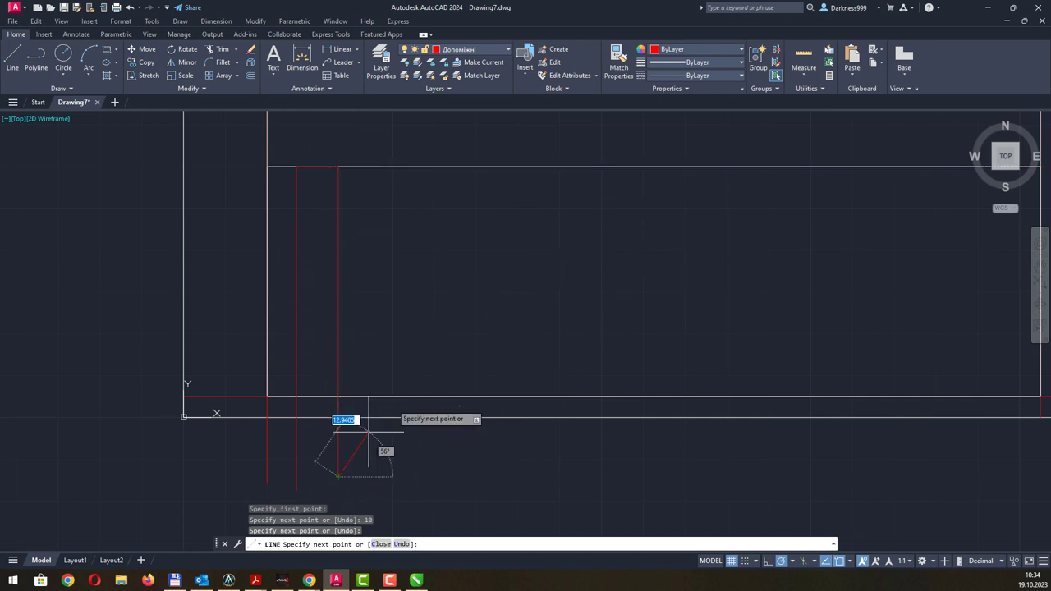
{"action": "key", "text": "Escape"}
{"action": "key", "text": "alt+Tab"}
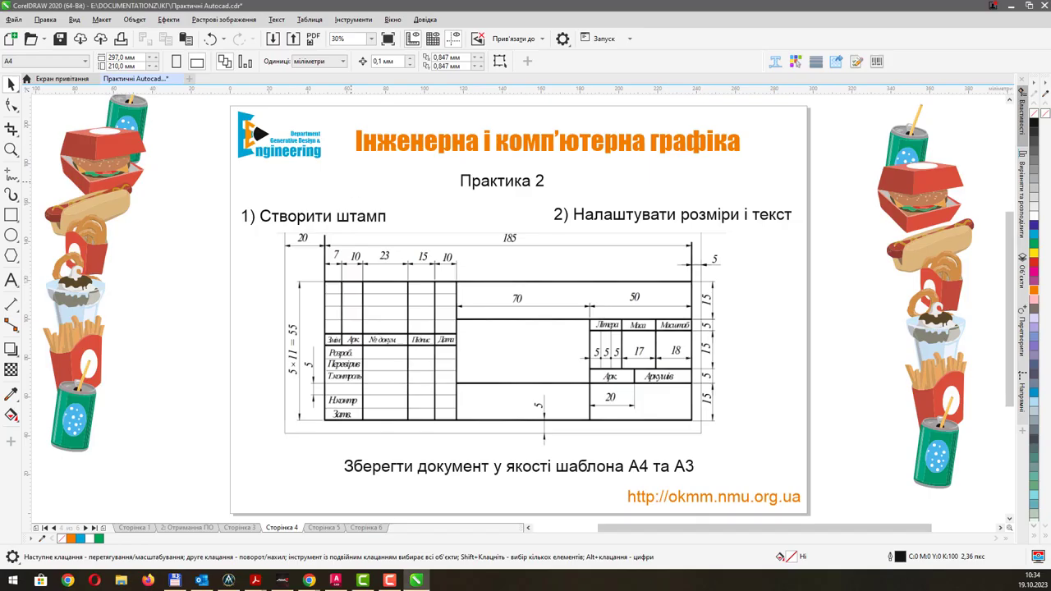
{"action": "key", "text": "alt+Tab"}
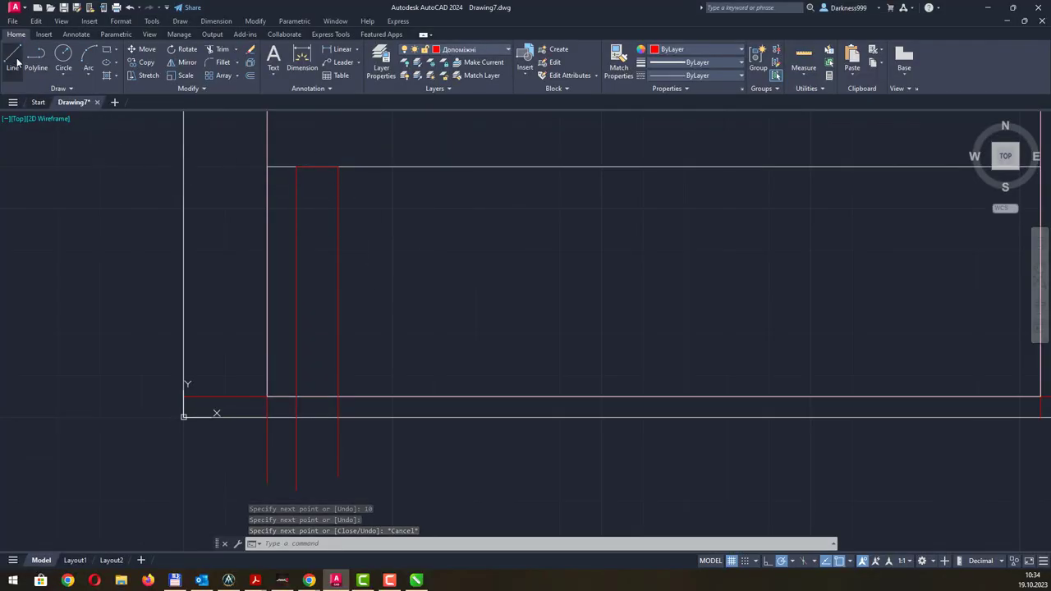
- Draw the next vertical construction line 23 units further along, down past the frame
{"action": "left_click", "coordinate": [13, 56]}
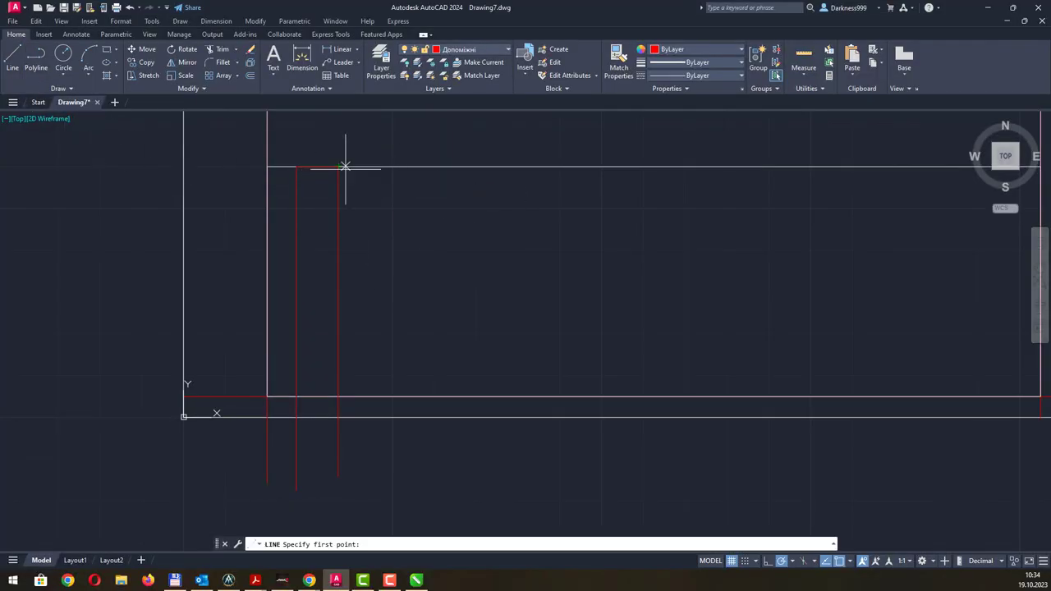
{"action": "type", "text": "23"}
{"action": "key", "text": "Return"}
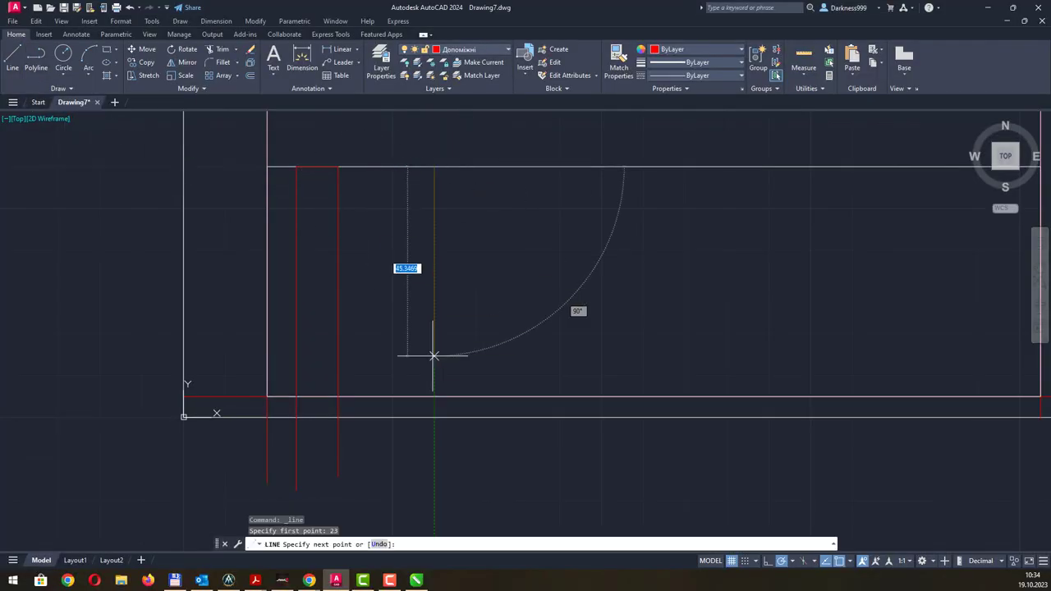
{"action": "left_click", "coordinate": [430, 462]}
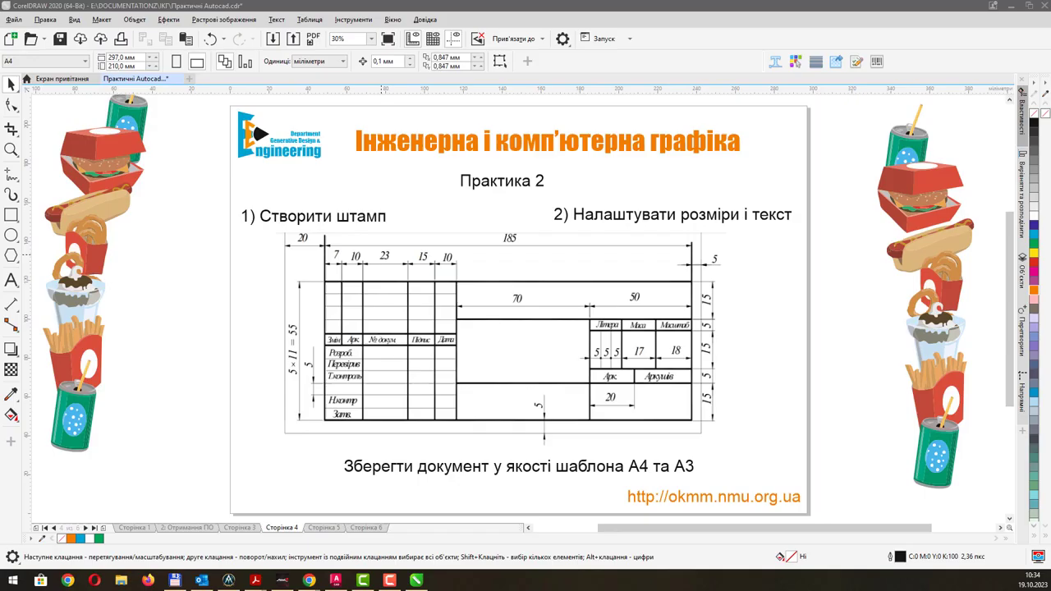
{"action": "key", "text": "alt+Tab"}
{"action": "key", "text": "alt+Tab"}
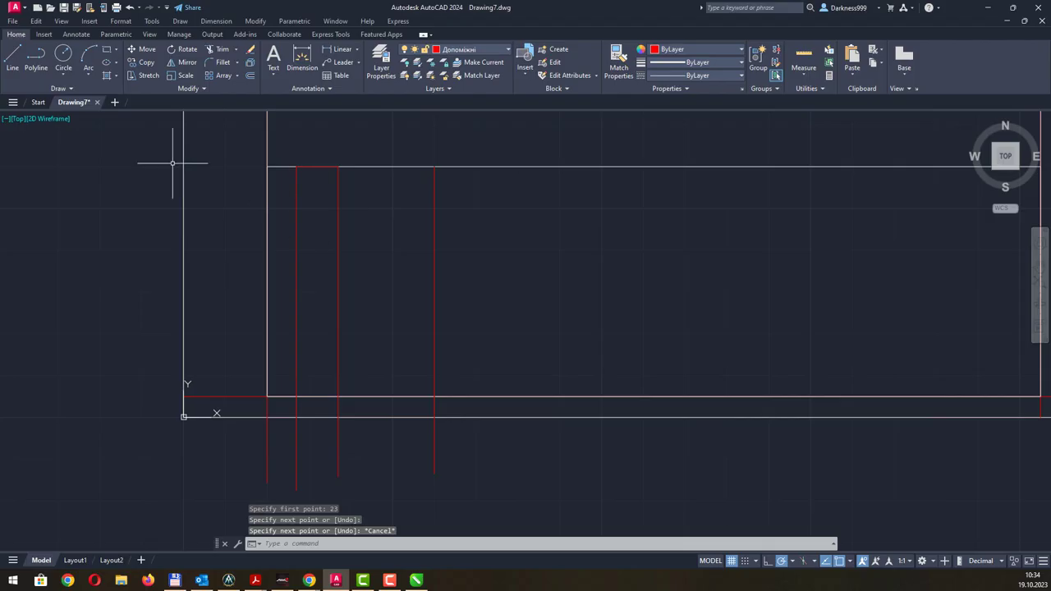
- Add a vertical construction line 15 units further along, after discarding a misplaced start
{"action": "left_click", "coordinate": [12, 58]}
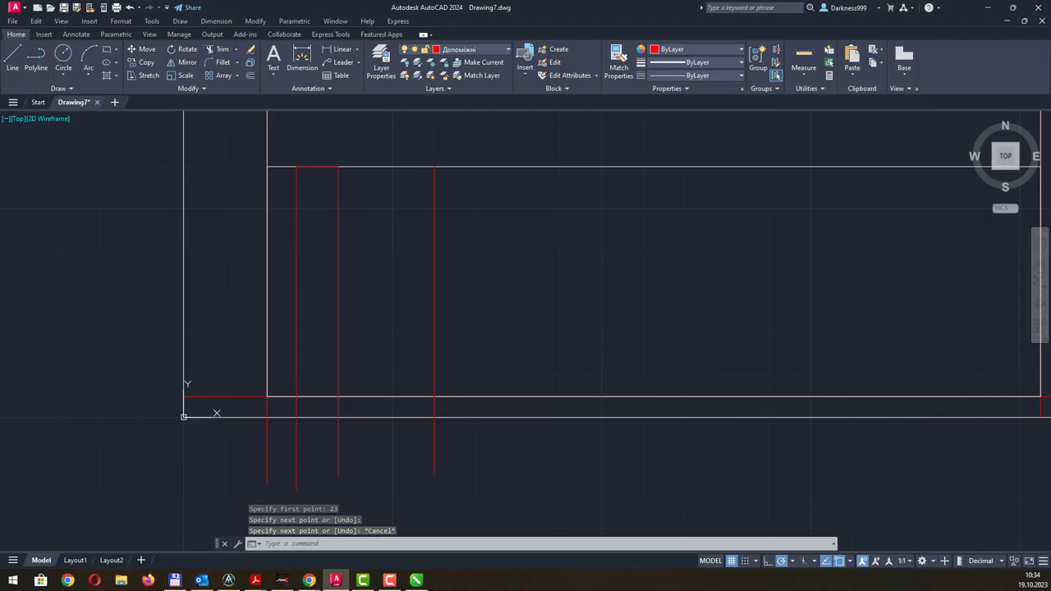
{"action": "left_click", "coordinate": [434, 167]}
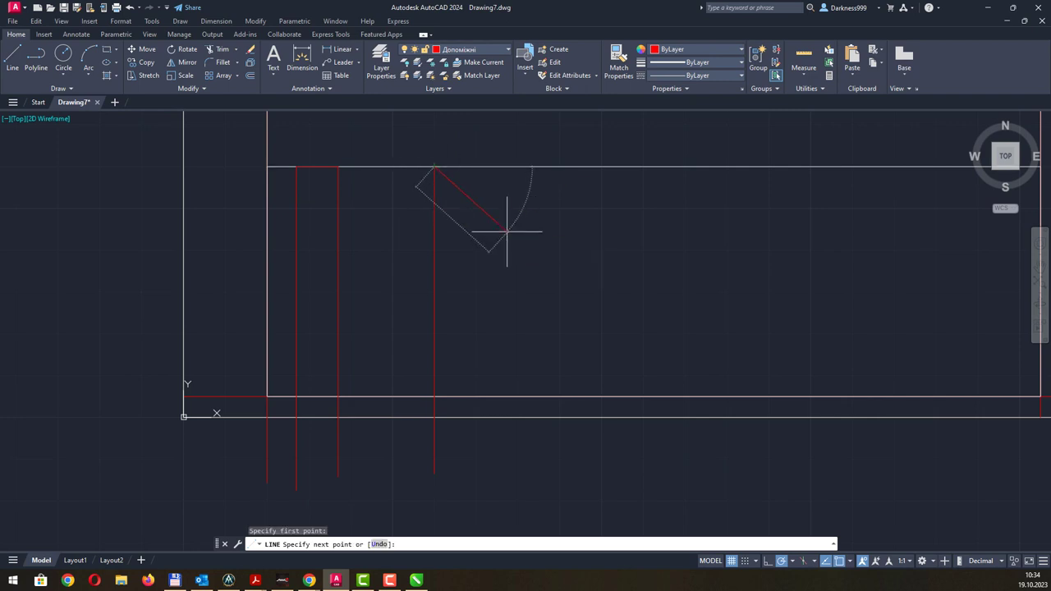
{"action": "key", "text": "Escape"}
{"action": "left_click", "coordinate": [25, 66]}
{"action": "left_click", "coordinate": [13, 58]}
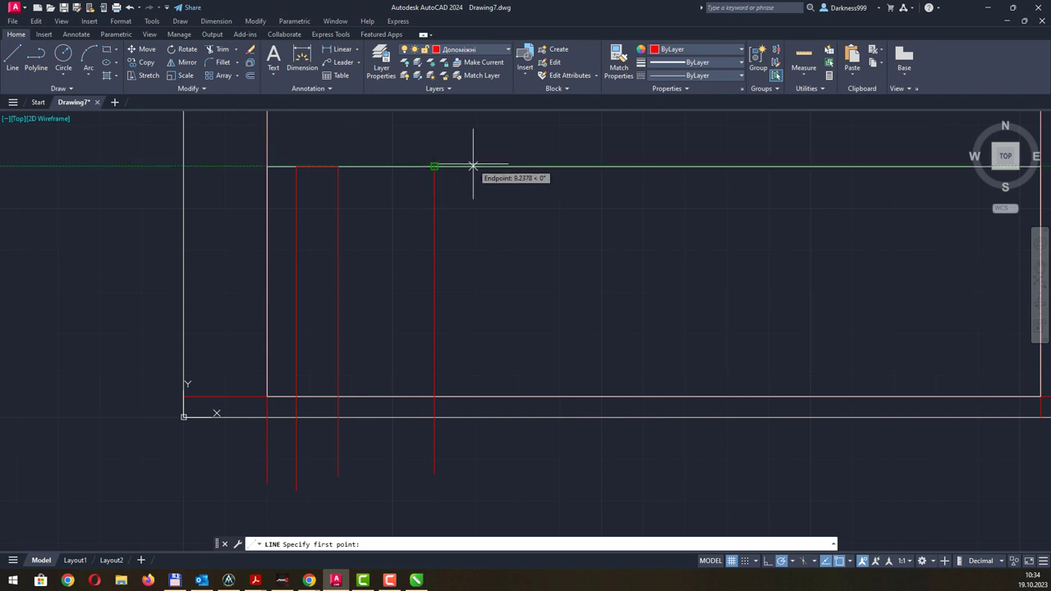
{"action": "type", "text": "15"}
{"action": "key", "text": "Return"}
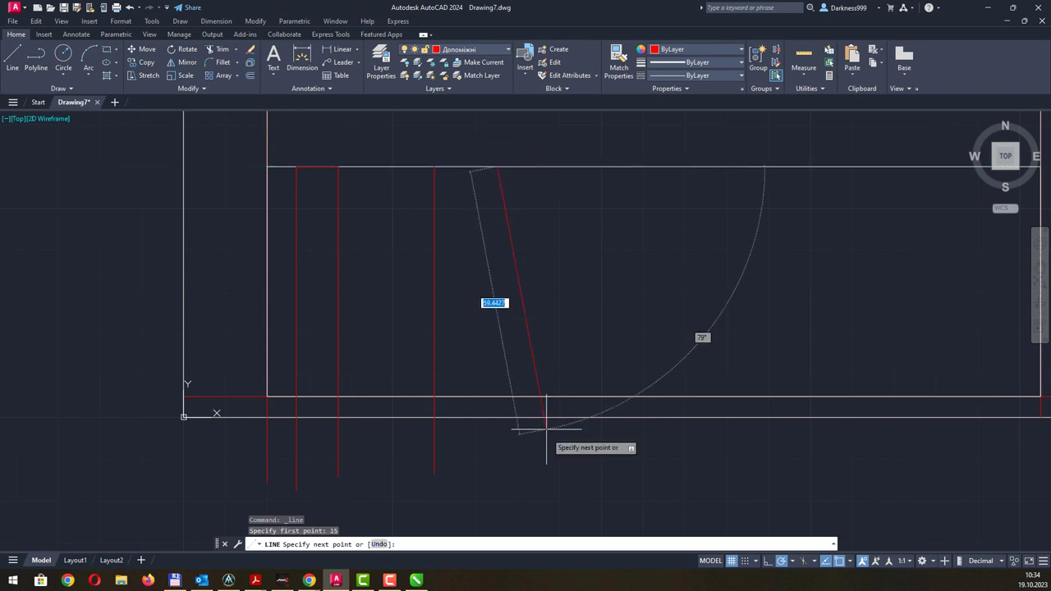
{"action": "left_click", "coordinate": [497, 499]}
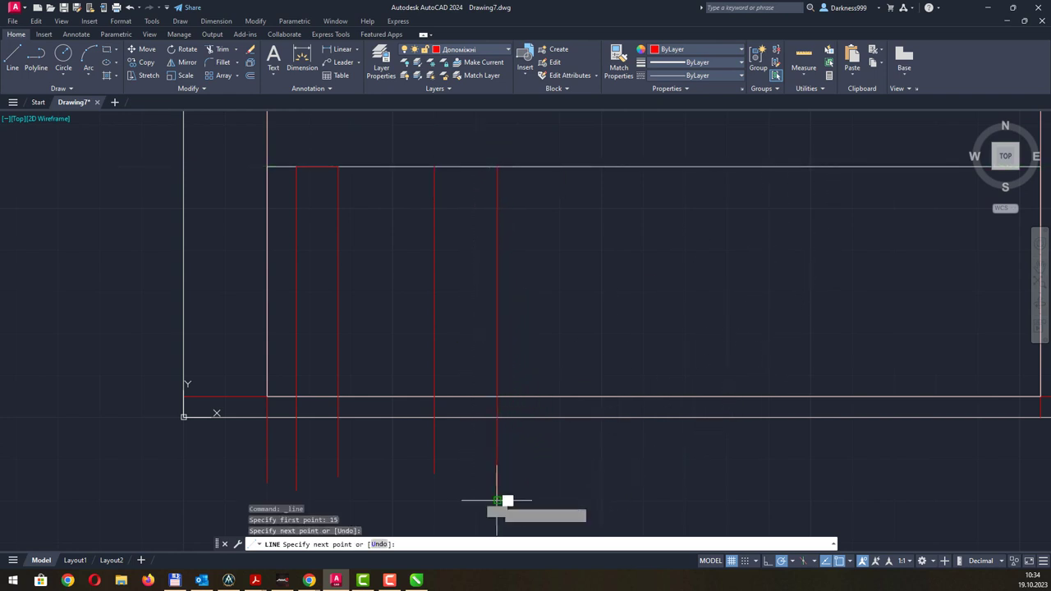
{"action": "key", "text": "Escape"}
- Add the last vertical construction line 10 units further along and compare with the reference
{"action": "key", "text": "space"}
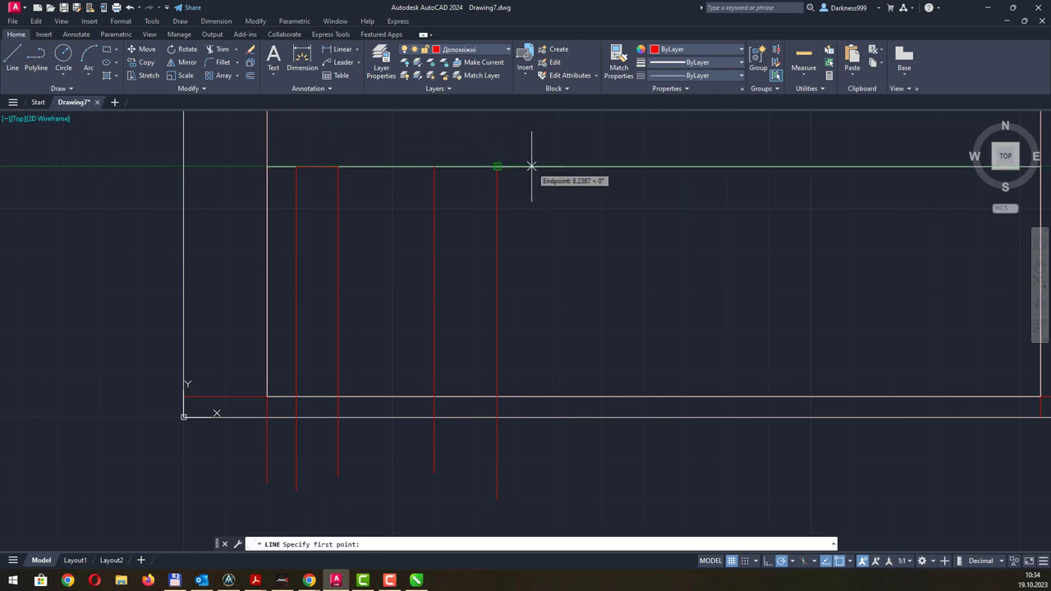
{"action": "type", "text": "10"}
{"action": "key", "text": "Return"}
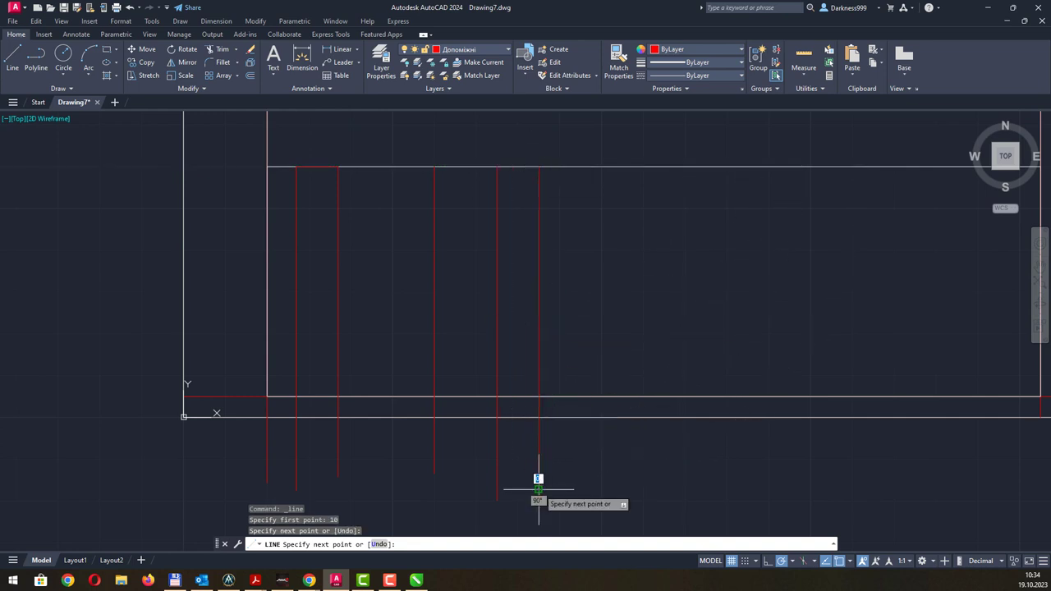
{"action": "key", "text": "Escape"}
{"action": "key", "text": "alt+Tab"}
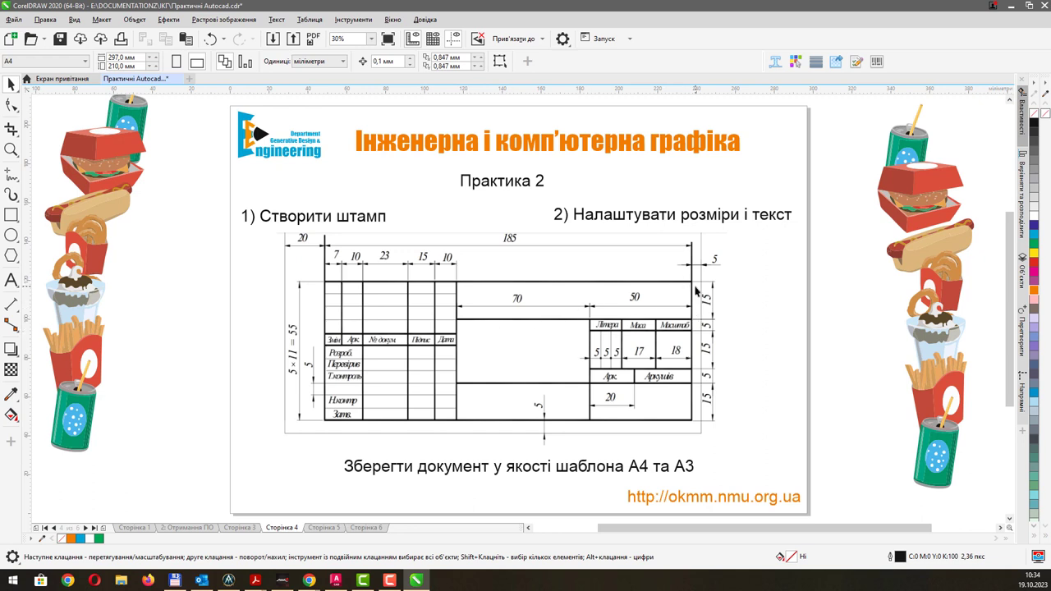
{"action": "key", "text": "alt+Tab"}
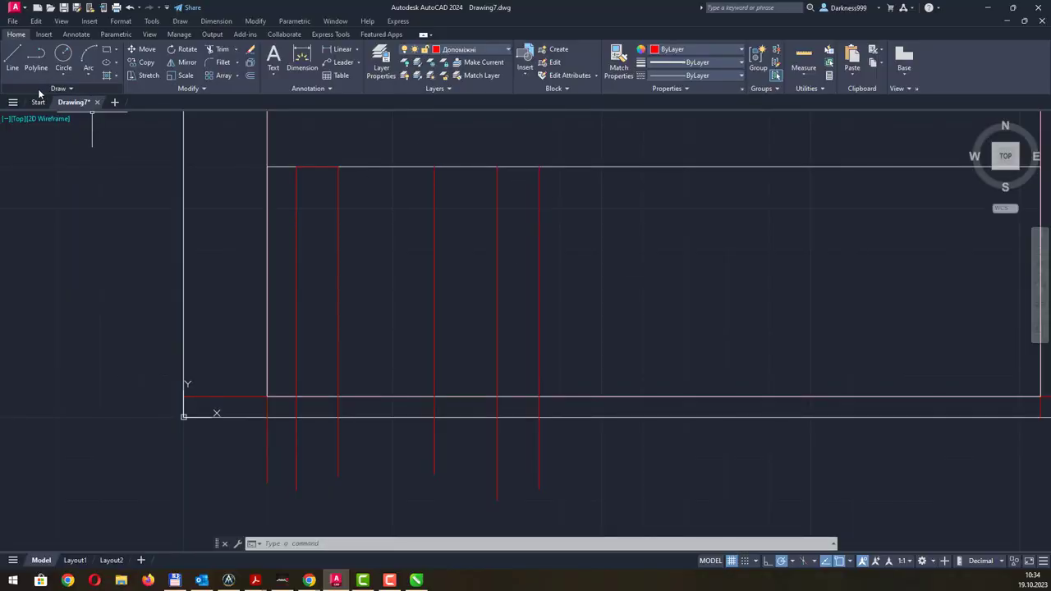
- Bring the whole title block into view and make Основні the current layer
{"action": "scroll", "coordinate": [582, 188], "scroll_direction": "down", "scroll_amount": 2}
{"action": "middle_click_drag", "start_coordinate": [600, 183], "coordinate": [443, 254]}
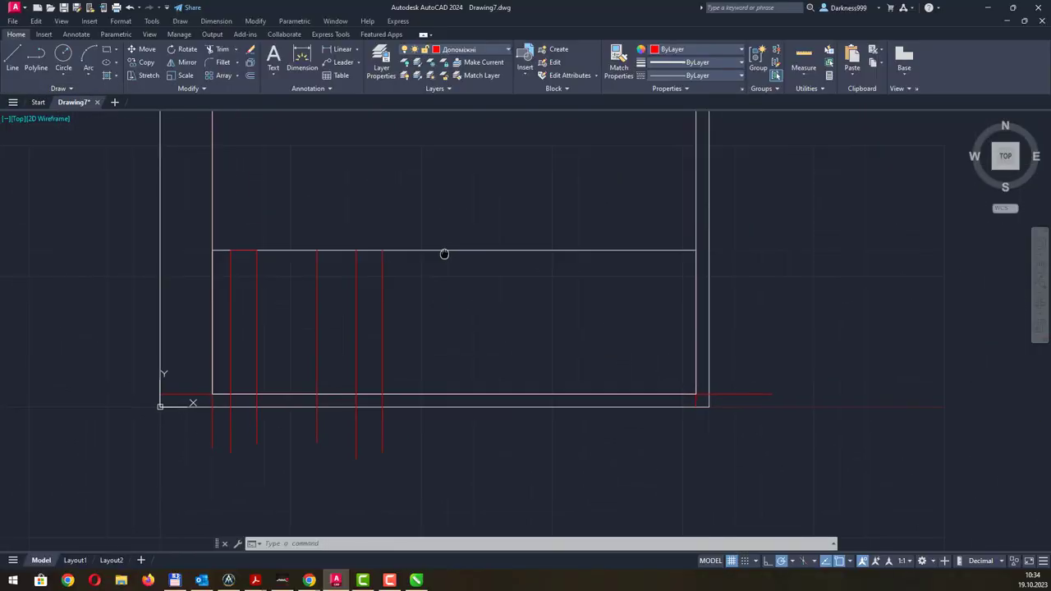
{"action": "left_click", "coordinate": [507, 49]}
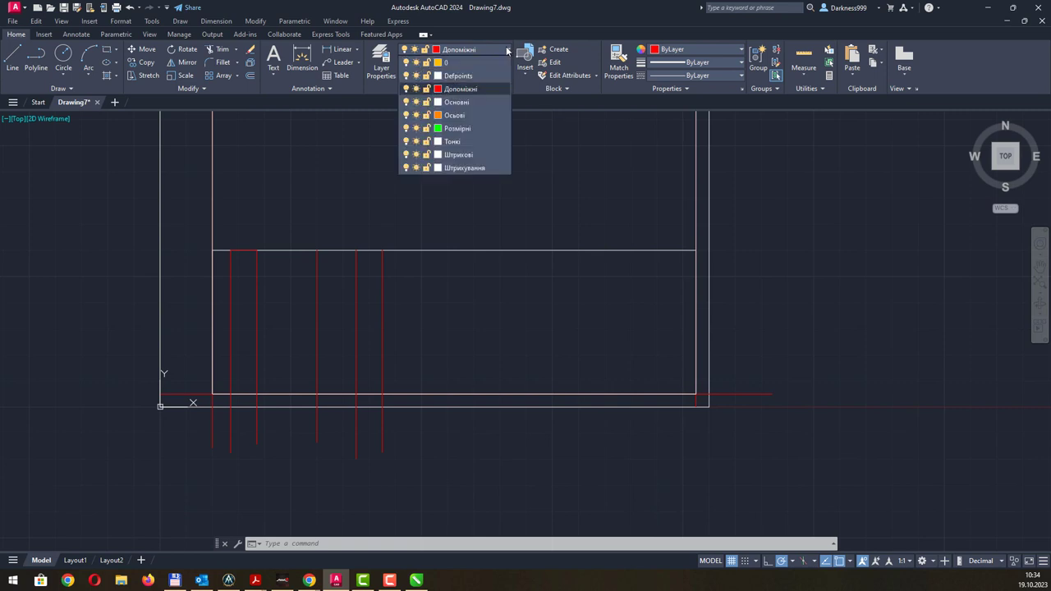
{"action": "left_click", "coordinate": [460, 104]}
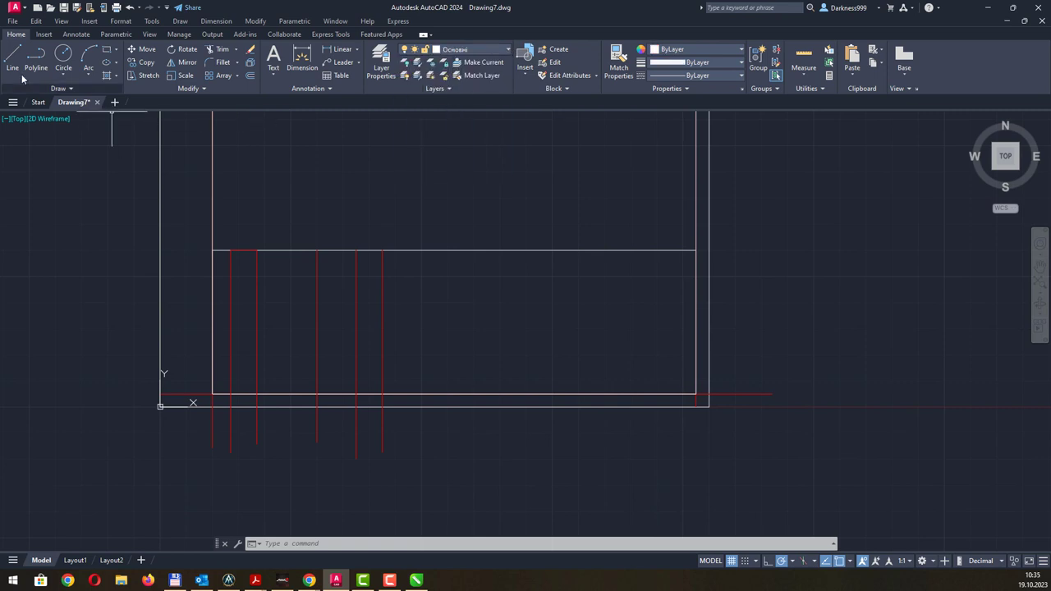
- Draw a horizontal line 15 units below the top edge to the inner frame's right edge
{"action": "key", "text": "alt+Tab"}
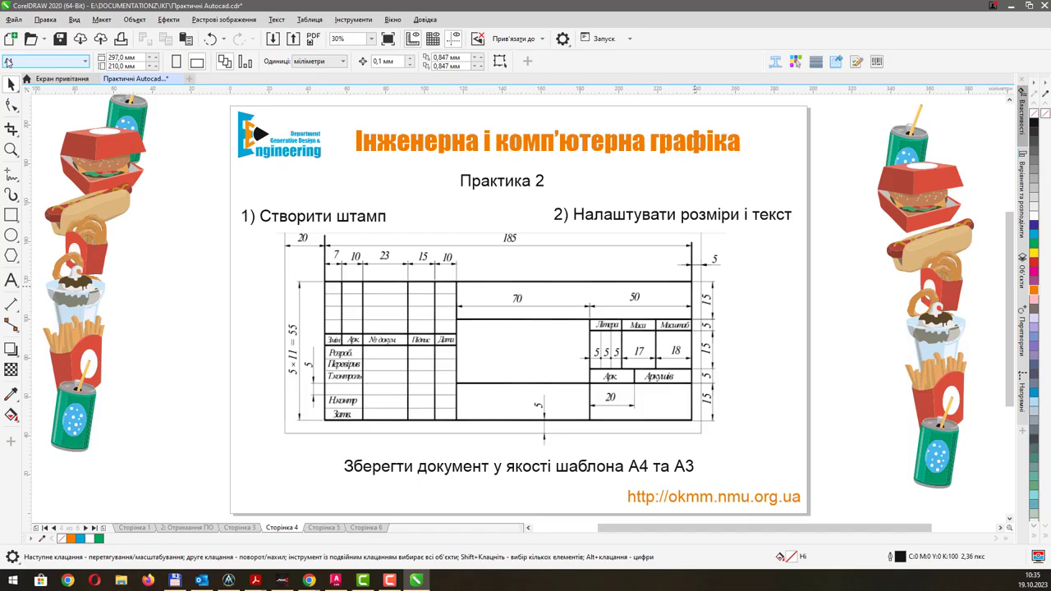
{"action": "key", "text": "alt+Tab"}
{"action": "left_click", "coordinate": [12, 59]}
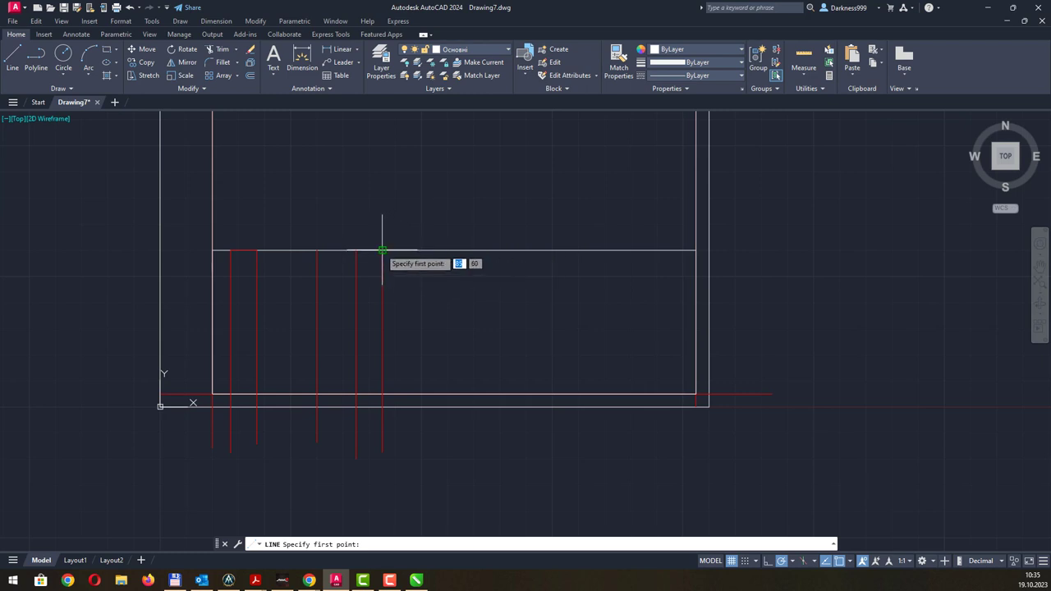
{"action": "type", "text": "15"}
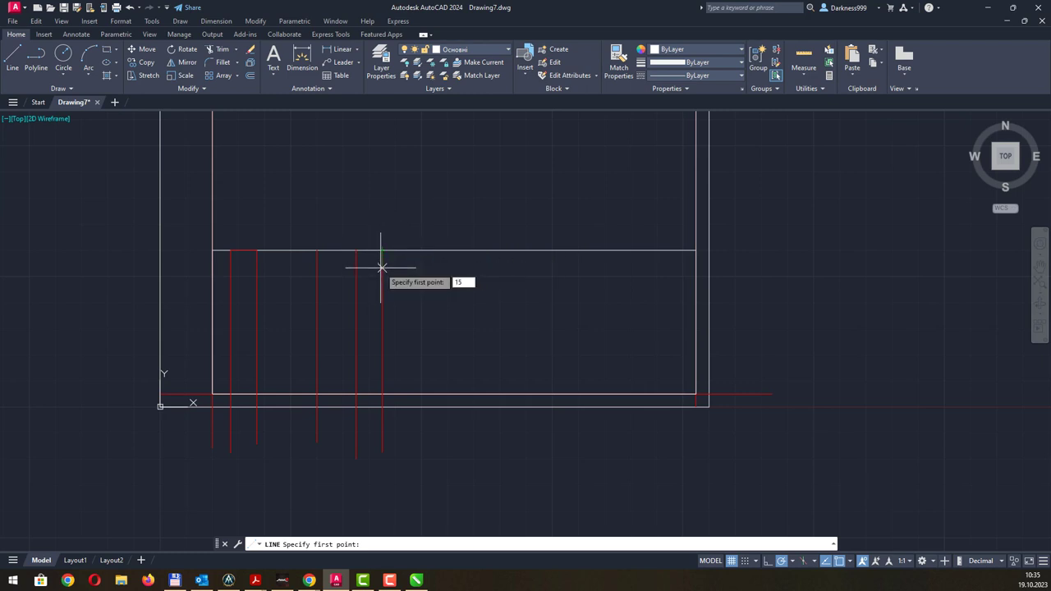
{"action": "key", "text": "Return"}
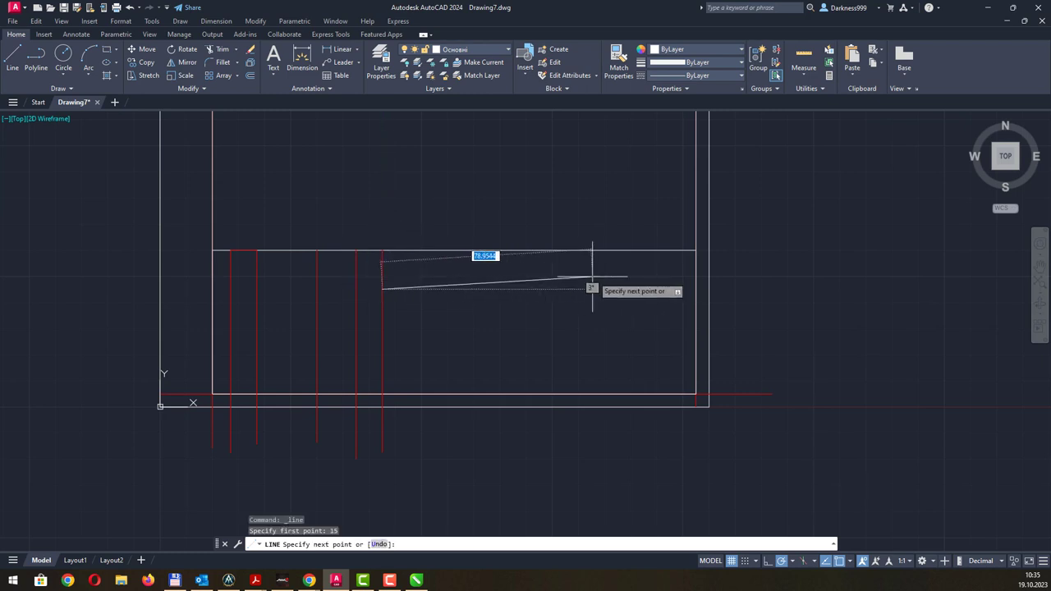
{"action": "left_click", "coordinate": [695, 288]}
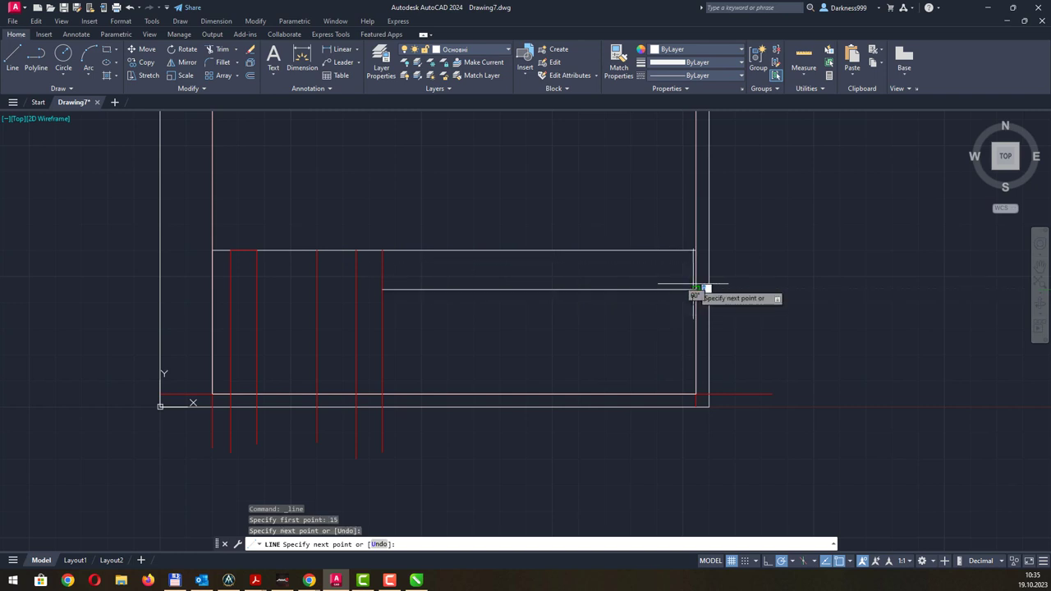
{"action": "key", "text": "Escape"}
- Draw a second horizontal line 20 units lower across the title block's right part
{"action": "key", "text": "alt+Tab"}
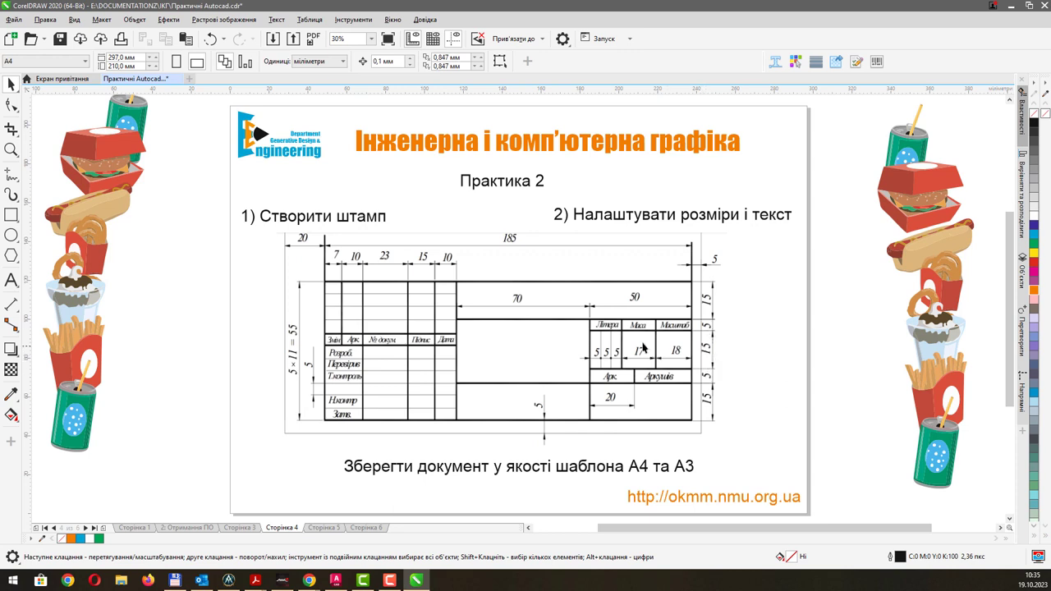
{"action": "key", "text": "alt+Tab"}
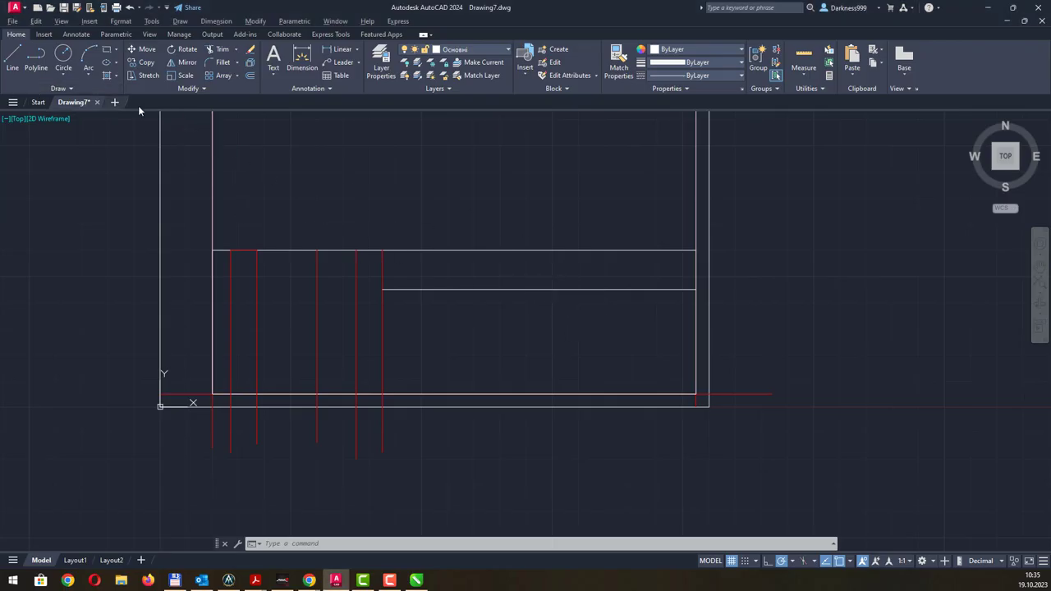
{"action": "key", "text": "alt+Tab"}
{"action": "key", "text": "alt+Tab"}
{"action": "left_click", "coordinate": [12, 60]}
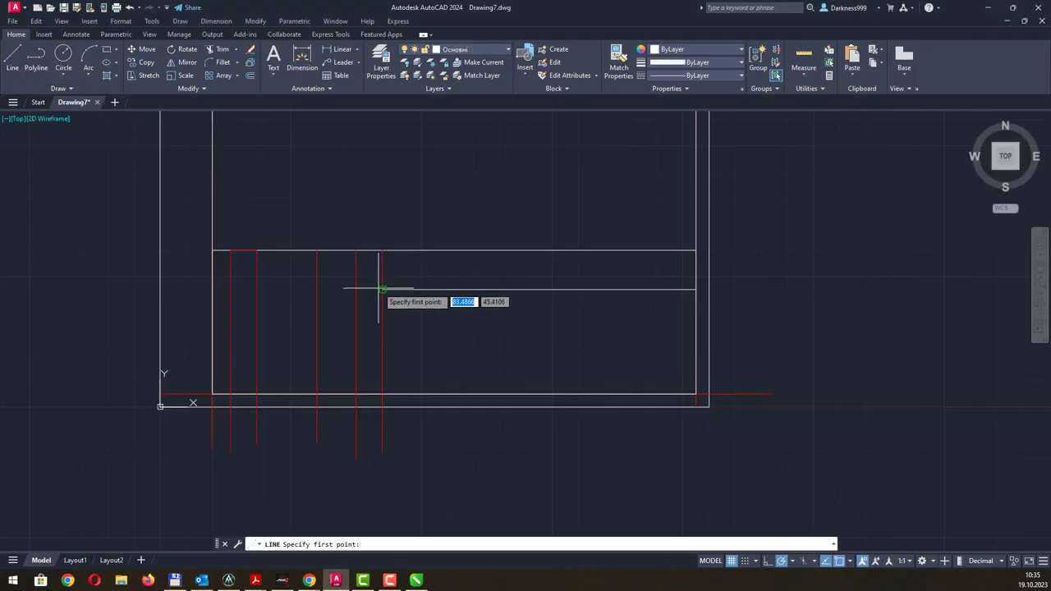
{"action": "type", "text": "20"}
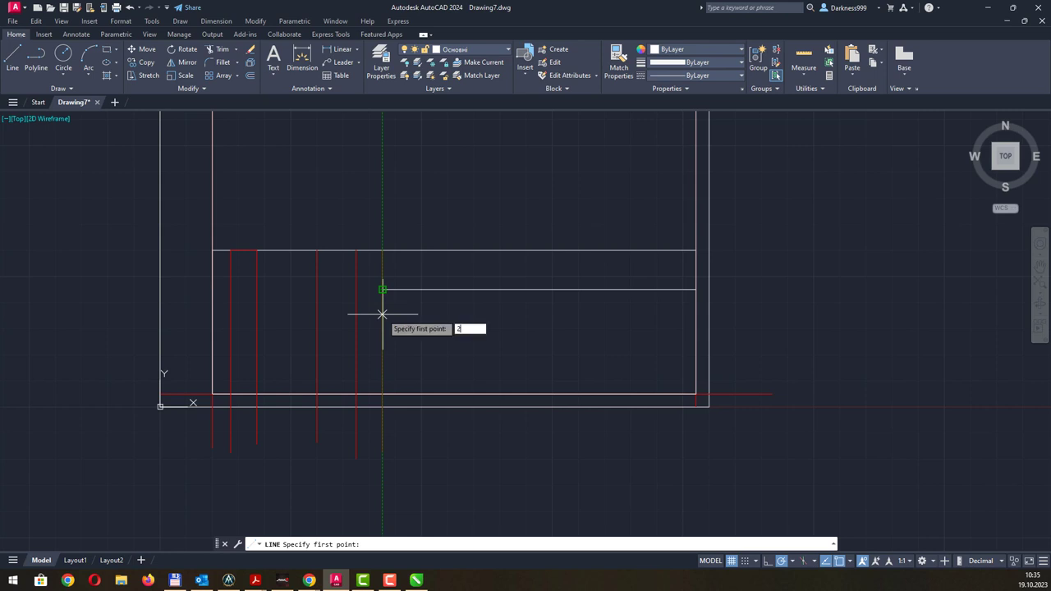
{"action": "key", "text": "Return"}
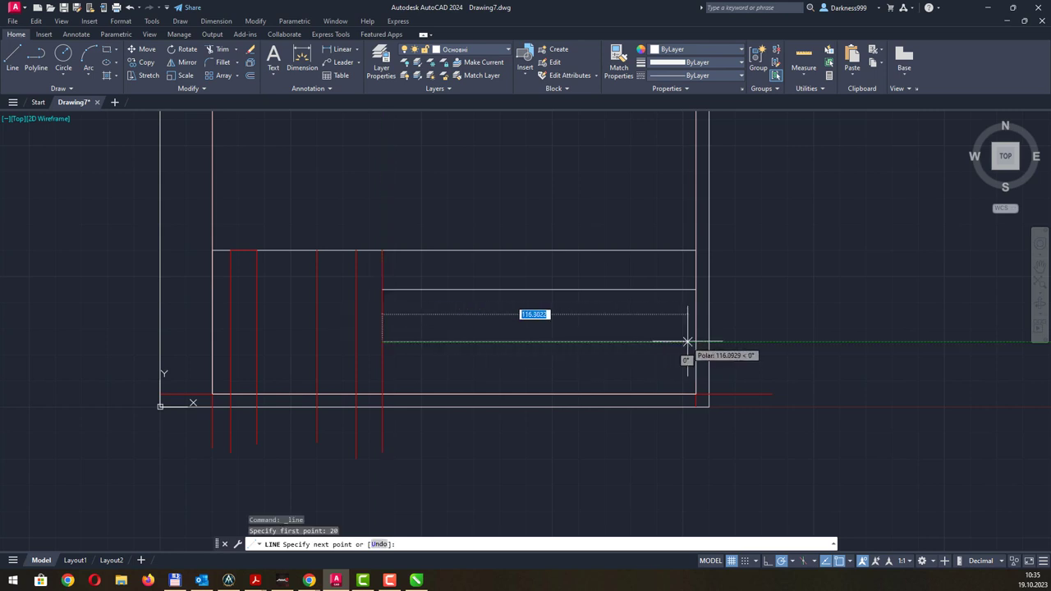
{"action": "key", "text": "Return"}
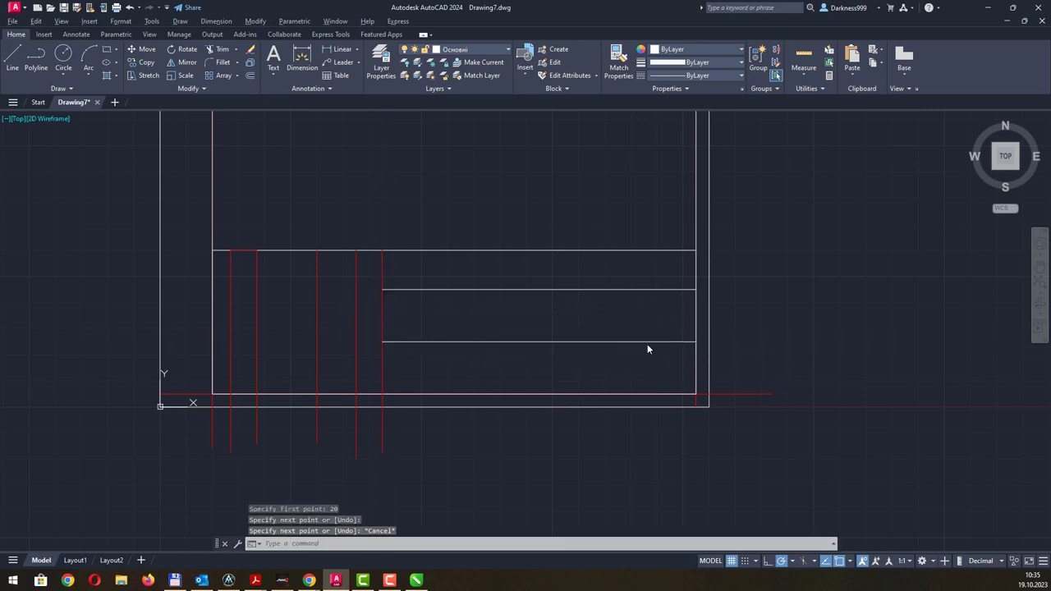
{"action": "key", "text": "alt+Tab"}
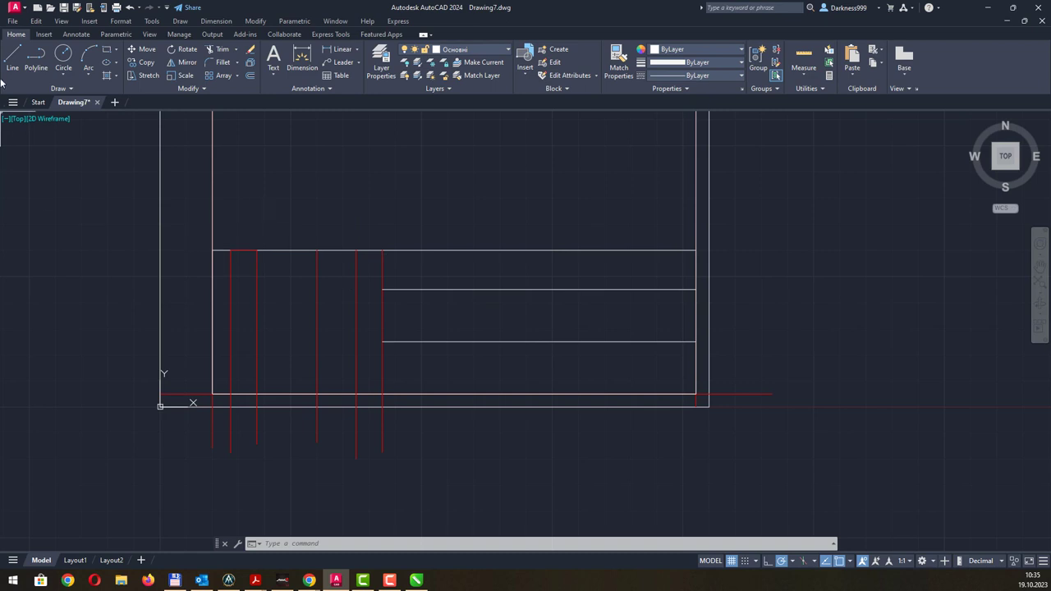
- Draw a vertical line starting 70 units in from the block's left edge, extending downward
{"action": "left_click", "coordinate": [13, 58]}
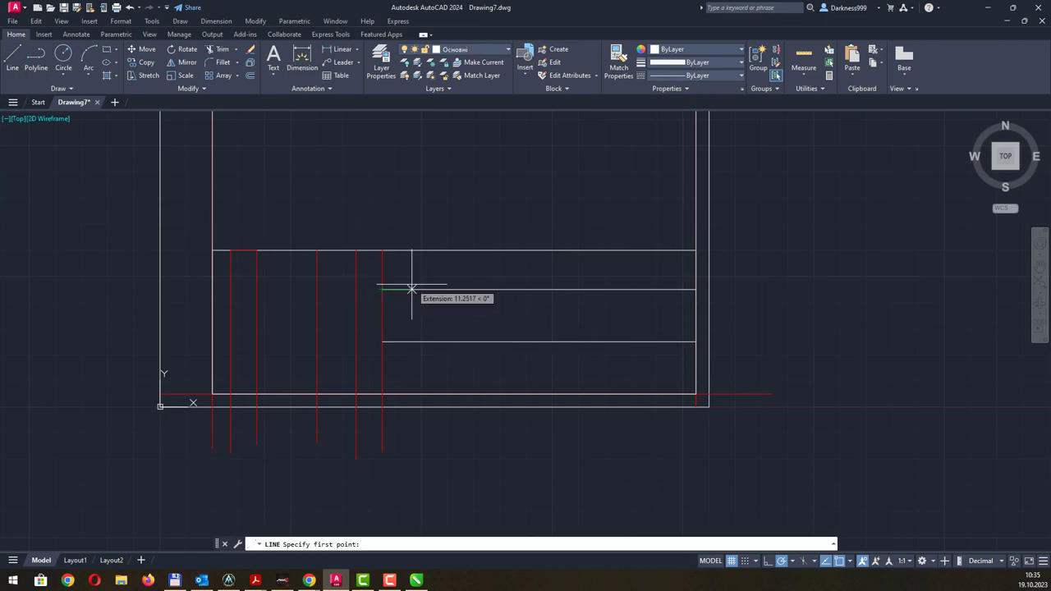
{"action": "type", "text": "70"}
{"action": "key", "text": "Return"}
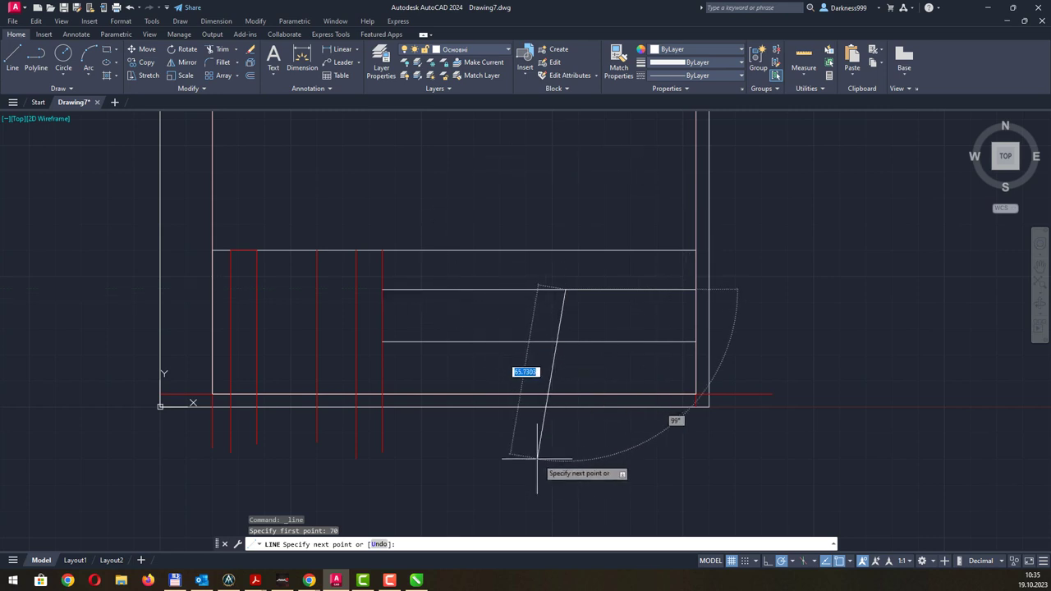
{"action": "left_click", "coordinate": [565, 480]}
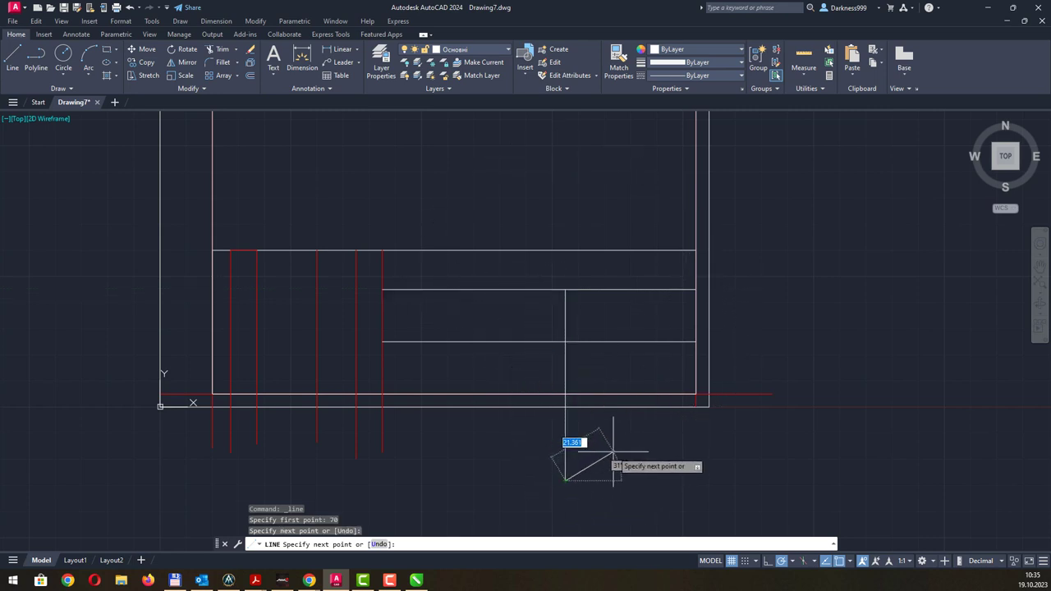
{"action": "key", "text": "Escape"}
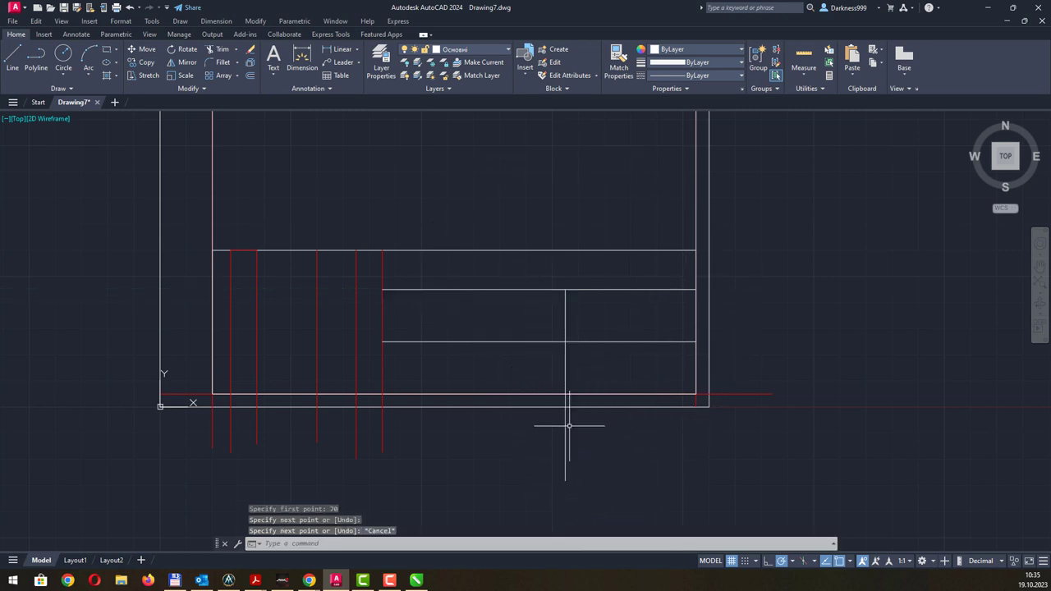
- Stretch the vertical line's bottom endpoint up onto the inner frame's bottom line
{"action": "left_click", "coordinate": [564, 456]}
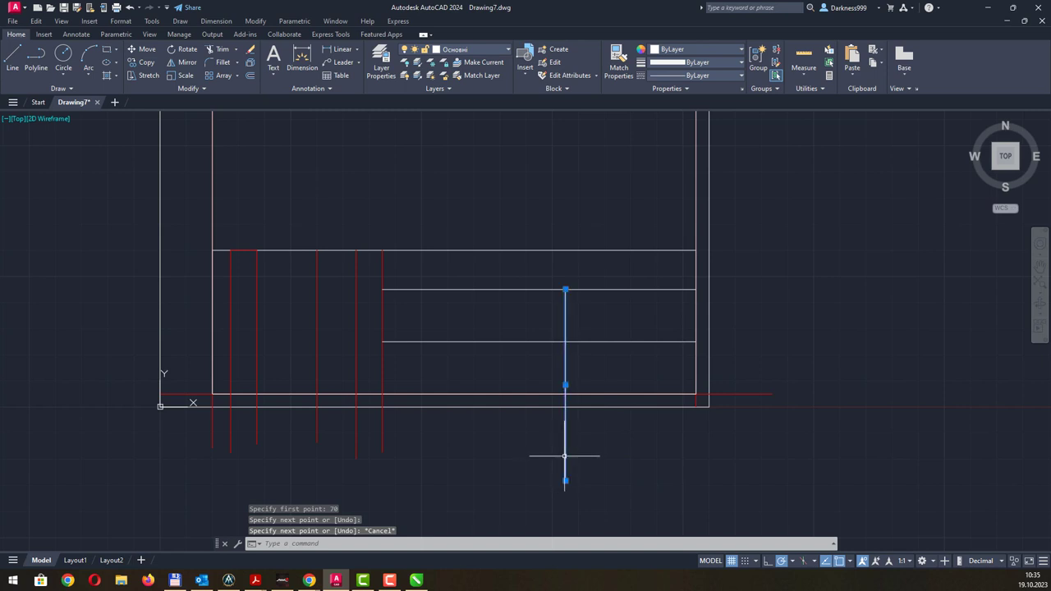
{"action": "left_click_drag", "start_coordinate": [564, 481], "coordinate": [568, 387]}
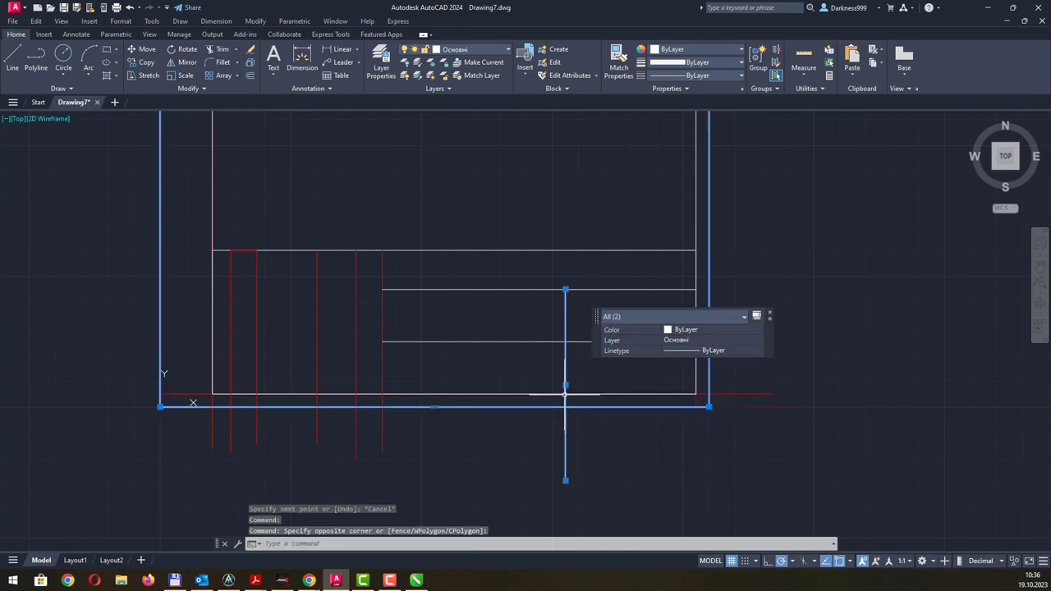
{"action": "left_click", "coordinate": [564, 480]}
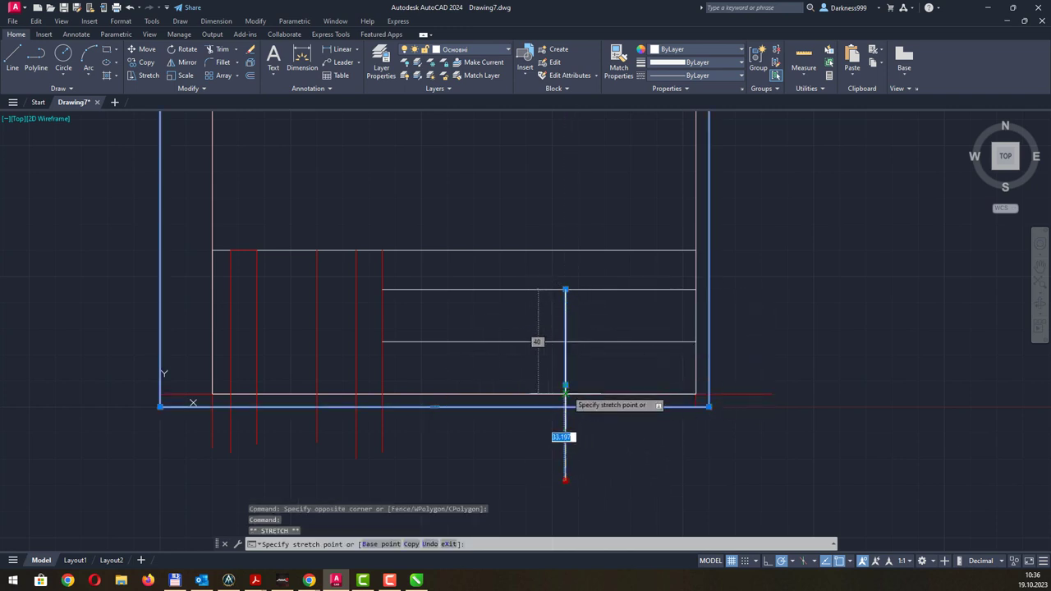
{"action": "left_click", "coordinate": [565, 387]}
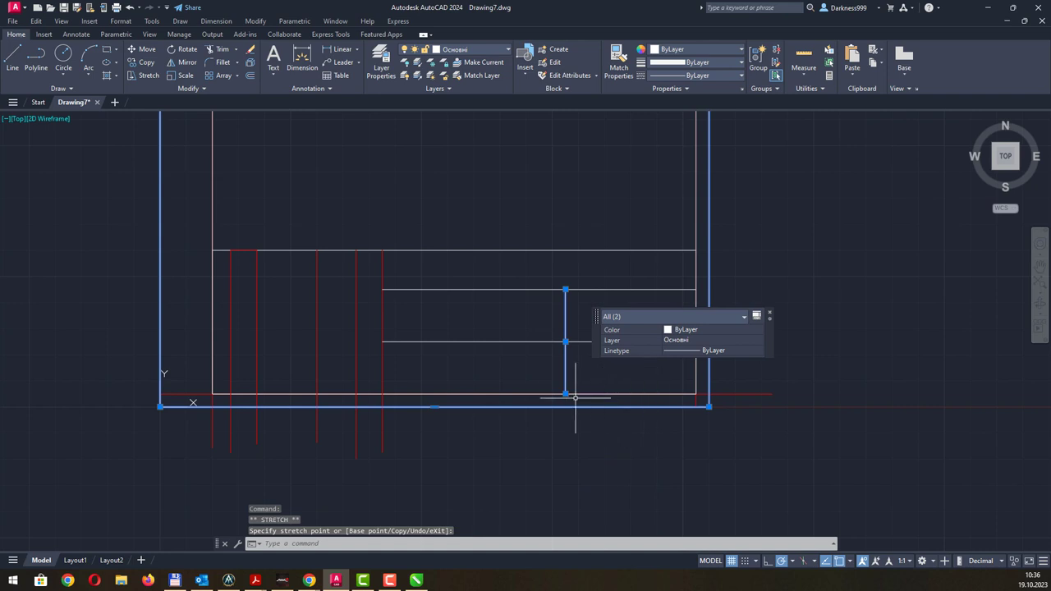
{"action": "key", "text": "Escape"}
- Zoom around the title block and compare it with the CorelDRAW reference stamp
{"action": "scroll", "coordinate": [575, 361], "scroll_direction": "up", "scroll_amount": 3}
{"action": "scroll", "coordinate": [568, 356], "scroll_direction": "up", "scroll_amount": 2}
{"action": "scroll", "coordinate": [568, 355], "scroll_direction": "down", "scroll_amount": 1}
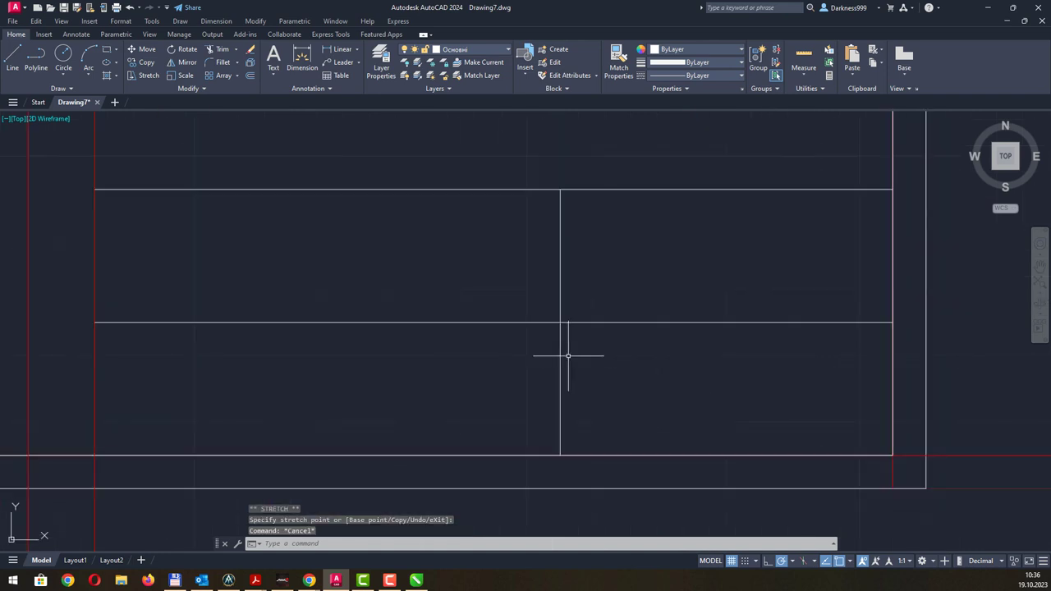
{"action": "scroll", "coordinate": [561, 362], "scroll_direction": "up", "scroll_amount": 3}
{"action": "scroll", "coordinate": [558, 368], "scroll_direction": "up", "scroll_amount": 2}
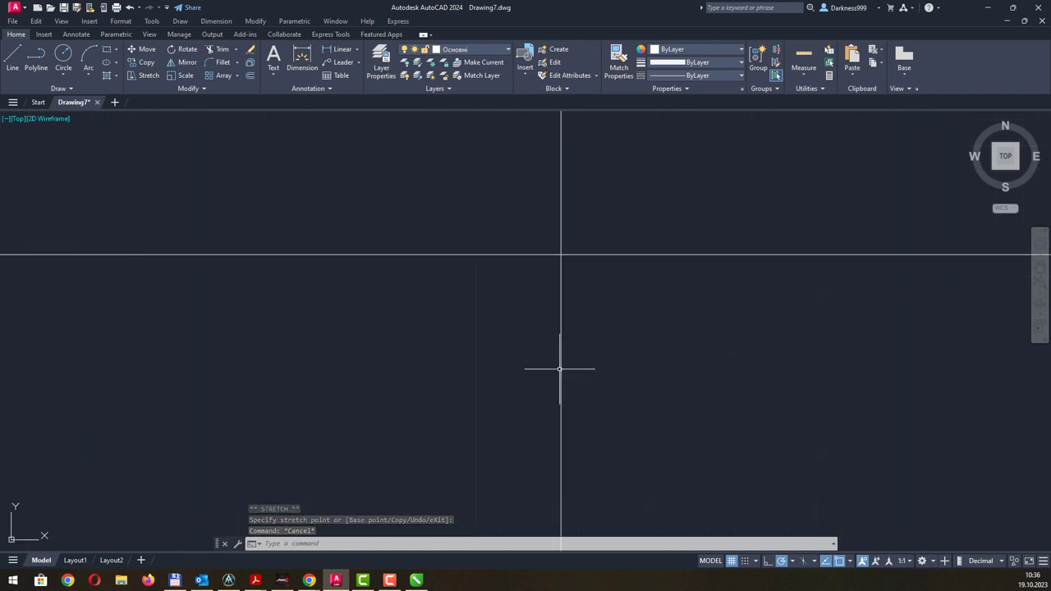
{"action": "scroll", "coordinate": [559, 368], "scroll_direction": "down", "scroll_amount": 7}
{"action": "scroll", "coordinate": [556, 279], "scroll_direction": "up", "scroll_amount": 5}
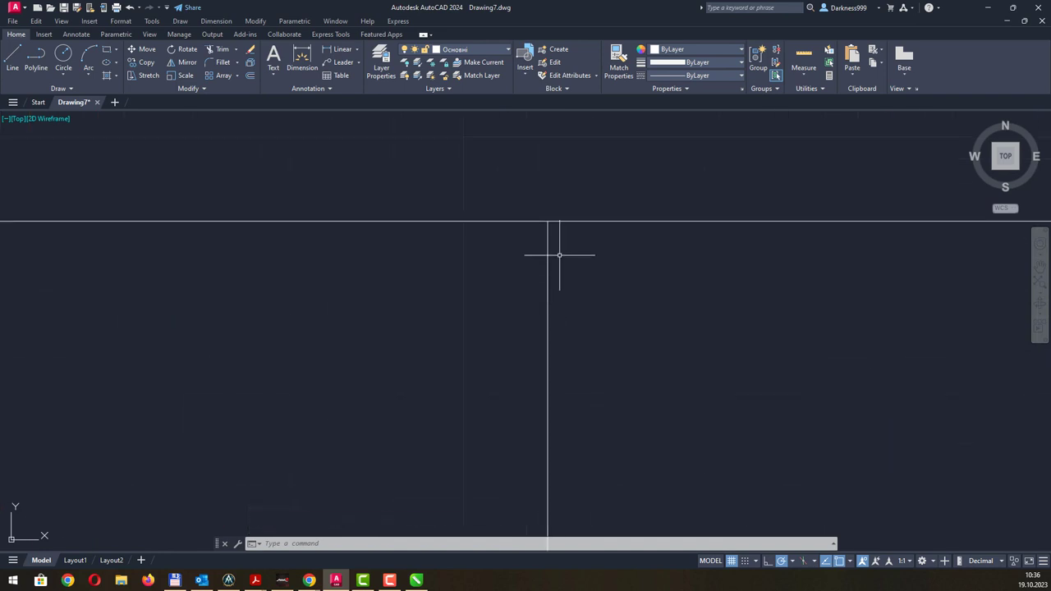
{"action": "scroll", "coordinate": [555, 303], "scroll_direction": "down", "scroll_amount": 5}
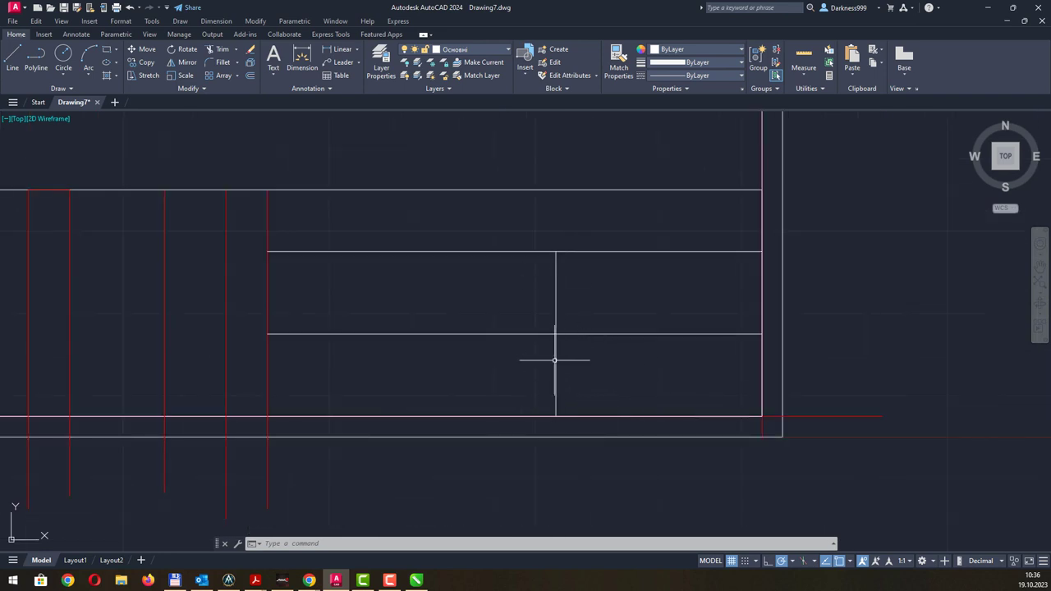
{"action": "key", "text": "alt+Tab"}
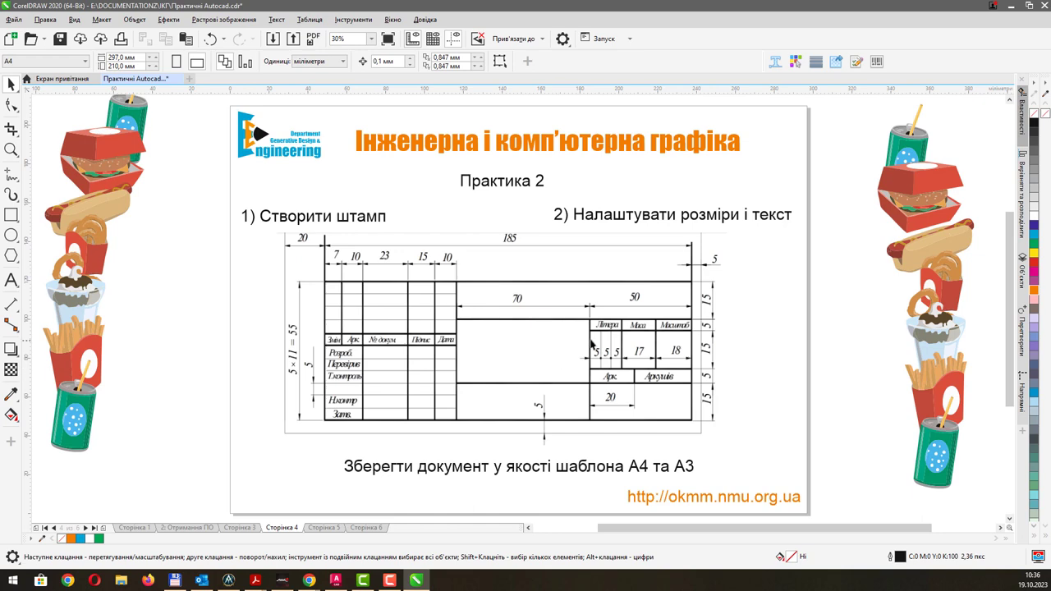
{"action": "key", "text": "alt+Tab"}
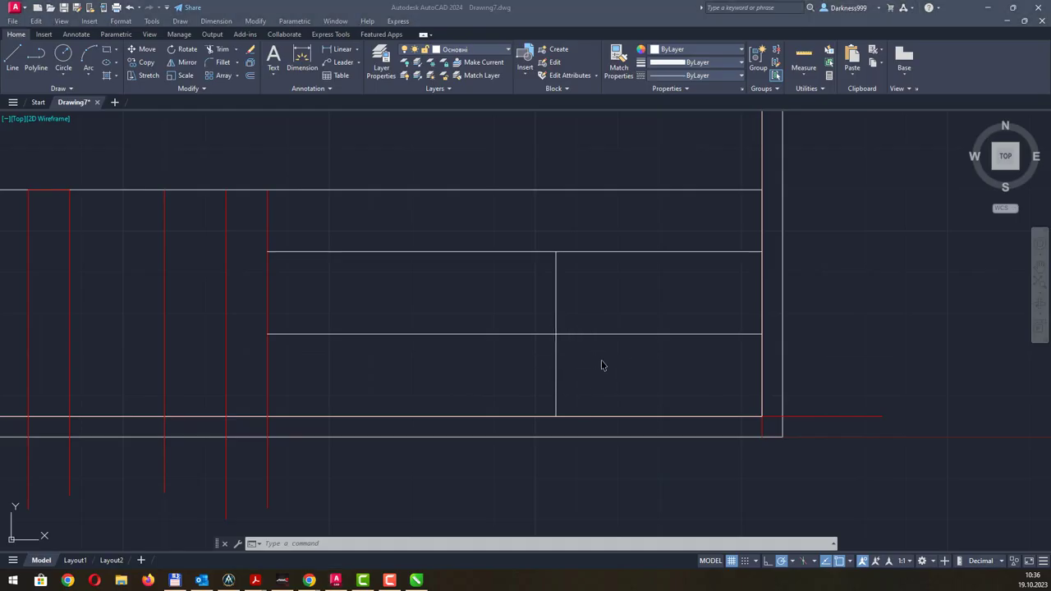
{"action": "key", "text": "alt+Tab"}
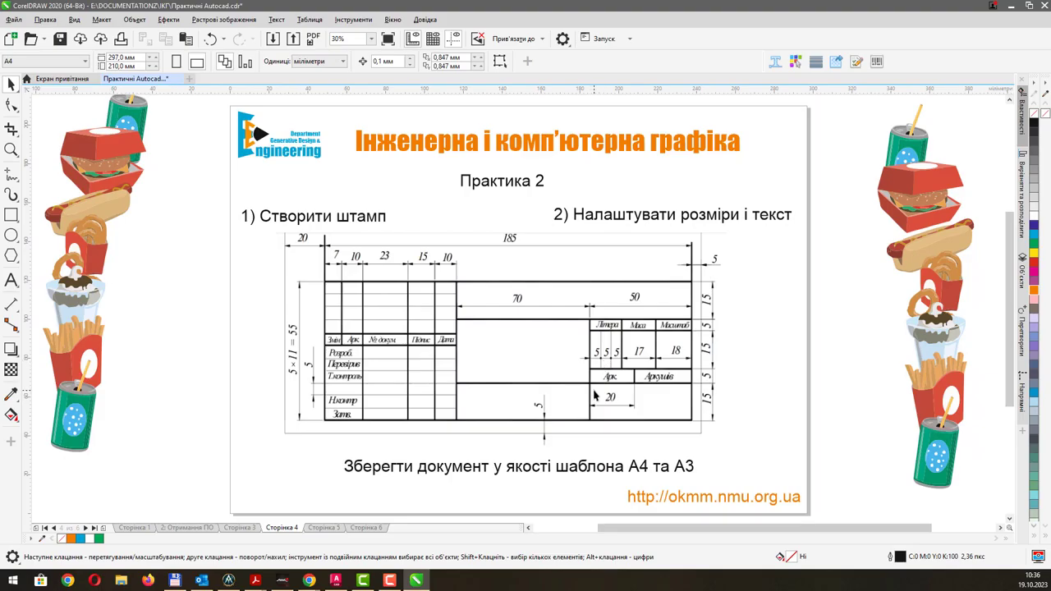
{"action": "key", "text": "alt+Tab"}
{"action": "key", "text": "alt+Tab"}
{"action": "key", "text": "alt+Tab"}
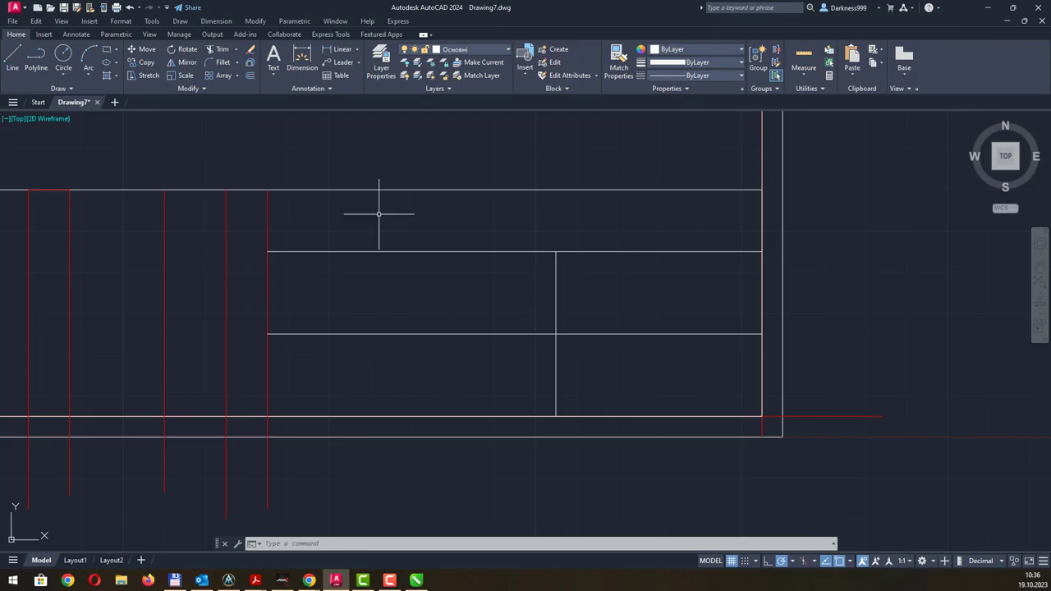
- Draw two horizontal lines across the right section, each offset 5 units from an existing row line
{"action": "left_click", "coordinate": [14, 60]}
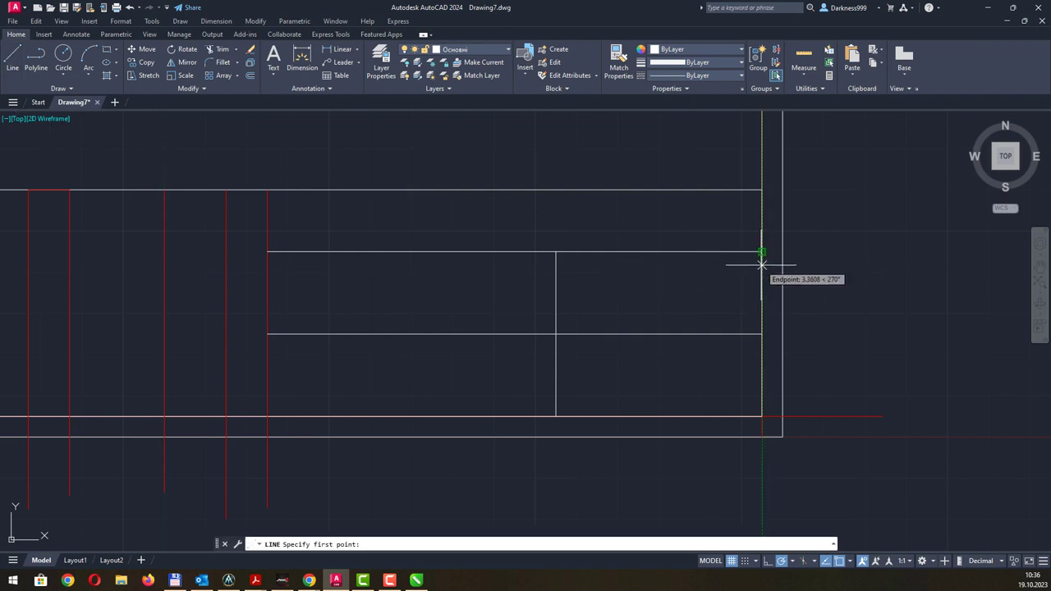
{"action": "type", "text": "5"}
{"action": "key", "text": "Return"}
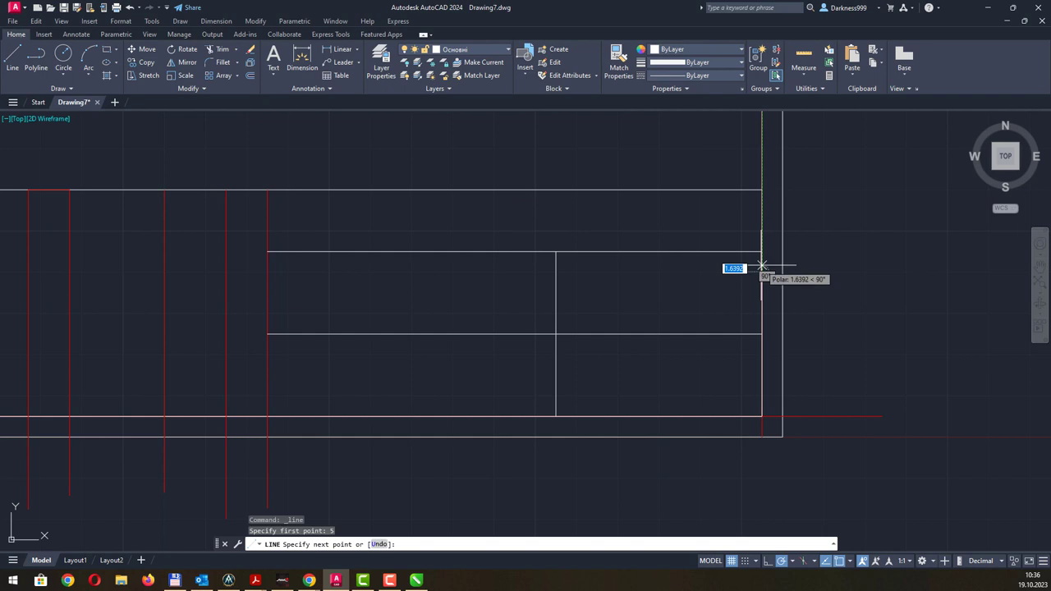
{"action": "left_click", "coordinate": [556, 272]}
{"action": "key", "text": "Escape"}
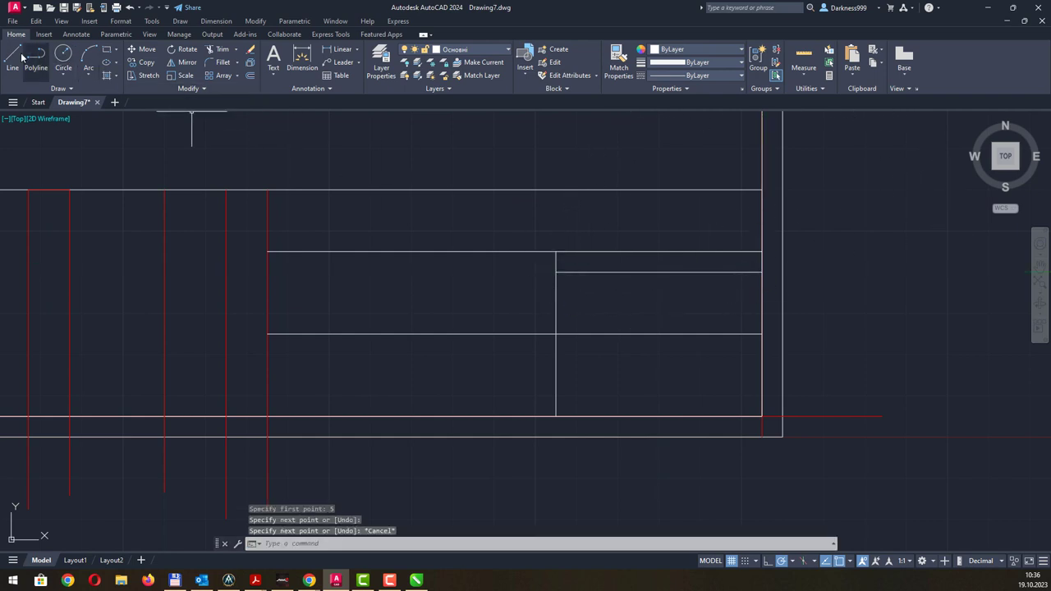
{"action": "left_click", "coordinate": [13, 57]}
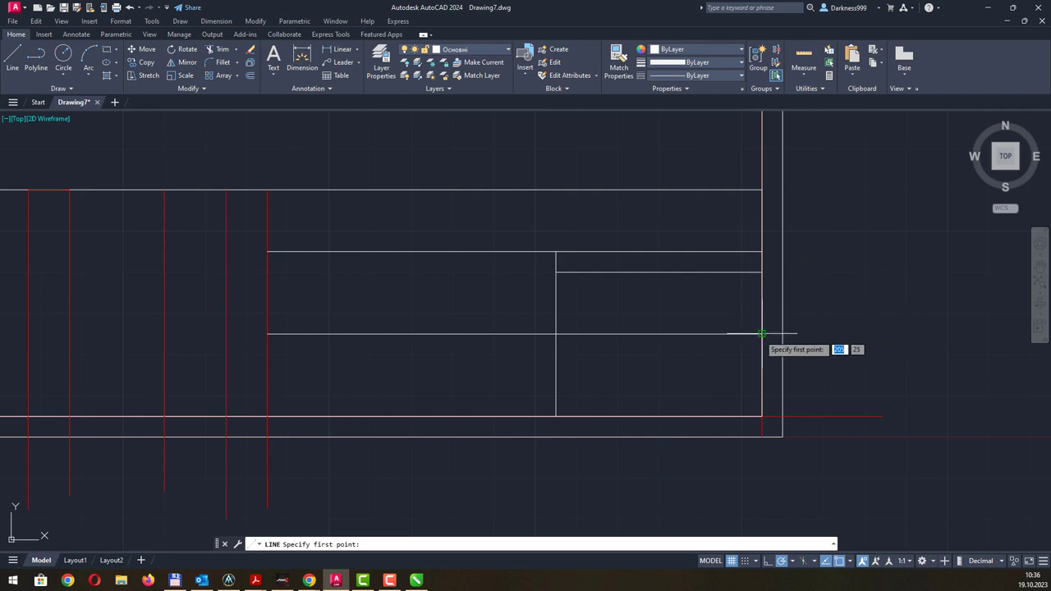
{"action": "type", "text": "5"}
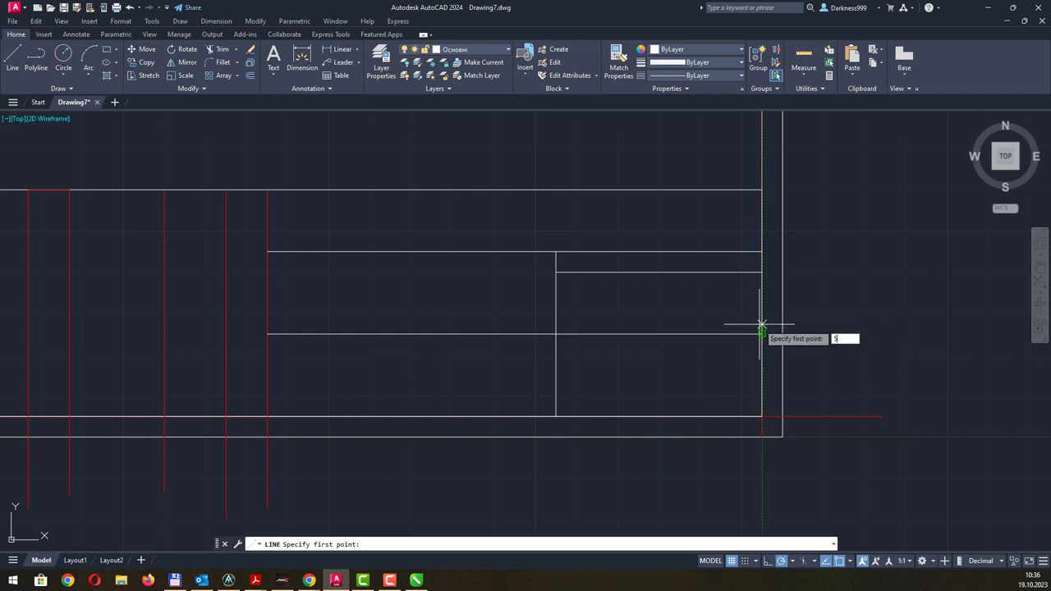
{"action": "key", "text": "Return"}
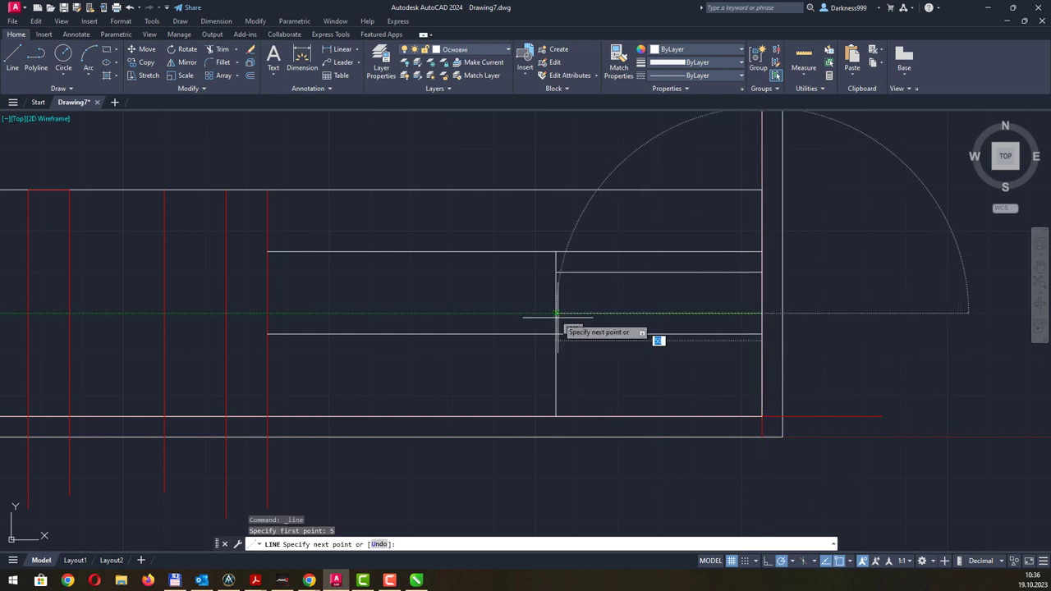
{"action": "left_click", "coordinate": [556, 312]}
{"action": "key", "text": "Escape"}
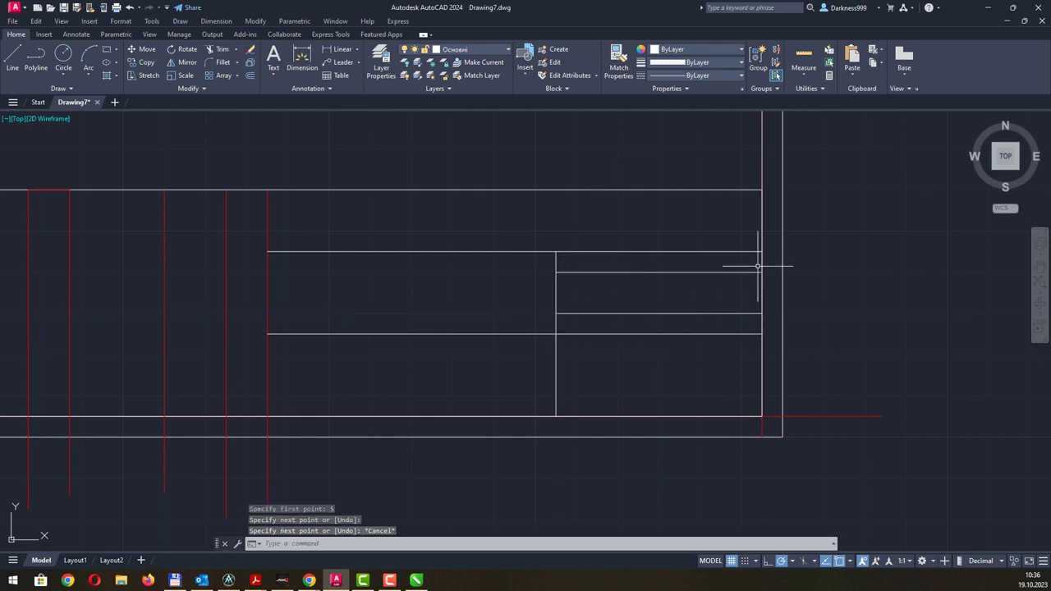
{"action": "key", "text": "alt+Tab"}
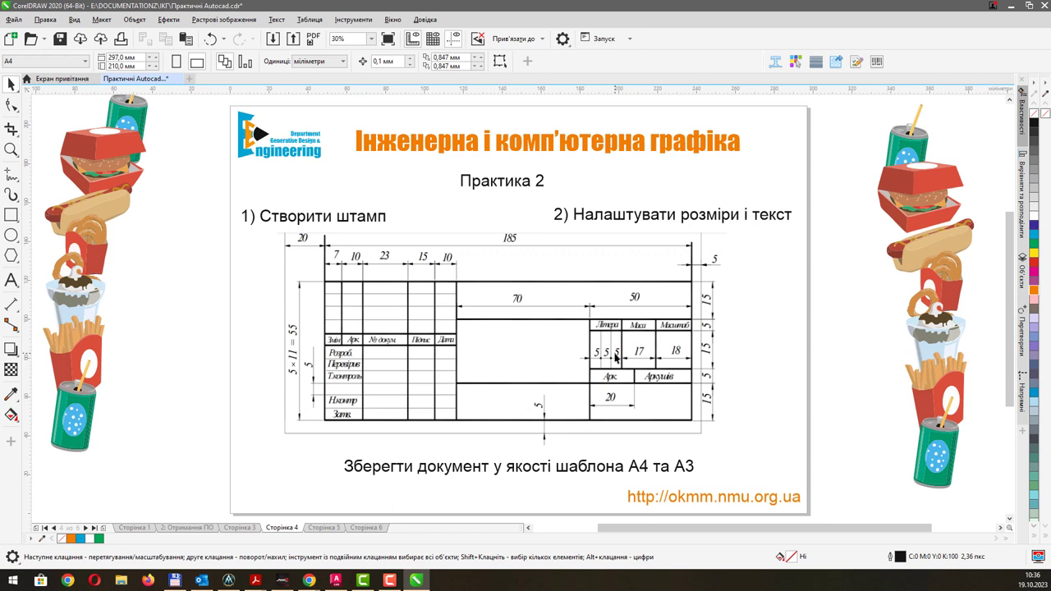
{"action": "key", "text": "alt+Tab"}
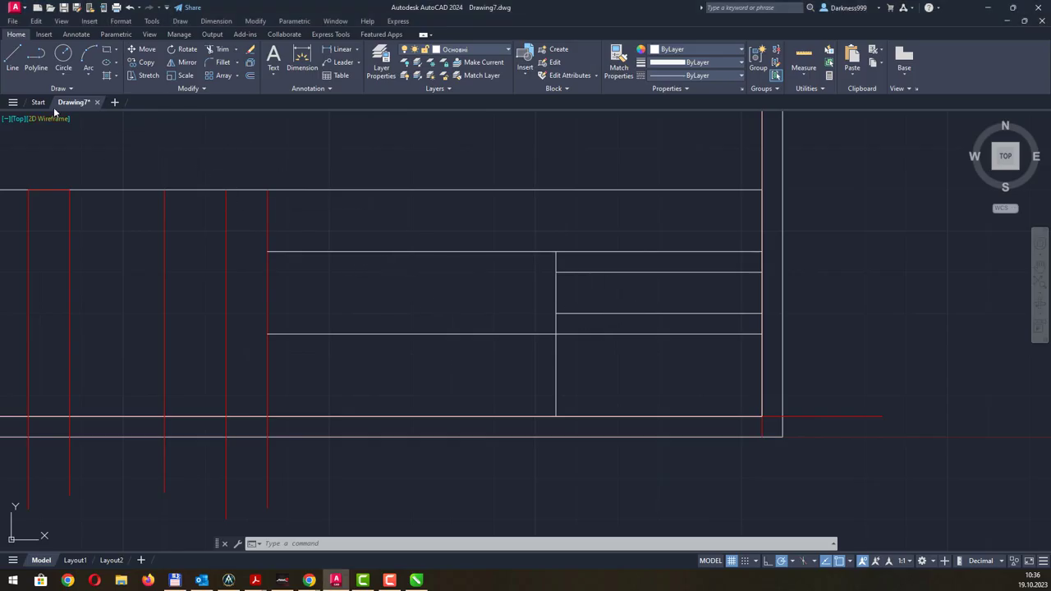
- Draw the first short vertical divider 5 units along the edge, down to the row line
{"action": "left_click", "coordinate": [13, 58]}
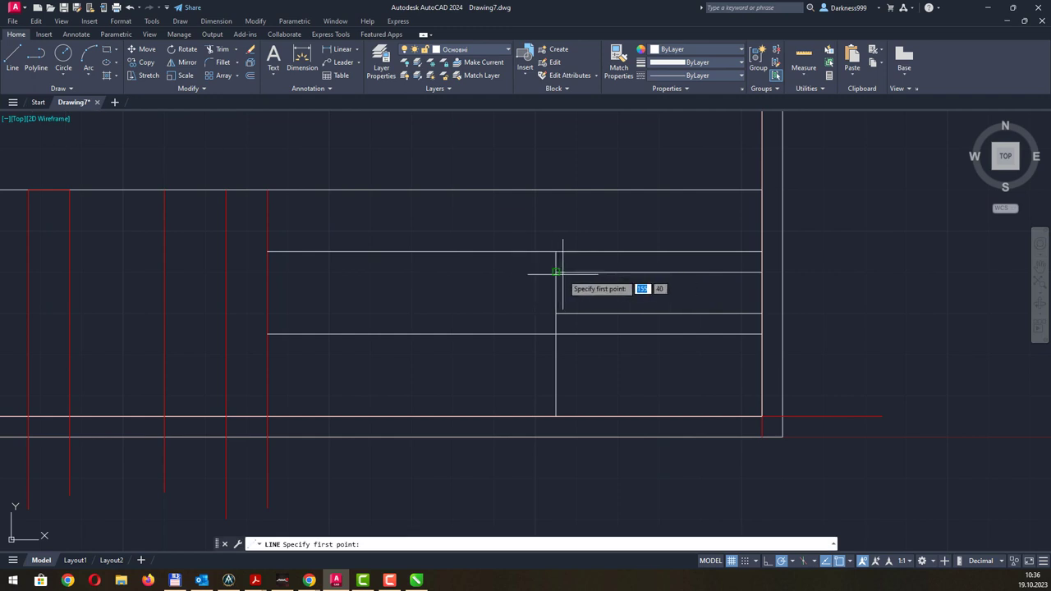
{"action": "scroll", "coordinate": [563, 274], "scroll_direction": "up", "scroll_amount": 5}
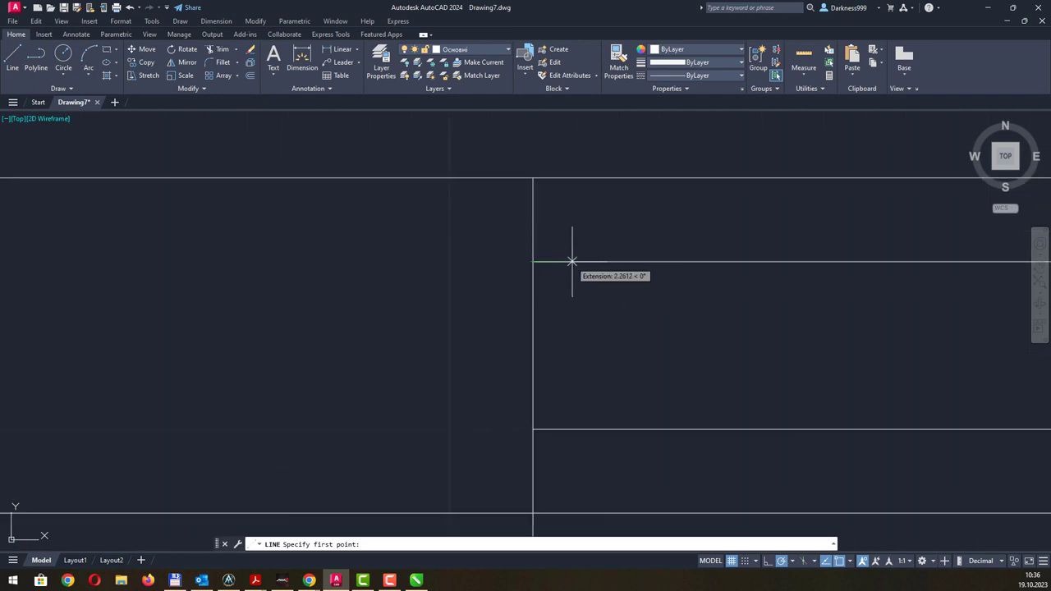
{"action": "type", "text": "5"}
{"action": "key", "text": "Return"}
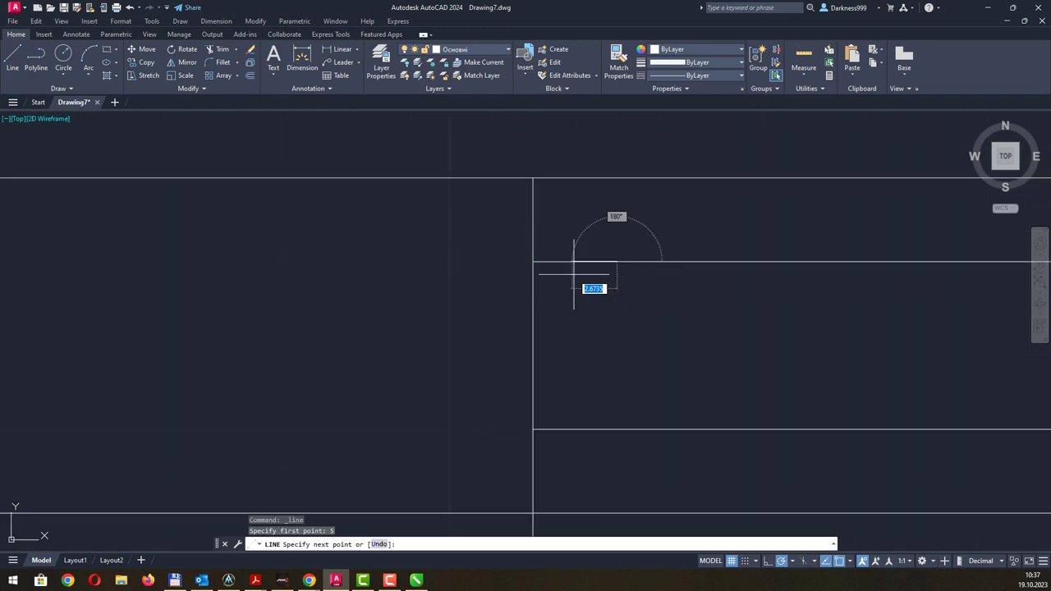
{"action": "left_click", "coordinate": [617, 427]}
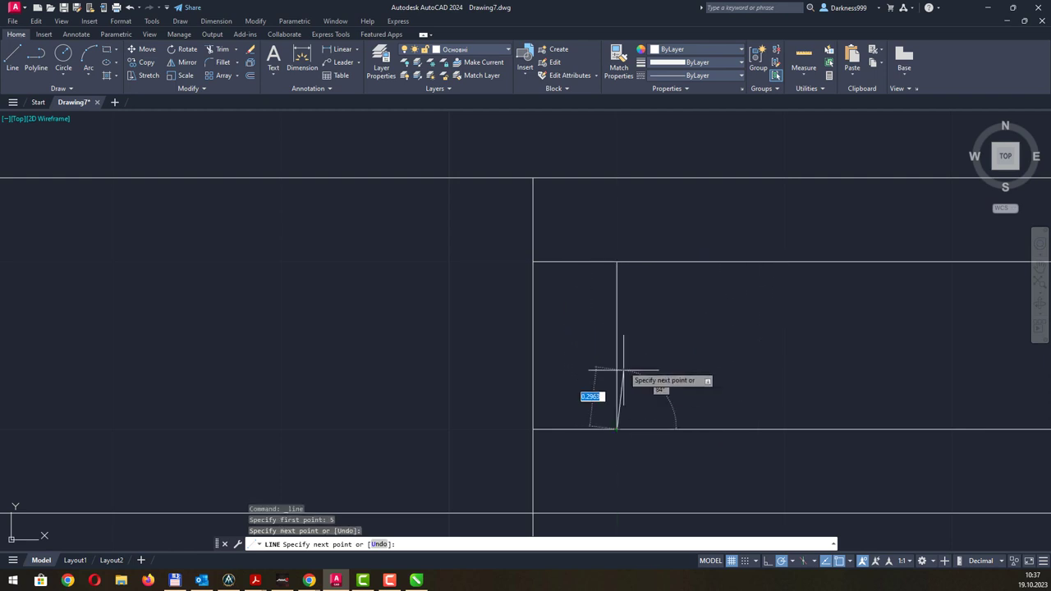
{"action": "key", "text": "Escape"}
- Add further vertical dividers, each 5 units right of the previous one, and check the reference
{"action": "left_click", "coordinate": [12, 59]}
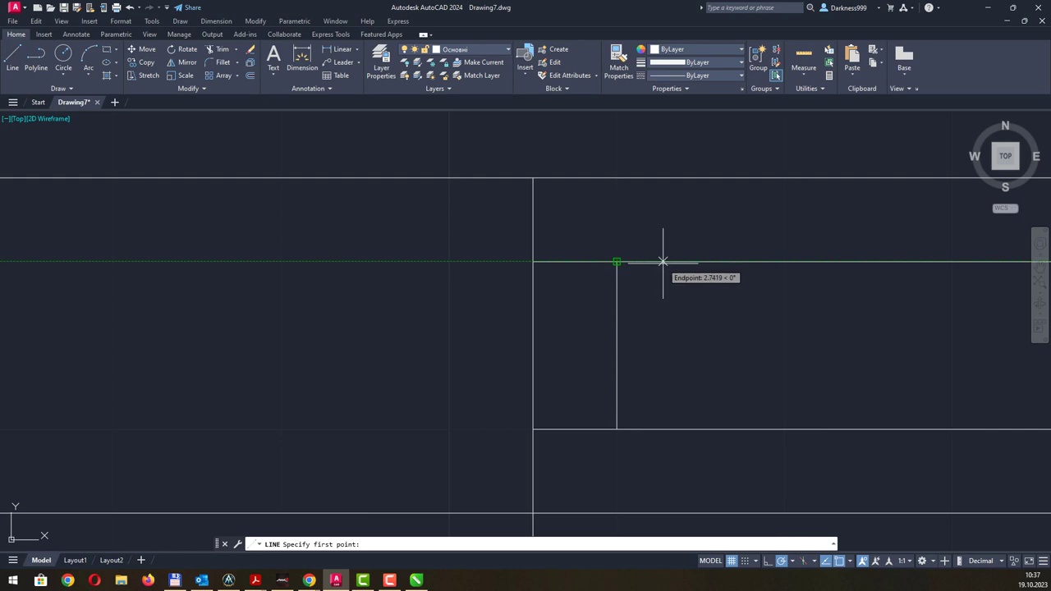
{"action": "type", "text": "5"}
{"action": "key", "text": "Return"}
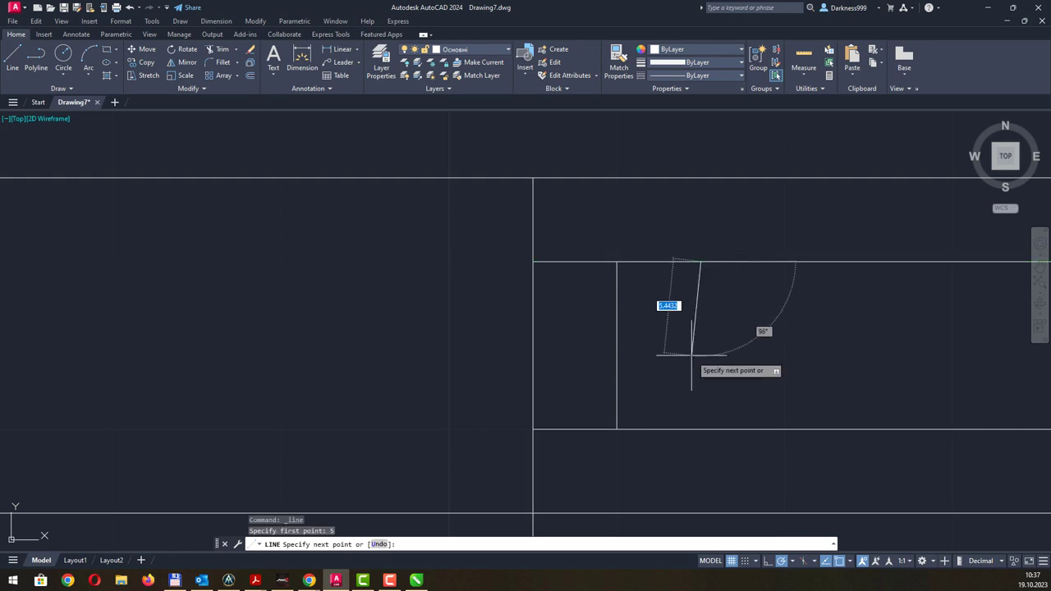
{"action": "left_click", "coordinate": [701, 429]}
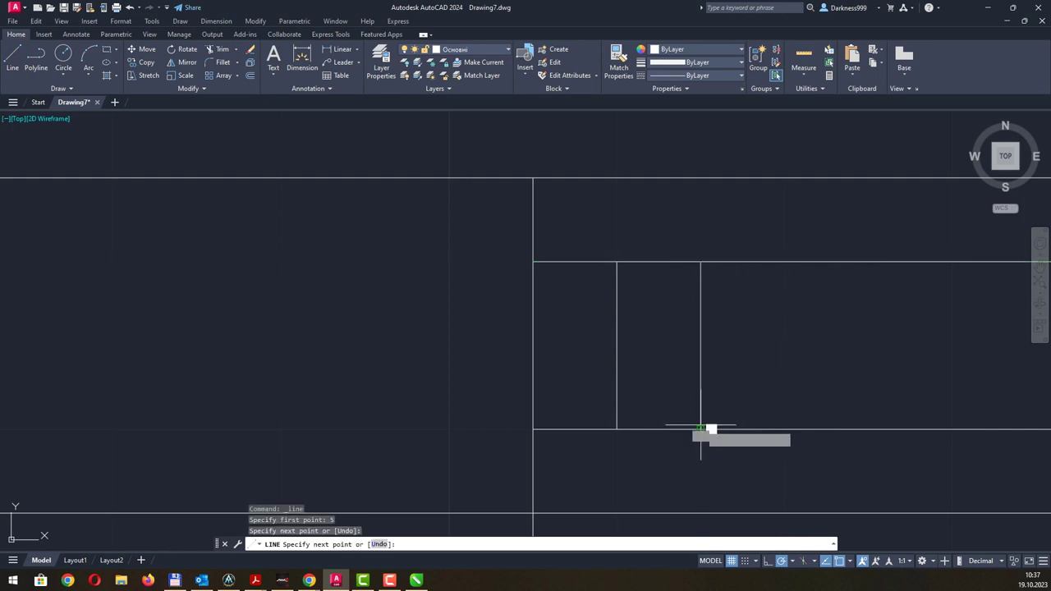
{"action": "key", "text": "Escape"}
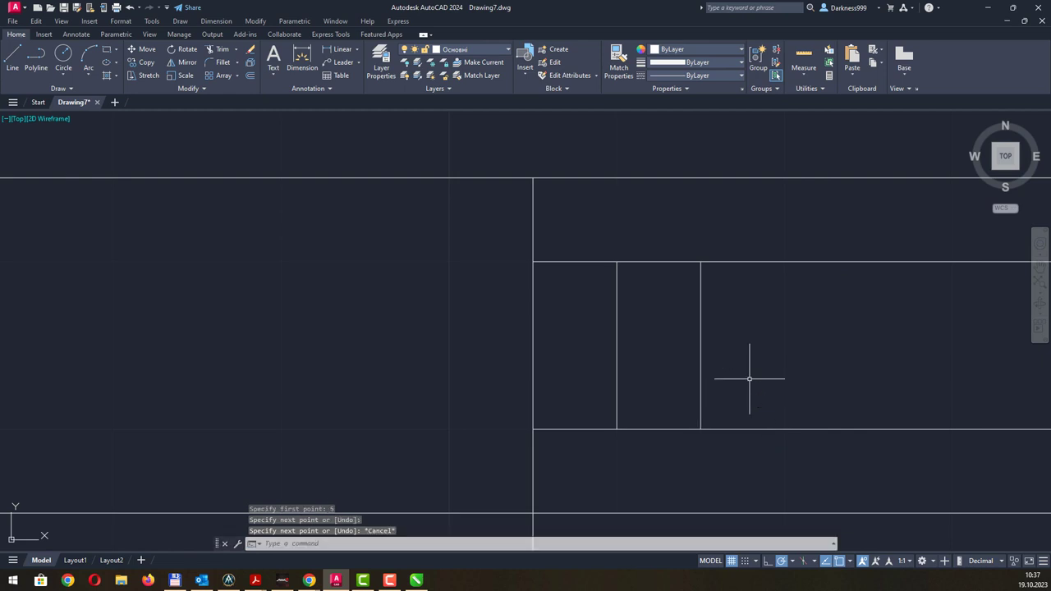
{"action": "key", "text": "space"}
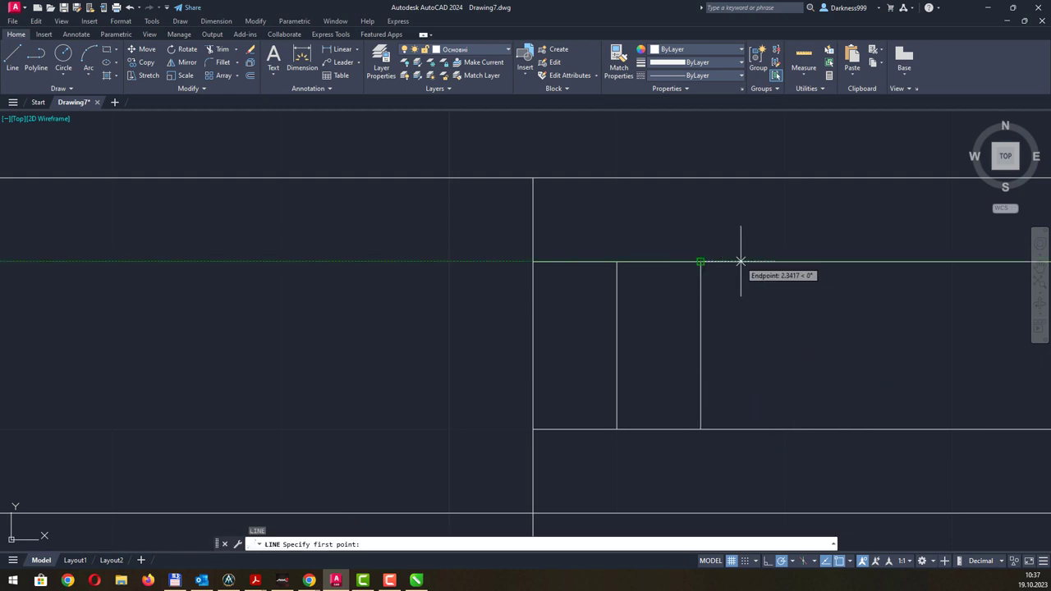
{"action": "type", "text": "5"}
{"action": "key", "text": "Return"}
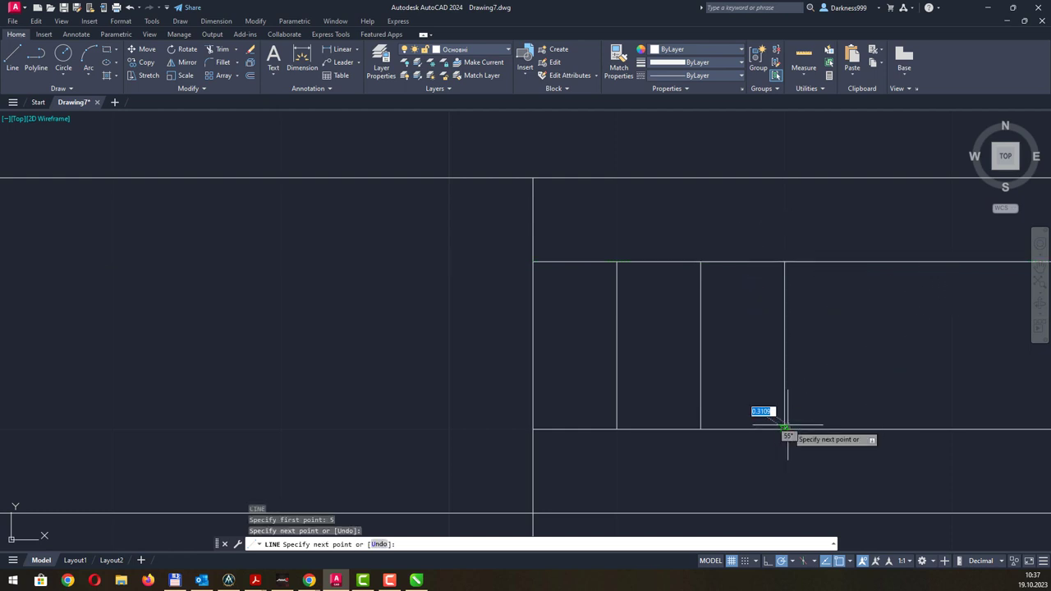
{"action": "key", "text": "Escape"}
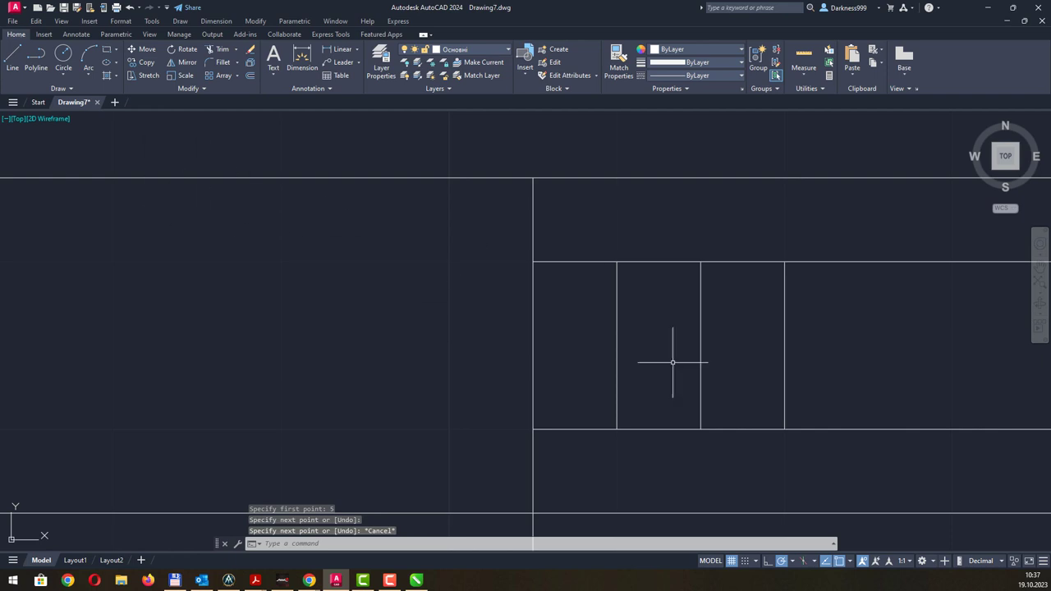
{"action": "scroll", "coordinate": [776, 370], "scroll_direction": "down", "scroll_amount": 2}
{"action": "key", "text": "alt+Tab"}
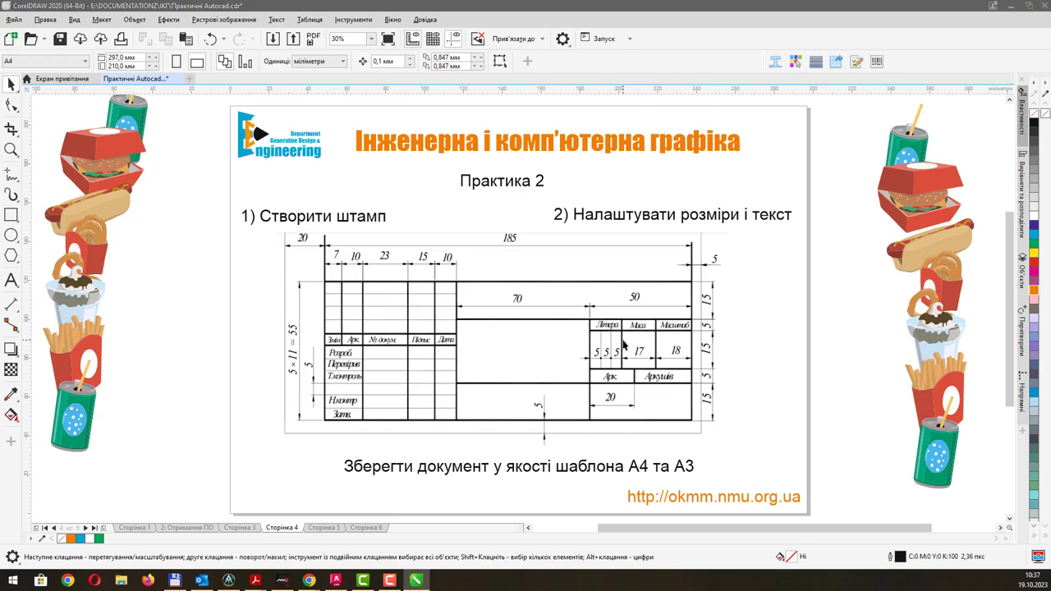
{"action": "key", "text": "alt+Tab"}
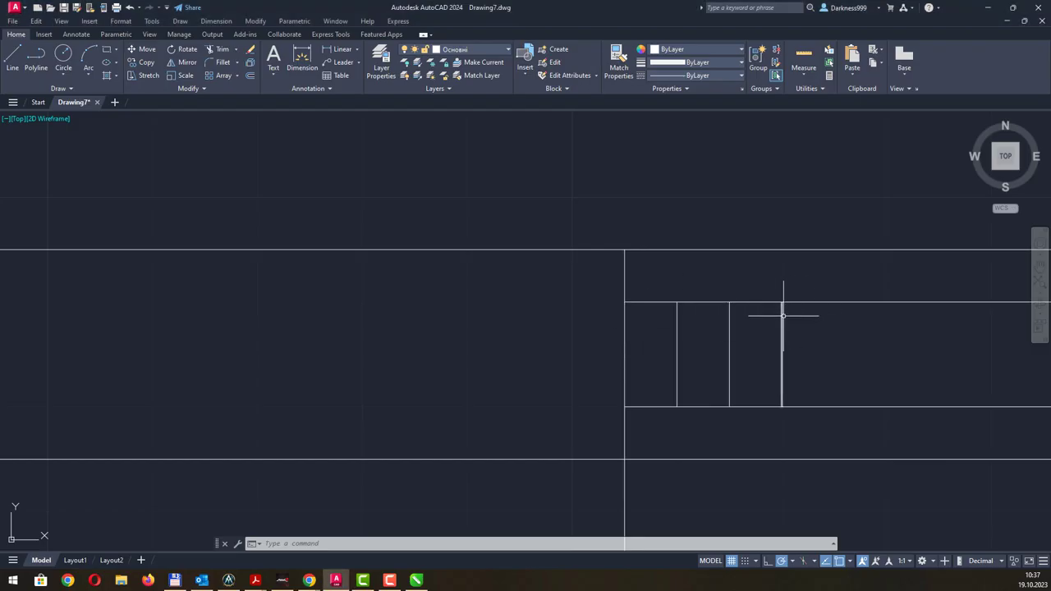
- Stretch the rightmost narrow divider's top grip up to the title block's top horizontal line
{"action": "left_click", "coordinate": [781, 313]}
{"action": "scroll", "coordinate": [801, 286], "scroll_direction": "up", "scroll_amount": 4}
{"action": "scroll", "coordinate": [800, 286], "scroll_direction": "up", "scroll_amount": 2}
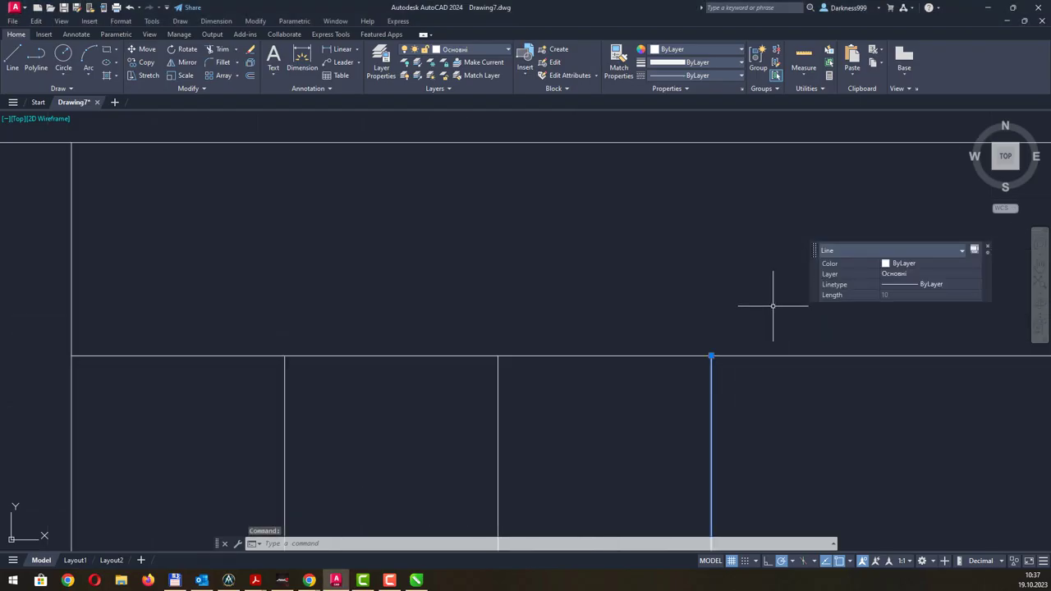
{"action": "left_click", "coordinate": [711, 355]}
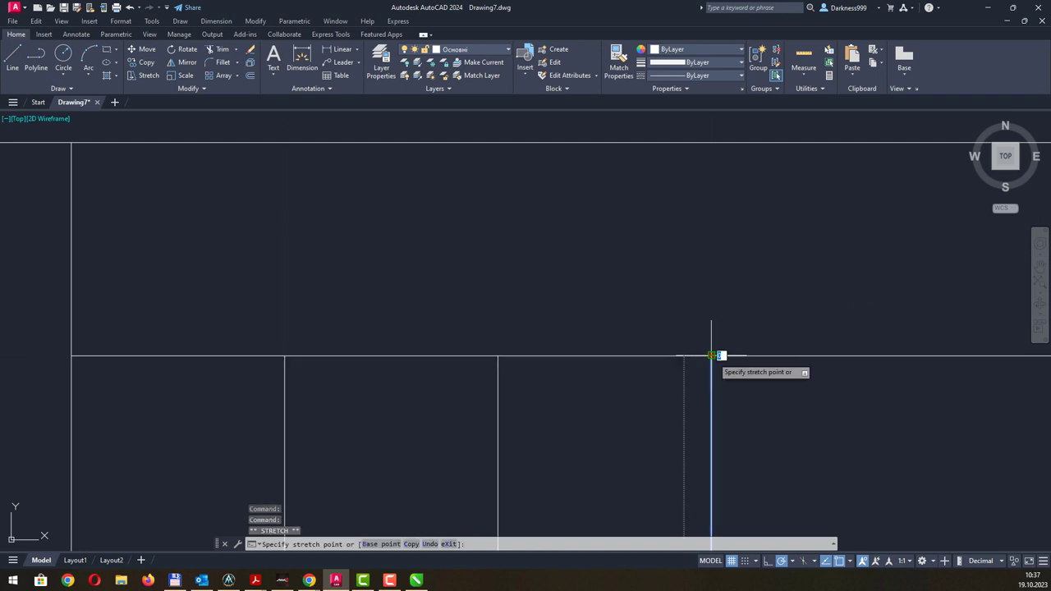
{"action": "left_click", "coordinate": [711, 143]}
{"action": "key", "text": "Escape"}
{"action": "scroll", "coordinate": [688, 295], "scroll_direction": "down", "scroll_amount": 6}
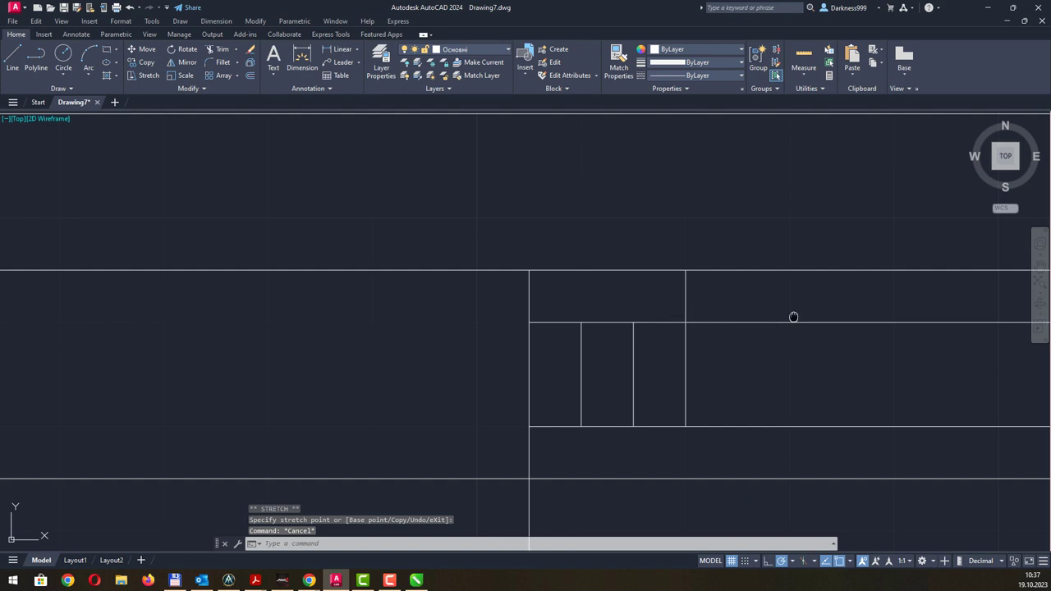
{"action": "middle_click_drag", "start_coordinate": [793, 314], "coordinate": [544, 301]}
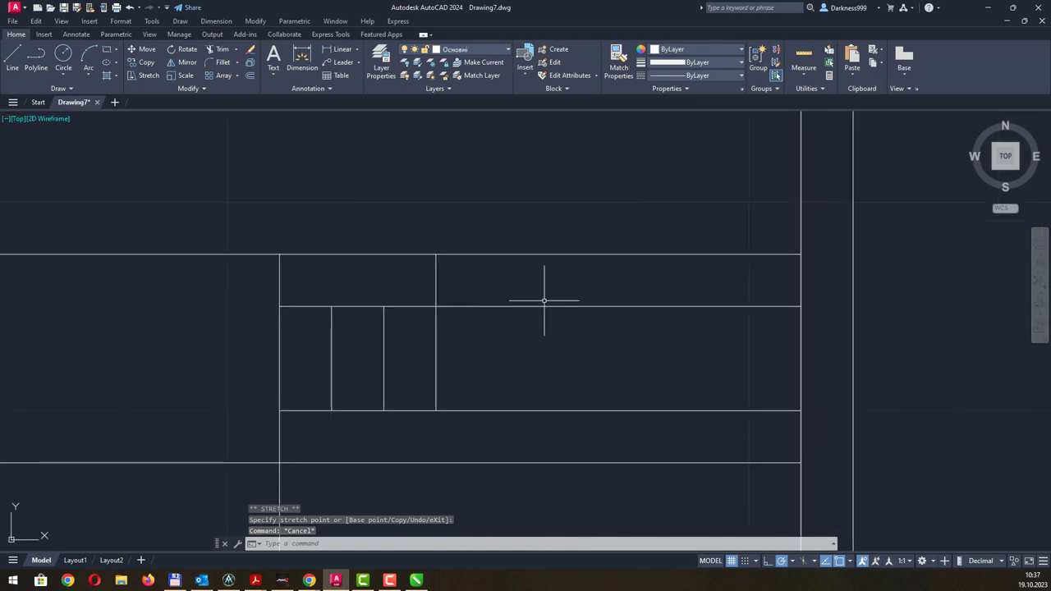
{"action": "key", "text": "alt+Tab"}
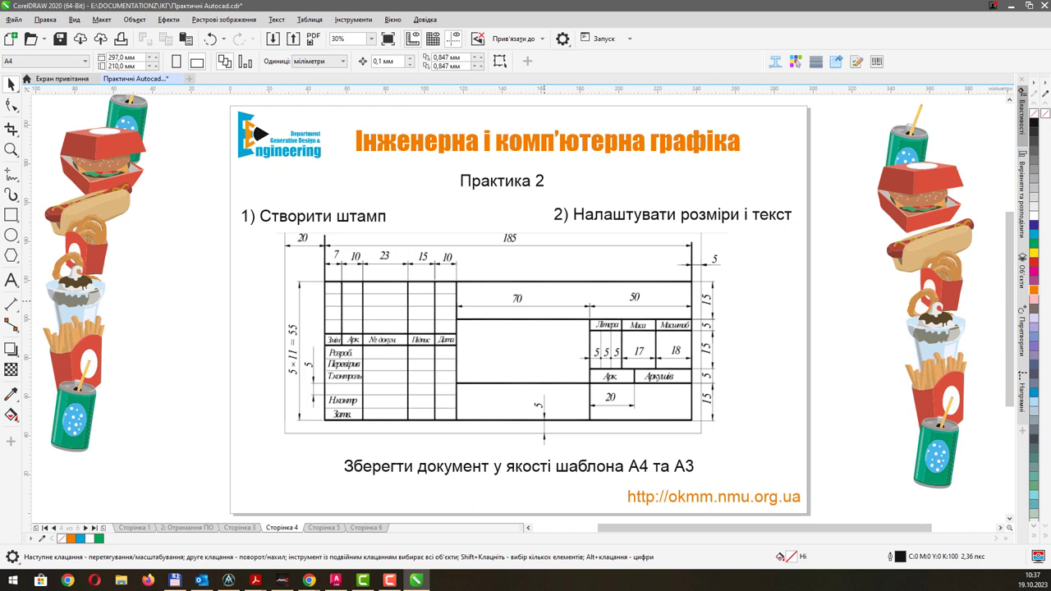
{"action": "key", "text": "alt+Tab"}
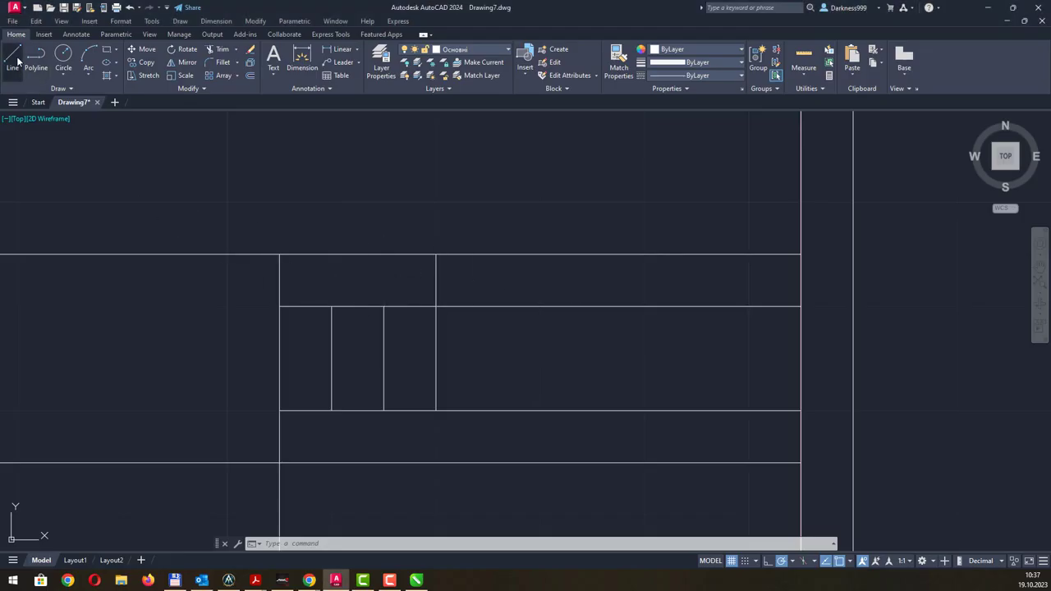
- Draw a vertical divider 17 units right of the narrow cells, rising to the top line
{"action": "left_click", "coordinate": [15, 59]}
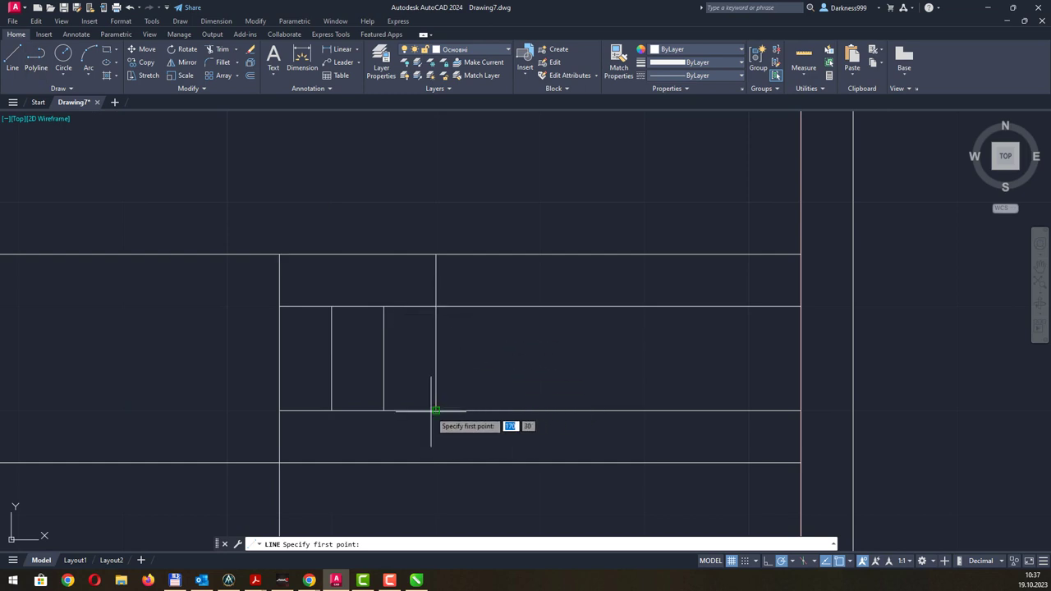
{"action": "type", "text": "17"}
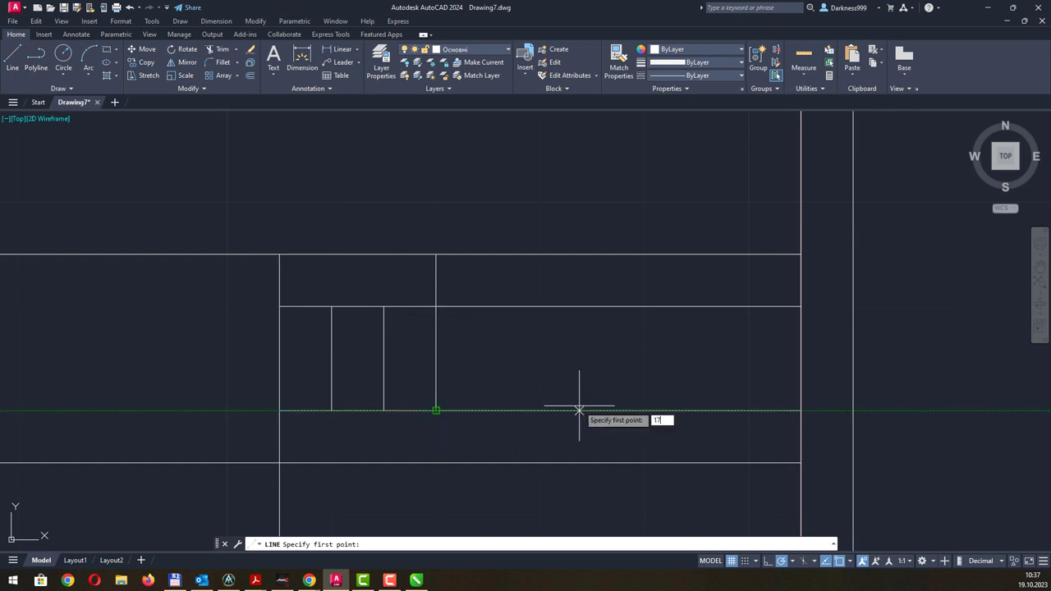
{"action": "key", "text": "Return"}
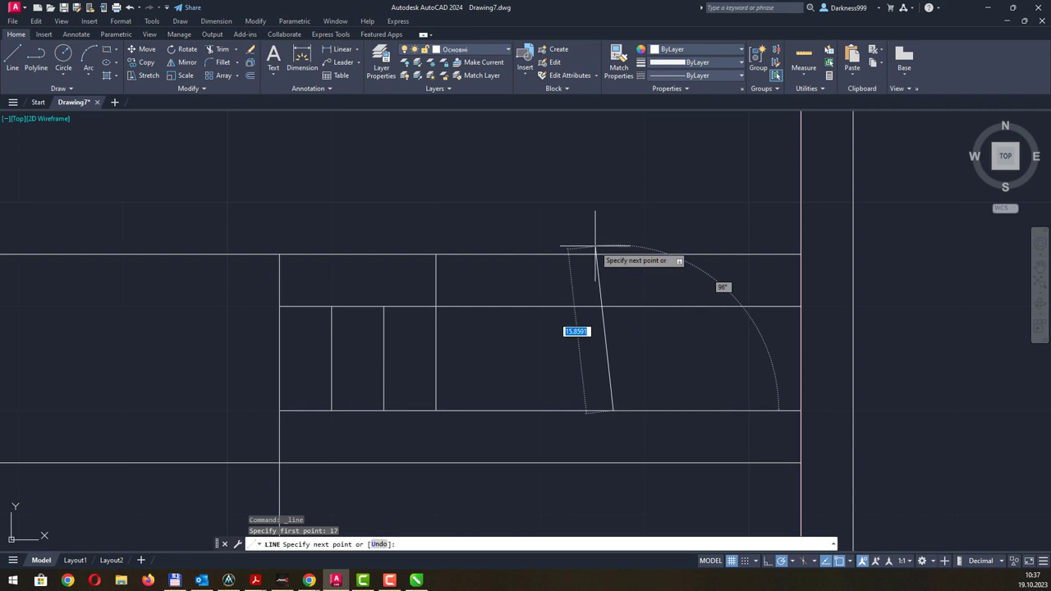
{"action": "type", "text": "15"}
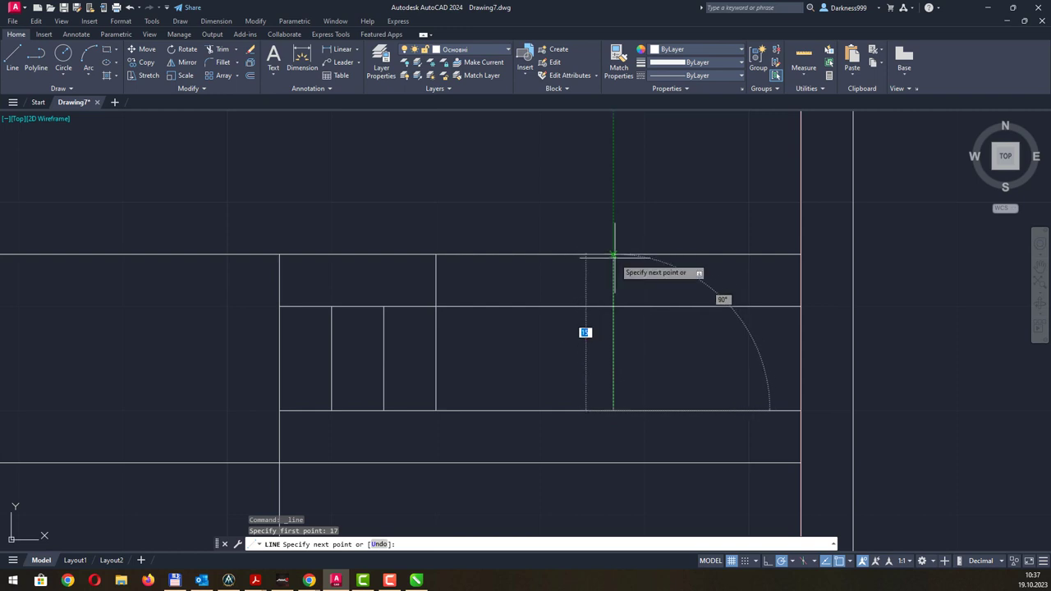
{"action": "key", "text": "Escape"}
{"action": "key", "text": "alt+Tab"}
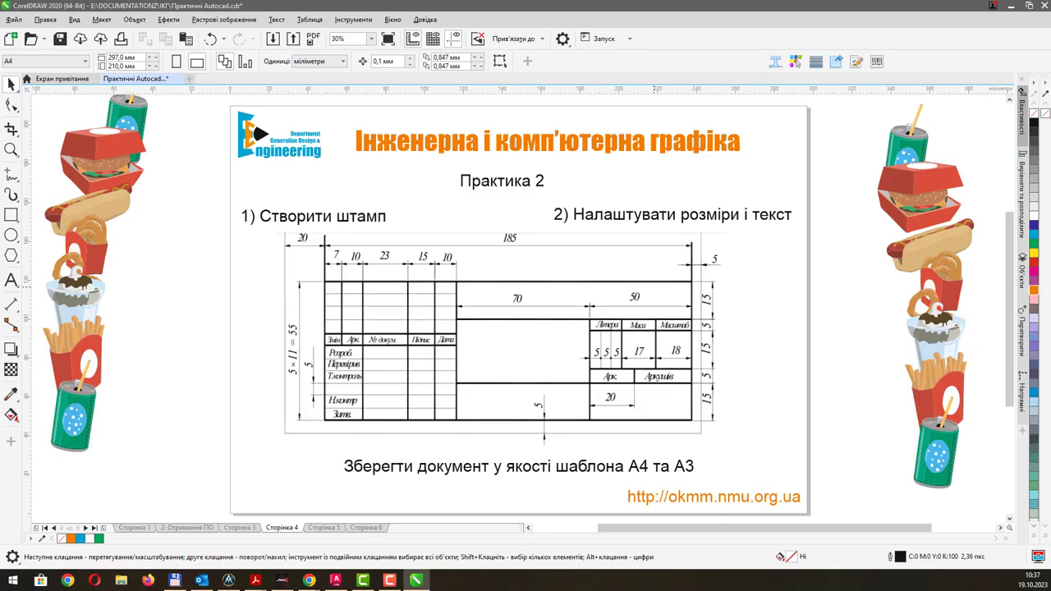
{"action": "key", "text": "alt+Tab"}
{"action": "key", "text": "alt+Tab"}
{"action": "key", "text": "alt+Tab"}
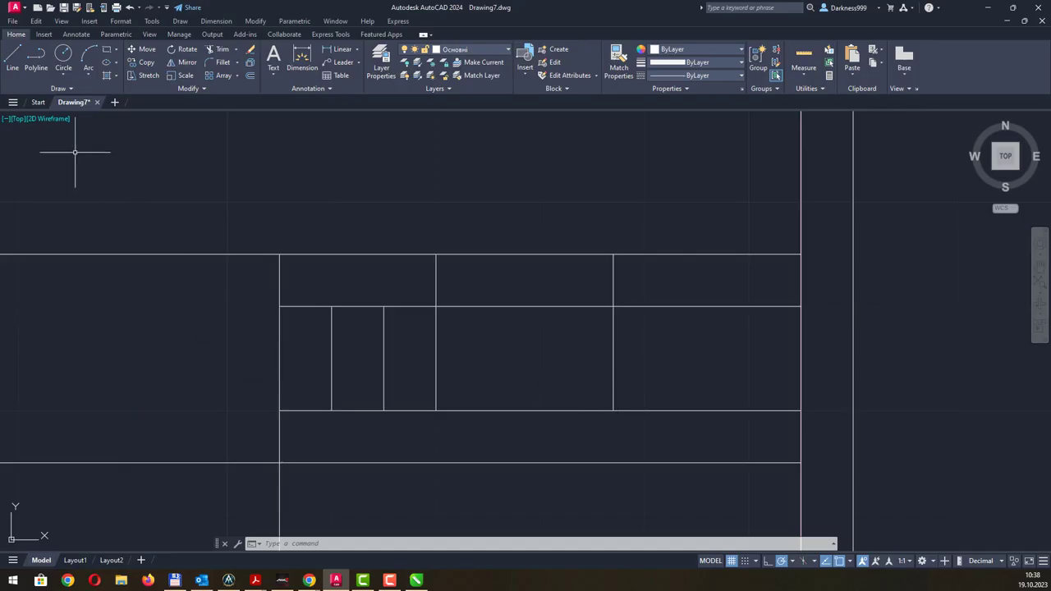
- Draw a short divider 20 units from the lower-left corner up to the next row line
{"action": "left_click", "coordinate": [12, 57]}
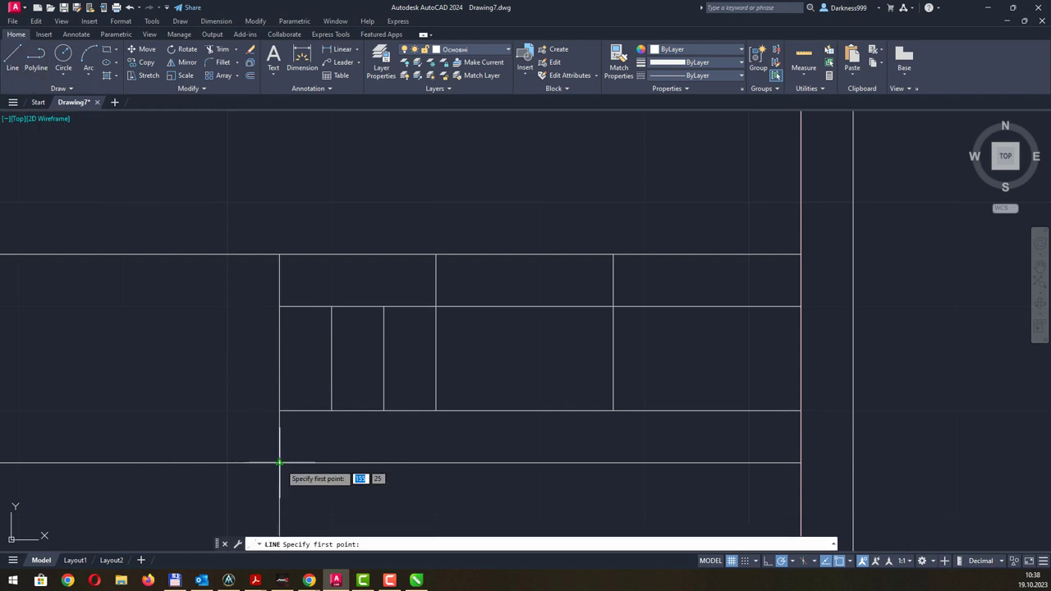
{"action": "type", "text": "20"}
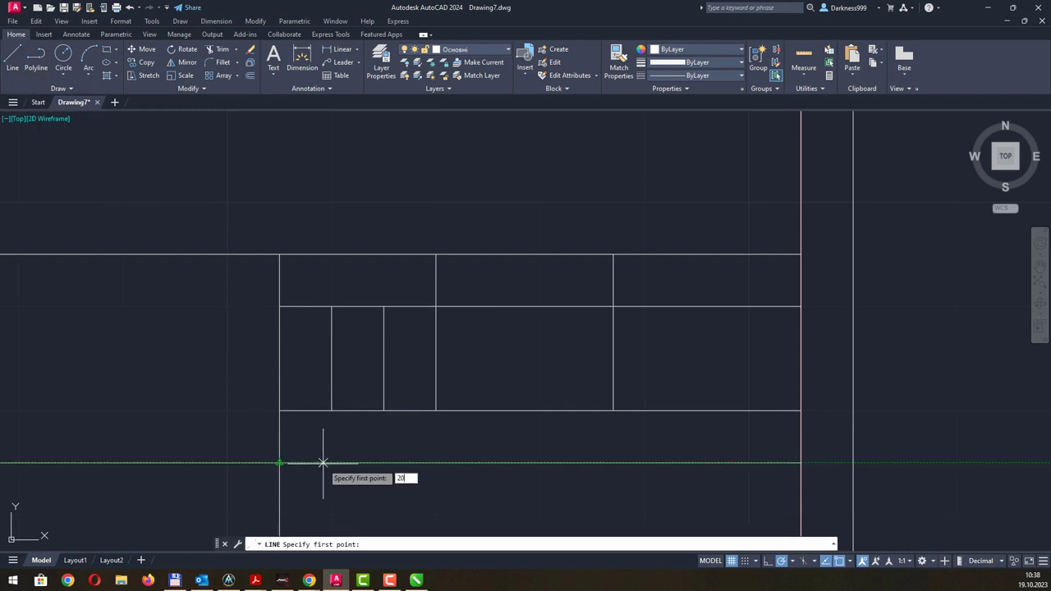
{"action": "key", "text": "Return"}
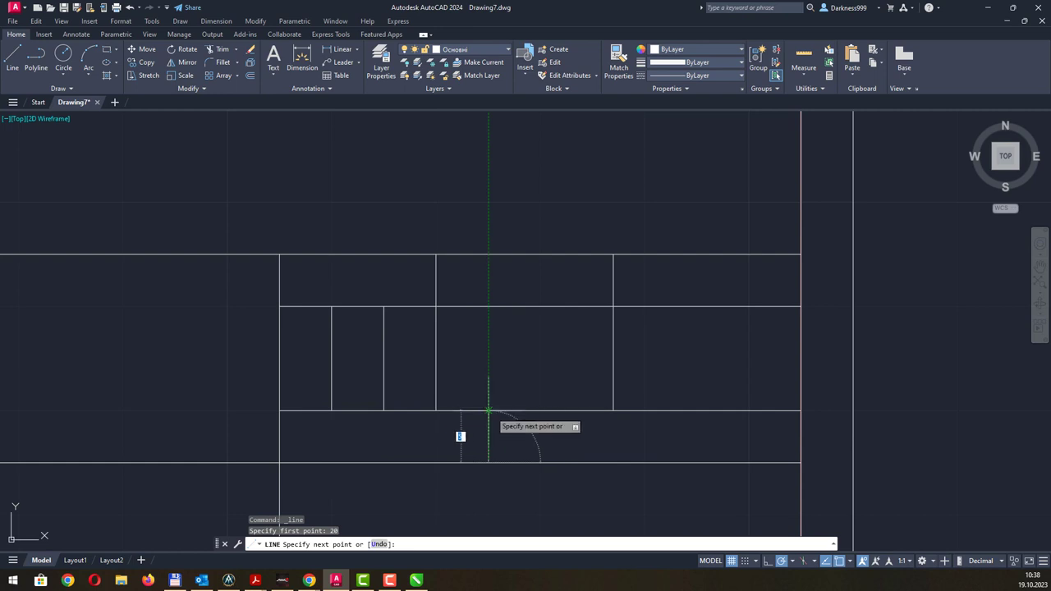
{"action": "left_click", "coordinate": [488, 461]}
{"action": "key", "text": "Escape"}
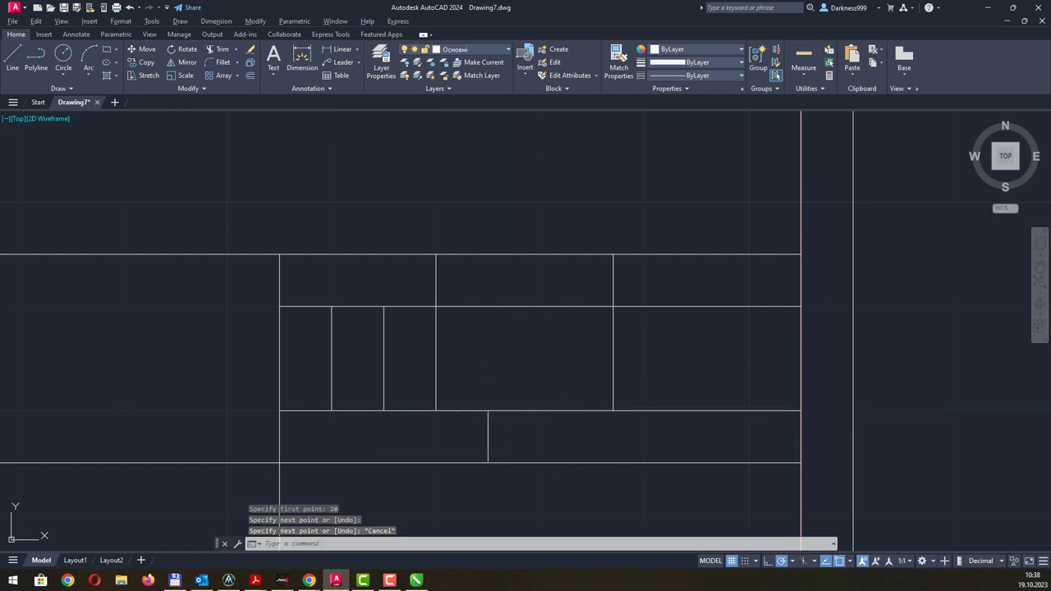
- Pan to view the whole sheet and compare it with the CorelDRAW reference stamp
{"action": "key", "text": "alt+Tab"}
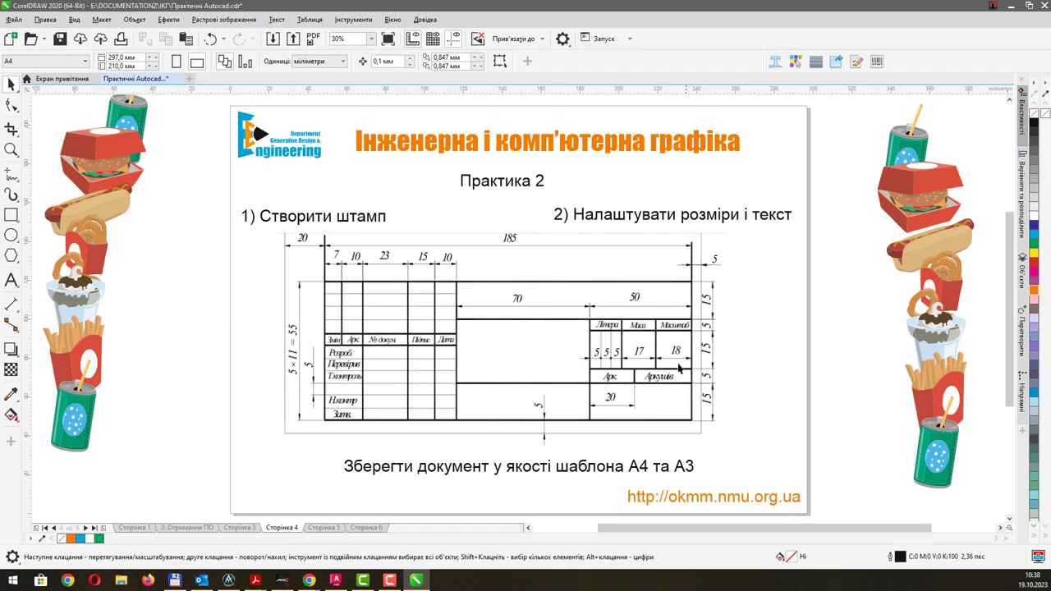
{"action": "key", "text": "alt+Tab"}
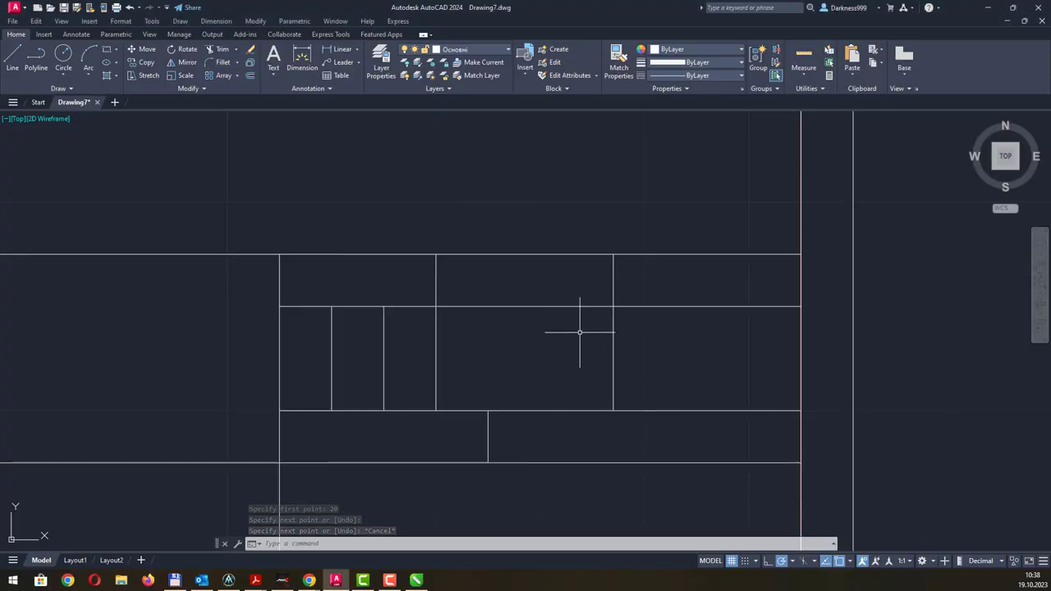
{"action": "scroll", "coordinate": [624, 295], "scroll_direction": "down", "scroll_amount": 2}
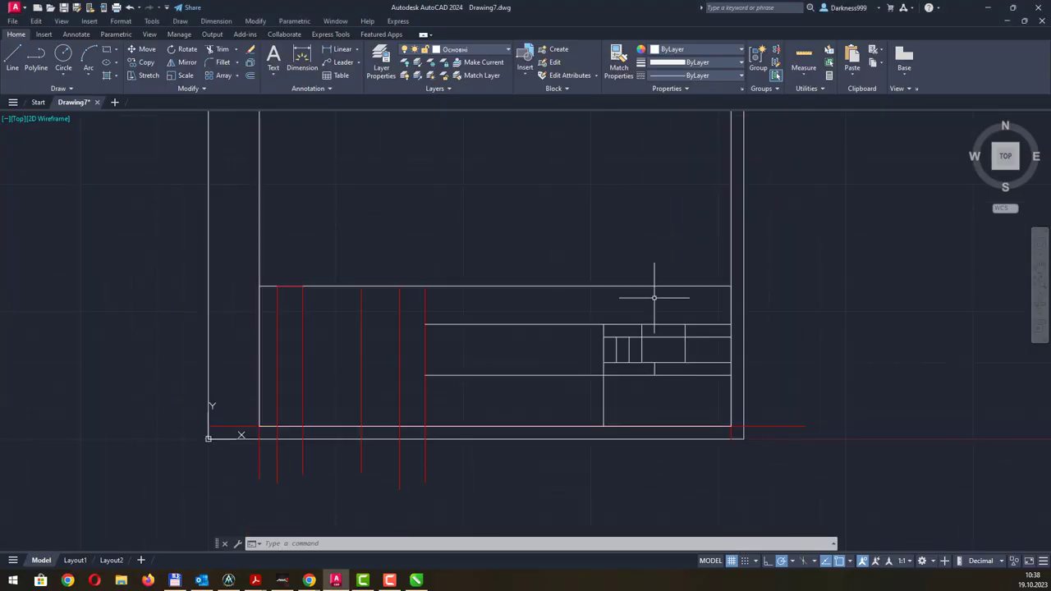
{"action": "middle_click_drag", "start_coordinate": [645, 298], "coordinate": [649, 361]}
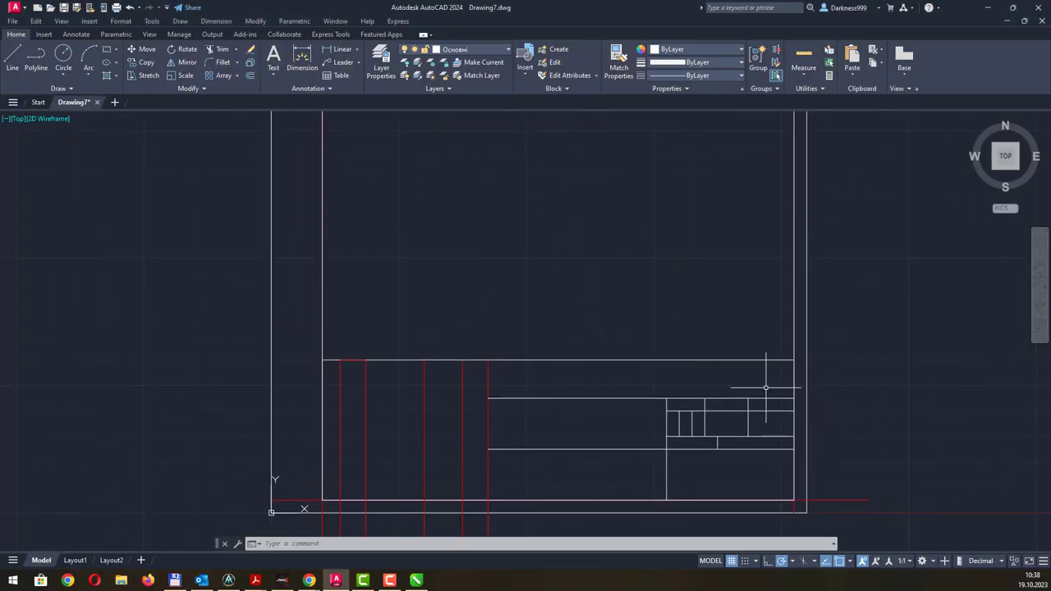
{"action": "middle_click_drag", "start_coordinate": [728, 348], "coordinate": [676, 364]}
{"action": "key", "text": "alt+Tab"}
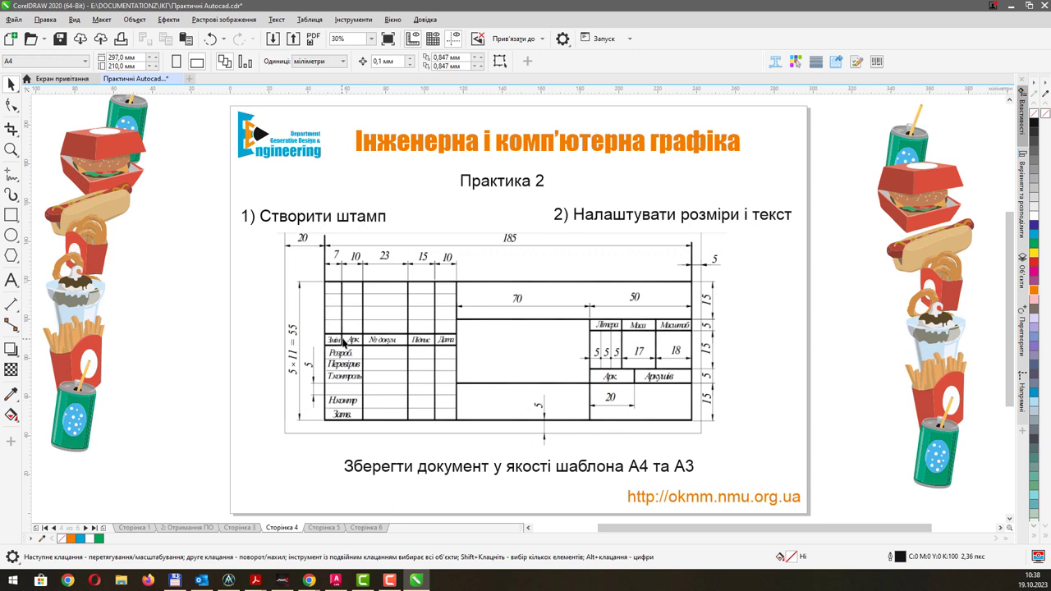
- Switch from the CorelDRAW reference slide to the AutoCAD title-block drawing
{"action": "key", "text": "alt+Tab"}
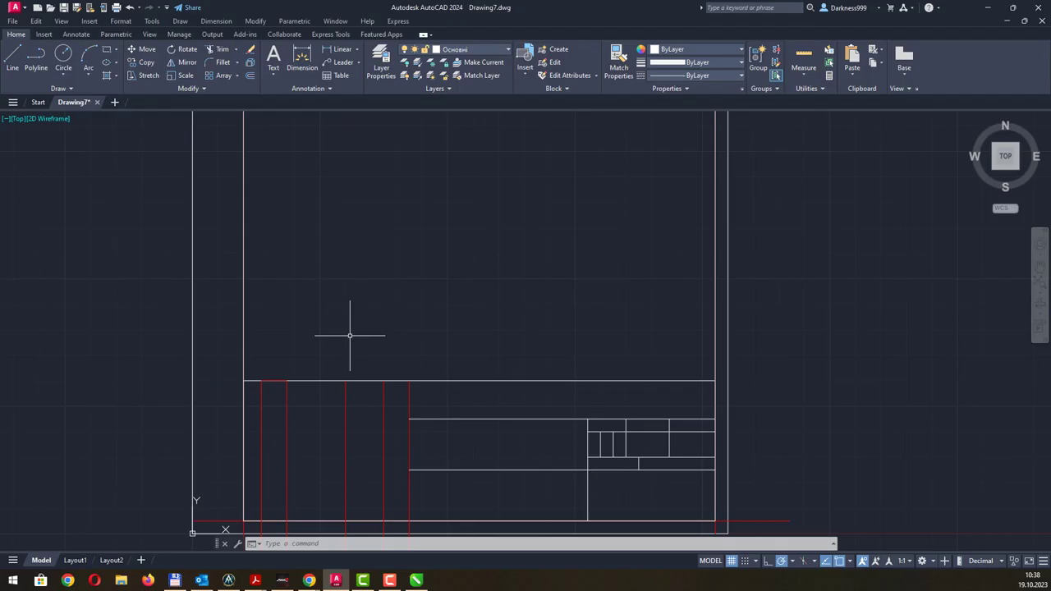
- Bring the title block's left side into view; start a line 5 units along, then cancel it
{"action": "middle_click_drag", "start_coordinate": [463, 430], "coordinate": [487, 295]}
{"action": "scroll", "coordinate": [288, 335], "scroll_direction": "up", "scroll_amount": 2}
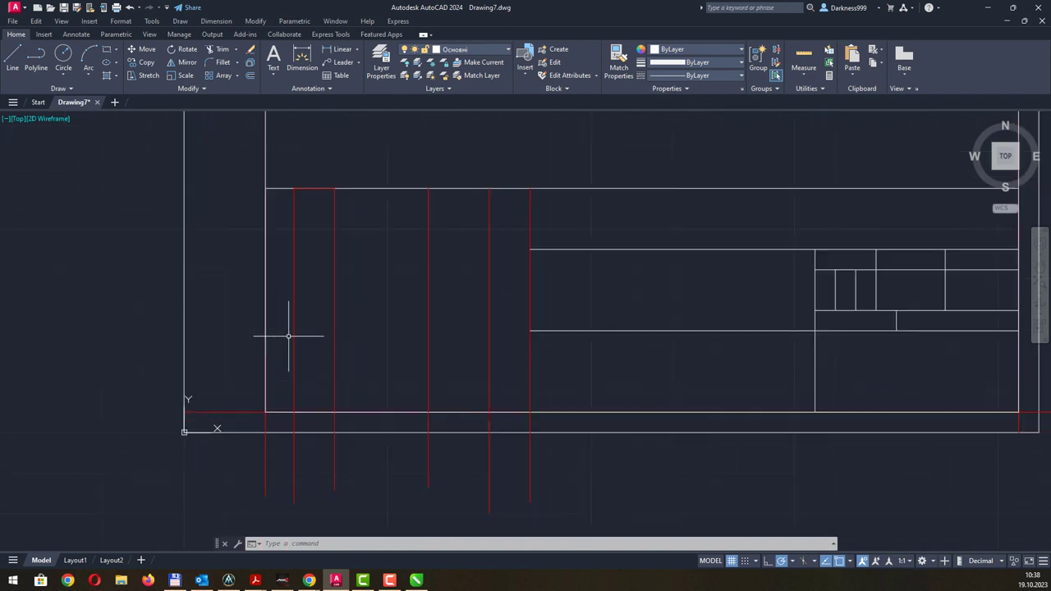
{"action": "left_click", "coordinate": [13, 59]}
{"action": "scroll", "coordinate": [287, 382], "scroll_direction": "up", "scroll_amount": 4}
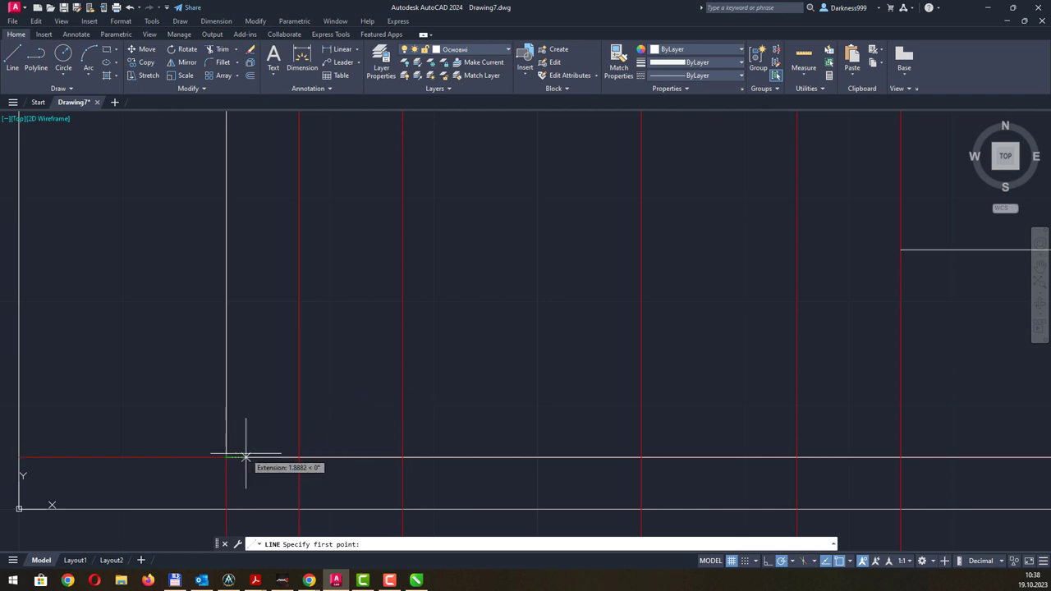
{"action": "type", "text": "5"}
{"action": "key", "text": "Return"}
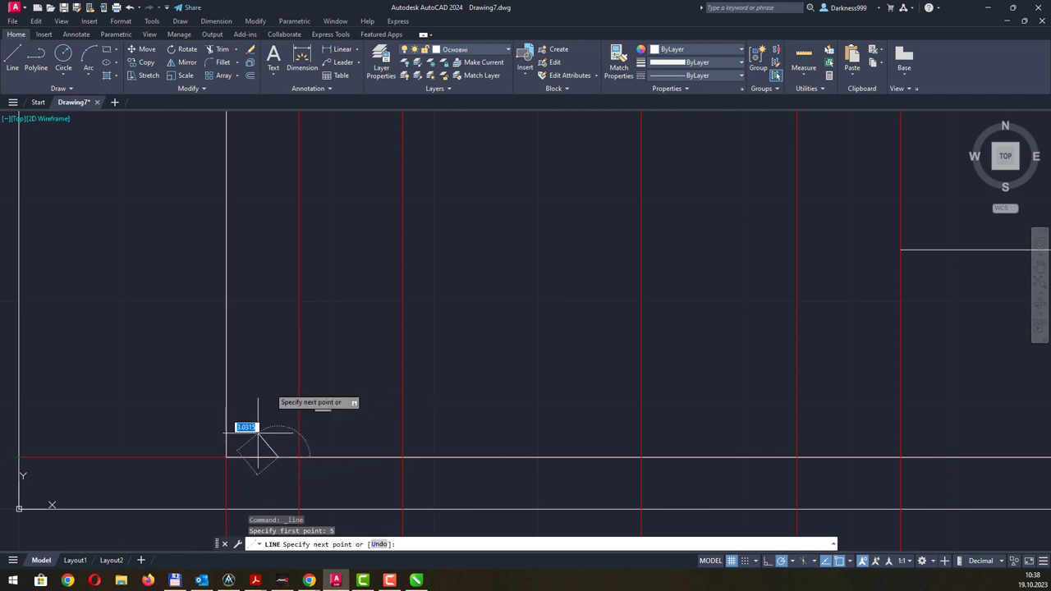
{"action": "scroll", "coordinate": [278, 315], "scroll_direction": "down", "scroll_amount": 2}
{"action": "scroll", "coordinate": [286, 302], "scroll_direction": "down", "scroll_amount": 1}
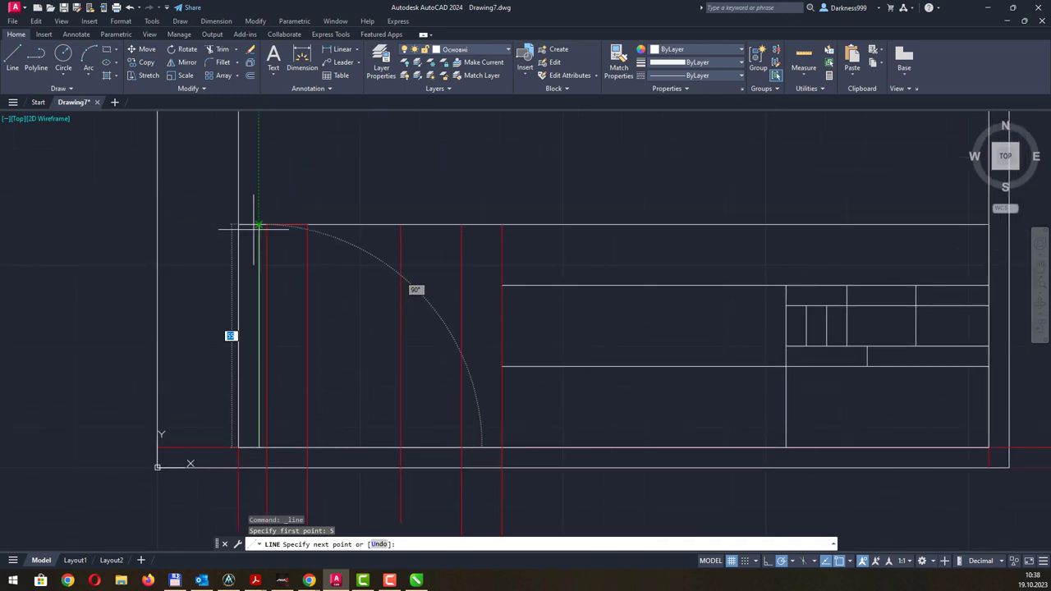
{"action": "key", "text": "Escape"}
{"action": "scroll", "coordinate": [291, 431], "scroll_direction": "up", "scroll_amount": 2}
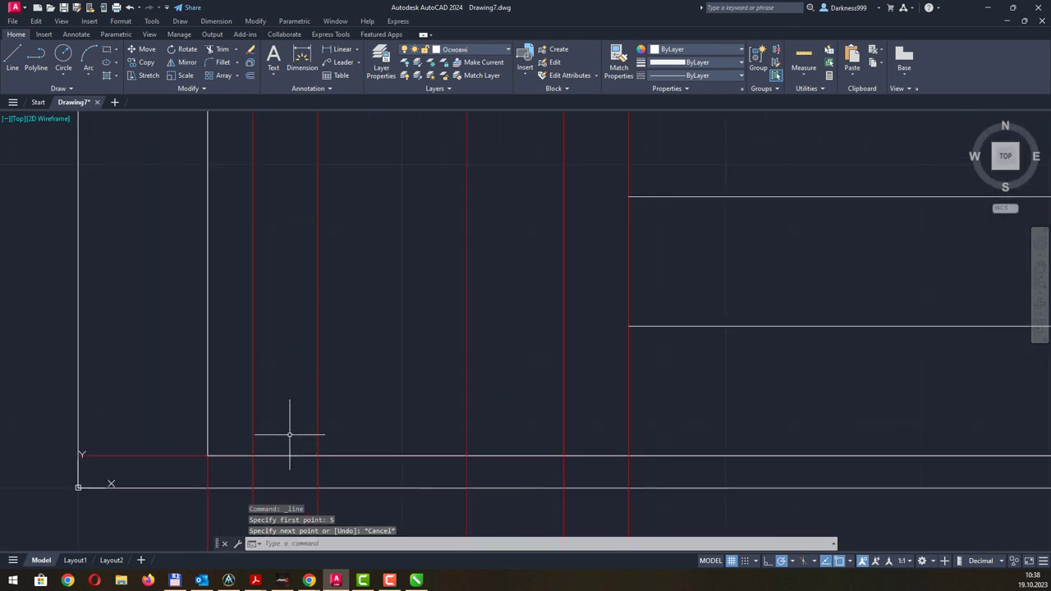
- Draw a horizontal line 5 units above the bottom edge, ending at the vertical divider
{"action": "left_click", "coordinate": [13, 58]}
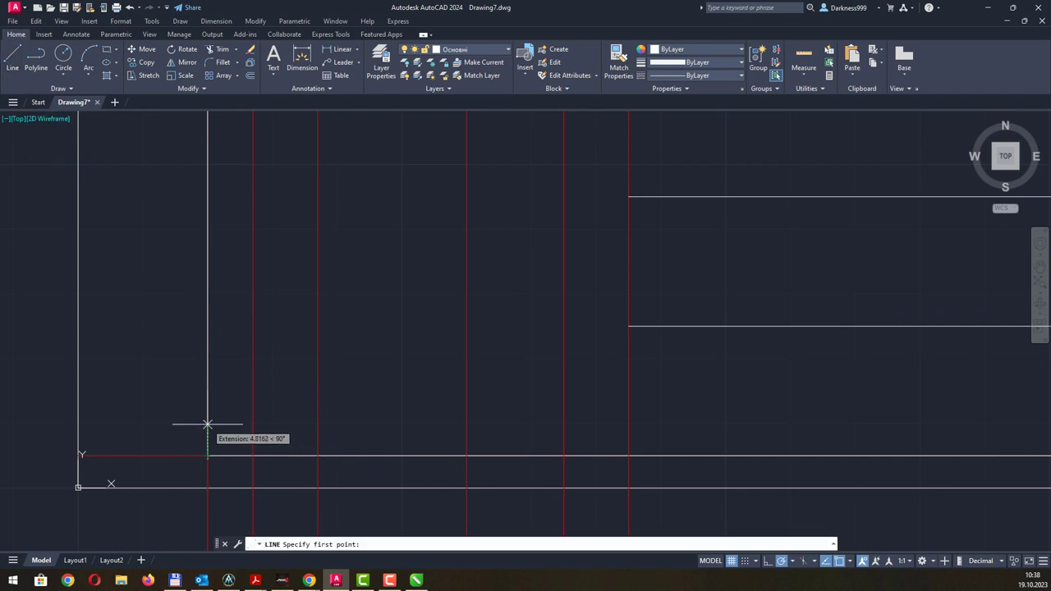
{"action": "type", "text": "5"}
{"action": "key", "text": "Return"}
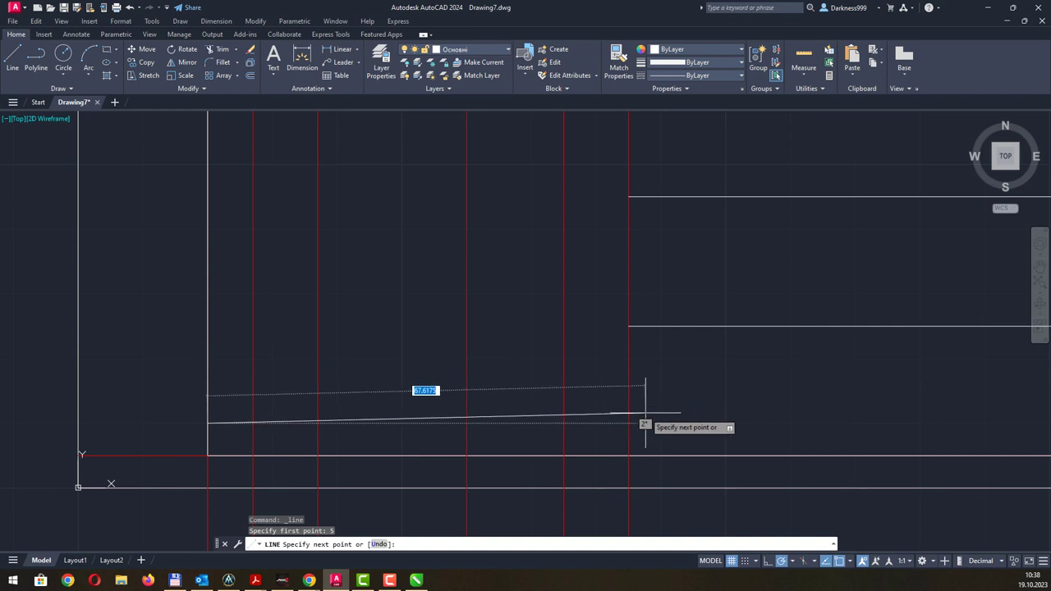
{"action": "left_click", "coordinate": [627, 423]}
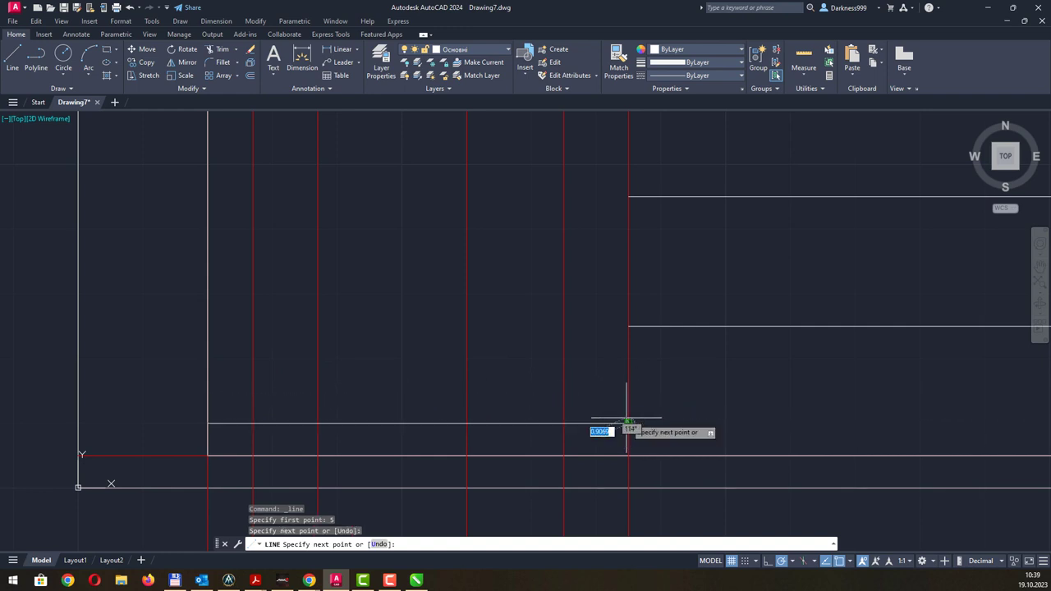
{"action": "key", "text": "Escape"}
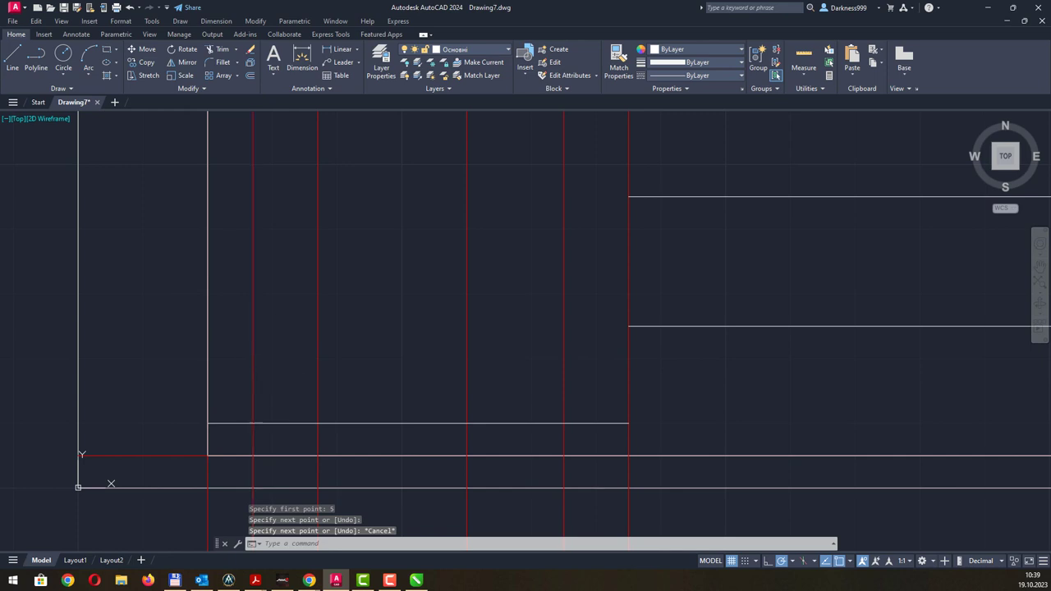
- Draw a second horizontal line 5 units above the first, ending at the divider
{"action": "key", "text": "Return"}
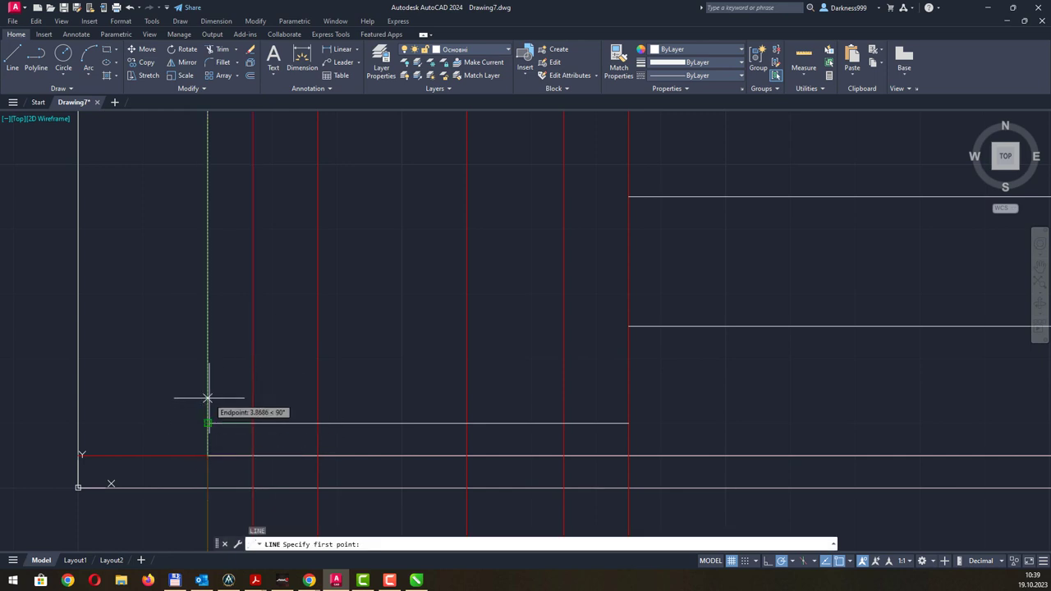
{"action": "type", "text": "5"}
{"action": "key", "text": "Return"}
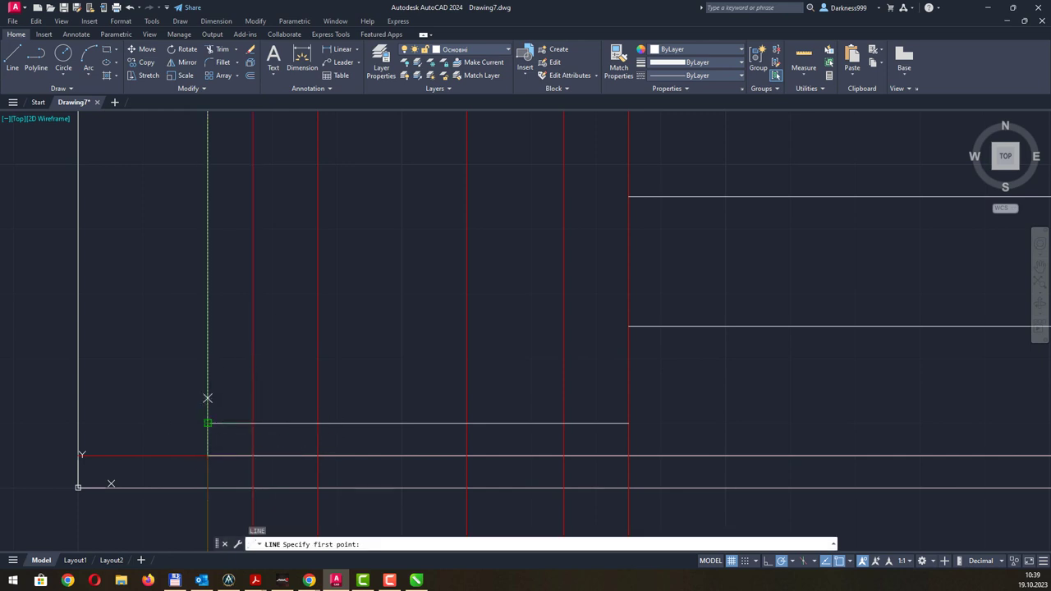
{"action": "left_click", "coordinate": [628, 389]}
{"action": "key", "text": "Return"}
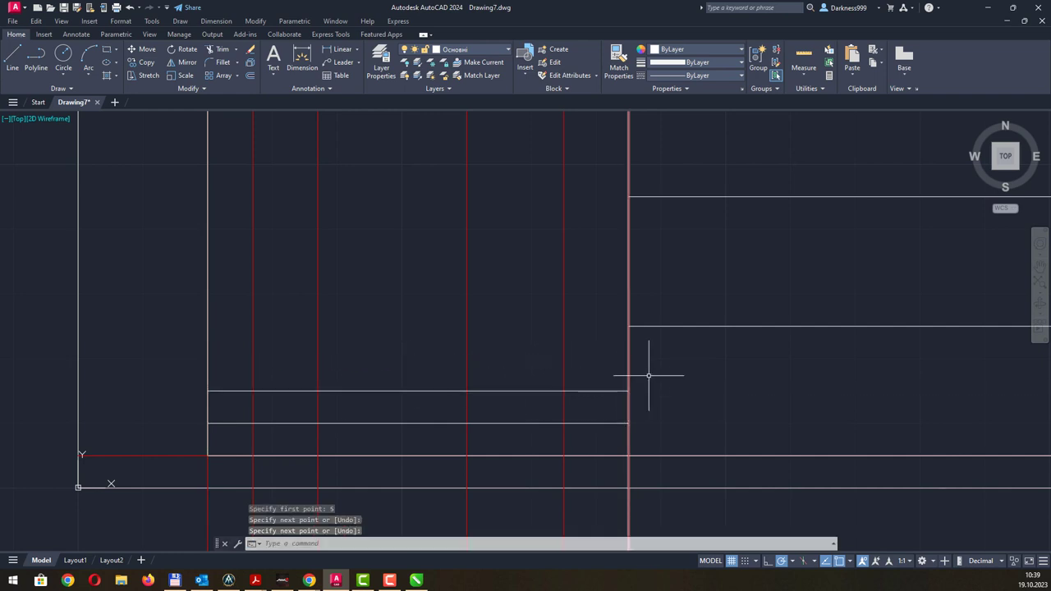
{"action": "key", "text": "Return"}
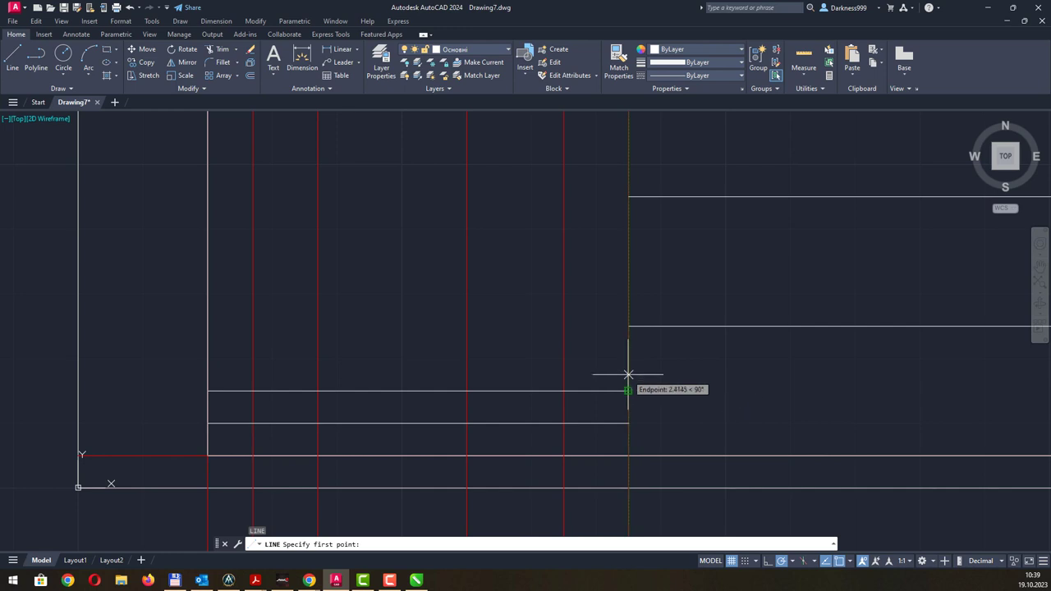
- Draw another horizontal row line 5 units higher, ending at the block's left edge
{"action": "type", "text": "5"}
{"action": "key", "text": "Return"}
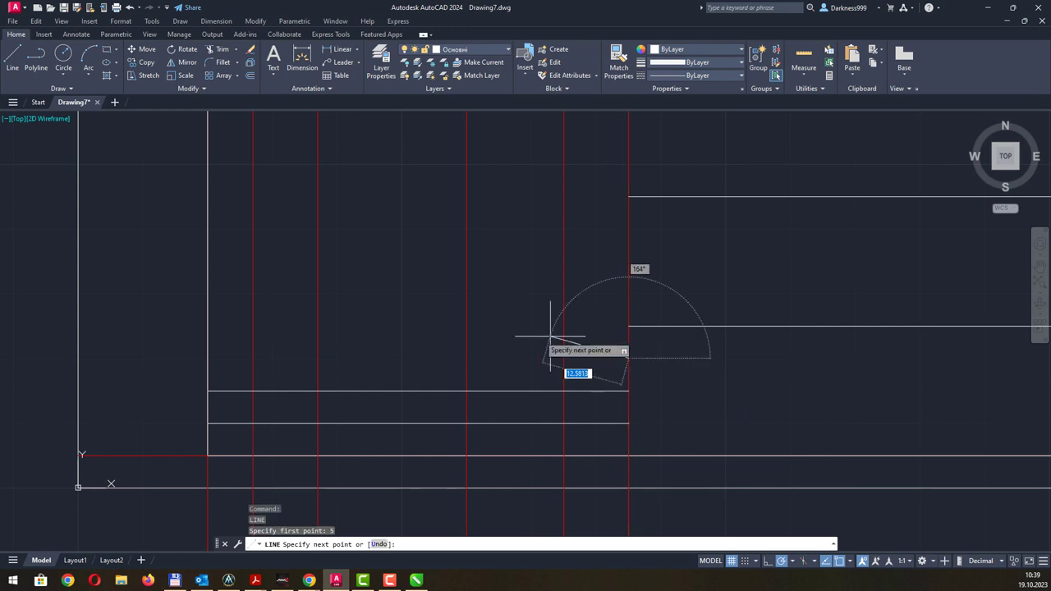
{"action": "left_click", "coordinate": [210, 358]}
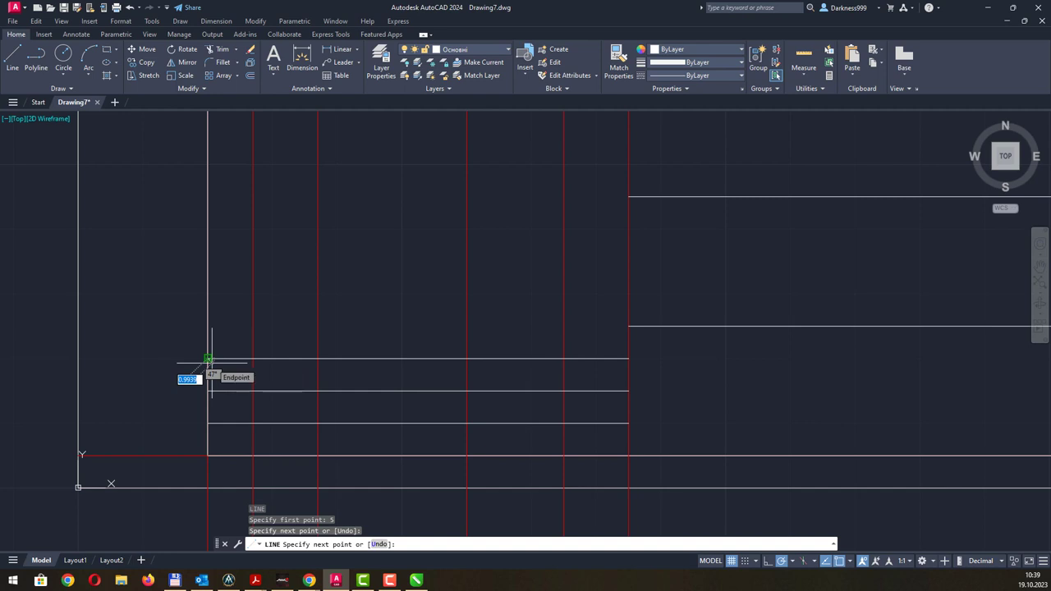
{"action": "key", "text": "Return"}
{"action": "key", "text": "Return"}
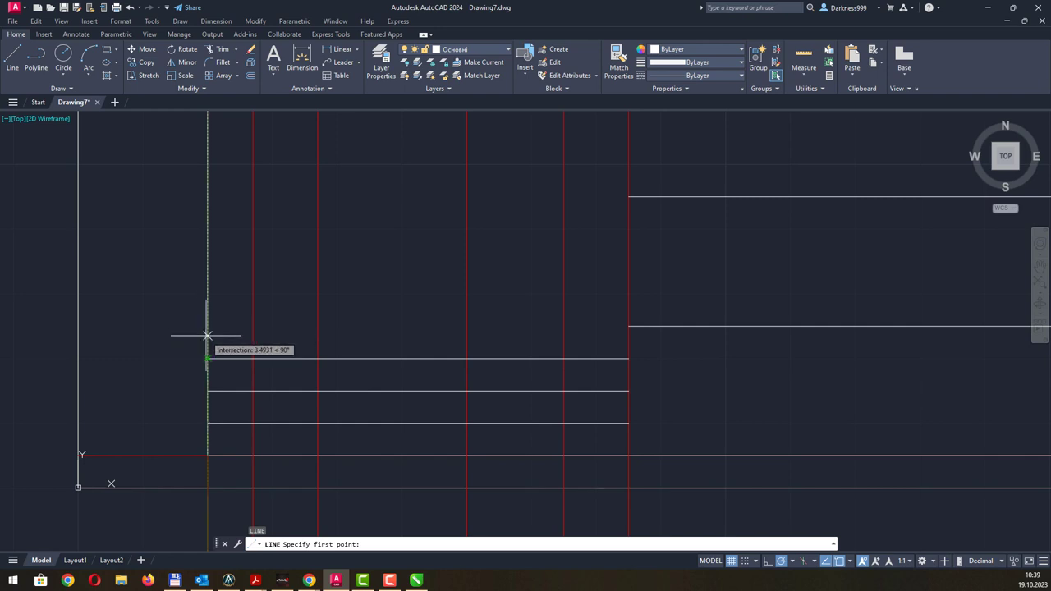
- Try further row lines 5 units up, then select the topmost new row line
{"action": "type", "text": "5"}
{"action": "key", "text": "Return"}
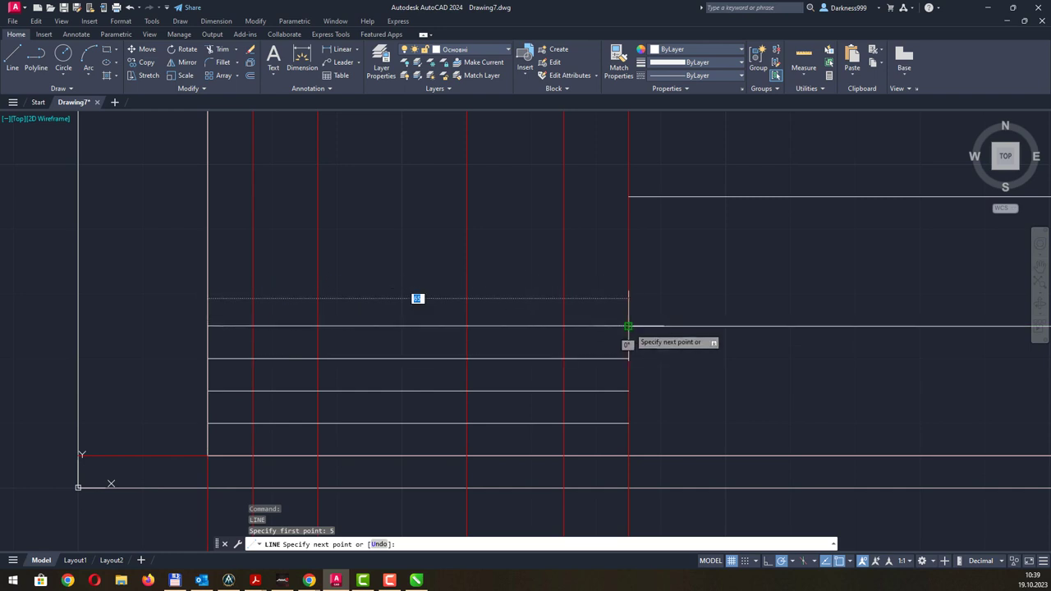
{"action": "key", "text": "Escape"}
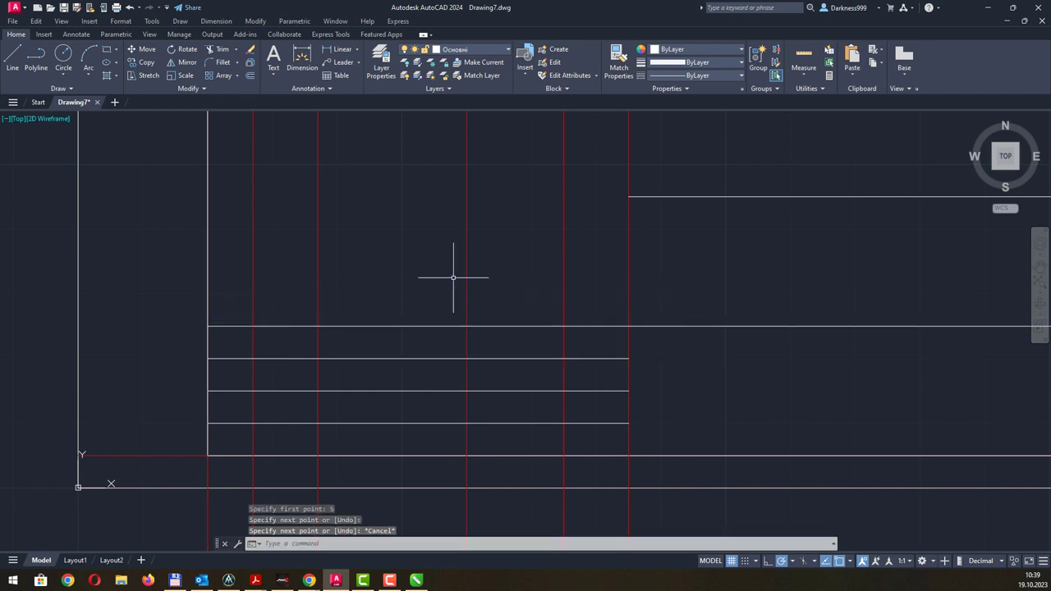
{"action": "key", "text": "Return"}
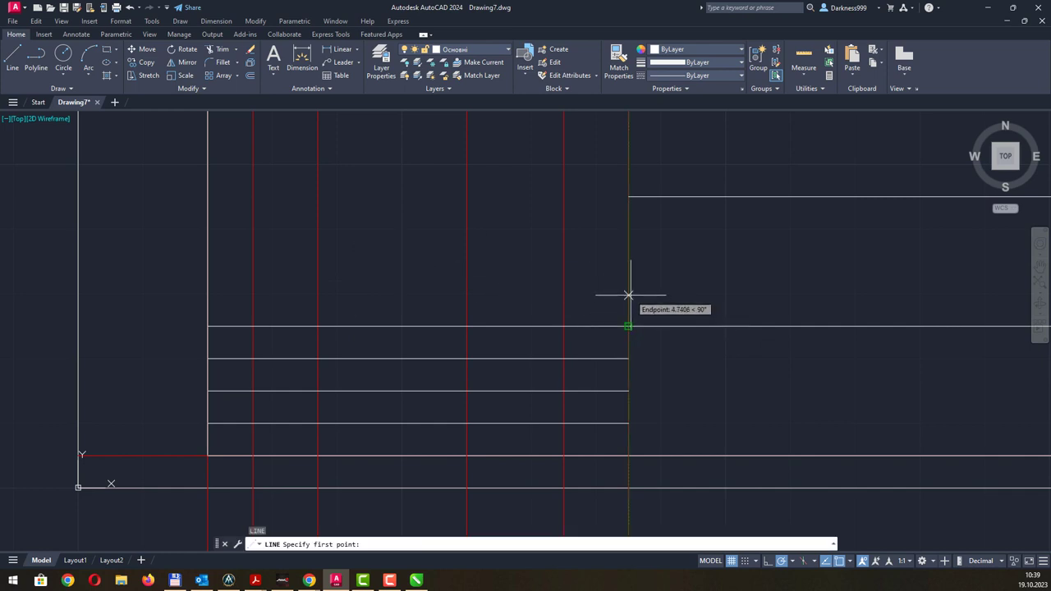
{"action": "type", "text": "5"}
{"action": "key", "text": "Return"}
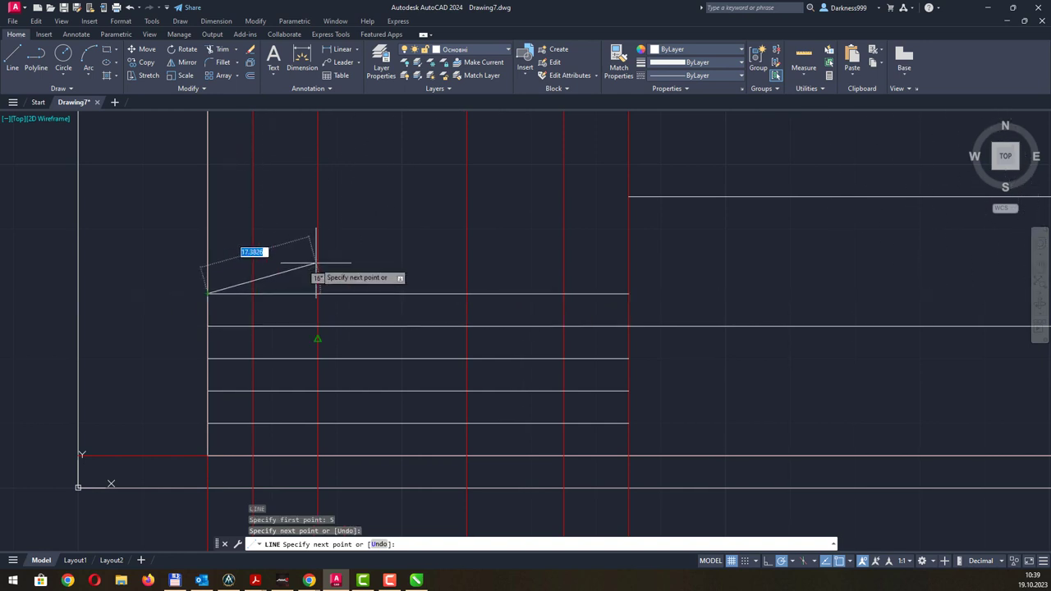
{"action": "key", "text": "Escape"}
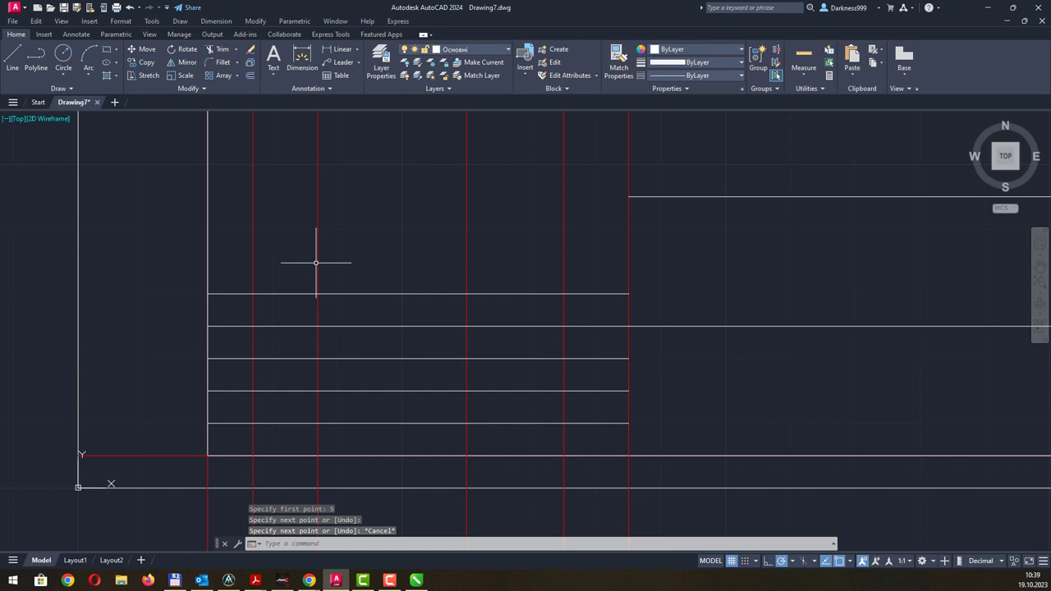
{"action": "left_click", "coordinate": [283, 293]}
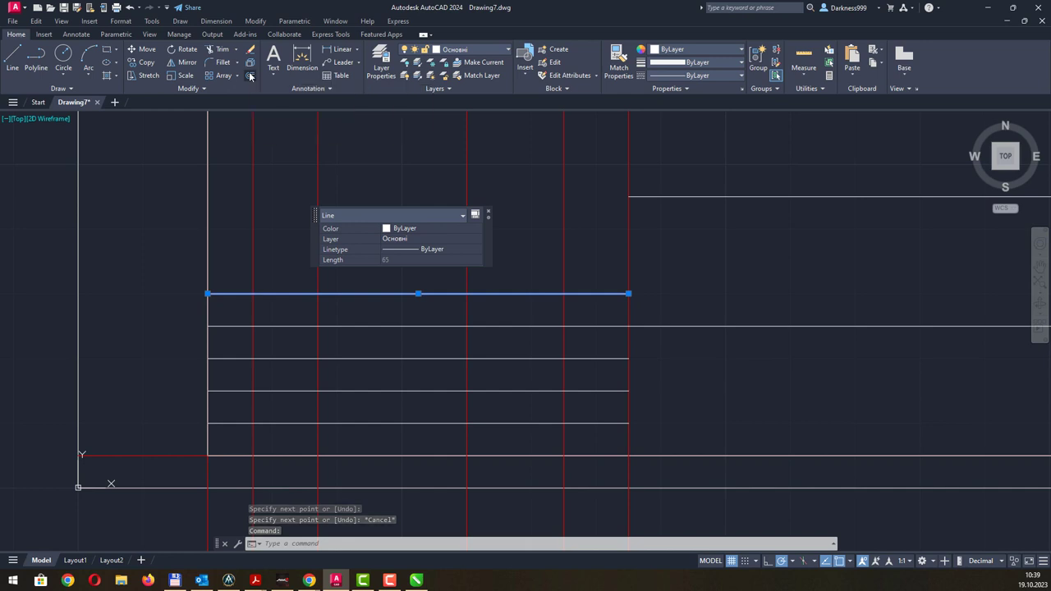
{"action": "left_click", "coordinate": [249, 74]}
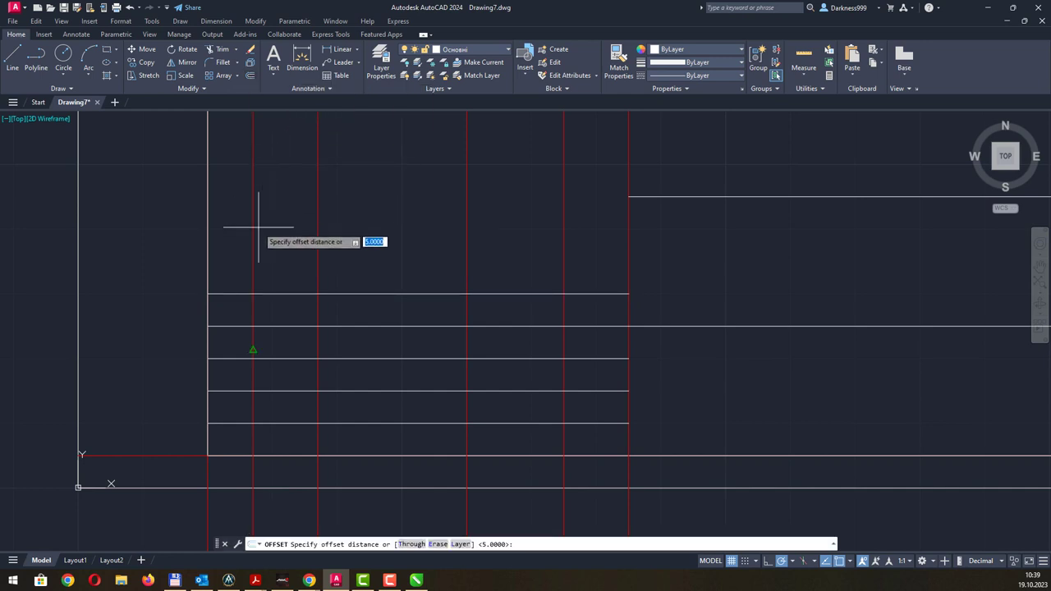
{"action": "type", "text": "5"}
{"action": "key", "text": "Return"}
{"action": "left_click", "coordinate": [232, 293]}
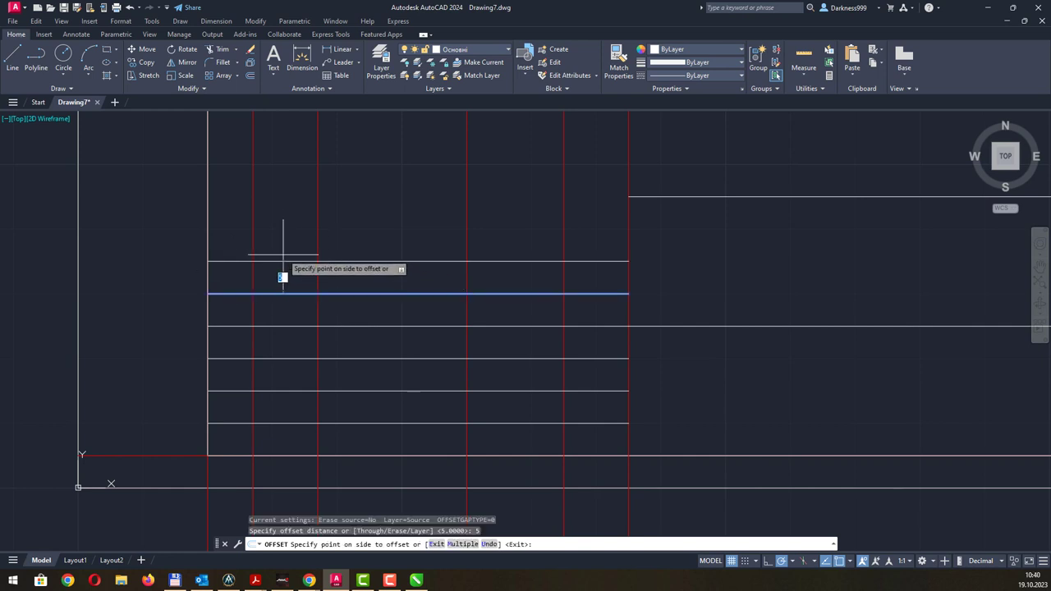
{"action": "key", "text": "Return"}
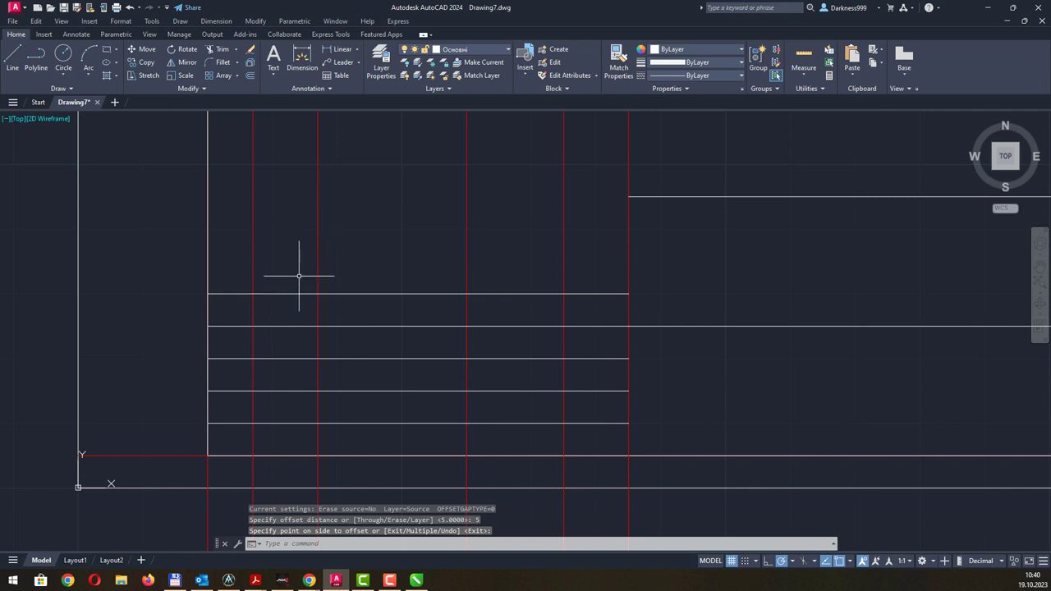
{"action": "left_click", "coordinate": [284, 295]}
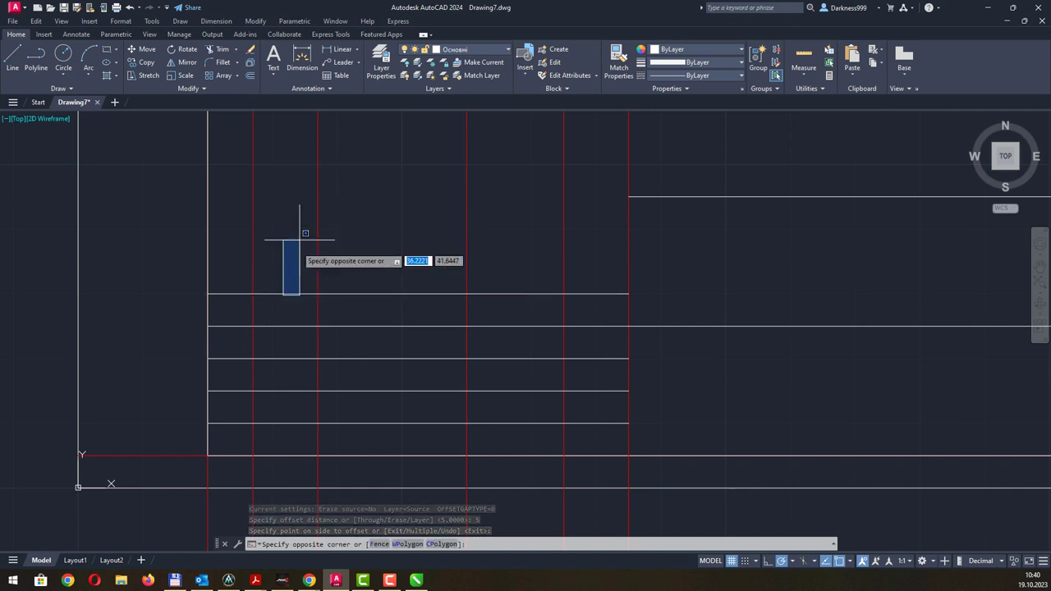
{"action": "key", "text": "Escape"}
{"action": "left_click", "coordinate": [283, 280]}
{"action": "left_click", "coordinate": [277, 306]}
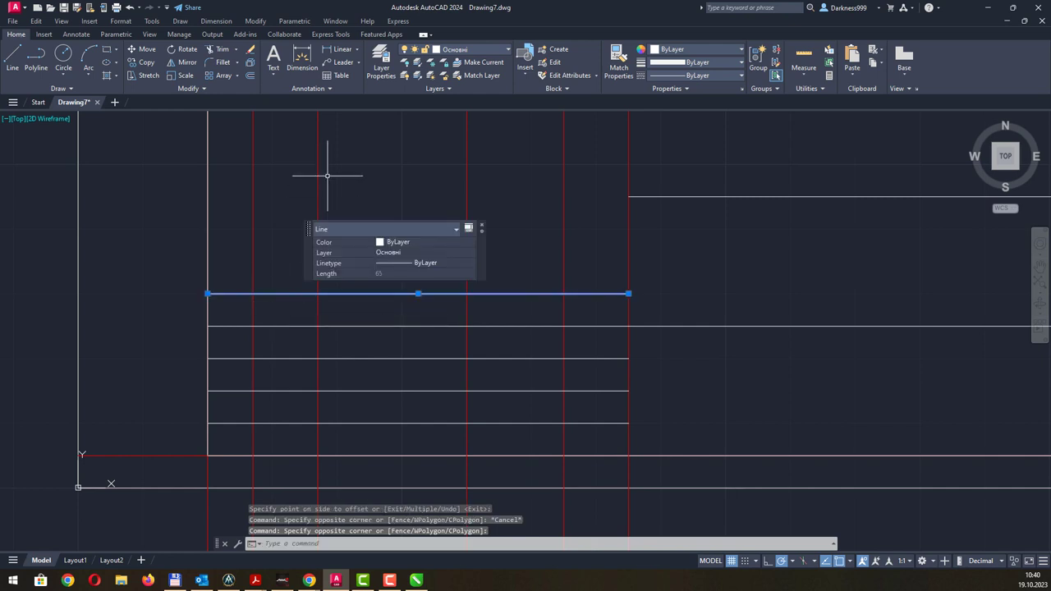
{"action": "left_click", "coordinate": [250, 75]}
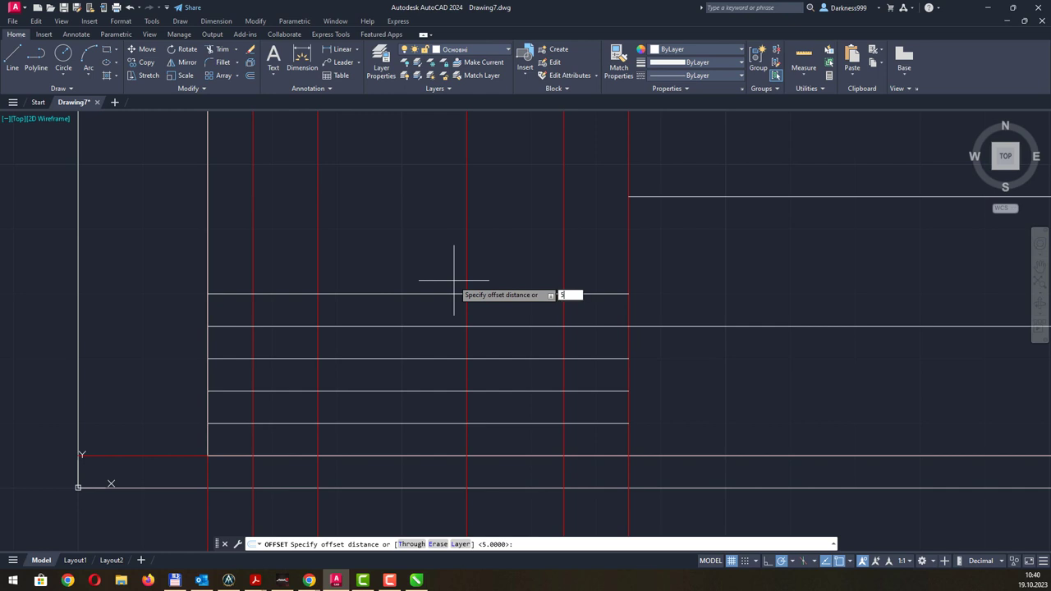
{"action": "key", "text": "Return"}
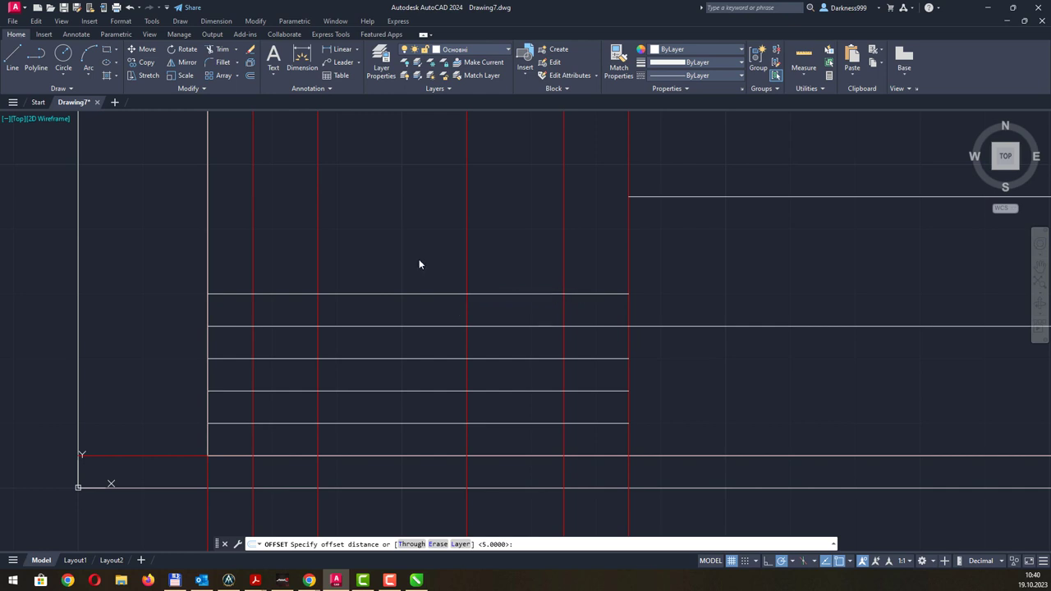
{"action": "left_click", "coordinate": [453, 293]}
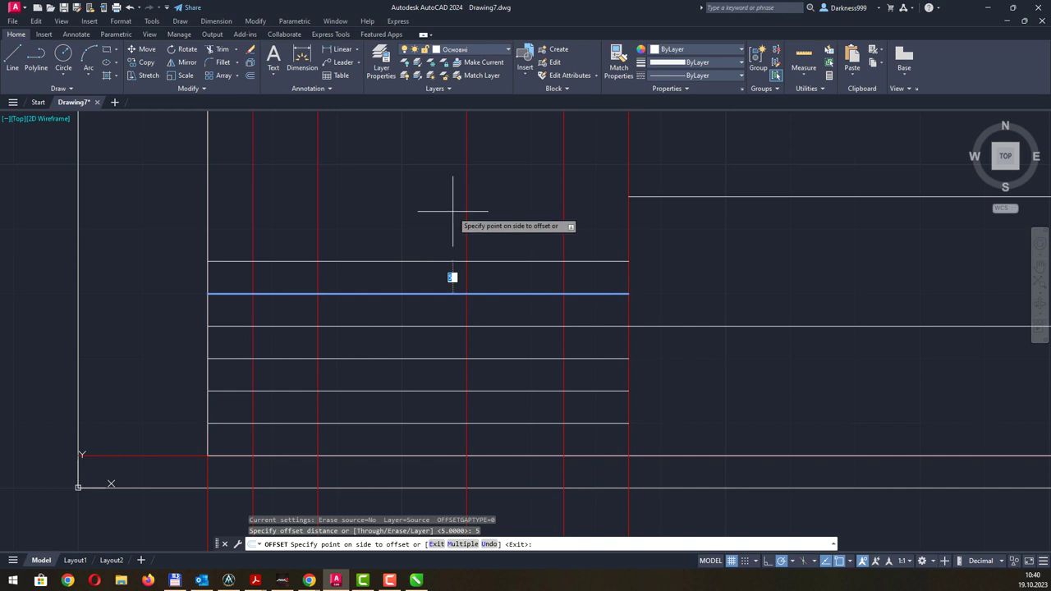
{"action": "key", "text": "Escape"}
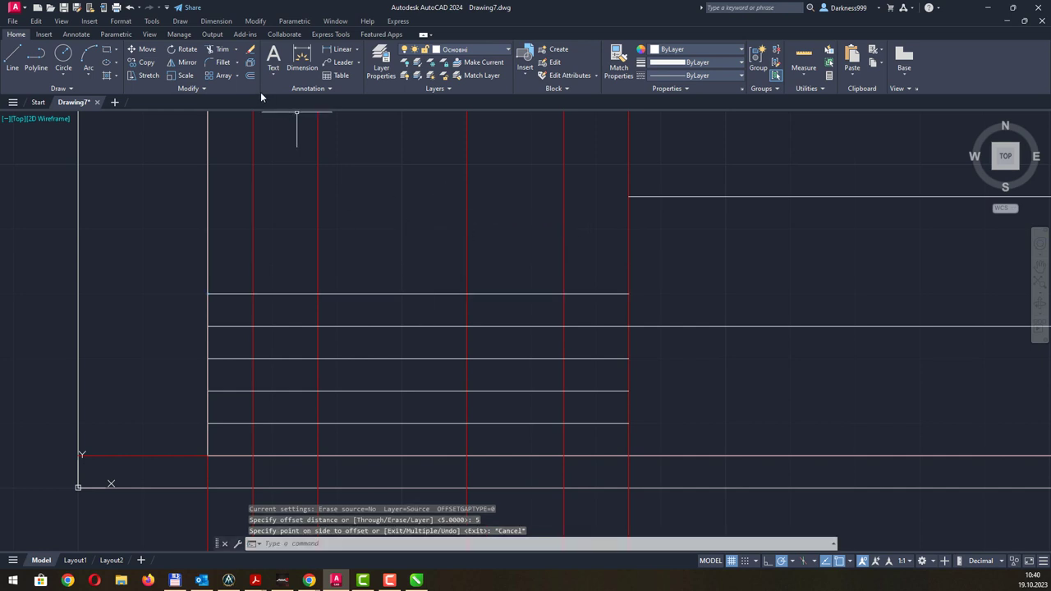
{"action": "left_click", "coordinate": [251, 73]}
{"action": "left_click", "coordinate": [412, 293]}
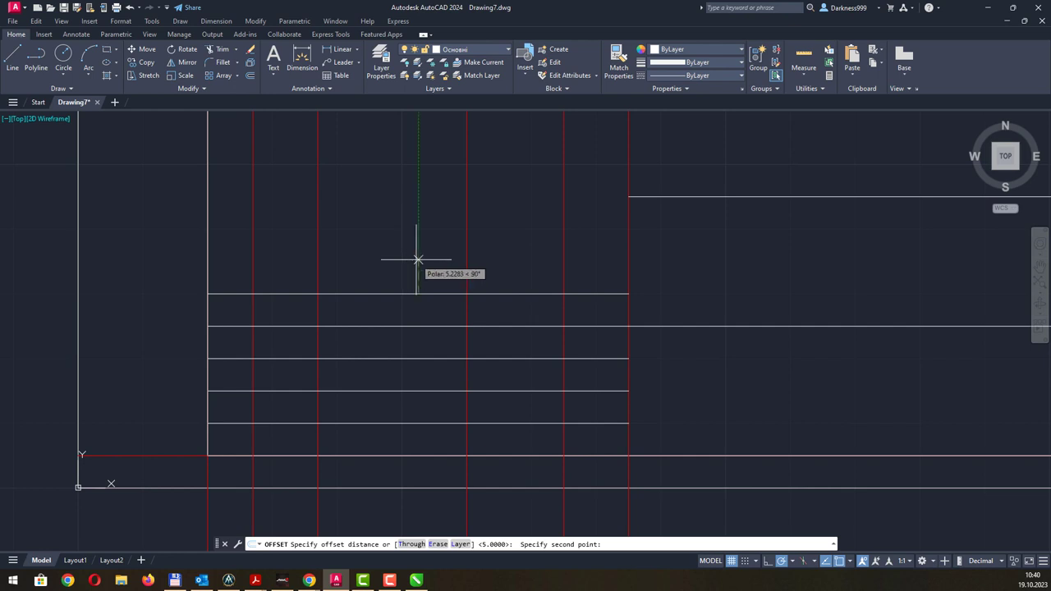
{"action": "type", "text": "5"}
{"action": "key", "text": "Return"}
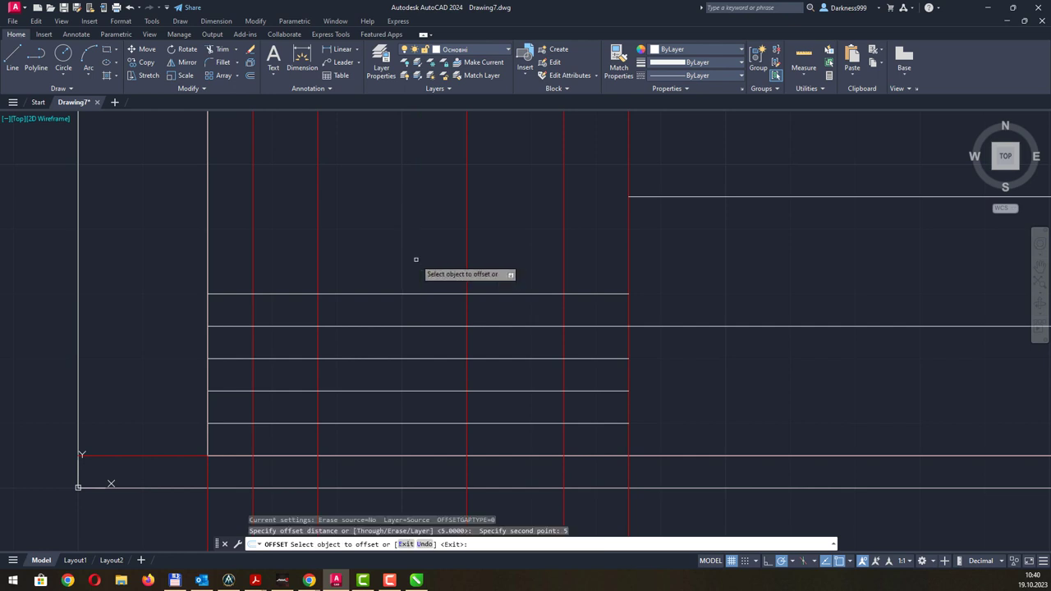
{"action": "key", "text": "Escape"}
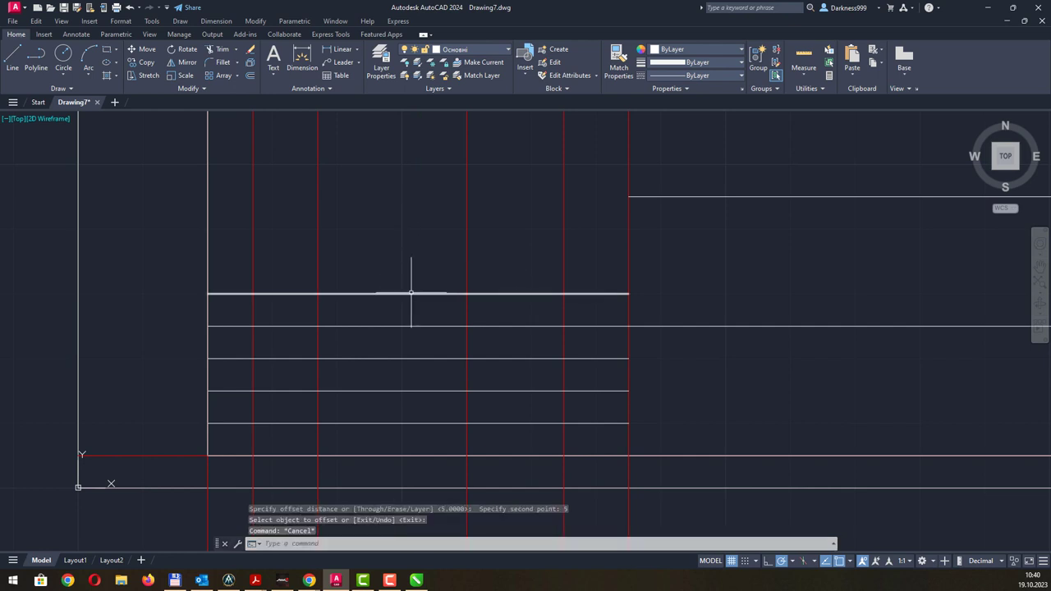
- Offset the top row line upward by 5 three times, stacking new rows
{"action": "left_click", "coordinate": [411, 293]}
{"action": "key", "text": "Return"}
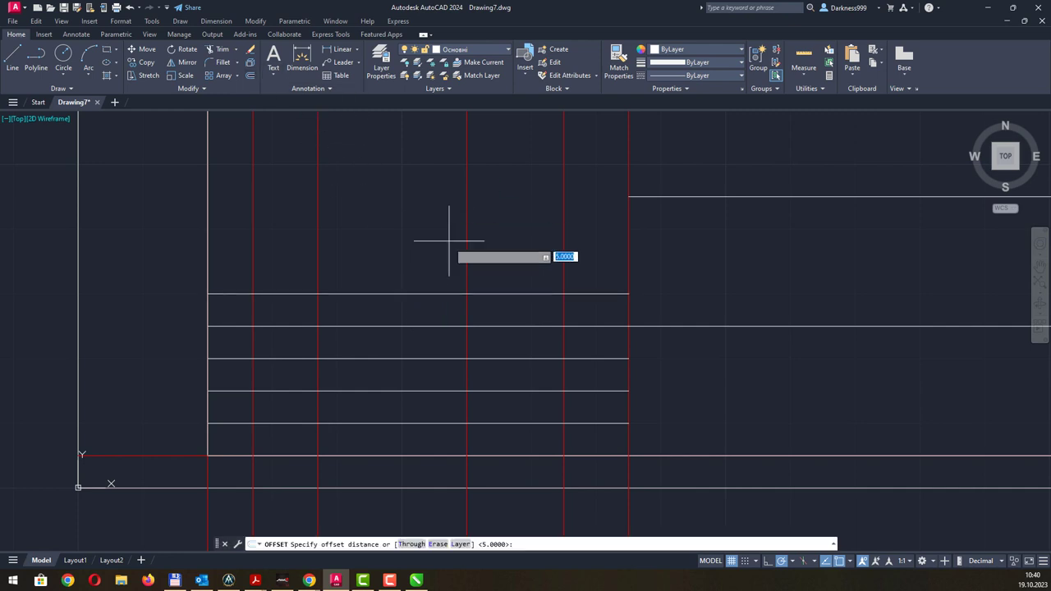
{"action": "type", "text": "5"}
{"action": "key", "text": "Return"}
{"action": "left_click", "coordinate": [423, 293]}
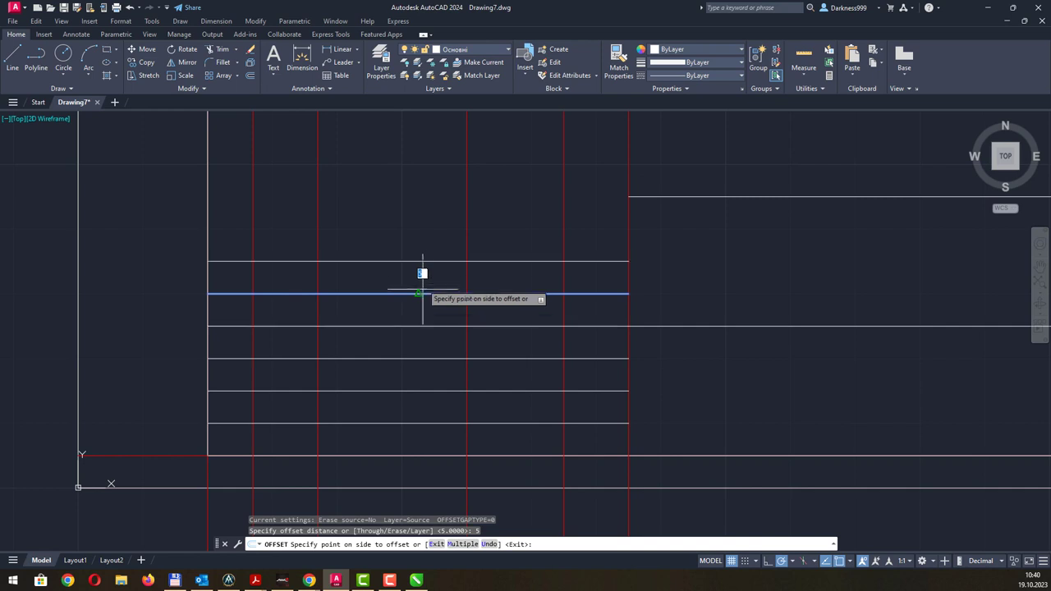
{"action": "left_click", "coordinate": [428, 261]}
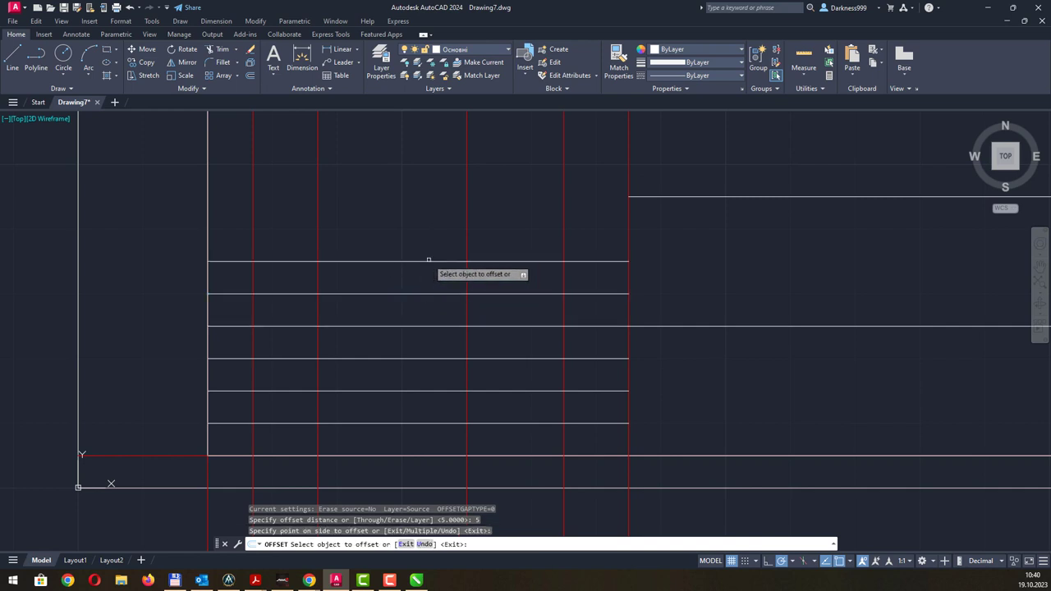
{"action": "left_click", "coordinate": [427, 261]}
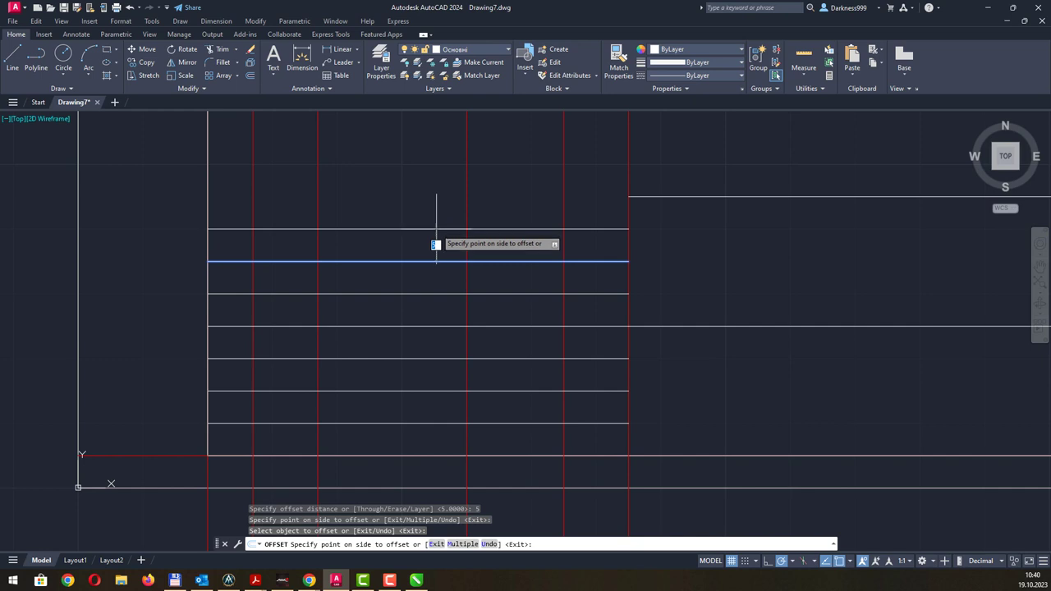
{"action": "left_click", "coordinate": [436, 226]}
{"action": "left_click", "coordinate": [435, 228]}
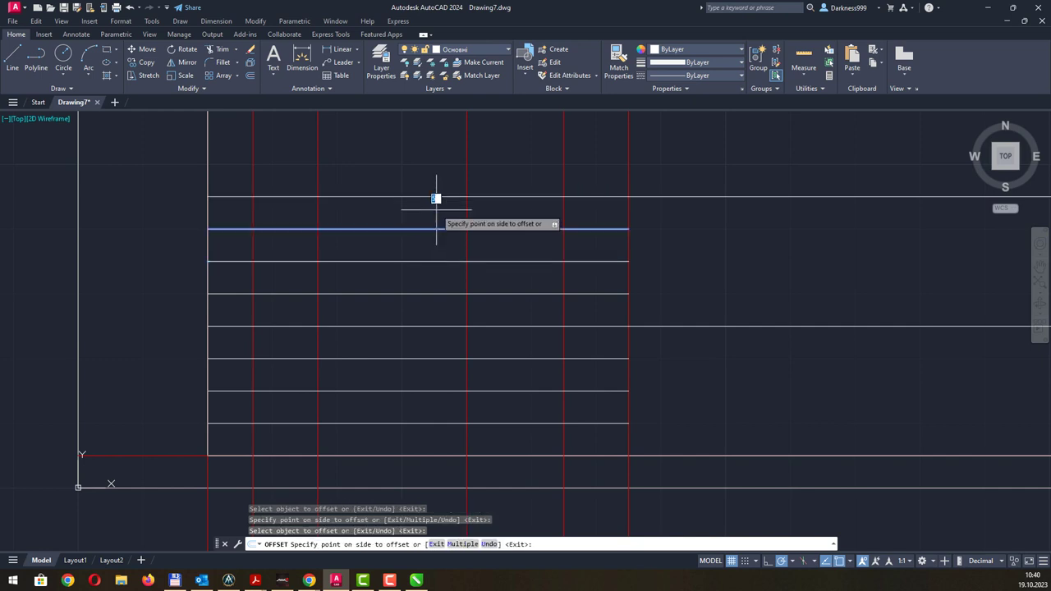
{"action": "left_click", "coordinate": [436, 197]}
- Offset two more row lines 5 units up to reach the top edge, then exit Offset
{"action": "left_click", "coordinate": [436, 197]}
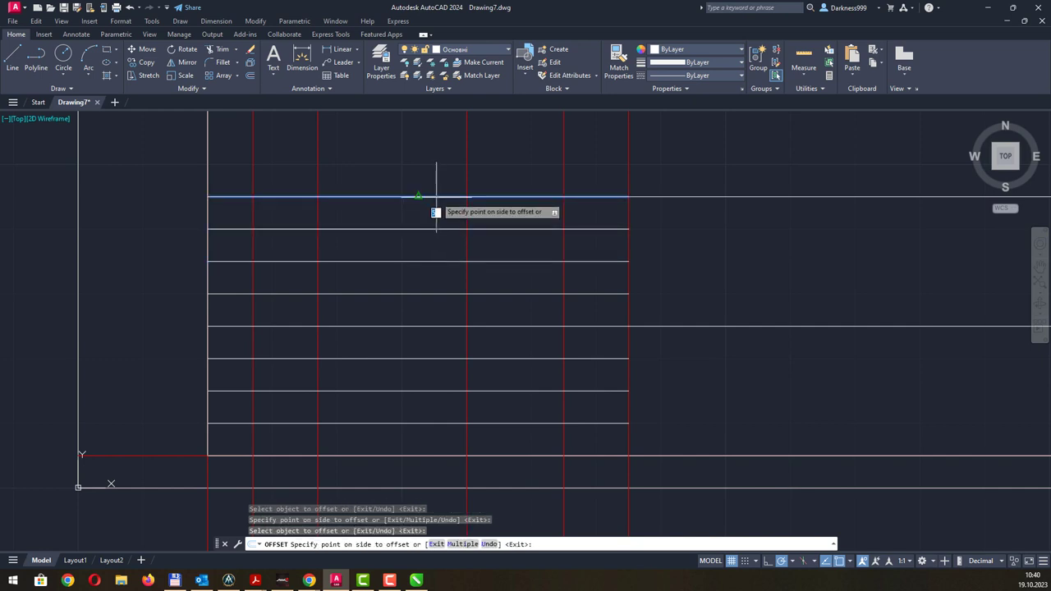
{"action": "left_click", "coordinate": [433, 161]}
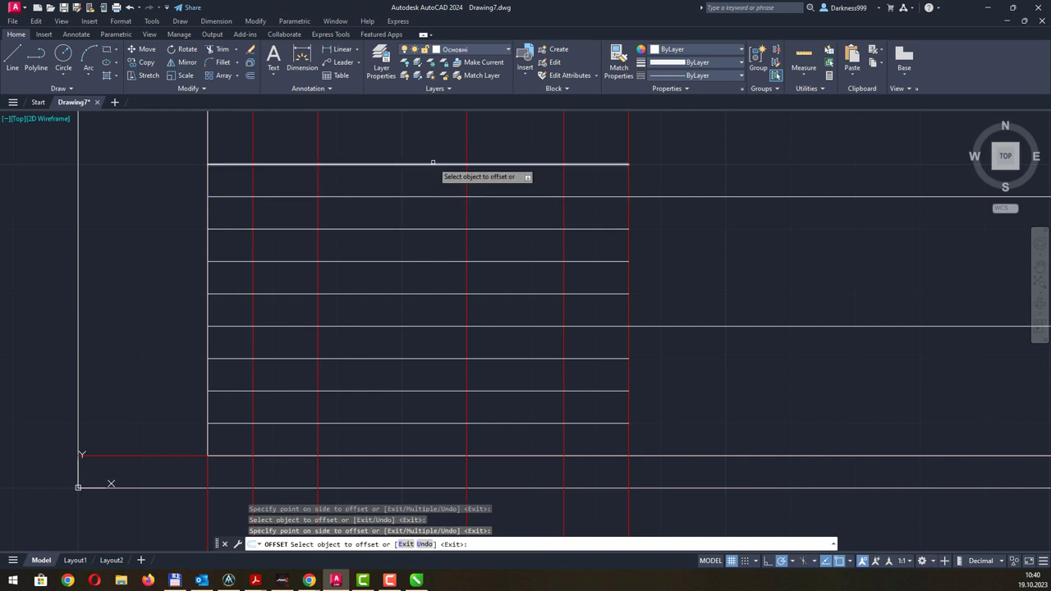
{"action": "left_click", "coordinate": [433, 163]}
{"action": "middle_click_drag", "start_coordinate": [446, 131], "coordinate": [426, 229]}
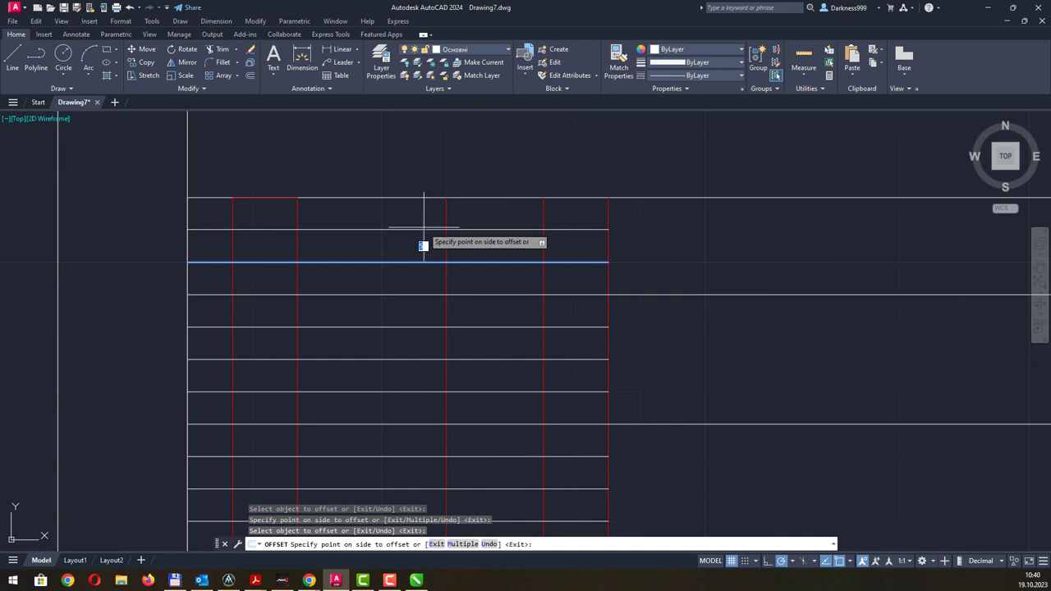
{"action": "left_click", "coordinate": [422, 228]}
{"action": "right_click", "coordinate": [418, 215]}
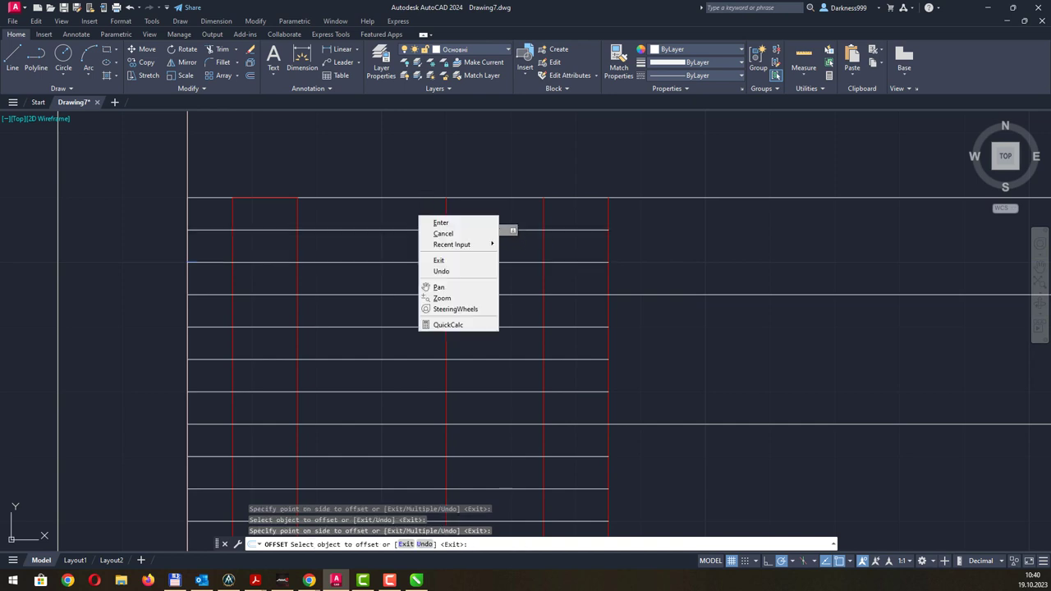
{"action": "left_click", "coordinate": [440, 222]}
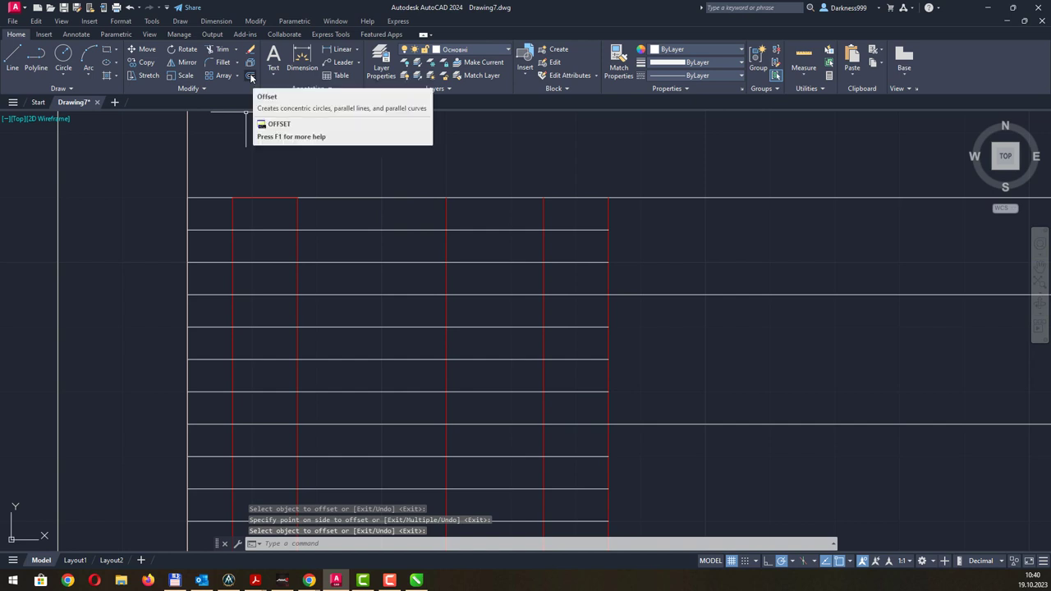
{"action": "mouse_move", "coordinate": [250, 75]}
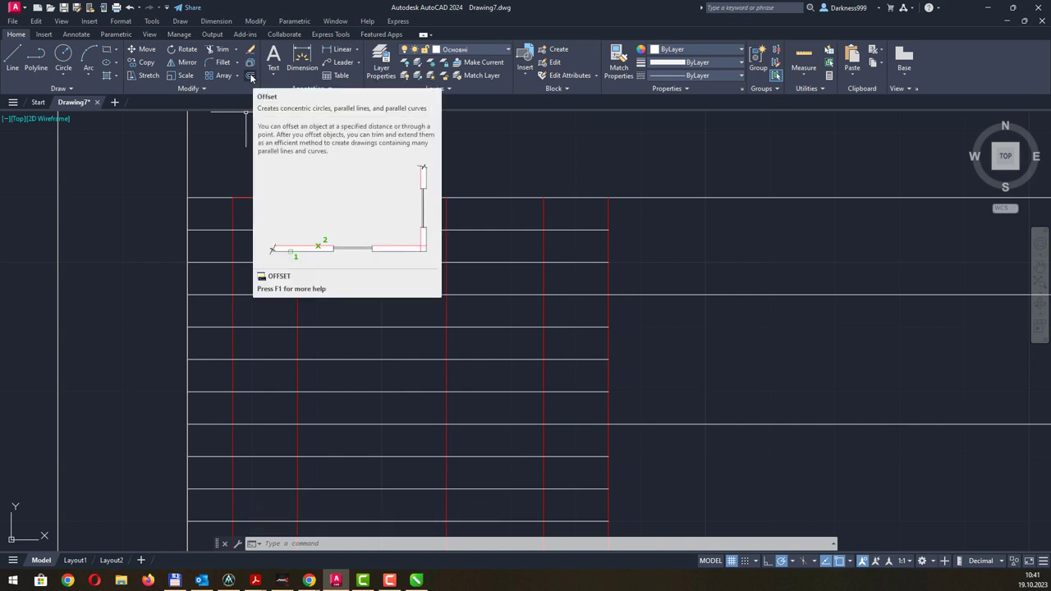
{"action": "key", "text": "Escape"}
{"action": "key", "text": "Escape"}
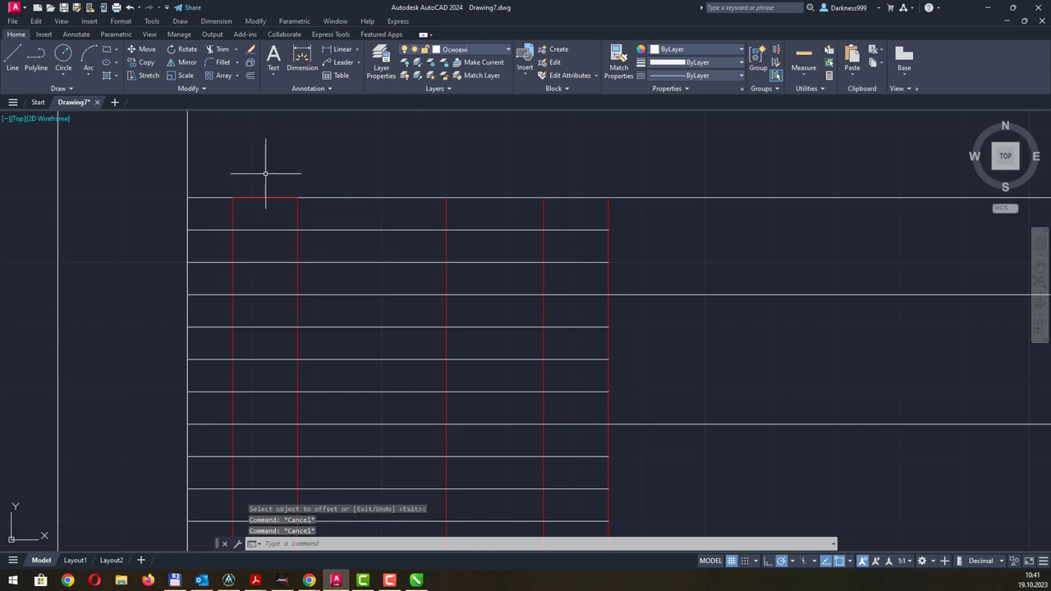
- Zoom out and pan the whole title block to the centre of the view
{"action": "scroll", "coordinate": [365, 190], "scroll_direction": "down", "scroll_amount": 2}
{"action": "scroll", "coordinate": [365, 191], "scroll_direction": "down", "scroll_amount": 1}
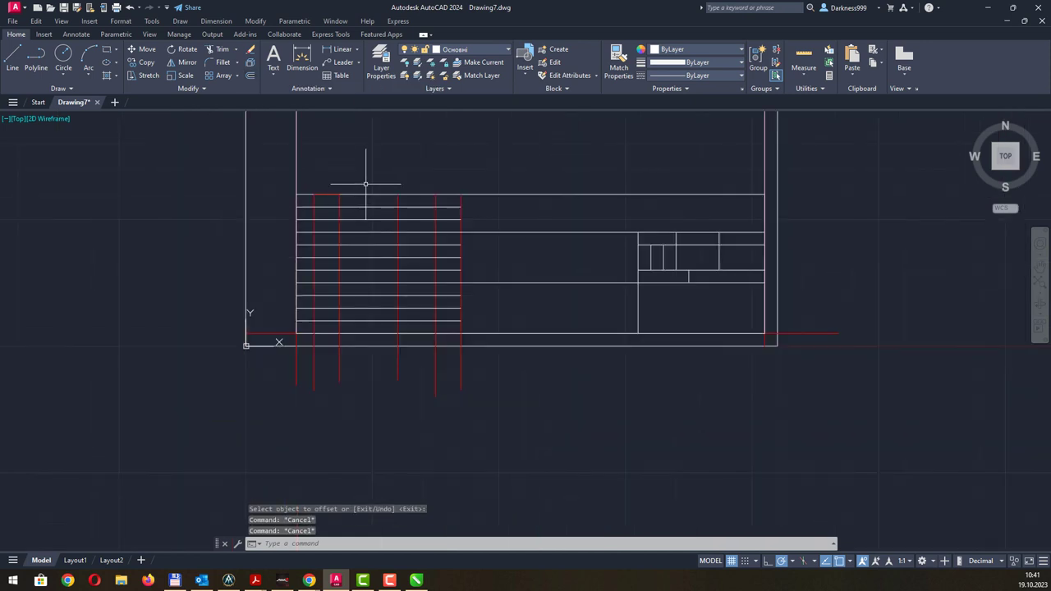
{"action": "middle_click_drag", "start_coordinate": [366, 167], "coordinate": [363, 211]}
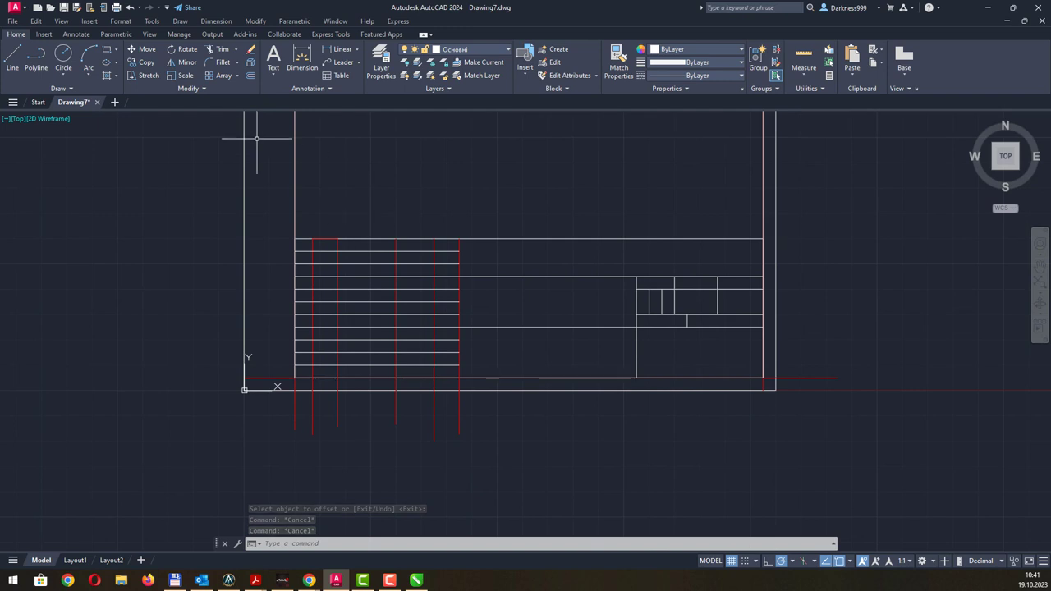
{"action": "left_click", "coordinate": [237, 76]}
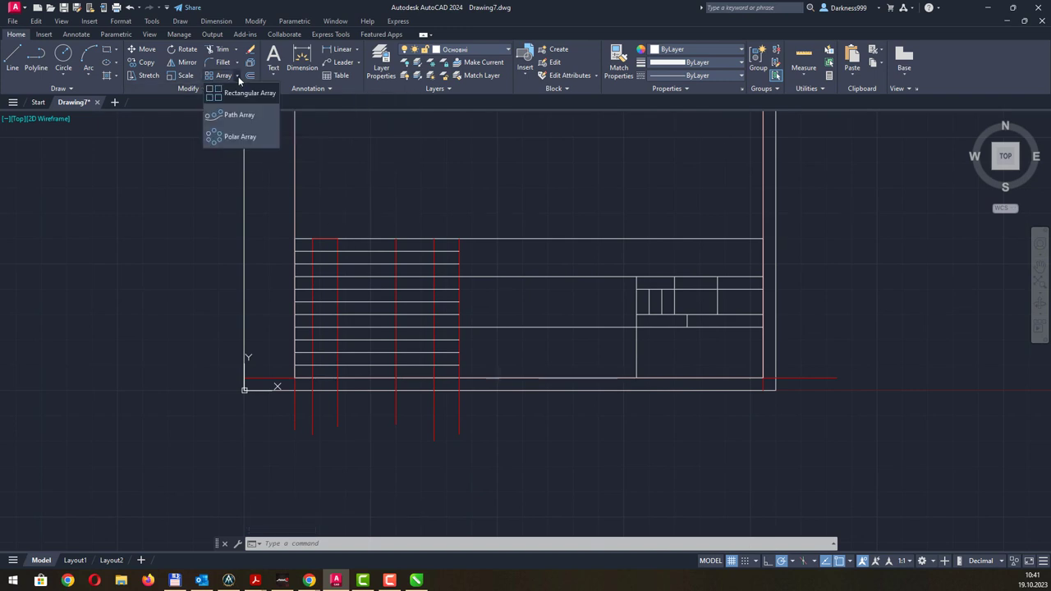
{"action": "left_click", "coordinate": [238, 78]}
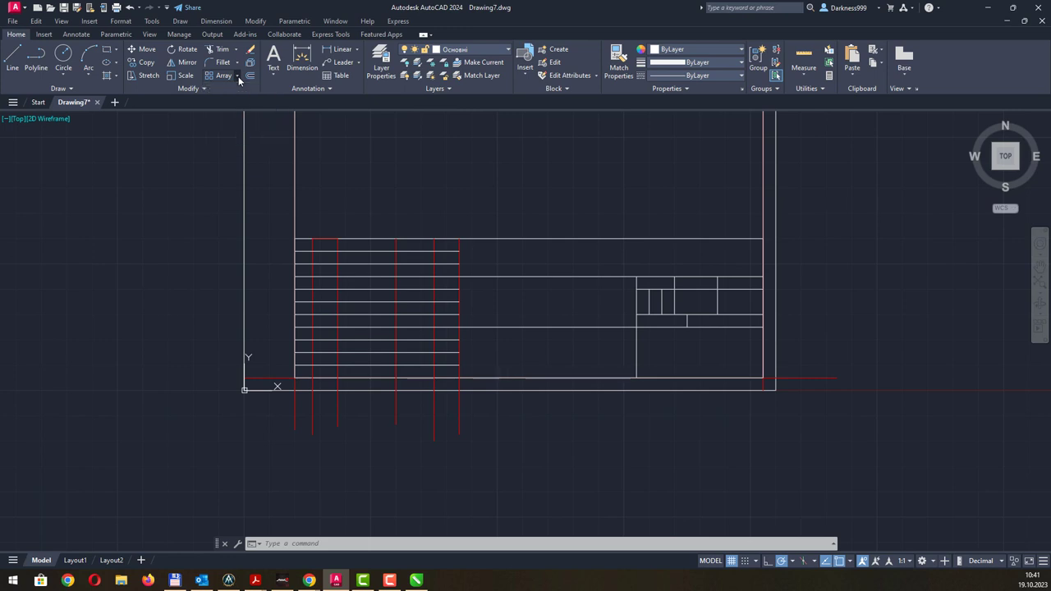
{"action": "middle_click_drag", "start_coordinate": [246, 237], "coordinate": [399, 296]}
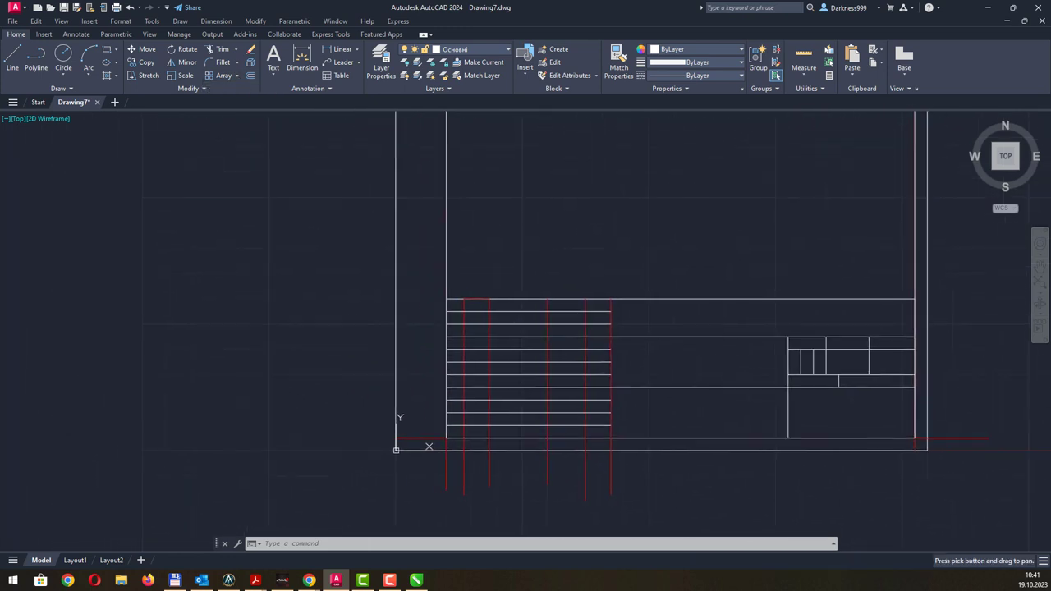
- Copy the top 65-unit row line to a spot left of the frame and select the copy
{"action": "left_click", "coordinate": [503, 310]}
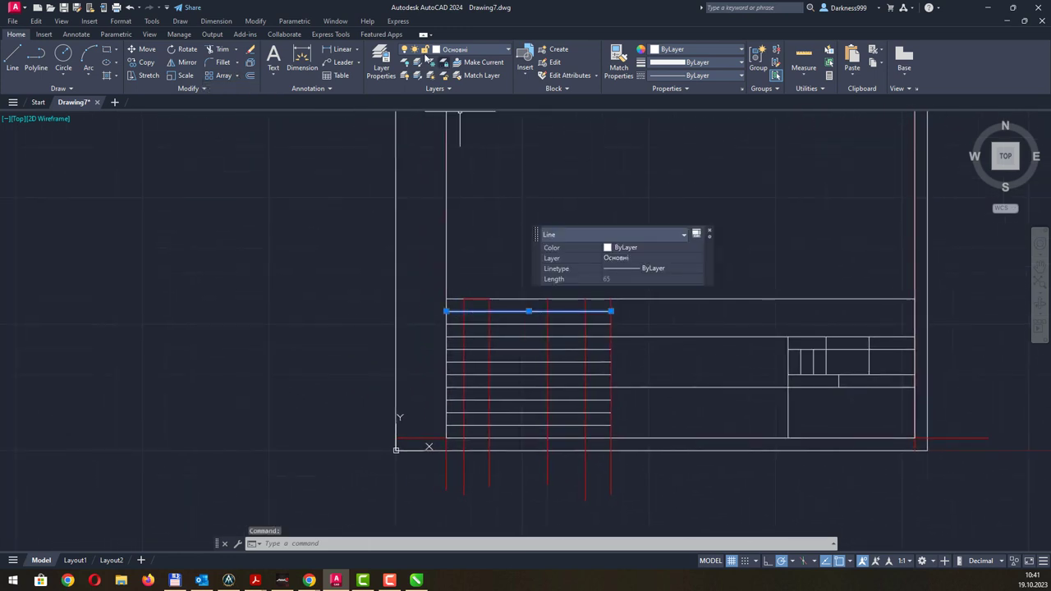
{"action": "left_click", "coordinate": [144, 64]}
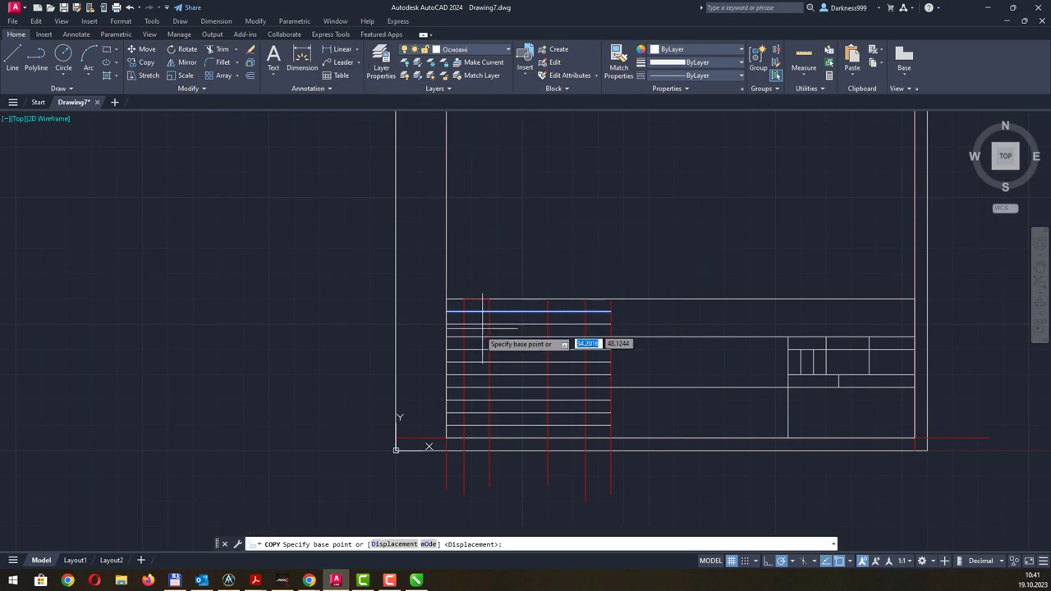
{"action": "left_click", "coordinate": [446, 310]}
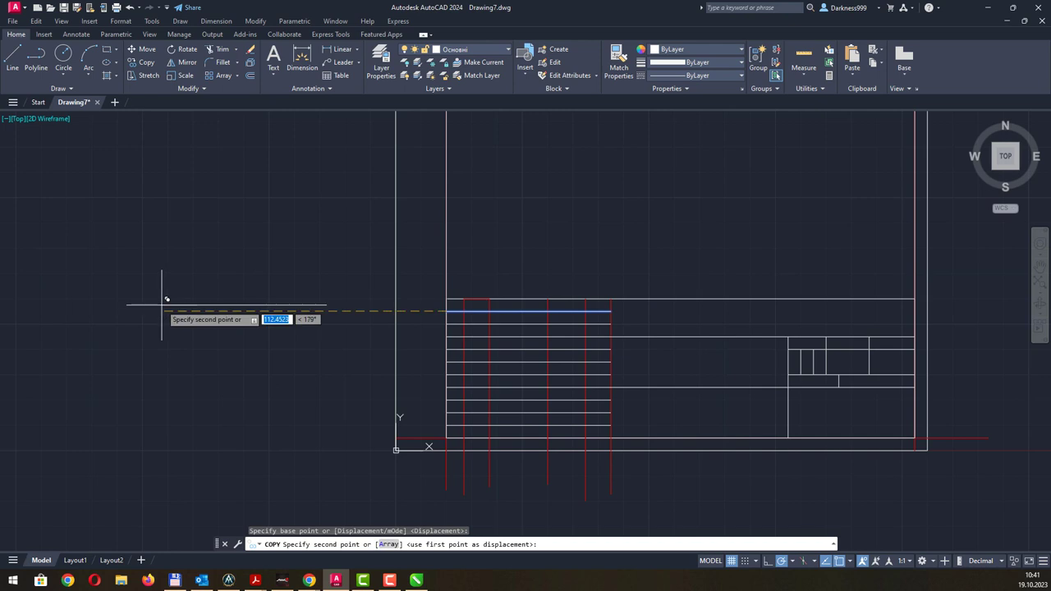
{"action": "key", "text": "Escape"}
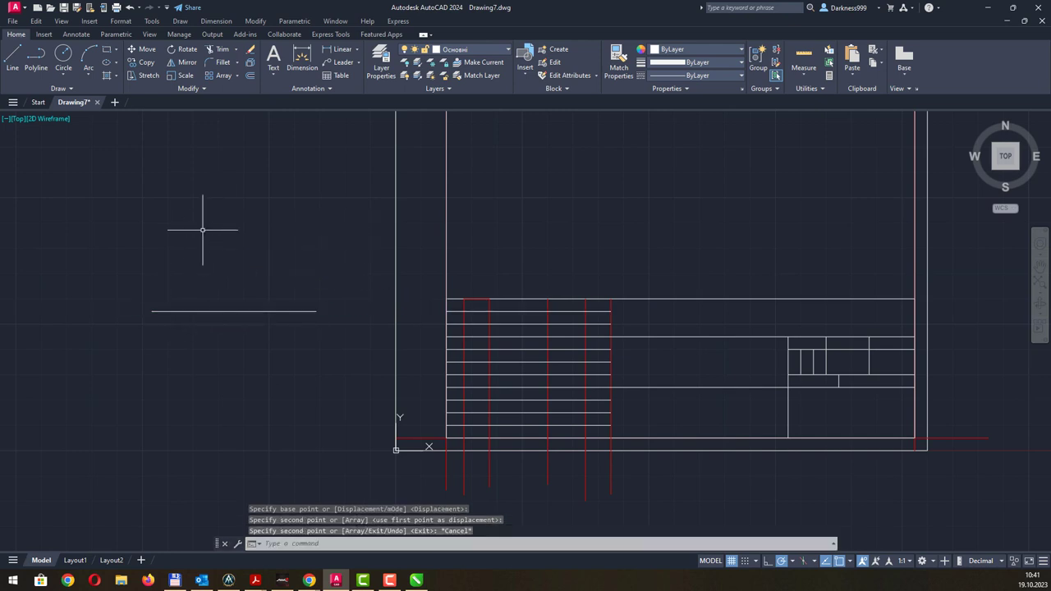
{"action": "left_click", "coordinate": [164, 310]}
- Array the copied line into 20 columns and 5 rows, then pan to inspect it
{"action": "left_click", "coordinate": [219, 75]}
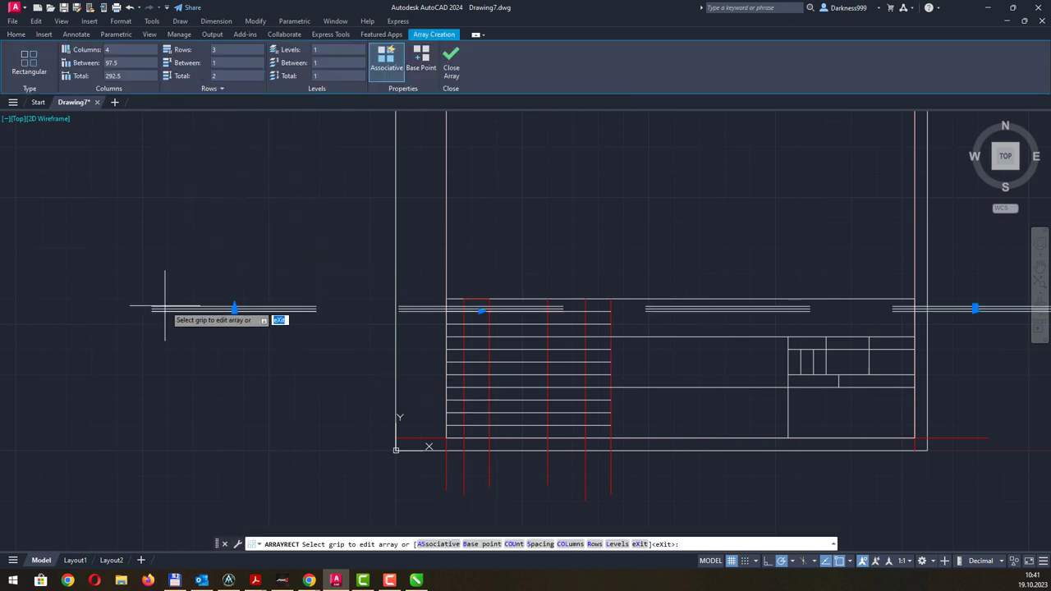
{"action": "scroll", "coordinate": [168, 307], "scroll_direction": "up", "scroll_amount": 4}
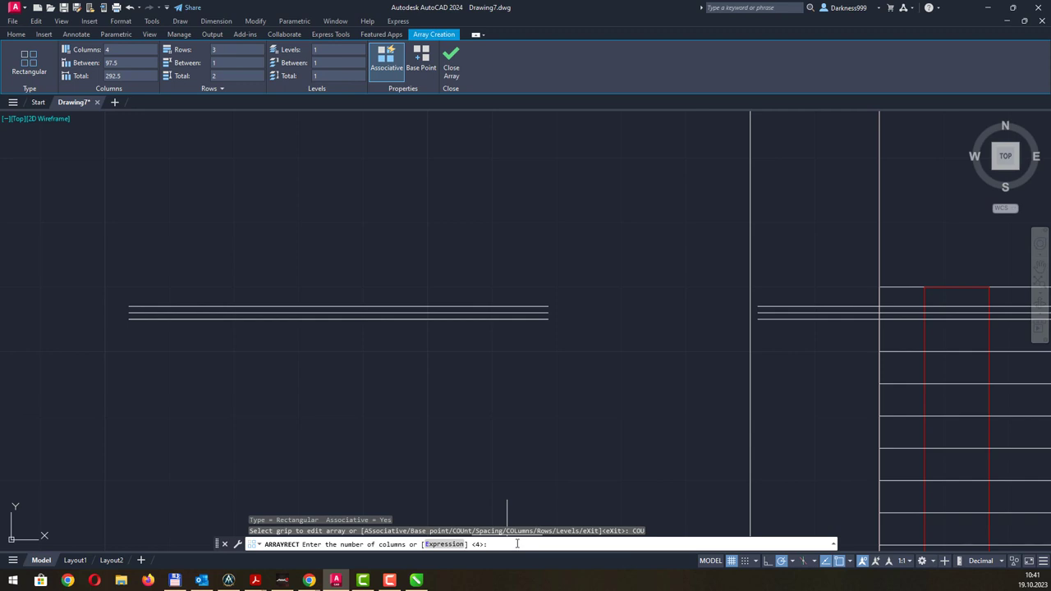
{"action": "type", "text": "20"}
{"action": "key", "text": "Return"}
{"action": "type", "text": "5"}
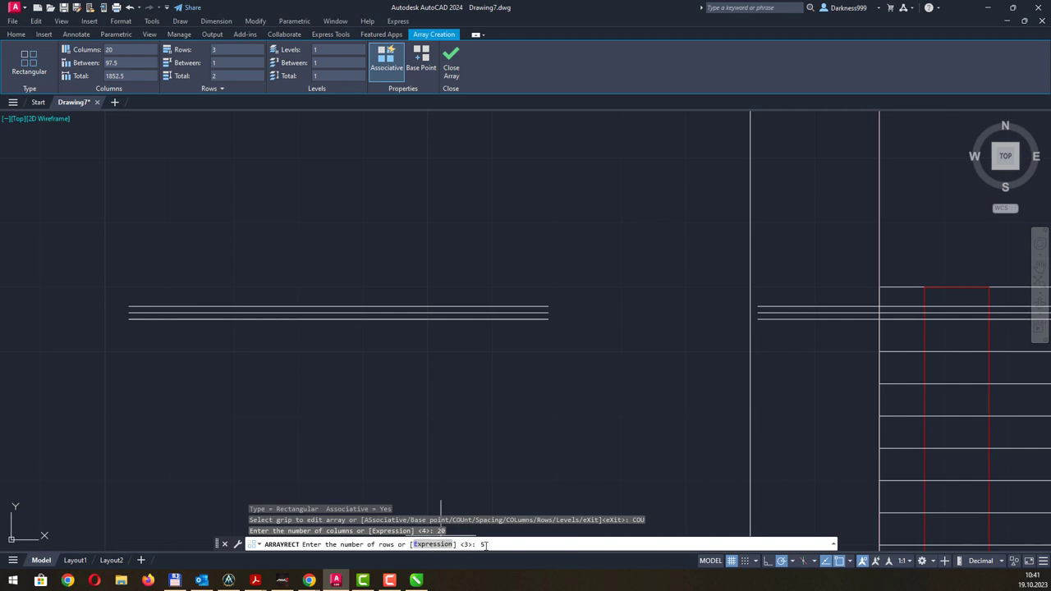
{"action": "key", "text": "Return"}
{"action": "key", "text": "Return"}
{"action": "scroll", "coordinate": [364, 297], "scroll_direction": "down", "scroll_amount": 2}
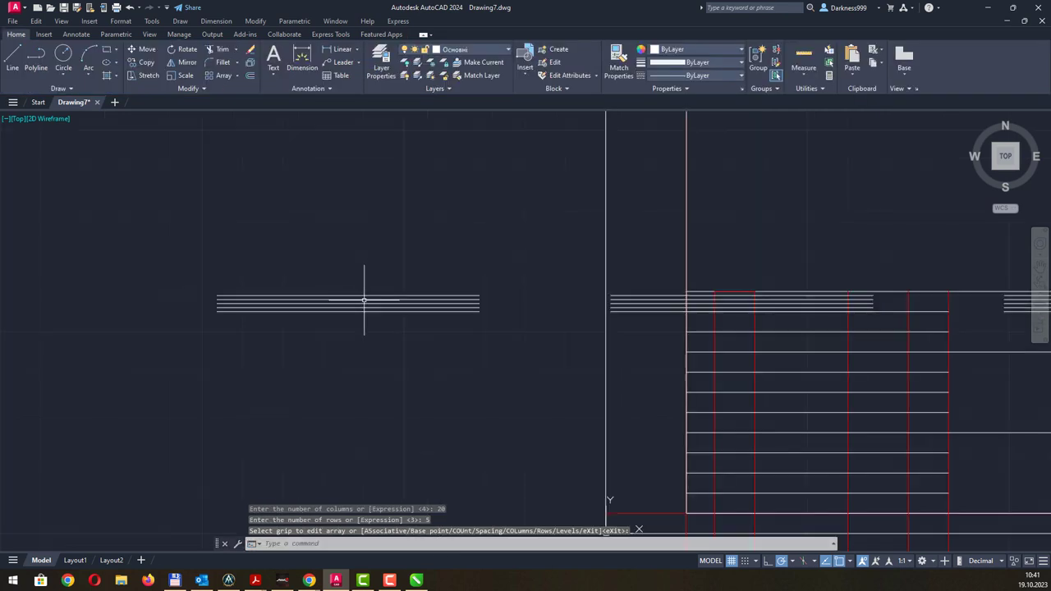
{"action": "scroll", "coordinate": [686, 291], "scroll_direction": "down", "scroll_amount": 2}
{"action": "scroll", "coordinate": [750, 276], "scroll_direction": "down", "scroll_amount": 2}
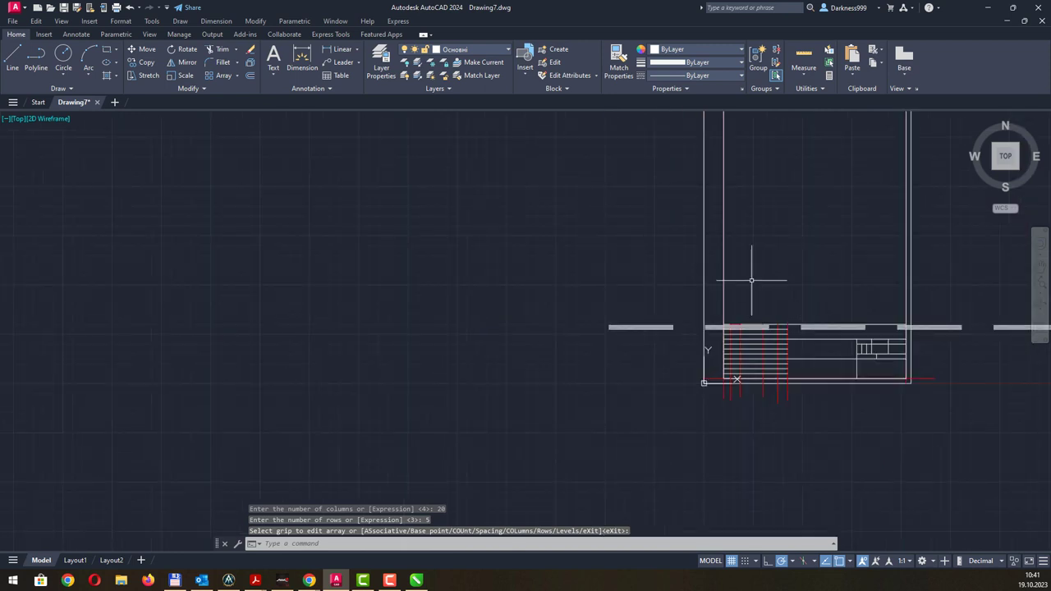
{"action": "middle_click_drag", "start_coordinate": [750, 277], "coordinate": [517, 304]}
{"action": "scroll", "coordinate": [516, 305], "scroll_direction": "down", "scroll_amount": 2}
{"action": "middle_click_drag", "start_coordinate": [650, 310], "coordinate": [560, 336]}
{"action": "scroll", "coordinate": [561, 336], "scroll_direction": "down", "scroll_amount": 3}
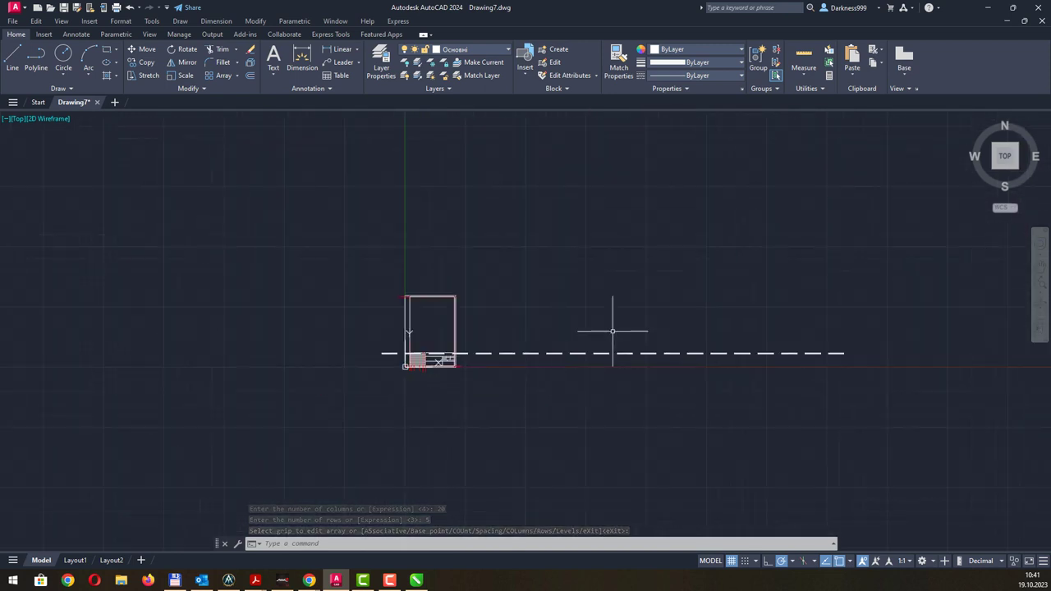
{"action": "scroll", "coordinate": [723, 348], "scroll_direction": "up", "scroll_amount": 4}
{"action": "scroll", "coordinate": [714, 353], "scroll_direction": "up", "scroll_amount": 1}
{"action": "scroll", "coordinate": [704, 358], "scroll_direction": "down", "scroll_amount": 3}
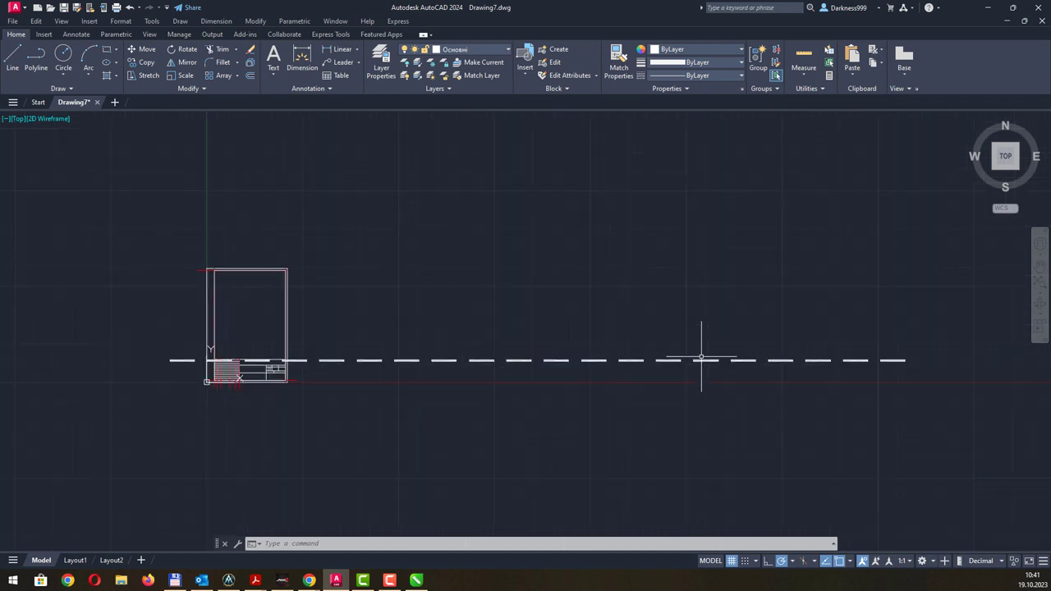
{"action": "scroll", "coordinate": [433, 298], "scroll_direction": "down", "scroll_amount": 2}
{"action": "middle_click_drag", "start_coordinate": [385, 296], "coordinate": [429, 348]}
{"action": "scroll", "coordinate": [425, 366], "scroll_direction": "up", "scroll_amount": 3}
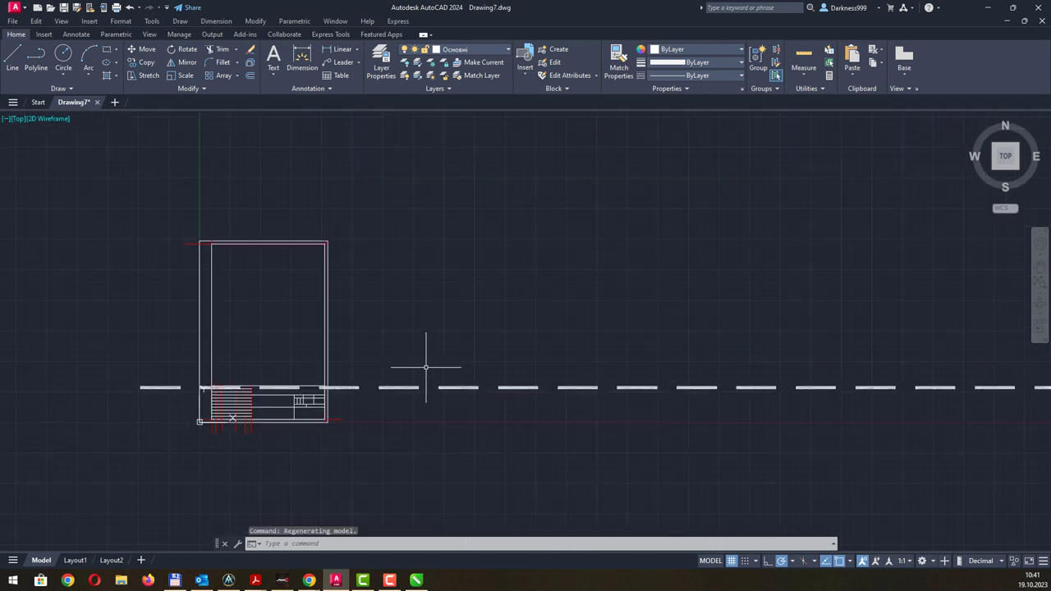
- Delete the long dashed line array and zoom back in on the title block
{"action": "left_click", "coordinate": [389, 386]}
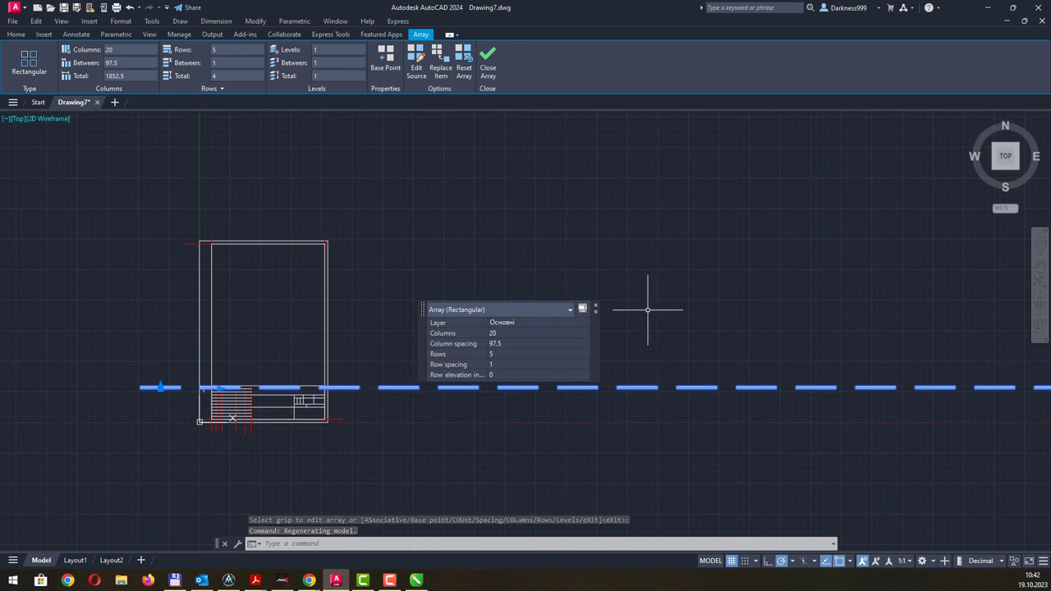
{"action": "key", "text": "Delete"}
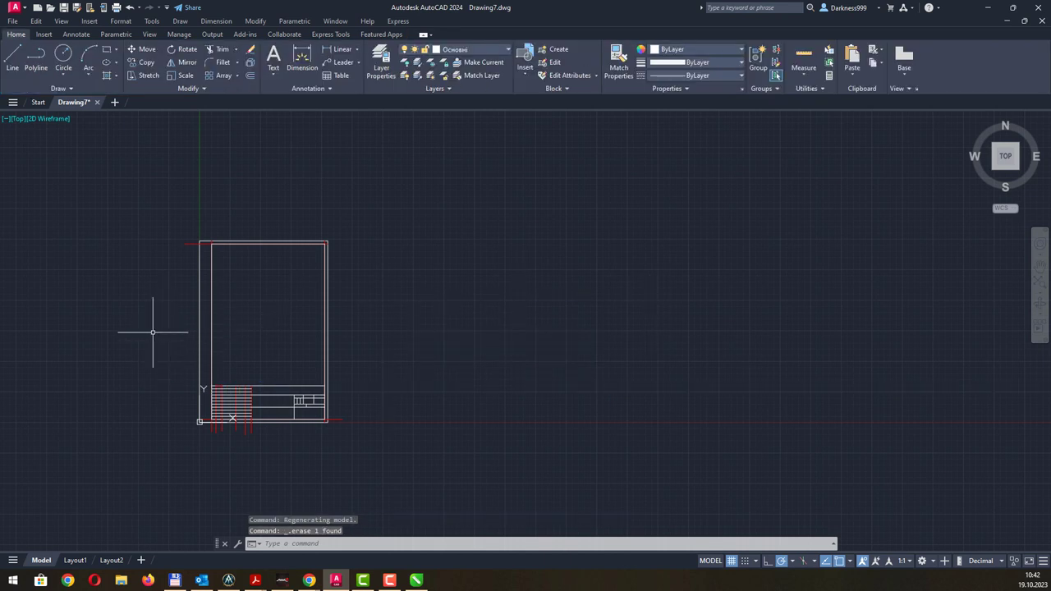
{"action": "scroll", "coordinate": [152, 333], "scroll_direction": "up", "scroll_amount": 3}
{"action": "middle_click_drag", "start_coordinate": [427, 353], "coordinate": [412, 247]}
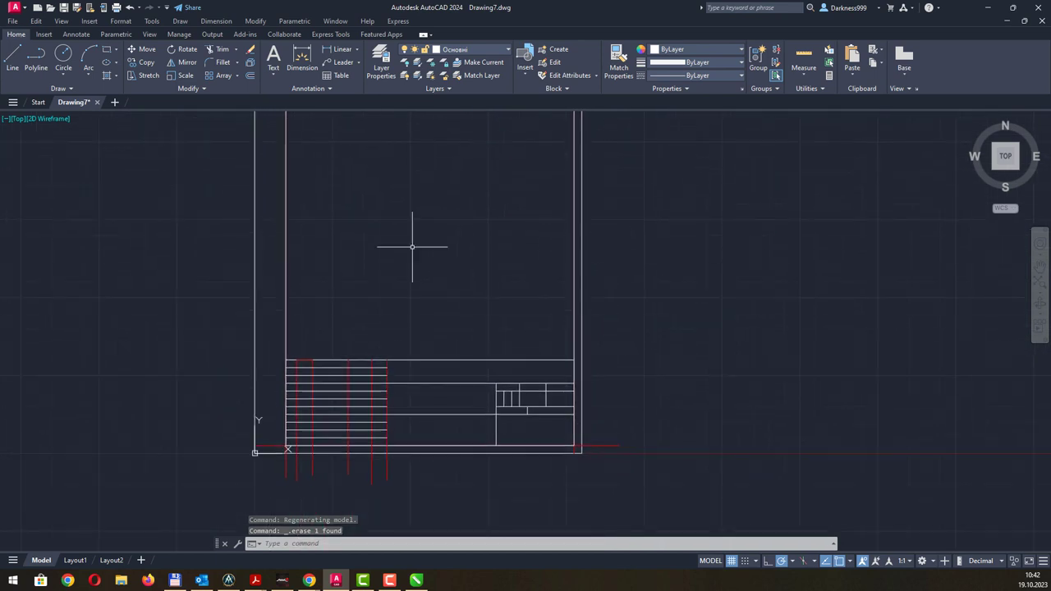
{"action": "left_click", "coordinate": [236, 75]}
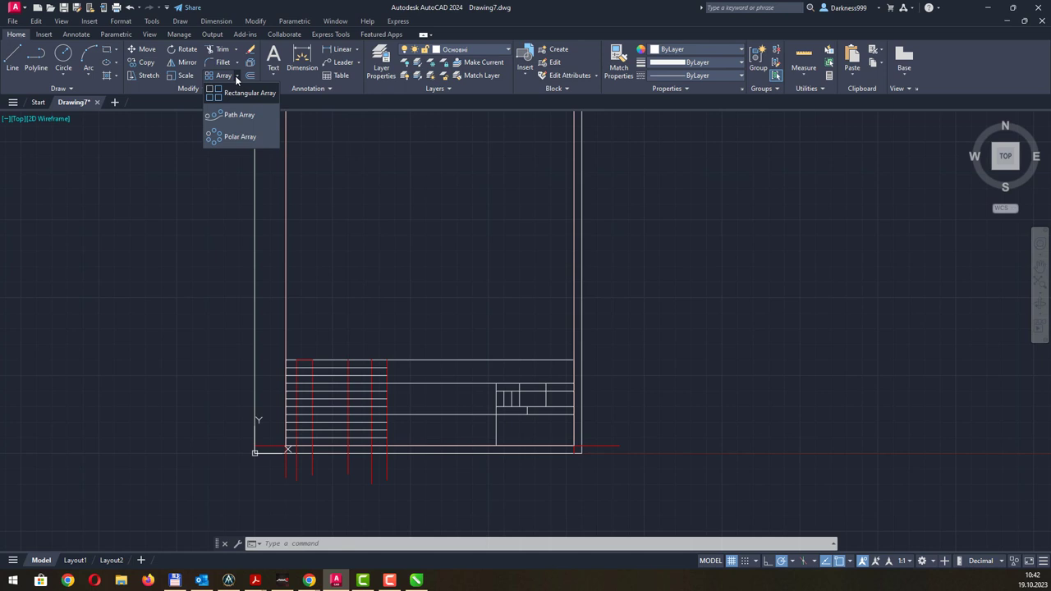
{"action": "left_click", "coordinate": [234, 76]}
{"action": "key", "text": "Escape"}
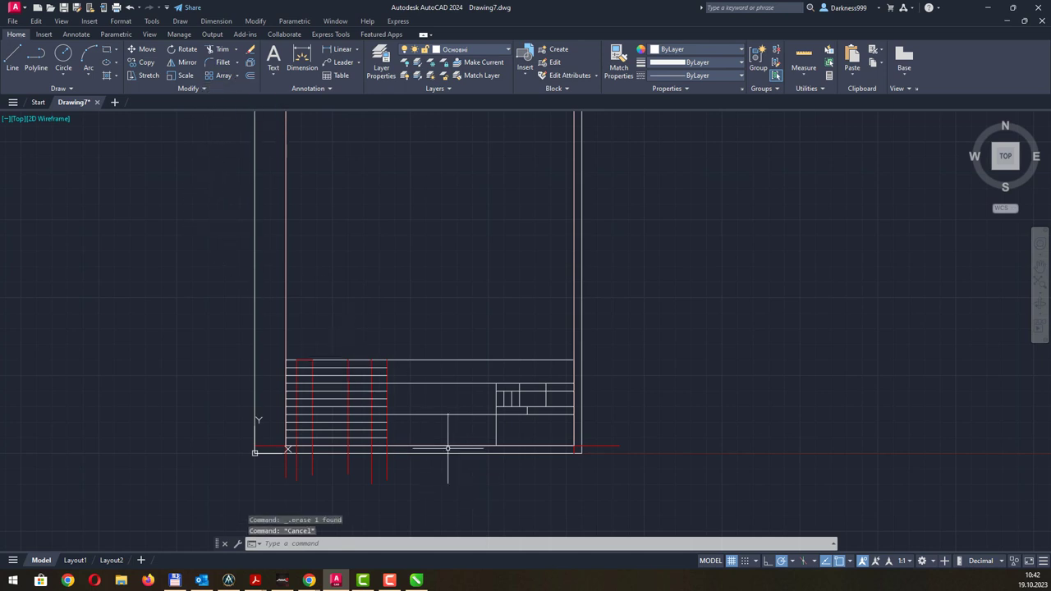
{"action": "key", "text": "alt+Tab"}
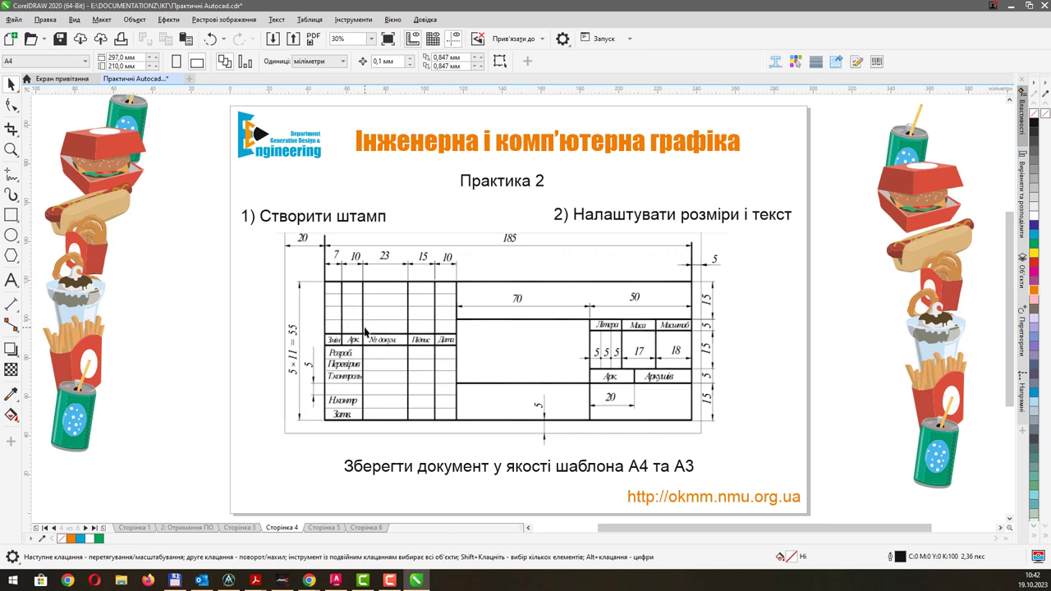
- Draw a vertical column line from the title block's top edge down four rows
{"action": "key", "text": "alt+Tab"}
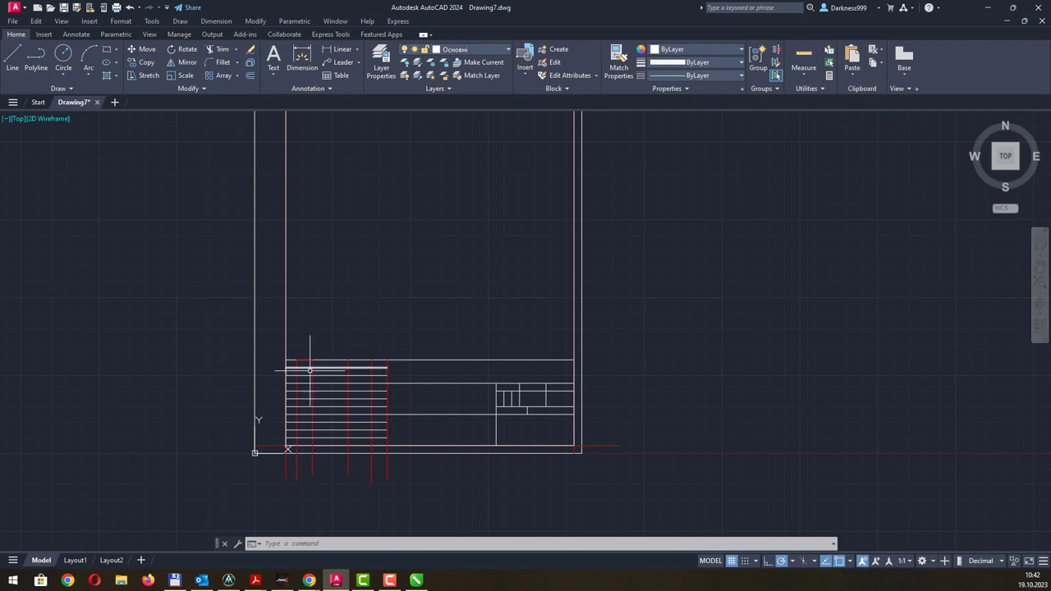
{"action": "scroll", "coordinate": [305, 412], "scroll_direction": "up", "scroll_amount": 4}
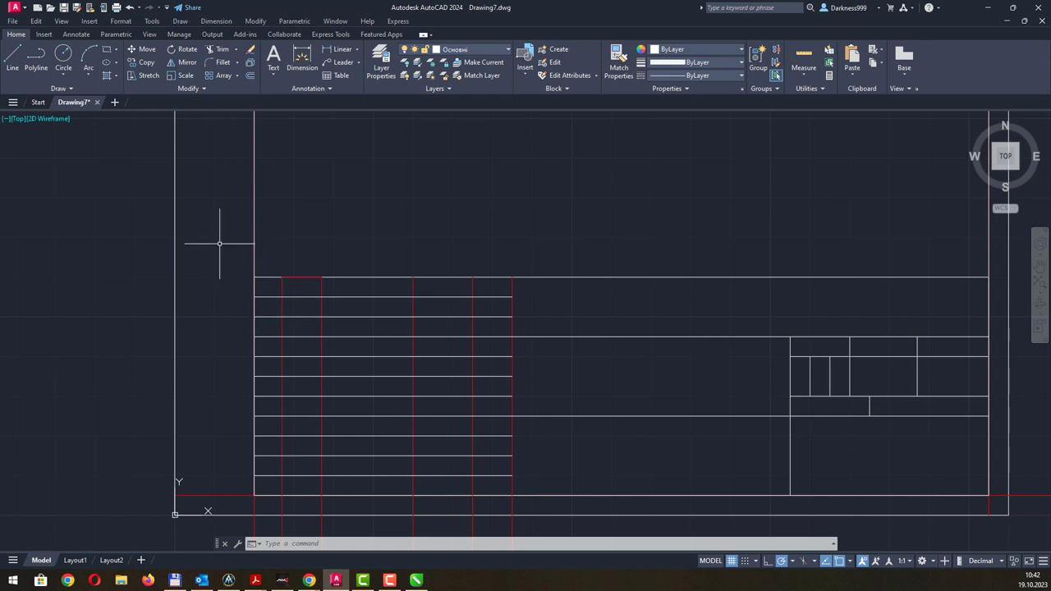
{"action": "left_click", "coordinate": [13, 57]}
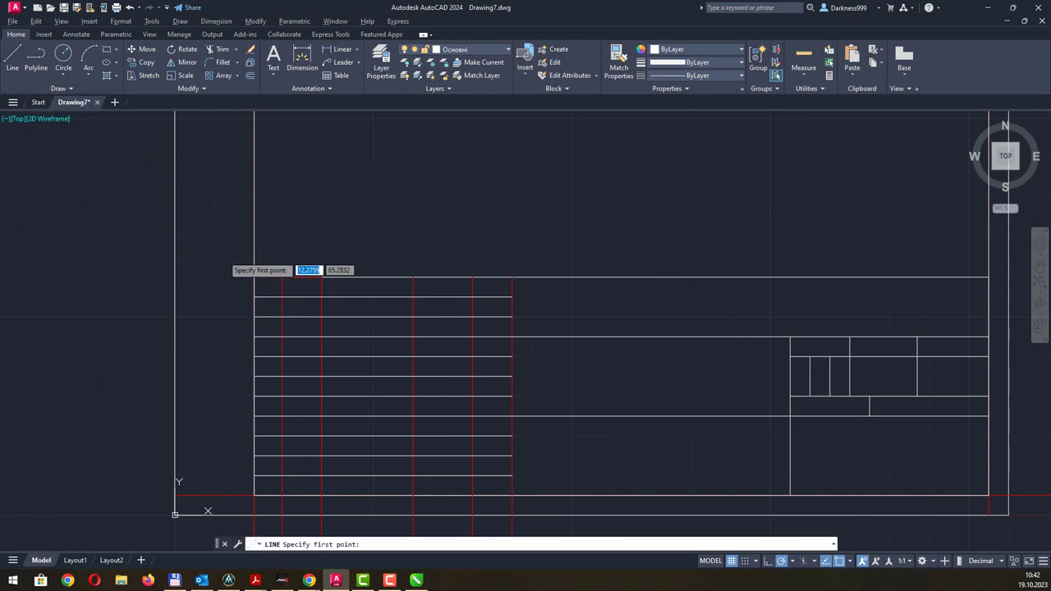
{"action": "key", "text": "alt+Tab"}
{"action": "key", "text": "alt+Tab"}
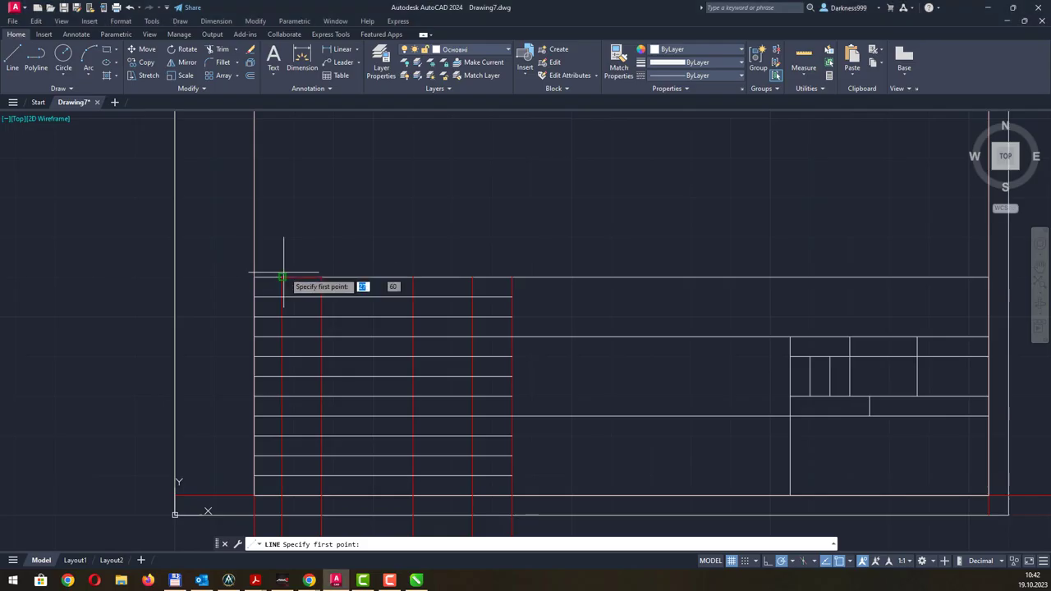
{"action": "left_click", "coordinate": [281, 276]}
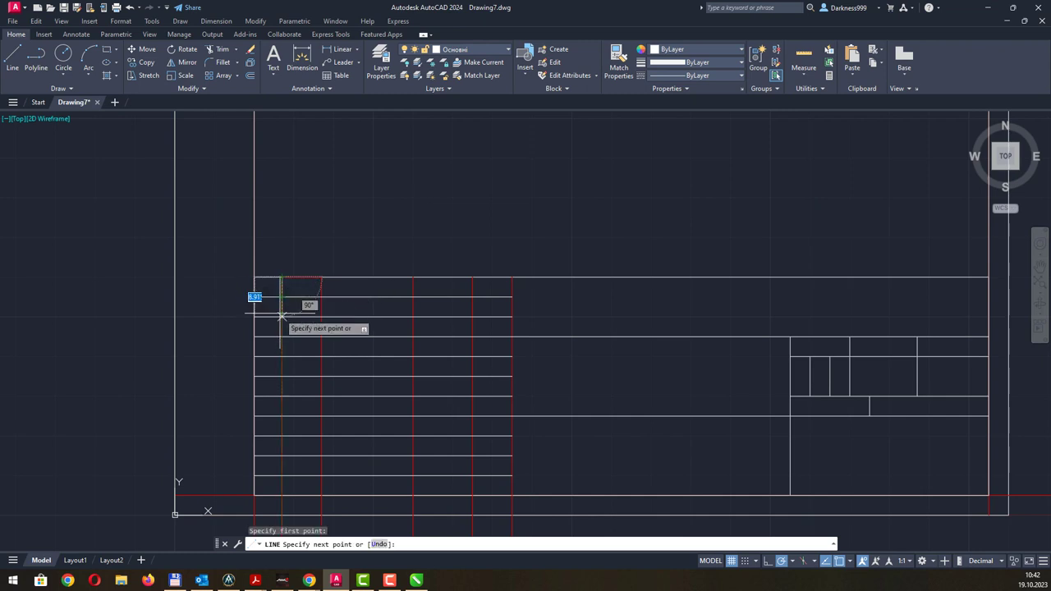
{"action": "left_click", "coordinate": [281, 356]}
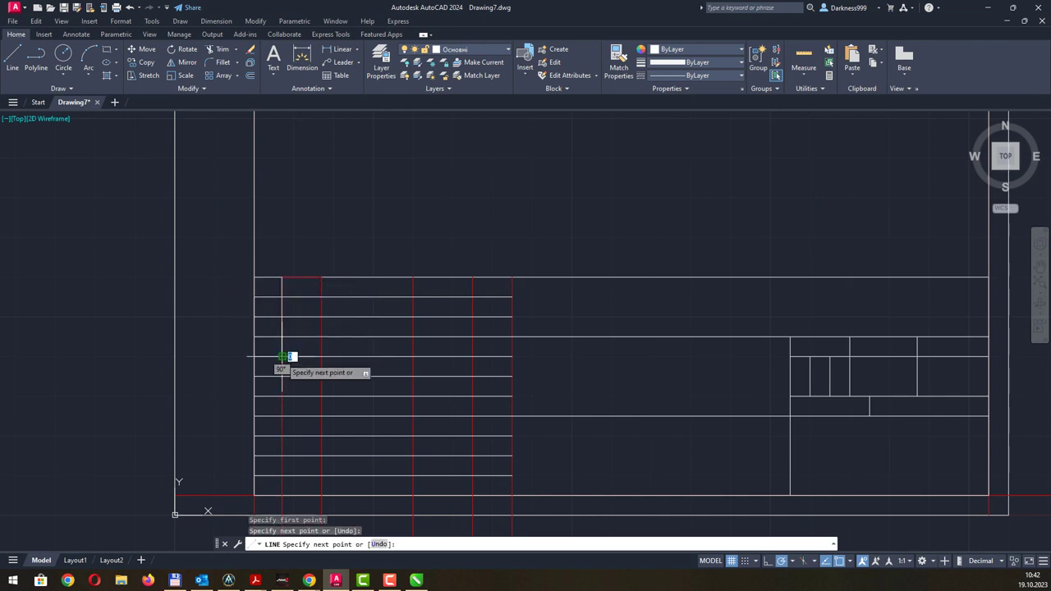
{"action": "key", "text": "Return"}
- Draw a second vertical column line further right, also four rows deep
{"action": "left_click", "coordinate": [12, 58]}
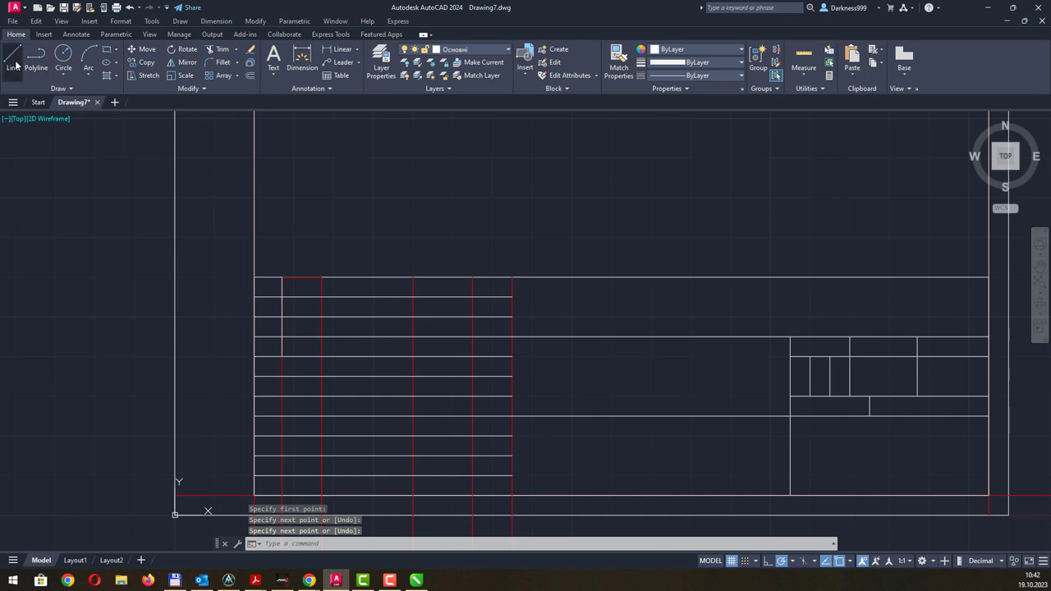
{"action": "left_click", "coordinate": [320, 278]}
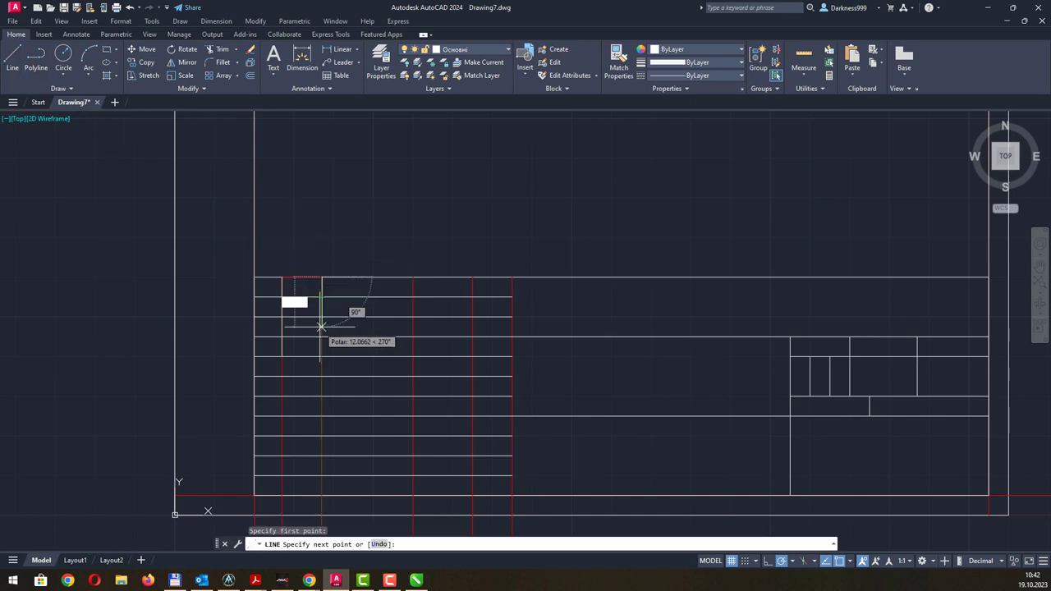
{"action": "left_click", "coordinate": [321, 356]}
{"action": "key", "text": "Escape"}
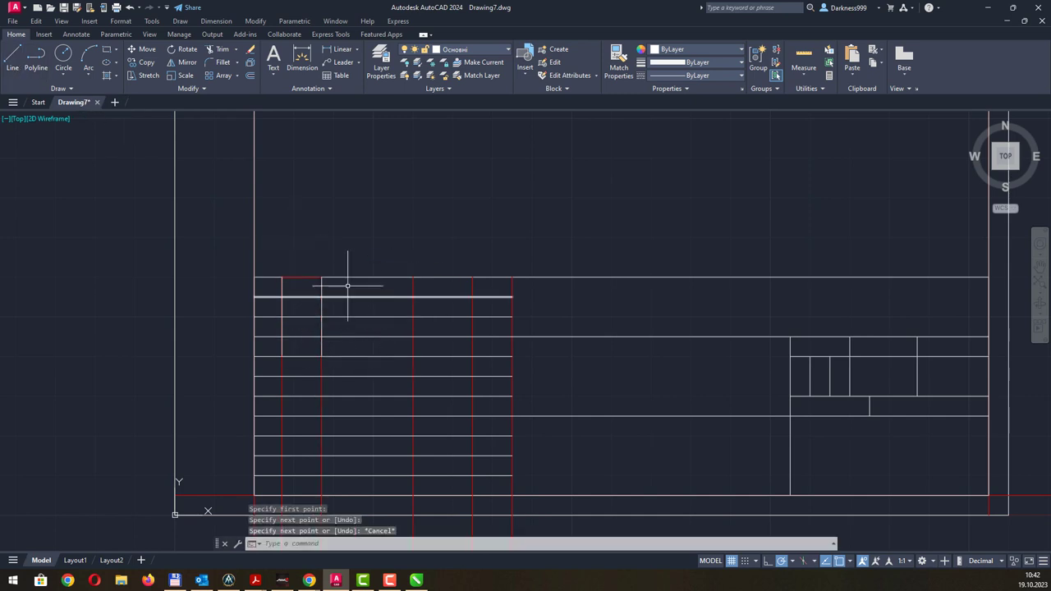
{"action": "key", "text": "alt+Tab"}
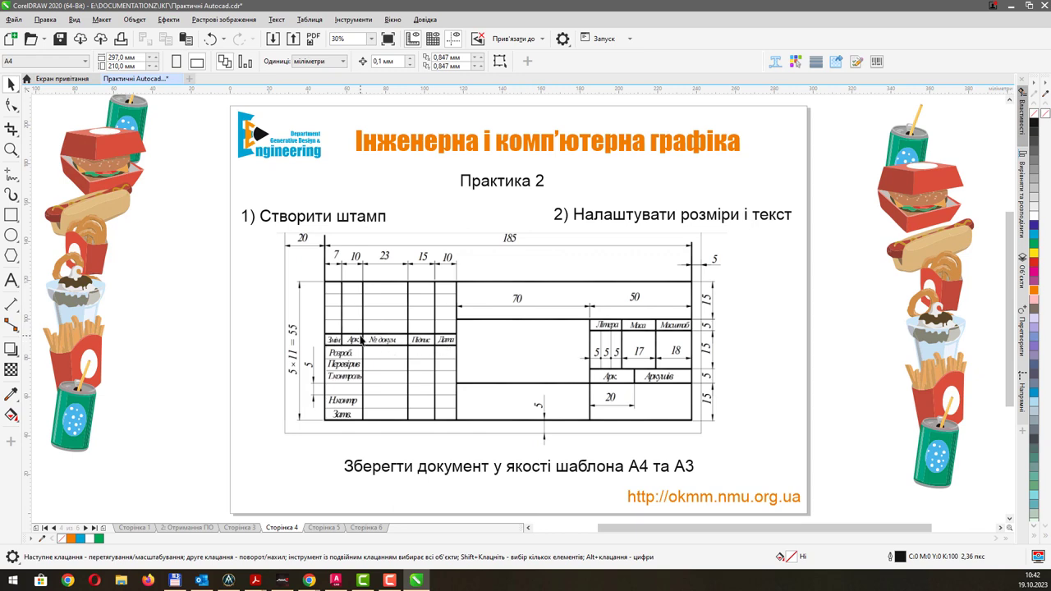
- Return from the CorelDRAW reference slide to the AutoCAD title-block drawing
{"action": "key", "text": "alt+Tab"}
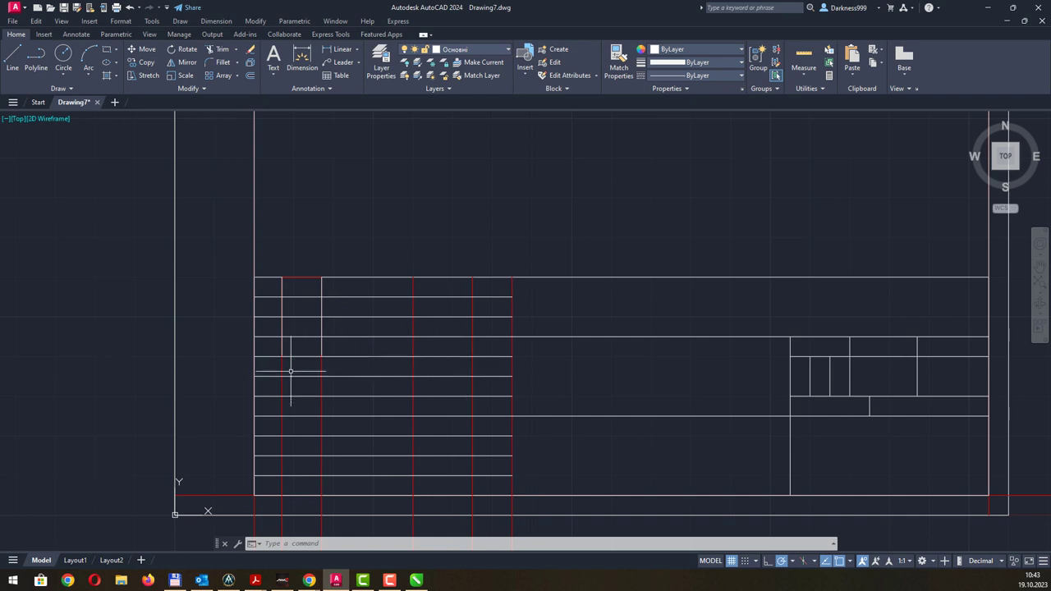
{"action": "left_click", "coordinate": [221, 51]}
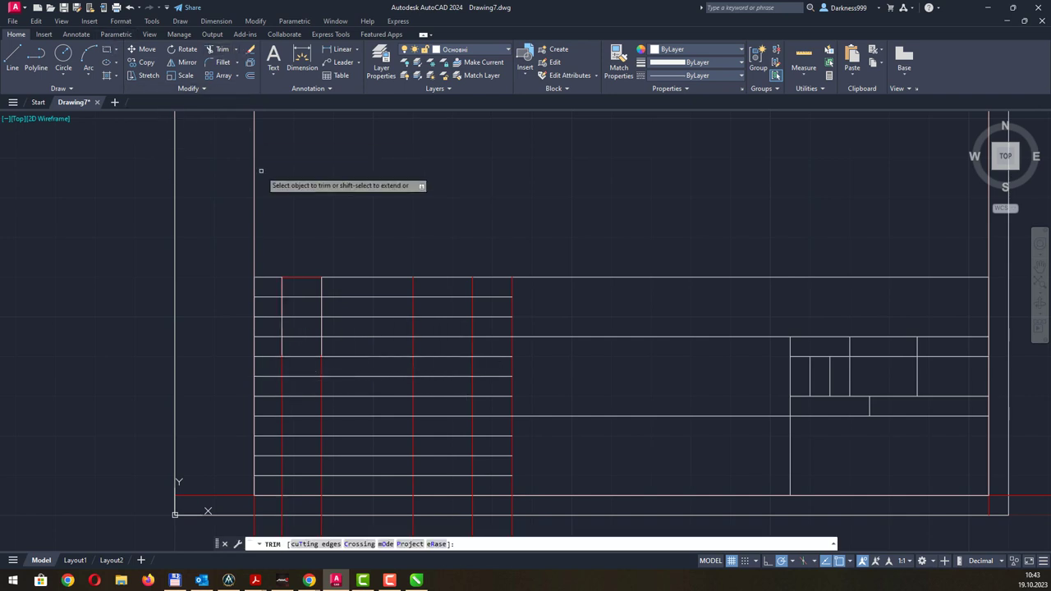
{"action": "left_click", "coordinate": [282, 388]}
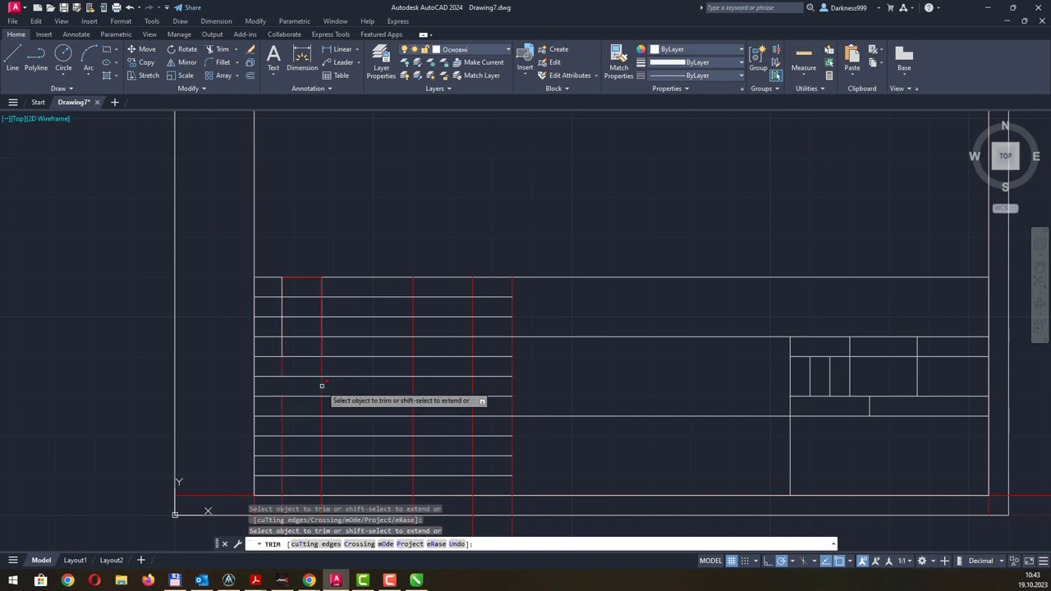
{"action": "middle_click_drag", "start_coordinate": [301, 371], "coordinate": [282, 248]}
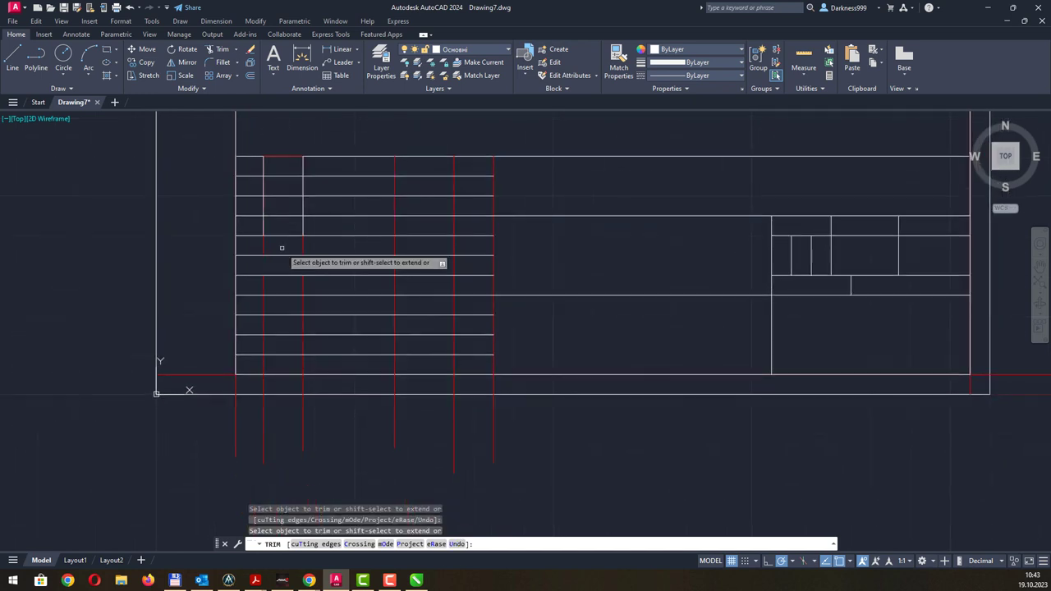
{"action": "left_click_drag", "start_coordinate": [335, 471], "coordinate": [281, 353]}
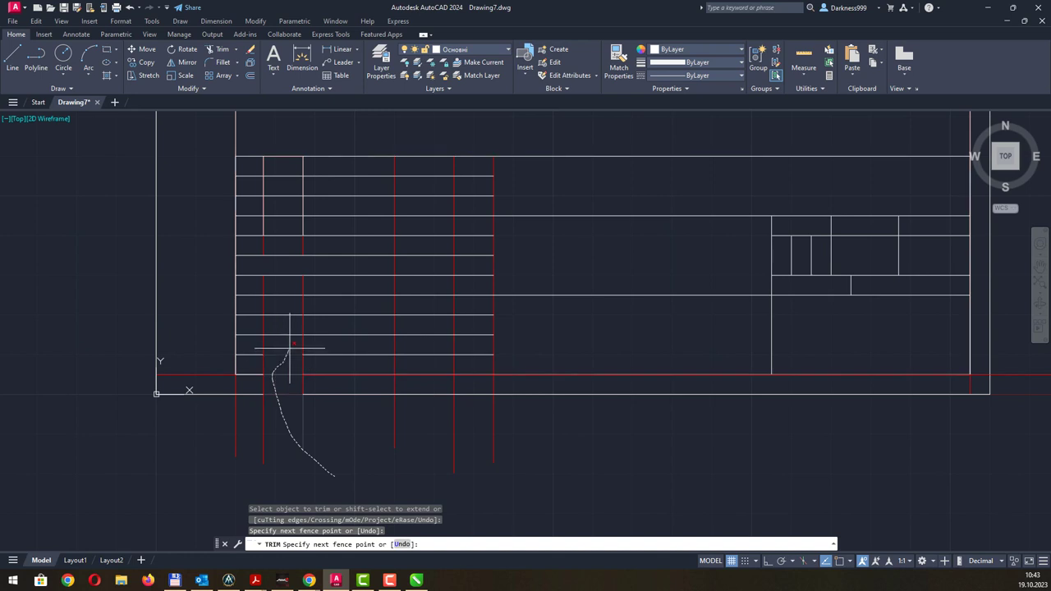
{"action": "left_click", "coordinate": [343, 446]}
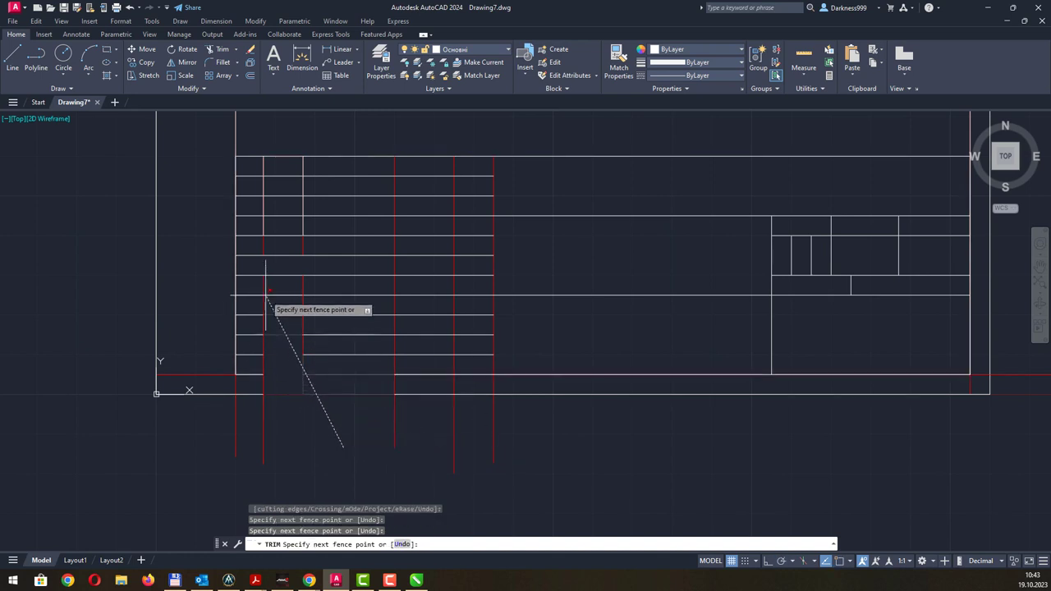
{"action": "key", "text": "ctrl+z"}
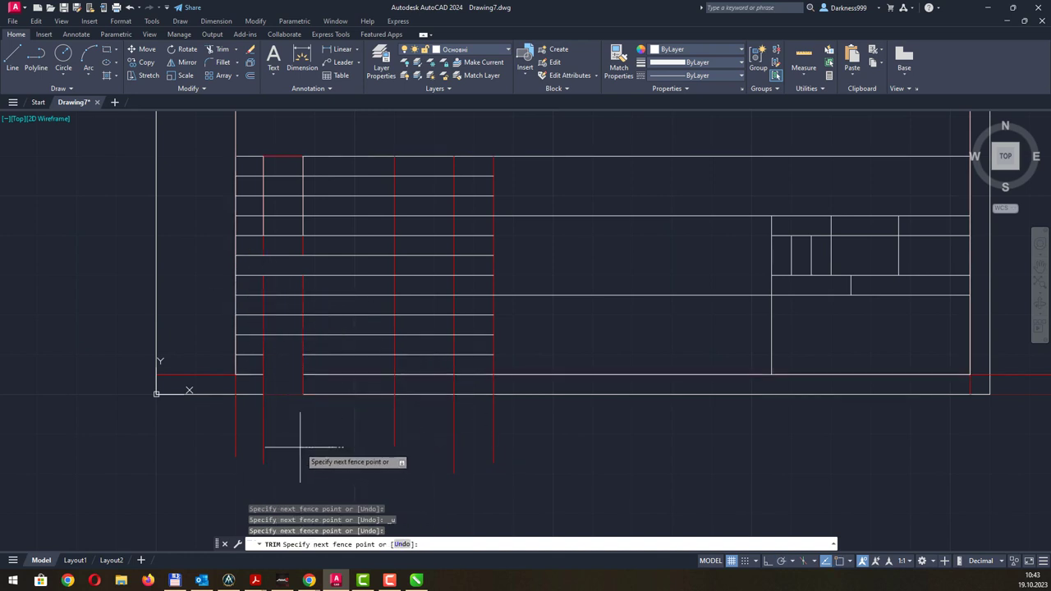
{"action": "key", "text": "Escape"}
{"action": "key", "text": "ctrl+z"}
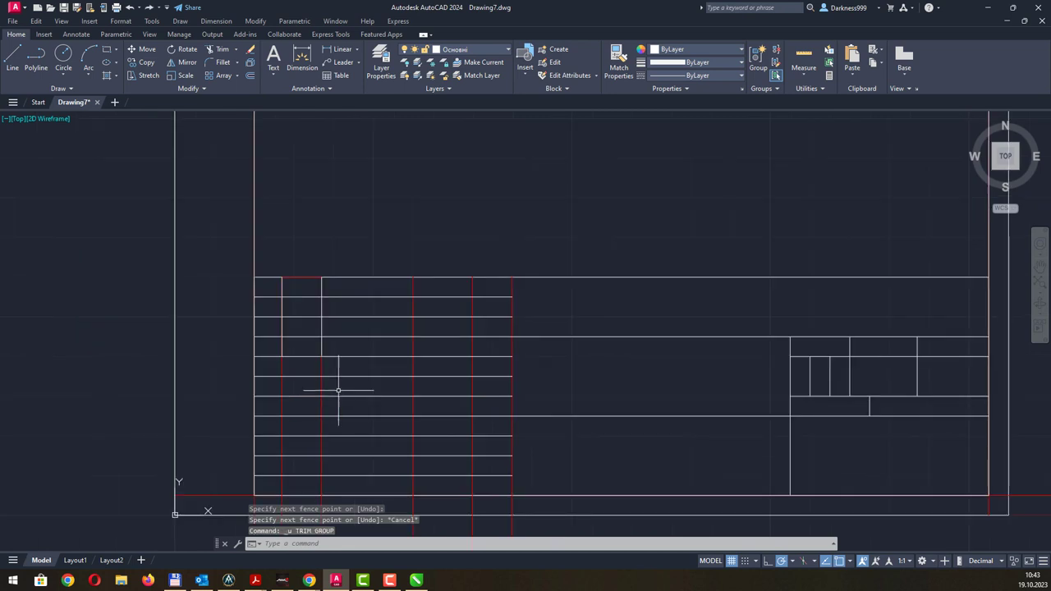
{"action": "middle_click_drag", "start_coordinate": [340, 387], "coordinate": [335, 313]}
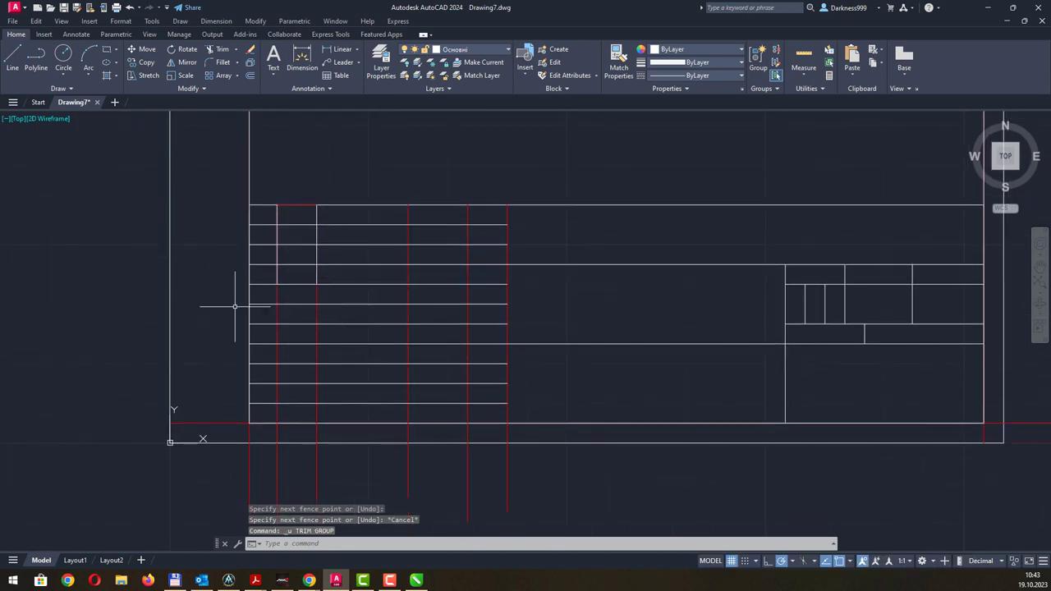
{"action": "left_click", "coordinate": [278, 470]}
{"action": "key", "text": "Escape"}
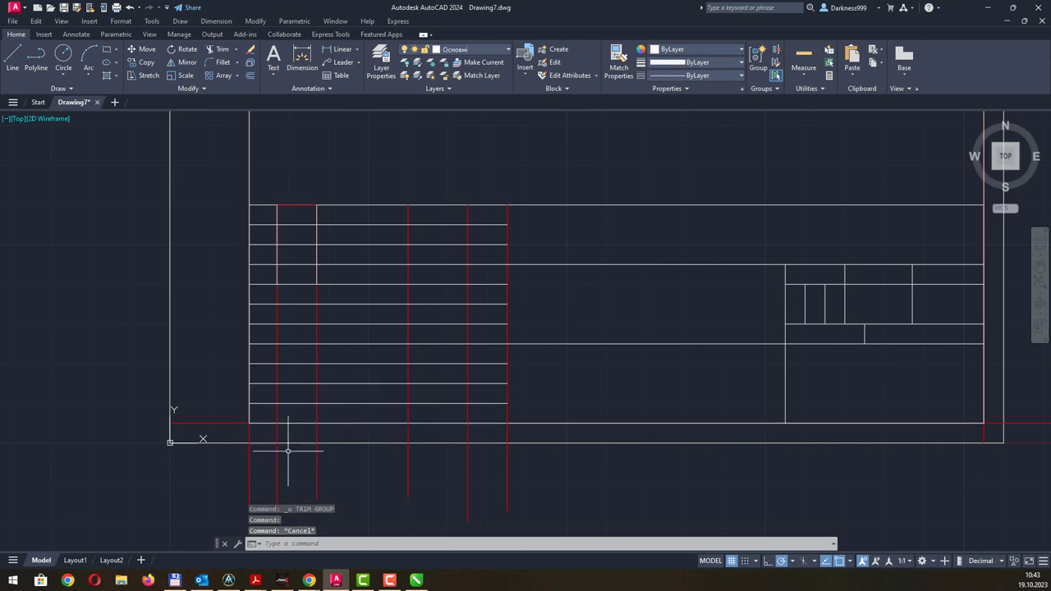
{"action": "left_click", "coordinate": [278, 461]}
{"action": "key", "text": "Delete"}
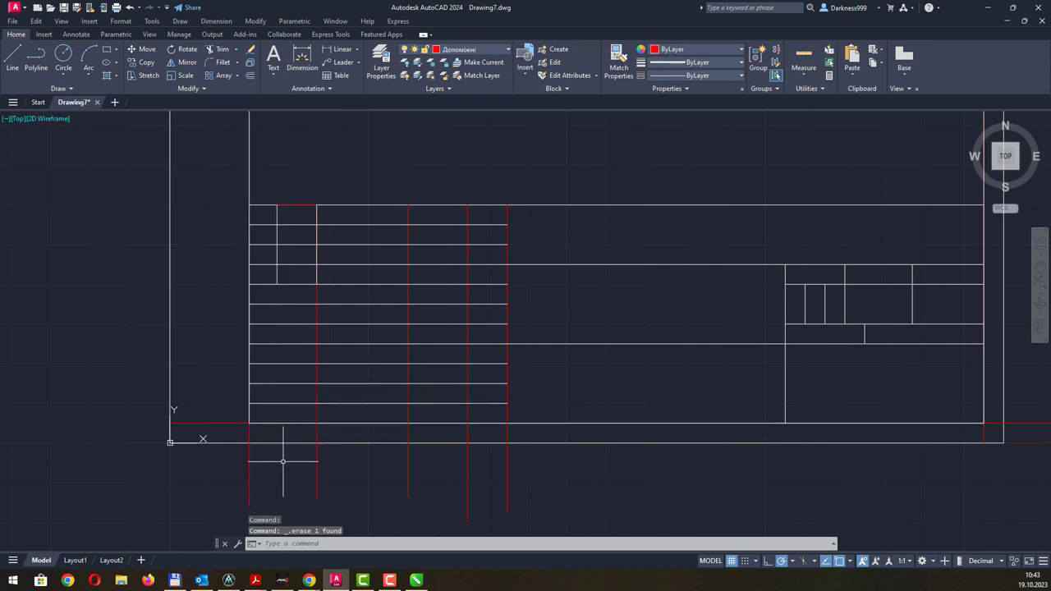
{"action": "left_click", "coordinate": [319, 462]}
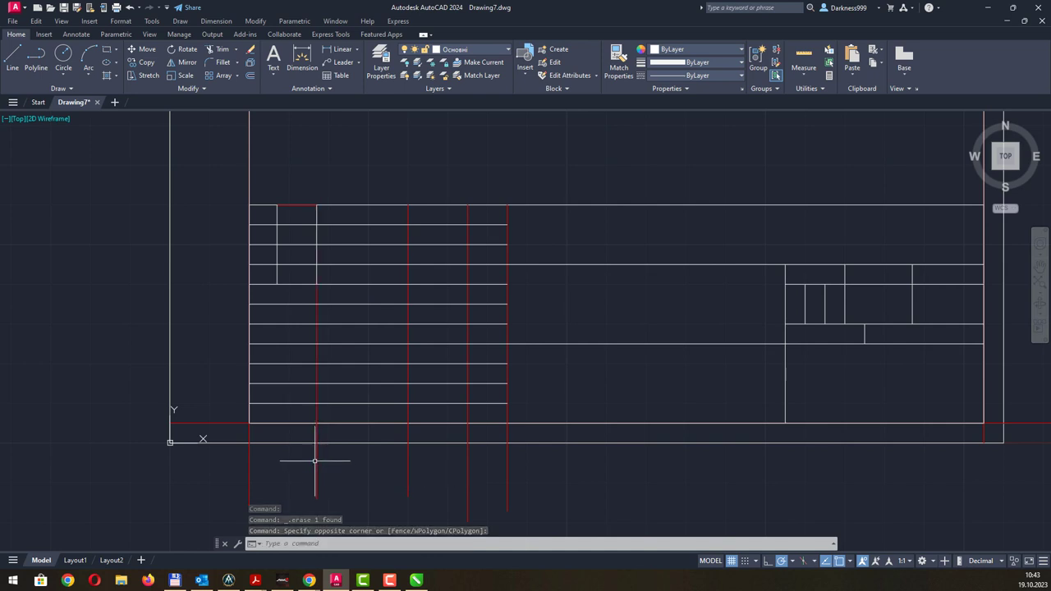
{"action": "key", "text": "ctrl+z"}
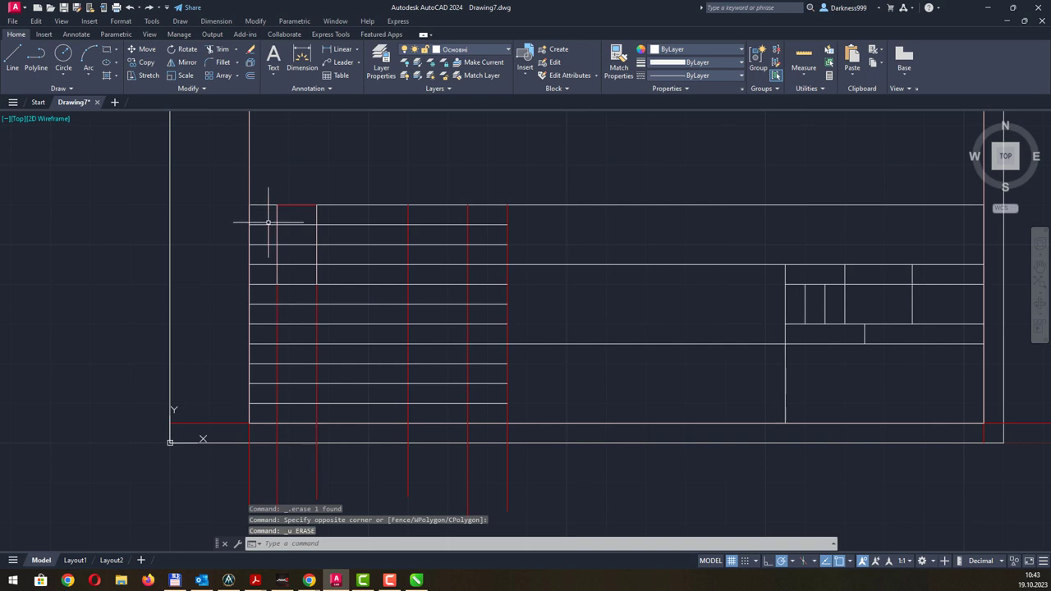
- Stretch the second column divider's bottom end further down with its grip
{"action": "left_click", "coordinate": [276, 258]}
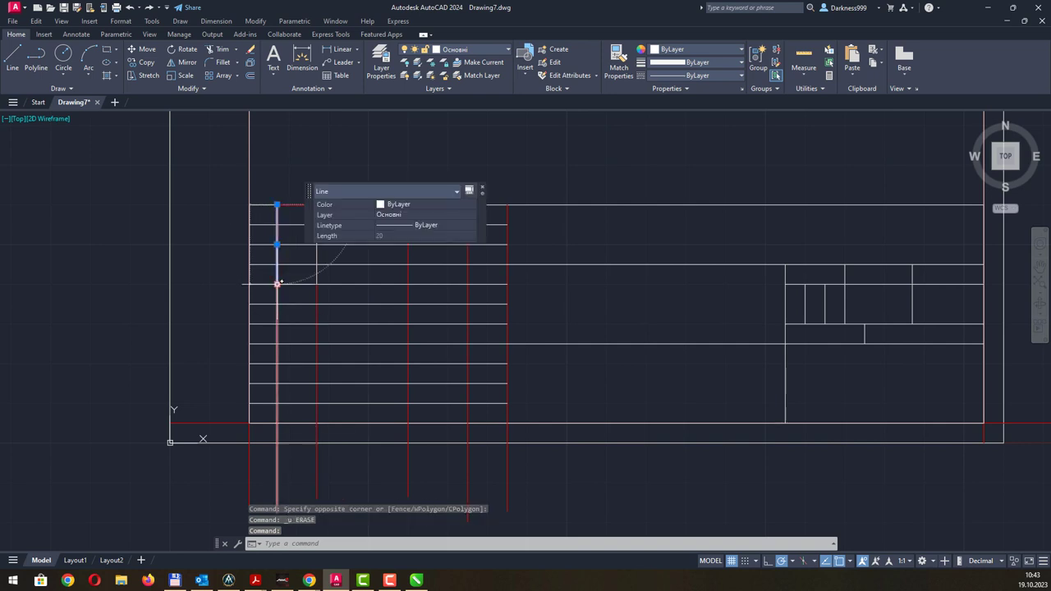
{"action": "left_click", "coordinate": [277, 283]}
{"action": "key", "text": "Escape"}
{"action": "key", "text": "Escape"}
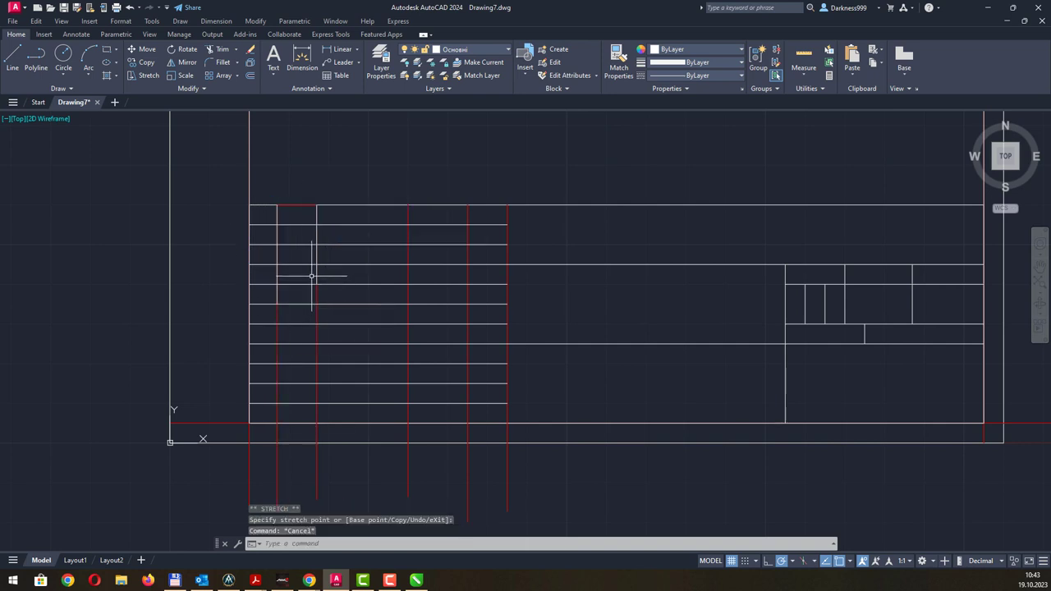
{"action": "left_click", "coordinate": [313, 276]}
{"action": "left_click", "coordinate": [316, 285]}
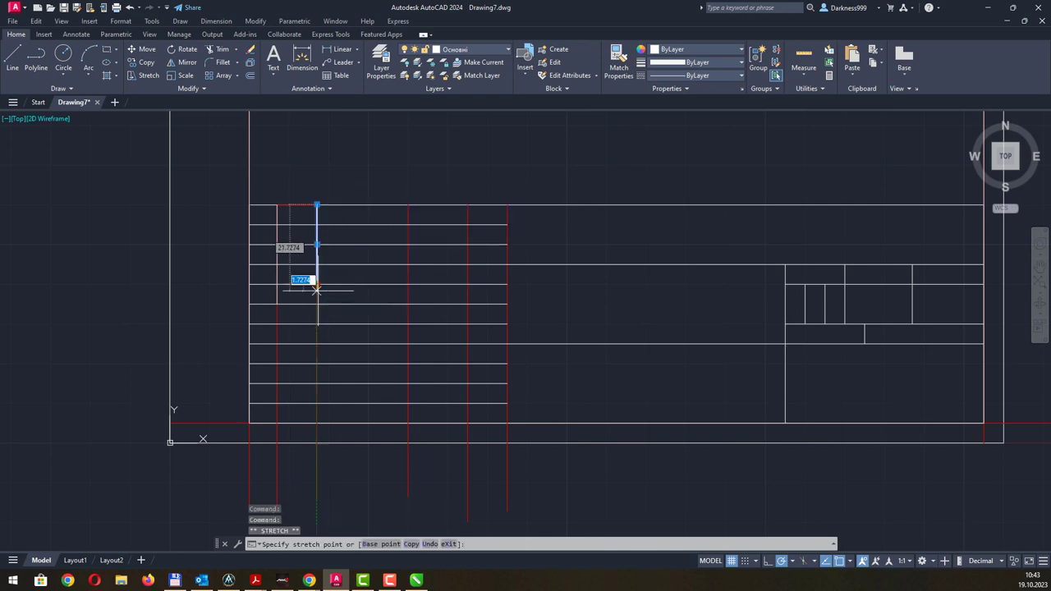
{"action": "left_click", "coordinate": [316, 304]}
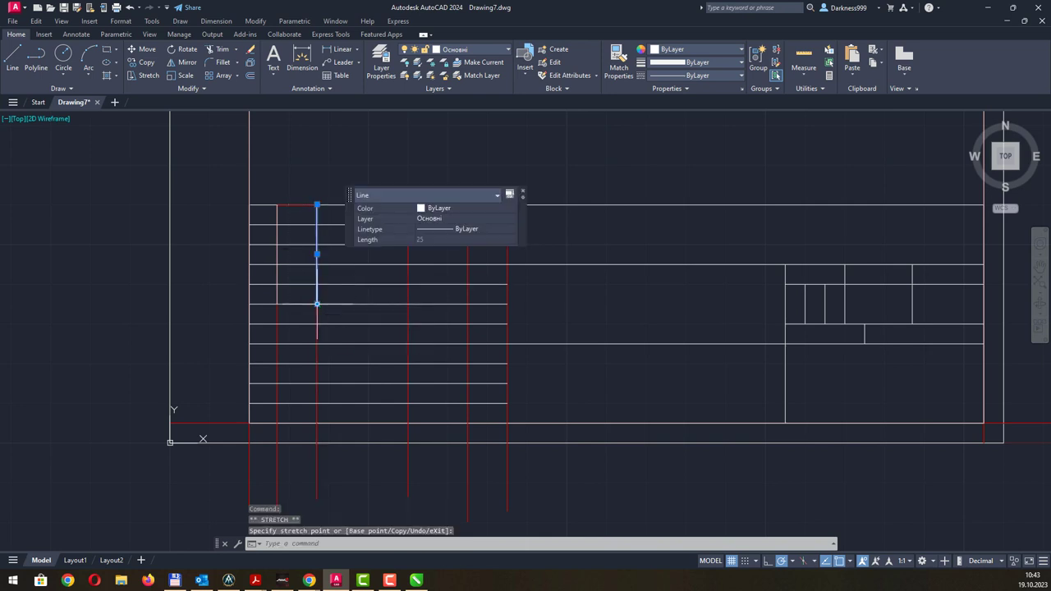
- Erase the red construction guides beneath the first and second column dividers
{"action": "left_click", "coordinate": [318, 475]}
{"action": "left_click", "coordinate": [266, 473]}
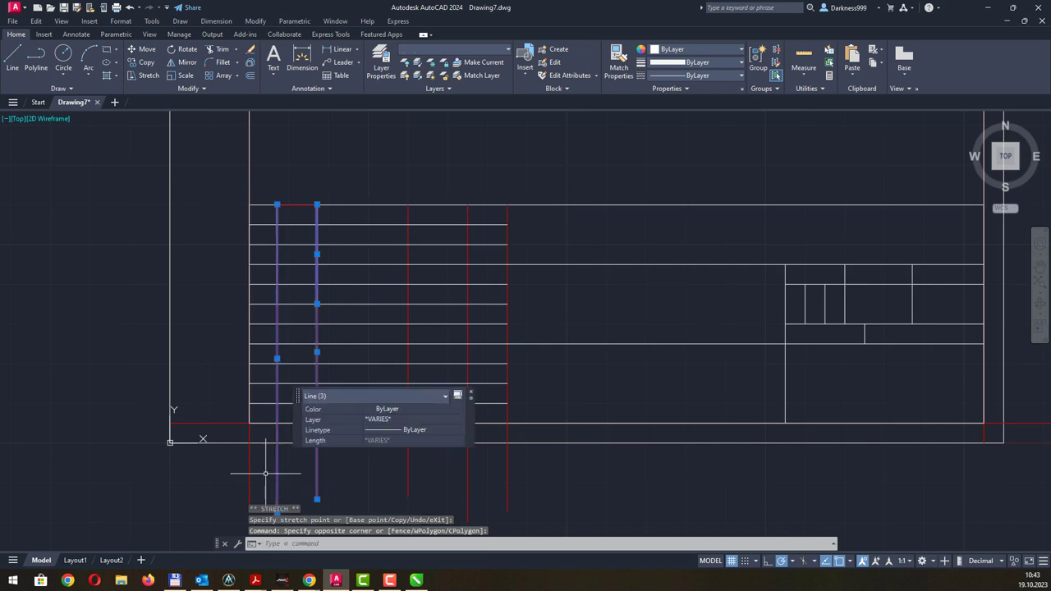
{"action": "key", "text": "Delete"}
{"action": "key", "text": "ctrl+z"}
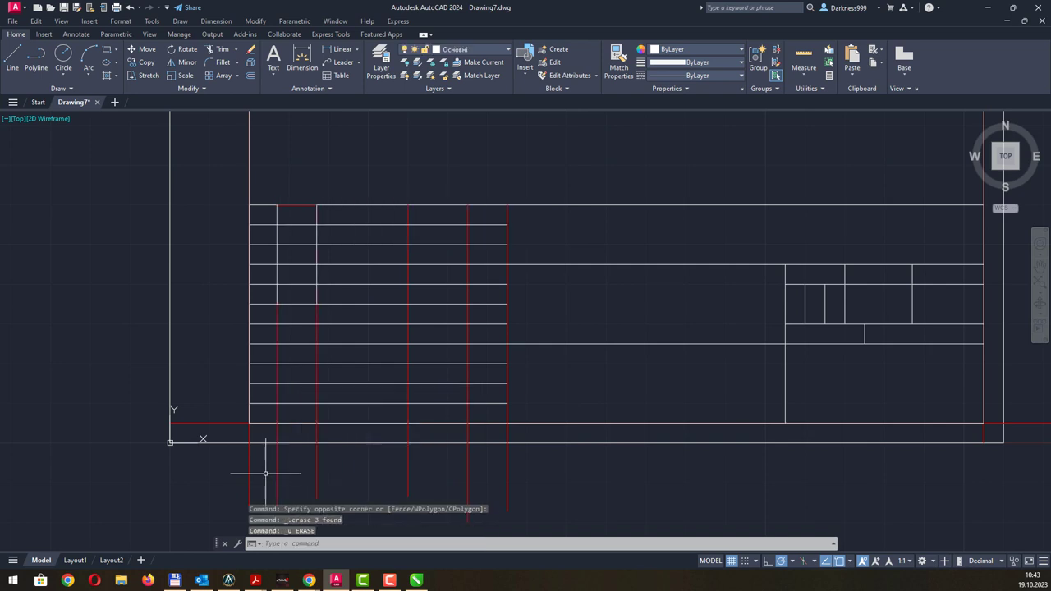
{"action": "left_click", "coordinate": [361, 456]}
{"action": "key", "text": "Escape"}
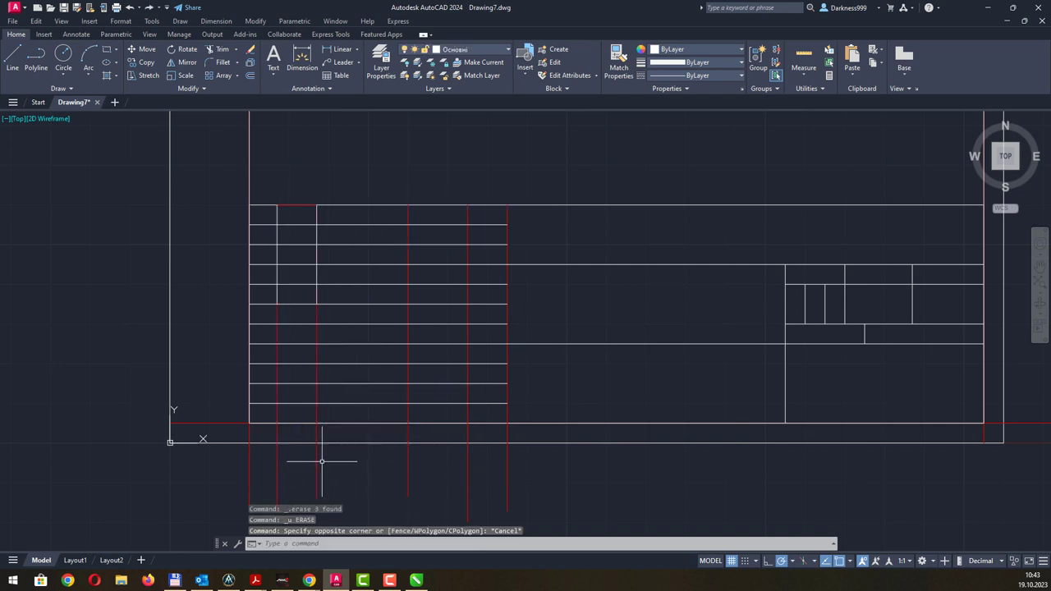
{"action": "left_click", "coordinate": [316, 461]}
{"action": "key", "text": "Delete"}
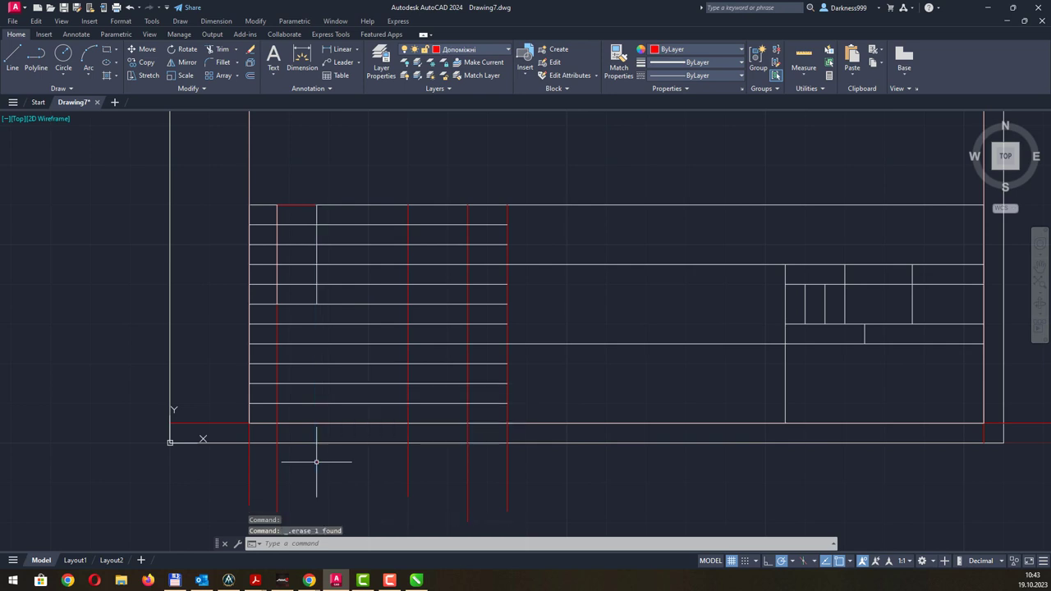
{"action": "left_click", "coordinate": [276, 463]}
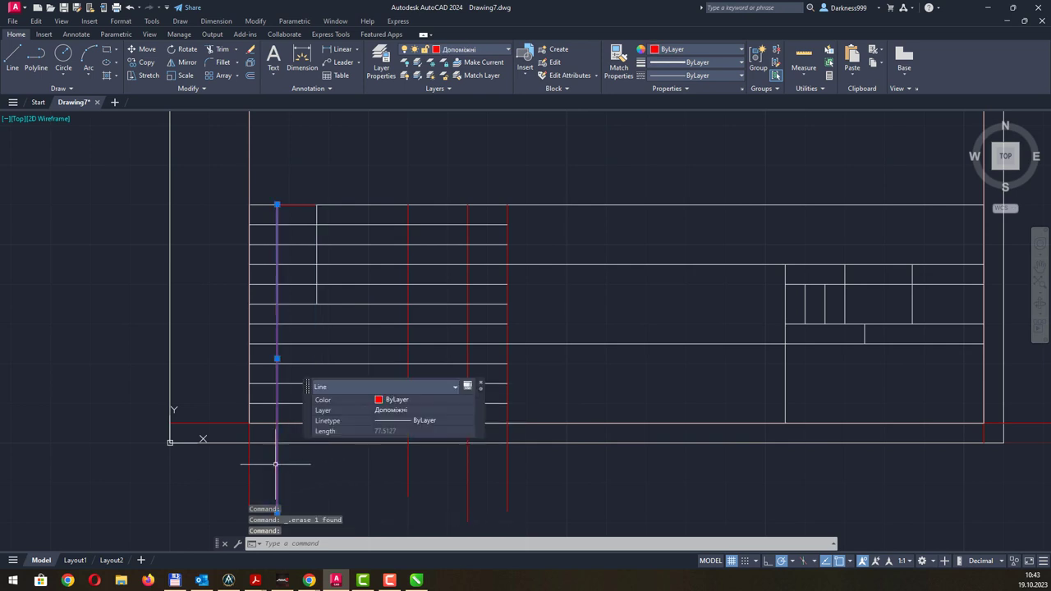
{"action": "key", "text": "Delete"}
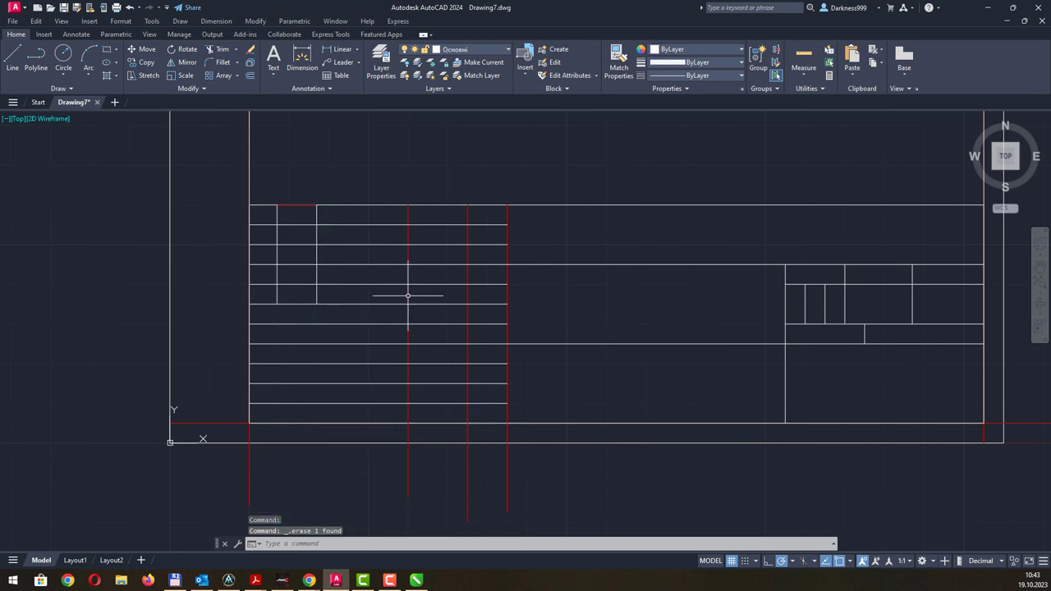
{"action": "key", "text": "alt+Tab"}
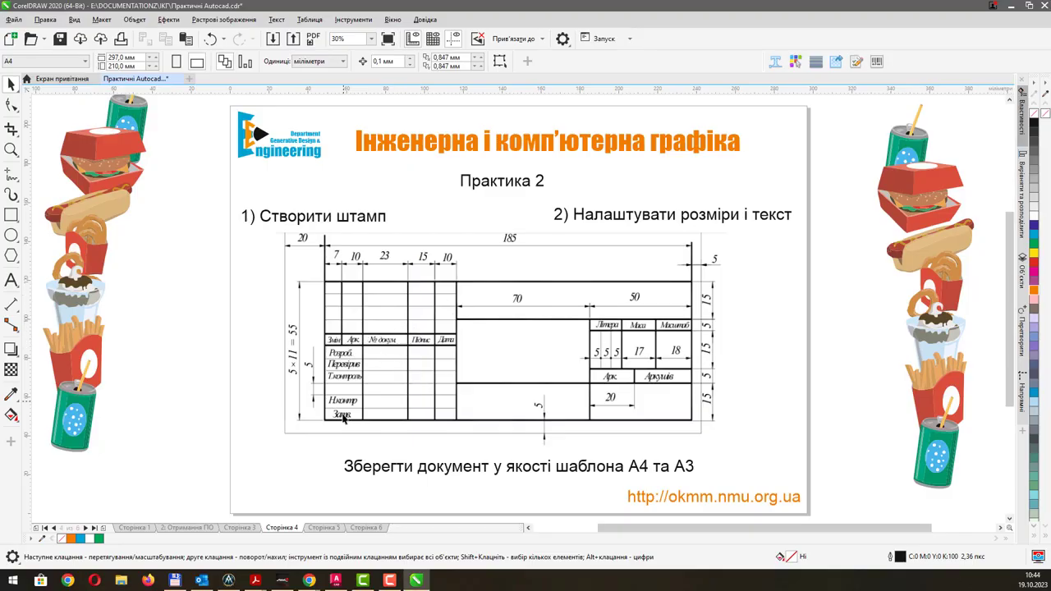
- Grip-stretch the second column divider down to the title block's bottom edge, checking the reference
{"action": "key", "text": "alt+Tab"}
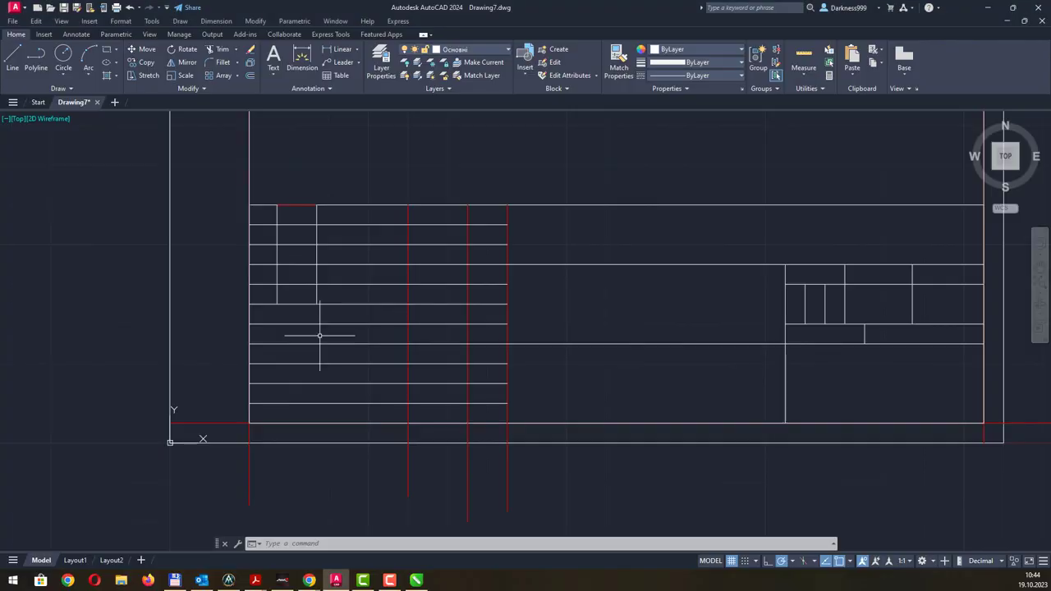
{"action": "left_click", "coordinate": [317, 293]}
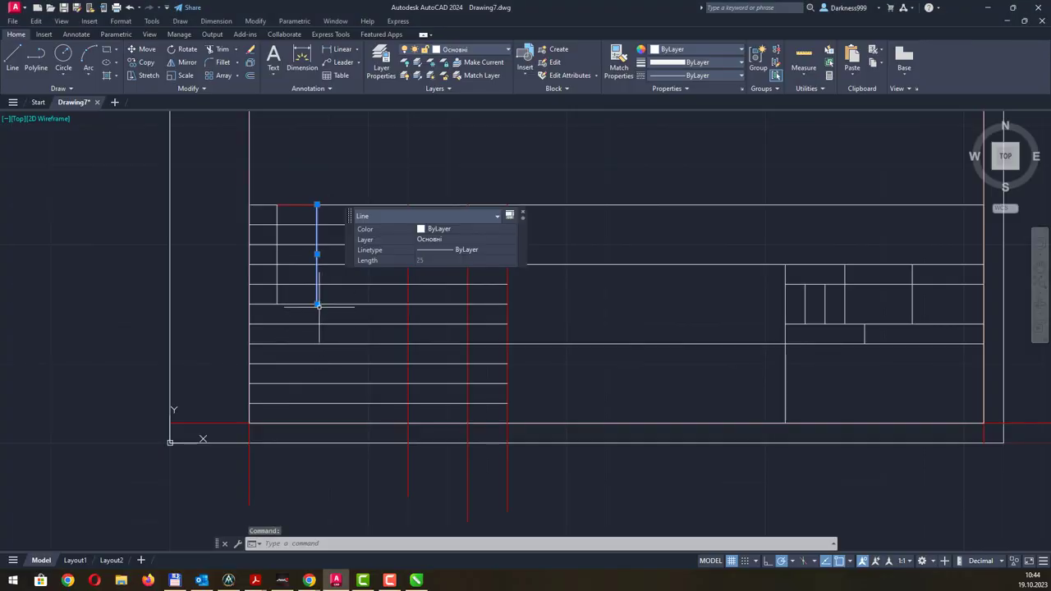
{"action": "left_click", "coordinate": [317, 304]}
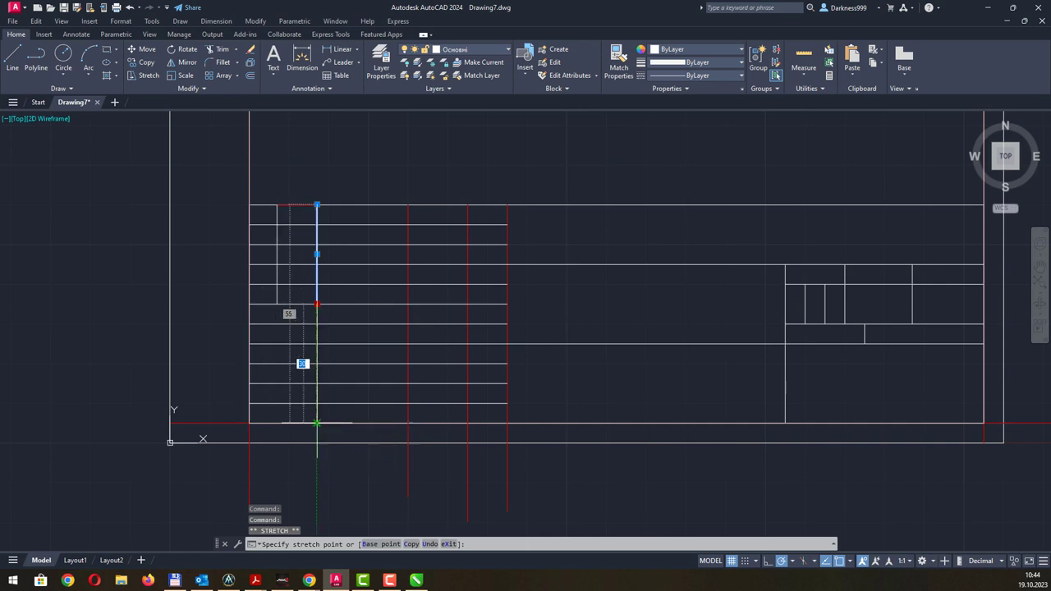
{"action": "left_click", "coordinate": [317, 423]}
{"action": "key", "text": "alt+Tab"}
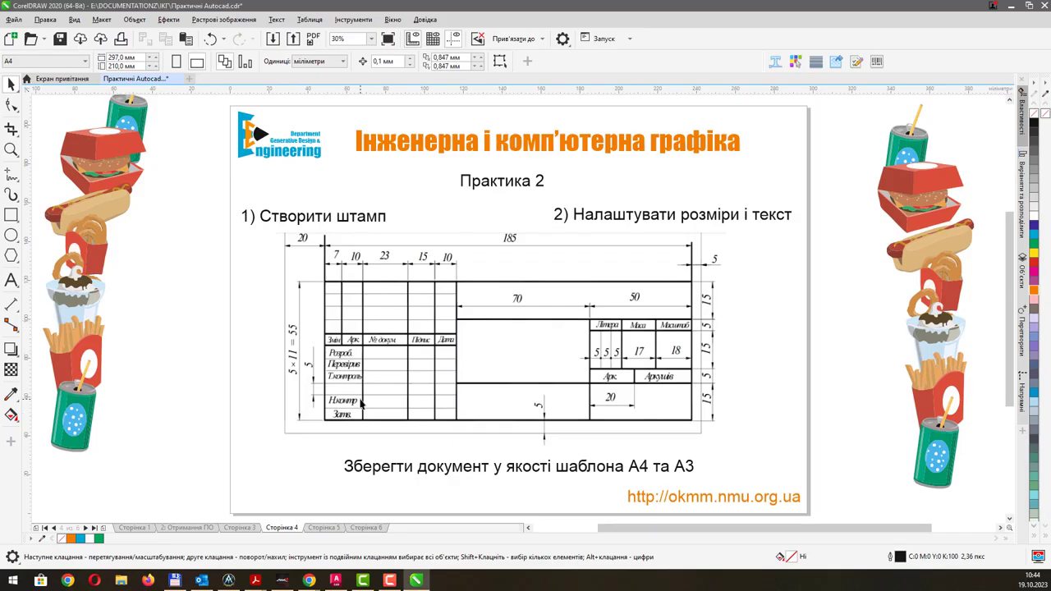
{"action": "key", "text": "alt+Tab"}
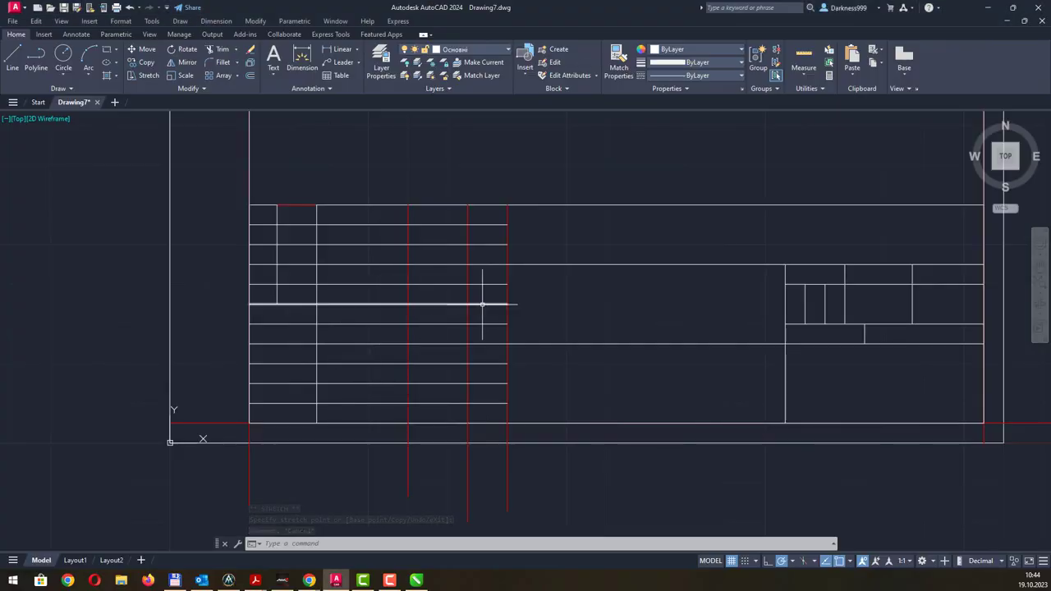
{"action": "key", "text": "alt+Tab"}
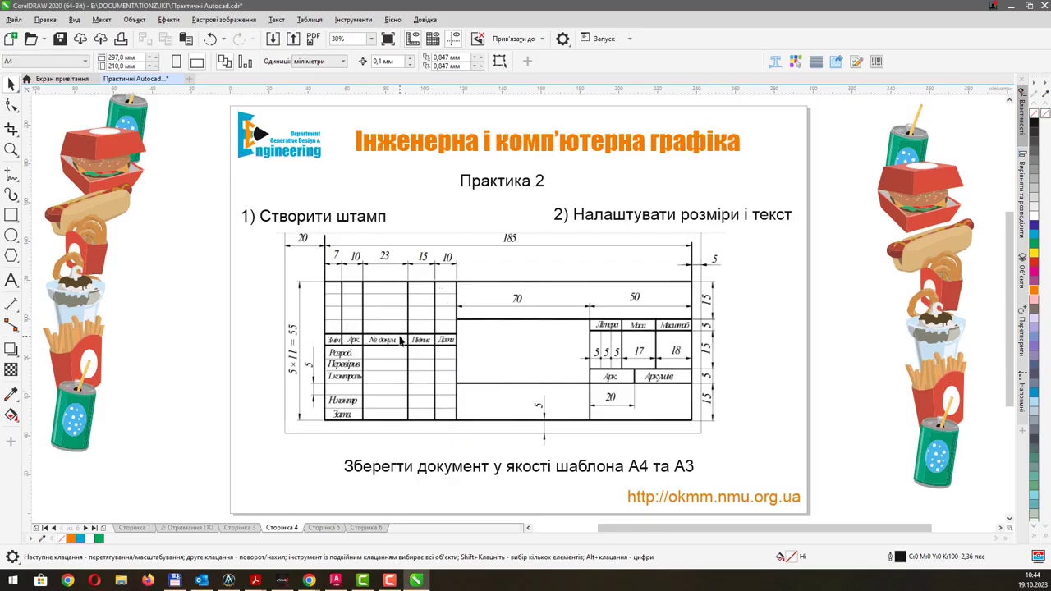
{"action": "key", "text": "alt+Tab"}
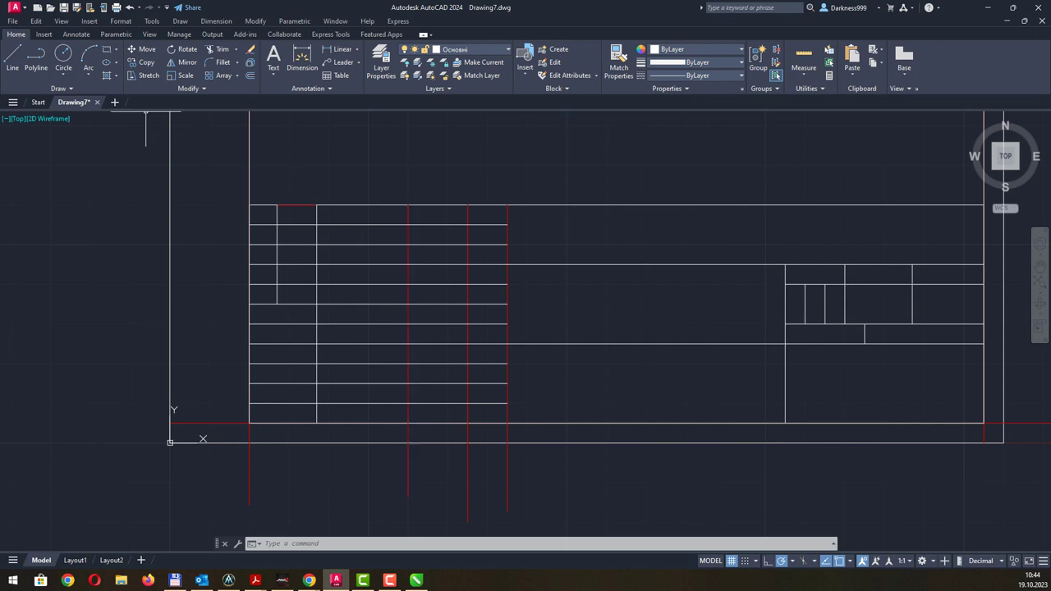
- Draw two short vertical dividers from the top border down to the fifth row
{"action": "left_click", "coordinate": [12, 58]}
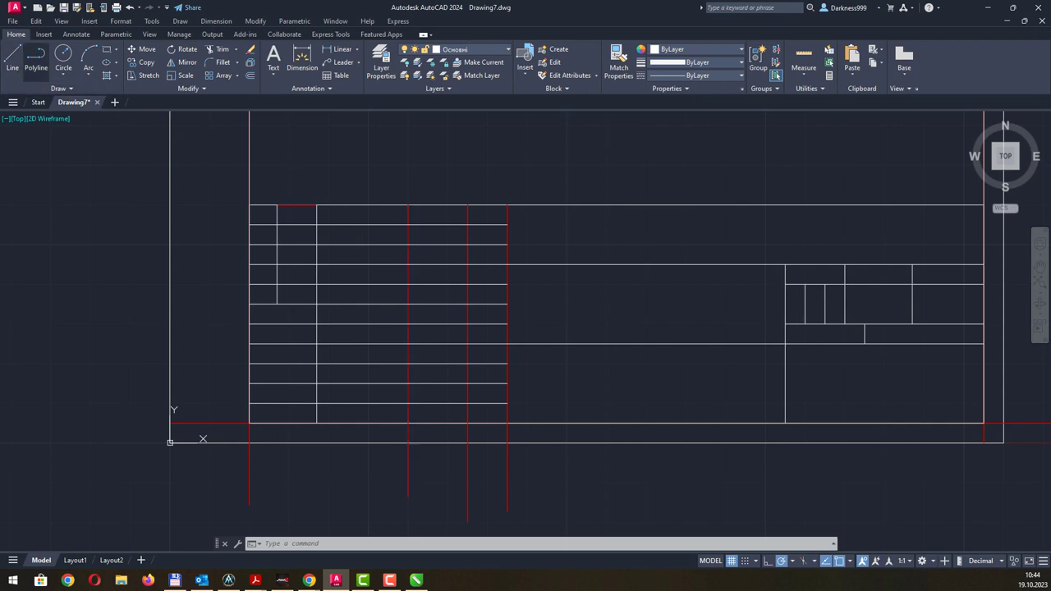
{"action": "left_click", "coordinate": [408, 205]}
{"action": "left_click", "coordinate": [408, 304]}
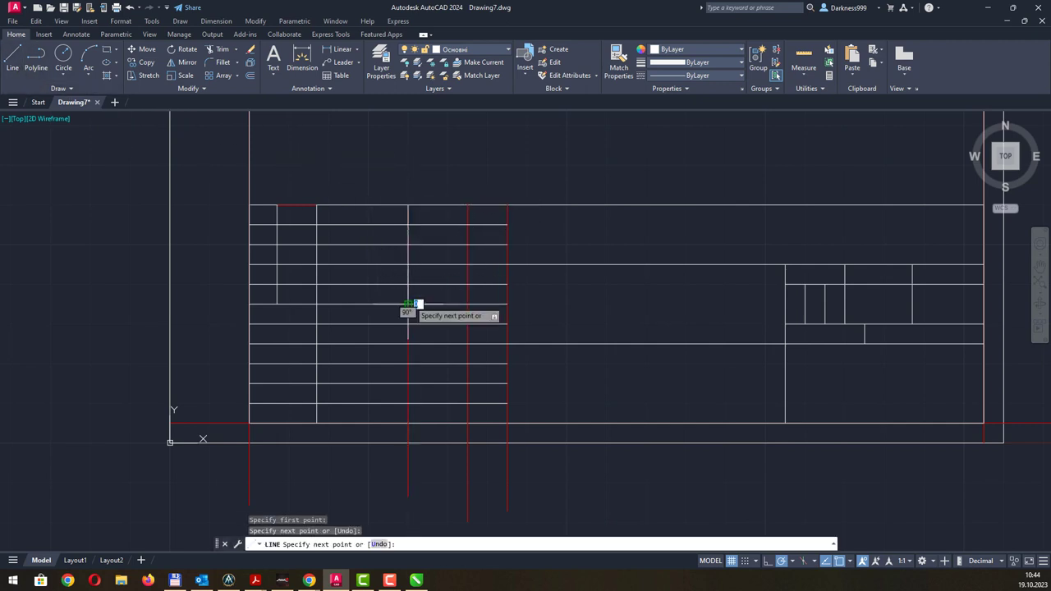
{"action": "key", "text": "Escape"}
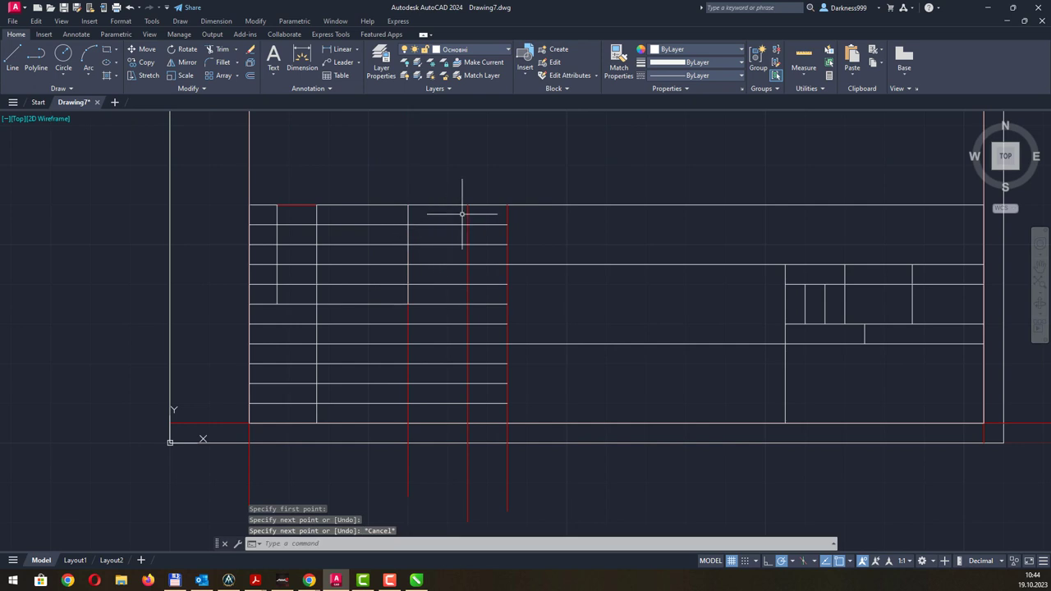
{"action": "key", "text": "Return"}
{"action": "left_click", "coordinate": [467, 205]}
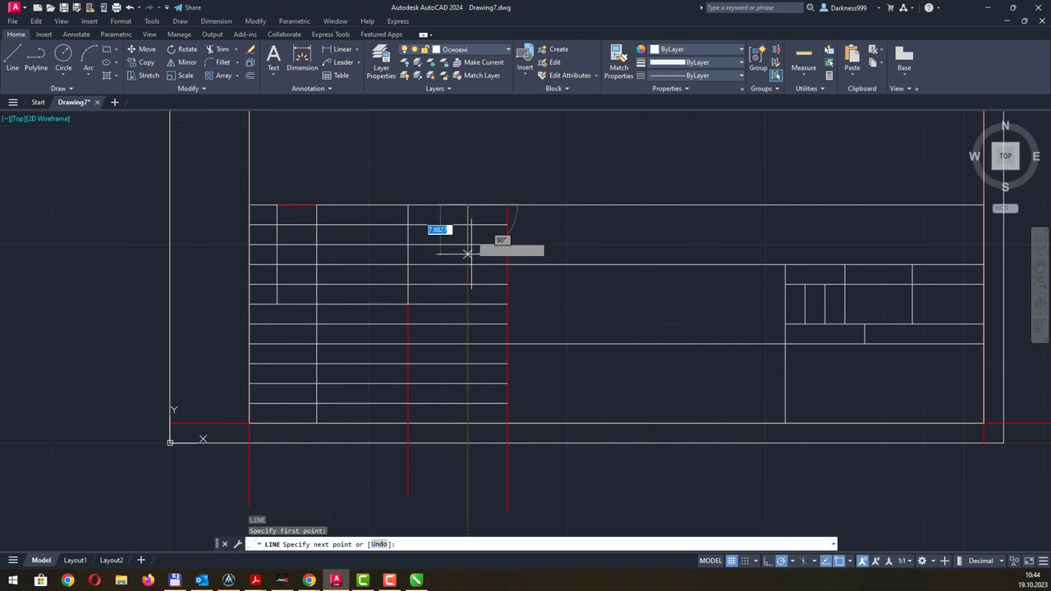
{"action": "left_click", "coordinate": [467, 303]}
{"action": "key", "text": "Return"}
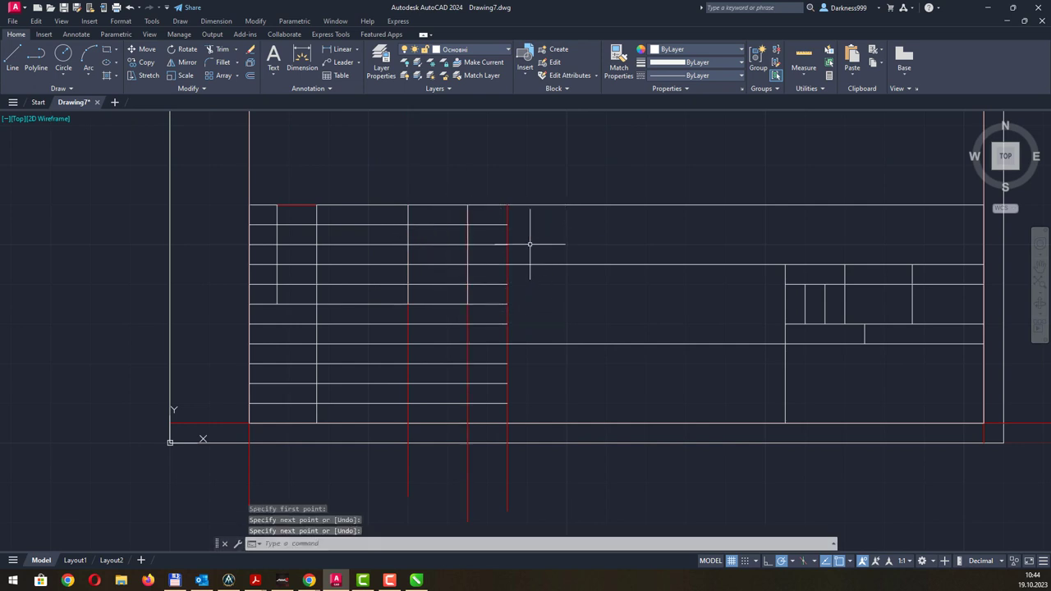
- Draw a full-height vertical line at the left section's right edge, top to bottom
{"action": "key", "text": "Return"}
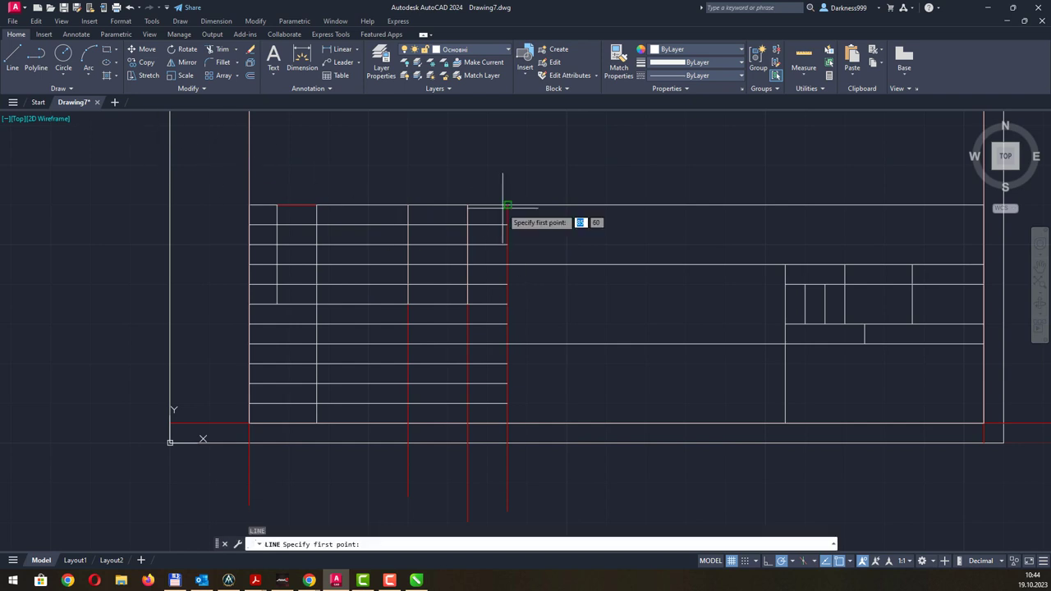
{"action": "left_click", "coordinate": [507, 205]}
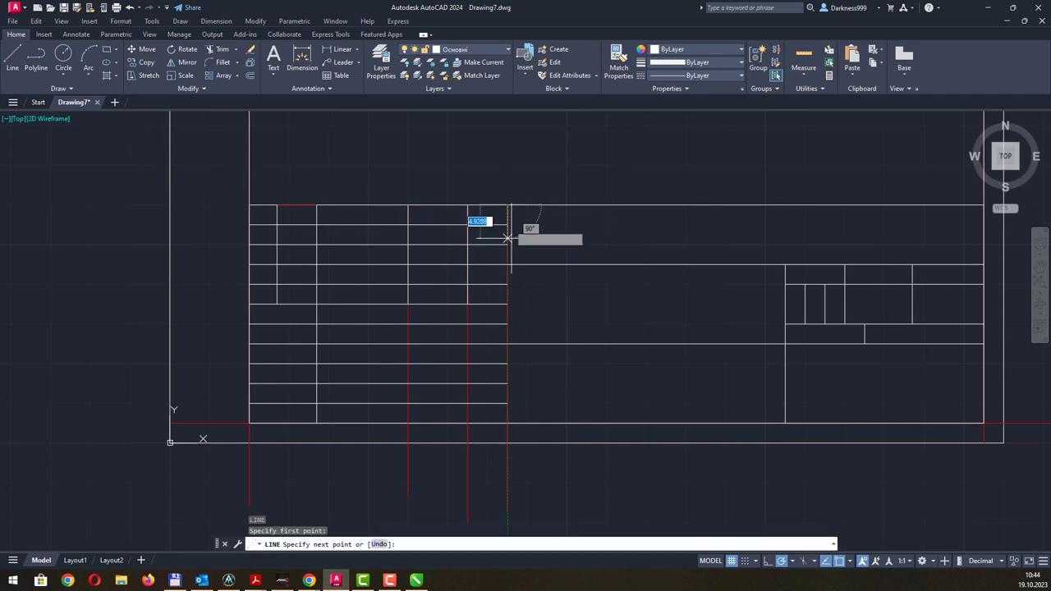
{"action": "left_click", "coordinate": [508, 422]}
{"action": "key", "text": "Return"}
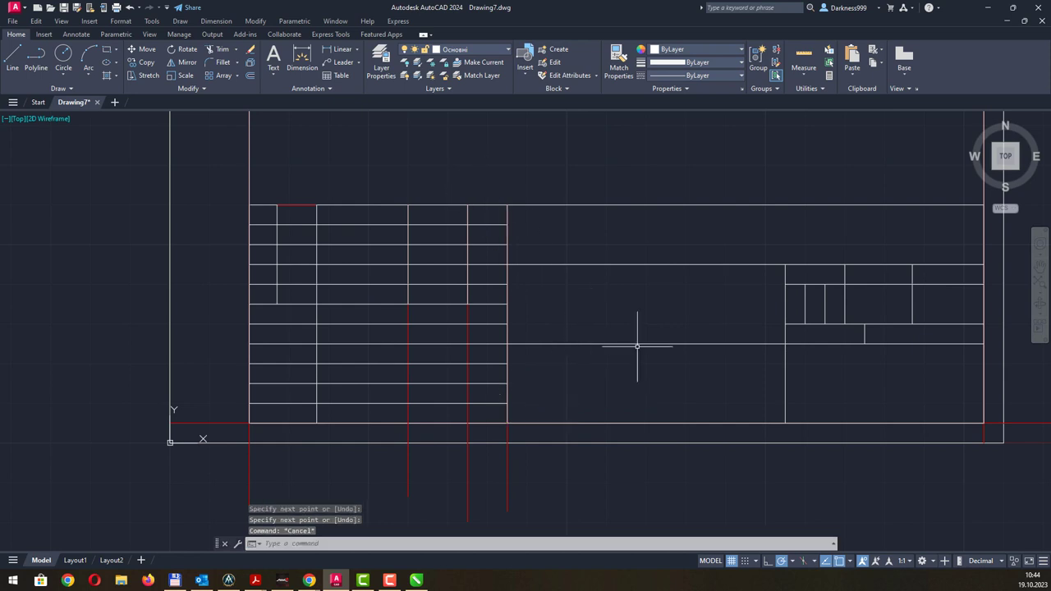
{"action": "key", "text": "alt+Tab"}
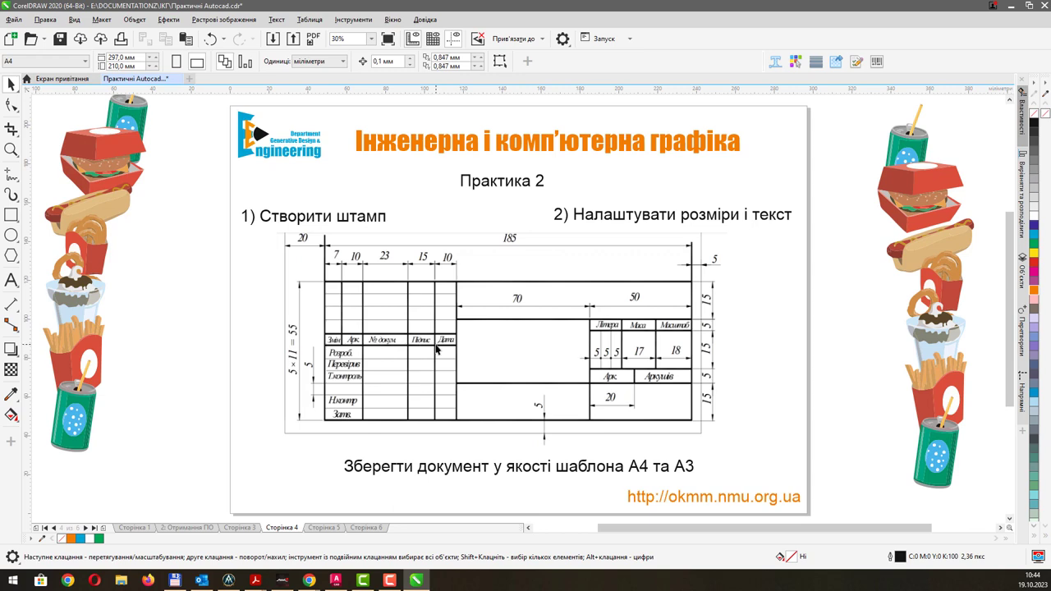
- Compare the drawing with the CorelDRAW reference sheet, ending back in AutoCAD
{"action": "key", "text": "alt+Tab"}
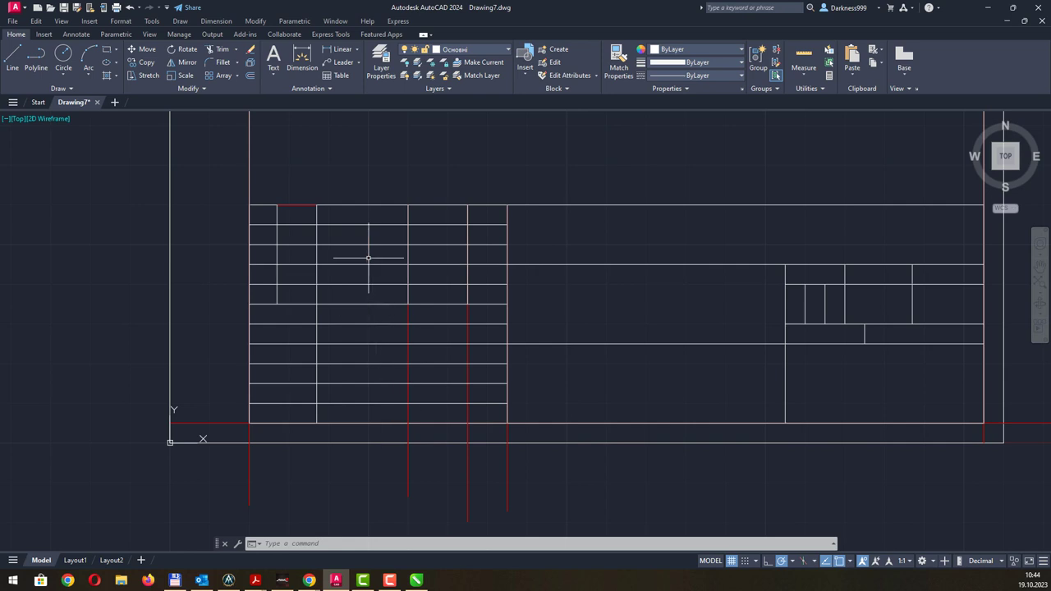
{"action": "key", "text": "alt+Tab"}
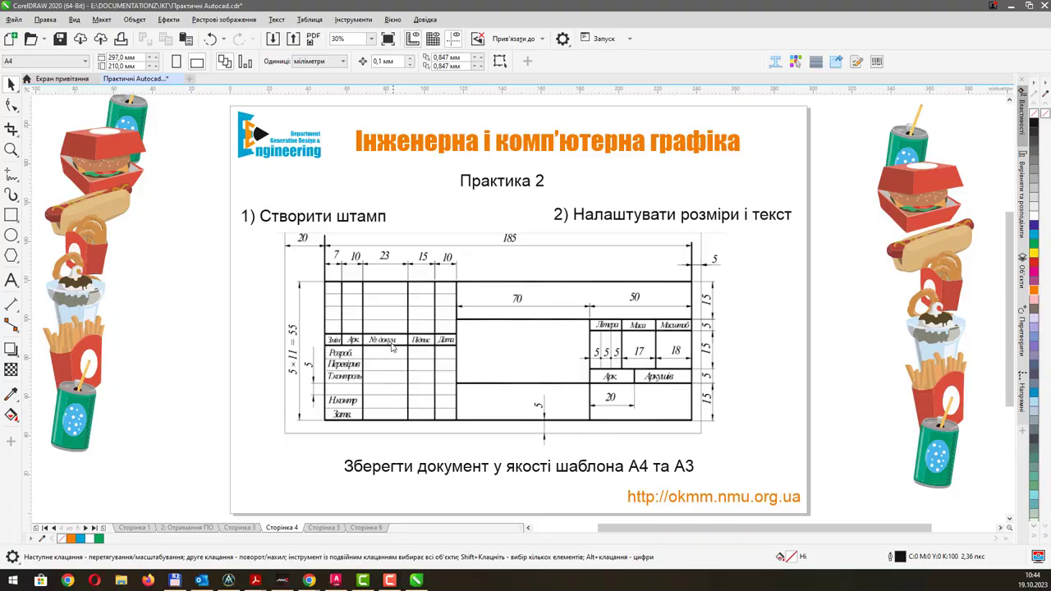
{"action": "key", "text": "alt+Tab"}
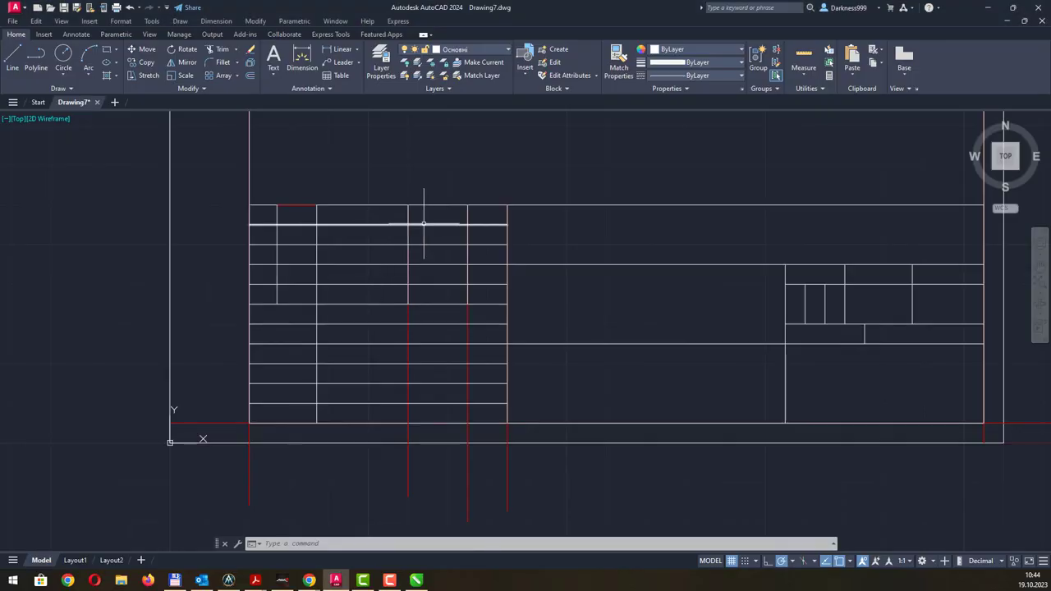
- Move the eight horizontal row lines of the left section to the Тонкі layer
{"action": "left_click", "coordinate": [391, 219]}
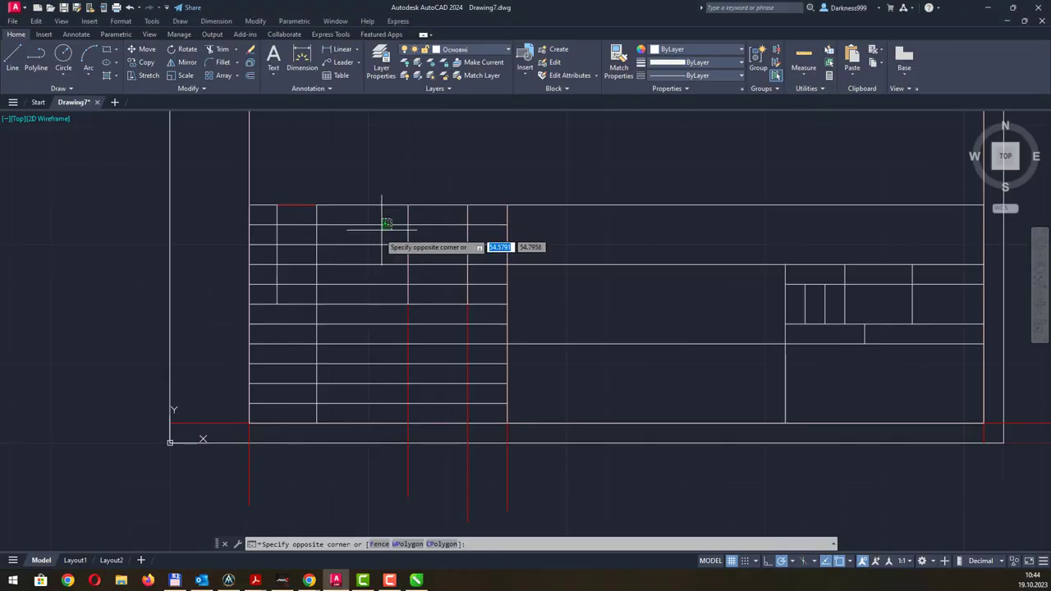
{"action": "left_click", "coordinate": [343, 285]}
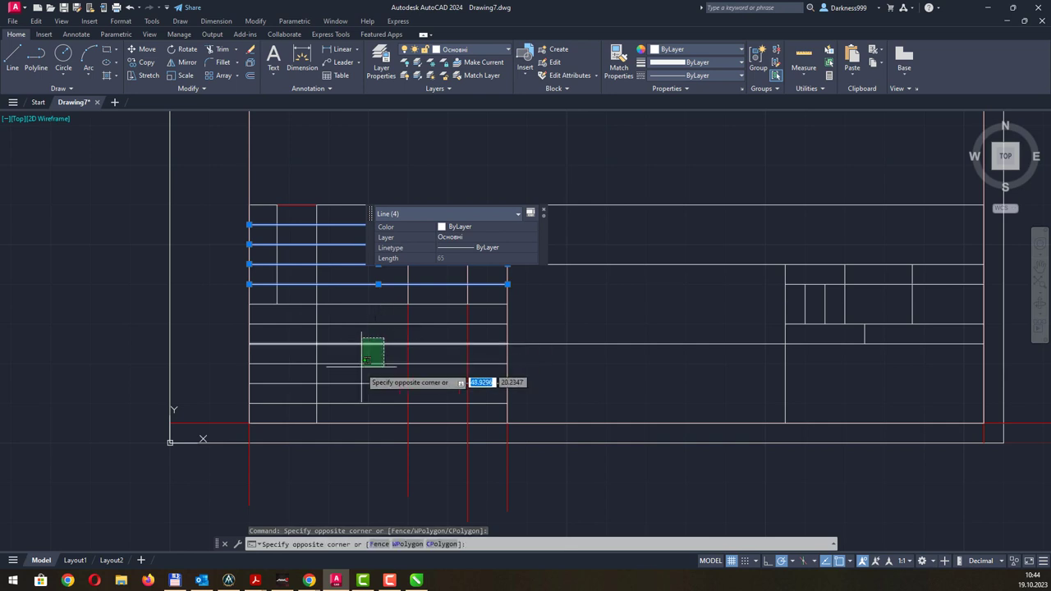
{"action": "left_click", "coordinate": [348, 410]}
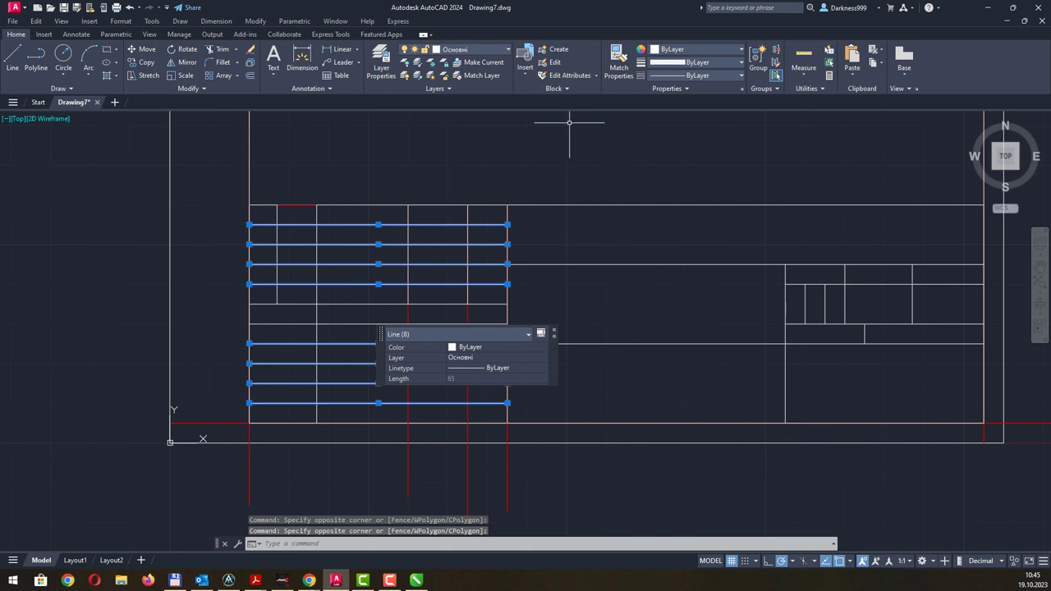
{"action": "left_click", "coordinate": [508, 53]}
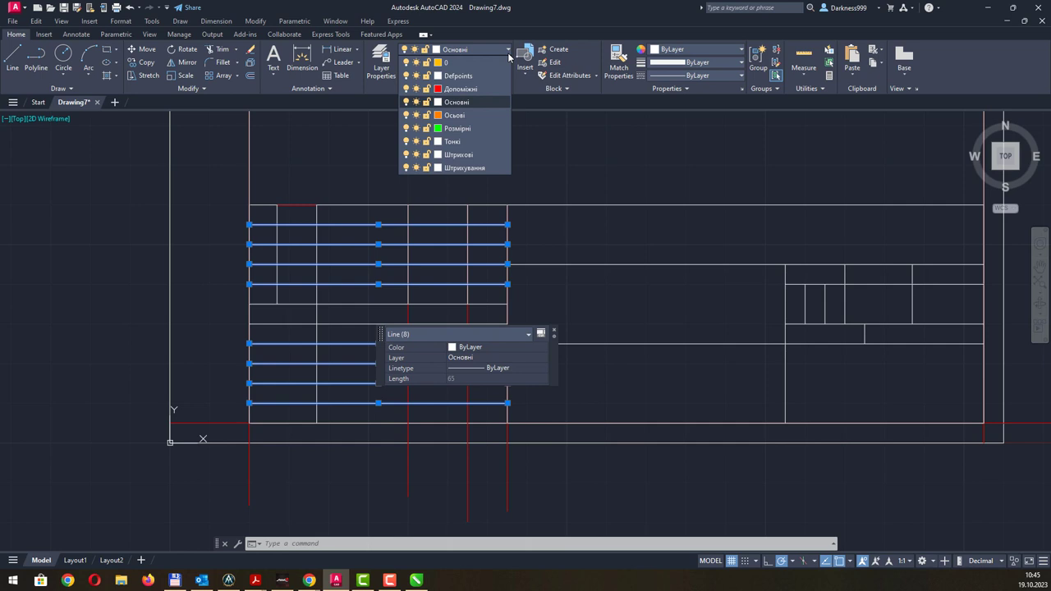
{"action": "left_click", "coordinate": [454, 141]}
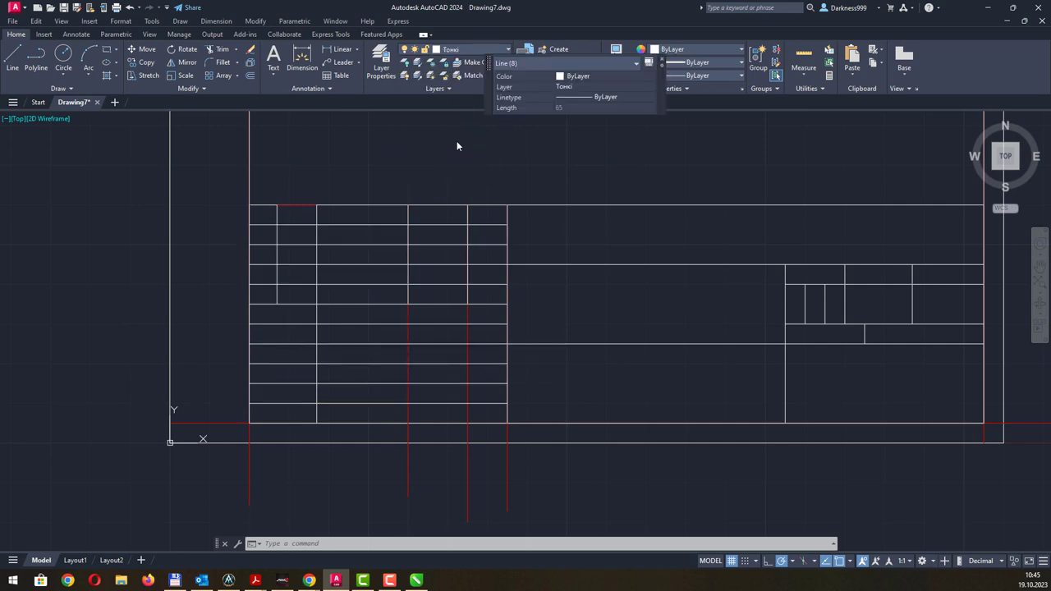
- Check the top two horizontal lines by selecting them, then clear the selection
{"action": "left_click", "coordinate": [450, 151]}
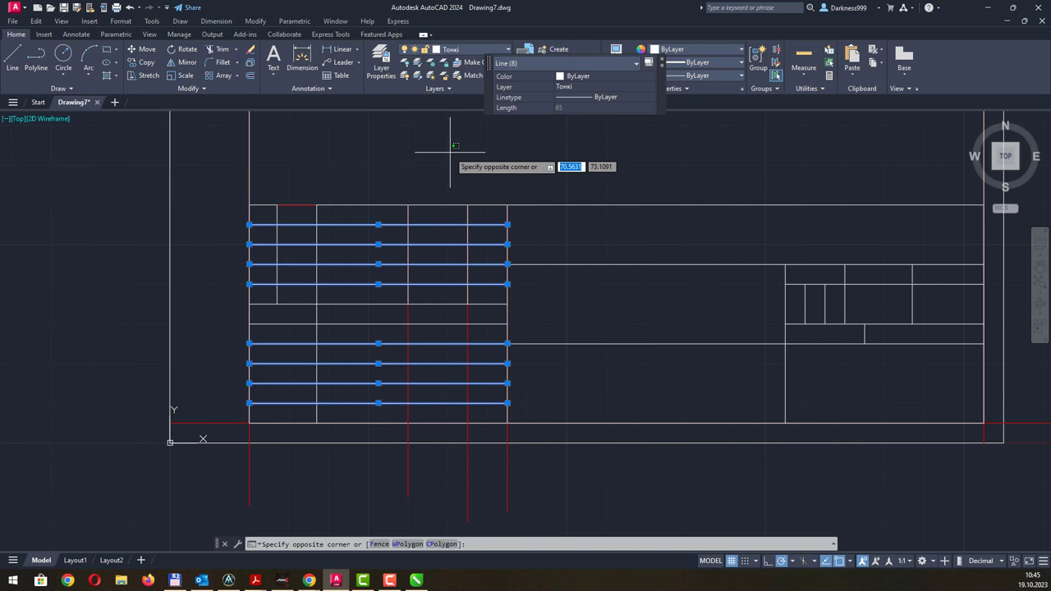
{"action": "key", "text": "Escape"}
{"action": "left_click", "coordinate": [412, 162]}
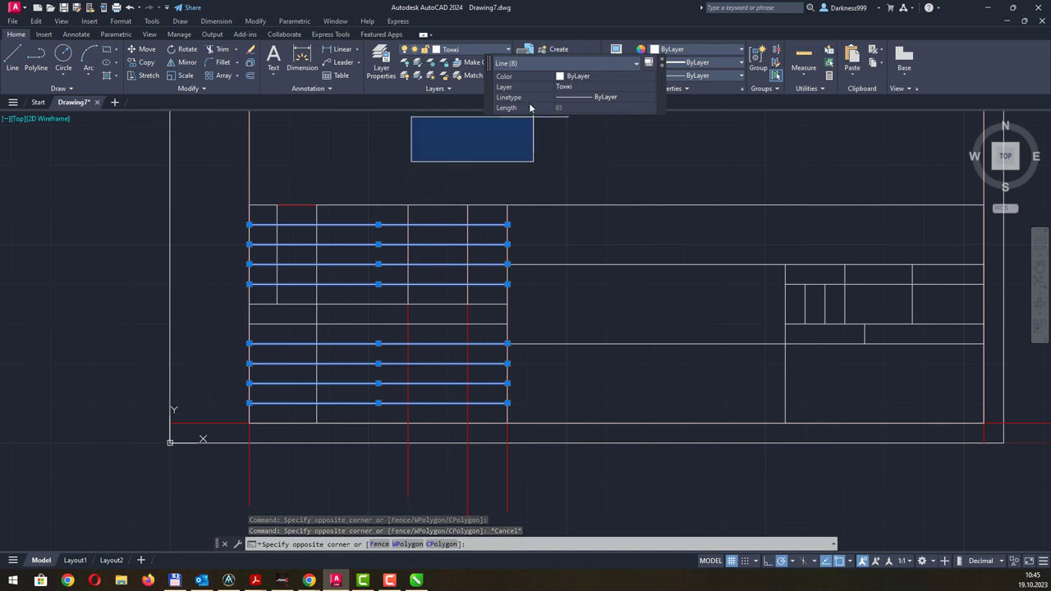
{"action": "key", "text": "Escape"}
{"action": "key", "text": "Escape"}
{"action": "left_click", "coordinate": [371, 224]}
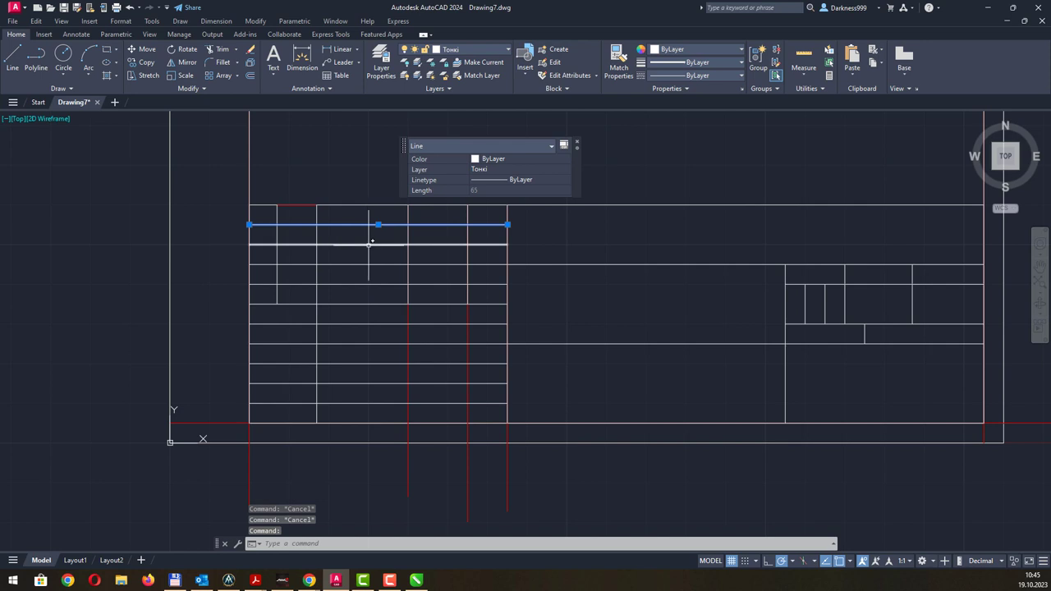
{"action": "left_click", "coordinate": [368, 245]}
{"action": "key", "text": "Escape"}
{"action": "key", "text": "Escape"}
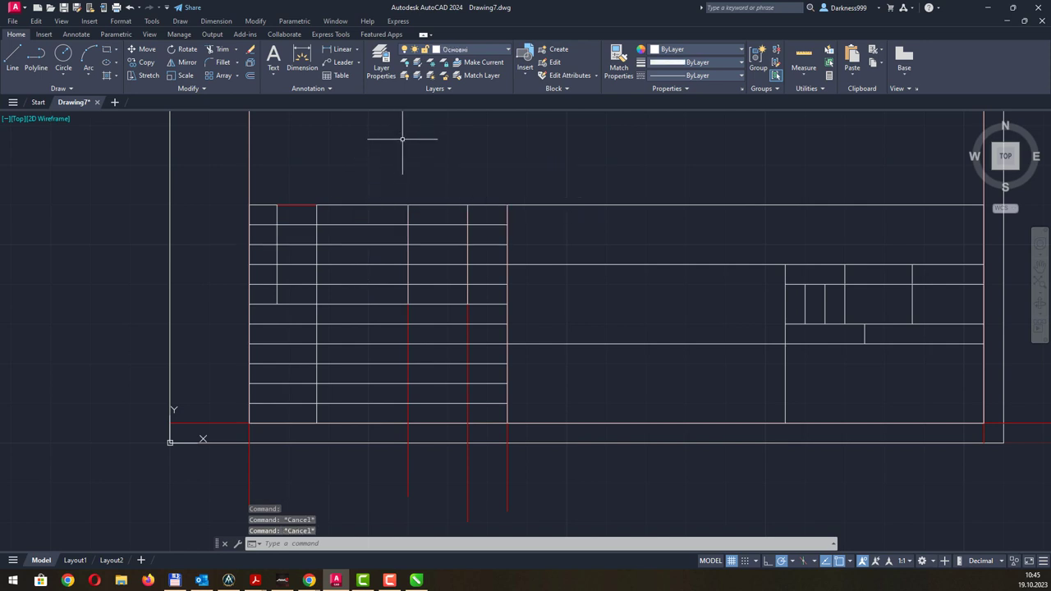
- Toggle the Тонкі layer off and back on to check which lines it holds
{"action": "left_click", "coordinate": [506, 52]}
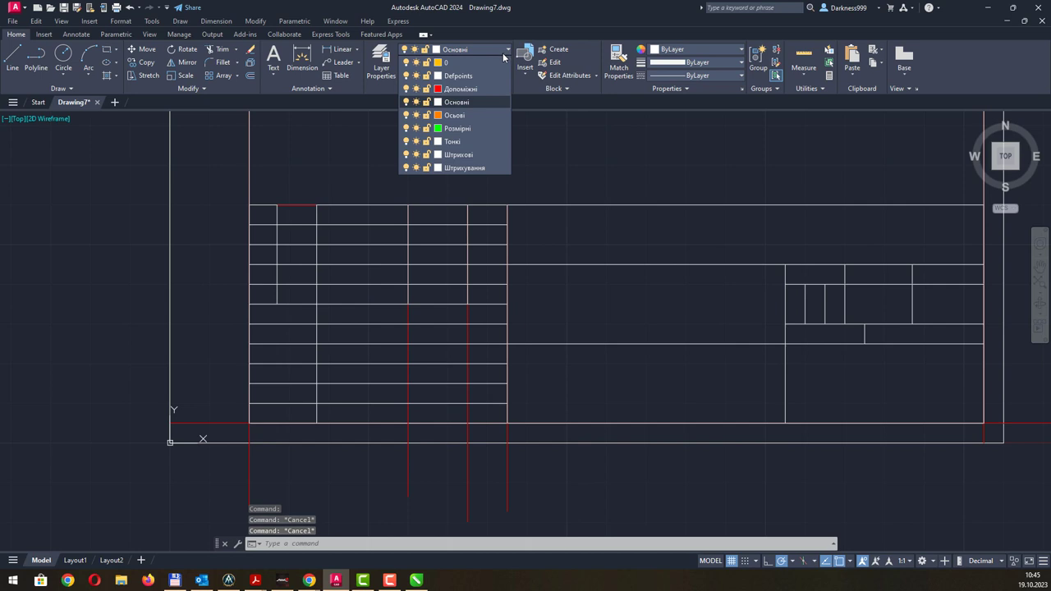
{"action": "left_click", "coordinate": [406, 142]}
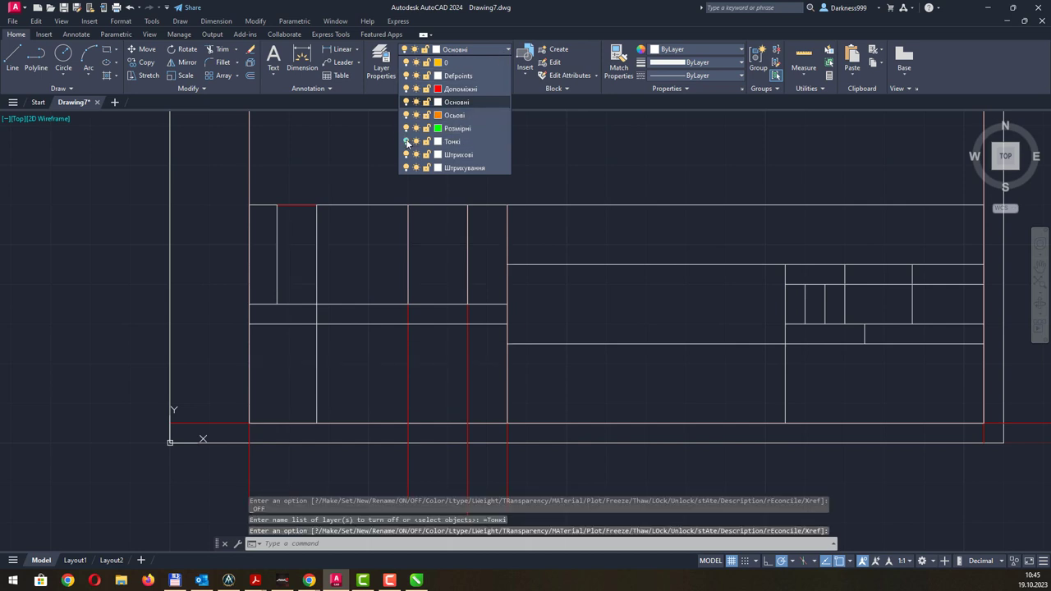
{"action": "left_click", "coordinate": [406, 142]}
{"action": "left_click", "coordinate": [406, 142]}
{"action": "left_click", "coordinate": [406, 142]}
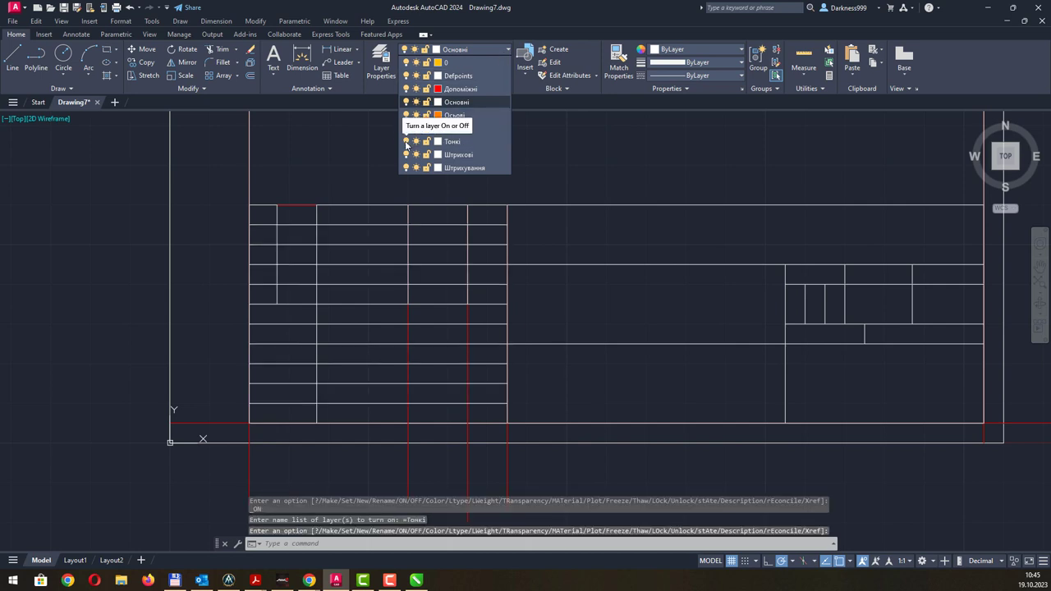
{"action": "key", "text": "Escape"}
- Erase the three red vertical lines, then restore them after checking the reference
{"action": "mouse_move", "coordinate": [584, 190]}
{"action": "middle_mouse_down"}
{"action": "mouse_move", "coordinate": [503, 193]}
{"action": "mouse_move", "coordinate": [502, 161]}
{"action": "middle_mouse_up"}
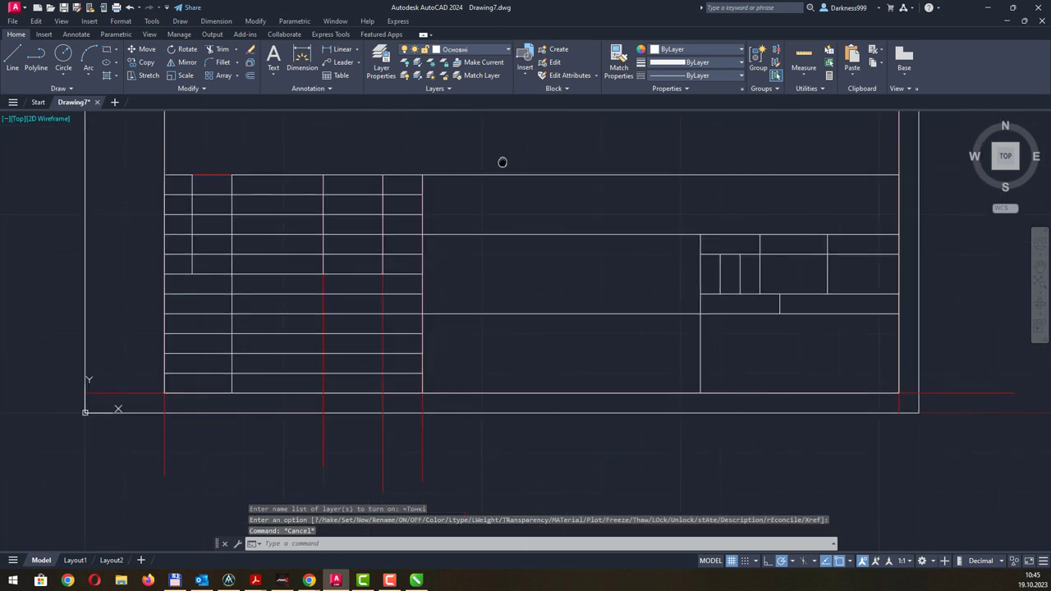
{"action": "left_click", "coordinate": [452, 462]}
{"action": "left_click", "coordinate": [288, 437]}
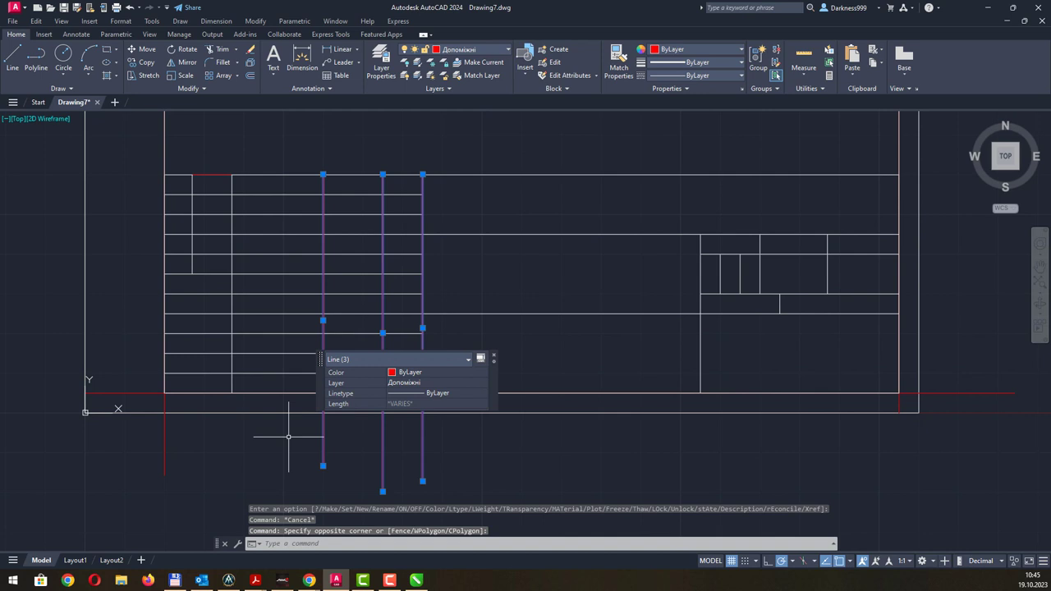
{"action": "key", "text": "Delete"}
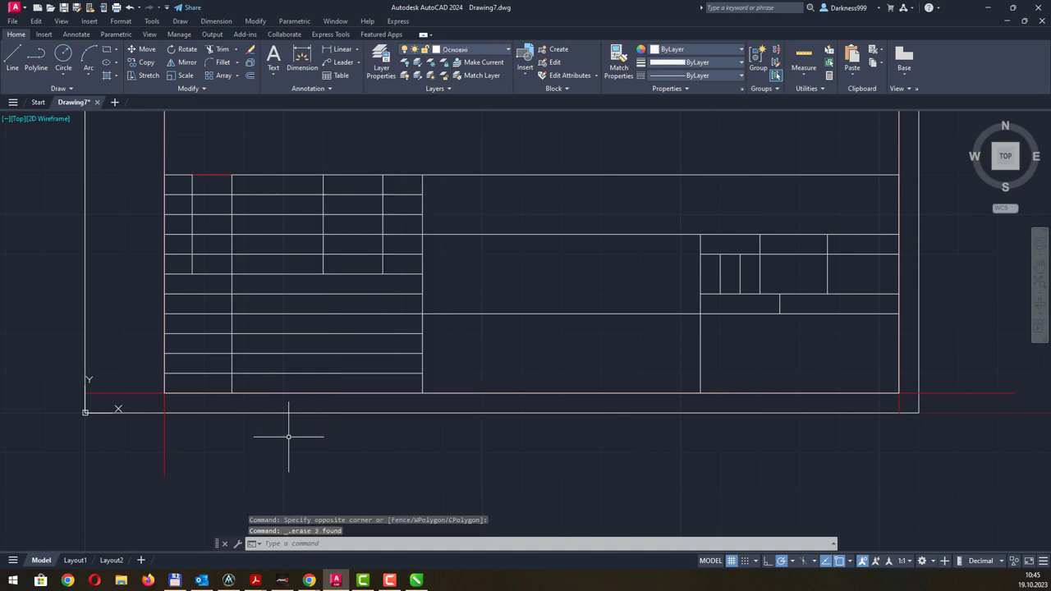
{"action": "key", "text": "alt+Tab"}
{"action": "key", "text": "alt+Tab"}
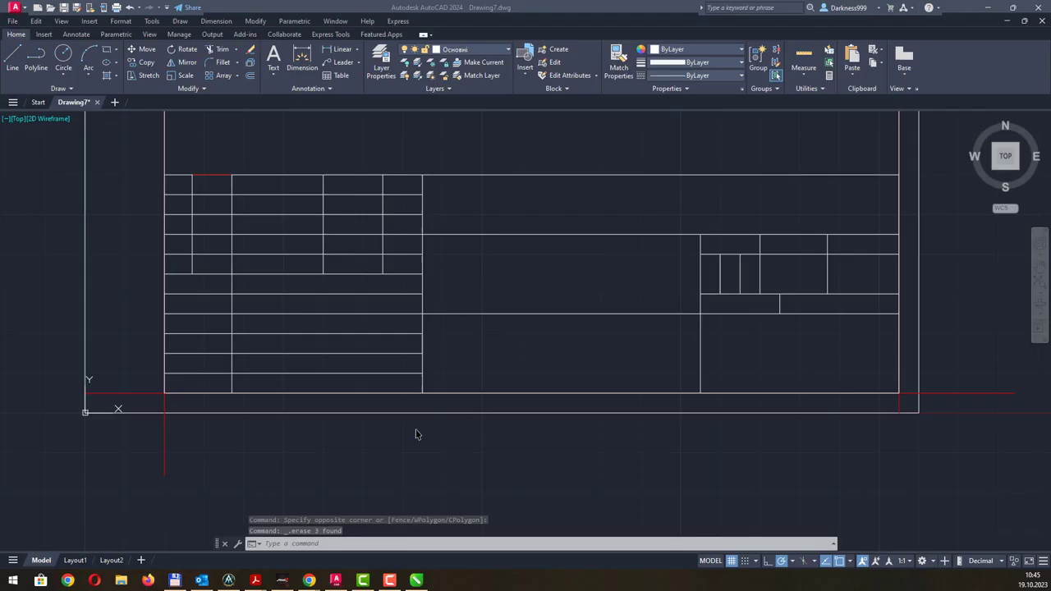
{"action": "key", "text": "ctrl+z"}
{"action": "key", "text": "alt+Tab"}
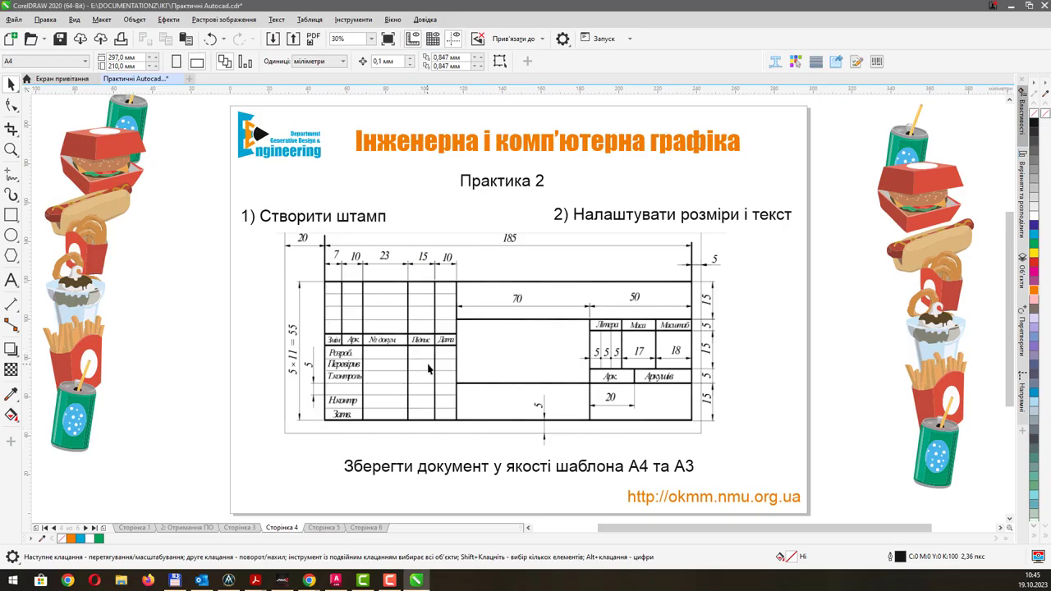
{"action": "key", "text": "alt+Tab"}
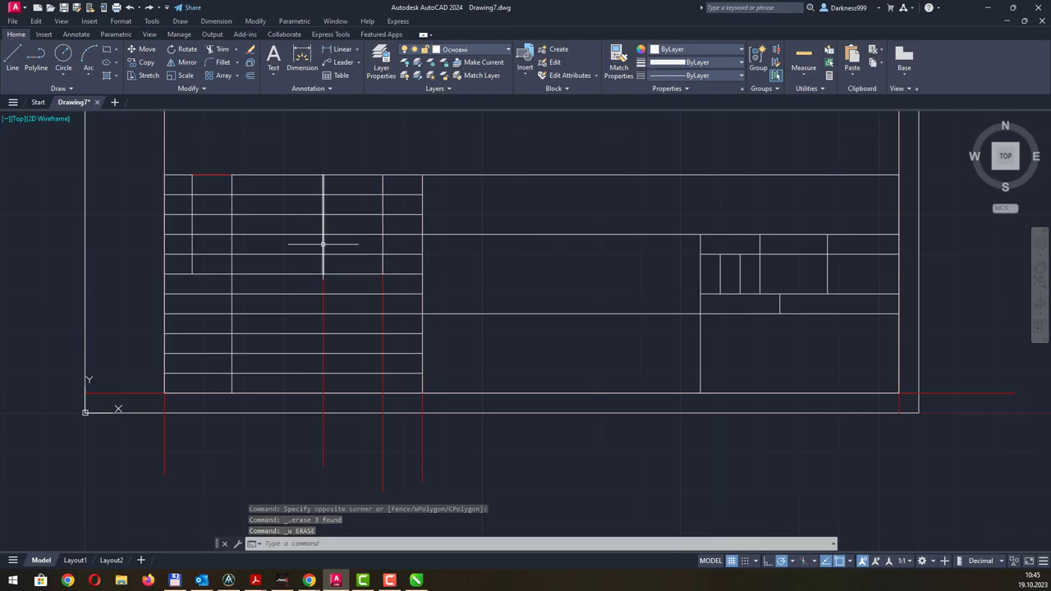
- Grip-stretch two short column lines down to the title block's bottom edge
{"action": "left_click", "coordinate": [322, 243]}
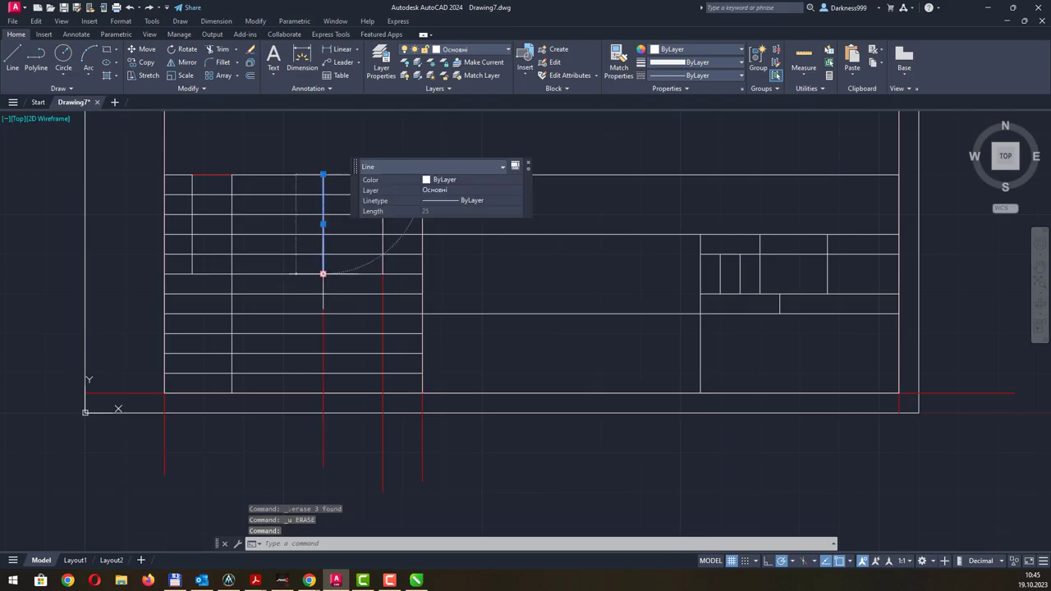
{"action": "left_click", "coordinate": [321, 275]}
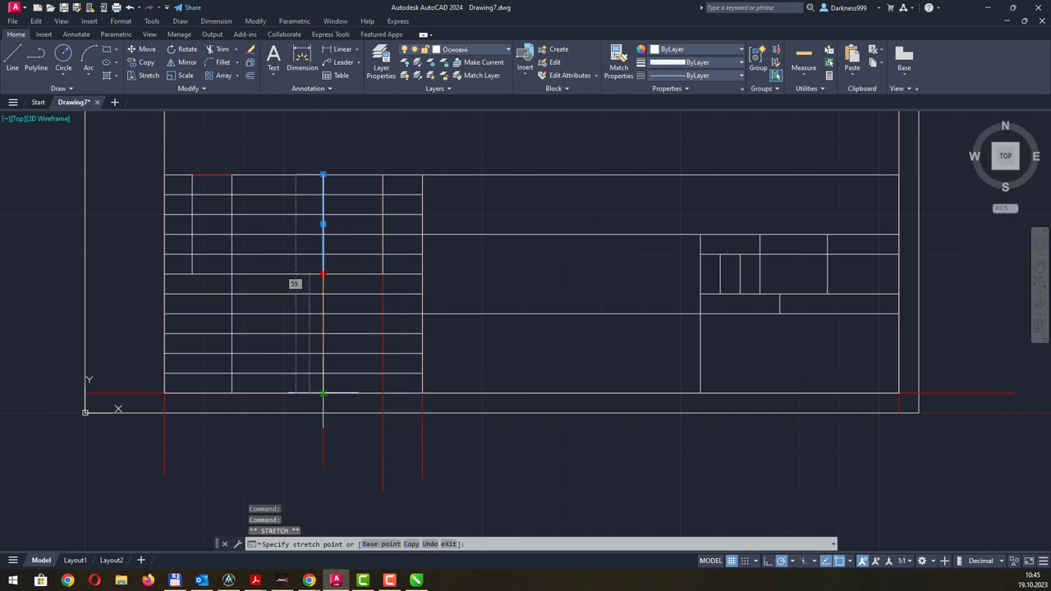
{"action": "left_click", "coordinate": [323, 393]}
{"action": "key", "text": "Escape"}
{"action": "left_click", "coordinate": [382, 262]}
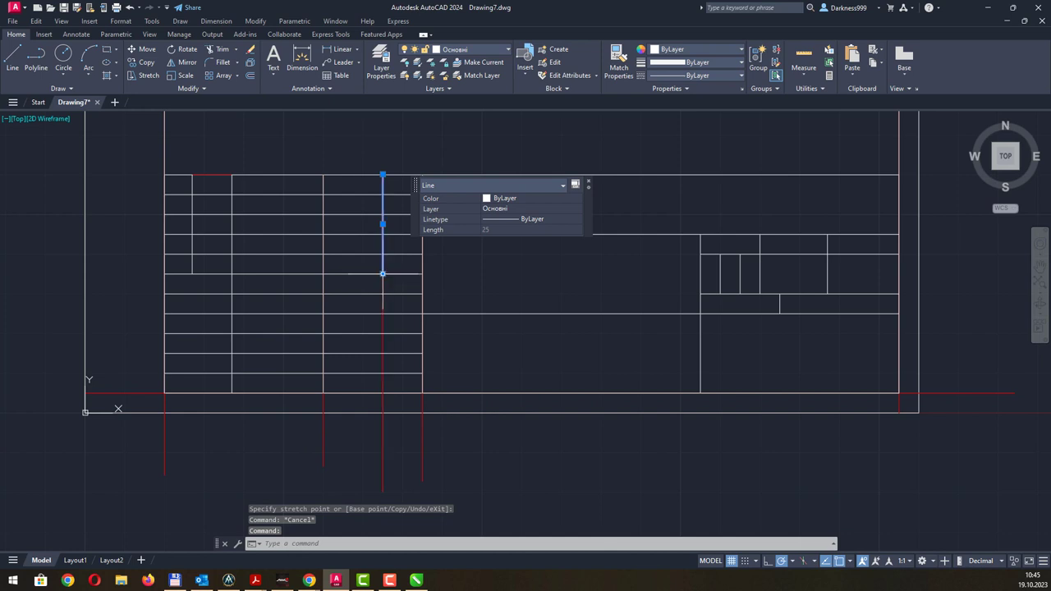
{"action": "left_click", "coordinate": [381, 274]}
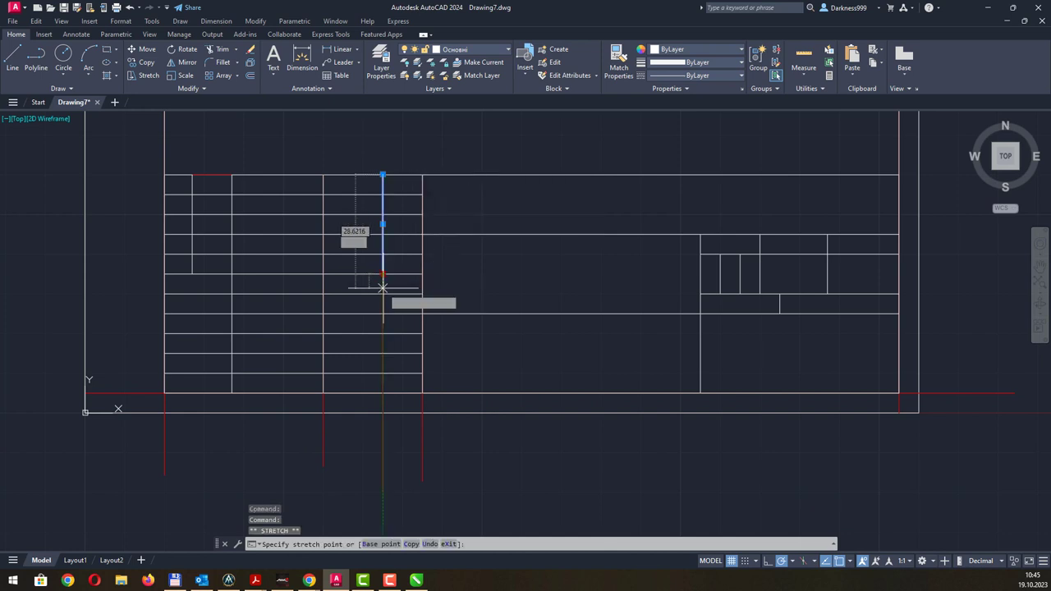
{"action": "left_click", "coordinate": [383, 392]}
{"action": "key", "text": "Escape"}
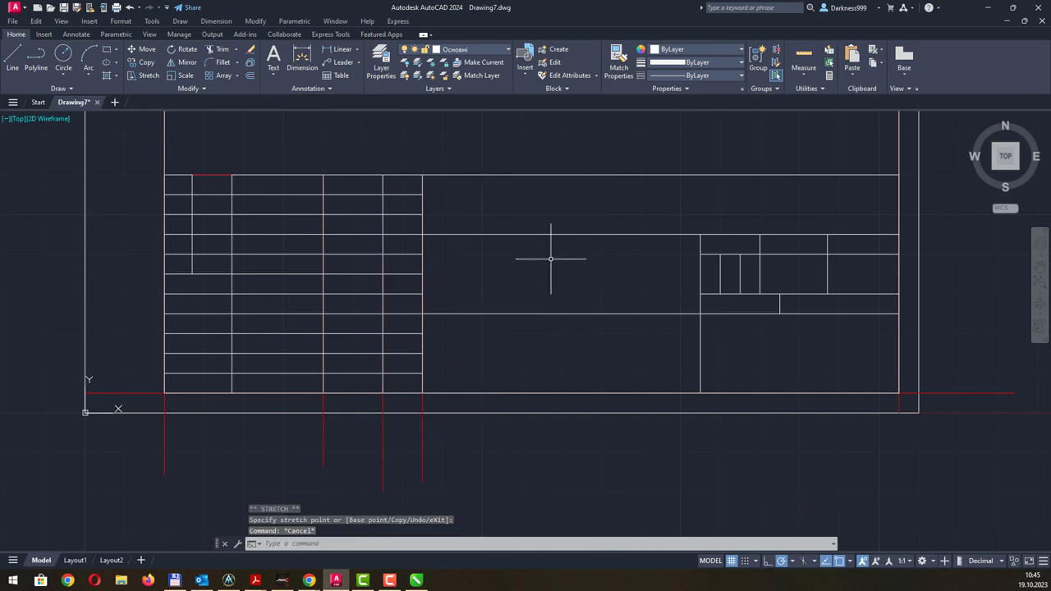
- Erase the four red vertical construction lines below the title block
{"action": "left_click", "coordinate": [479, 494]}
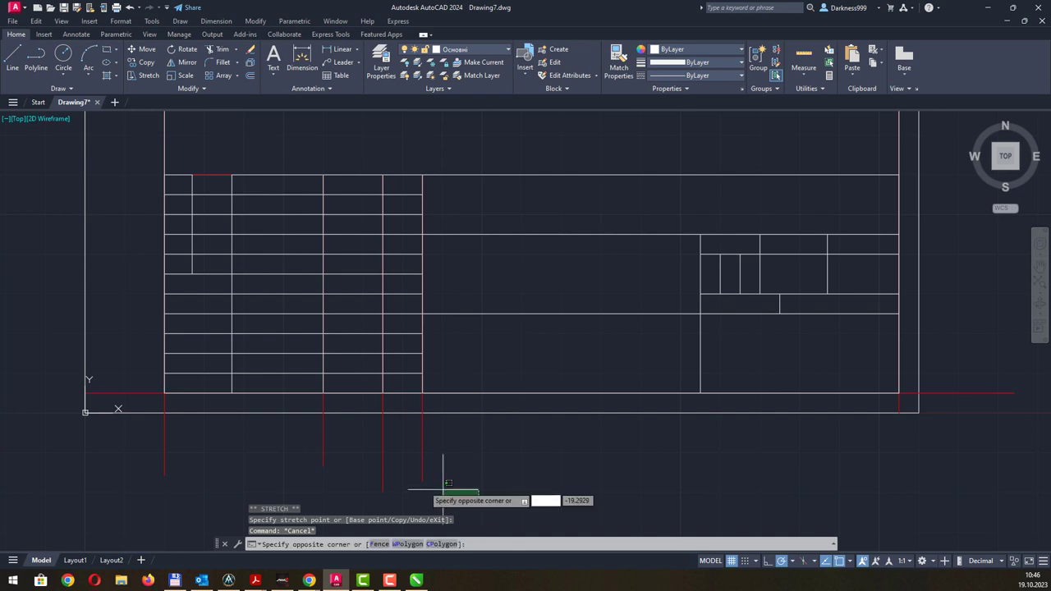
{"action": "left_click", "coordinate": [158, 462]}
{"action": "key", "text": "Delete"}
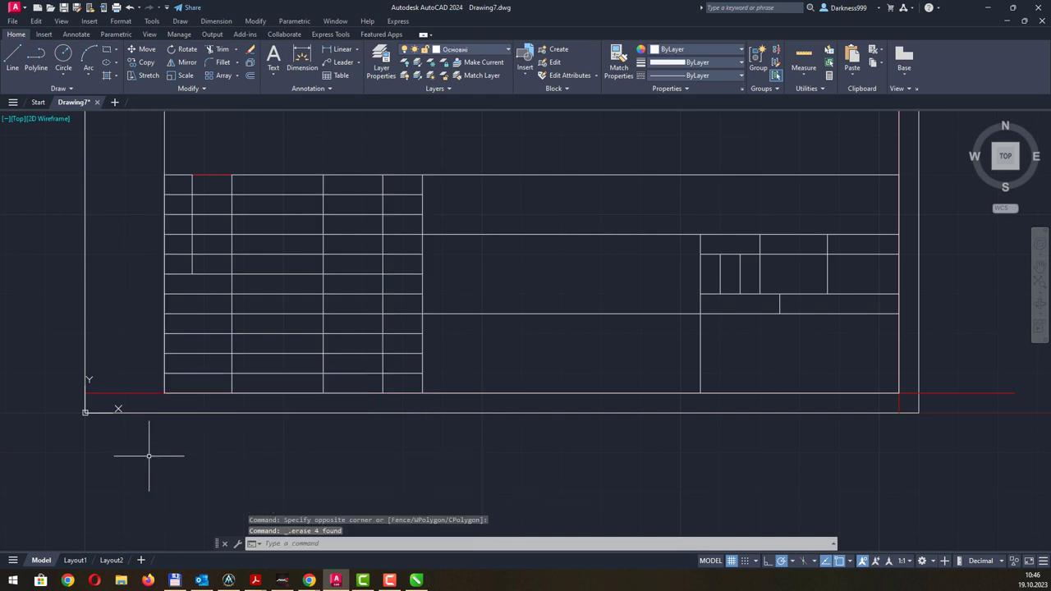
{"action": "scroll", "coordinate": [519, 243], "scroll_direction": "down", "scroll_amount": 2}
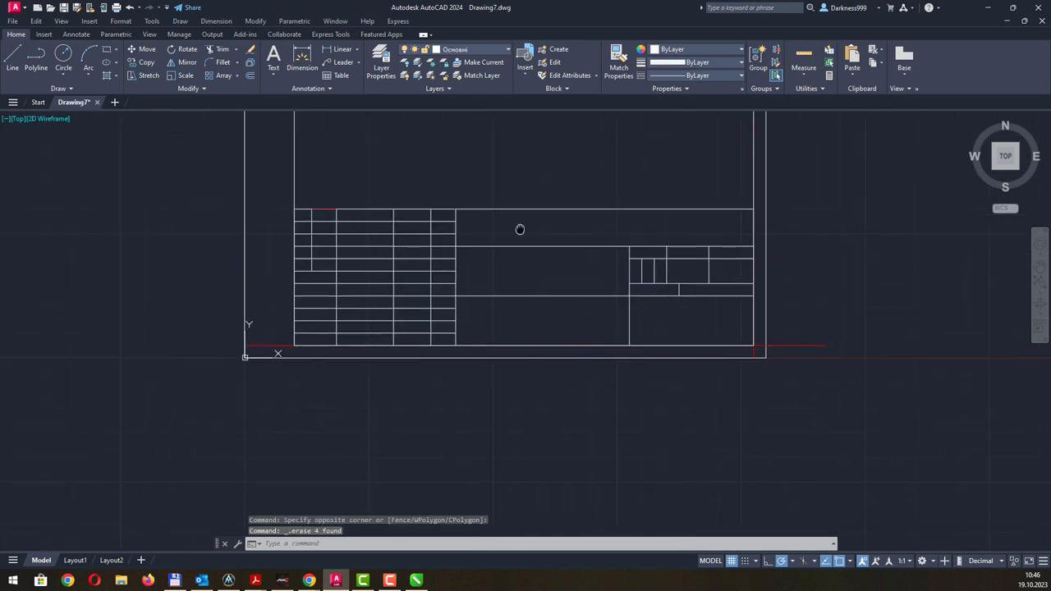
{"action": "middle_click_drag", "start_coordinate": [519, 242], "coordinate": [430, 352]}
{"action": "key", "text": "alt+Tab"}
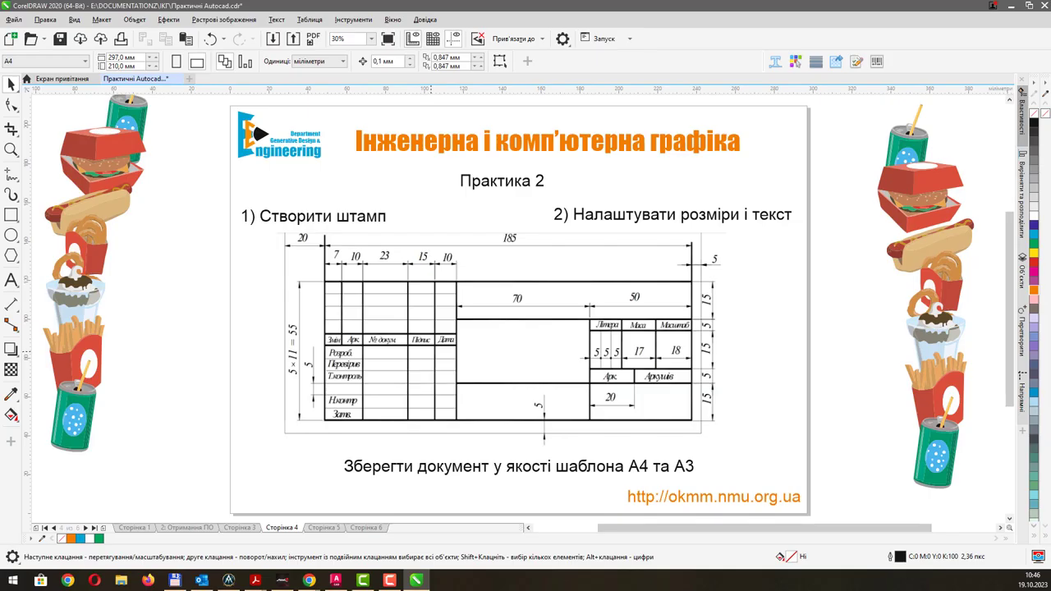
{"action": "key", "text": "alt+Tab"}
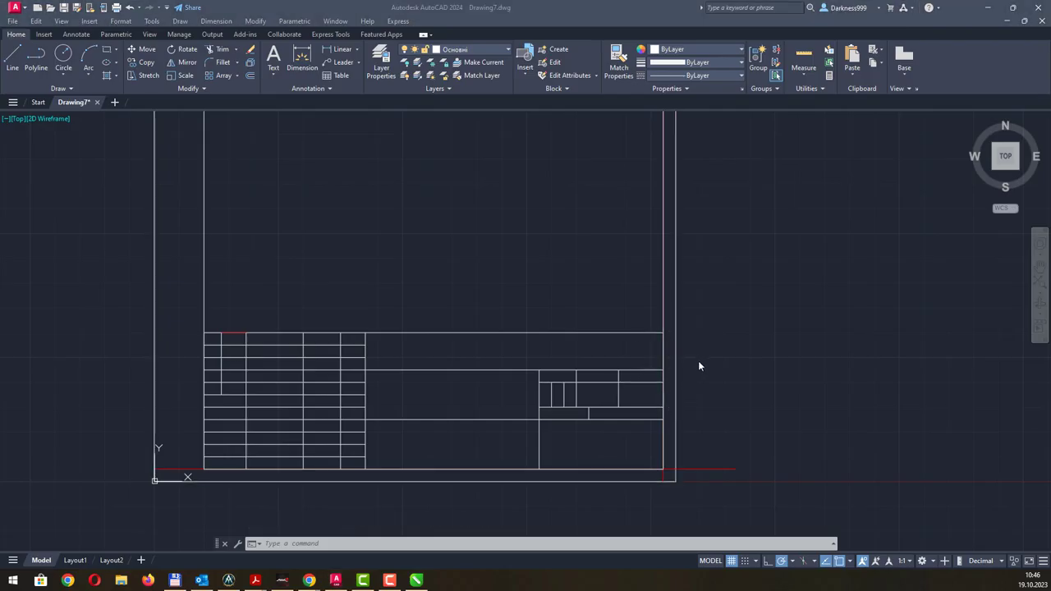
{"action": "key", "text": "alt+Tab"}
{"action": "key", "text": "alt+Tab"}
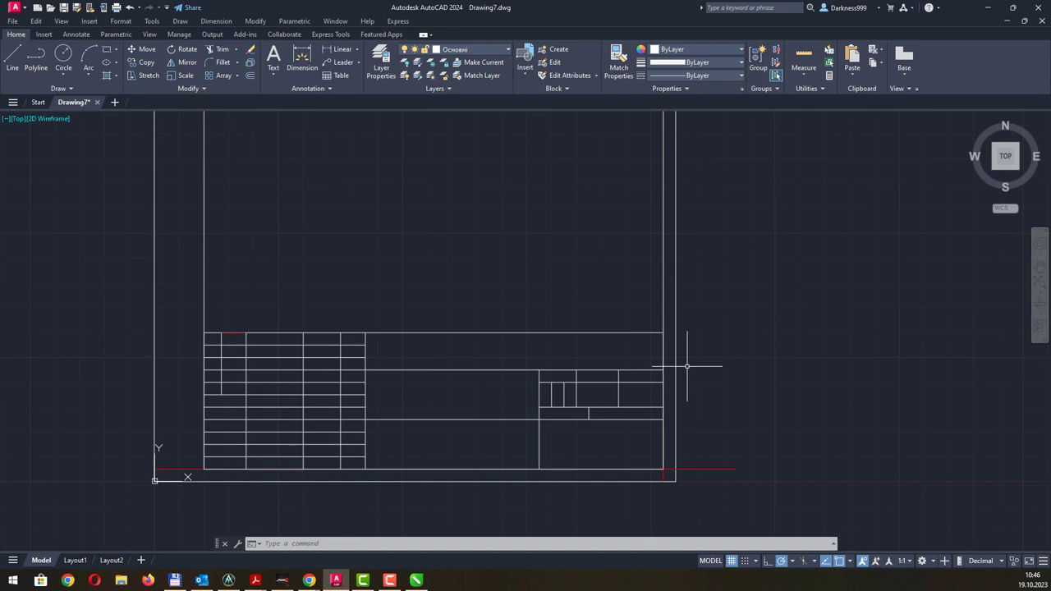
{"action": "key", "text": "alt+Tab"}
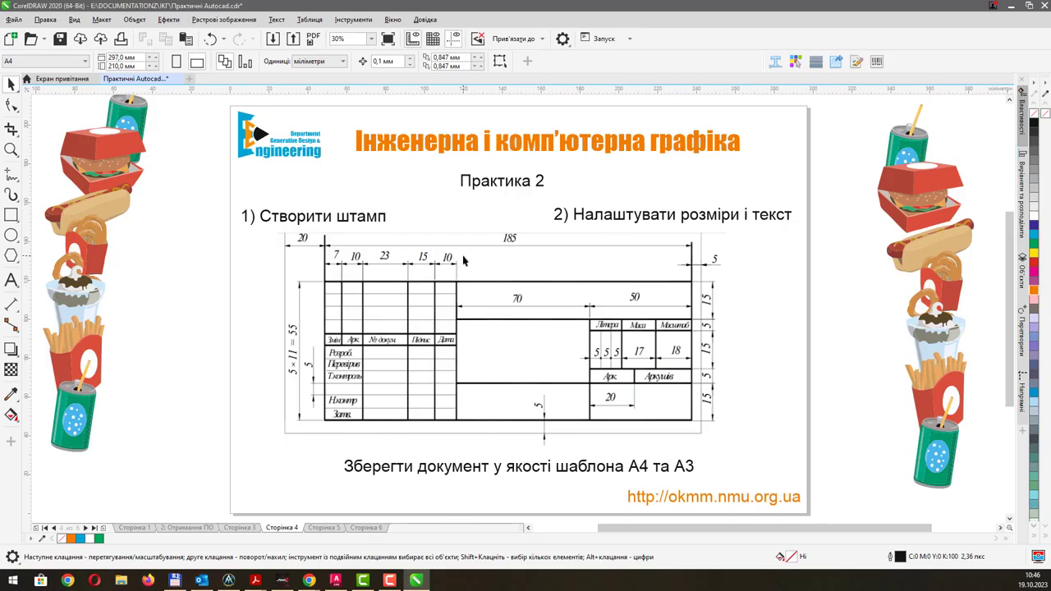
{"action": "left_click", "coordinate": [495, 314]}
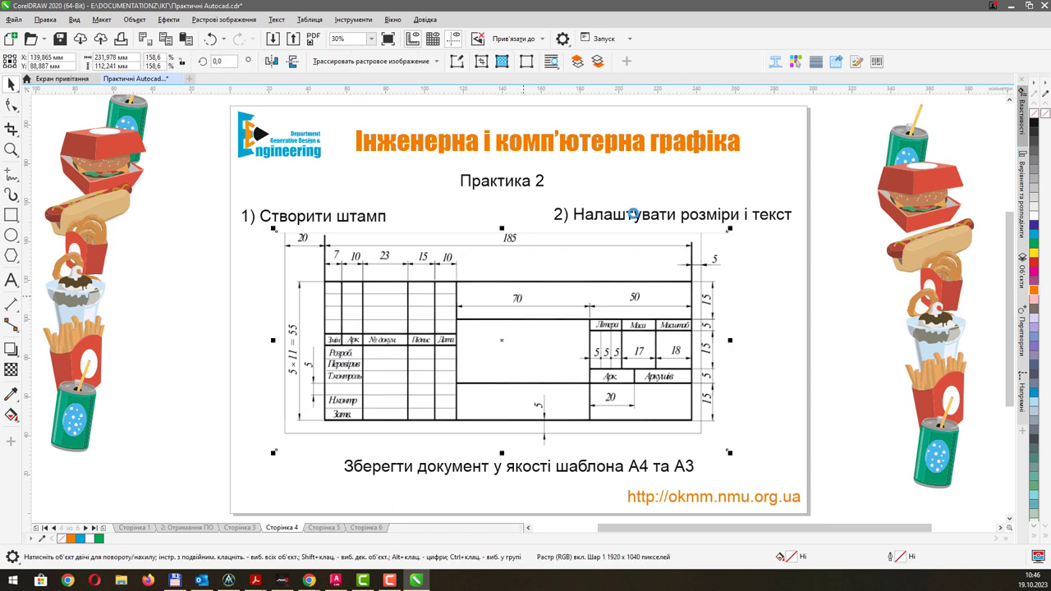
{"action": "left_click", "coordinate": [1009, 5]}
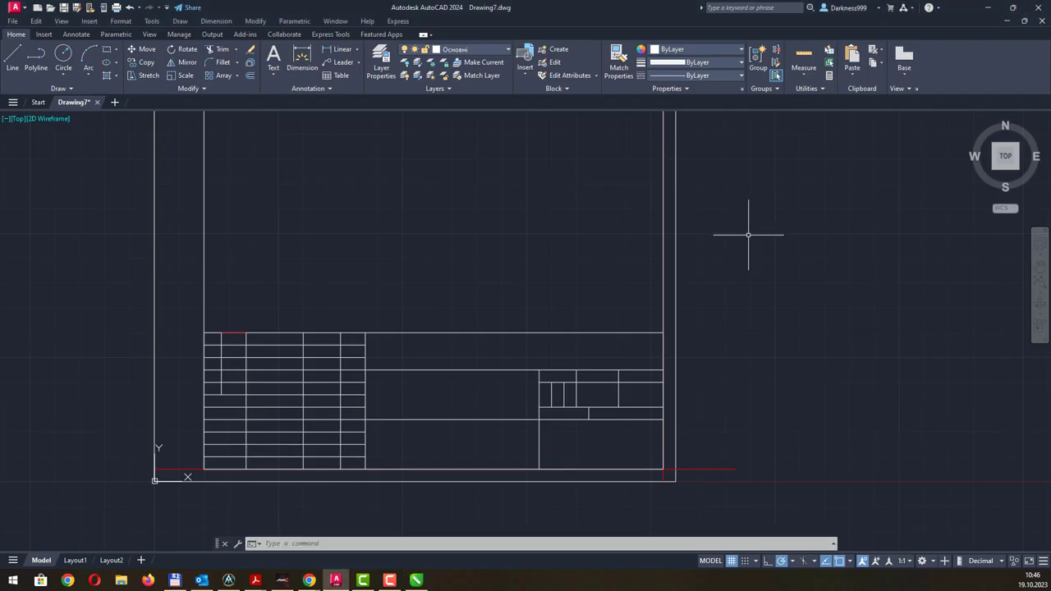
{"action": "middle_click_drag", "start_coordinate": [750, 227], "coordinate": [624, 296]}
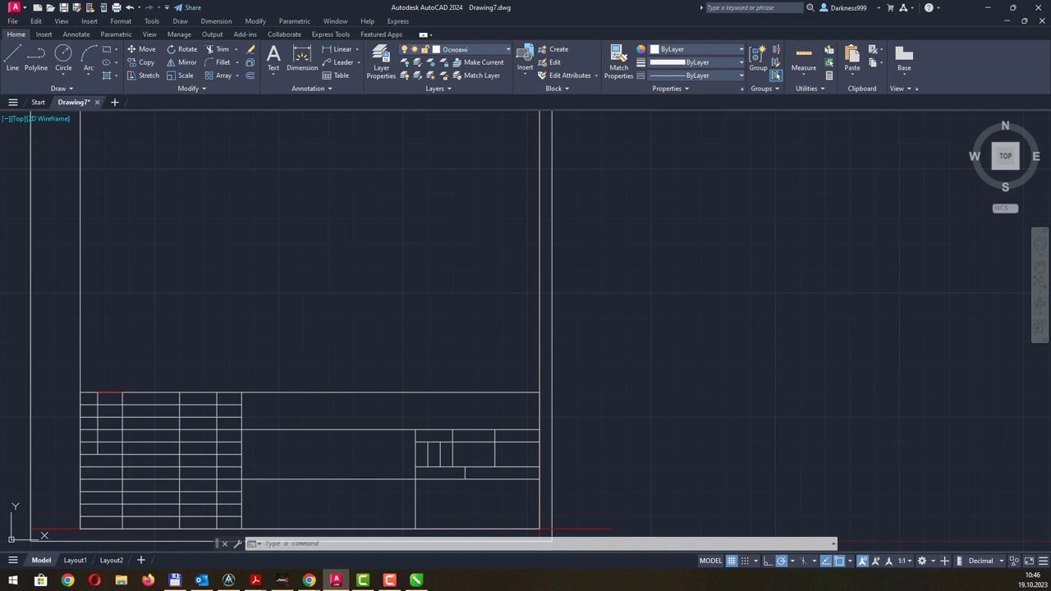
- Paste the reference title-block image right of the frame, accepting the default OLE text size
{"action": "key", "text": "ctrl+v"}
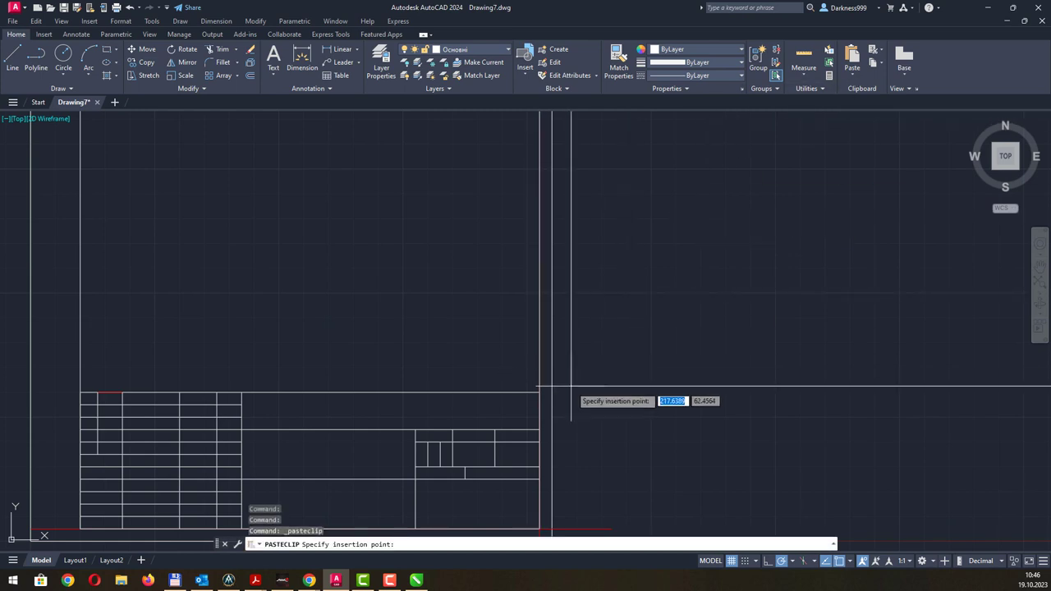
{"action": "left_click", "coordinate": [572, 386]}
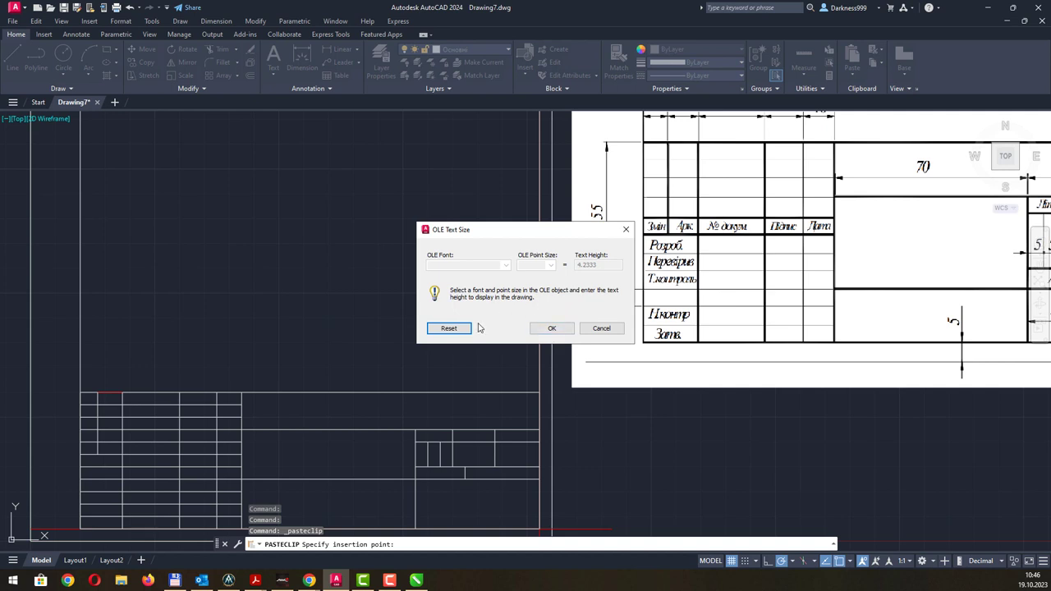
{"action": "left_click", "coordinate": [538, 328]}
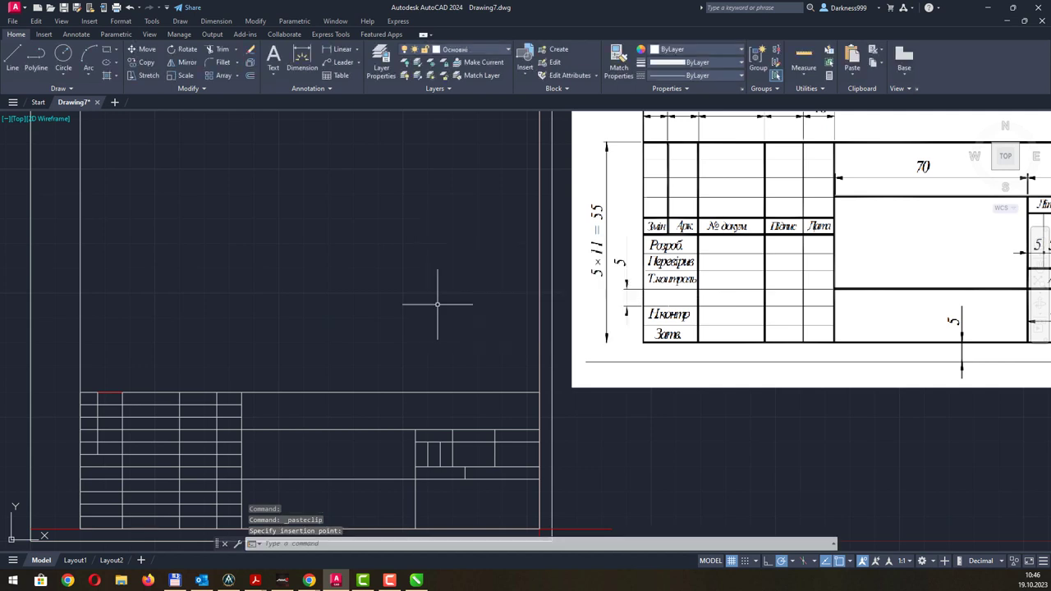
{"action": "middle_click_drag", "start_coordinate": [378, 320], "coordinate": [403, 317]}
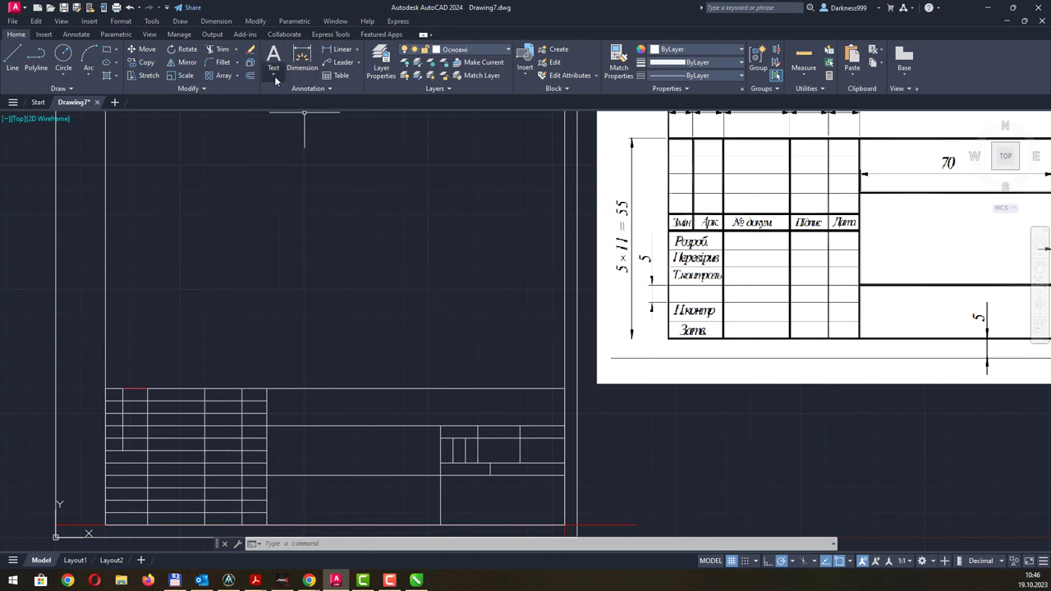
- Add single-line text 'Змін' at height 2.5 and rotation 0 above the title block
{"action": "left_click", "coordinate": [274, 75]}
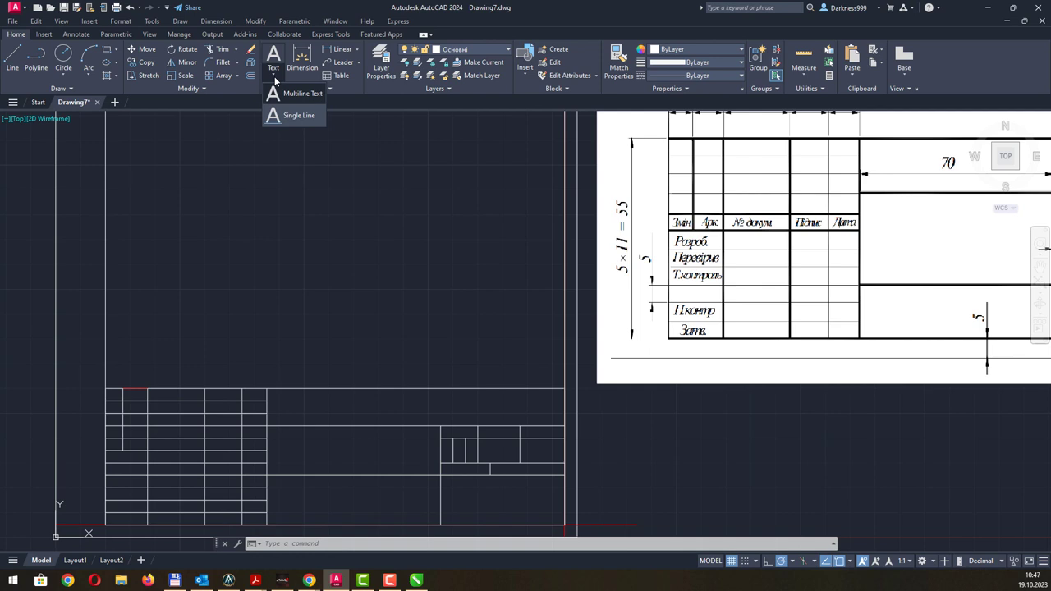
{"action": "left_click", "coordinate": [295, 116]}
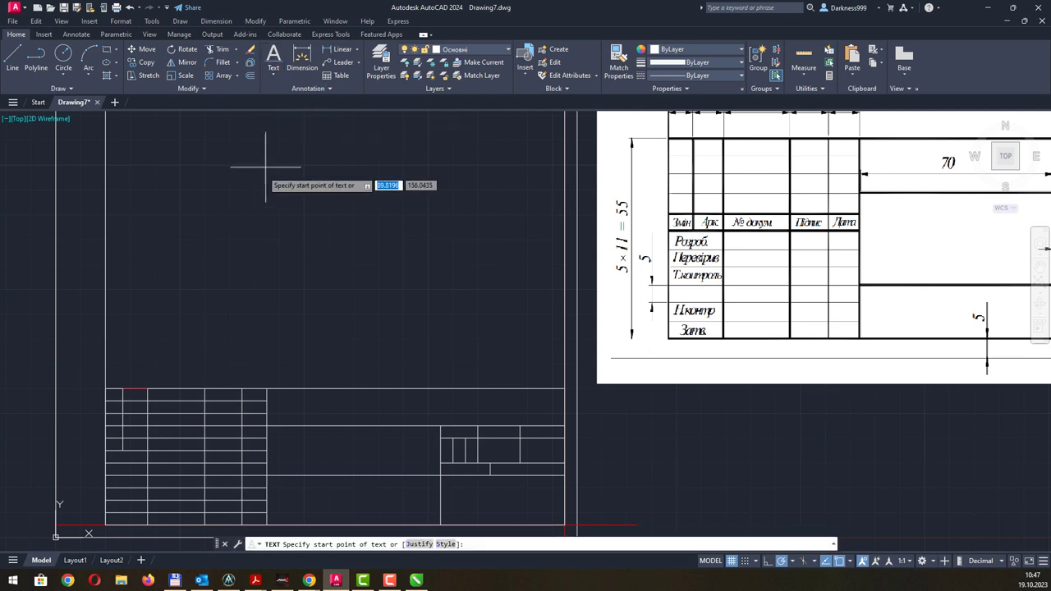
{"action": "left_click", "coordinate": [200, 255]}
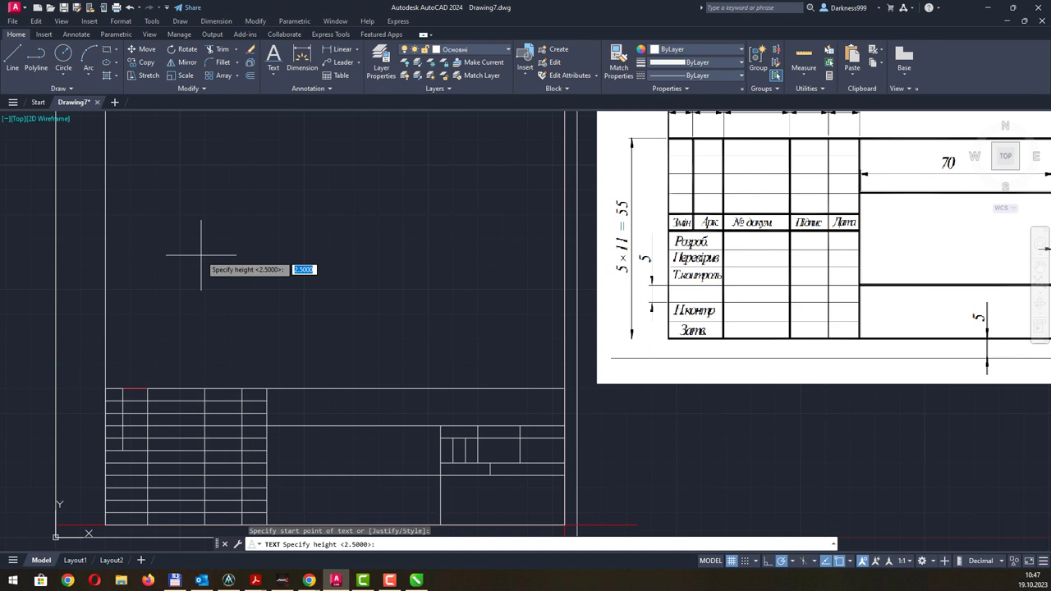
{"action": "key", "text": "Return"}
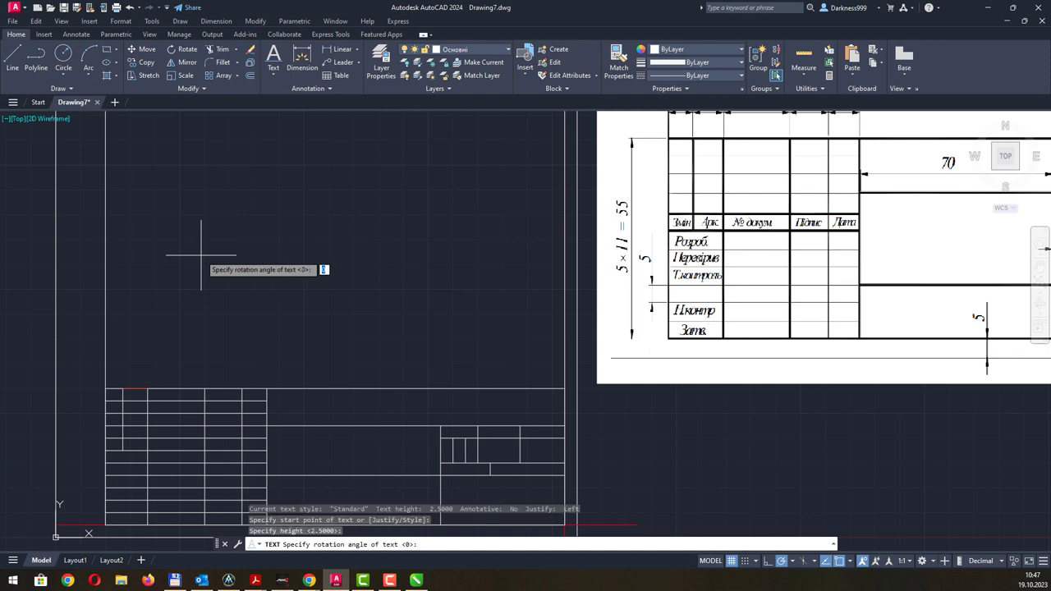
{"action": "key", "text": "Return"}
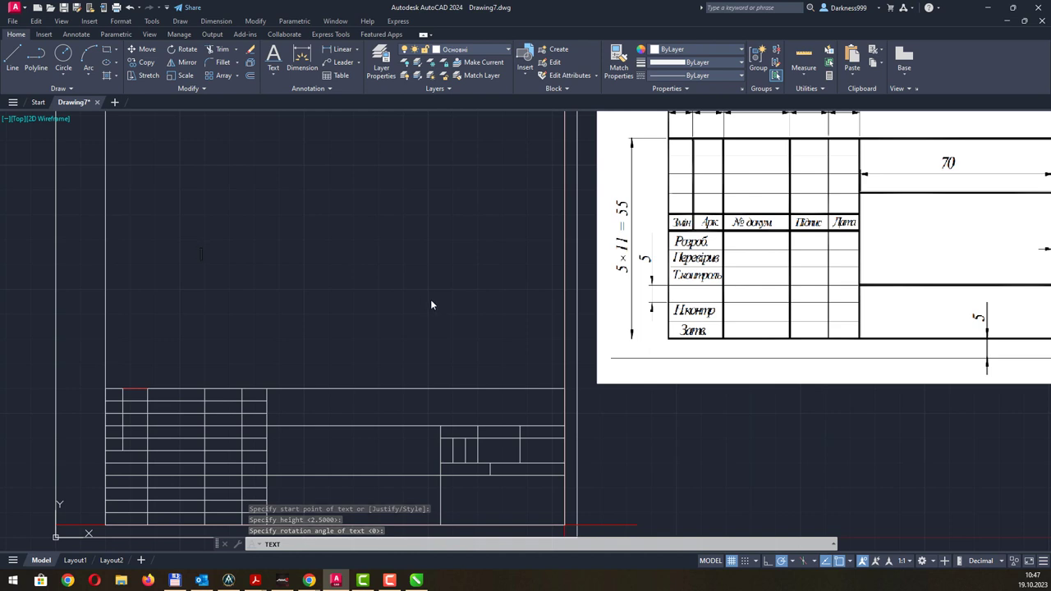
{"action": "type", "text": "Pvs"}
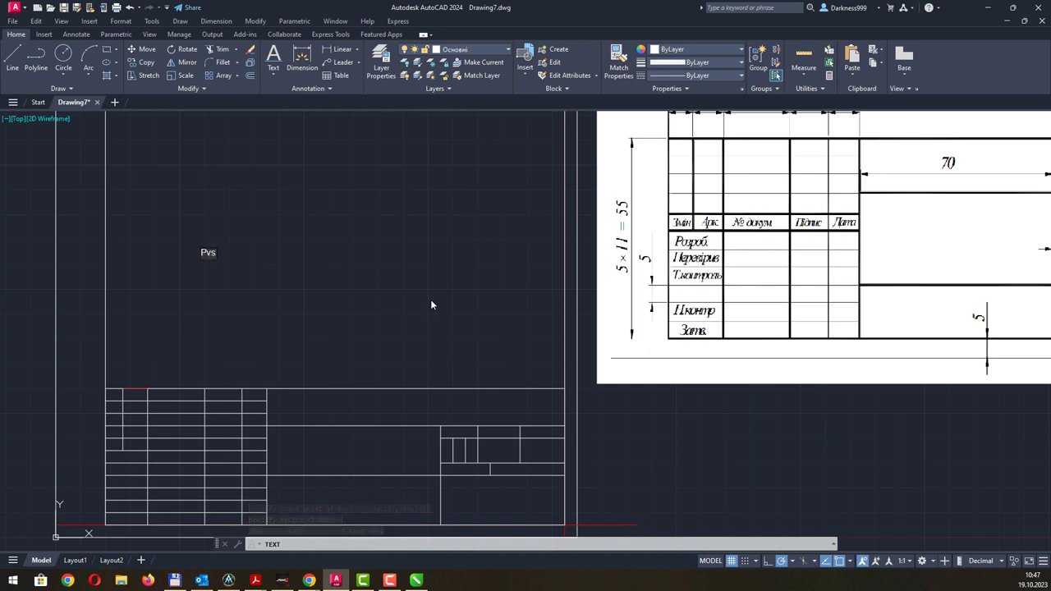
{"action": "key", "text": "BackSpace"}
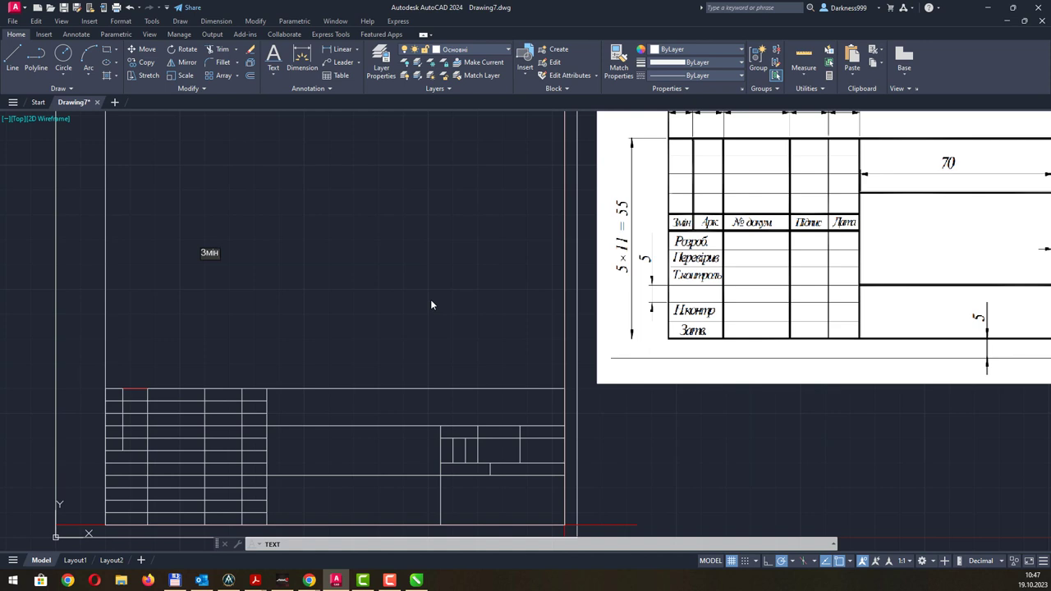
{"action": "key", "text": "ctrl+a"}
{"action": "key", "text": "Return"}
{"action": "key", "text": "Return"}
{"action": "left_click", "coordinate": [209, 252]}
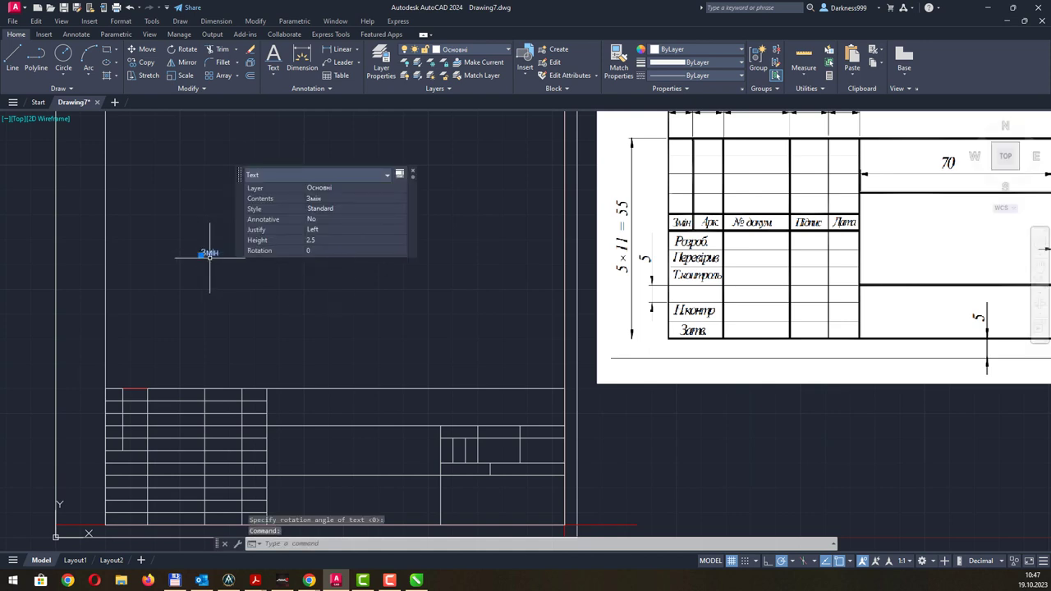
{"action": "right_click", "coordinate": [210, 253]}
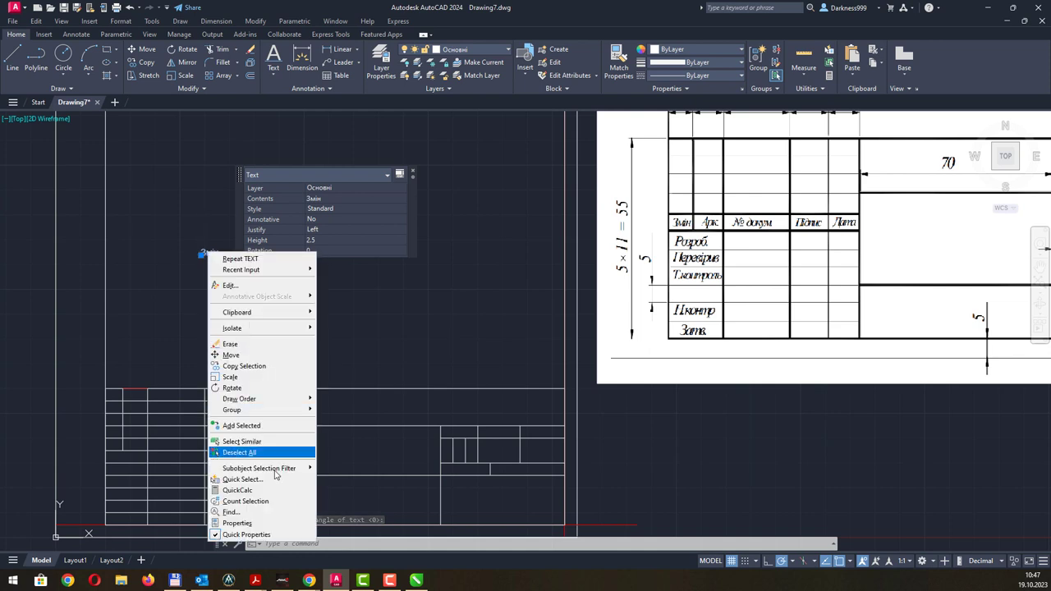
{"action": "left_click", "coordinate": [246, 522]}
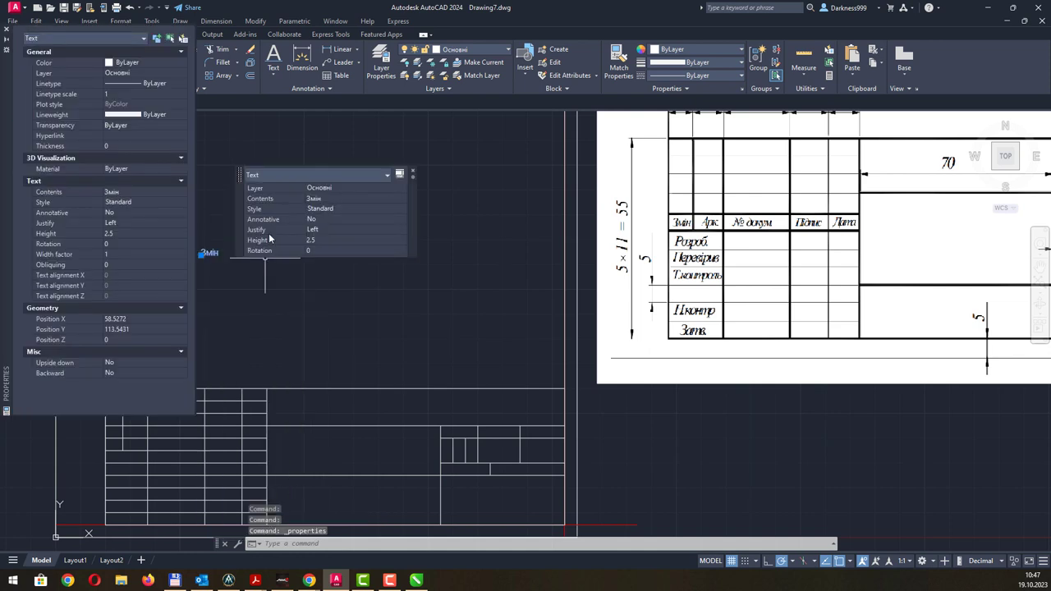
{"action": "left_click", "coordinate": [132, 202]}
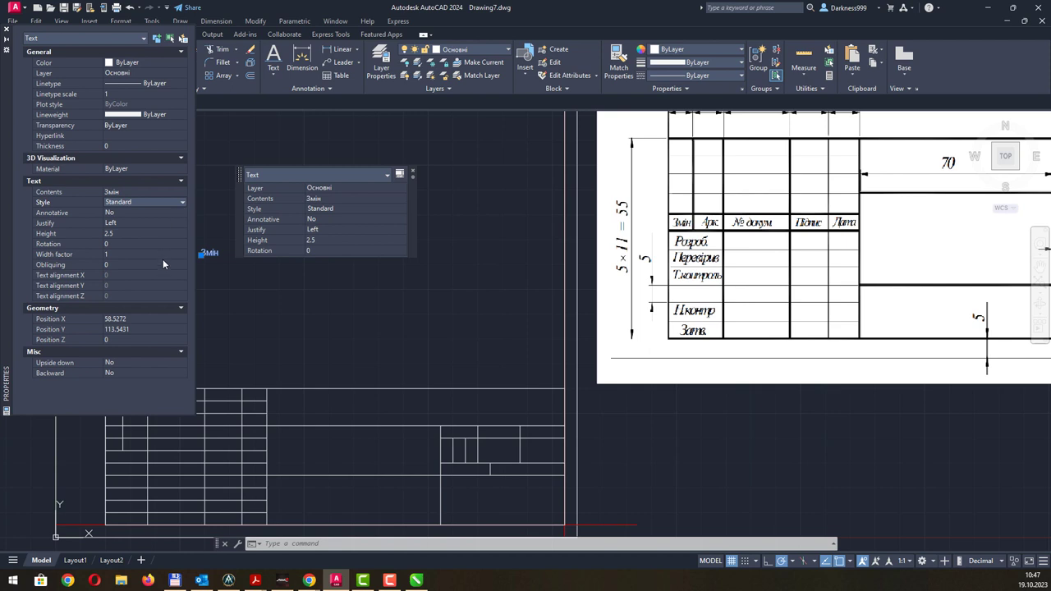
{"action": "key", "text": "Escape"}
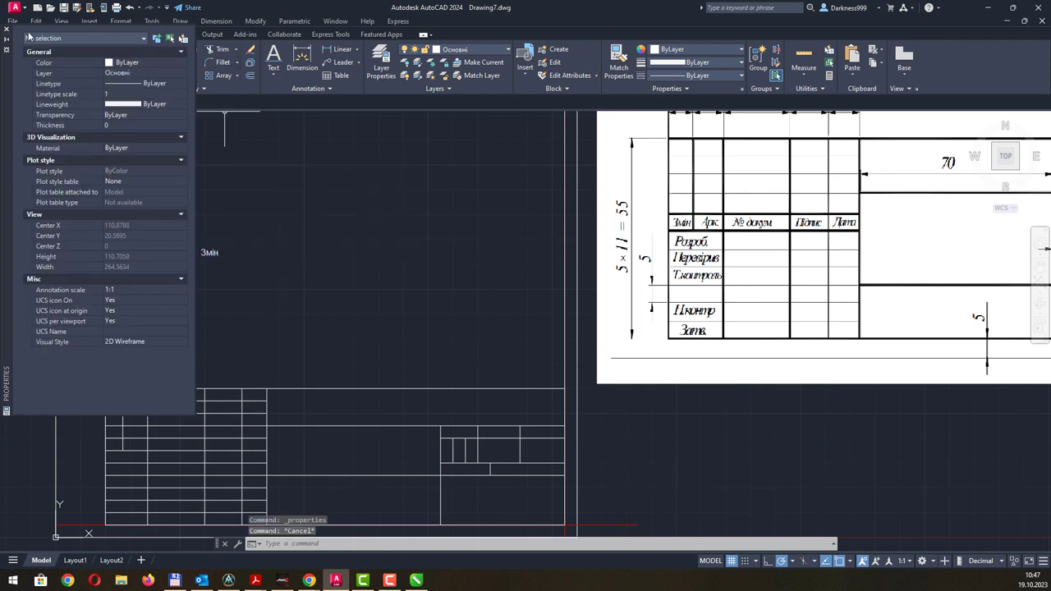
{"action": "left_click", "coordinate": [7, 30]}
{"action": "left_click", "coordinate": [210, 253]}
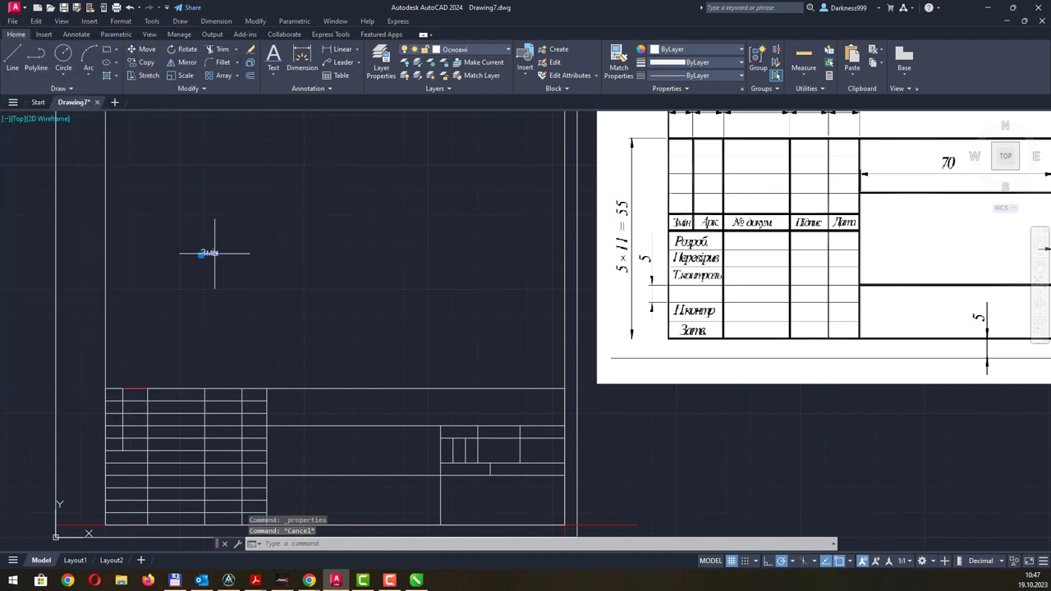
{"action": "left_click", "coordinate": [201, 254]}
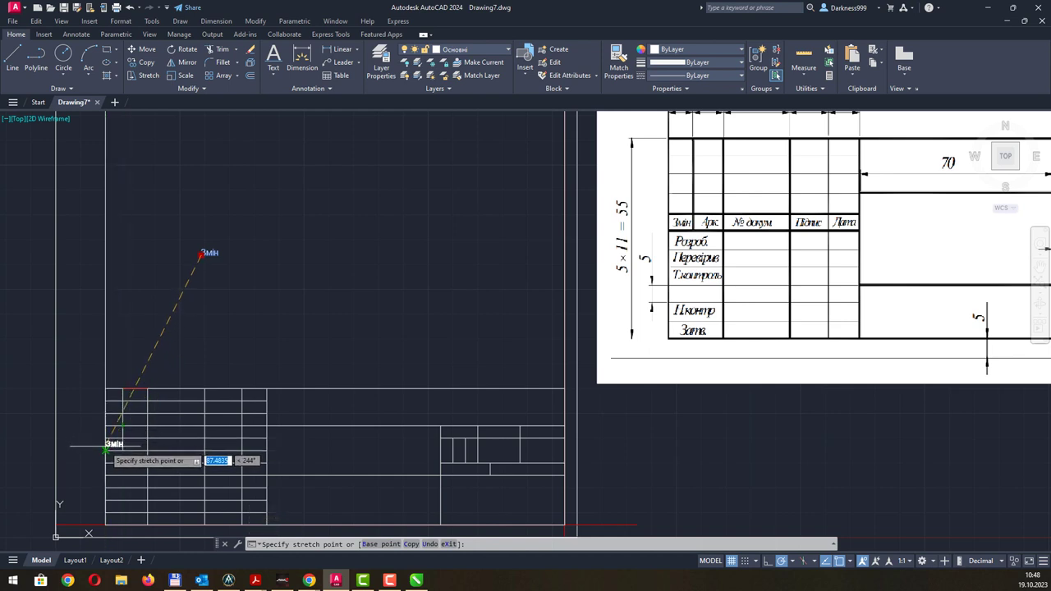
- Move the Змін label into the title block's left-column cell, undoing an accidental corner stretch
{"action": "left_click", "coordinate": [107, 446]}
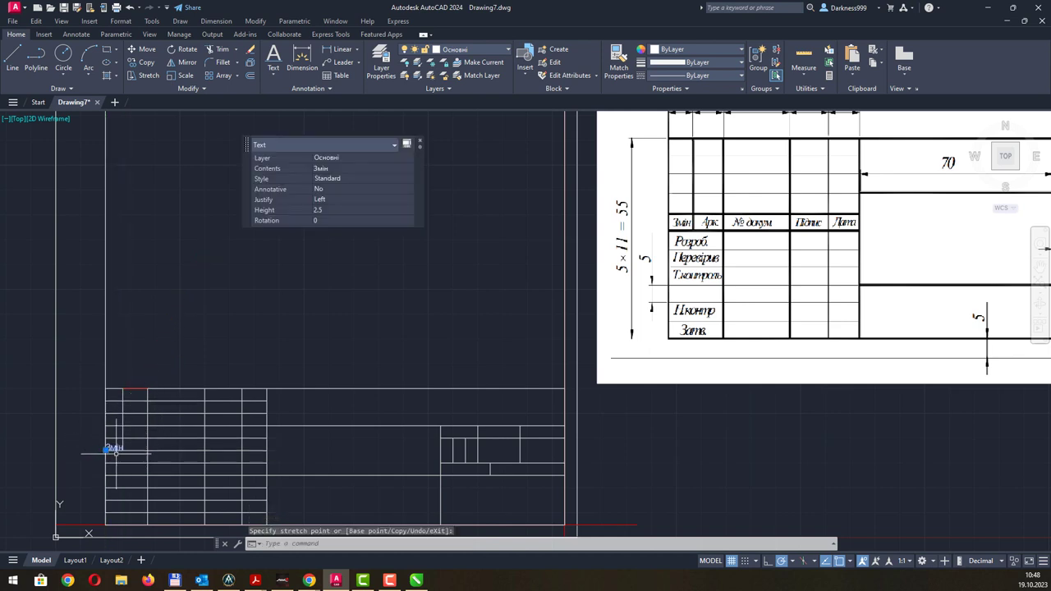
{"action": "scroll", "coordinate": [115, 452], "scroll_direction": "up", "scroll_amount": 6}
{"action": "middle_click_drag", "start_coordinate": [108, 448], "coordinate": [204, 448]}
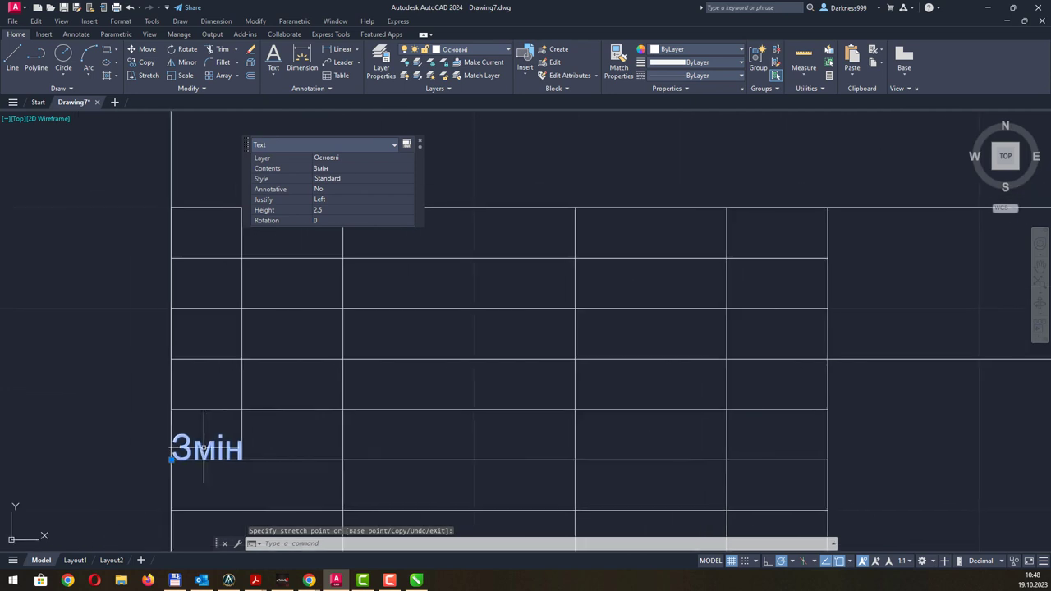
{"action": "left_click", "coordinate": [204, 447]}
{"action": "left_click", "coordinate": [175, 450]}
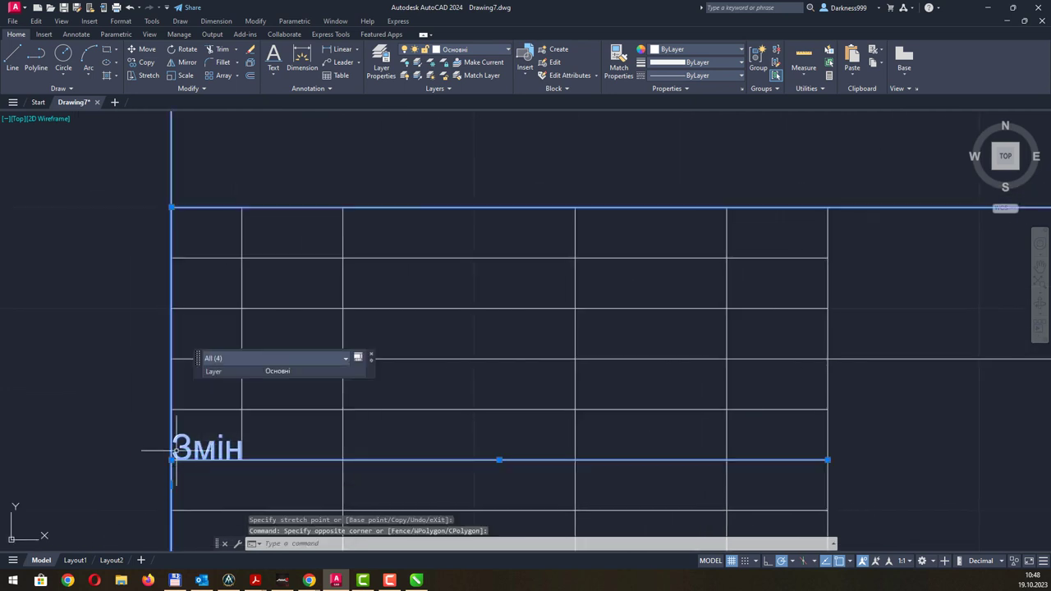
{"action": "left_click", "coordinate": [172, 459]}
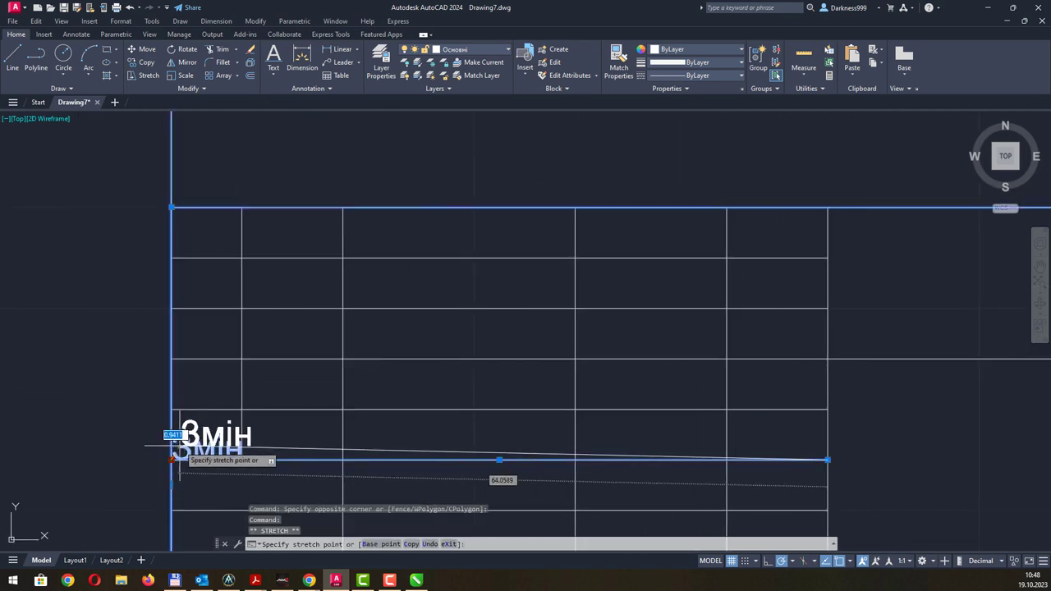
{"action": "left_click", "coordinate": [172, 448]}
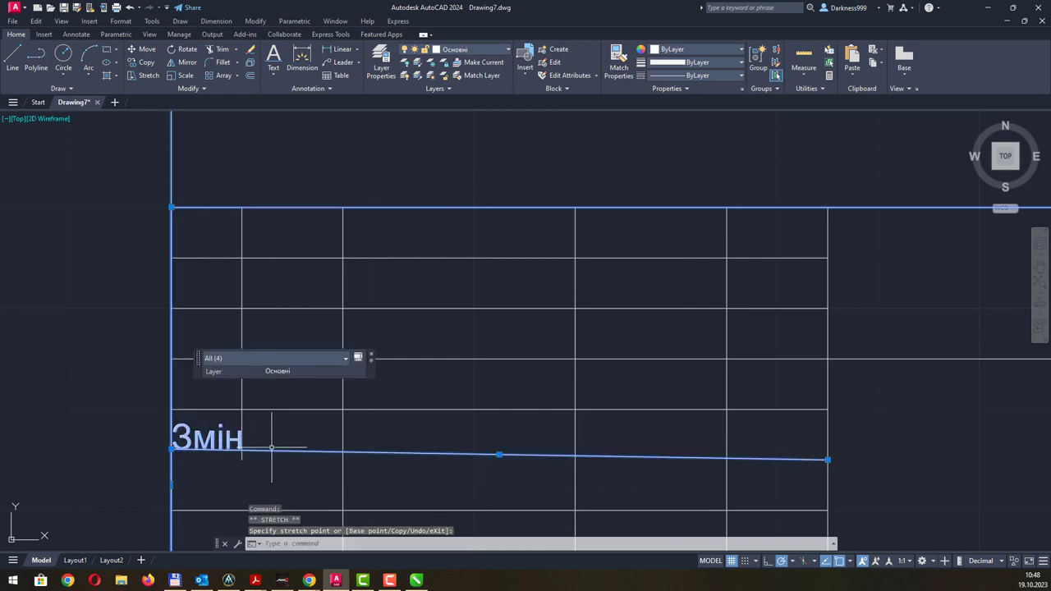
{"action": "key", "text": "ctrl+z"}
{"action": "left_click", "coordinate": [209, 443]}
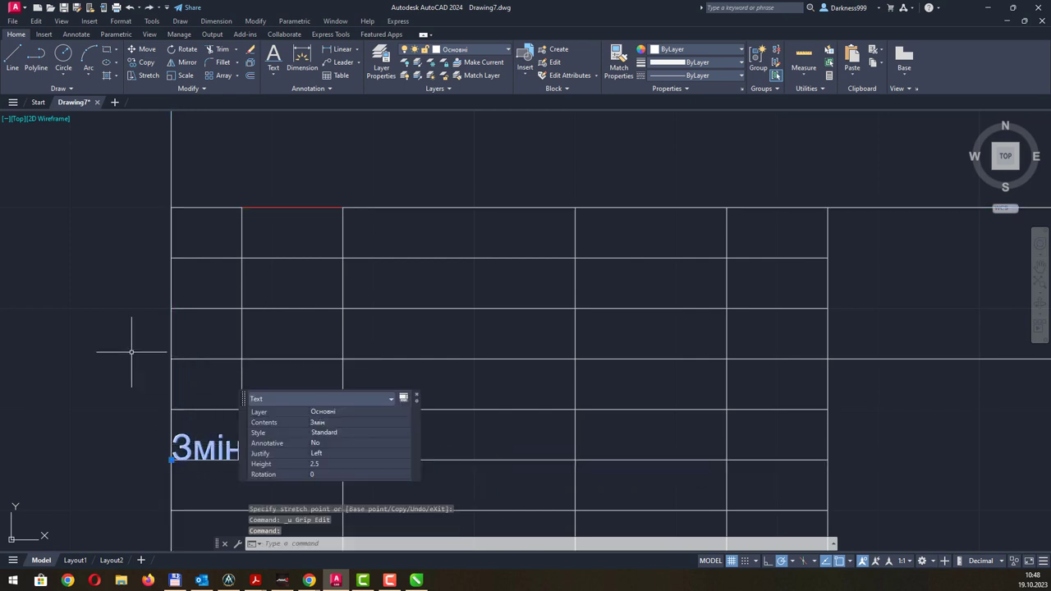
{"action": "left_click_drag", "start_coordinate": [200, 436], "coordinate": [200, 421]}
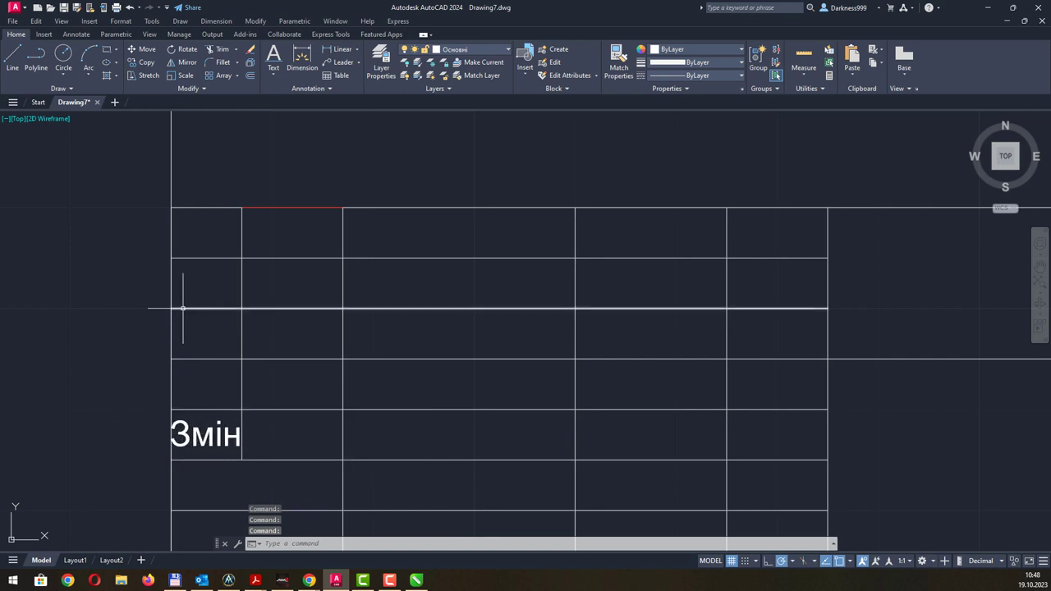
- Start a trial single-line text left of the table, then cancel it
{"action": "left_click", "coordinate": [273, 57]}
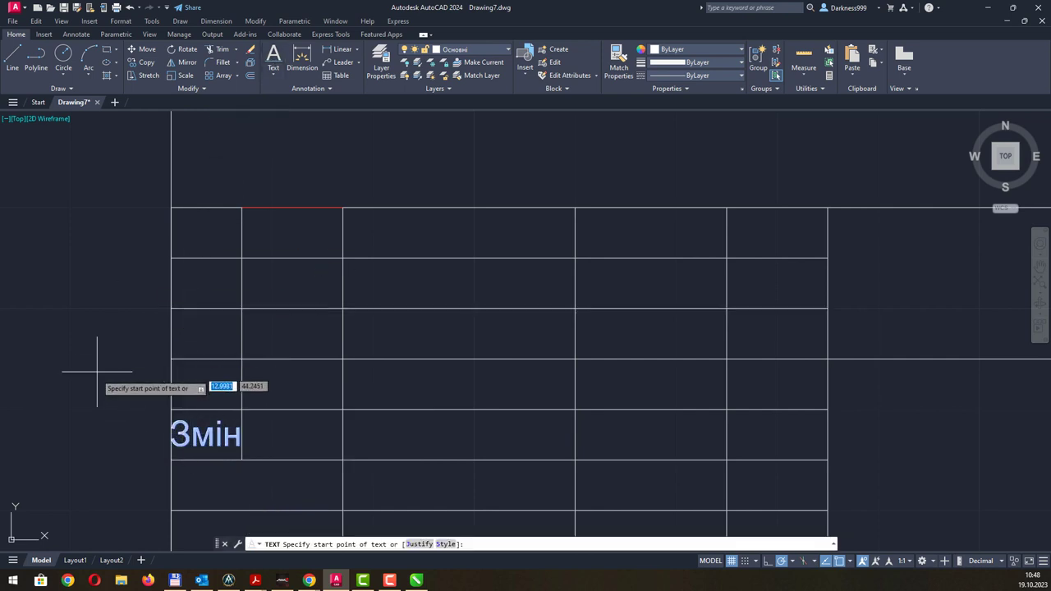
{"action": "left_click", "coordinate": [86, 393]}
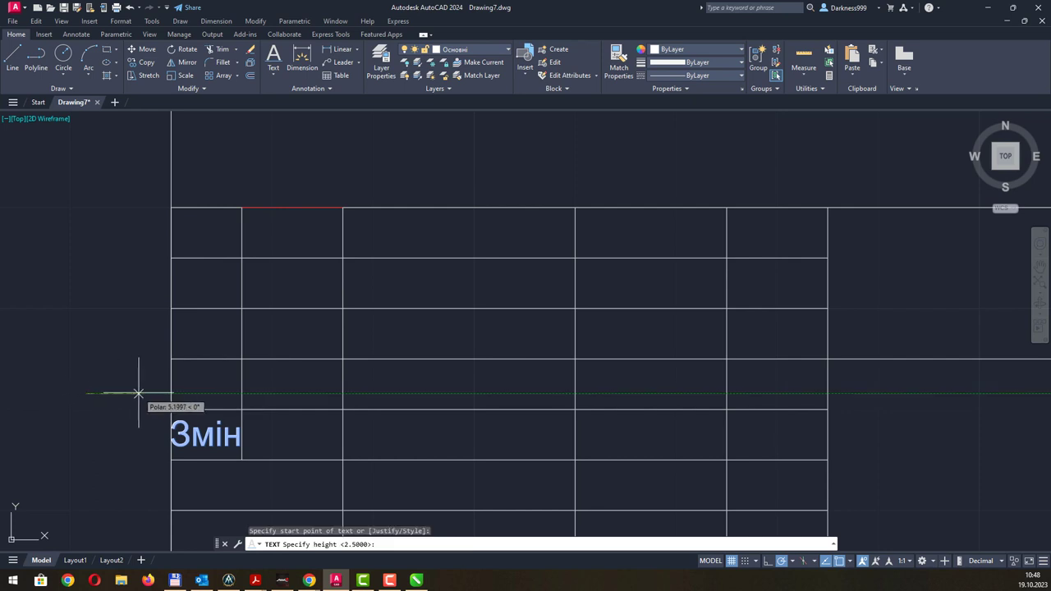
{"action": "left_click", "coordinate": [97, 355]}
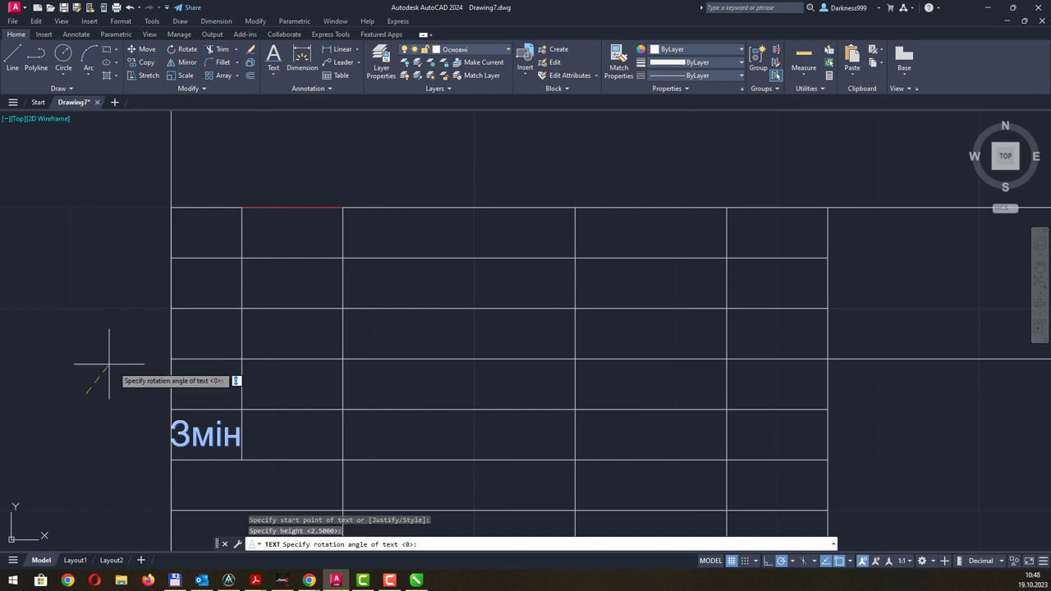
{"action": "left_click", "coordinate": [148, 391]}
{"action": "type", "text": "ddf"}
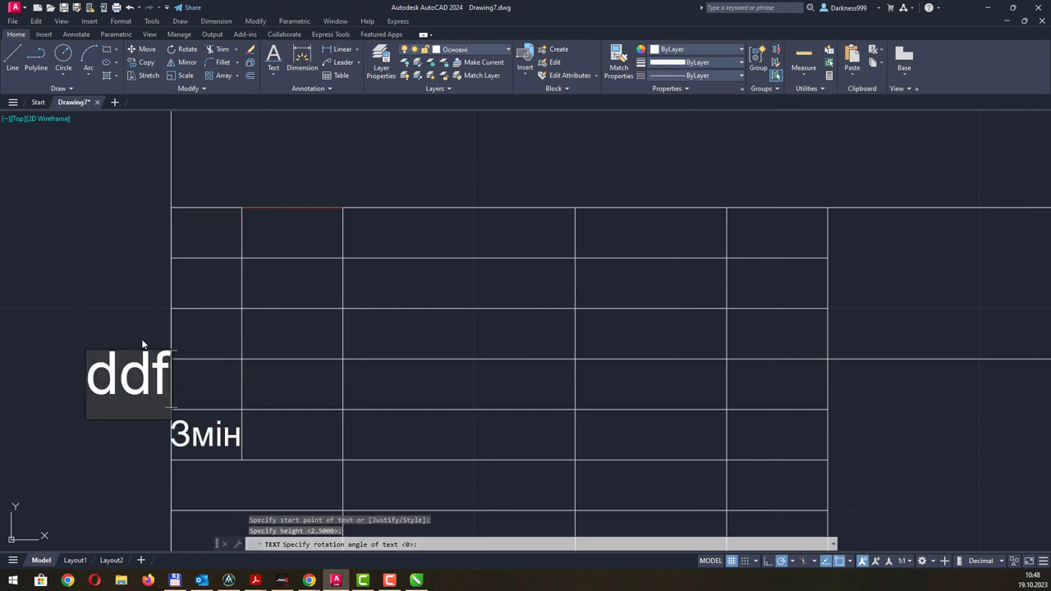
{"action": "type", "text": "f"}
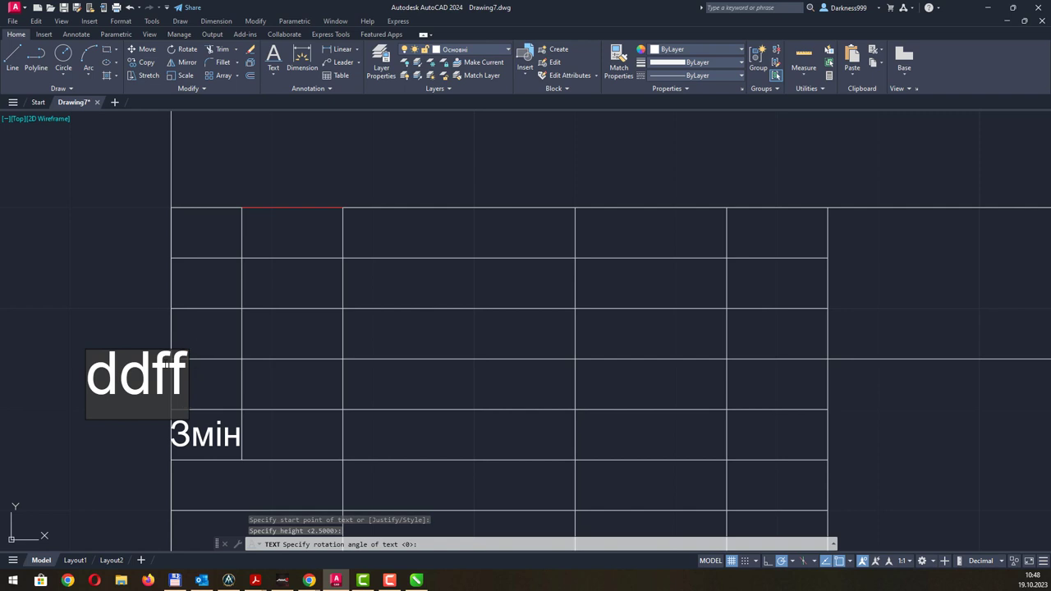
{"action": "key", "text": "Escape"}
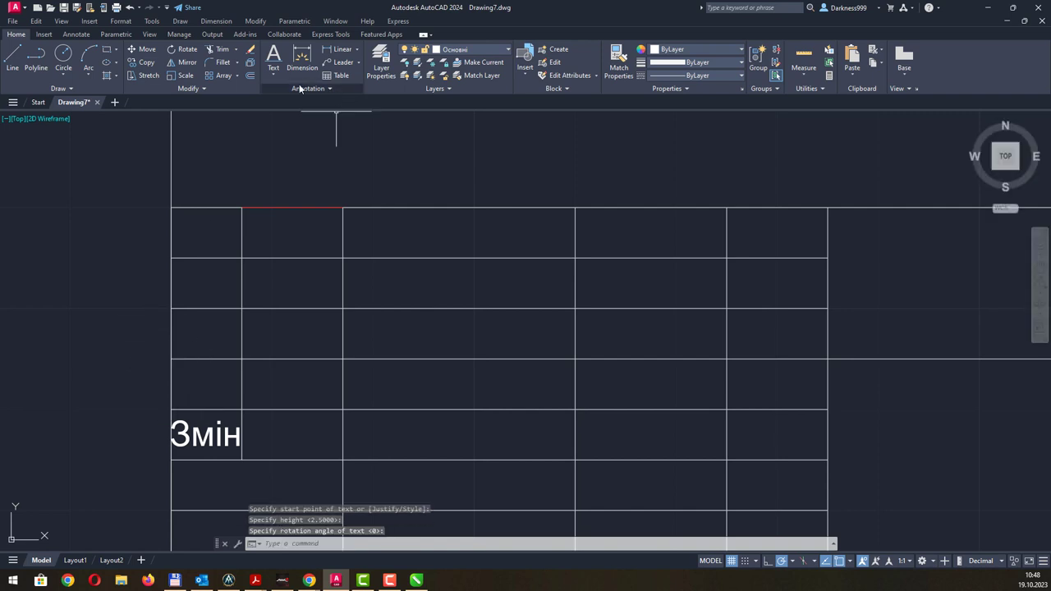
- Draw a multiline text box just left of the title-block table
{"action": "left_click", "coordinate": [275, 74]}
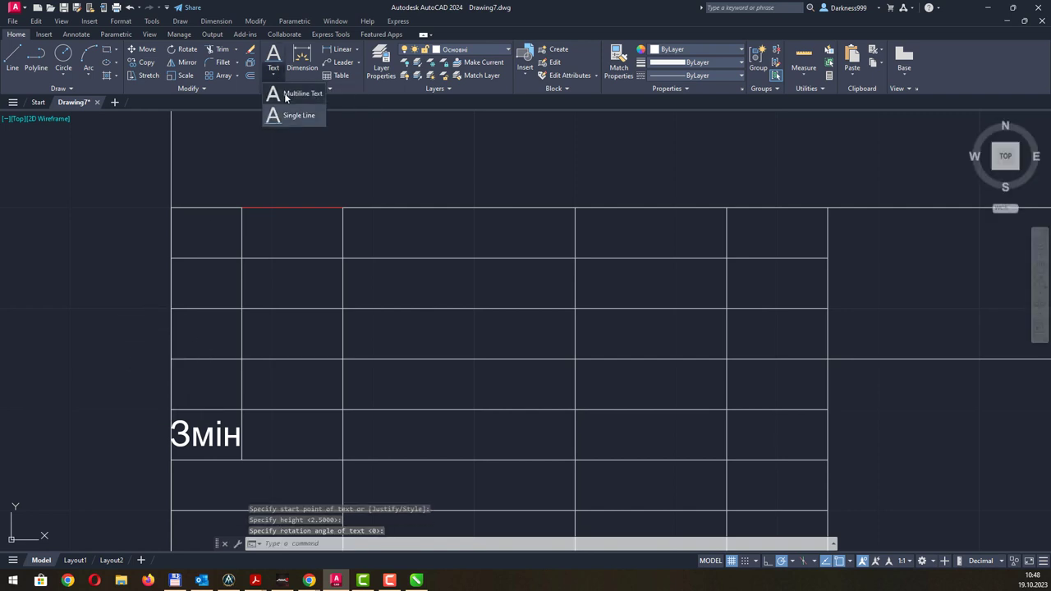
{"action": "left_click", "coordinate": [284, 93]}
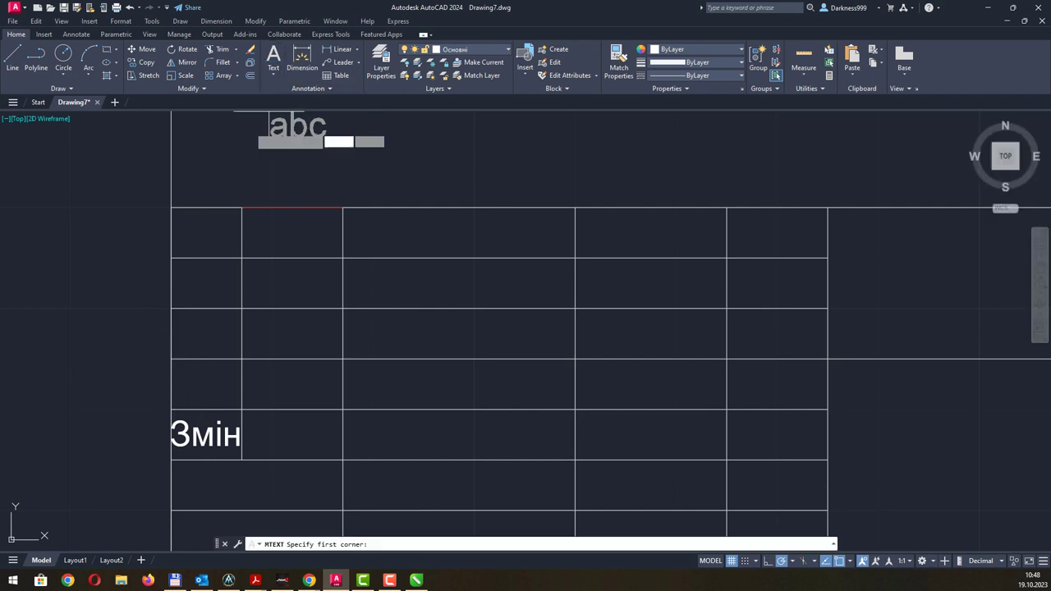
{"action": "left_click", "coordinate": [60, 317]}
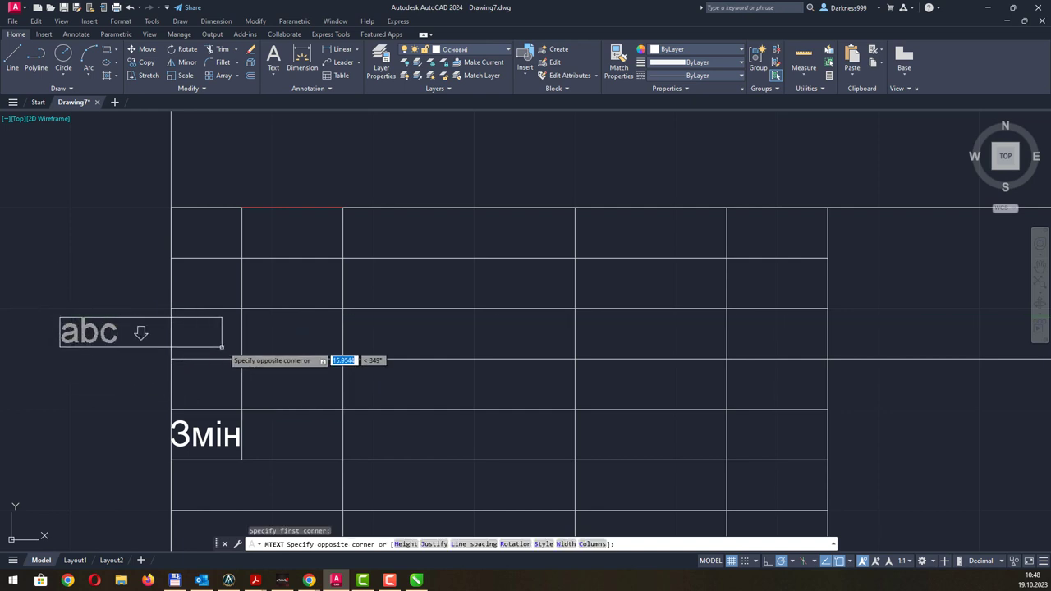
{"action": "left_click", "coordinate": [164, 365]}
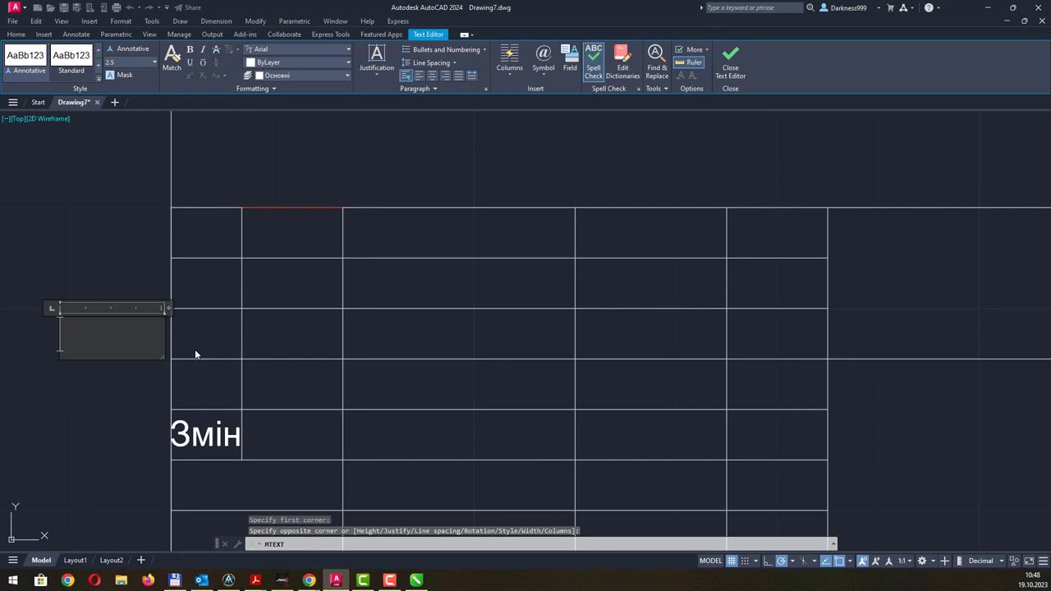
{"action": "scroll", "coordinate": [640, 257], "scroll_direction": "down", "scroll_amount": 2}
{"action": "middle_click_drag", "start_coordinate": [748, 205], "coordinate": [543, 304]}
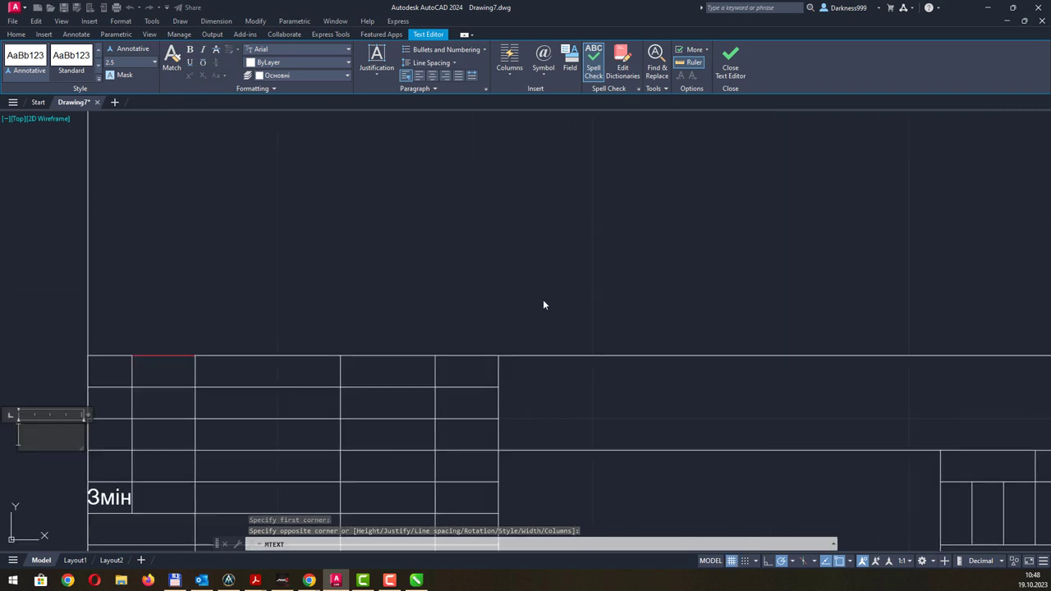
{"action": "scroll", "coordinate": [570, 295], "scroll_direction": "down", "scroll_amount": 5}
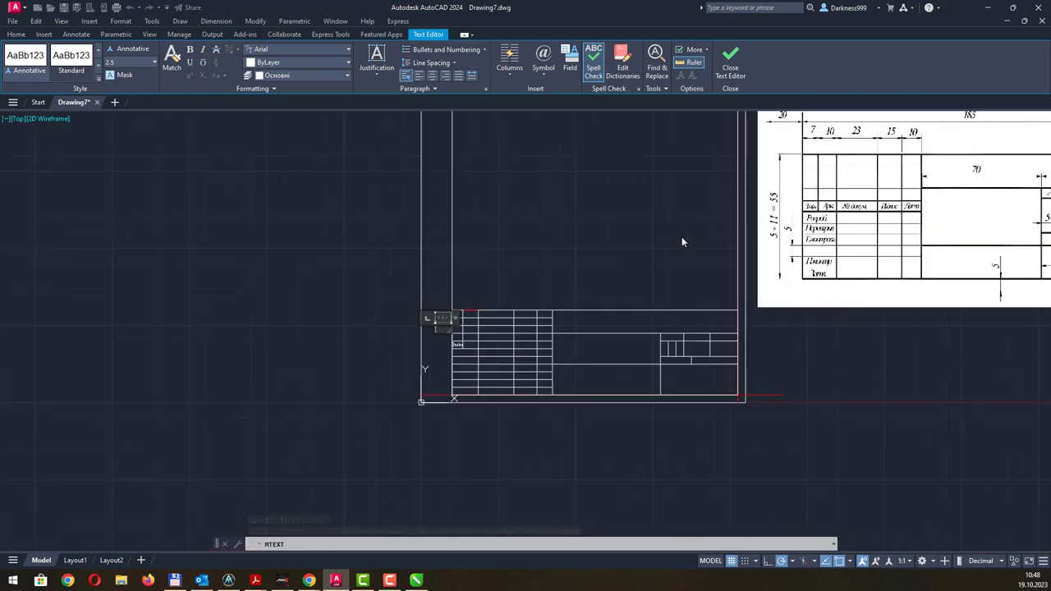
{"action": "scroll", "coordinate": [461, 315], "scroll_direction": "up", "scroll_amount": 4}
{"action": "scroll", "coordinate": [461, 315], "scroll_direction": "up", "scroll_amount": 3}
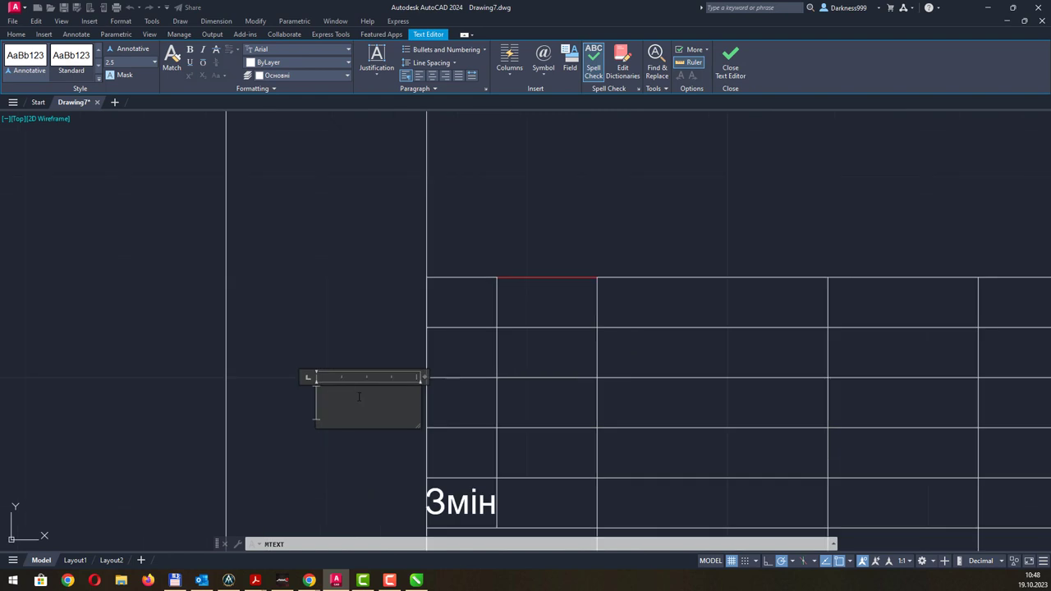
- Enter the text 'Арк.' in the box and close the text editor
{"action": "type", "text": "Fhr"}
{"action": "key", "text": "BackSpace"}
{"action": "key", "text": "BackSpace"}
{"action": "key", "text": "BackSpace"}
{"action": "type", "text": "A"}
{"action": "type", "text": "рк"}
{"action": "type", "text": "."}
{"action": "key", "text": "Return"}
{"action": "key", "text": "Return"}
{"action": "key", "text": "BackSpace"}
{"action": "key", "text": "BackSpace"}
{"action": "key", "text": "BackSpace"}
{"action": "type", "text": "."}
{"action": "left_click", "coordinate": [730, 61]}
{"action": "middle_click_drag", "start_coordinate": [733, 217], "coordinate": [569, 197]}
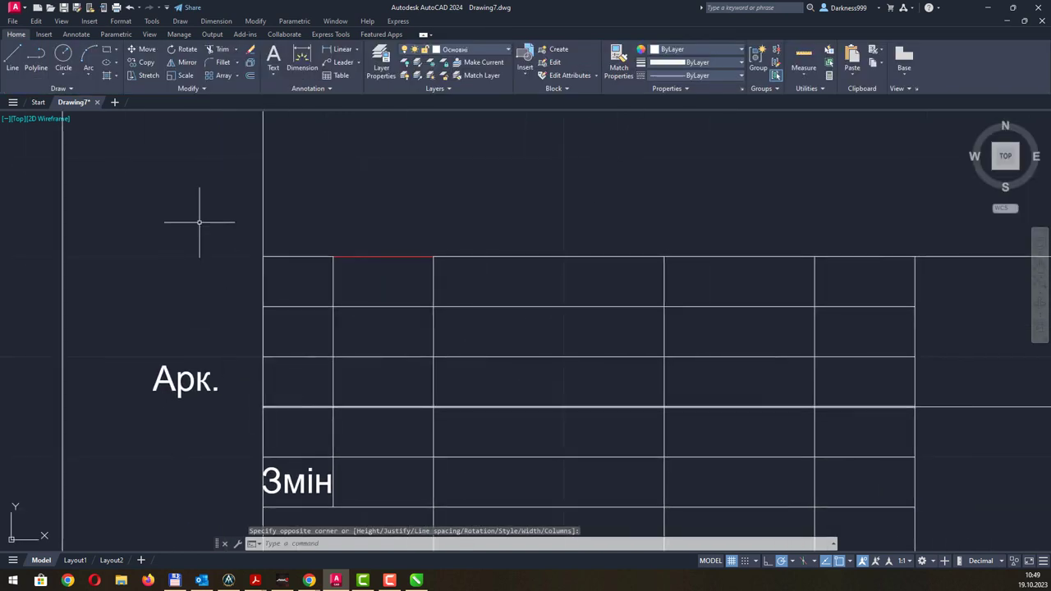
- Drag the Арк. label into the cell right of Змін in the same row
{"action": "middle_click_drag", "start_coordinate": [223, 263], "coordinate": [204, 247]}
{"action": "left_click", "coordinate": [160, 362]}
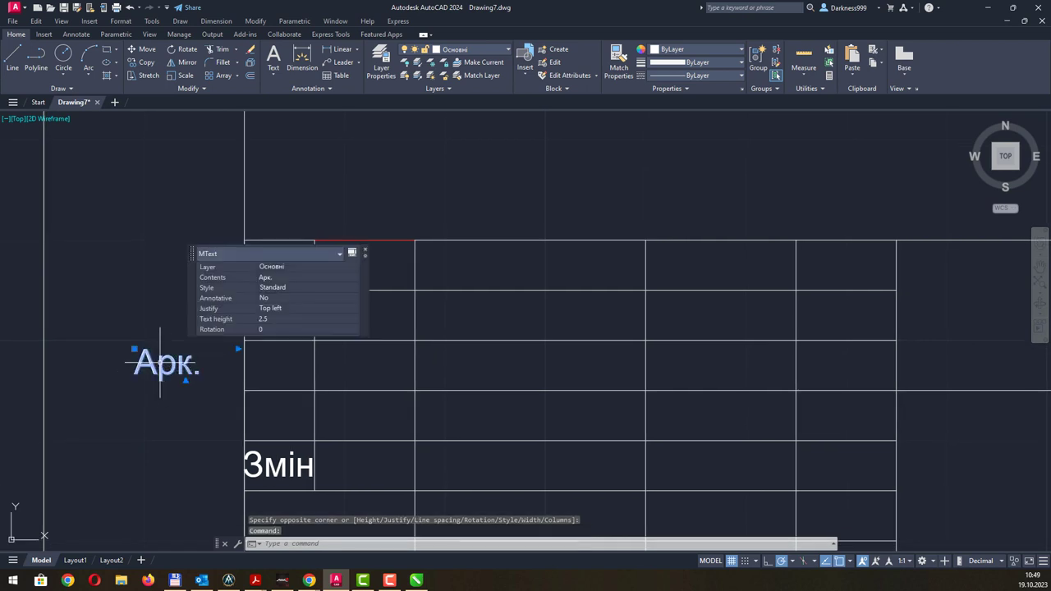
{"action": "mouse_move", "coordinate": [164, 365]}
{"action": "left_mouse_down"}
{"action": "mouse_move", "coordinate": [251, 399]}
{"action": "mouse_move", "coordinate": [348, 470]}
{"action": "left_mouse_up"}
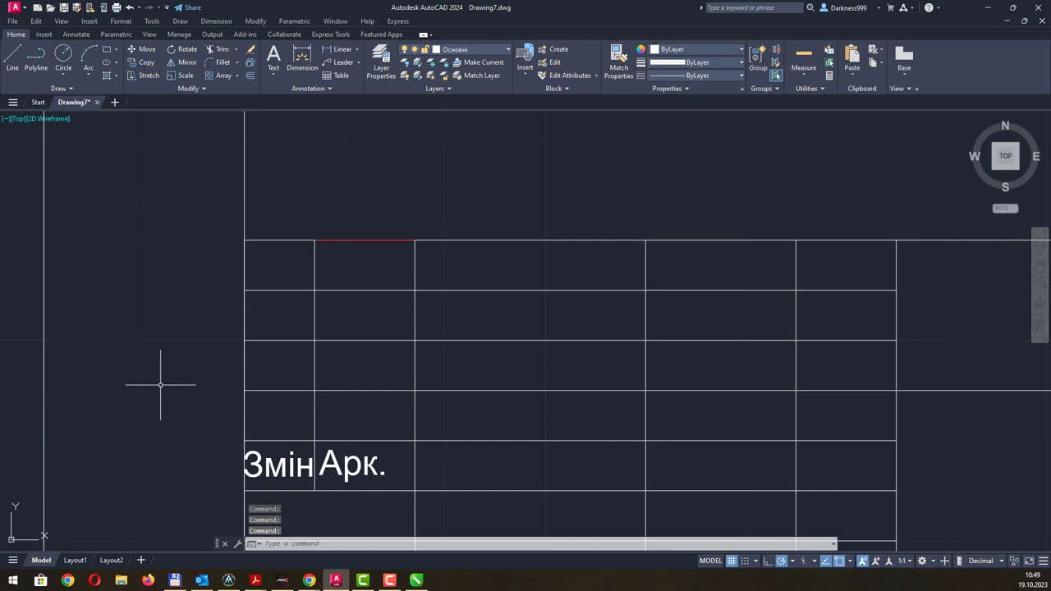
{"action": "scroll", "coordinate": [454, 347], "scroll_direction": "down", "scroll_amount": 1}
{"action": "scroll", "coordinate": [492, 328], "scroll_direction": "down", "scroll_amount": 1}
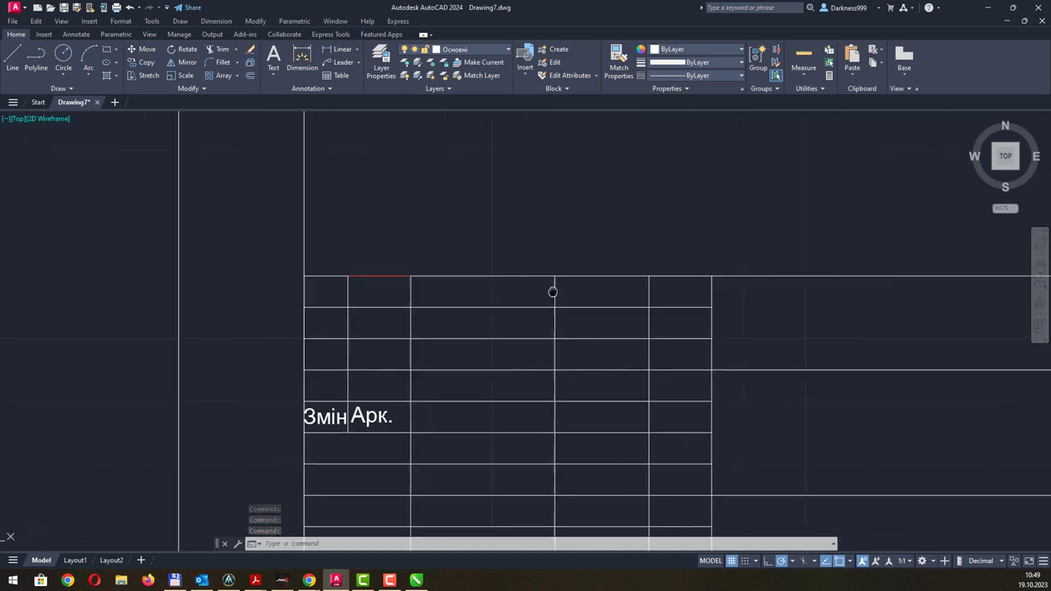
{"action": "middle_click_drag", "start_coordinate": [554, 290], "coordinate": [443, 295]}
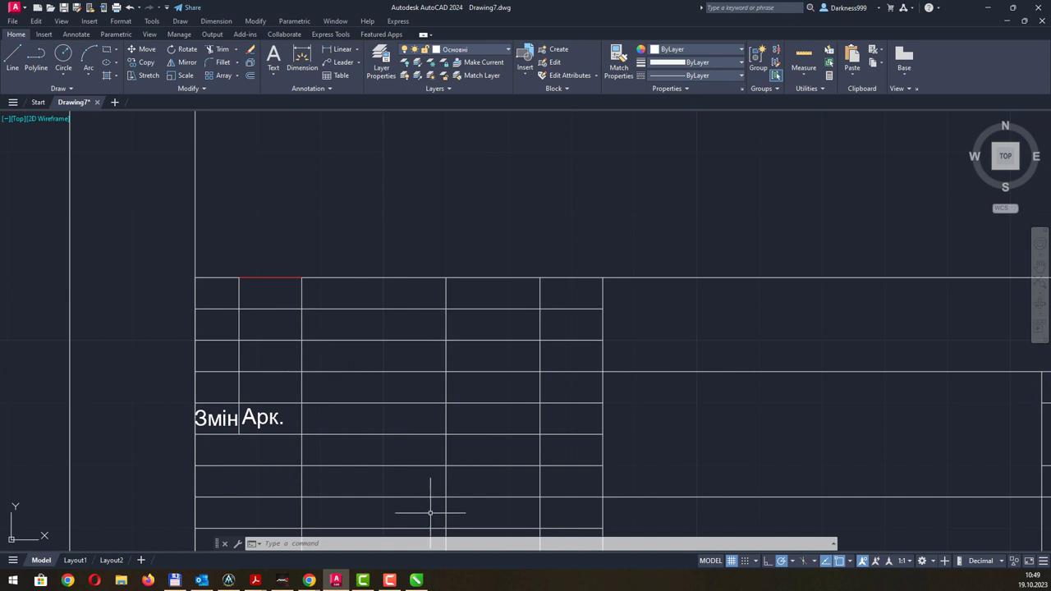
{"action": "key", "text": "alt+Tab"}
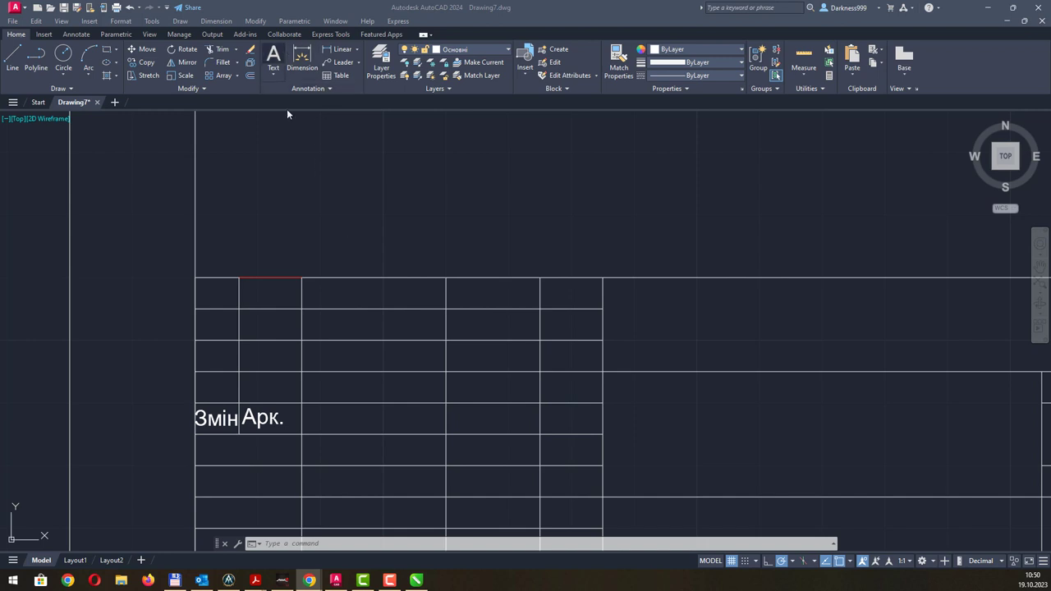
- Expand the Annotation panel to show text style Standard and dimension style ISO-25
{"action": "left_click", "coordinate": [331, 89]}
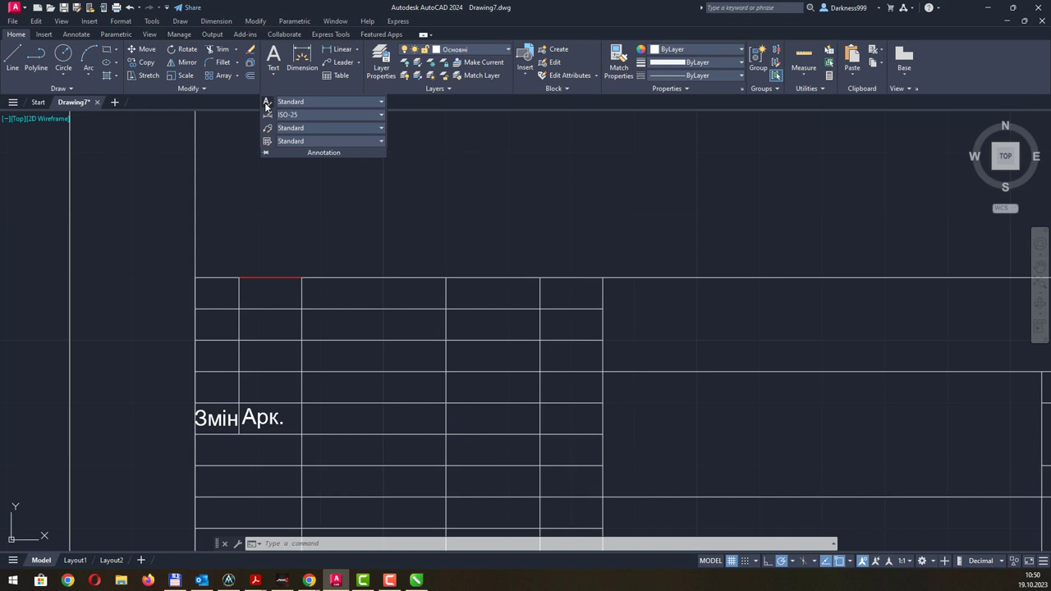
- Set the Standard text style to italic (Курсив) with height 2.5 and apply it
{"action": "left_click", "coordinate": [265, 103]}
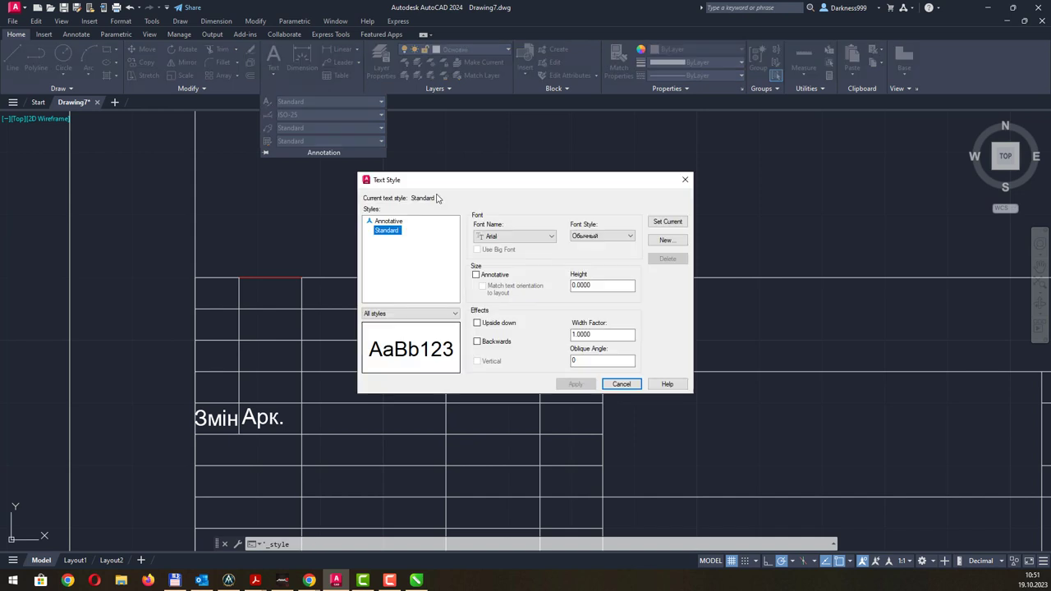
{"action": "left_click_drag", "start_coordinate": [503, 179], "coordinate": [531, 170]}
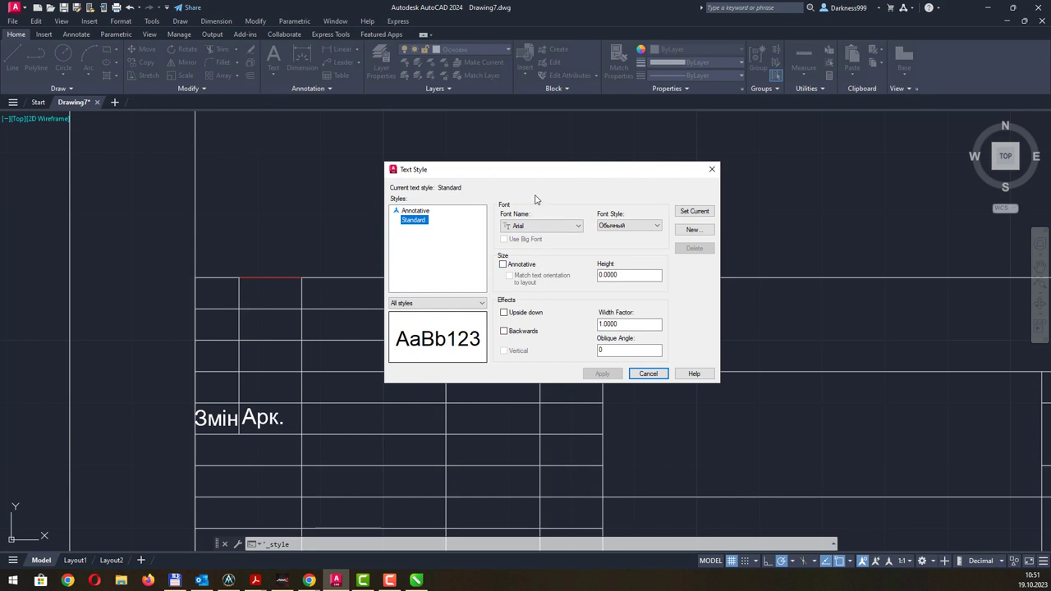
{"action": "left_click", "coordinate": [630, 228]}
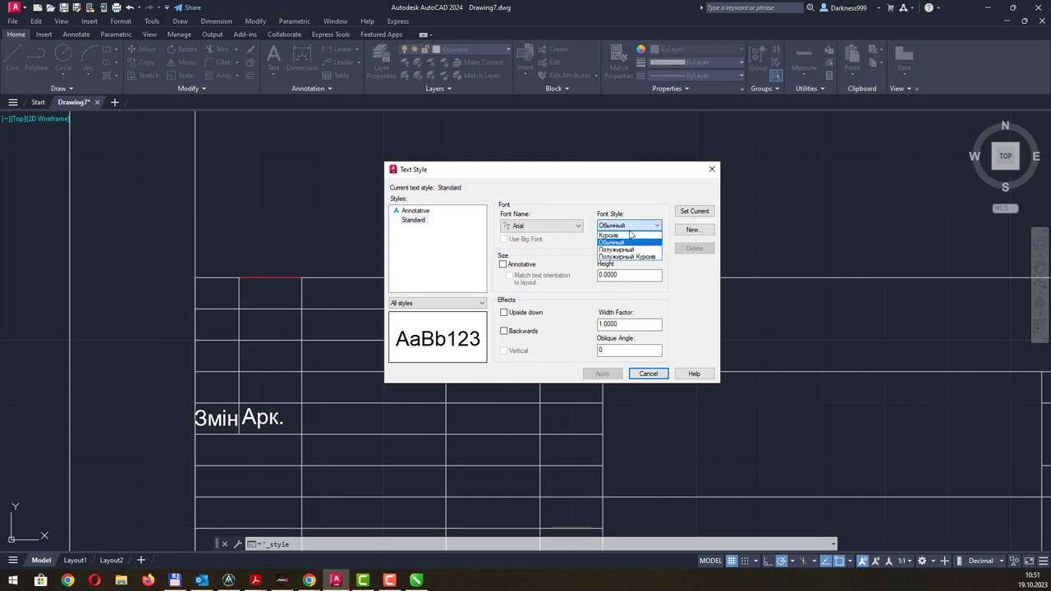
{"action": "left_click", "coordinate": [627, 236]}
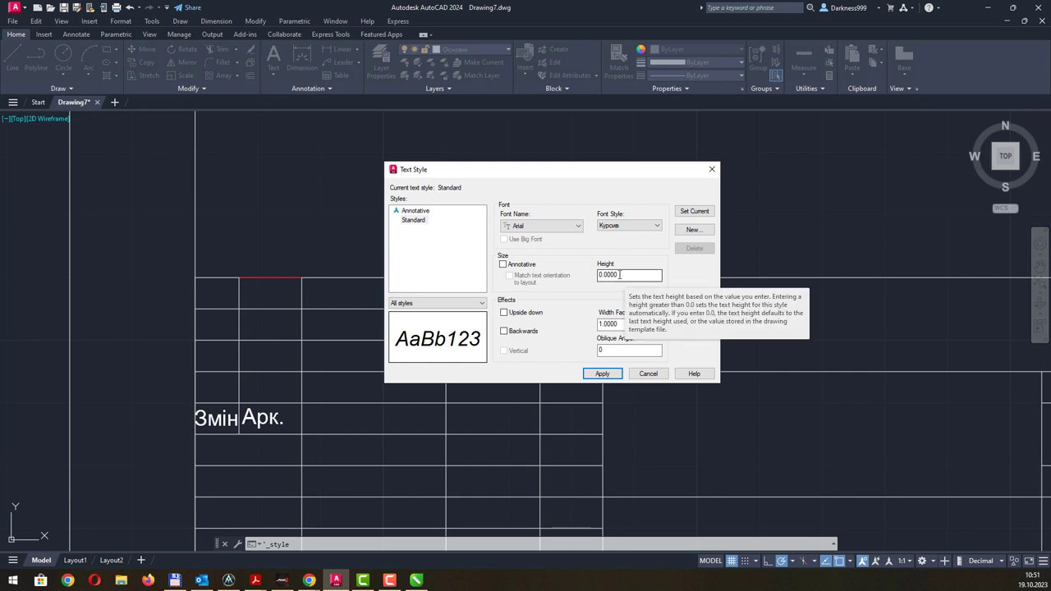
{"action": "left_click", "coordinate": [600, 274]}
{"action": "key", "text": "Delete"}
{"action": "type", "text": "2"}
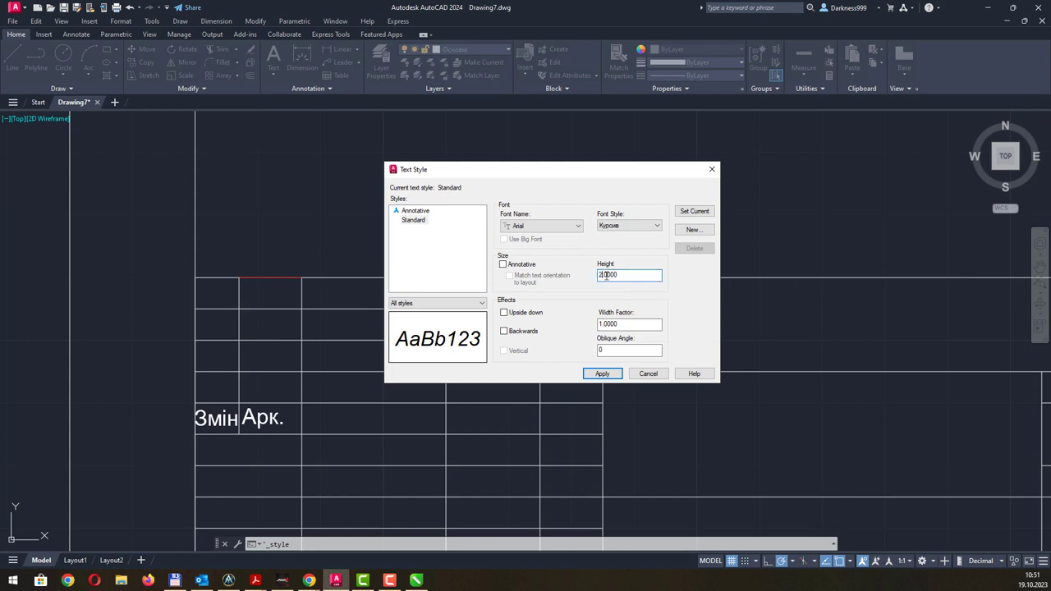
{"action": "left_click_drag", "start_coordinate": [618, 275], "coordinate": [608, 273]}
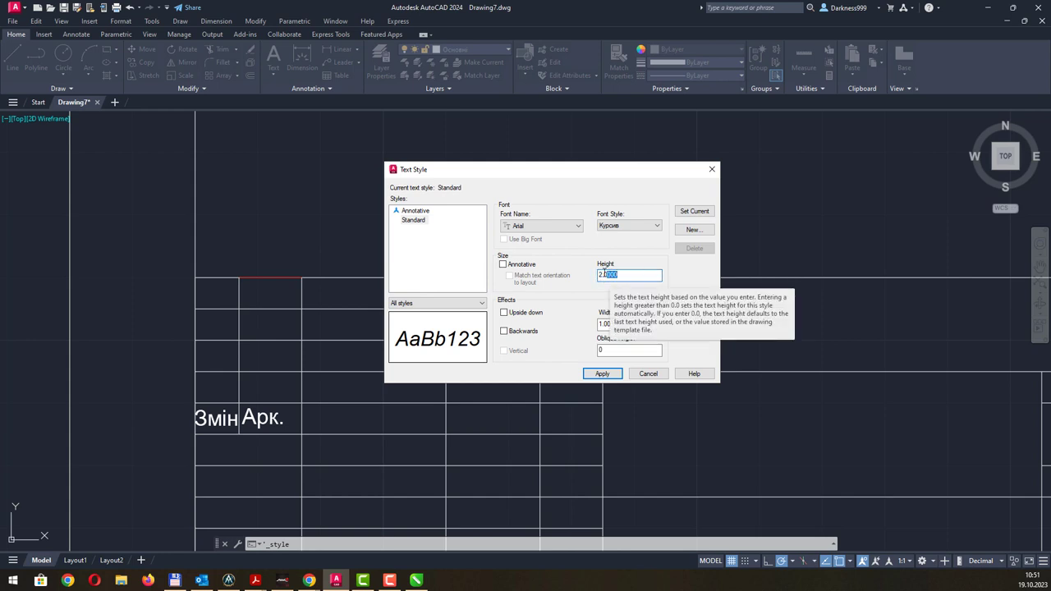
{"action": "double_click", "coordinate": [634, 274]}
{"action": "type", "text": "2.5"}
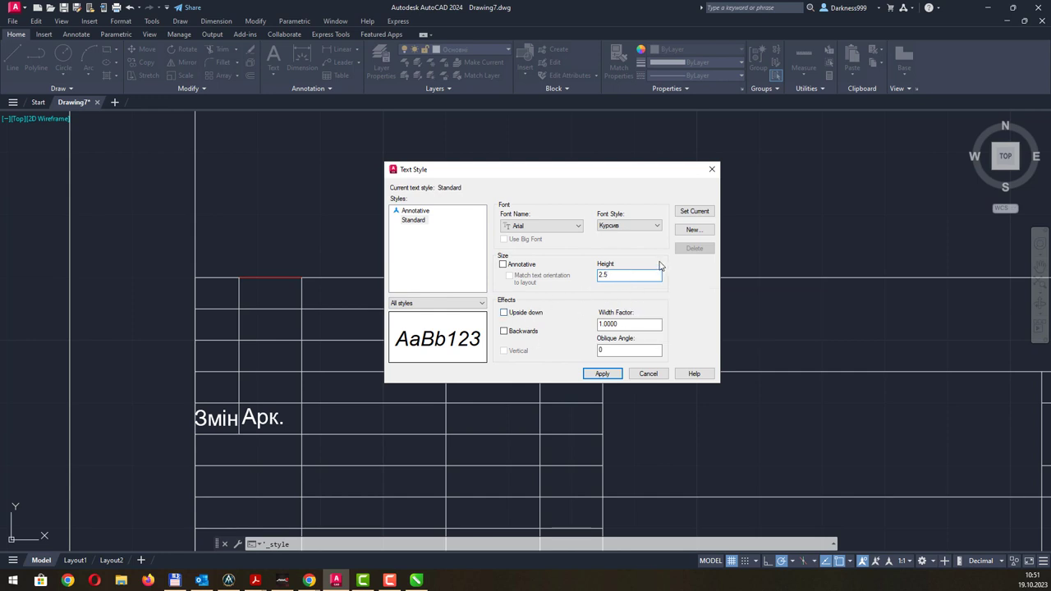
{"action": "left_click", "coordinate": [602, 374]}
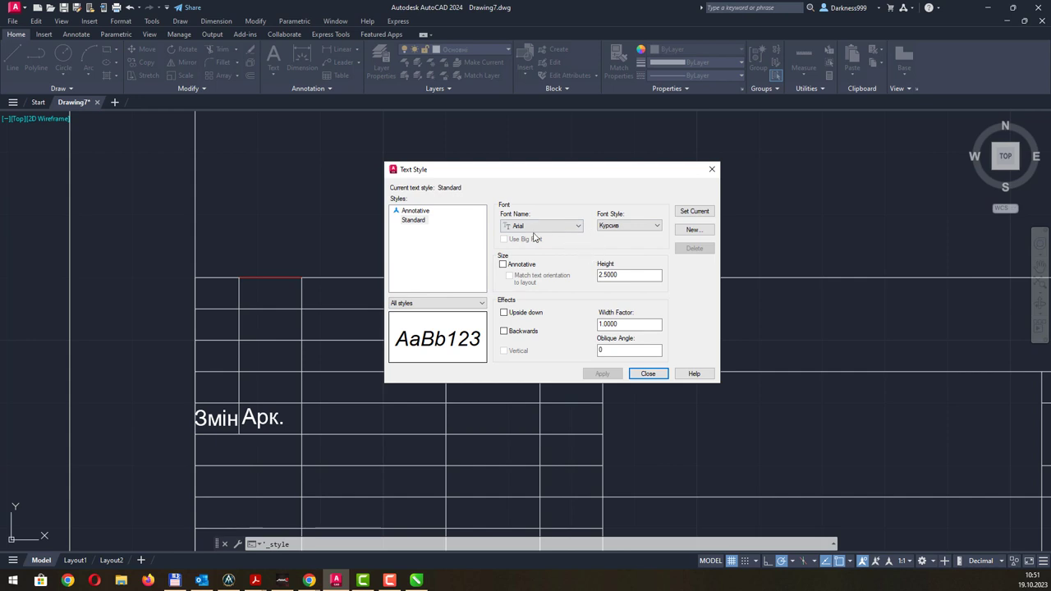
- Make the Annotative style italic (Курсив) too, apply, compare both styles, and close Text Style
{"action": "left_click", "coordinate": [415, 211]}
{"action": "left_click", "coordinate": [625, 228]}
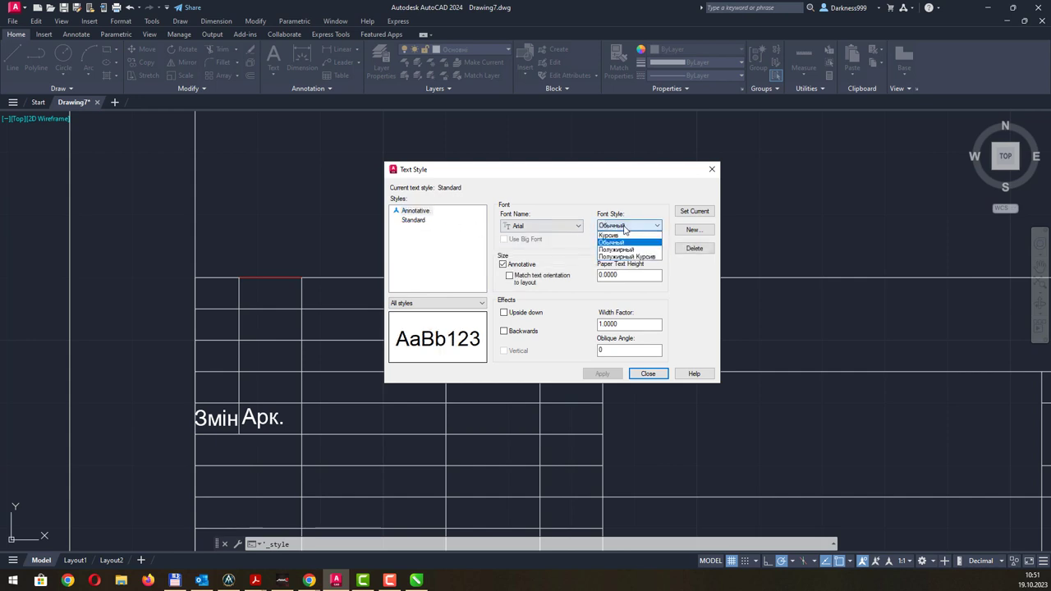
{"action": "left_click", "coordinate": [623, 240]}
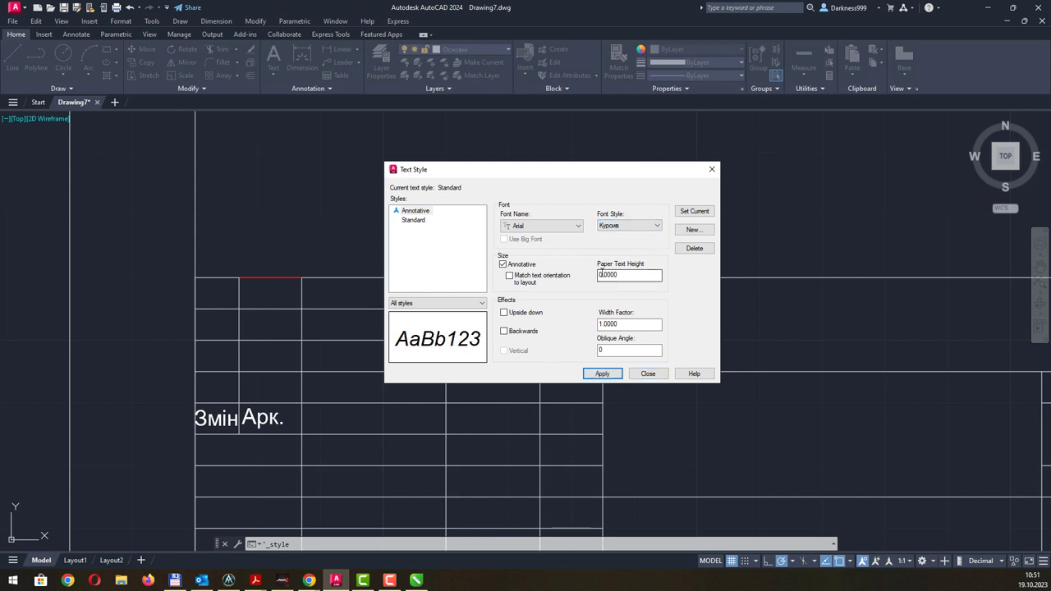
{"action": "left_click", "coordinate": [629, 274]}
{"action": "type", "text": "2.0000"}
{"action": "left_click_drag", "start_coordinate": [605, 275], "coordinate": [639, 276]}
{"action": "left_click", "coordinate": [604, 374]}
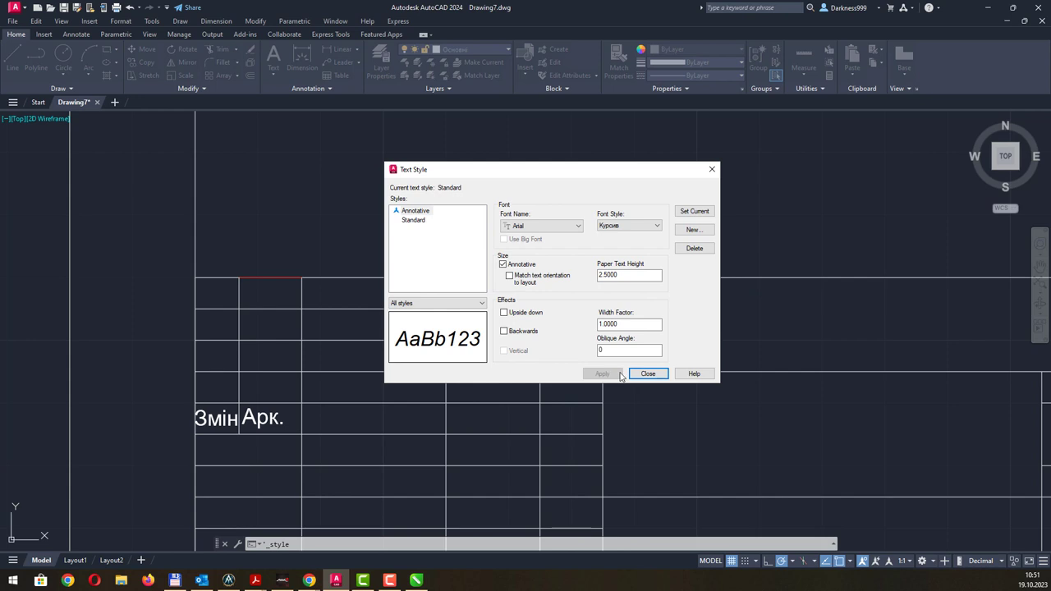
{"action": "left_click", "coordinate": [413, 220]}
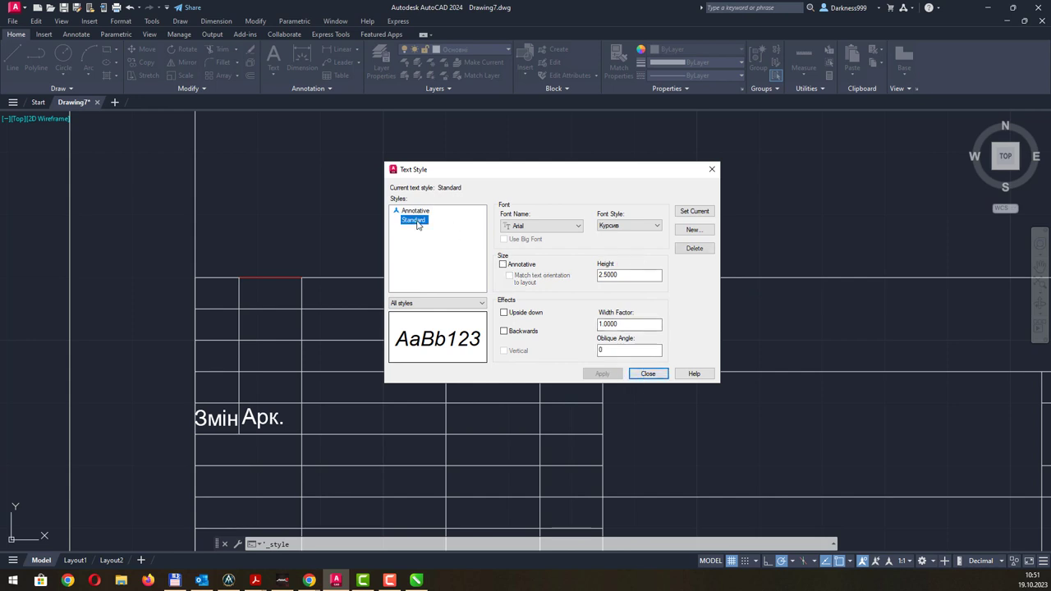
{"action": "left_click", "coordinate": [416, 211]}
{"action": "left_click", "coordinate": [419, 222]}
{"action": "left_click", "coordinate": [422, 211]}
{"action": "left_click", "coordinate": [417, 220]}
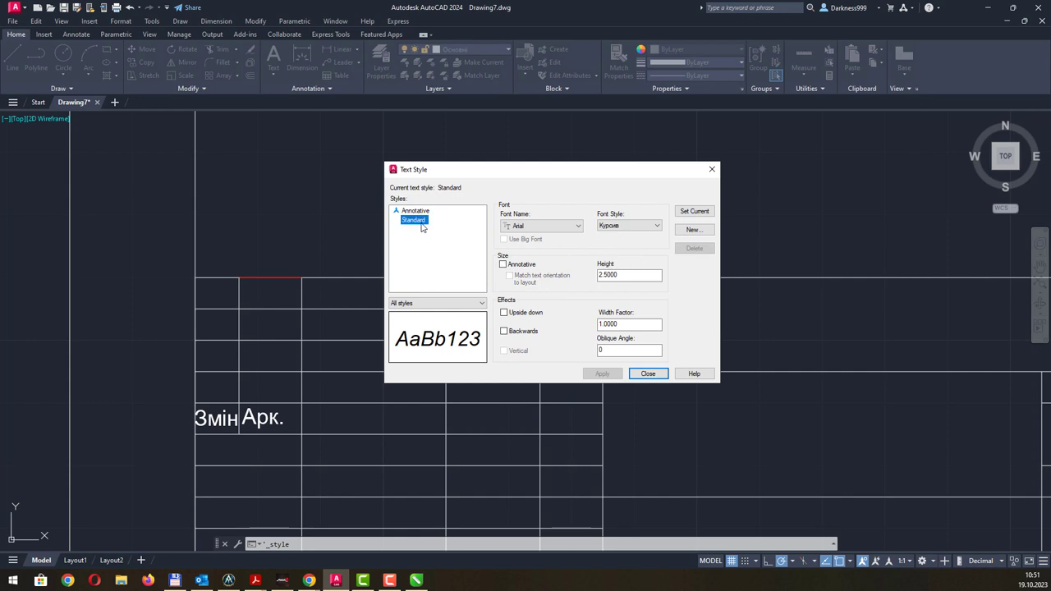
{"action": "left_click", "coordinate": [646, 373]}
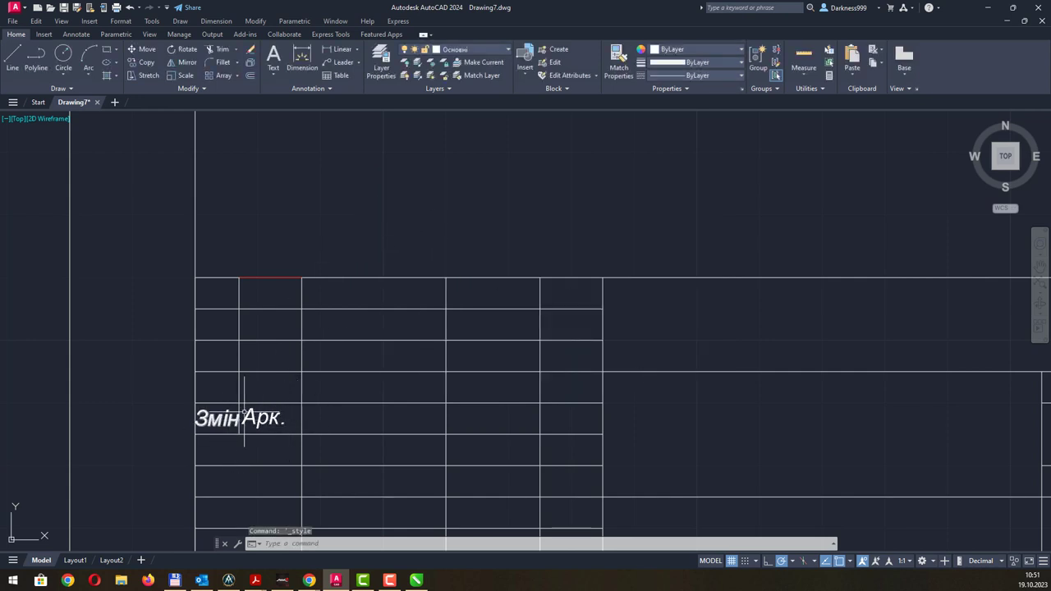
{"action": "left_click", "coordinate": [271, 417]}
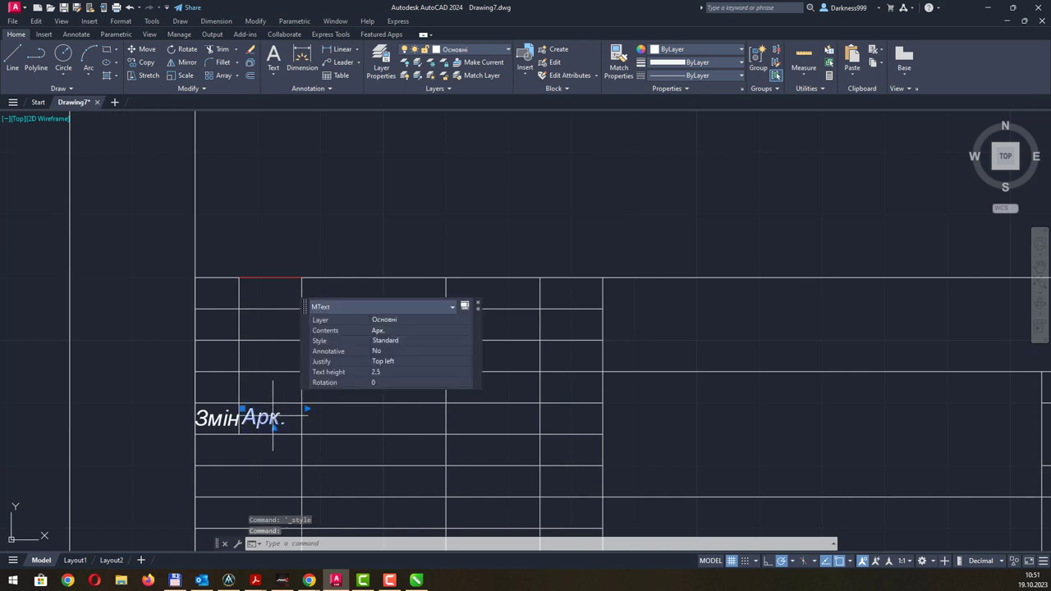
{"action": "double_click", "coordinate": [268, 419]}
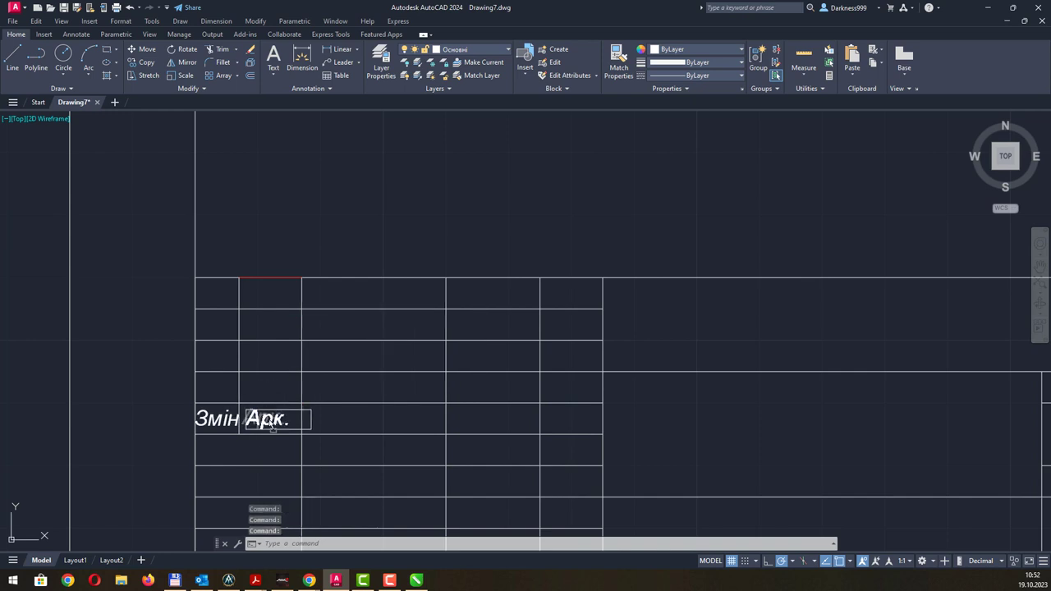
{"action": "key", "text": "Escape"}
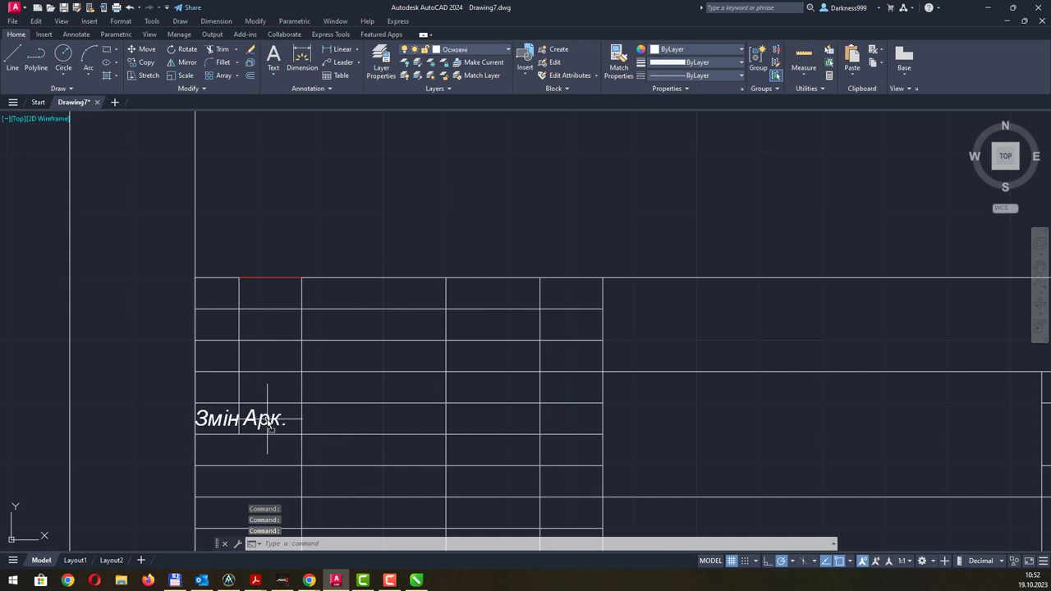
{"action": "scroll", "coordinate": [374, 318], "scroll_direction": "down", "scroll_amount": 4}
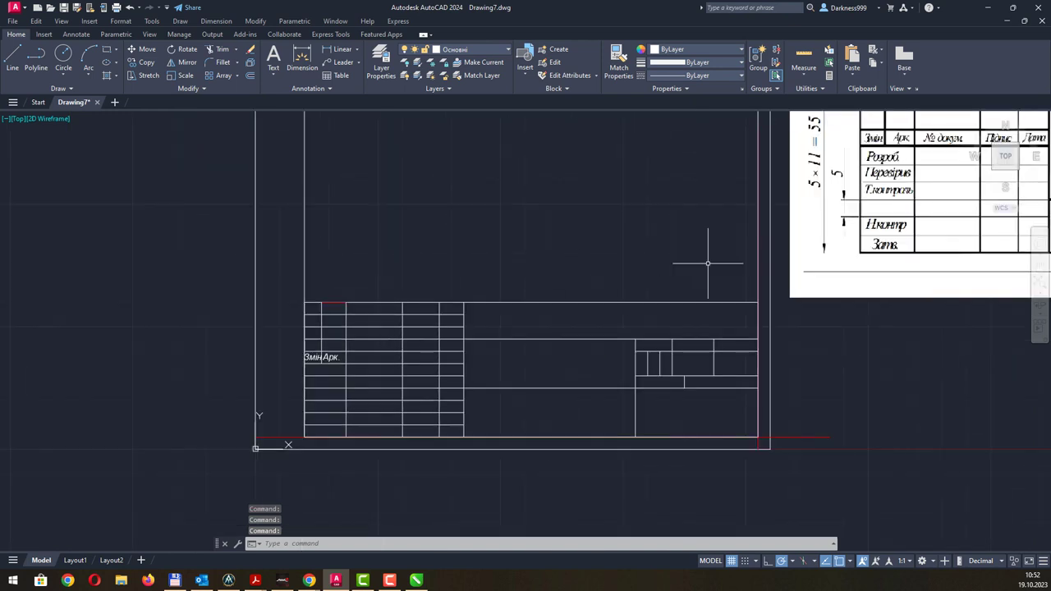
{"action": "middle_click_drag", "start_coordinate": [708, 263], "coordinate": [551, 379]}
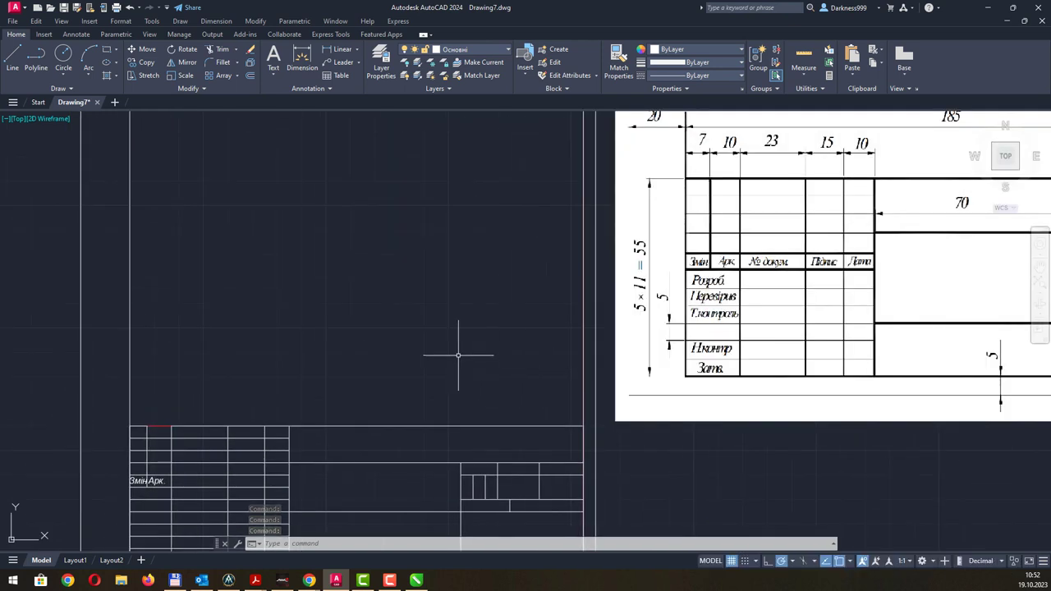
{"action": "middle_click_drag", "start_coordinate": [457, 352], "coordinate": [473, 307]}
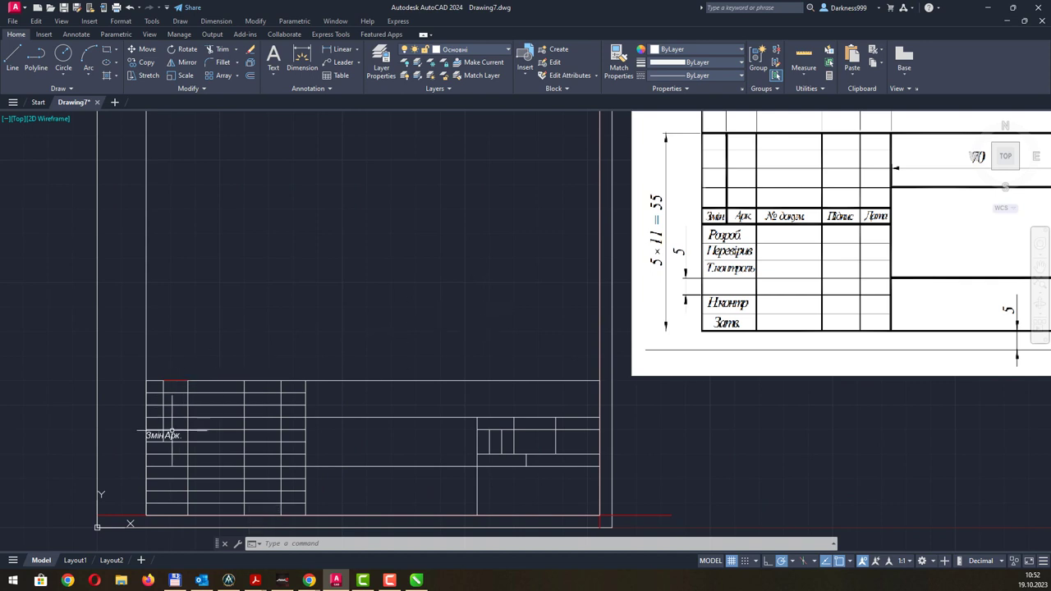
{"action": "scroll", "coordinate": [171, 430], "scroll_direction": "up", "scroll_amount": 2}
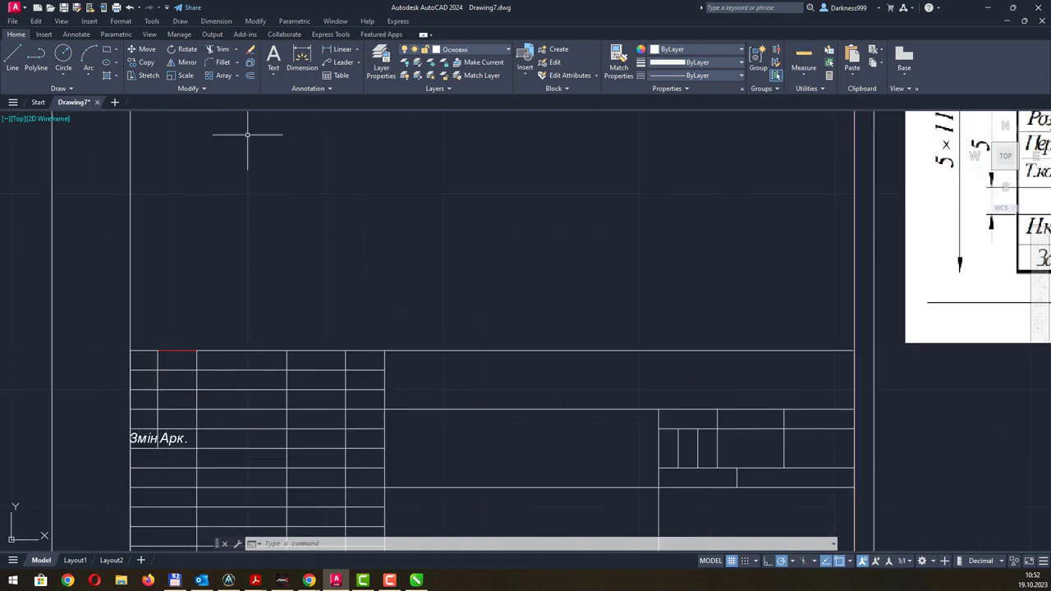
{"action": "scroll", "coordinate": [214, 458], "scroll_direction": "up", "scroll_amount": 2}
{"action": "scroll", "coordinate": [441, 242], "scroll_direction": "down", "scroll_amount": 4}
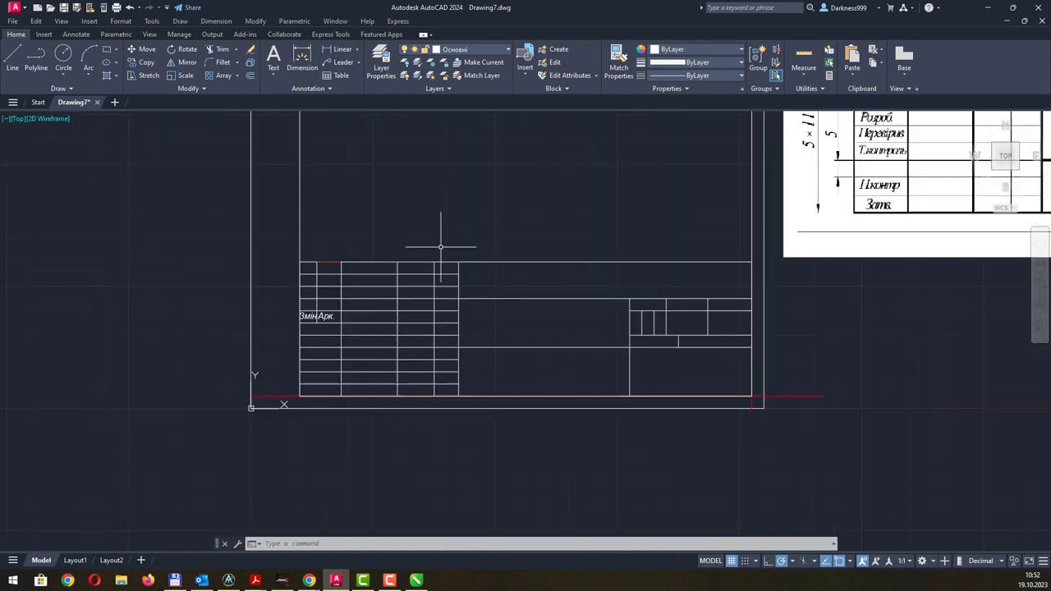
{"action": "middle_click_drag", "start_coordinate": [440, 241], "coordinate": [265, 413]}
{"action": "middle_click_drag", "start_coordinate": [788, 219], "coordinate": [671, 293]}
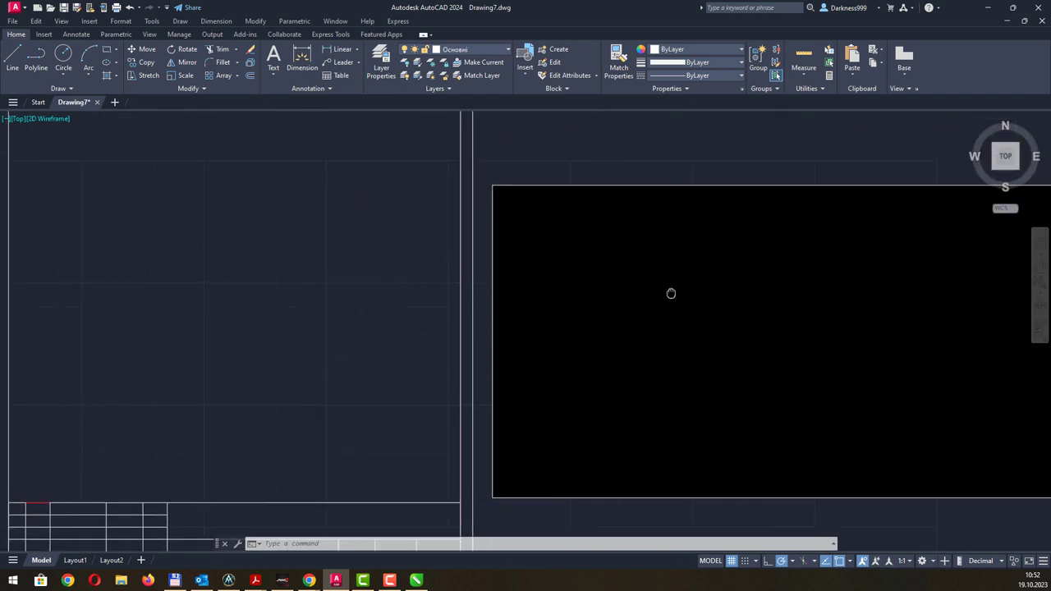
{"action": "scroll", "coordinate": [316, 328], "scroll_direction": "up", "scroll_amount": 2}
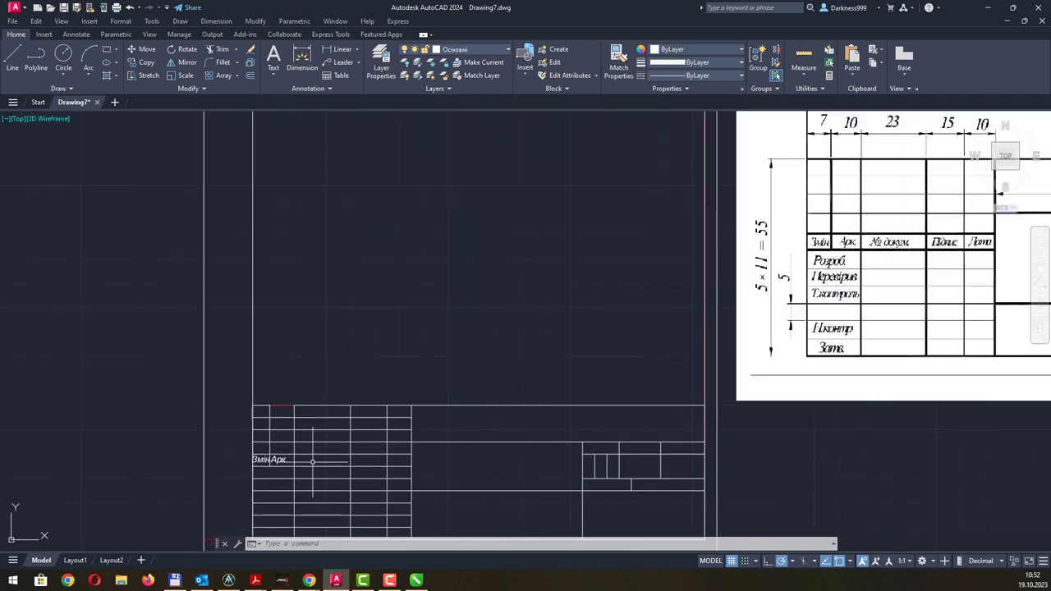
{"action": "scroll", "coordinate": [324, 460], "scroll_direction": "up", "scroll_amount": 1}
{"action": "scroll", "coordinate": [323, 460], "scroll_direction": "up", "scroll_amount": 2}
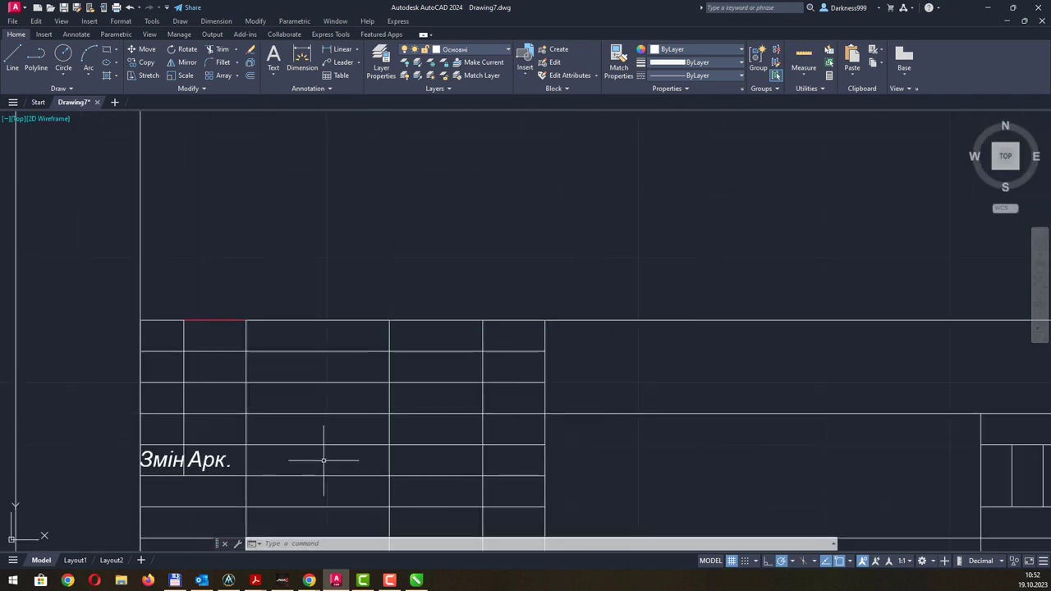
- Create a multiline text label '№ документу' in the cell next to Арк
{"action": "left_click", "coordinate": [273, 75]}
{"action": "left_click", "coordinate": [291, 94]}
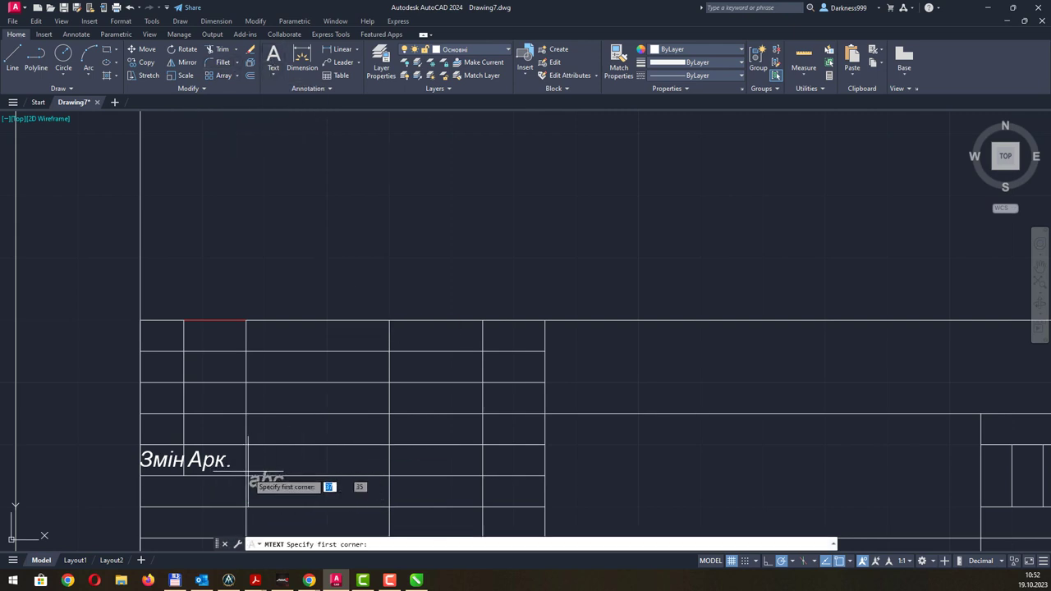
{"action": "left_click", "coordinate": [246, 476]}
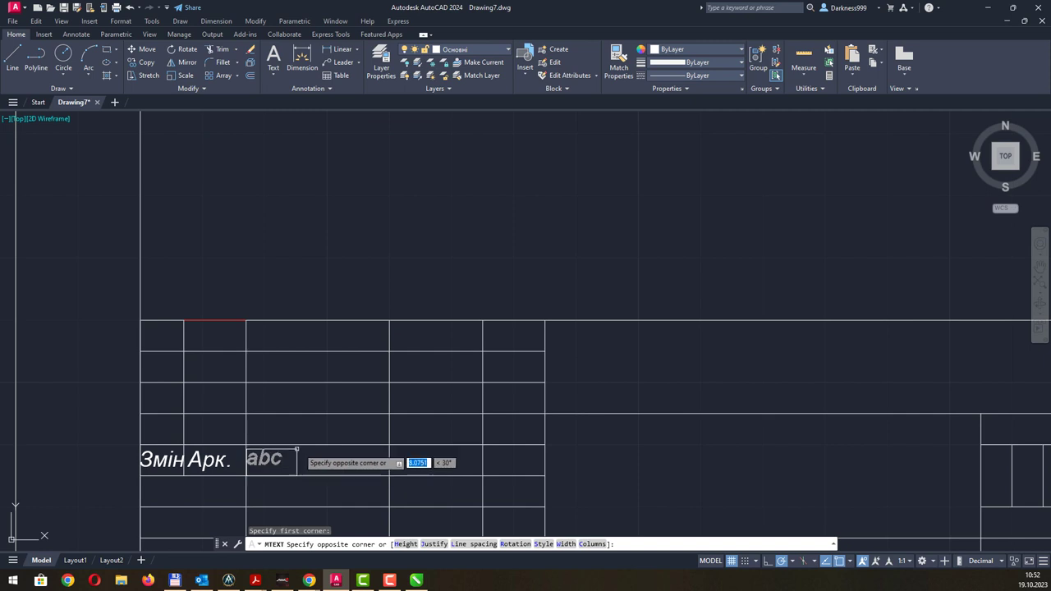
{"action": "left_click", "coordinate": [390, 444]}
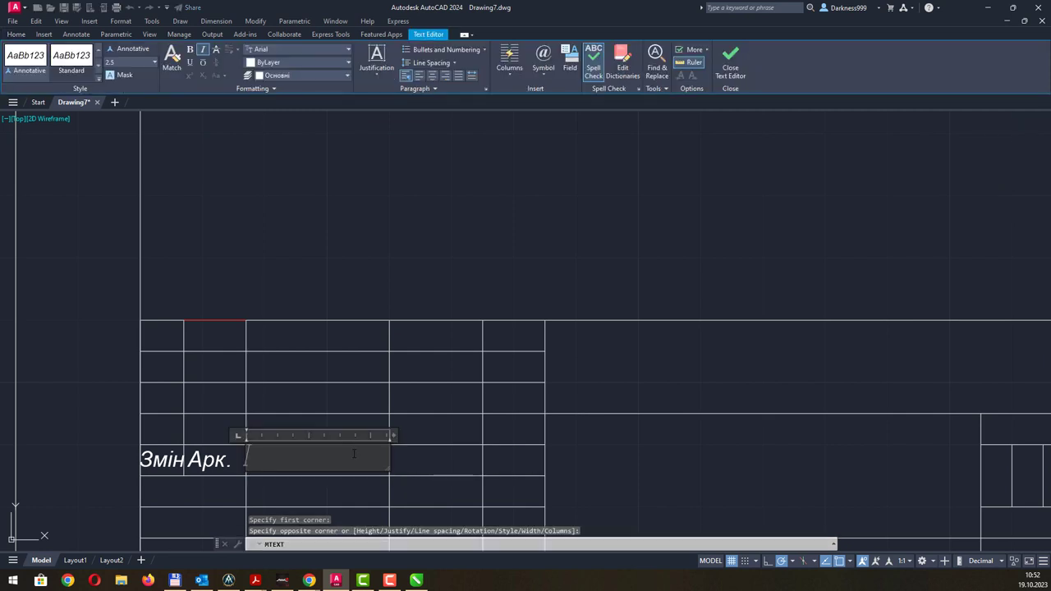
{"action": "type", "text": "№"}
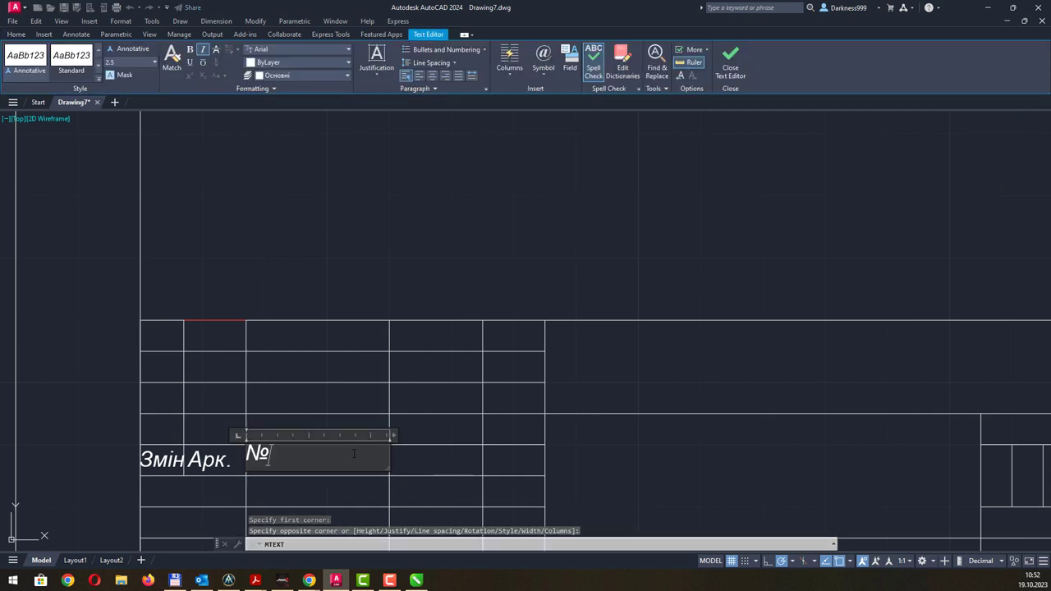
{"action": "type", "text": "   документ"}
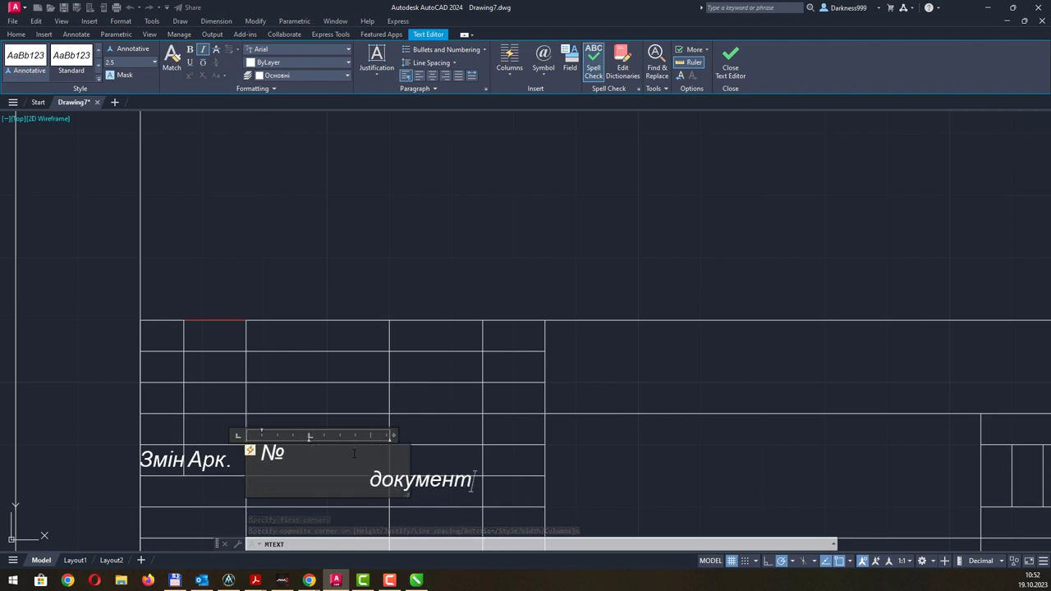
{"action": "type", "text": "у"}
{"action": "key", "text": "Escape"}
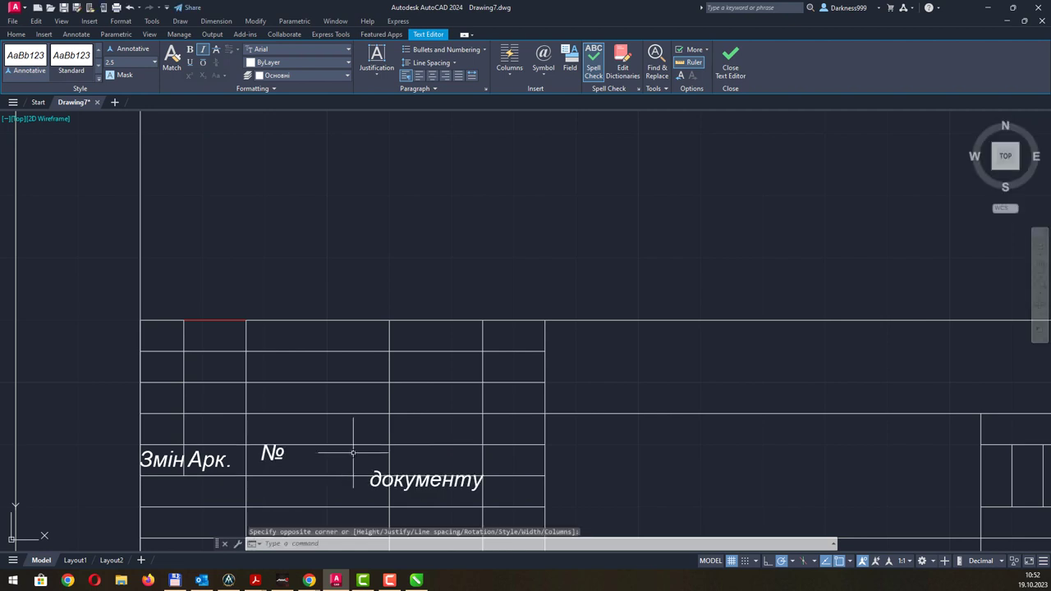
- Widen the label's text box so '№ документу' fits on one line
{"action": "left_click", "coordinate": [279, 453]}
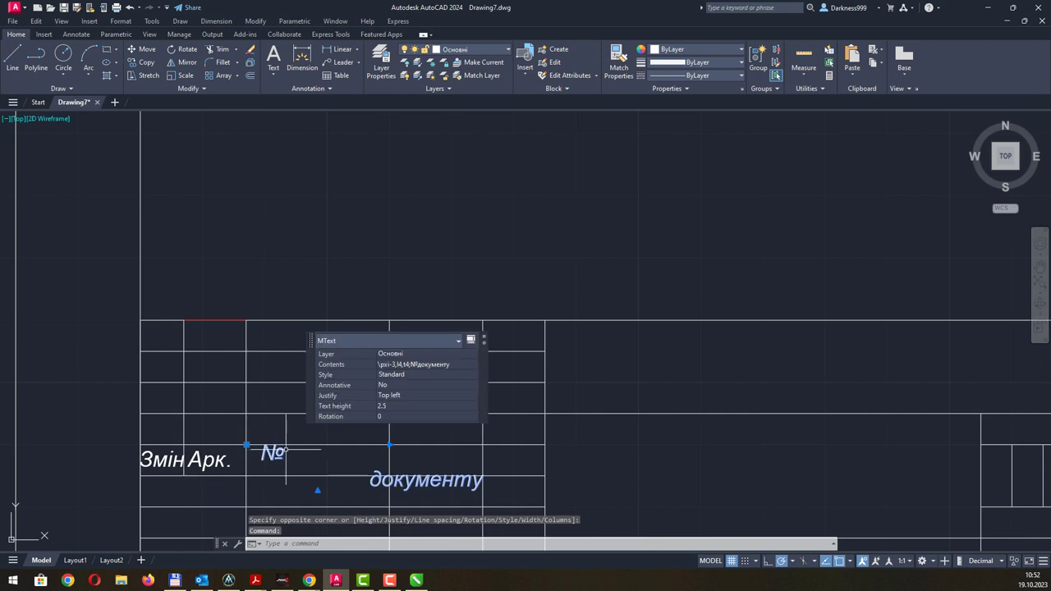
{"action": "left_click", "coordinate": [390, 444]}
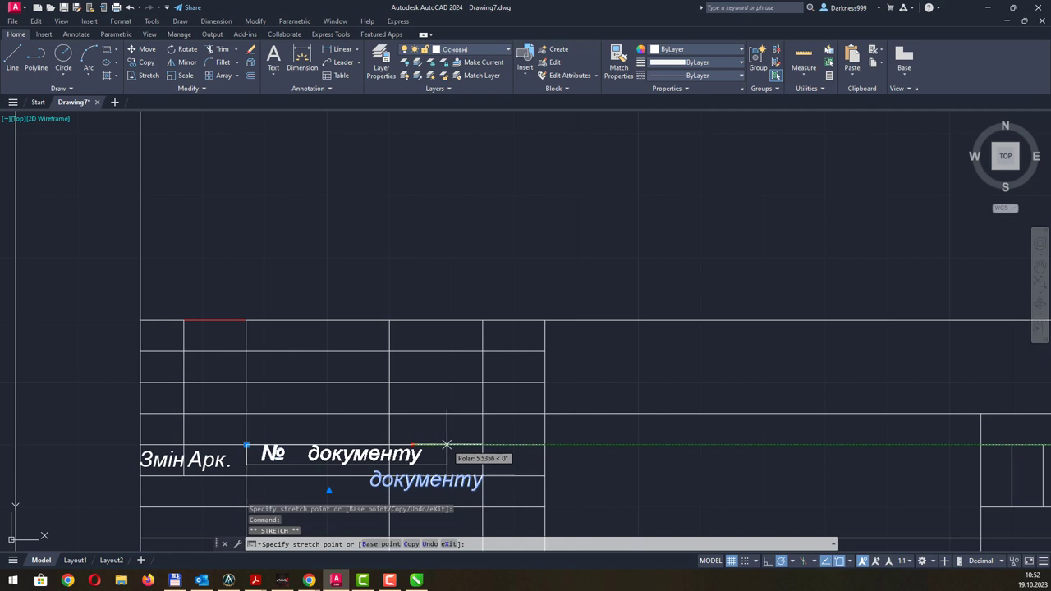
{"action": "left_click", "coordinate": [446, 444]}
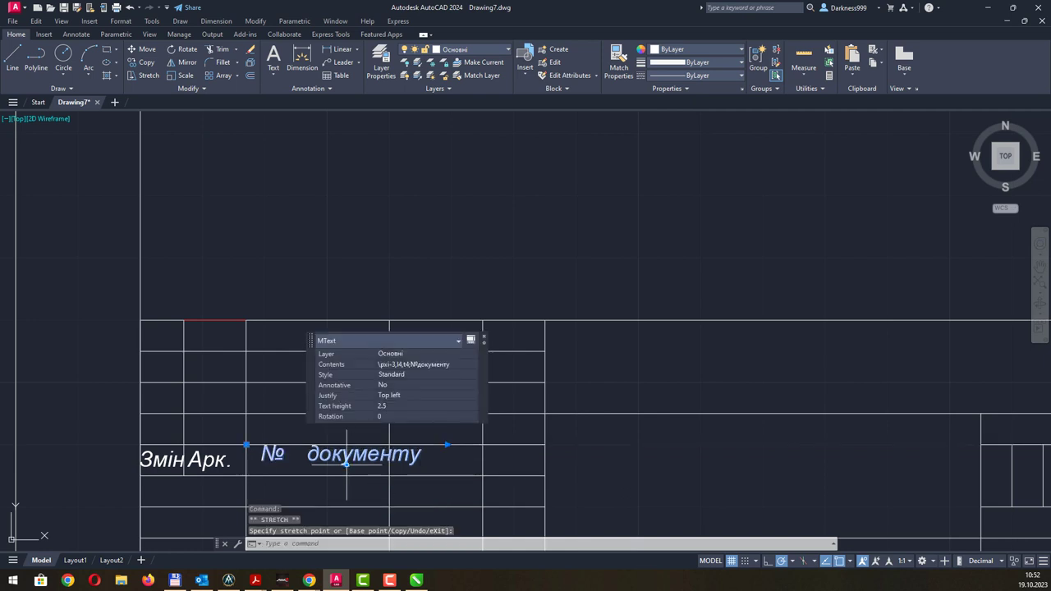
- Reopen the № документу label and retype the № sign before документу
{"action": "double_click", "coordinate": [371, 465]}
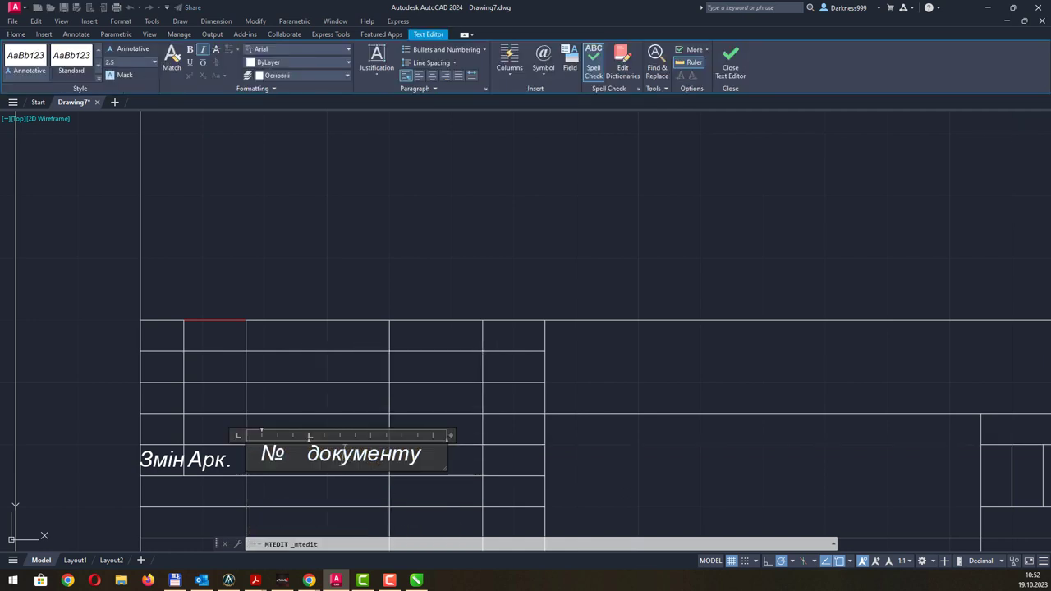
{"action": "double_click", "coordinate": [375, 461]}
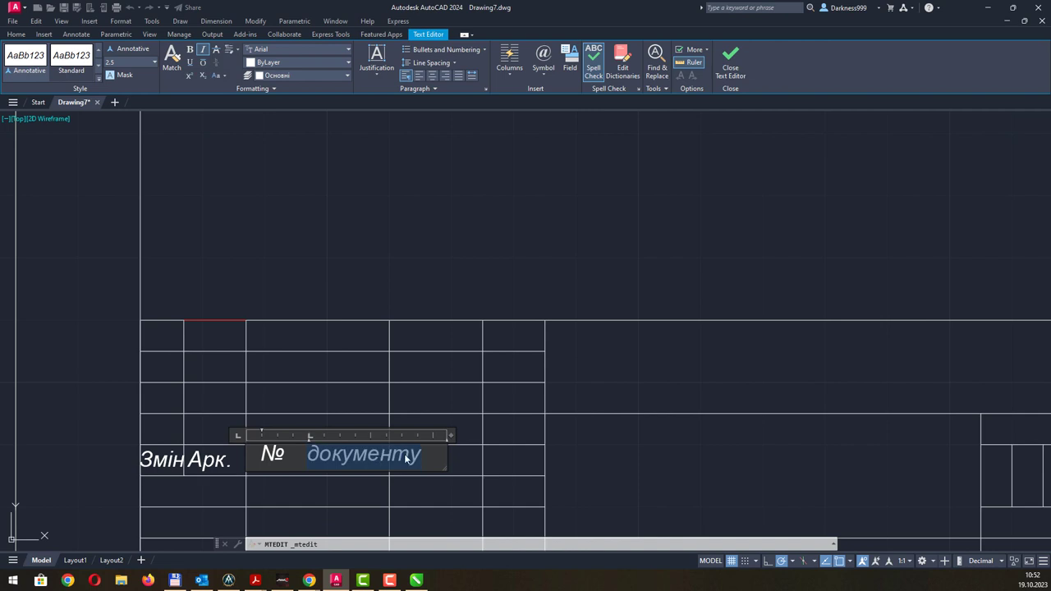
{"action": "left_click", "coordinate": [300, 452]}
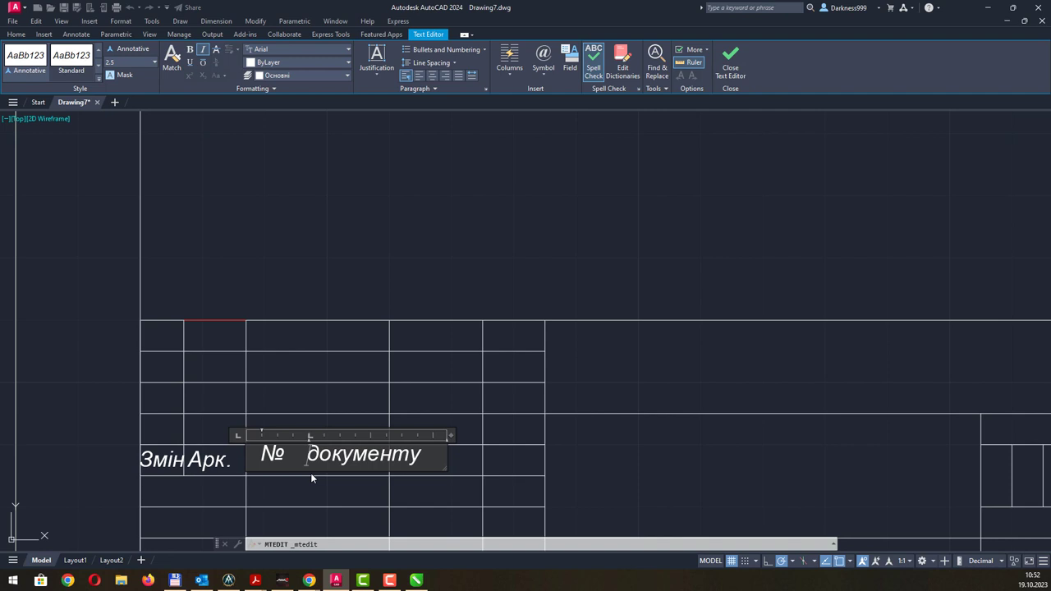
{"action": "key", "text": "BackSpace"}
{"action": "key", "text": "BackSpace"}
{"action": "key", "text": "BackSpace"}
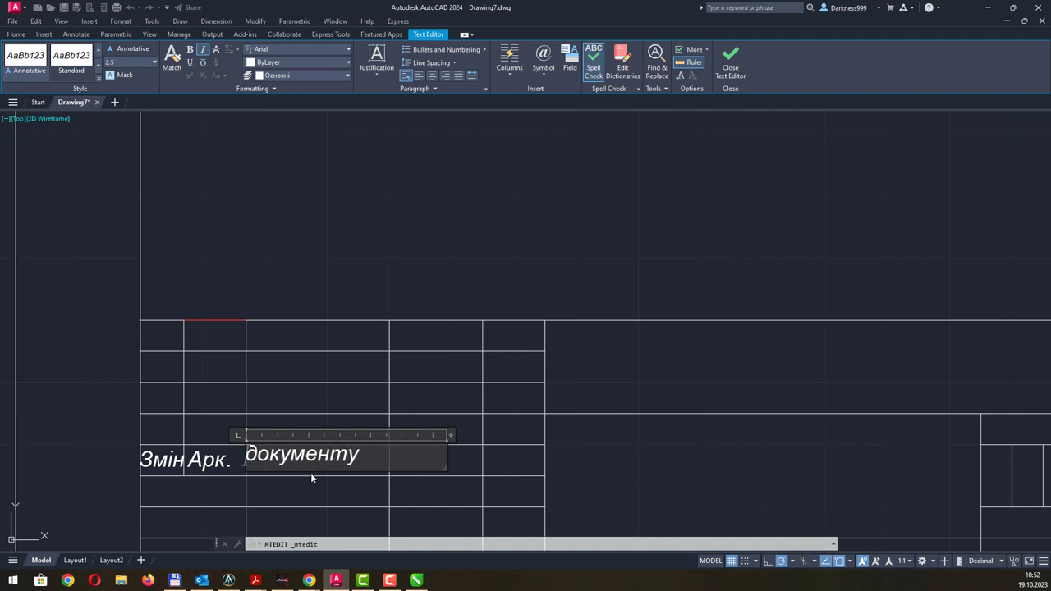
{"action": "type", "text": "№"}
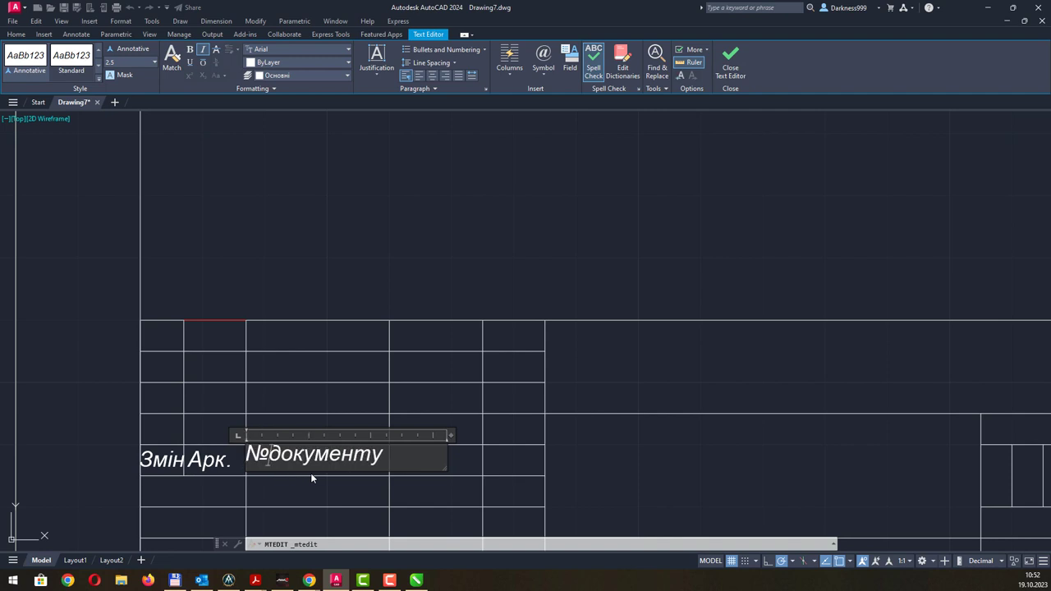
{"action": "key", "text": "Tab"}
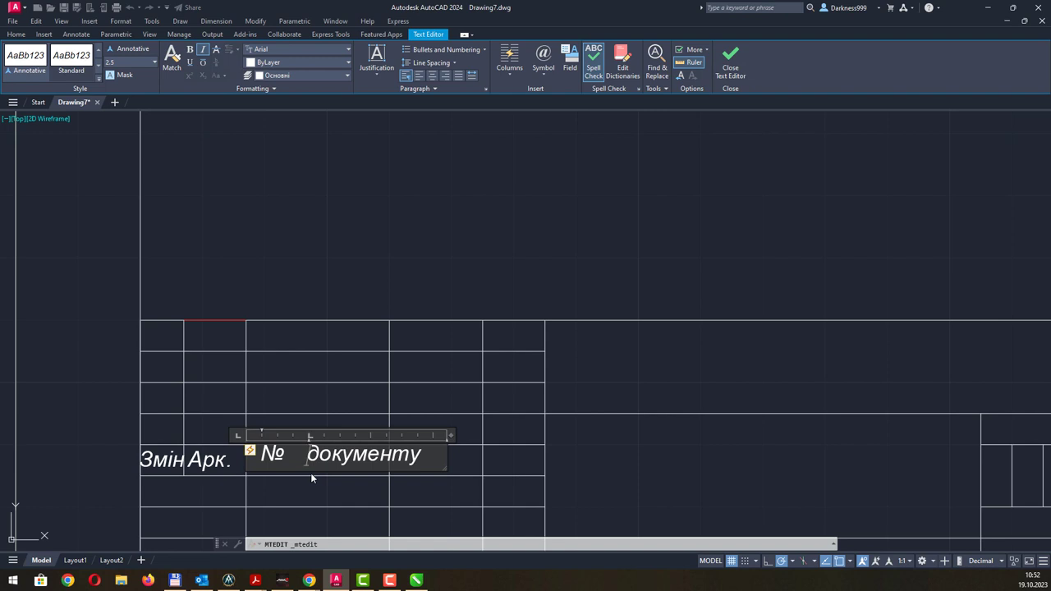
- Replace the wide gap after № with a single space and commit the label
{"action": "key", "text": "Delete"}
{"action": "key", "text": "Delete"}
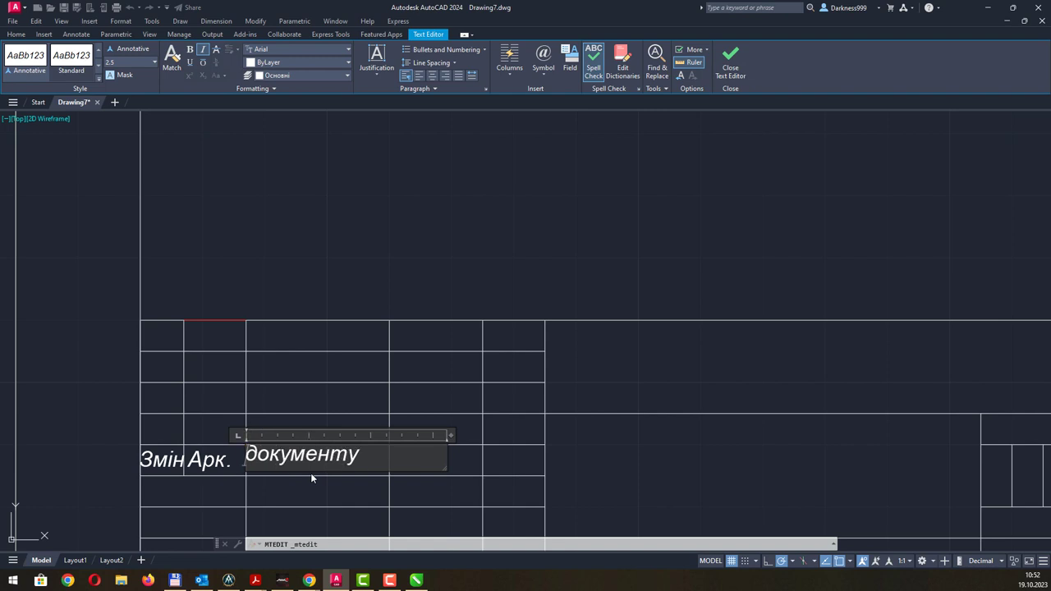
{"action": "type", "text": ";"}
{"action": "key", "text": "BackSpace"}
{"action": "type", "text": "%"}
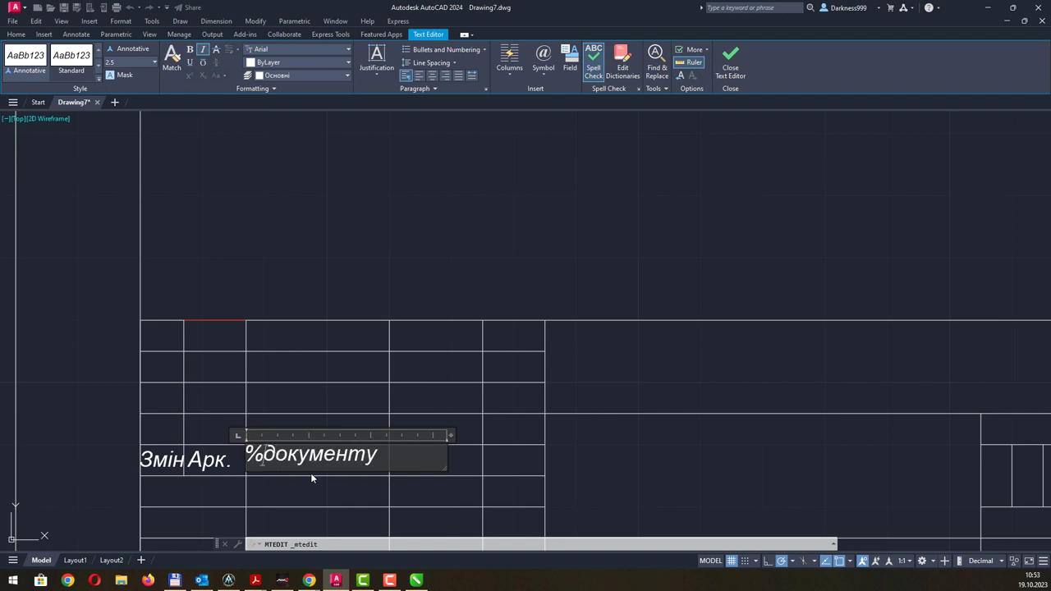
{"action": "type", "text": "№"}
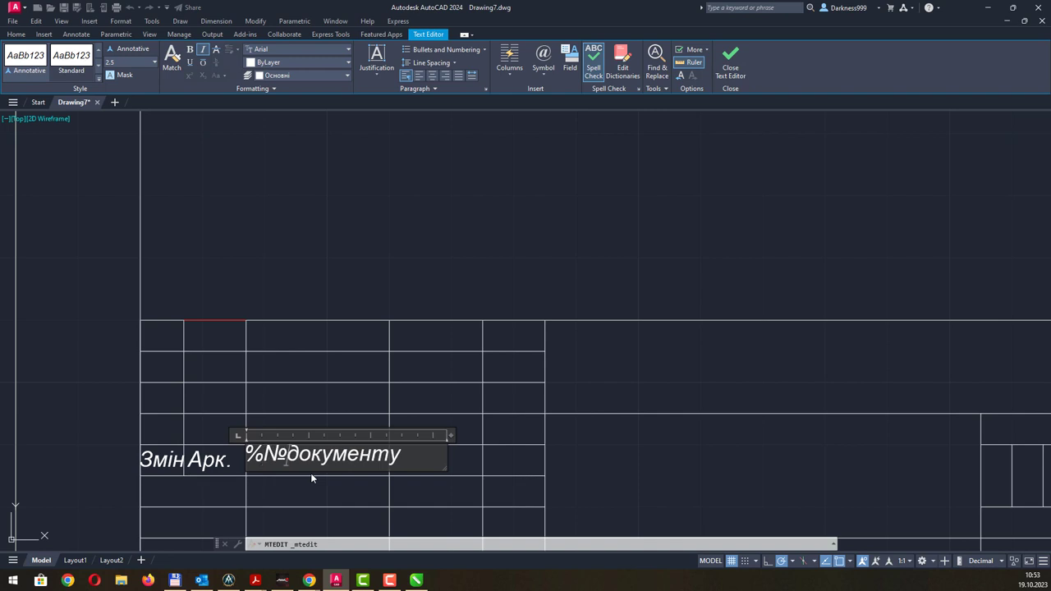
{"action": "type", "text": ";"}
{"action": "key", "text": "BackSpace"}
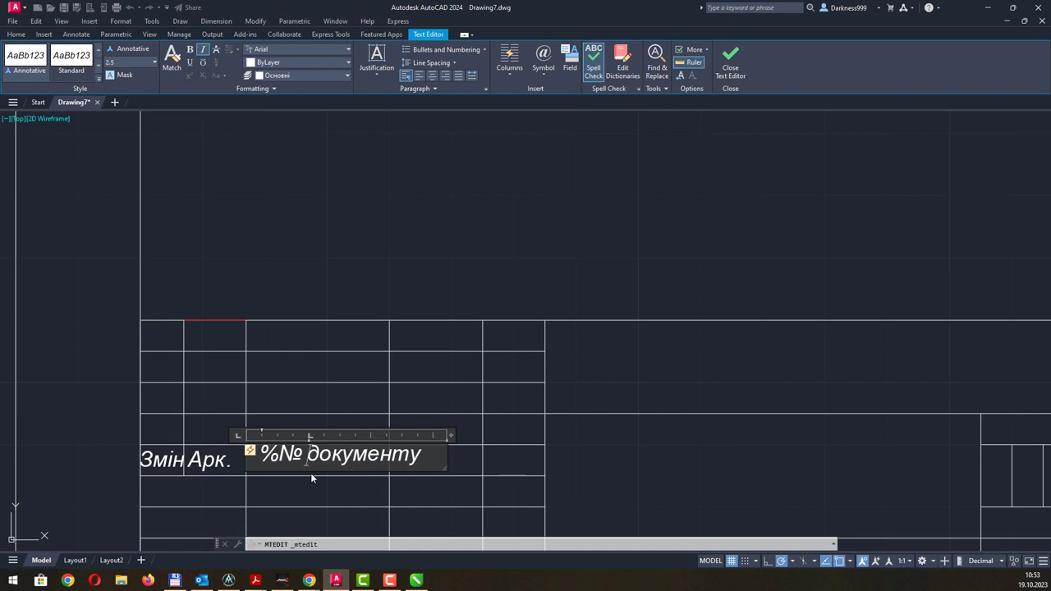
{"action": "key", "text": "Delete"}
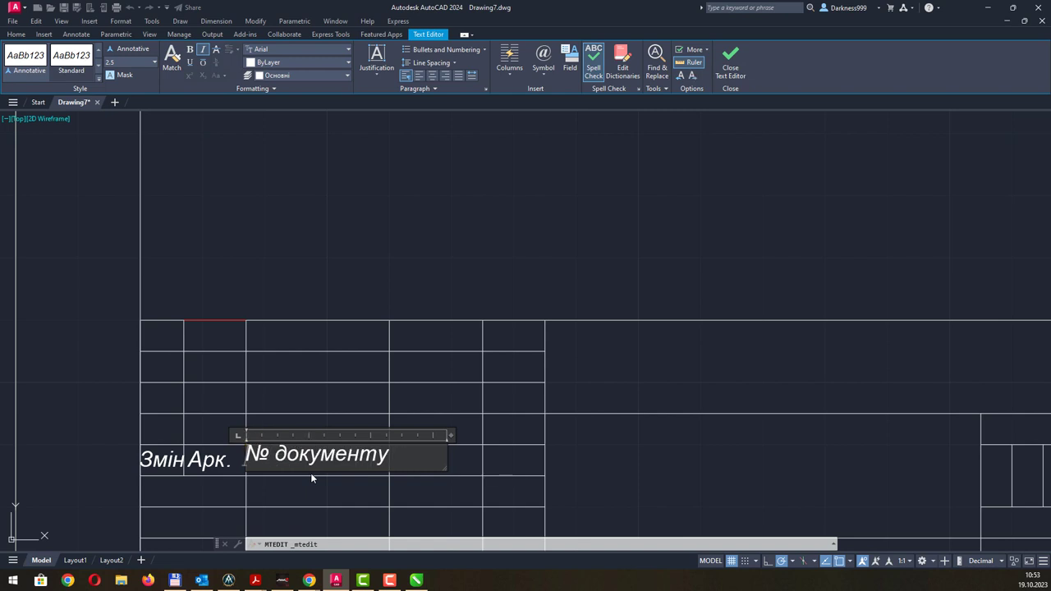
{"action": "key", "text": "End"}
{"action": "left_click", "coordinate": [310, 473]}
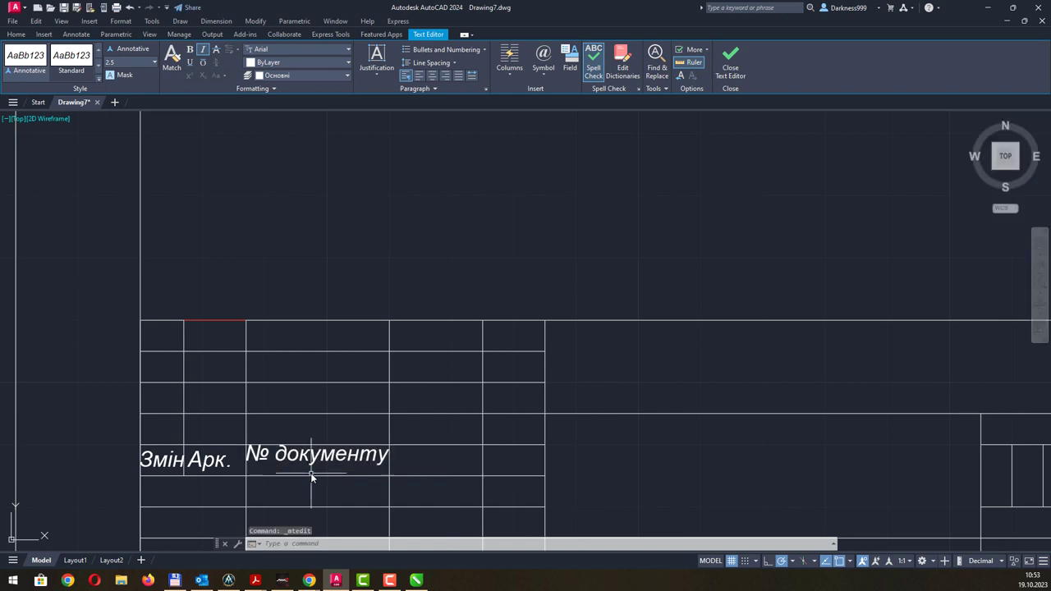
- Copy the Арк. label into the fourth and fifth header cells
{"action": "left_click", "coordinate": [316, 460]}
{"action": "mouse_move", "coordinate": [320, 453]}
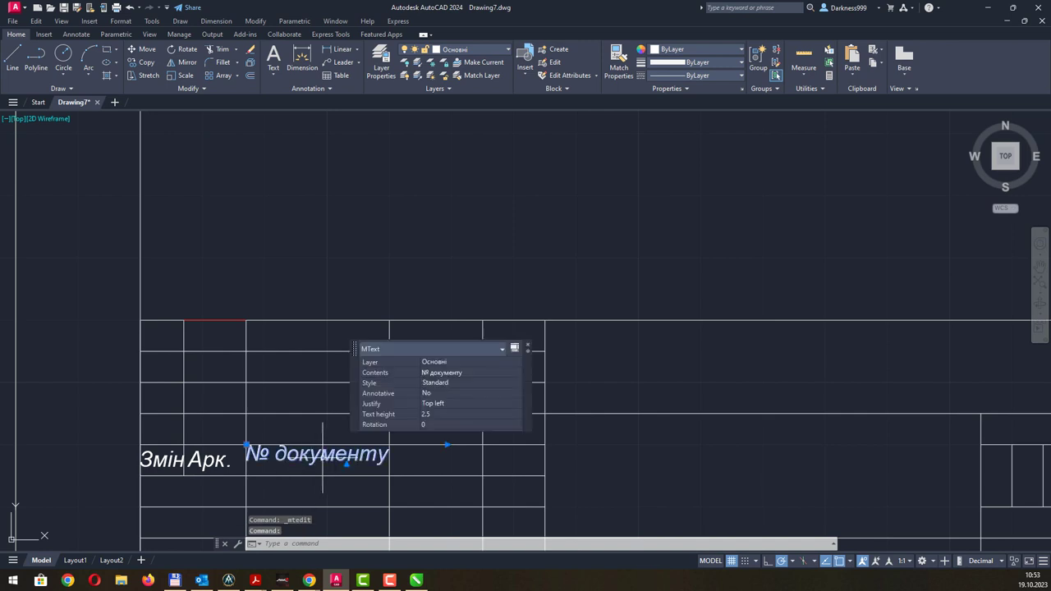
{"action": "double_click", "coordinate": [324, 470]}
{"action": "key", "text": "Escape"}
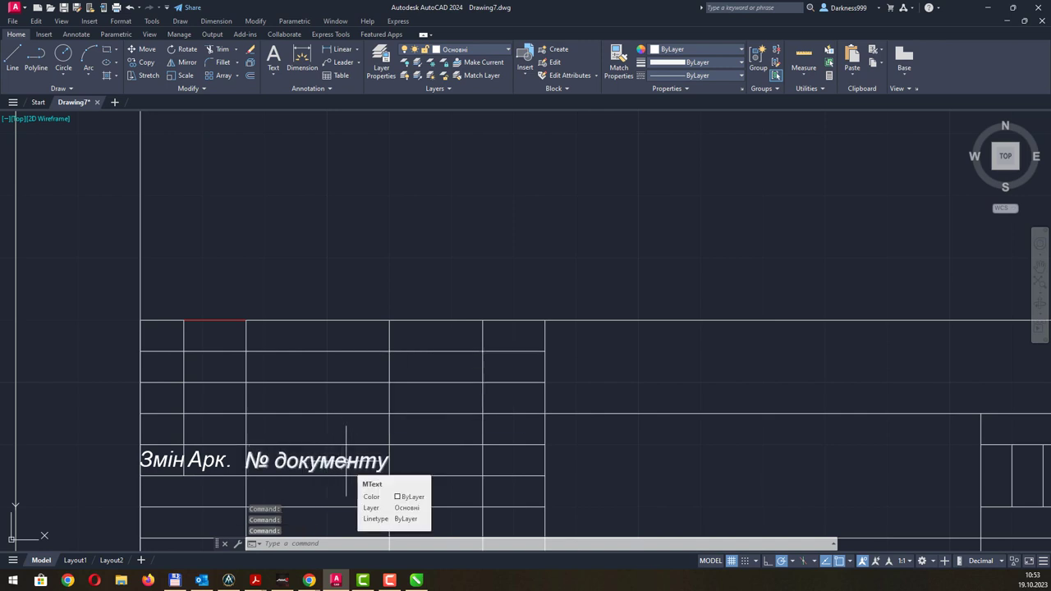
{"action": "left_click", "coordinate": [206, 460]}
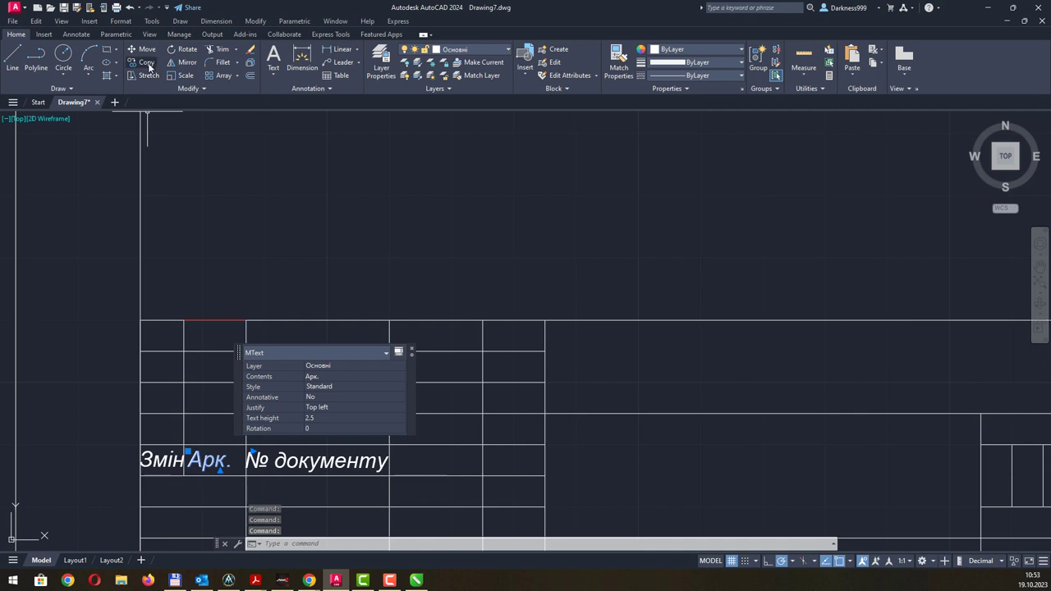
{"action": "left_click", "coordinate": [144, 63]}
{"action": "left_click", "coordinate": [184, 475]}
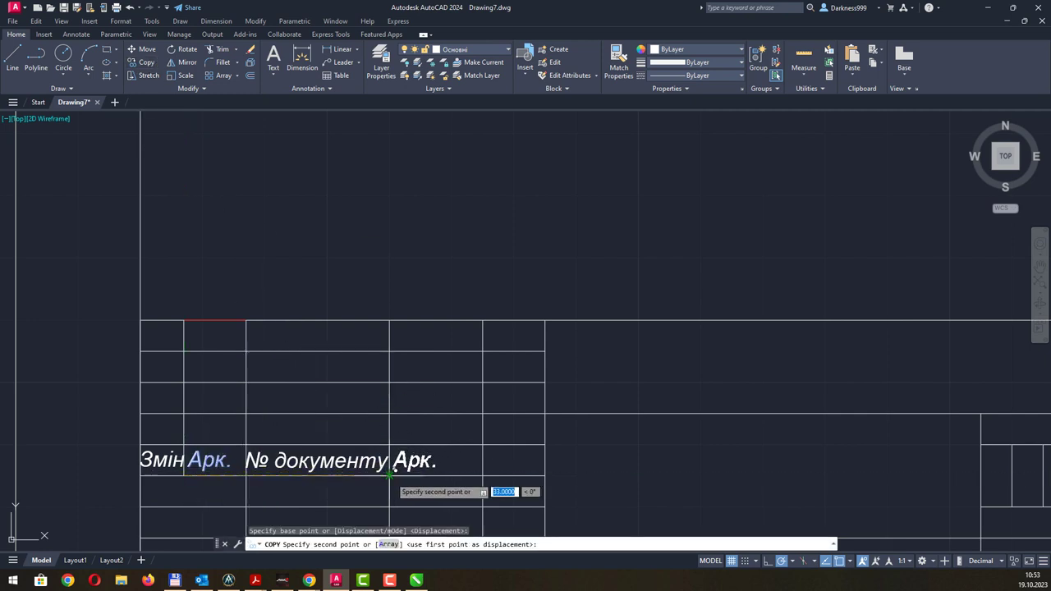
{"action": "left_click", "coordinate": [389, 475]}
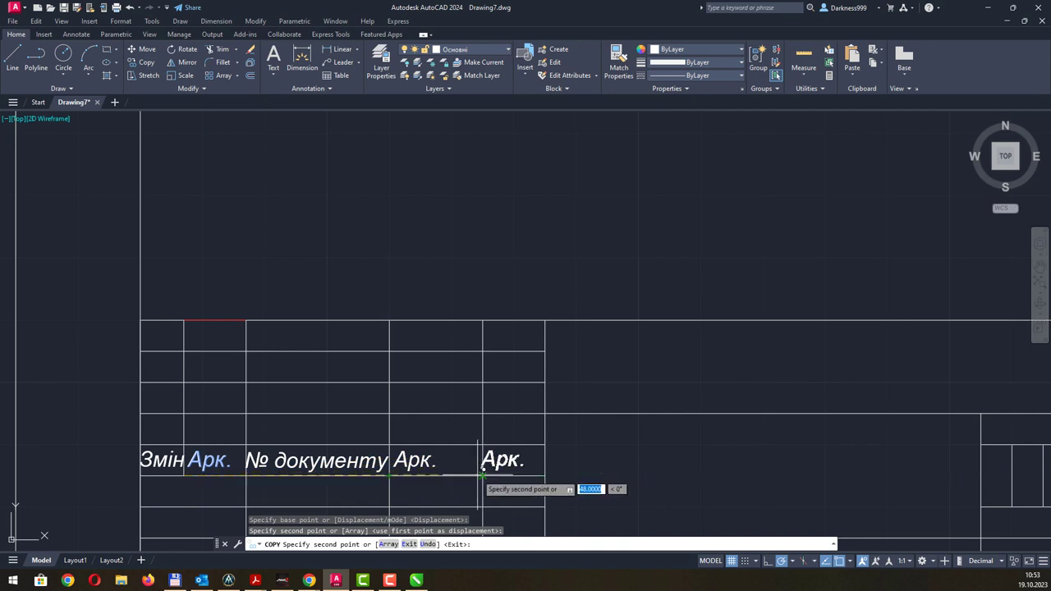
{"action": "left_click", "coordinate": [483, 475]}
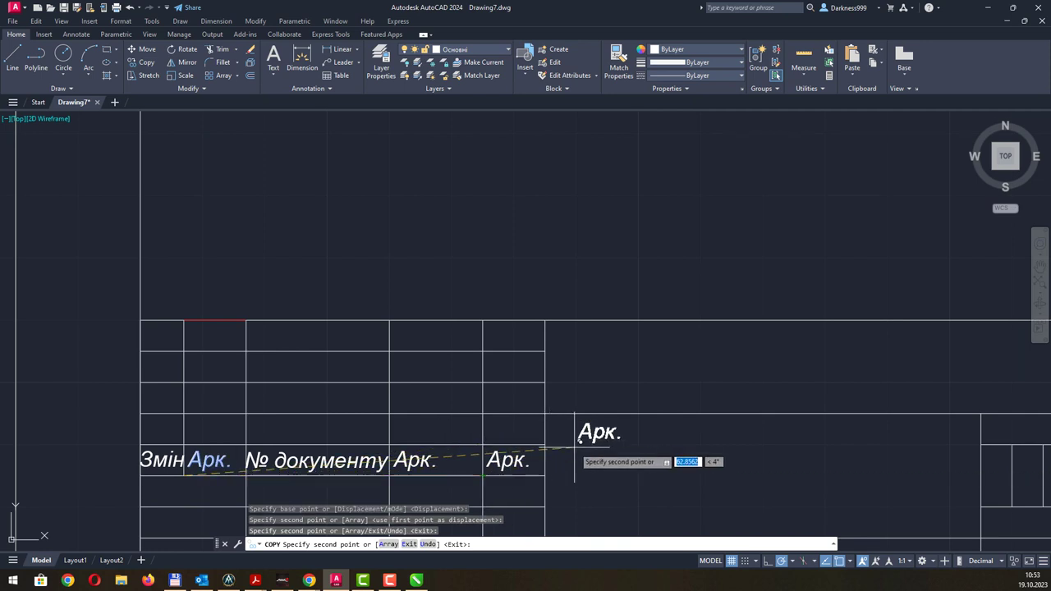
- Place further Арк. copies in the right-hand title-block cells and its lower row
{"action": "middle_click_drag", "start_coordinate": [649, 415], "coordinate": [474, 392]}
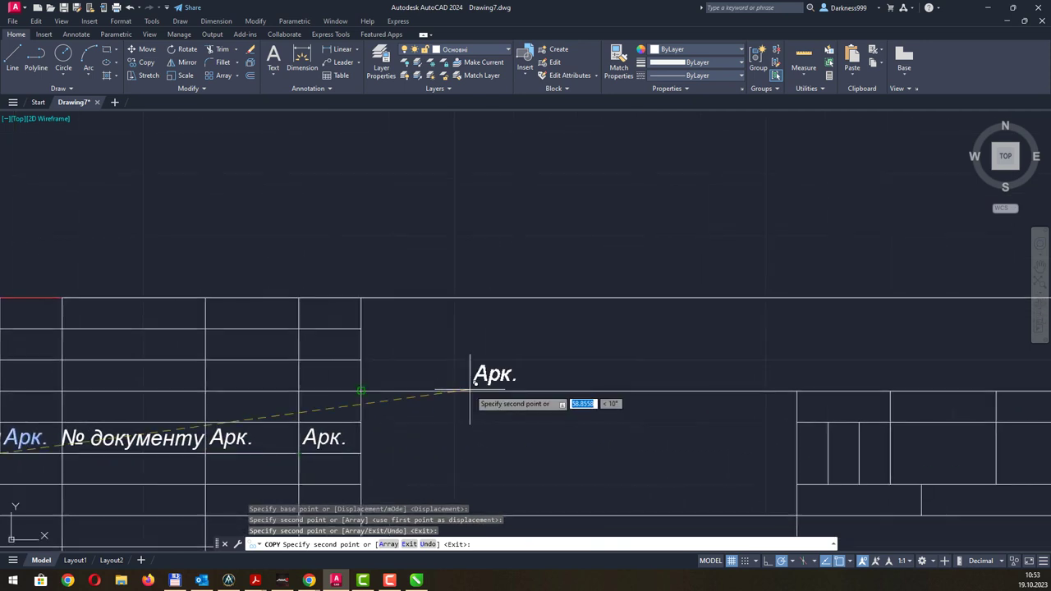
{"action": "scroll", "coordinate": [472, 386], "scroll_direction": "down", "scroll_amount": 2}
{"action": "scroll", "coordinate": [439, 386], "scroll_direction": "down", "scroll_amount": 4}
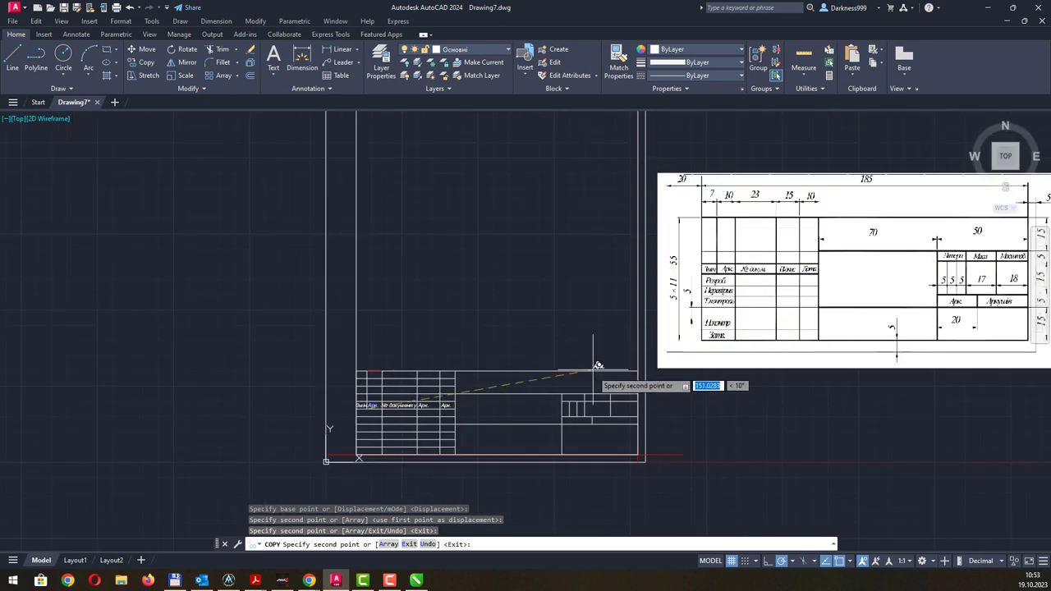
{"action": "scroll", "coordinate": [606, 397], "scroll_direction": "up", "scroll_amount": 2}
{"action": "scroll", "coordinate": [606, 397], "scroll_direction": "up", "scroll_amount": 2}
{"action": "scroll", "coordinate": [503, 394], "scroll_direction": "up", "scroll_amount": 2}
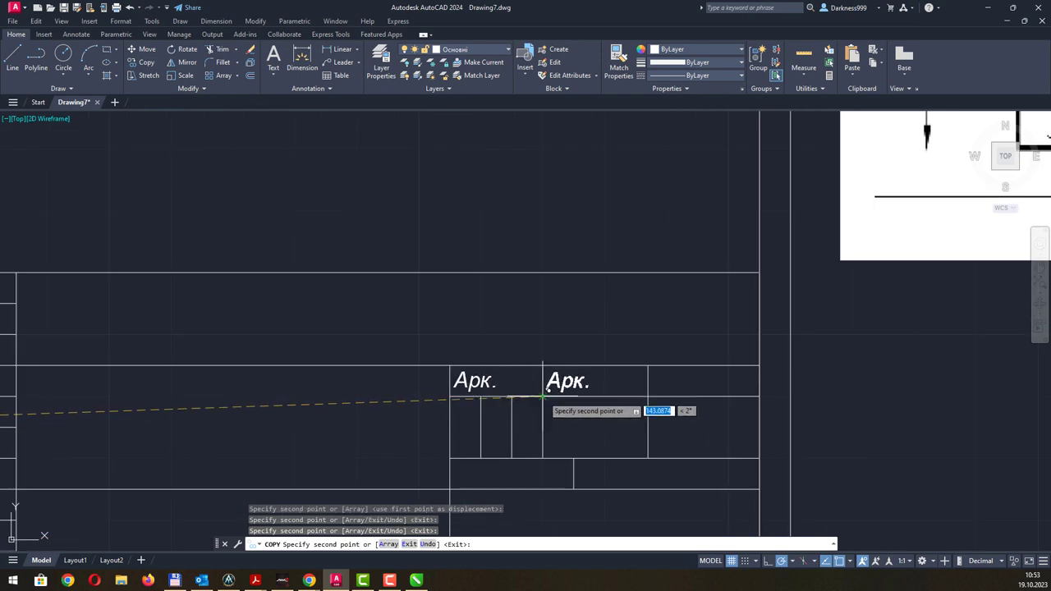
{"action": "left_click", "coordinate": [543, 396]}
{"action": "left_click", "coordinate": [648, 397]}
{"action": "scroll", "coordinate": [513, 398], "scroll_direction": "down", "scroll_amount": 3}
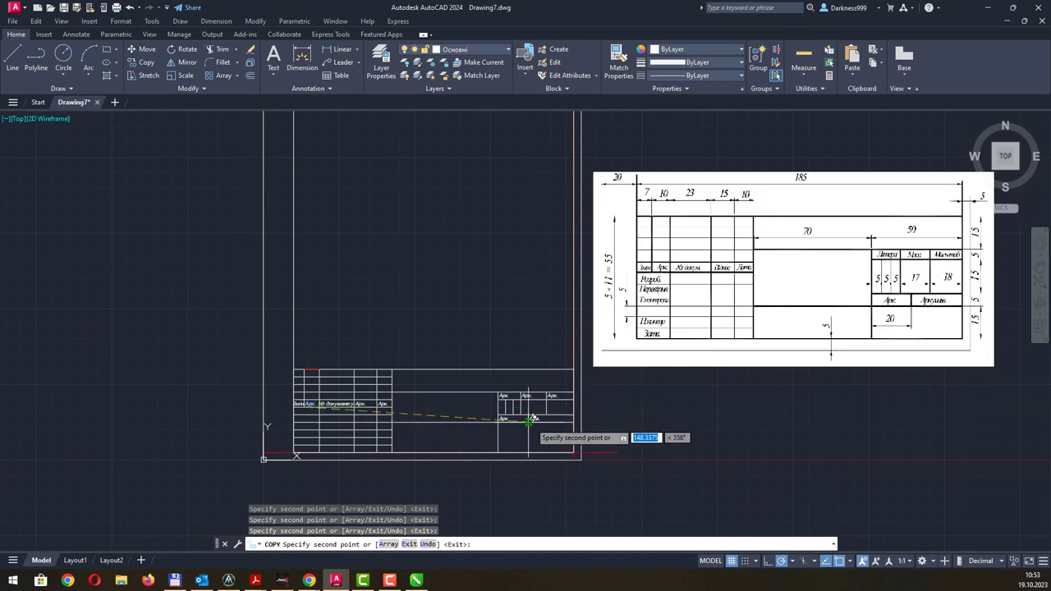
{"action": "left_click", "coordinate": [533, 419]}
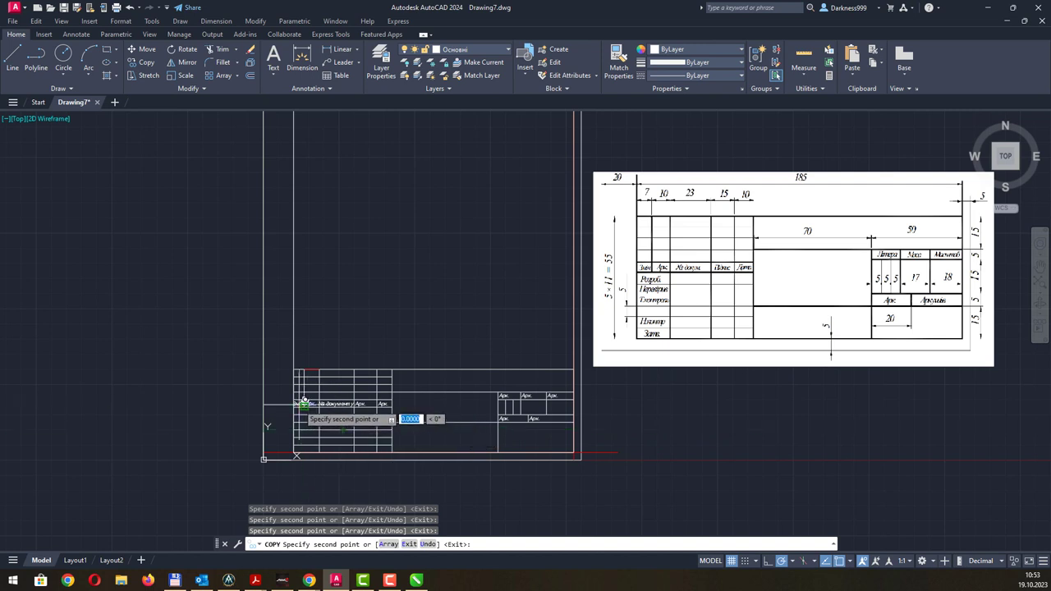
- Fill the first-column rows below the header with Арк. copies, ending the copy
{"action": "scroll", "coordinate": [681, 295], "scroll_direction": "up", "scroll_amount": 5}
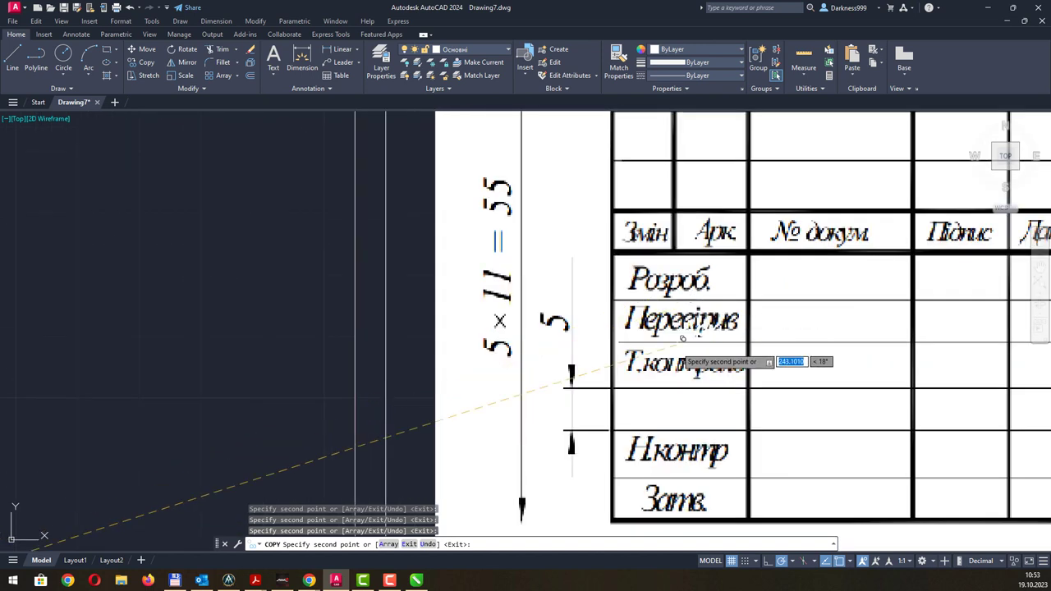
{"action": "scroll", "coordinate": [400, 373], "scroll_direction": "down", "scroll_amount": 4}
{"action": "middle_click_drag", "start_coordinate": [338, 386], "coordinate": [563, 274]}
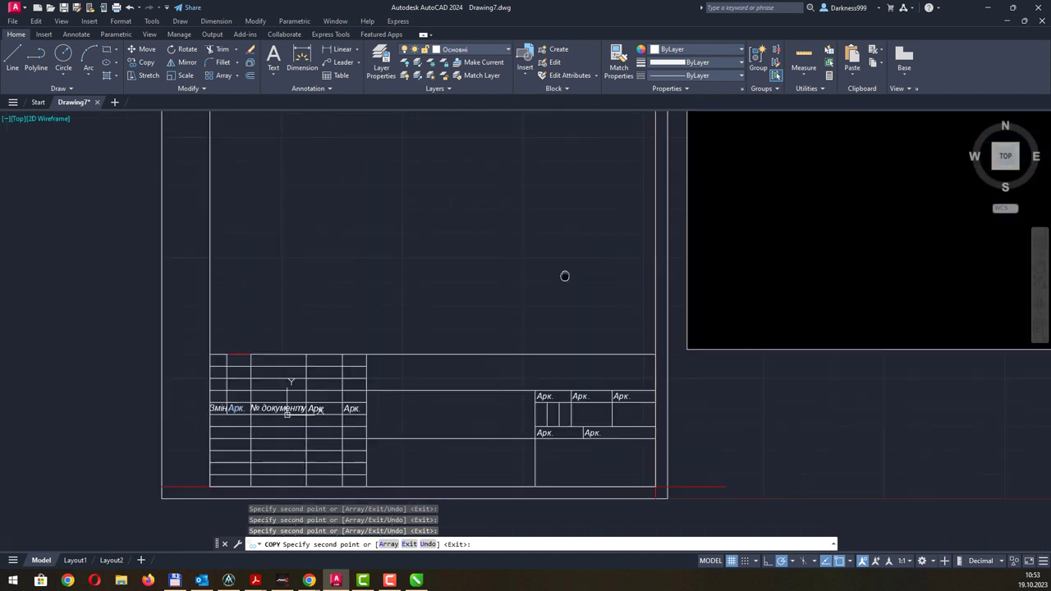
{"action": "middle_click_drag", "start_coordinate": [268, 367], "coordinate": [360, 384]}
{"action": "scroll", "coordinate": [384, 379], "scroll_direction": "up", "scroll_amount": 4}
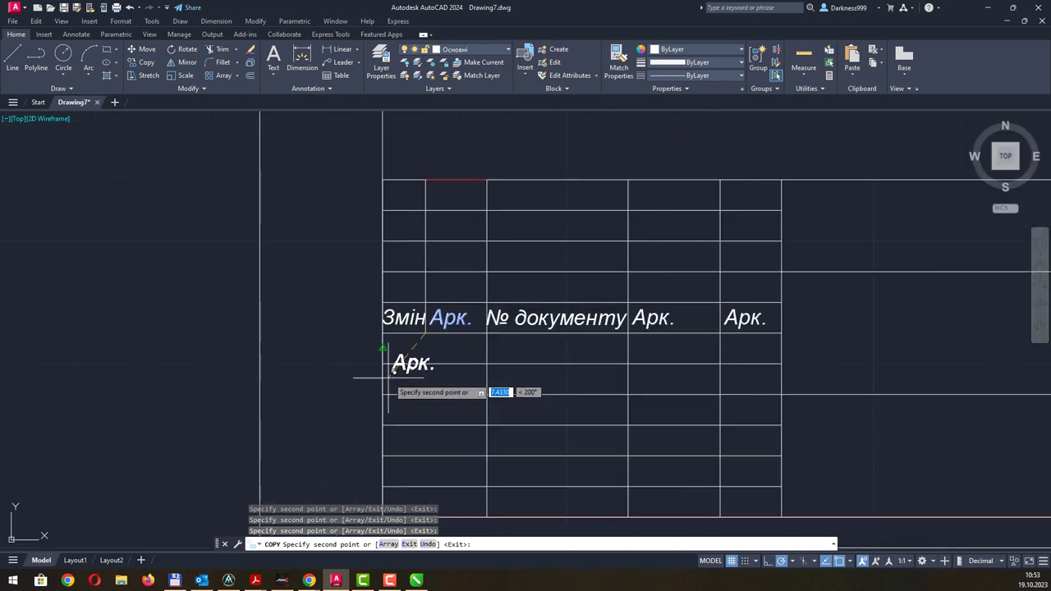
{"action": "left_click", "coordinate": [383, 364]}
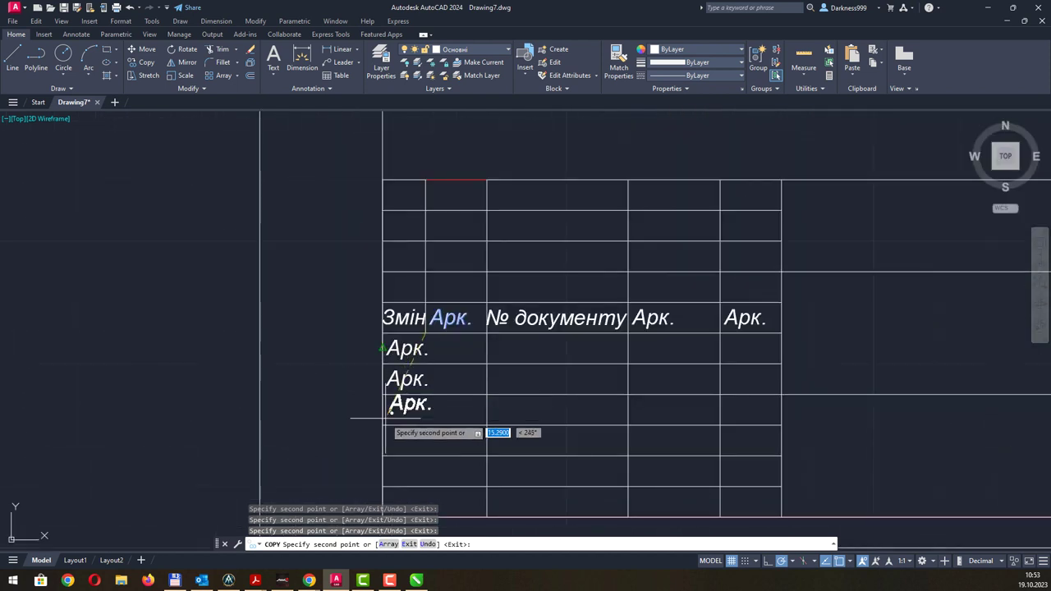
{"action": "left_click", "coordinate": [383, 424]}
{"action": "middle_click_drag", "start_coordinate": [435, 445], "coordinate": [447, 310]}
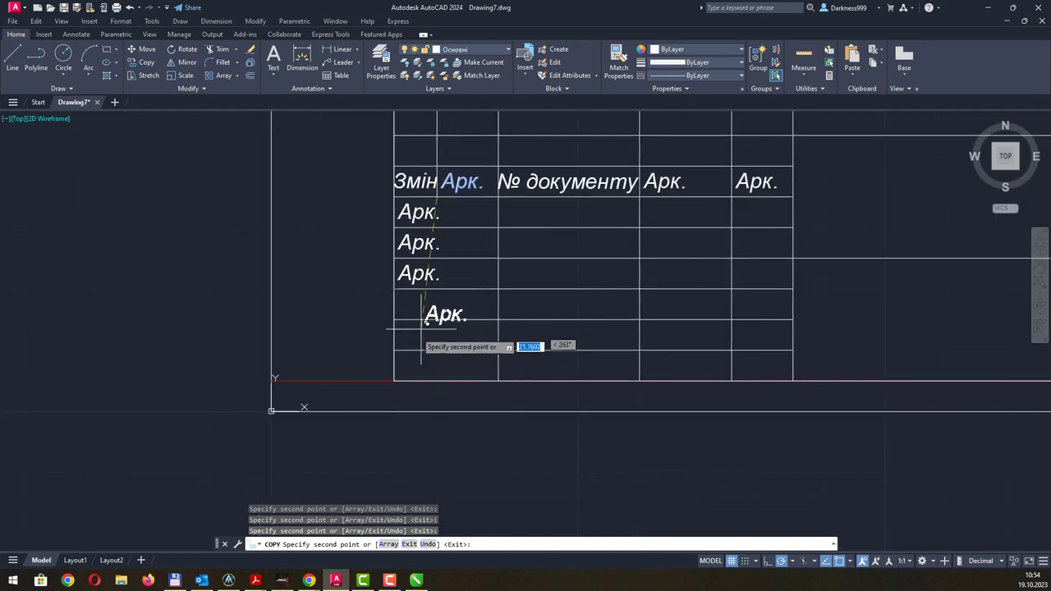
{"action": "left_click", "coordinate": [393, 357]}
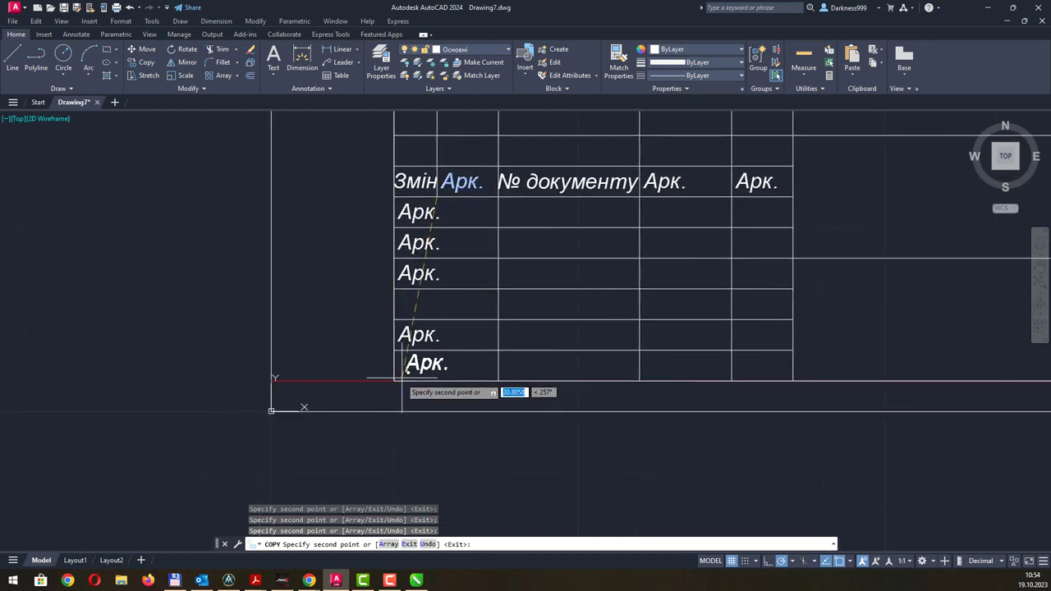
{"action": "left_click", "coordinate": [395, 379]}
{"action": "key", "text": "Escape"}
{"action": "scroll", "coordinate": [515, 315], "scroll_direction": "down", "scroll_amount": 1}
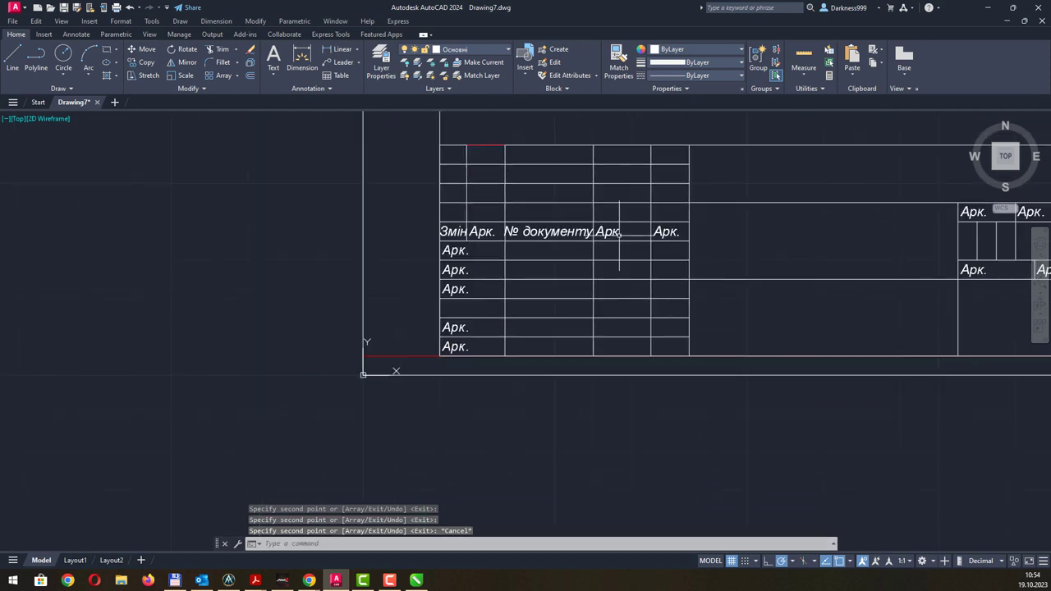
{"action": "middle_click_drag", "start_coordinate": [632, 236], "coordinate": [476, 316]}
- Retype the fourth and fifth header labels as Підпис and Дата
{"action": "scroll", "coordinate": [484, 304], "scroll_direction": "down", "scroll_amount": 2}
{"action": "middle_click_drag", "start_coordinate": [578, 249], "coordinate": [449, 335]}
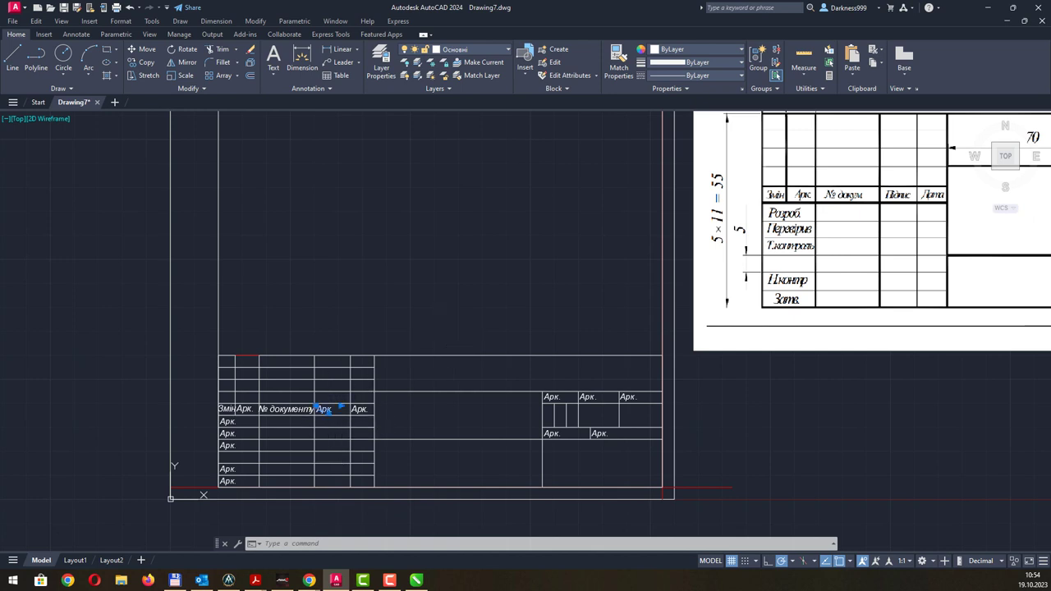
{"action": "left_click", "coordinate": [325, 409]}
{"action": "double_click", "coordinate": [325, 409]}
{"action": "type", "text": "Підпис"}
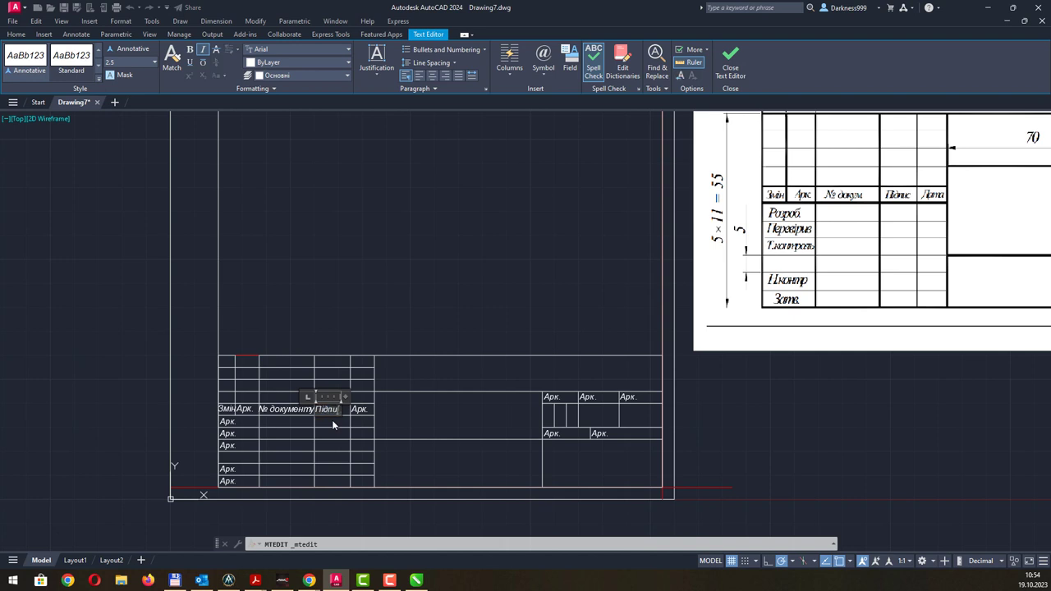
{"action": "left_click", "coordinate": [730, 69]}
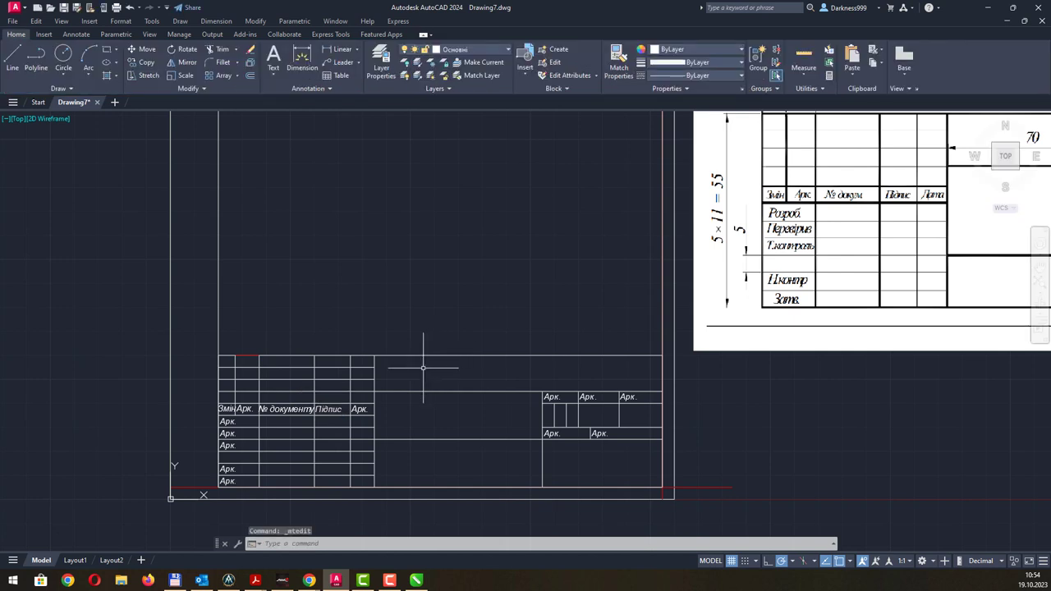
{"action": "double_click", "coordinate": [360, 409]}
{"action": "type", "text": "Дата"}
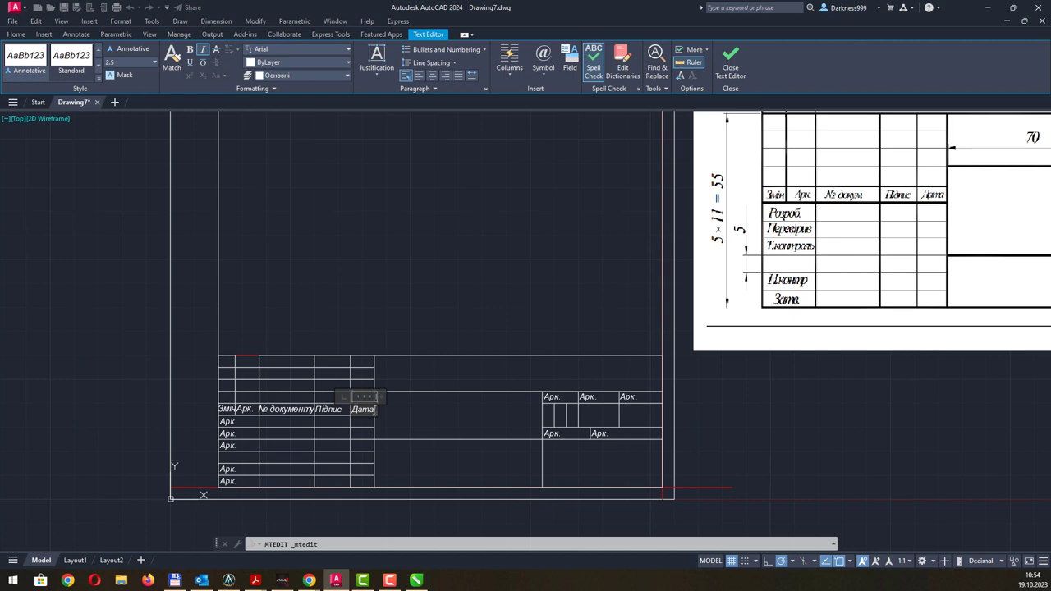
{"action": "left_click", "coordinate": [730, 65]}
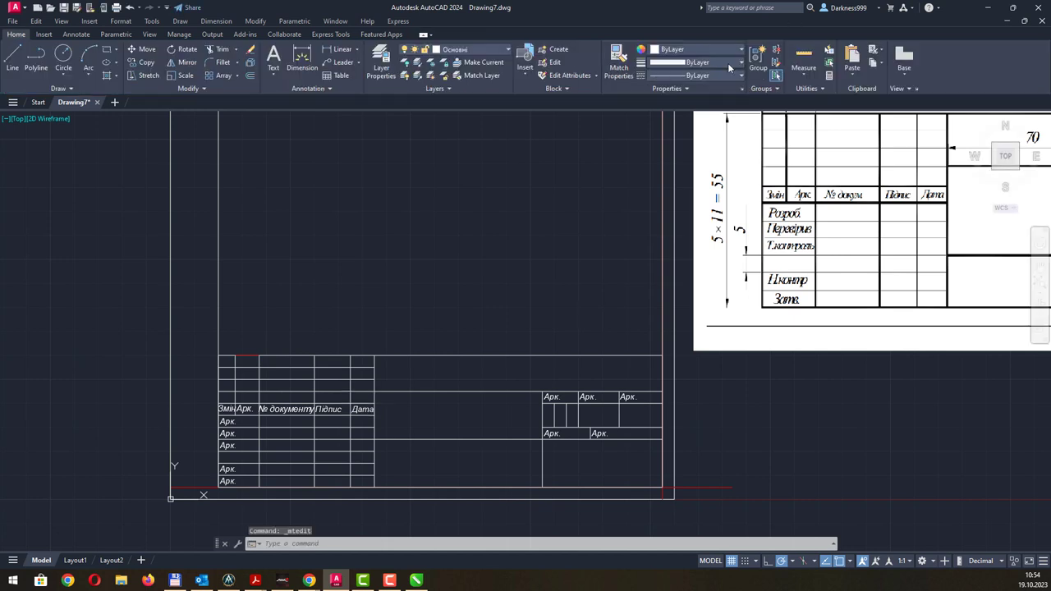
- Retype the first two first-column labels as Розроб. and Перевірив
{"action": "left_click", "coordinate": [229, 421]}
{"action": "double_click", "coordinate": [227, 408]}
{"action": "type", "text": "Розроб"}
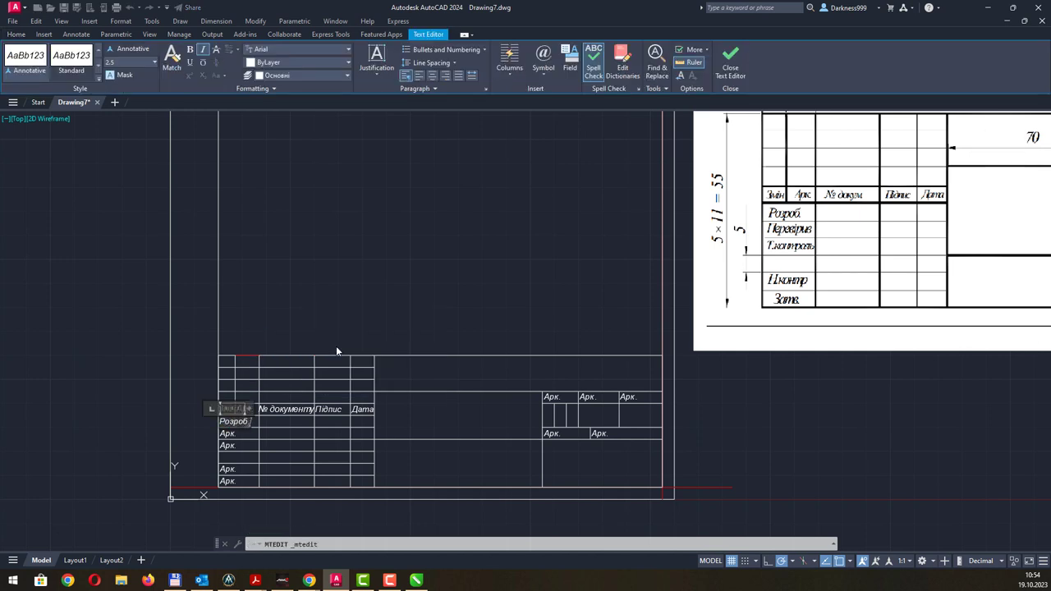
{"action": "left_click", "coordinate": [729, 59]}
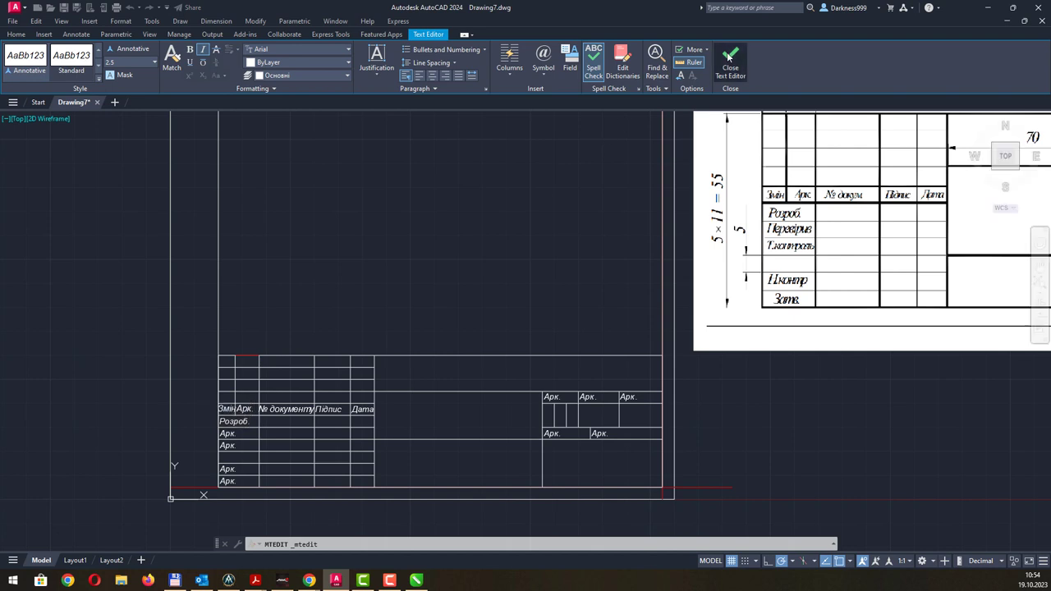
{"action": "left_click", "coordinate": [230, 433]}
{"action": "double_click", "coordinate": [232, 421]}
{"action": "type", "text": "Перевірив"}
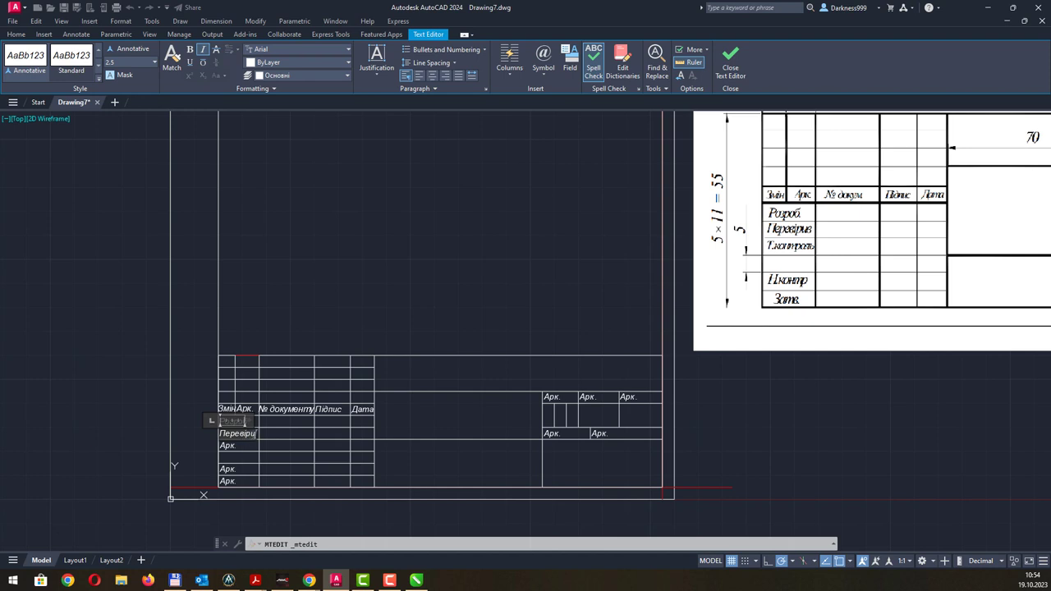
{"action": "left_click", "coordinate": [730, 59]}
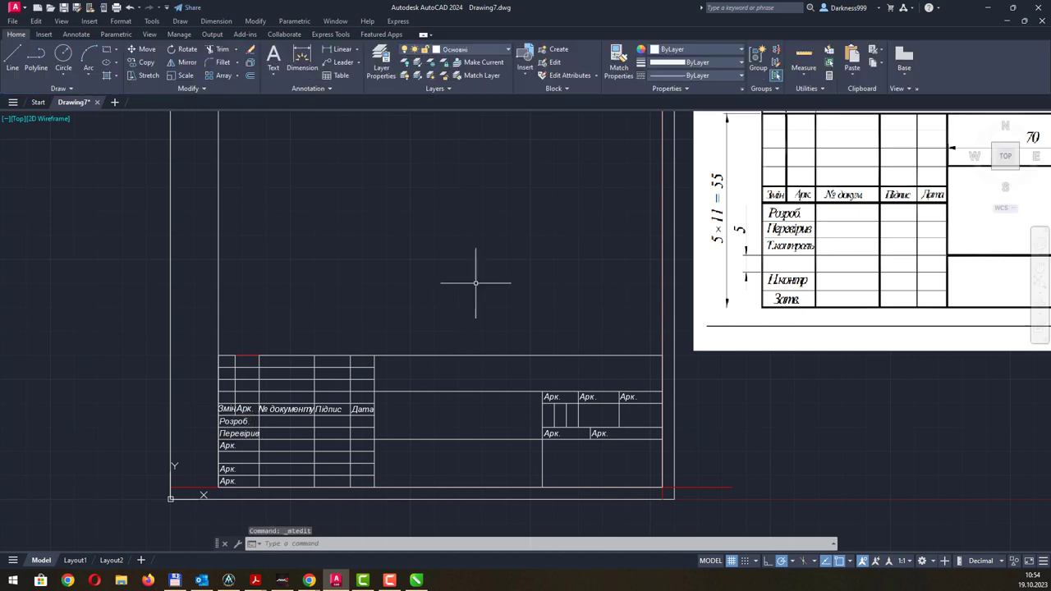
{"action": "left_click", "coordinate": [234, 432]}
{"action": "double_click", "coordinate": [234, 432]}
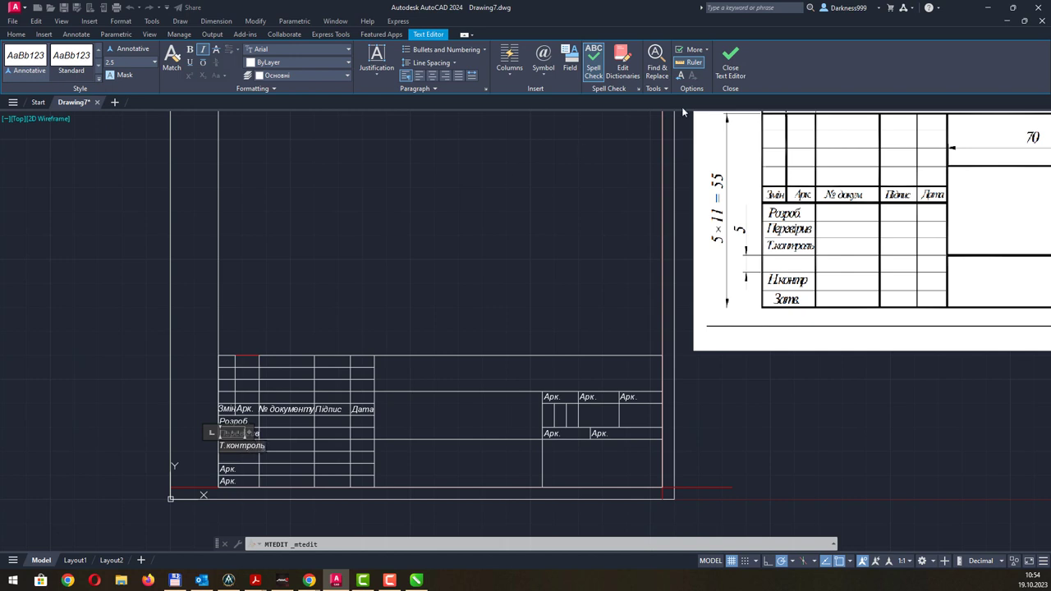
- Finish the Перевірив label and relabel the last two left-column rows Н.контр. and Затв
{"action": "left_click", "coordinate": [730, 57]}
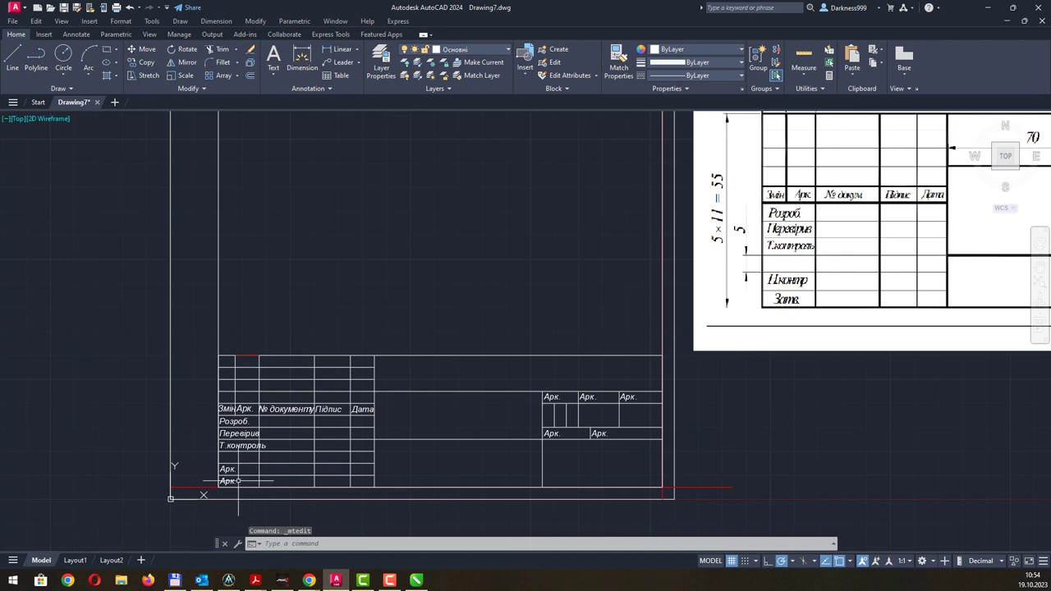
{"action": "left_click", "coordinate": [229, 469]}
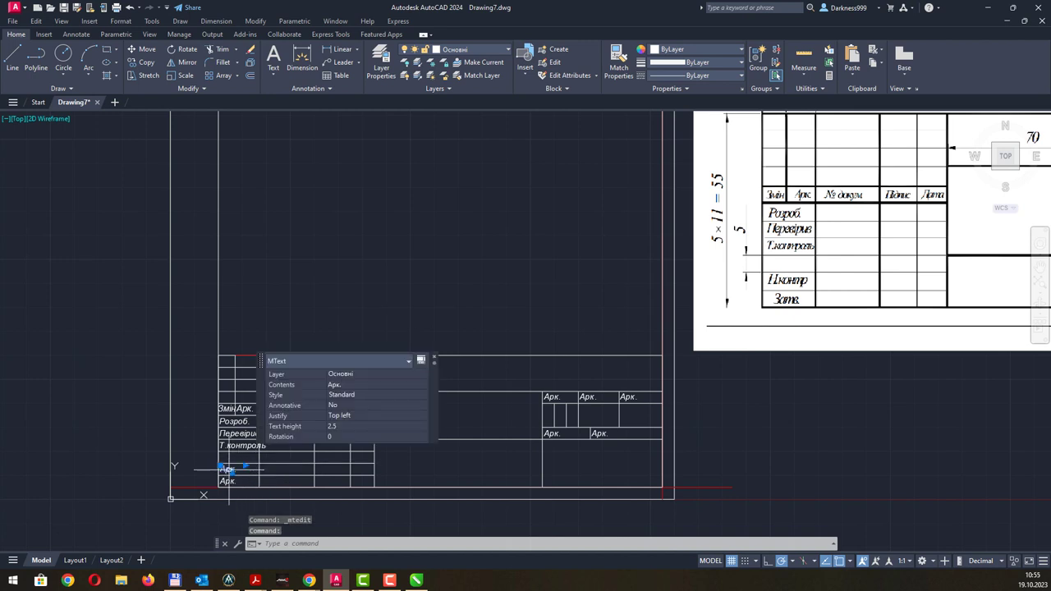
{"action": "double_click", "coordinate": [229, 469]}
{"action": "type", "text": "Н.конт"}
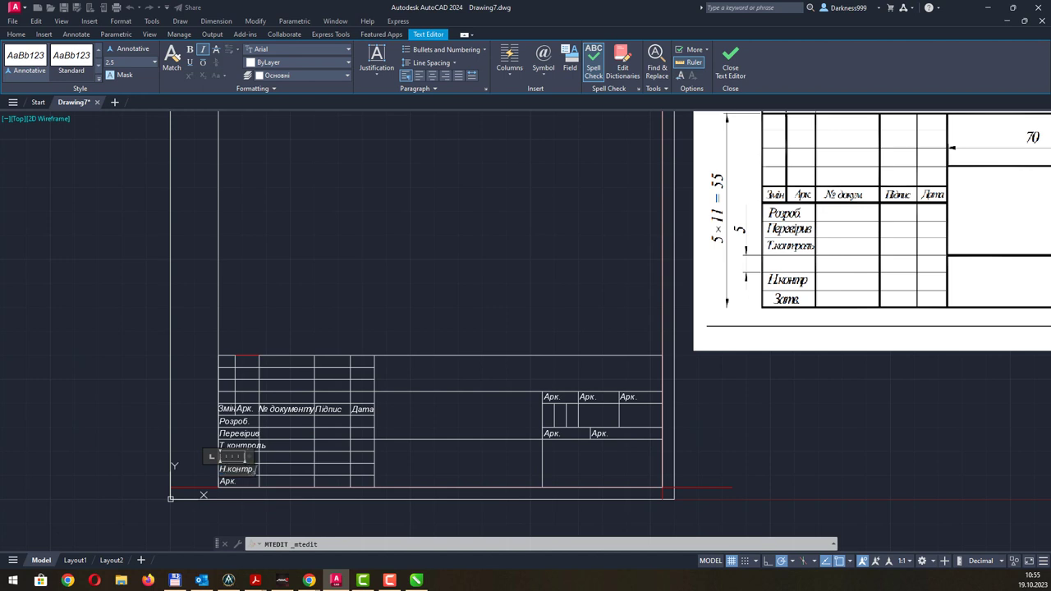
{"action": "left_click", "coordinate": [731, 66]}
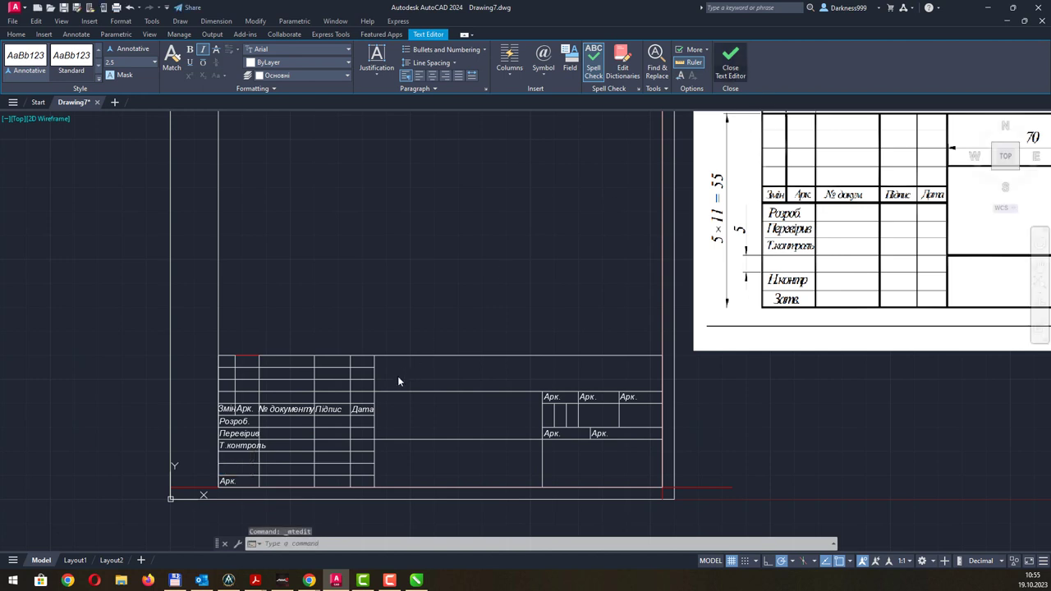
{"action": "left_click", "coordinate": [226, 482]}
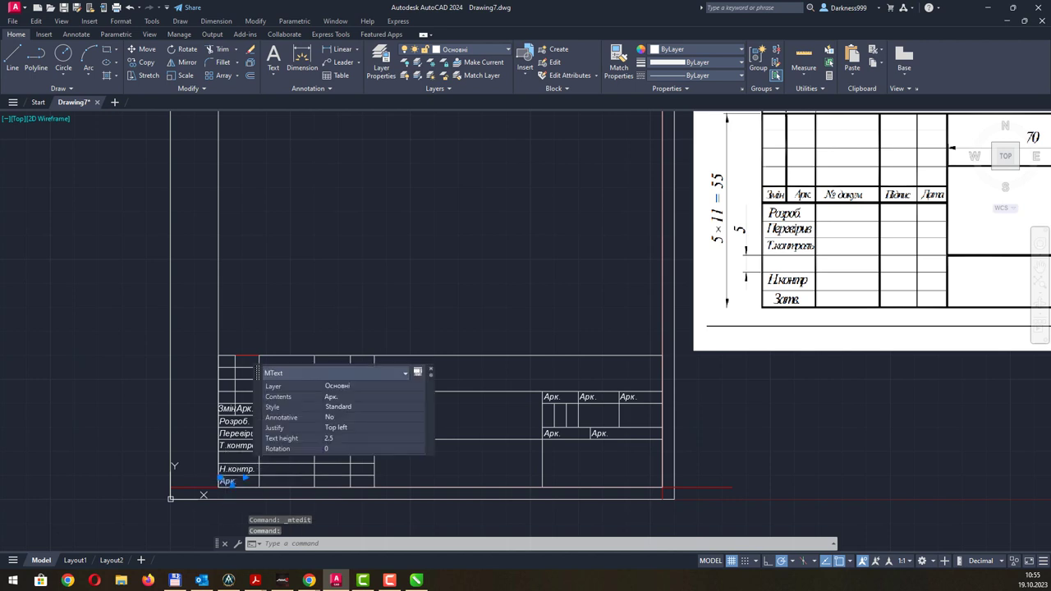
{"action": "double_click", "coordinate": [228, 481]}
{"action": "type", "text": "Затв."}
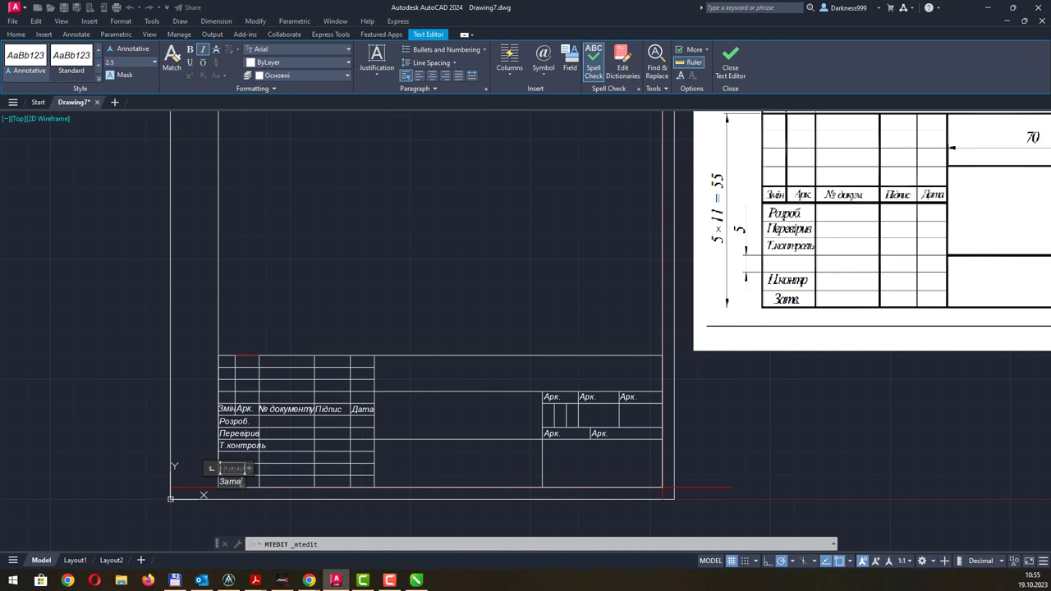
{"action": "left_click", "coordinate": [733, 64]}
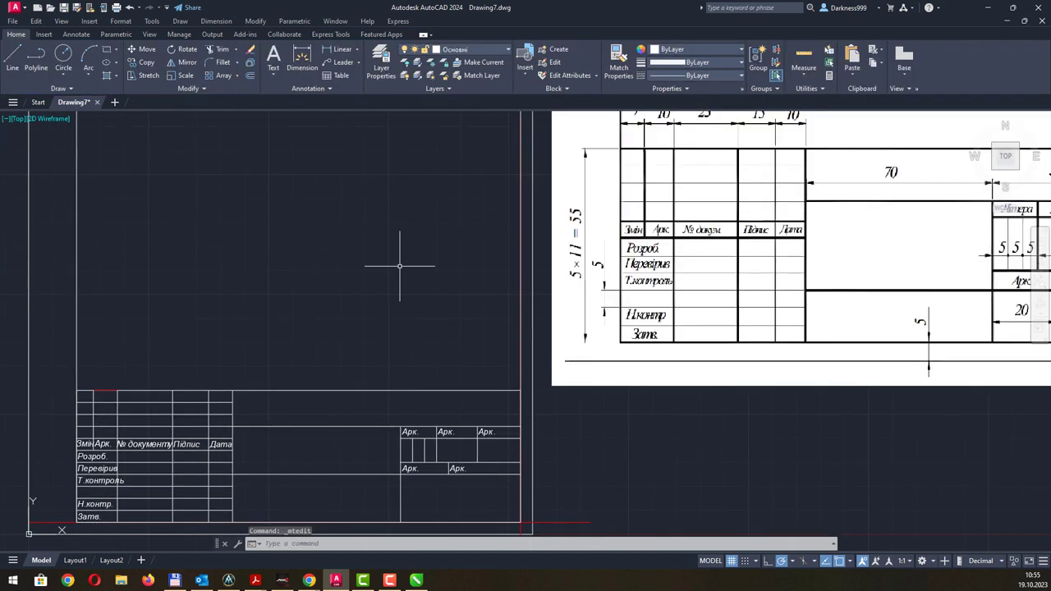
- Relabel the first two right-hand top-row cells as Літера and Маса
{"action": "middle_click_drag", "start_coordinate": [477, 225], "coordinate": [229, 283]}
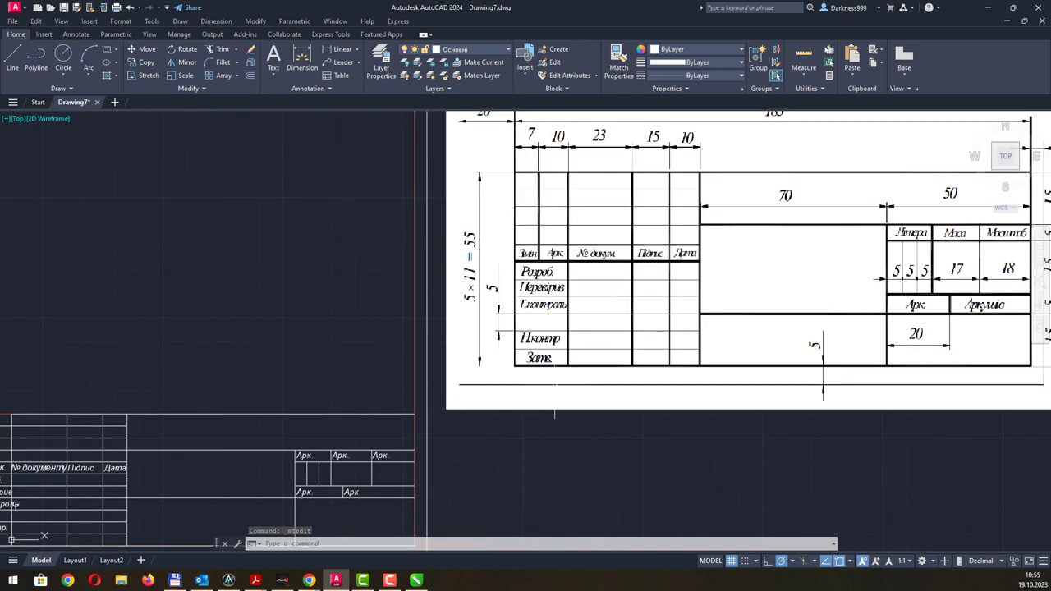
{"action": "left_click", "coordinate": [303, 455]}
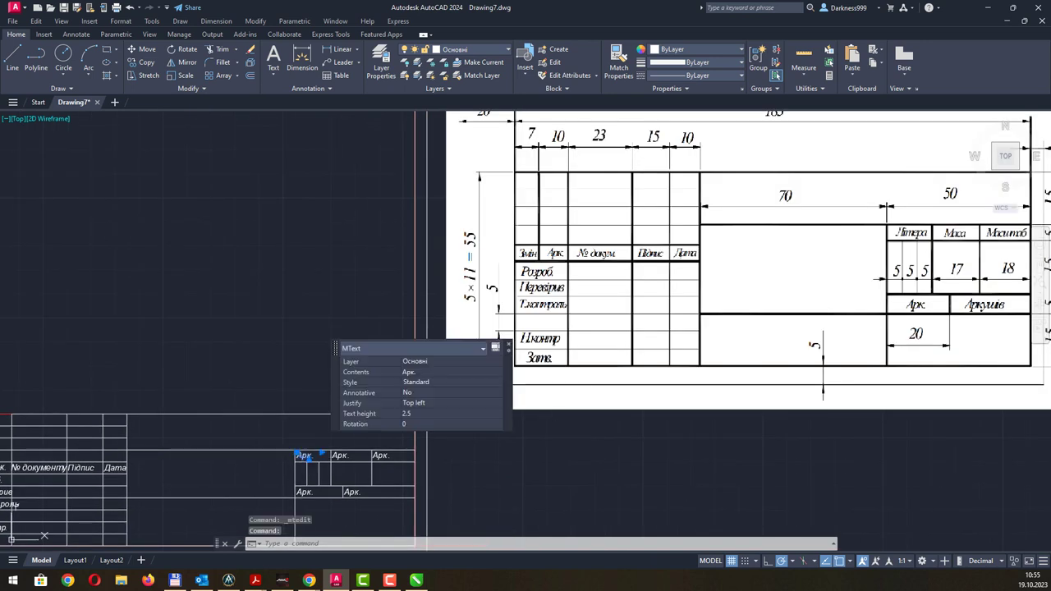
{"action": "double_click", "coordinate": [304, 456]}
{"action": "type", "text": "Літера"}
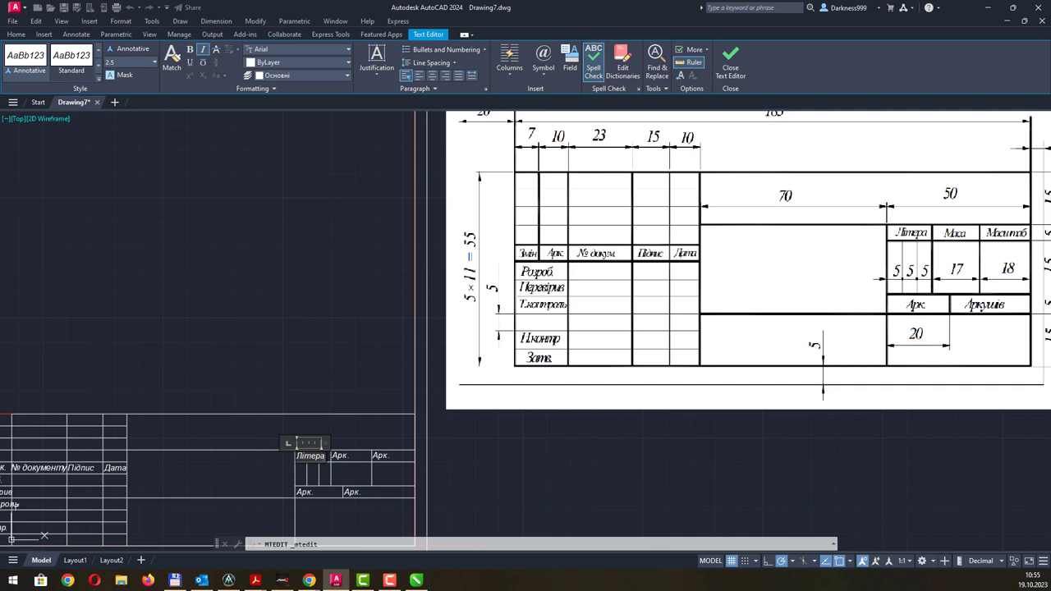
{"action": "left_click", "coordinate": [730, 66]}
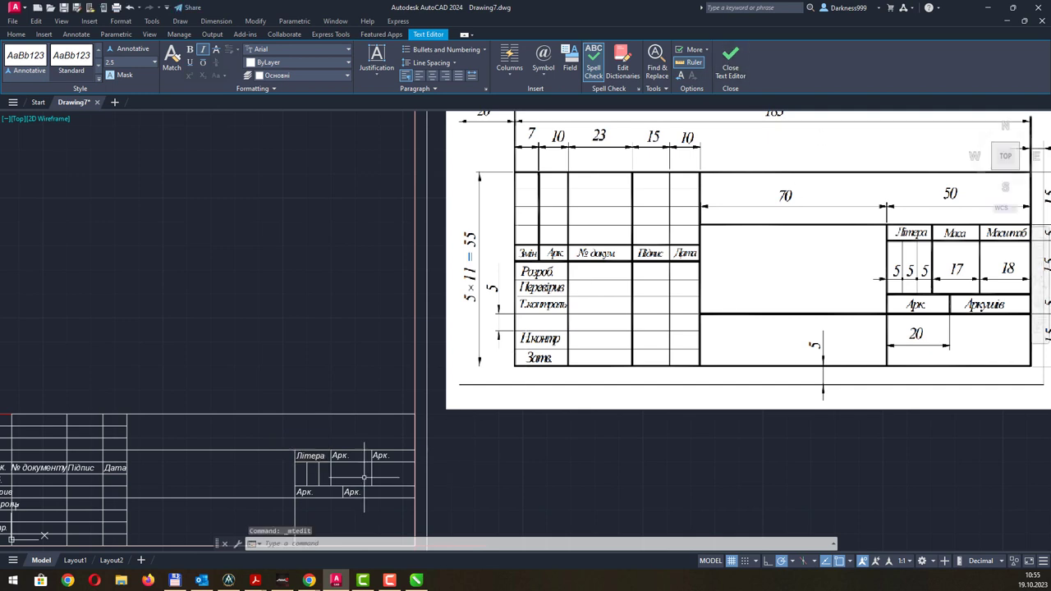
{"action": "left_click", "coordinate": [339, 456]}
{"action": "double_click", "coordinate": [339, 456]}
{"action": "type", "text": "Маса"}
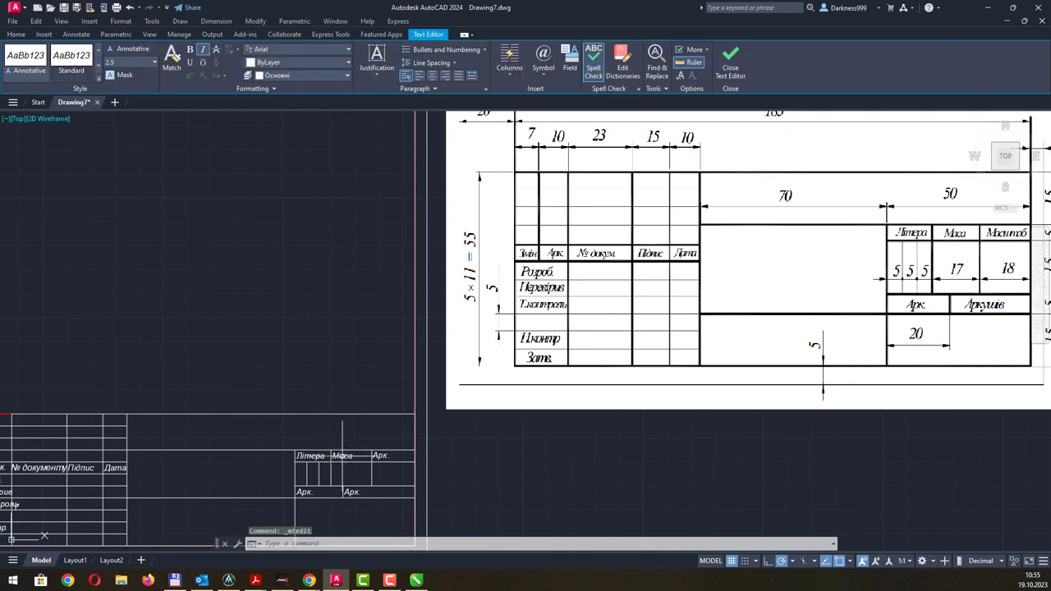
{"action": "left_click", "coordinate": [380, 456]}
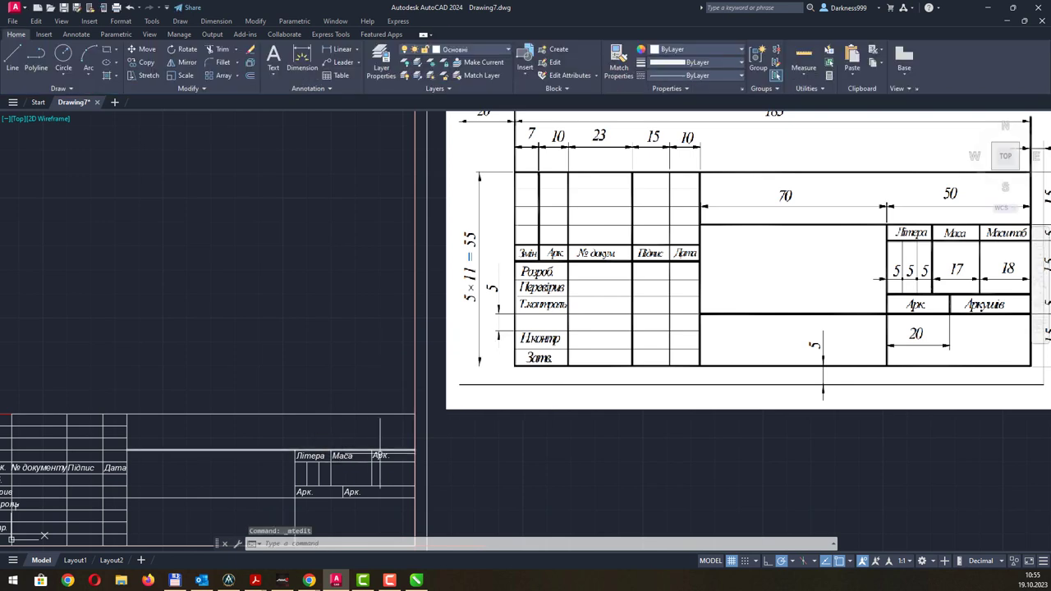
- Relabel the third top-row cell Масштаб and the lower-row cell Аркушів
{"action": "left_click", "coordinate": [380, 456]}
{"action": "double_click", "coordinate": [379, 455]}
{"action": "type", "text": "Масштаб"}
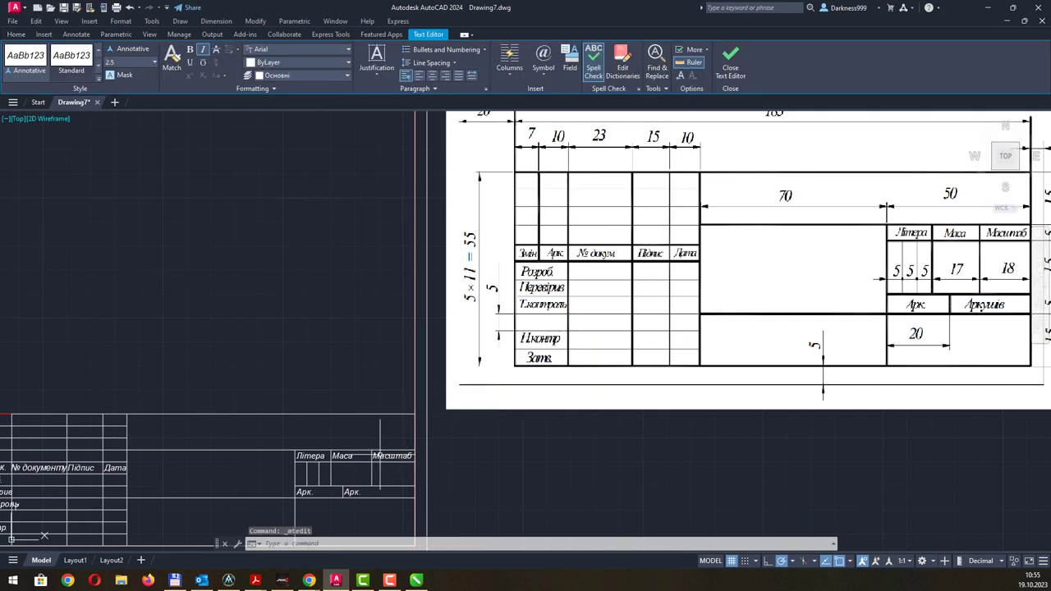
{"action": "left_click", "coordinate": [379, 435]}
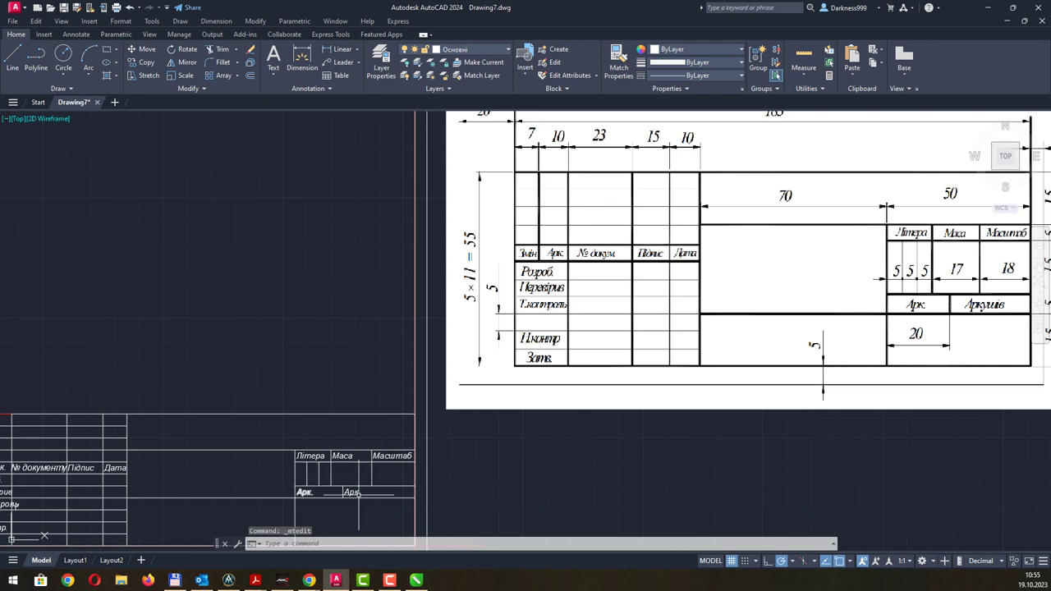
{"action": "double_click", "coordinate": [374, 491]}
{"action": "type", "text": "ушів"}
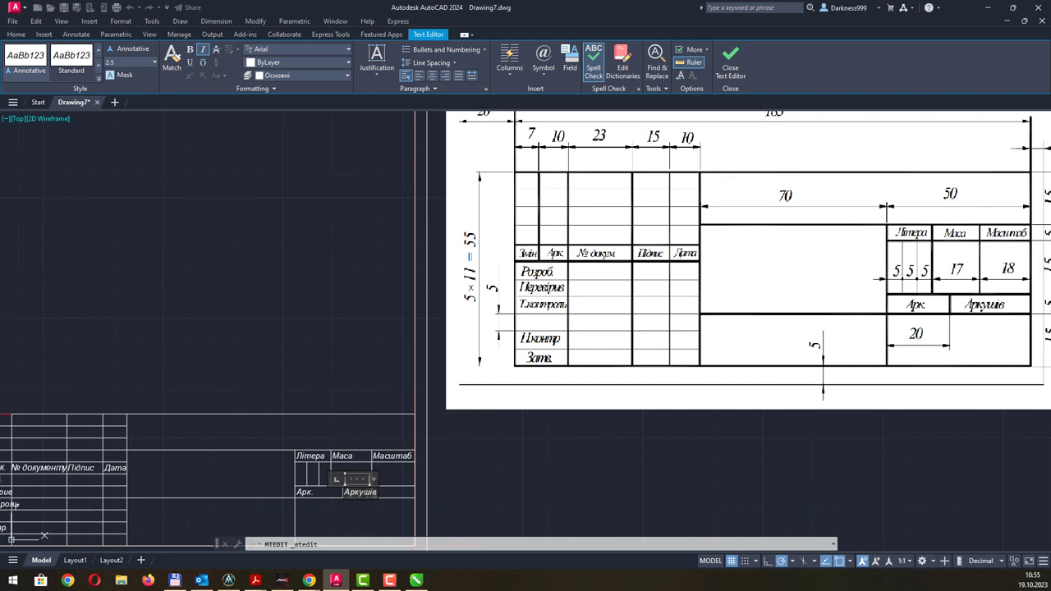
{"action": "left_click", "coordinate": [362, 492]}
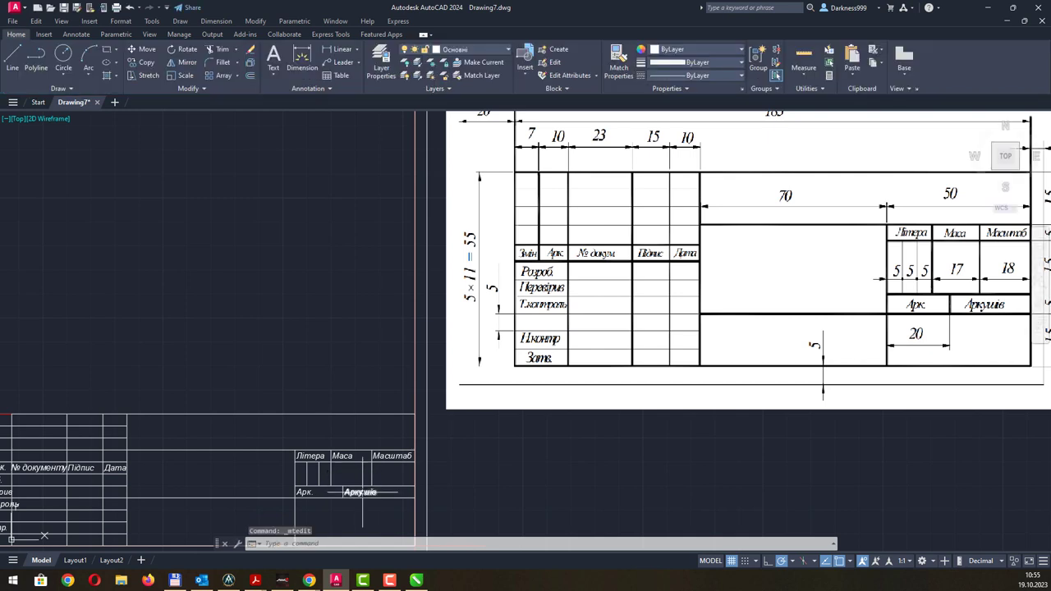
- Move the Арк., Аркушів and Маса labels further right within their cells
{"action": "scroll", "coordinate": [303, 490], "scroll_direction": "up", "scroll_amount": 2}
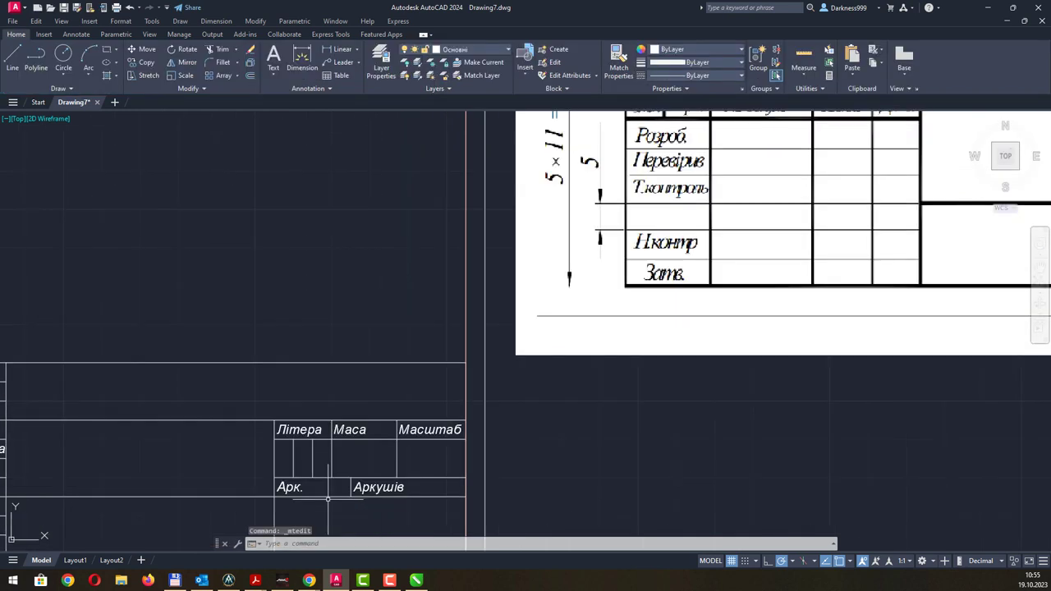
{"action": "scroll", "coordinate": [329, 496], "scroll_direction": "up", "scroll_amount": 2}
{"action": "left_click", "coordinate": [265, 480]}
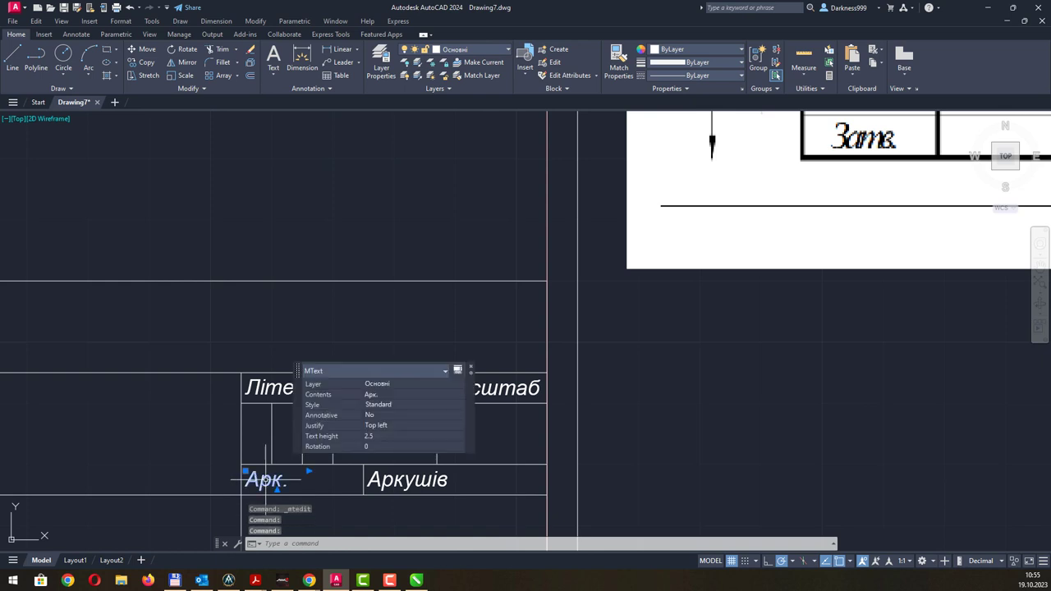
{"action": "left_click", "coordinate": [269, 482]}
{"action": "left_click", "coordinate": [294, 484]}
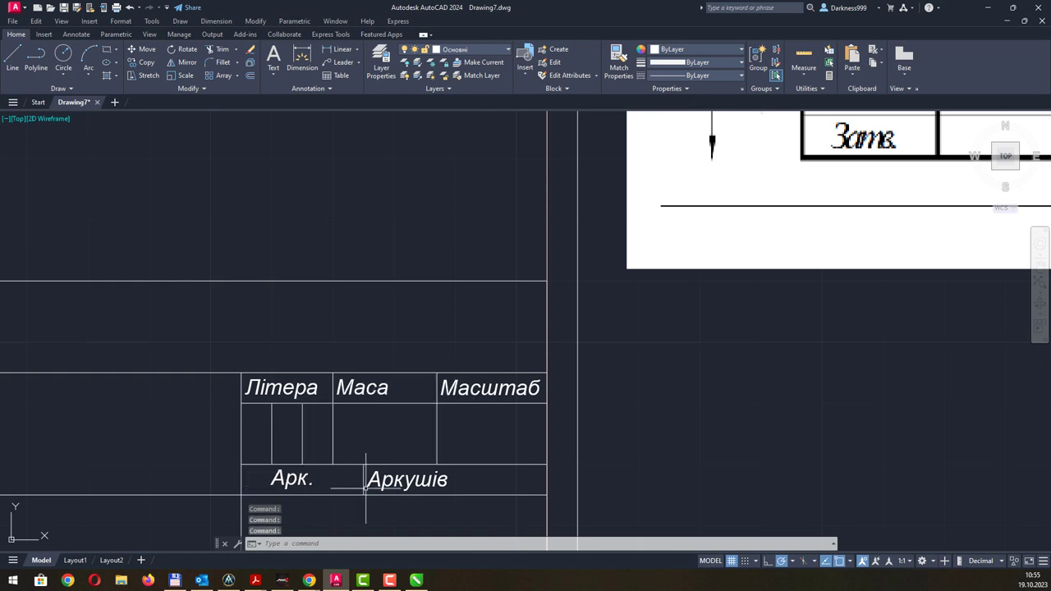
{"action": "left_click", "coordinate": [410, 481]}
{"action": "left_click", "coordinate": [398, 489]}
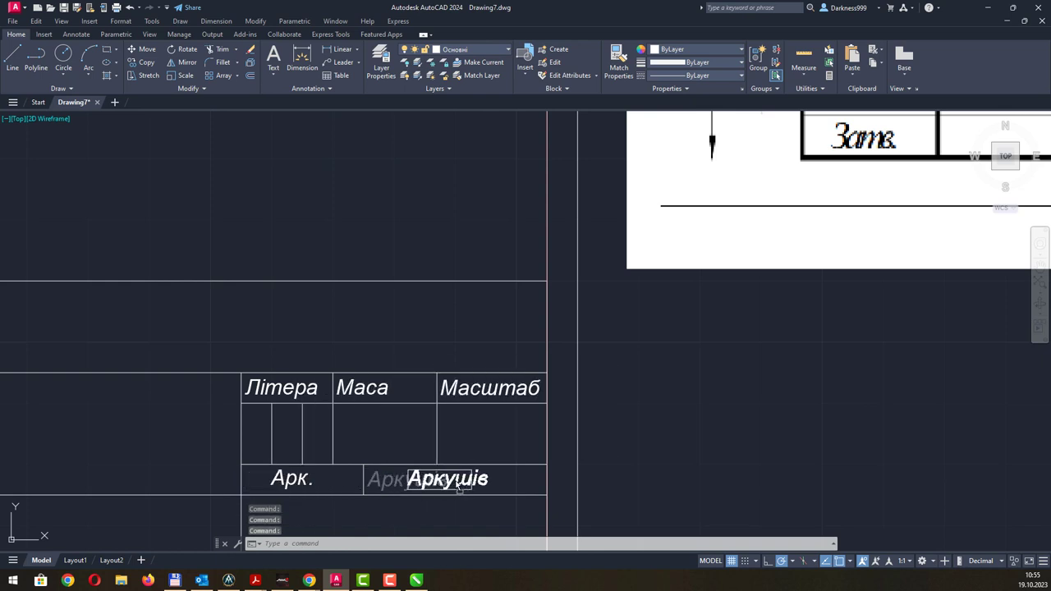
{"action": "left_click", "coordinate": [440, 489]}
{"action": "left_click", "coordinate": [375, 389]}
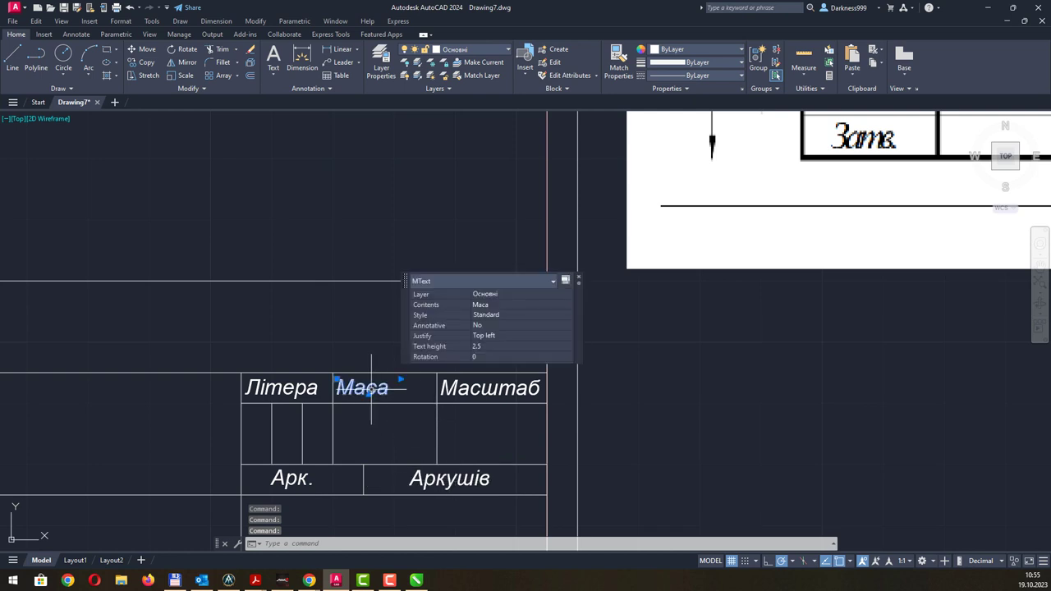
{"action": "left_click", "coordinate": [368, 391]}
{"action": "left_click", "coordinate": [383, 390]}
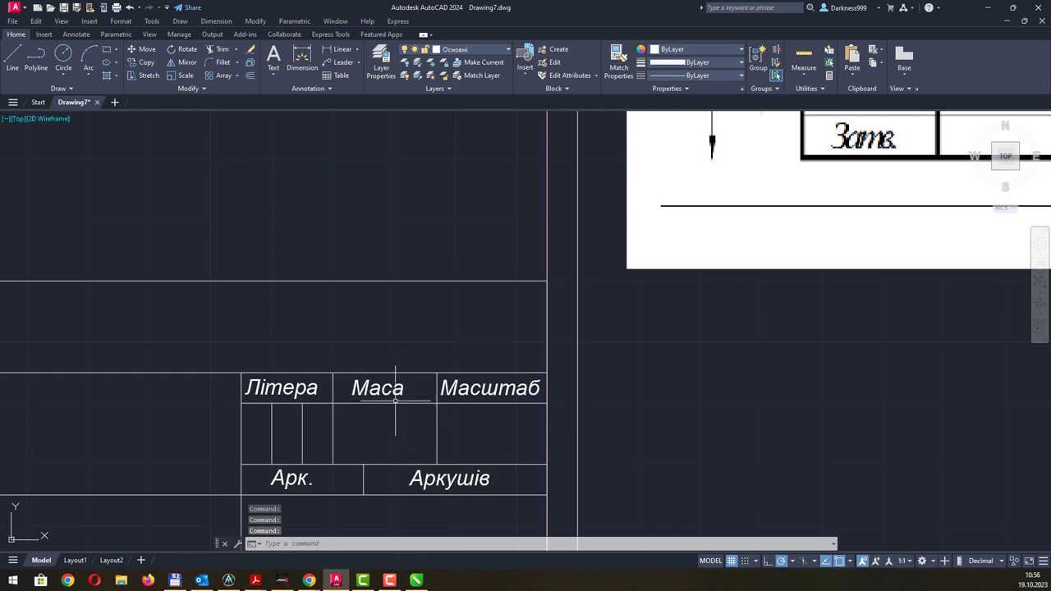
- Shorten the Т.контроль label to Т.конт. by replacing 'роль' with '.'
{"action": "scroll", "coordinate": [379, 456], "scroll_direction": "down", "scroll_amount": 2}
{"action": "scroll", "coordinate": [374, 443], "scroll_direction": "down", "scroll_amount": 2}
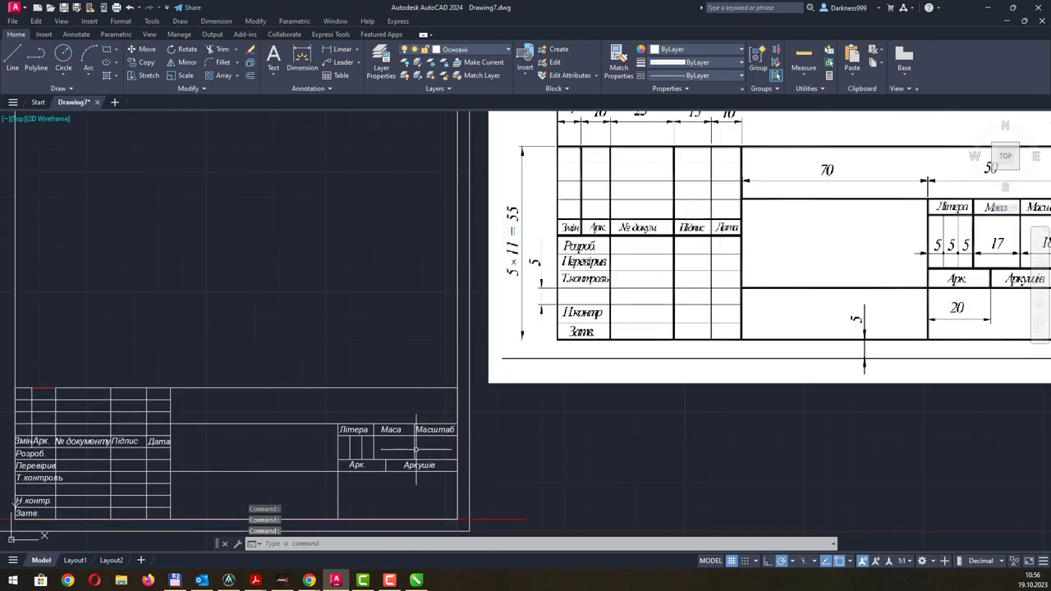
{"action": "middle_click_drag", "start_coordinate": [206, 445], "coordinate": [271, 434]}
{"action": "scroll", "coordinate": [263, 427], "scroll_direction": "up", "scroll_amount": 2}
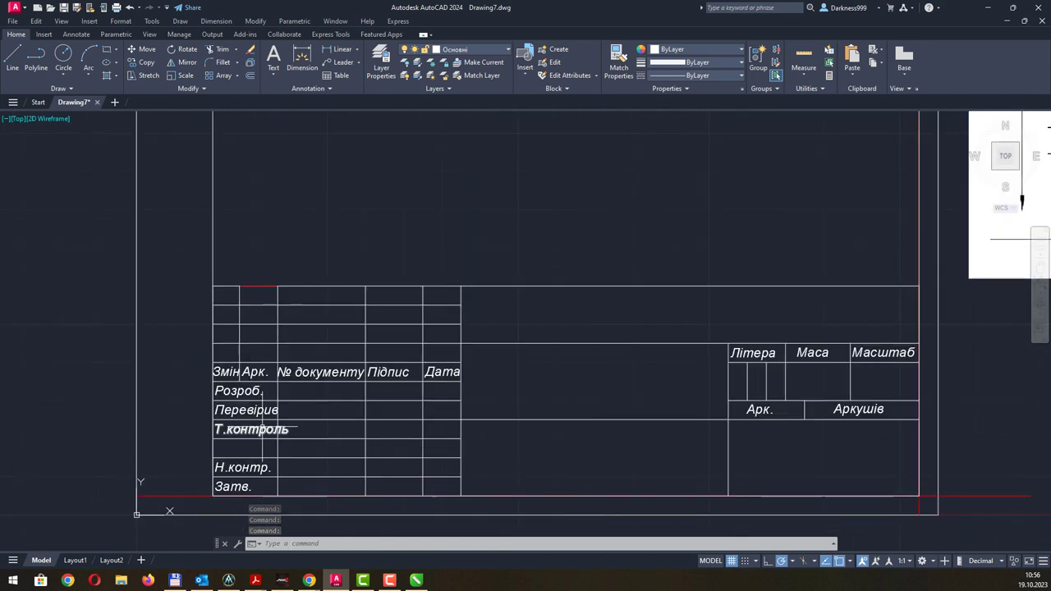
{"action": "scroll", "coordinate": [261, 427], "scroll_direction": "up", "scroll_amount": 4}
{"action": "double_click", "coordinate": [258, 432]}
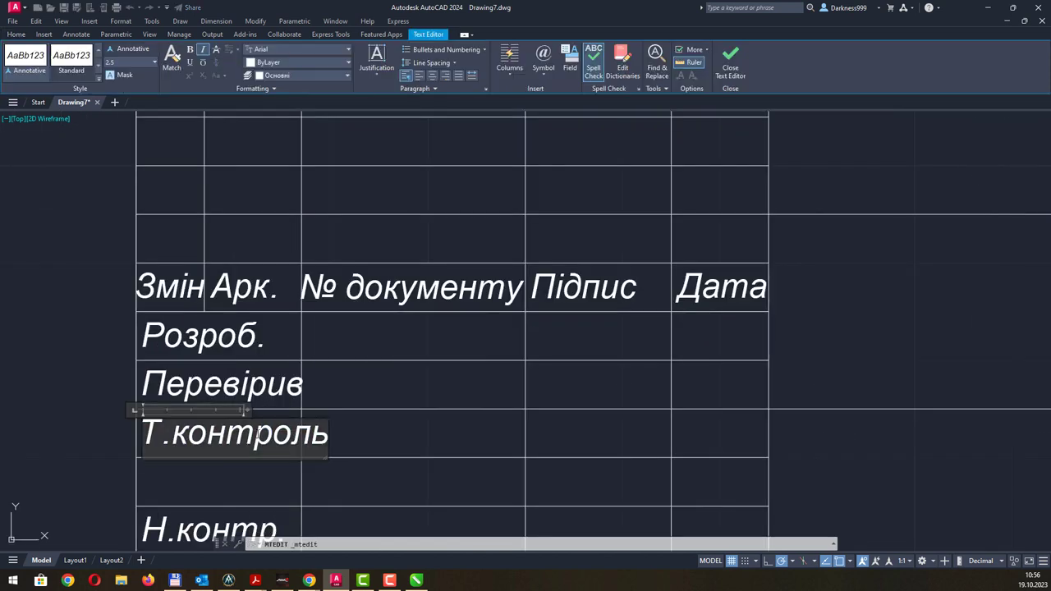
{"action": "left_click_drag", "start_coordinate": [253, 433], "coordinate": [340, 434]}
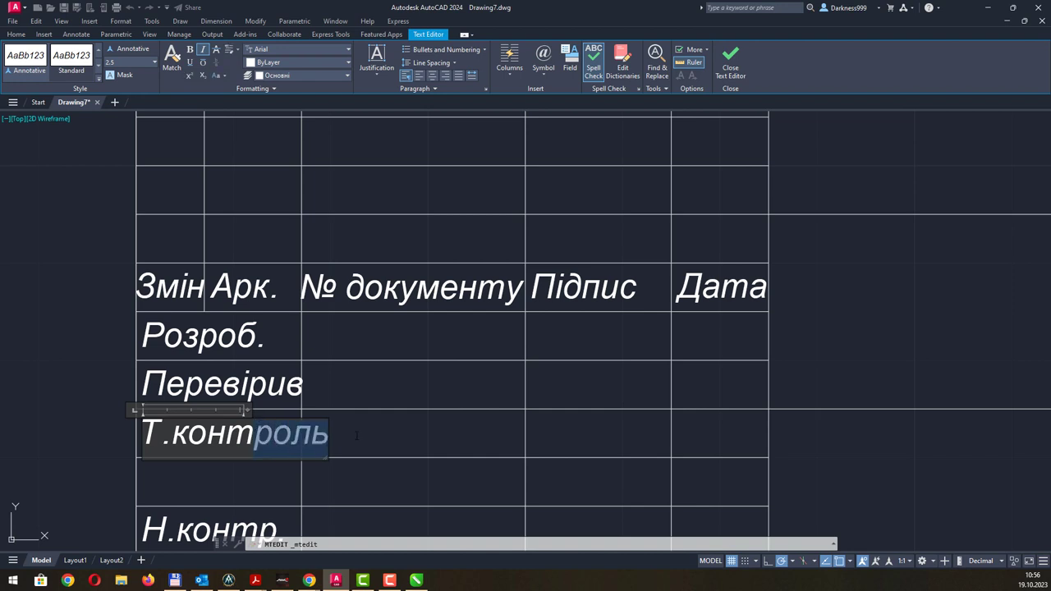
{"action": "type", "text": "."}
{"action": "left_click", "coordinate": [355, 435]}
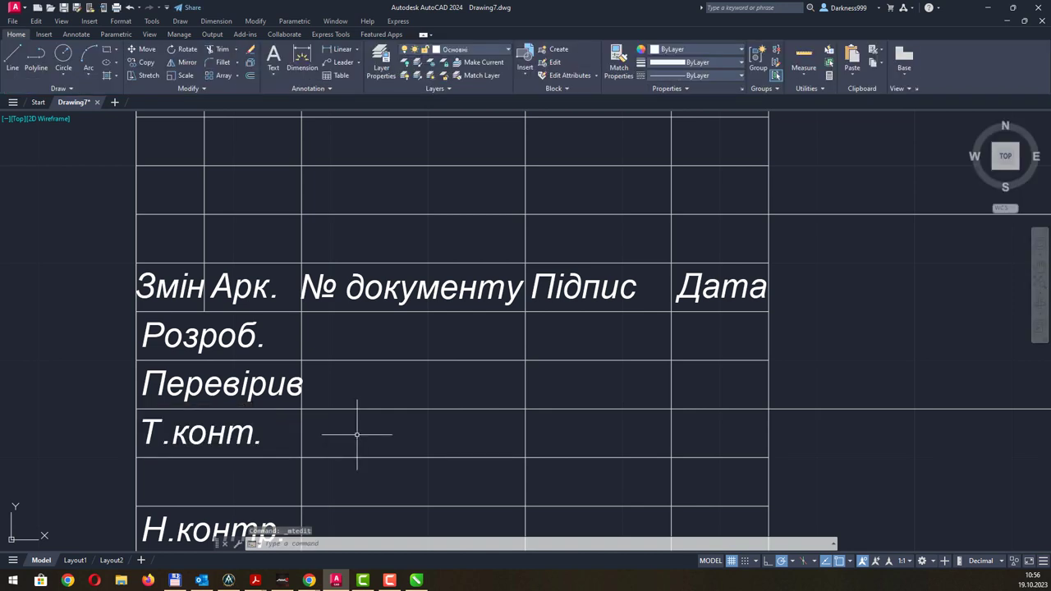
{"action": "scroll", "coordinate": [421, 340], "scroll_direction": "down", "scroll_amount": 2}
{"action": "scroll", "coordinate": [421, 340], "scroll_direction": "down", "scroll_amount": 1}
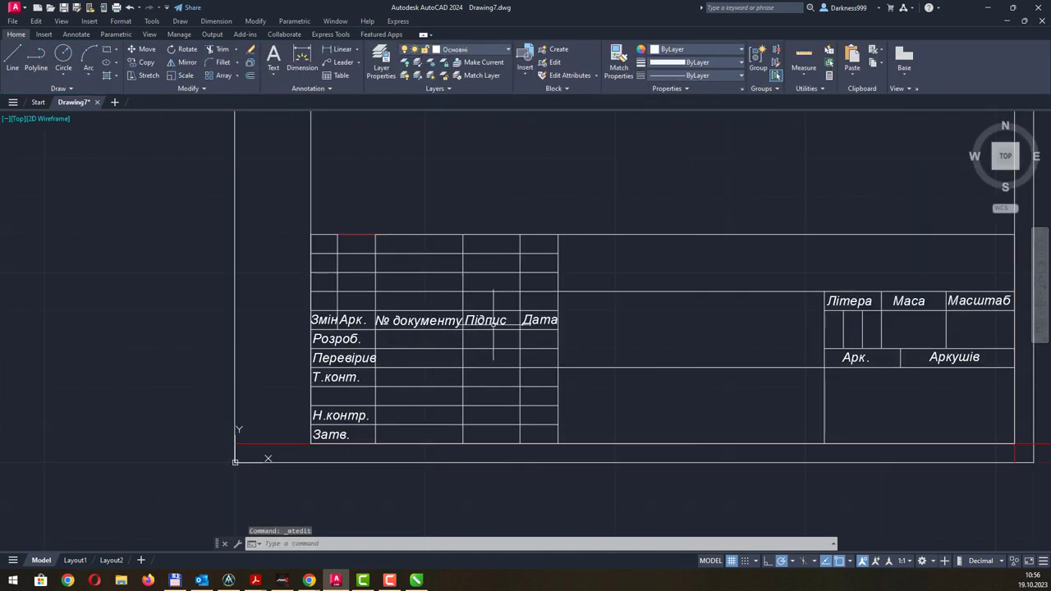
{"action": "mouse_move", "coordinate": [591, 308]}
{"action": "middle_mouse_down"}
{"action": "mouse_move", "coordinate": [466, 339]}
{"action": "mouse_move", "coordinate": [469, 290]}
{"action": "mouse_move", "coordinate": [399, 307]}
{"action": "middle_mouse_up"}
{"action": "scroll", "coordinate": [466, 338], "scroll_direction": "down", "scroll_amount": 2}
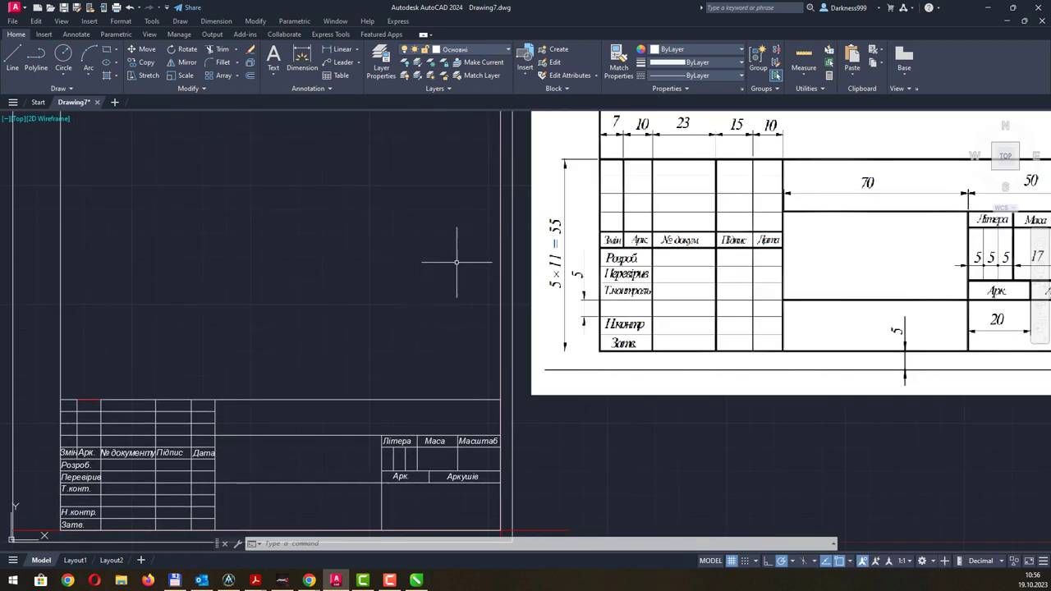
- Make Розмірні the current layer
{"action": "scroll", "coordinate": [514, 263], "scroll_direction": "down", "scroll_amount": 2}
{"action": "middle_click_drag", "start_coordinate": [476, 272], "coordinate": [404, 320]}
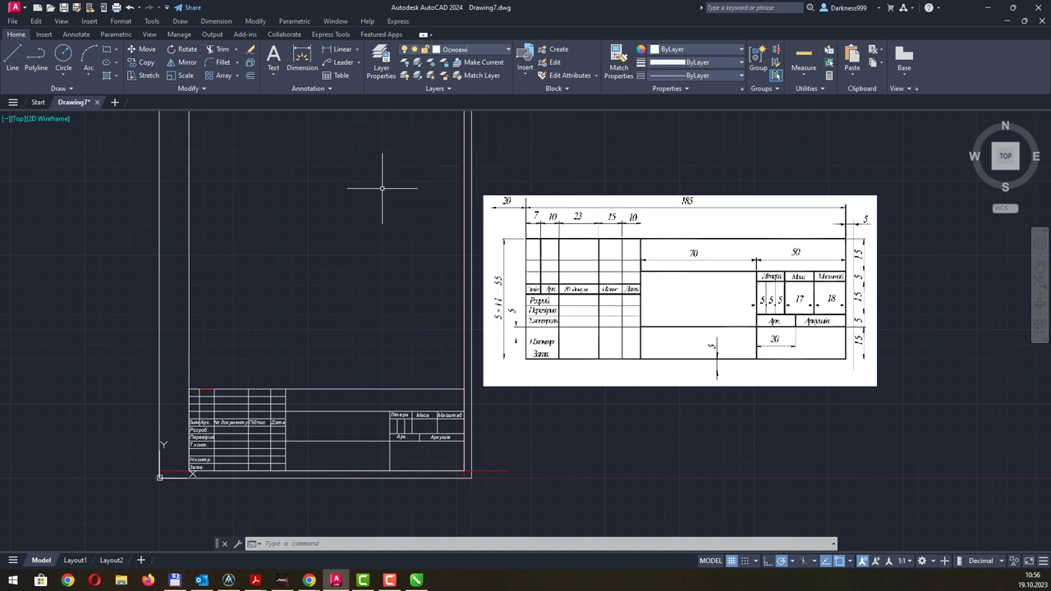
{"action": "left_click", "coordinate": [305, 62]}
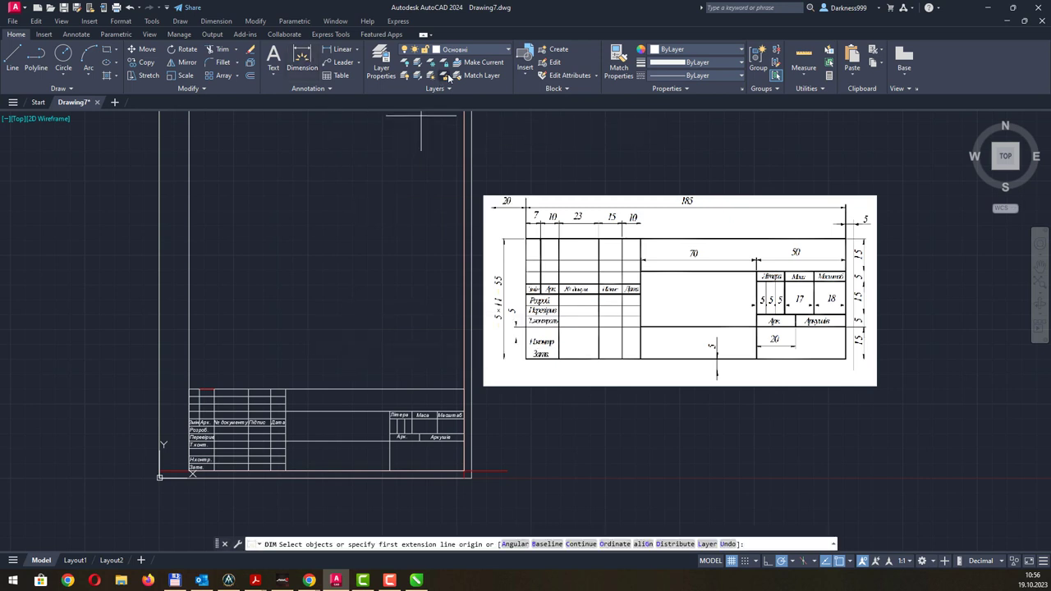
{"action": "left_click", "coordinate": [486, 46]}
{"action": "left_click", "coordinate": [453, 128]}
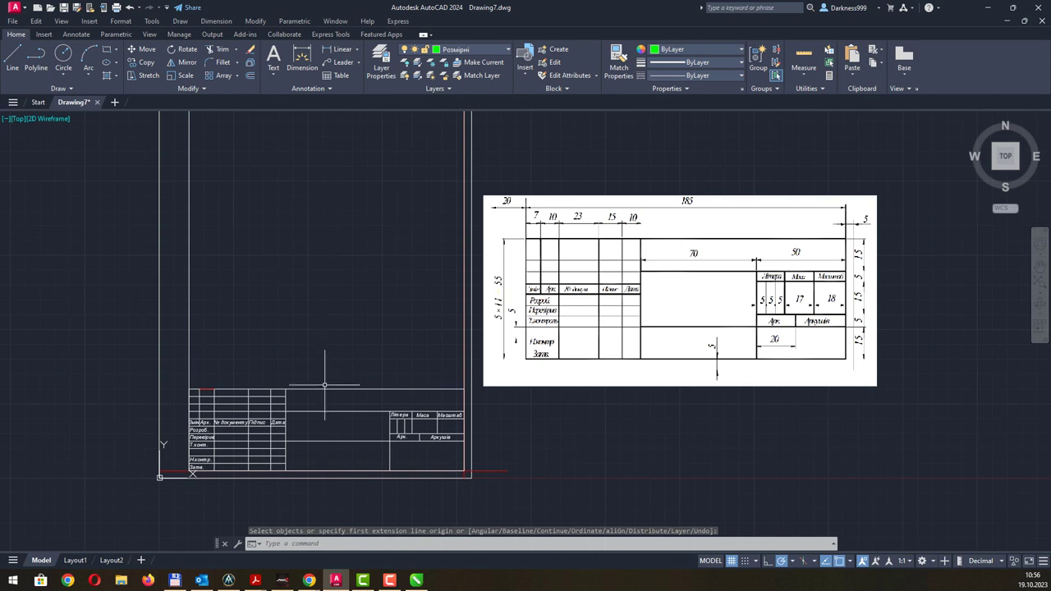
- Dimension the title block's top edge, placing the 185 width above it
{"action": "left_click", "coordinate": [306, 71]}
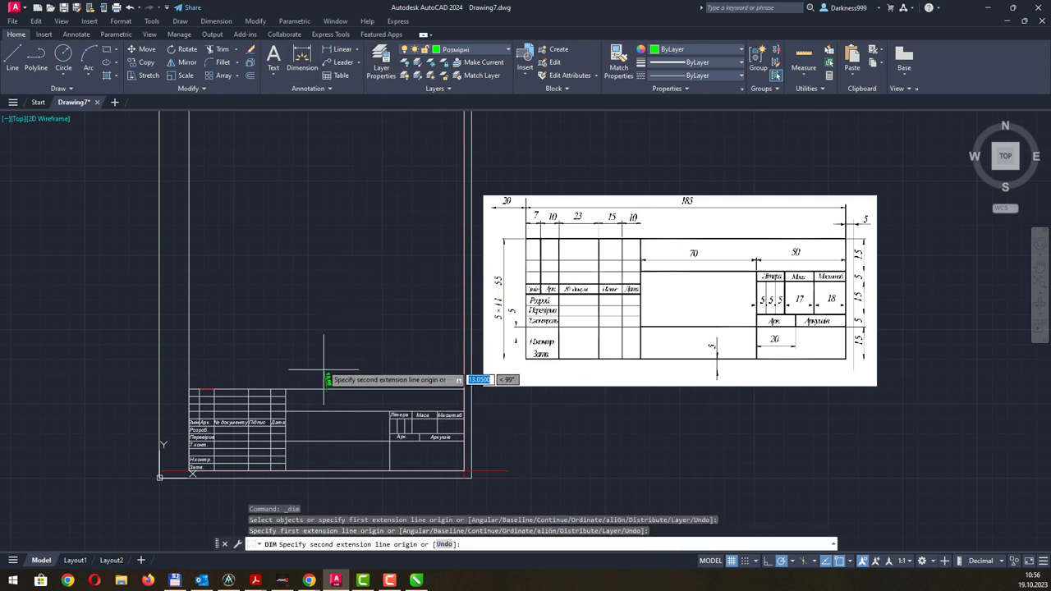
{"action": "left_click", "coordinate": [307, 388]}
{"action": "key", "text": "Escape"}
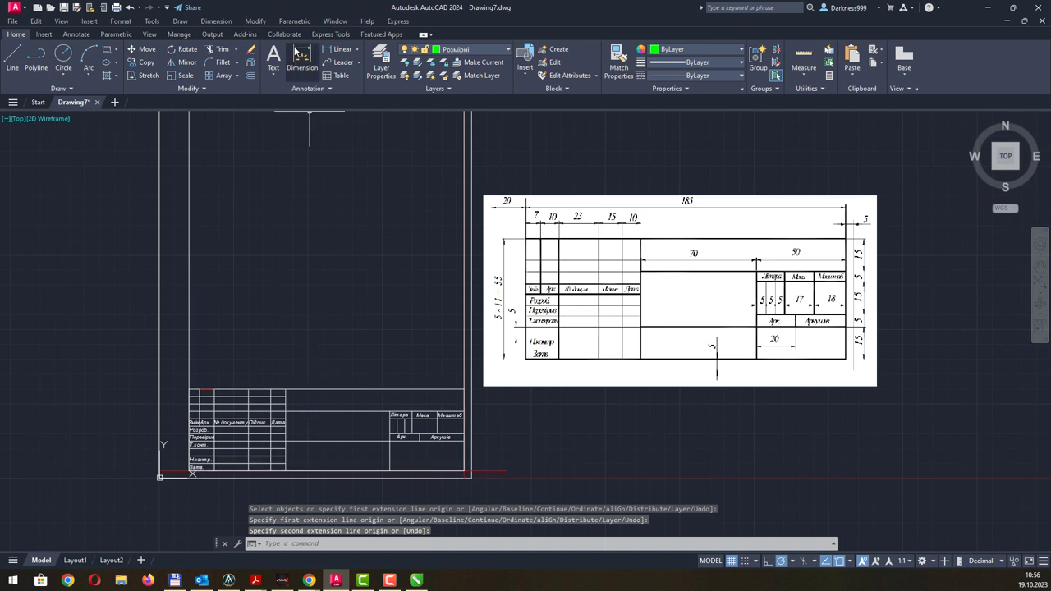
{"action": "key", "text": "Return"}
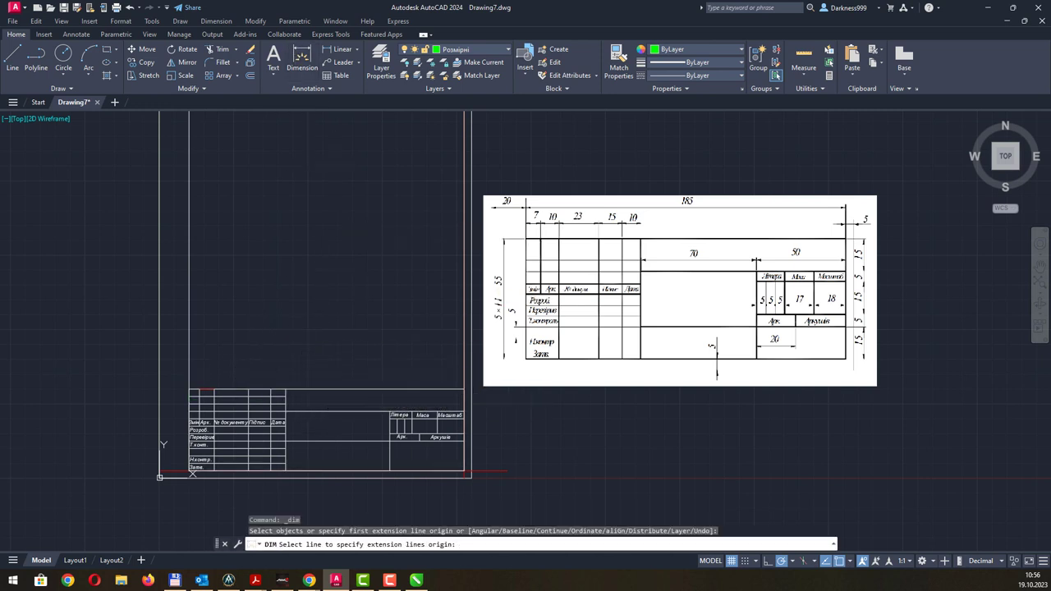
{"action": "left_click", "coordinate": [306, 388]}
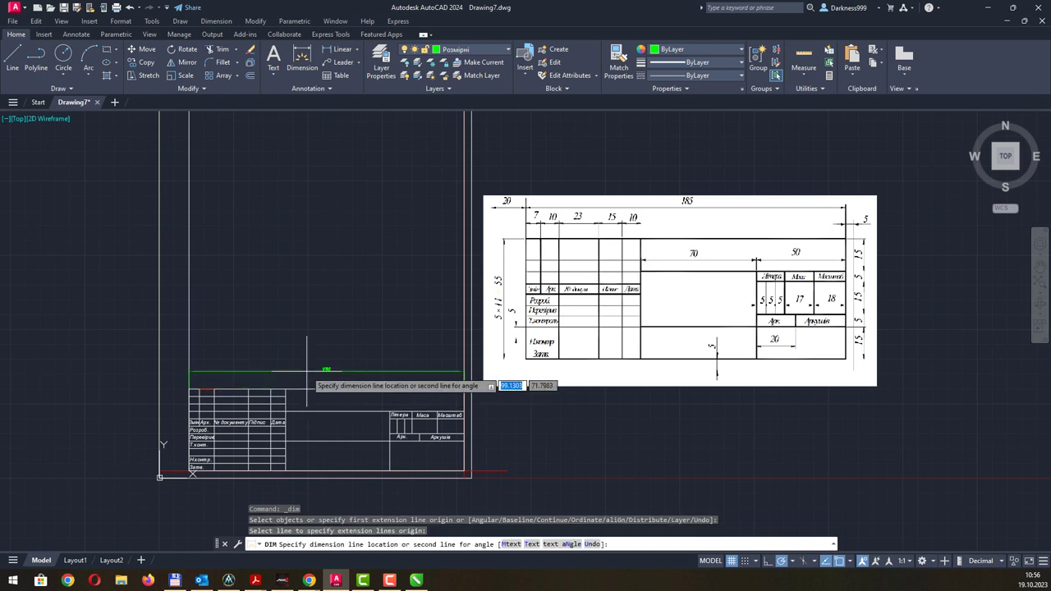
{"action": "left_click", "coordinate": [330, 371]}
{"action": "key", "text": "Return"}
- Add a vertical 5 dimension for the row height at the title block's left
{"action": "scroll", "coordinate": [333, 371], "scroll_direction": "up", "scroll_amount": 5}
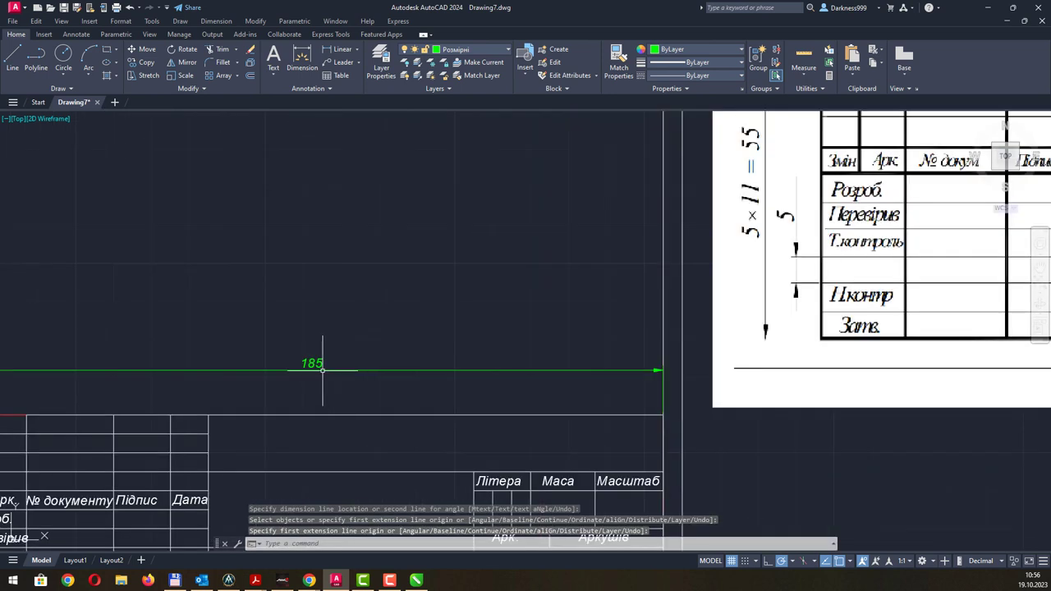
{"action": "scroll", "coordinate": [305, 364], "scroll_direction": "down", "scroll_amount": 3}
{"action": "scroll", "coordinate": [296, 368], "scroll_direction": "up", "scroll_amount": 1}
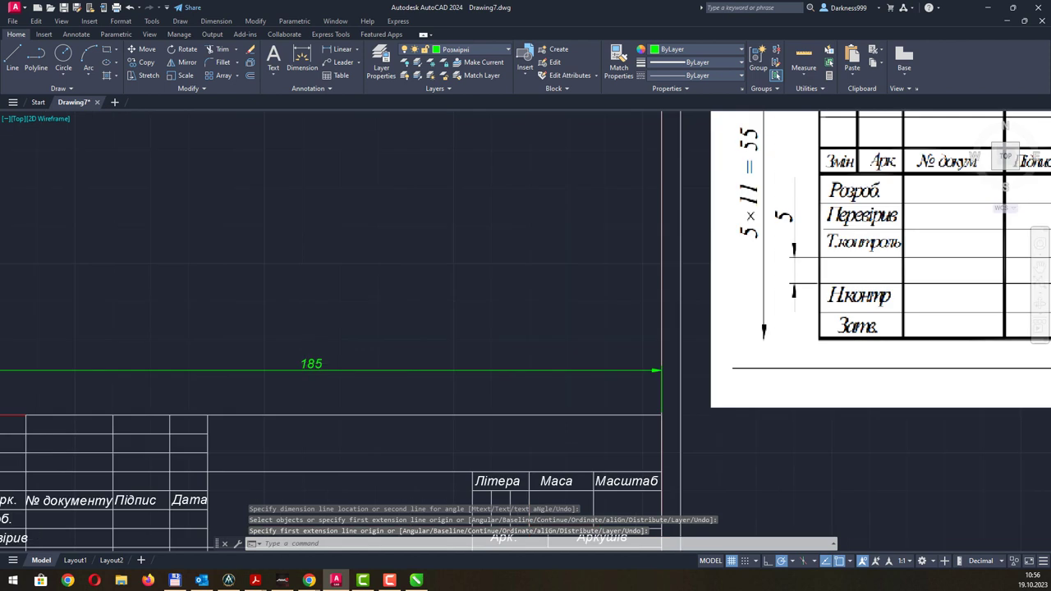
{"action": "scroll", "coordinate": [300, 361], "scroll_direction": "down", "scroll_amount": 1}
{"action": "scroll", "coordinate": [624, 287], "scroll_direction": "down", "scroll_amount": 2}
{"action": "mouse_move", "coordinate": [587, 274]}
{"action": "middle_mouse_down"}
{"action": "mouse_move", "coordinate": [551, 295]}
{"action": "mouse_move", "coordinate": [493, 302]}
{"action": "middle_mouse_up"}
{"action": "middle_click_drag", "start_coordinate": [605, 298], "coordinate": [450, 303]}
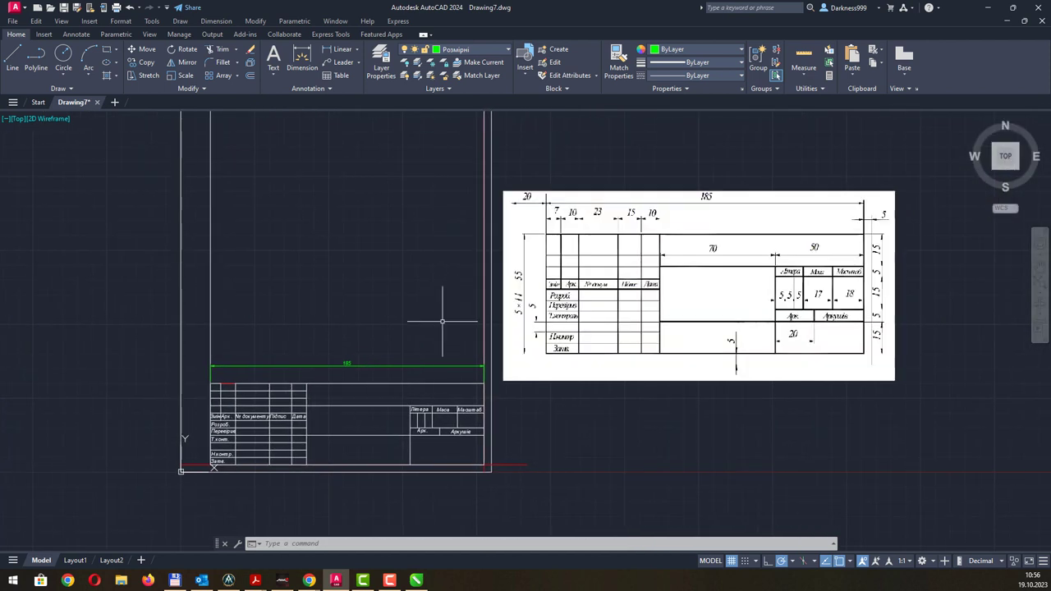
{"action": "scroll", "coordinate": [226, 394], "scroll_direction": "up", "scroll_amount": 4}
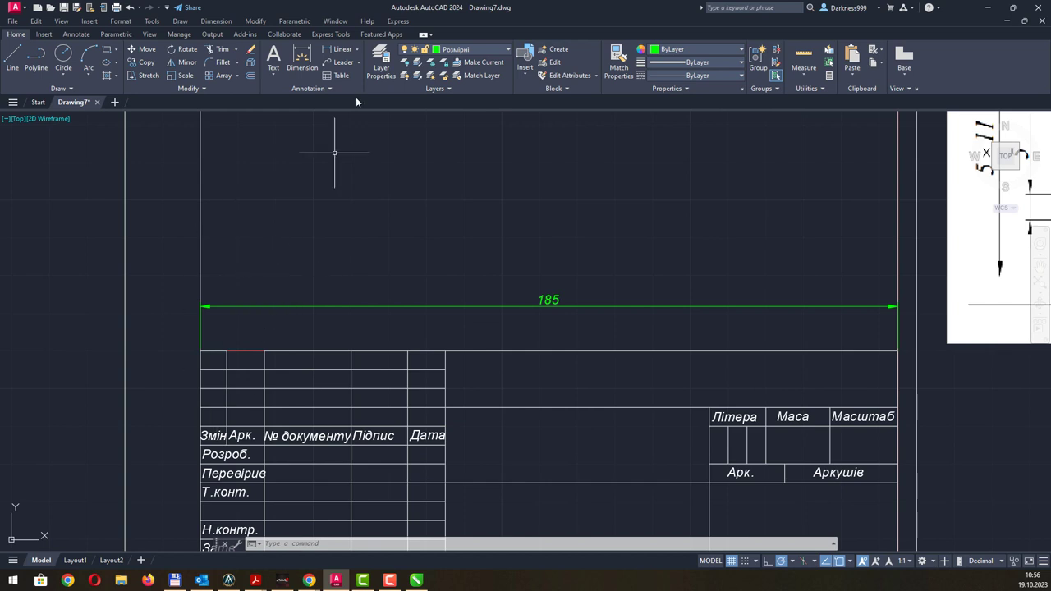
{"action": "left_click", "coordinate": [302, 58]}
{"action": "left_click", "coordinate": [200, 351]}
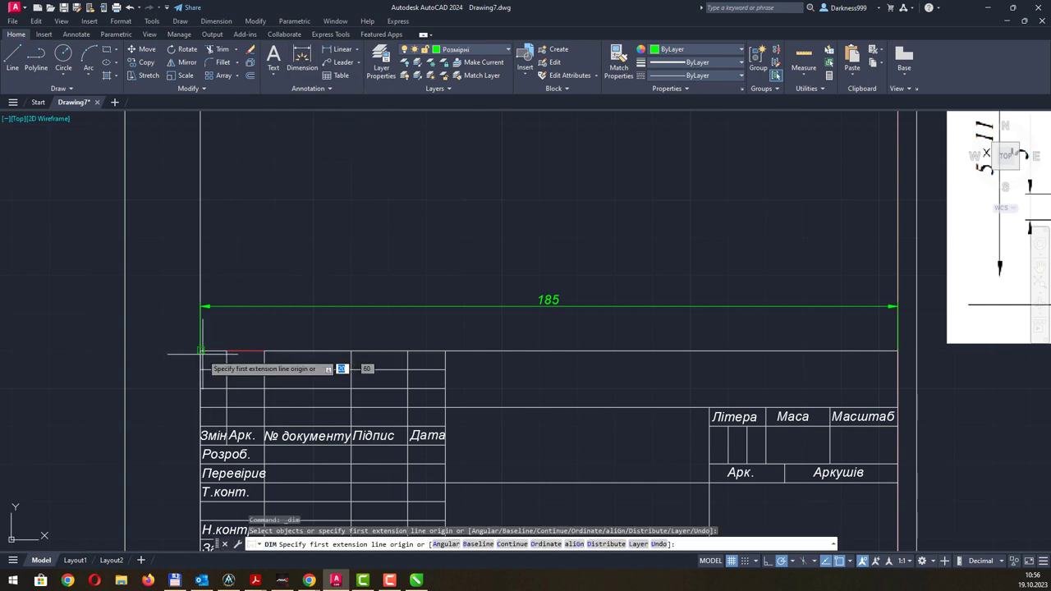
{"action": "left_click", "coordinate": [200, 370]}
{"action": "left_click", "coordinate": [176, 366]}
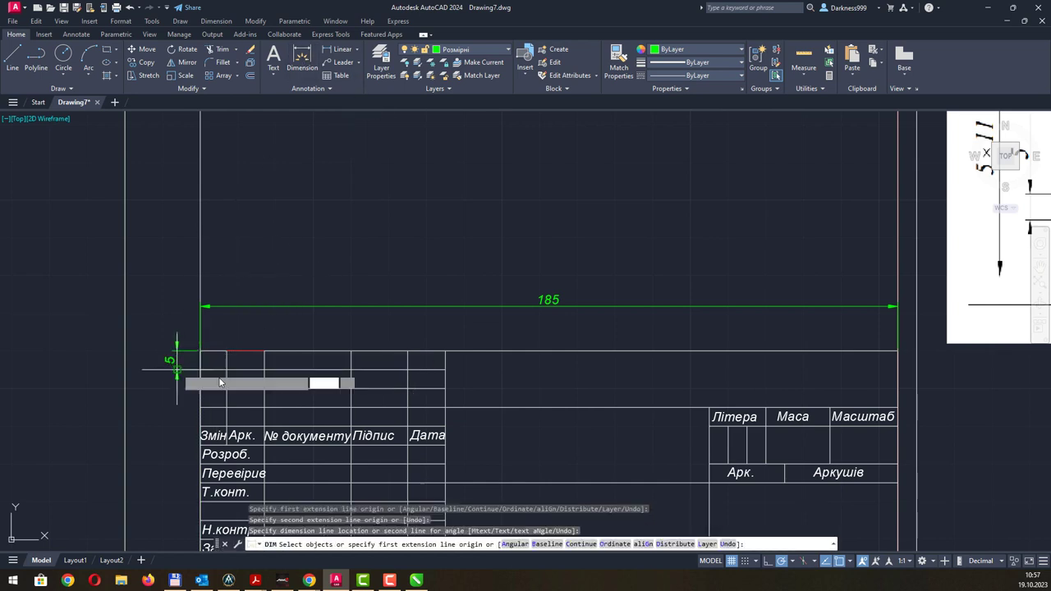
{"action": "key", "text": "Escape"}
- Bring the whole frame into view and select the red line along its bottom
{"action": "scroll", "coordinate": [392, 362], "scroll_direction": "down", "scroll_amount": 2}
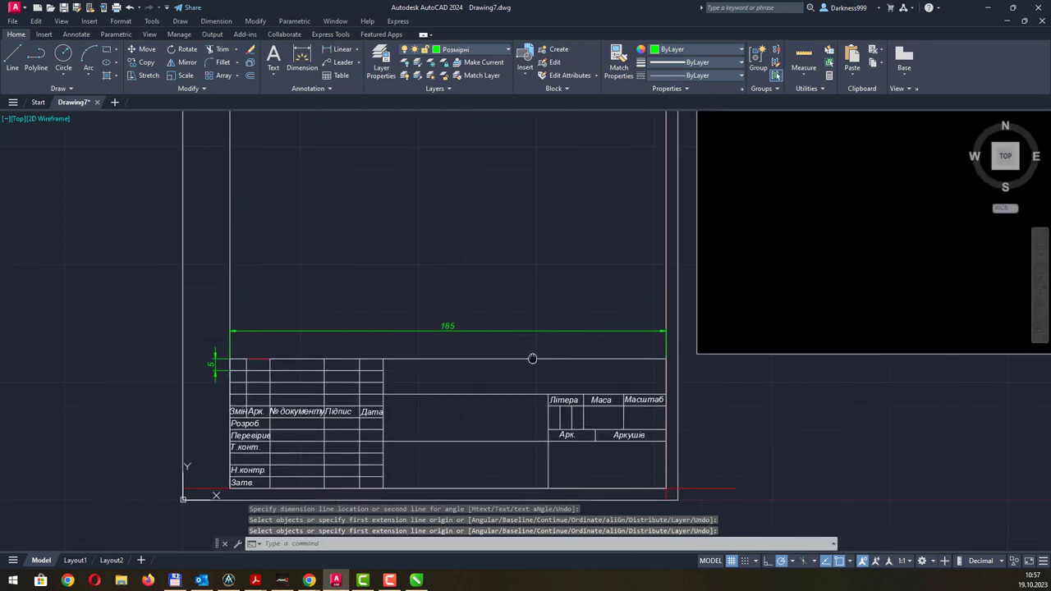
{"action": "middle_click_drag", "start_coordinate": [391, 362], "coordinate": [246, 345]}
{"action": "scroll", "coordinate": [481, 304], "scroll_direction": "down", "scroll_amount": 1}
{"action": "mouse_move", "coordinate": [481, 305]}
{"action": "middle_mouse_down"}
{"action": "mouse_move", "coordinate": [511, 316]}
{"action": "mouse_move", "coordinate": [473, 334]}
{"action": "middle_mouse_up"}
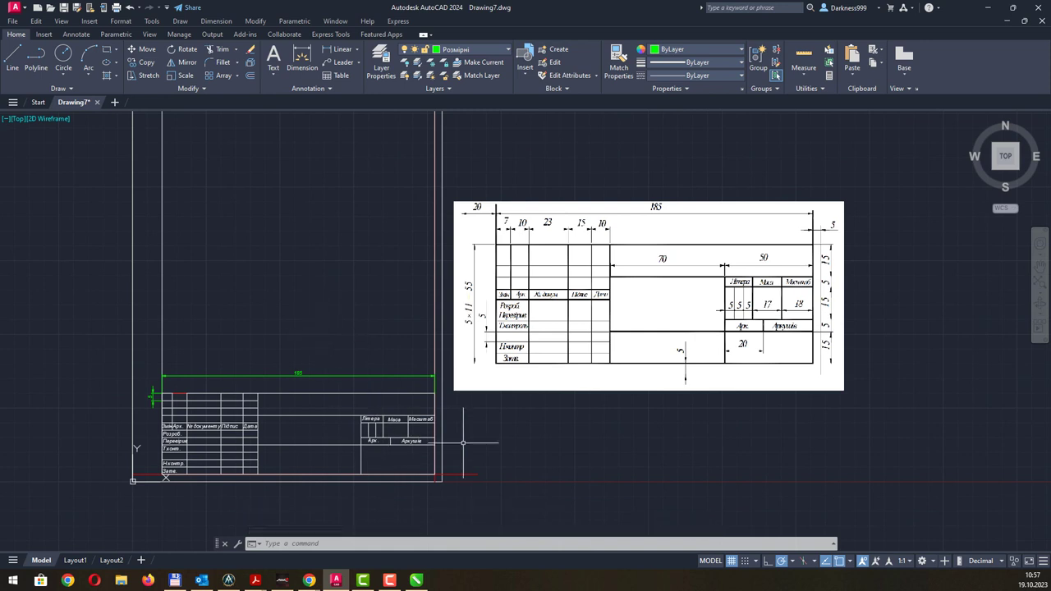
{"action": "left_click", "coordinate": [469, 474]}
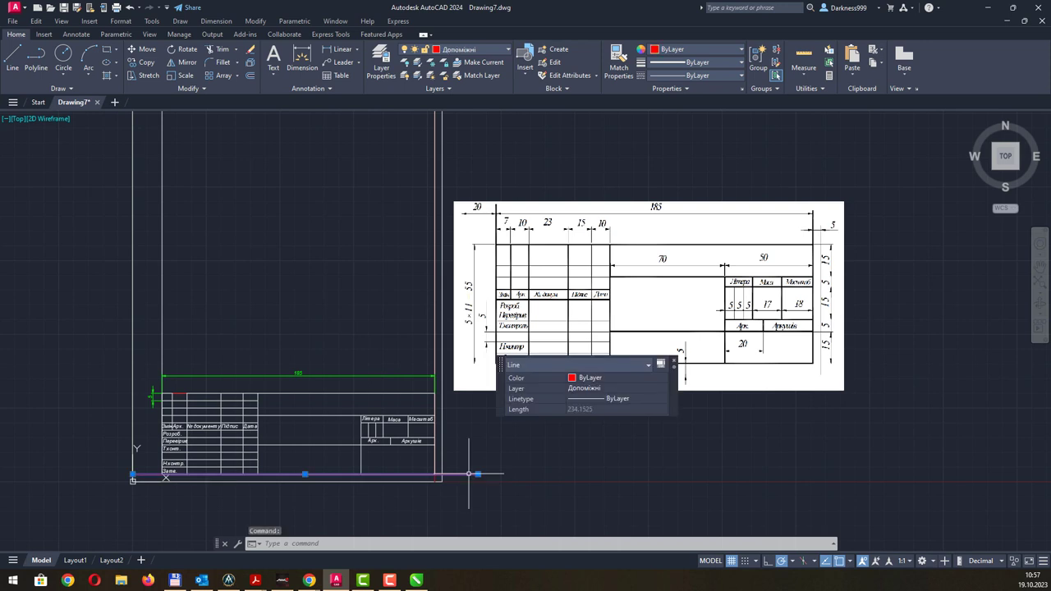
- Erase the red bottom, vertical and short construction lines around the title block
{"action": "key", "text": "Delete"}
{"action": "left_click", "coordinate": [485, 486]}
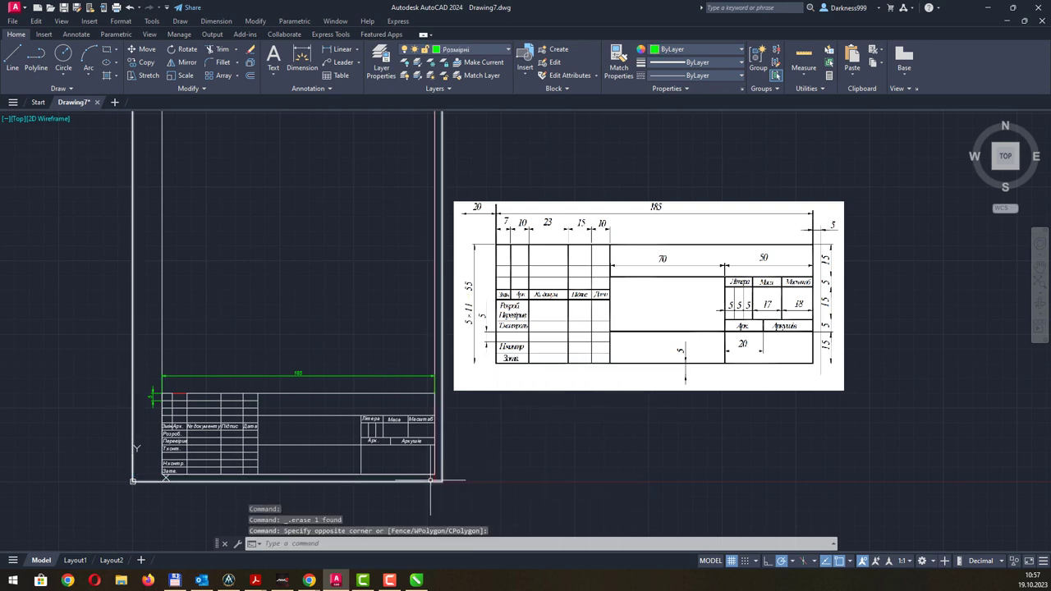
{"action": "left_click", "coordinate": [431, 479]}
{"action": "key", "text": "Delete"}
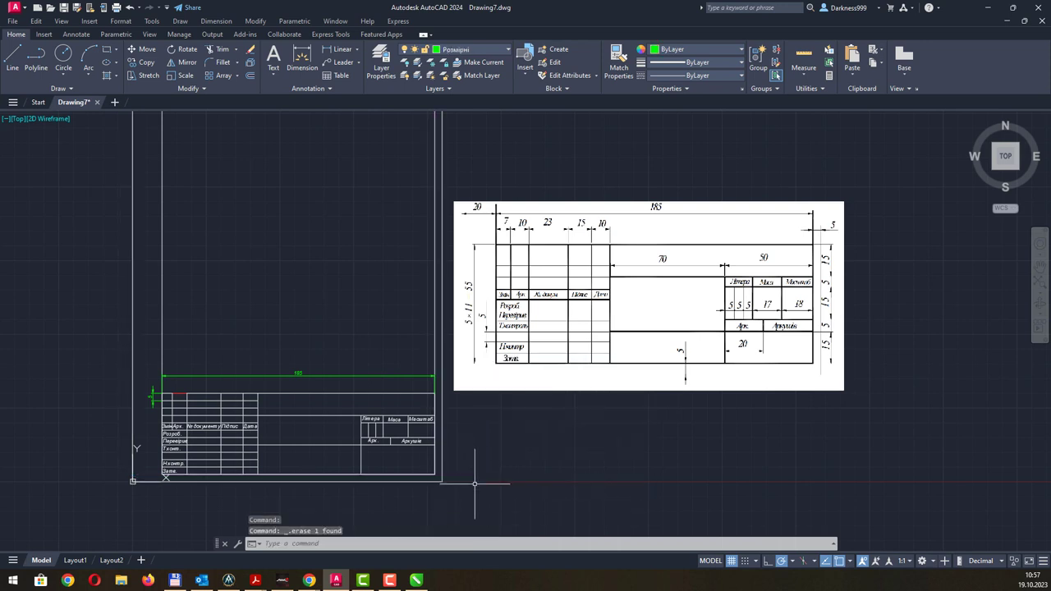
{"action": "left_click", "coordinate": [479, 477]}
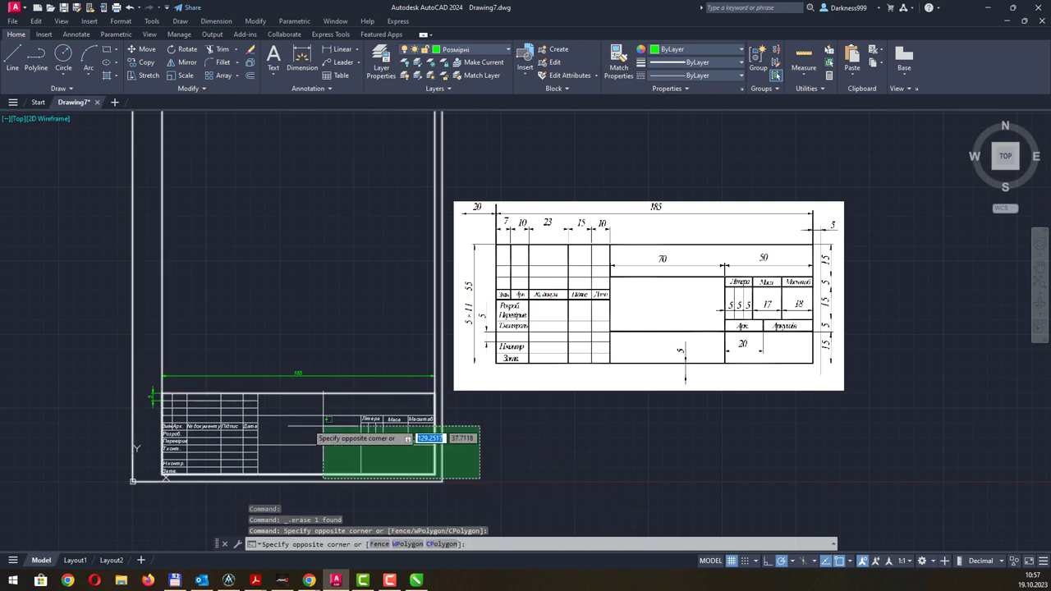
{"action": "left_click", "coordinate": [156, 365]}
{"action": "scroll", "coordinate": [185, 378], "scroll_direction": "up", "scroll_amount": 2}
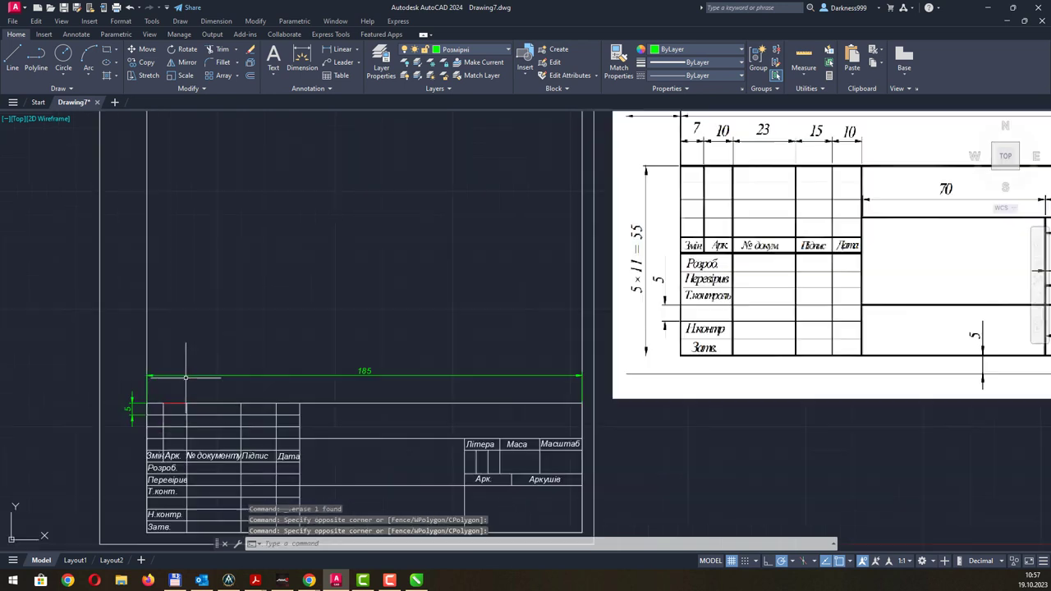
{"action": "scroll", "coordinate": [185, 377], "scroll_direction": "up", "scroll_amount": 2}
{"action": "left_click", "coordinate": [185, 414]}
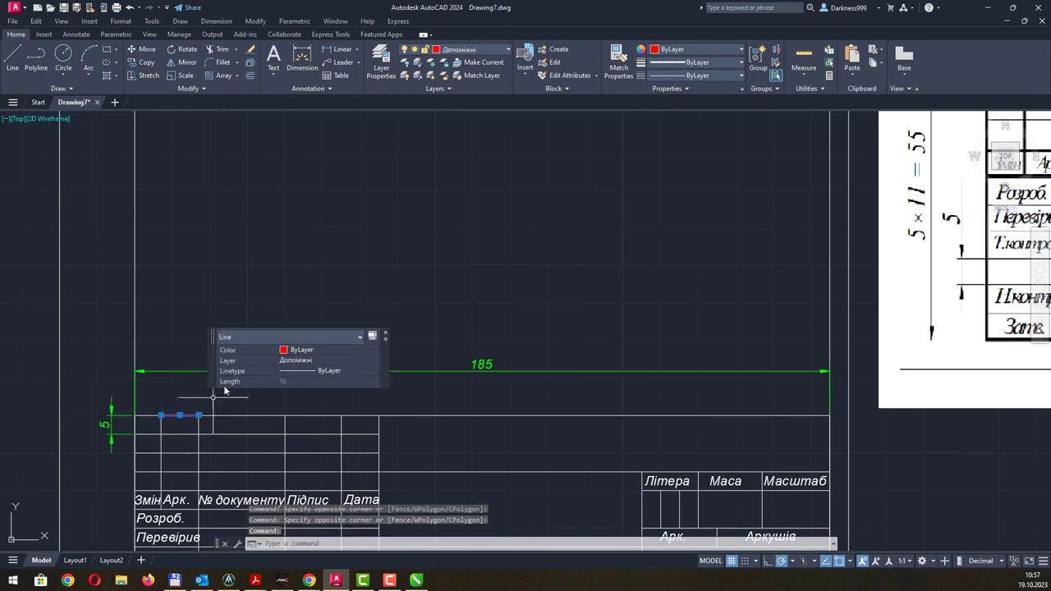
{"action": "key", "text": "Delete"}
- Check the properties of the 185 dimension, then deselect it
{"action": "scroll", "coordinate": [249, 338], "scroll_direction": "down", "scroll_amount": 2}
{"action": "scroll", "coordinate": [275, 300], "scroll_direction": "down", "scroll_amount": 2}
{"action": "middle_click_drag", "start_coordinate": [305, 289], "coordinate": [305, 351]}
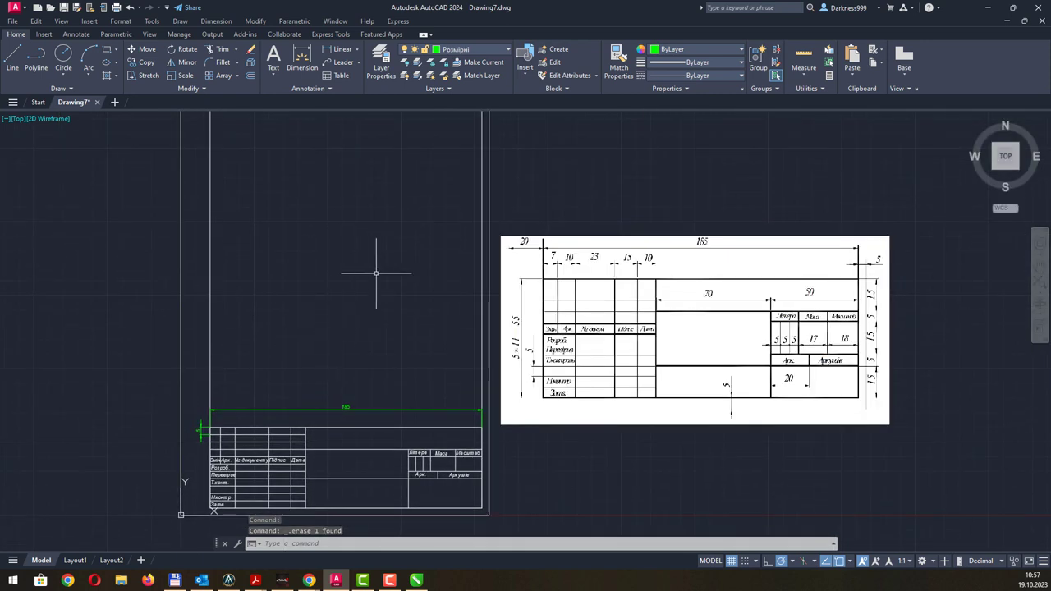
{"action": "left_click", "coordinate": [378, 409]}
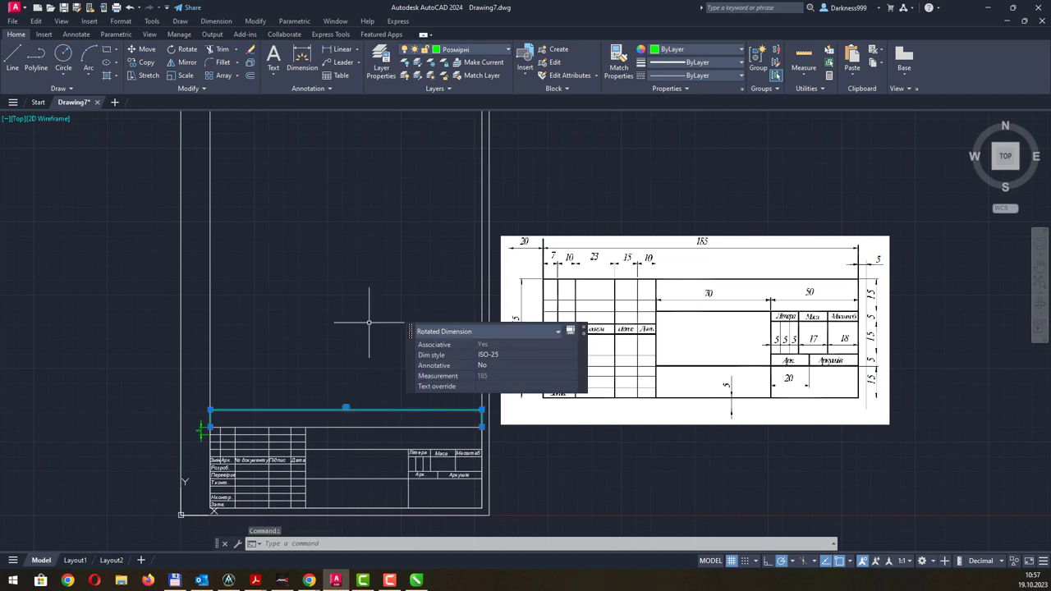
{"action": "key", "text": "Escape"}
{"action": "key", "text": "Escape"}
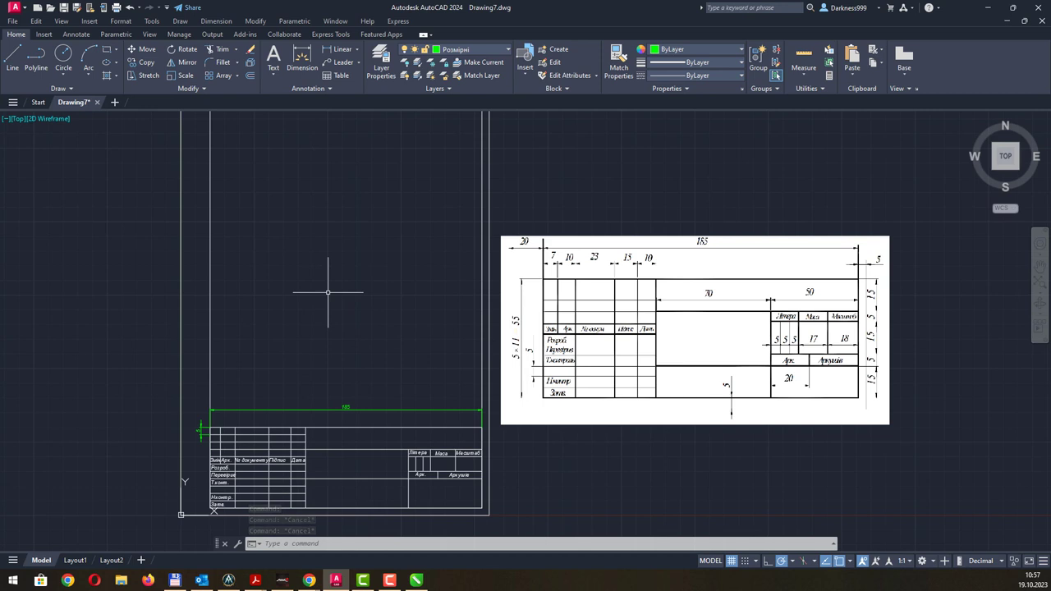
- Open the Dimension Style Manager and start modifying the ISO-25 style
{"action": "left_click", "coordinate": [328, 87]}
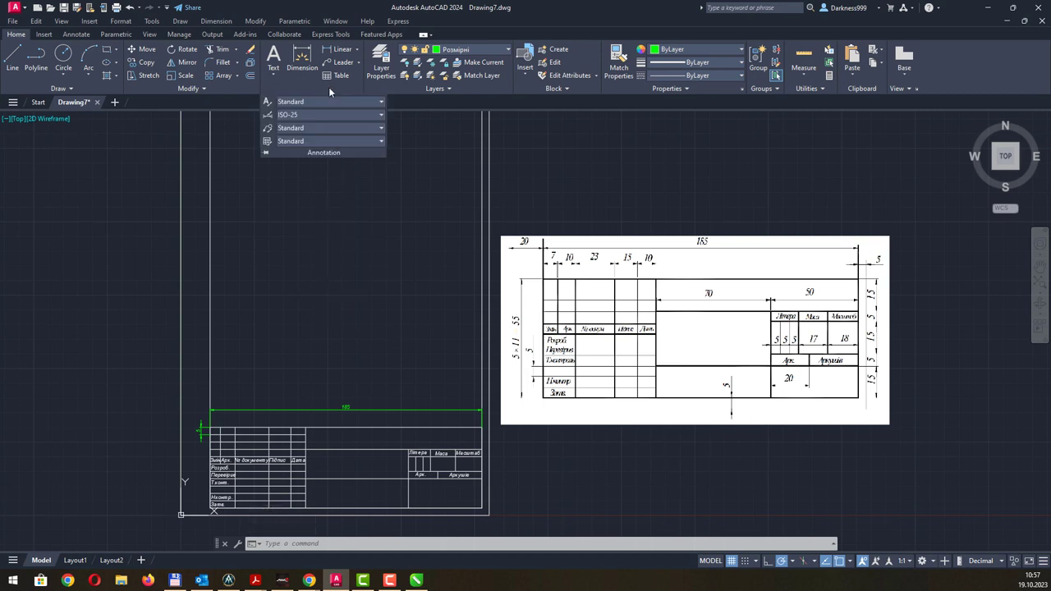
{"action": "left_click", "coordinate": [268, 118]}
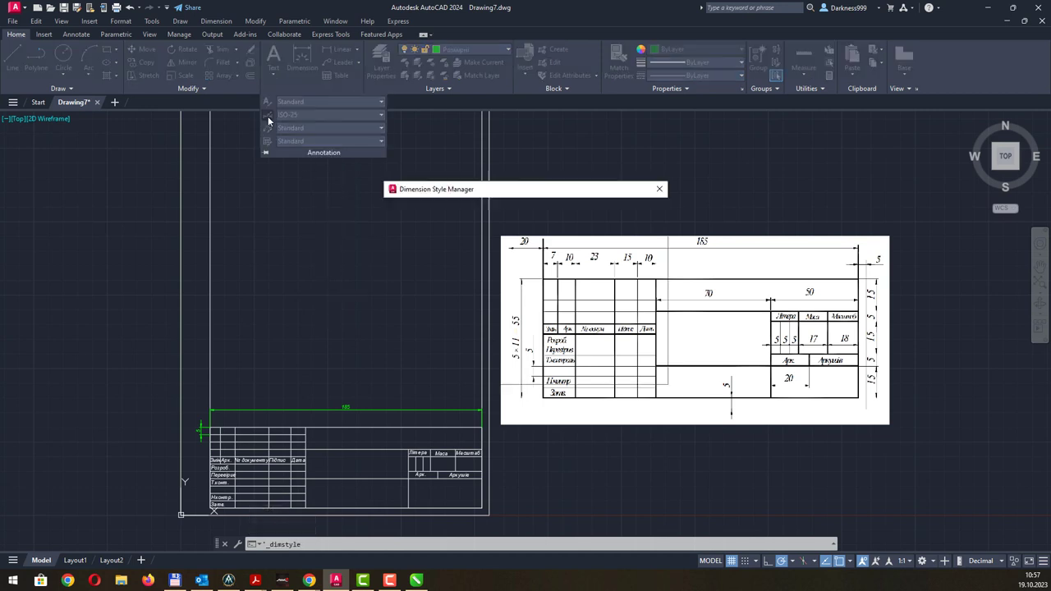
{"action": "left_click_drag", "start_coordinate": [495, 199], "coordinate": [372, 217]}
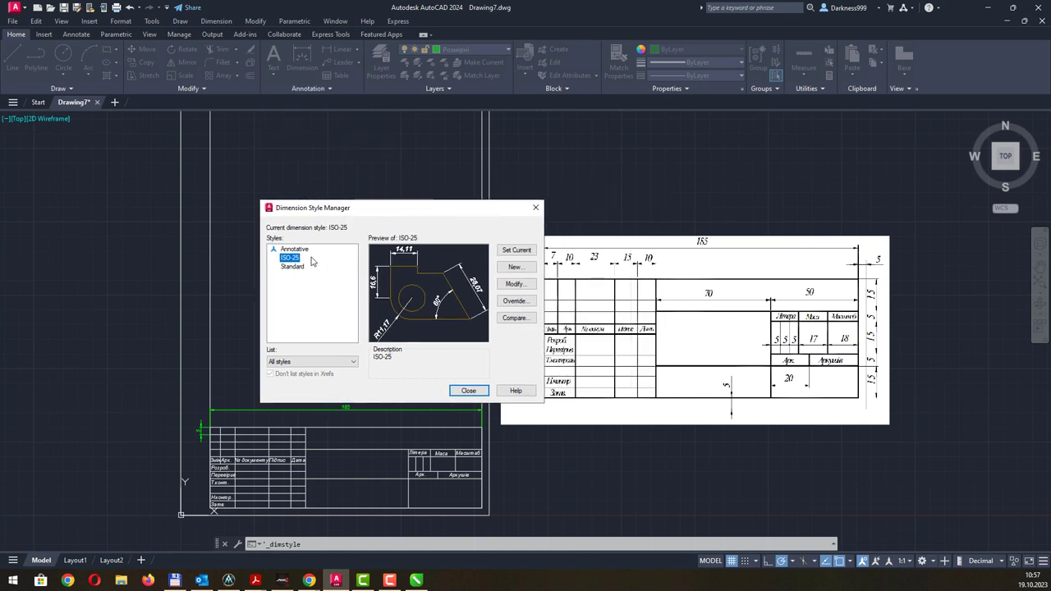
{"action": "left_click", "coordinate": [526, 285]}
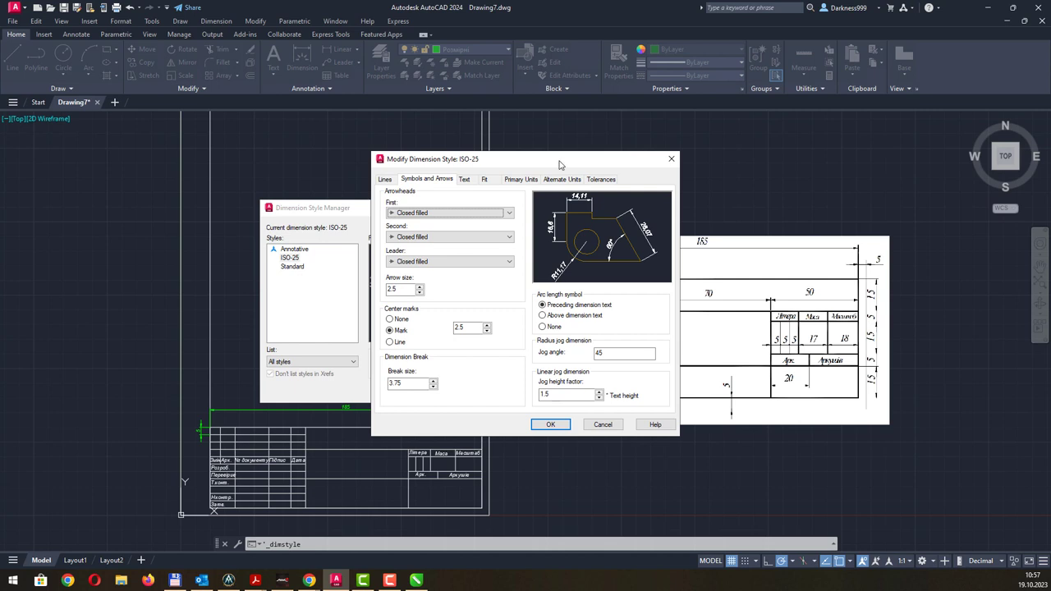
{"action": "left_click_drag", "start_coordinate": [559, 164], "coordinate": [365, 178]}
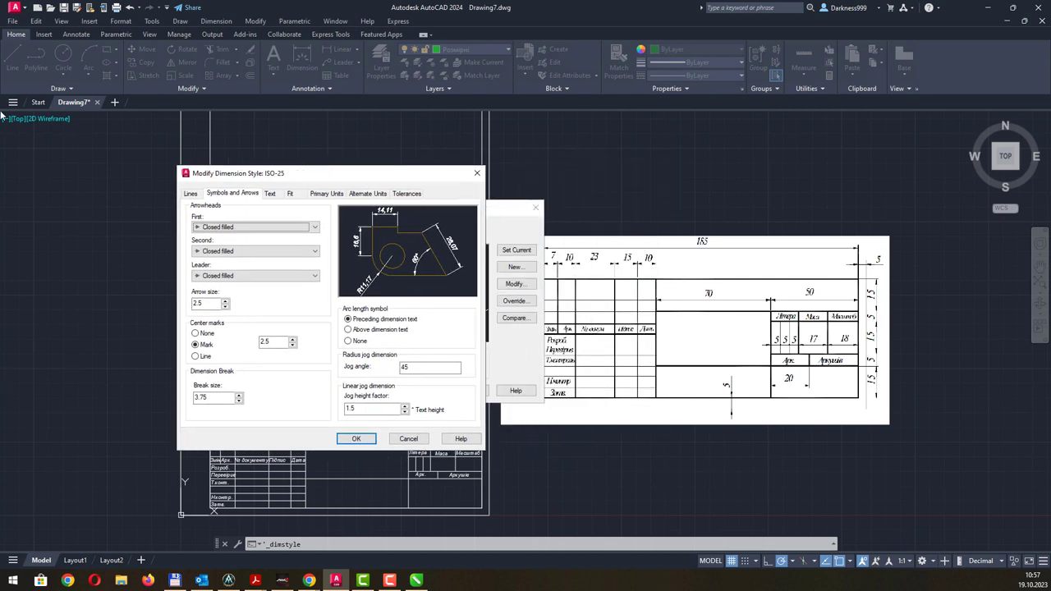
- Change the ISO-25 arrow size from 2.5 to 5
{"action": "key", "text": "alt+Tab"}
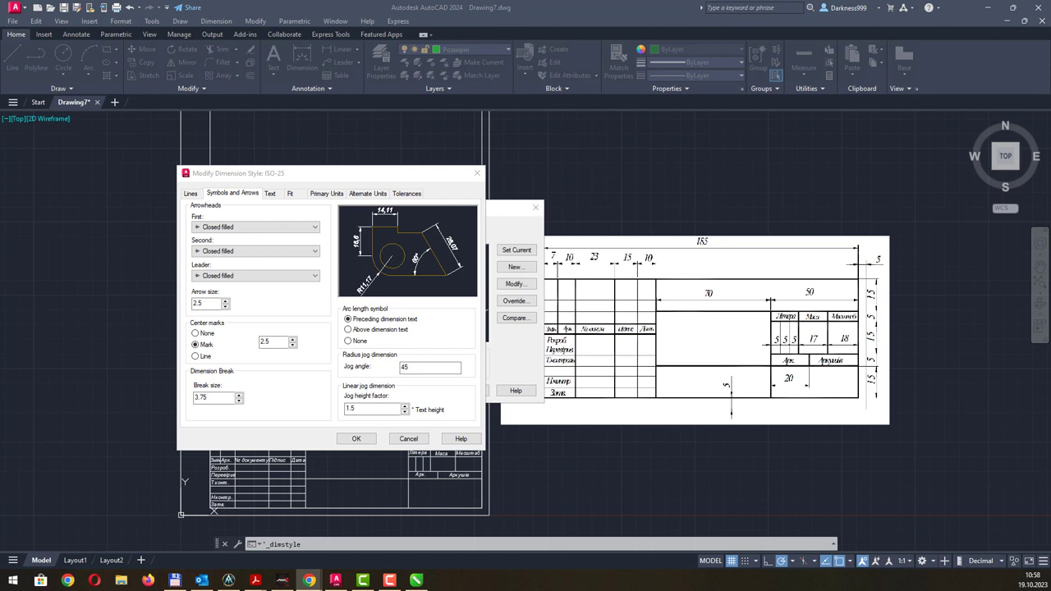
{"action": "double_click", "coordinate": [209, 303]}
{"action": "type", "text": "5"}
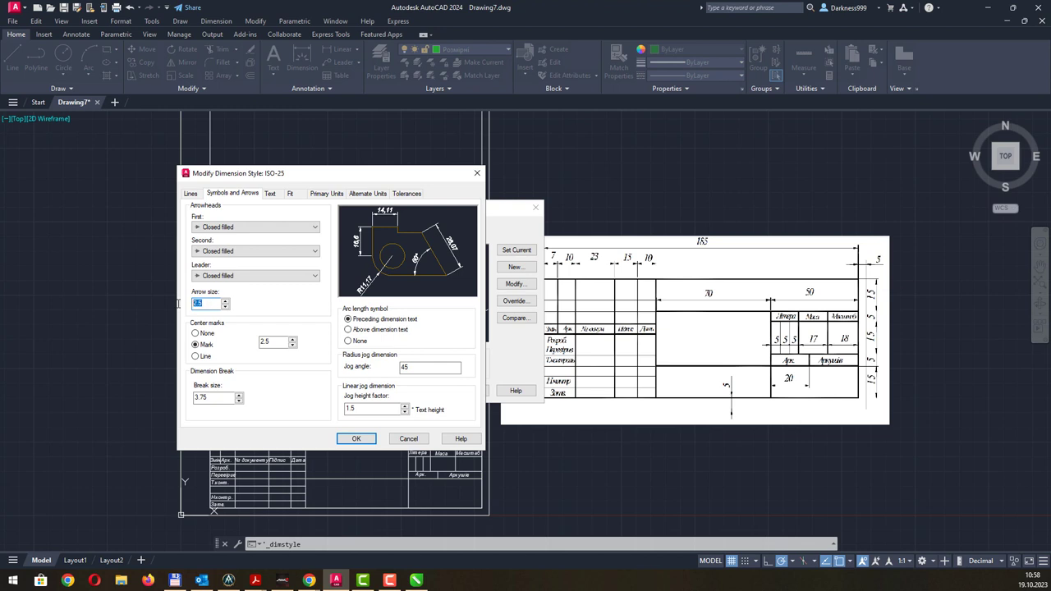
{"action": "left_click", "coordinate": [279, 343]}
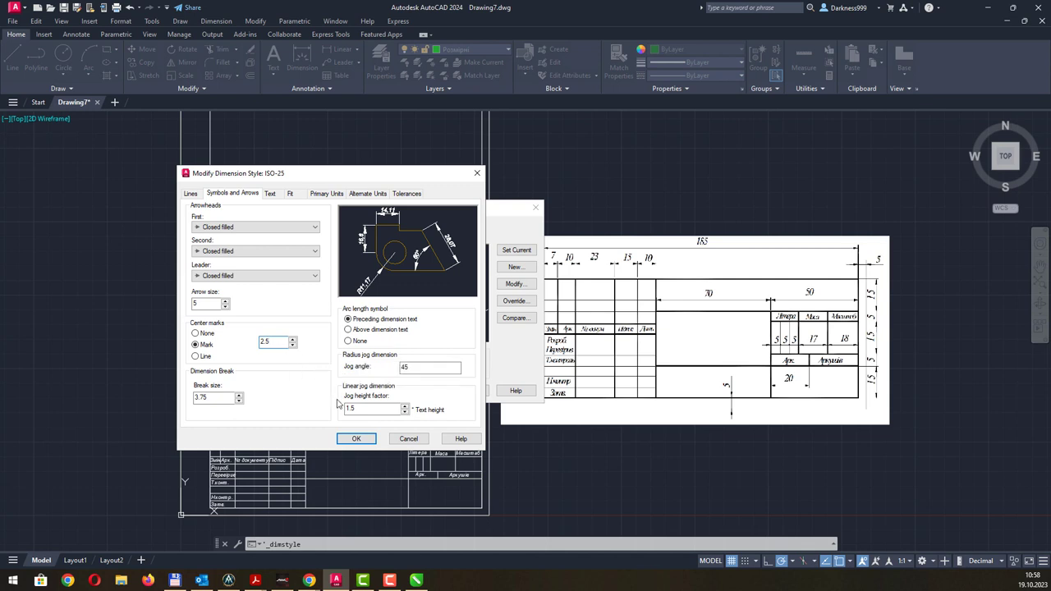
- Set text offset from dimension line to 1.5, keeping vertical placement Above
{"action": "left_click", "coordinate": [276, 198]}
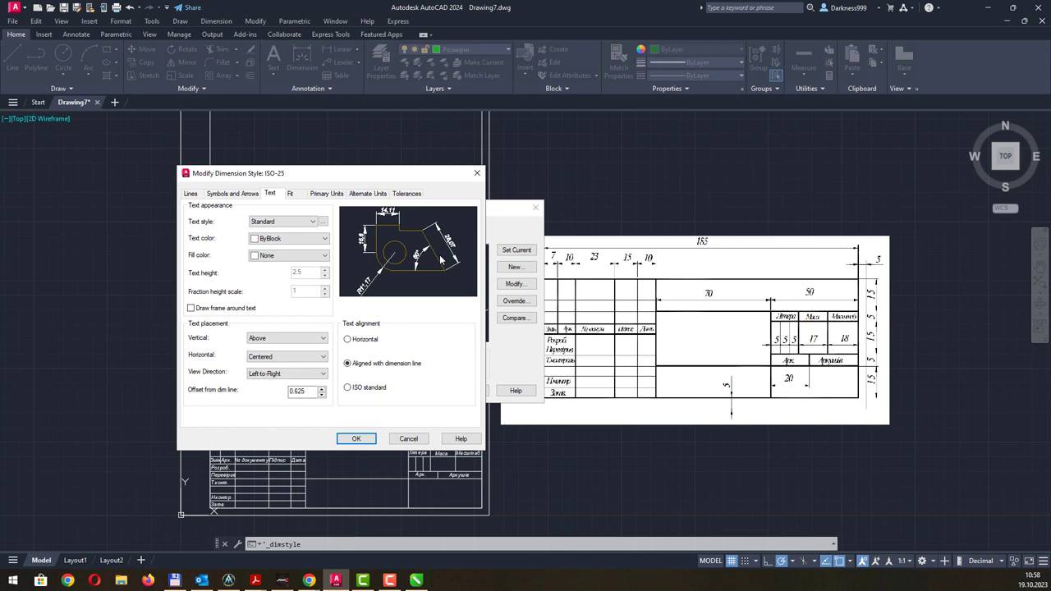
{"action": "left_click", "coordinate": [289, 390]}
{"action": "type", "text": "1"}
{"action": "key", "text": "Delete"}
{"action": "left_click", "coordinate": [323, 338]}
{"action": "left_click", "coordinate": [323, 338]}
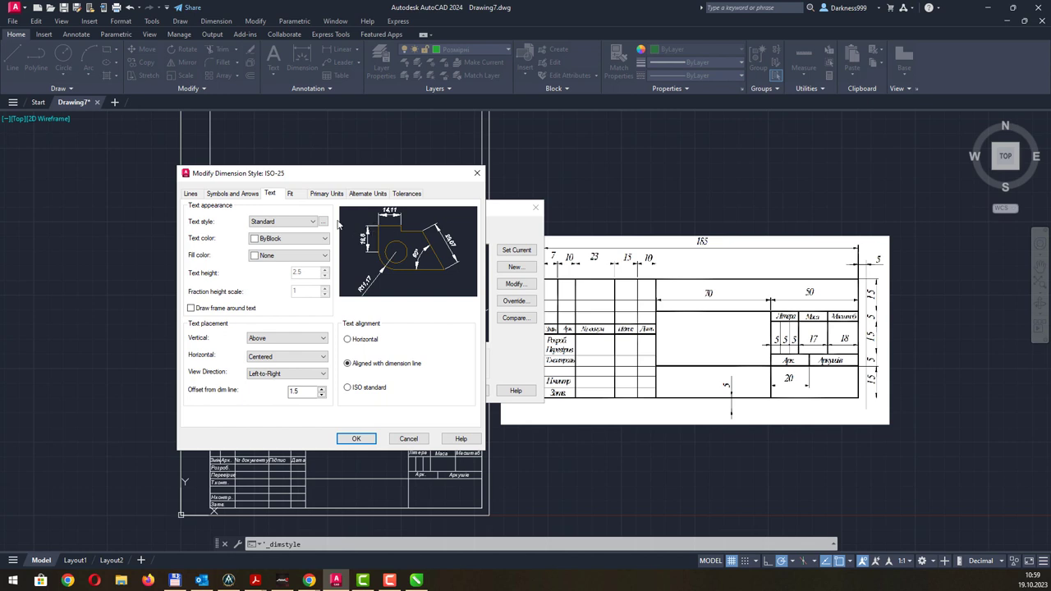
- Review the Lines, Symbols and Arrows, Text and Fit settings of ISO-25
{"action": "left_click", "coordinate": [247, 195]}
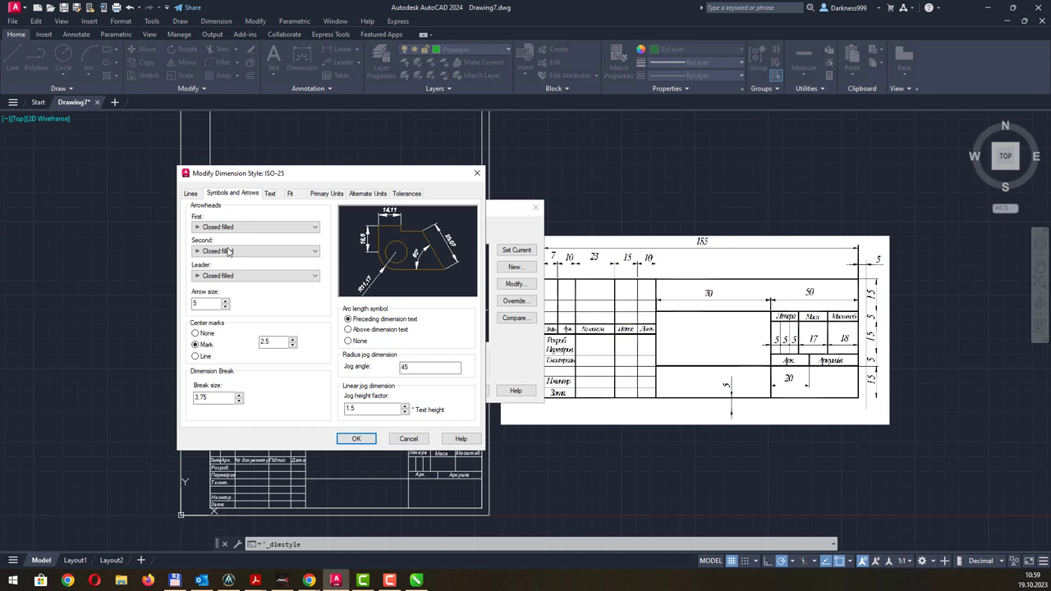
{"action": "left_click", "coordinate": [200, 194]}
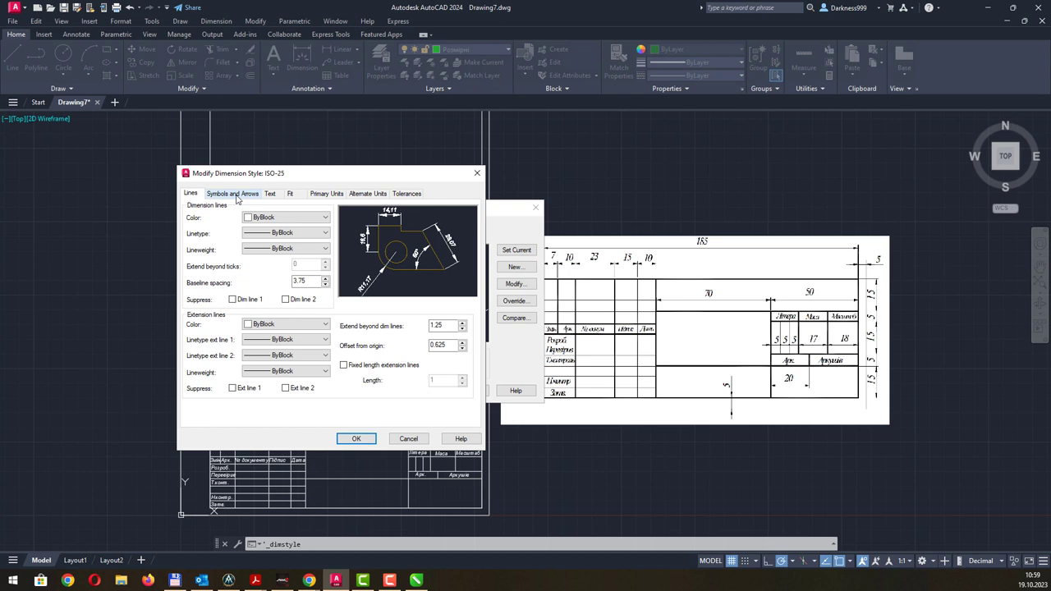
{"action": "left_click", "coordinate": [233, 194]}
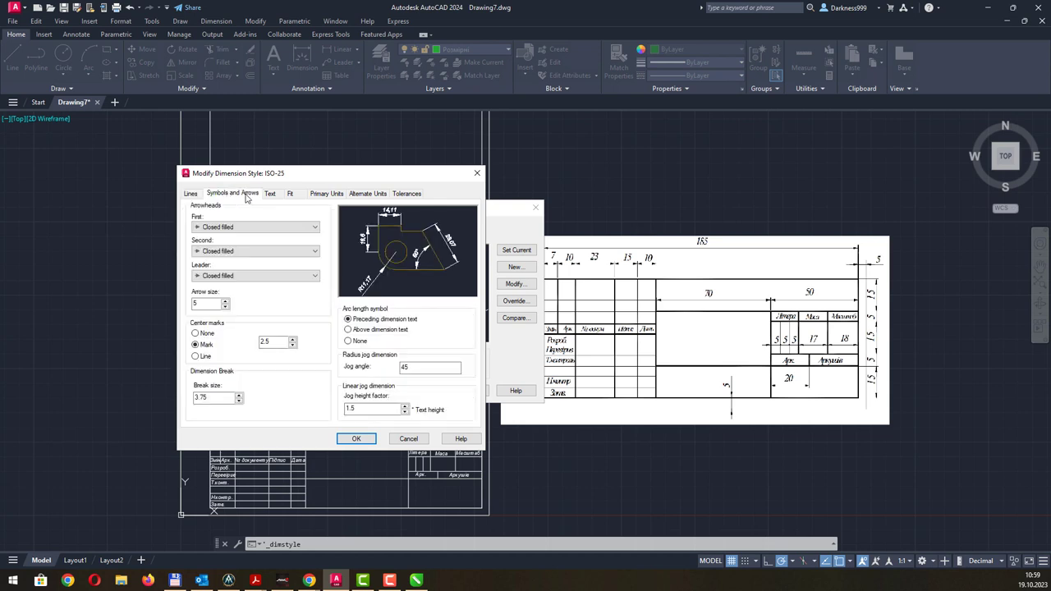
{"action": "left_click", "coordinate": [269, 194]}
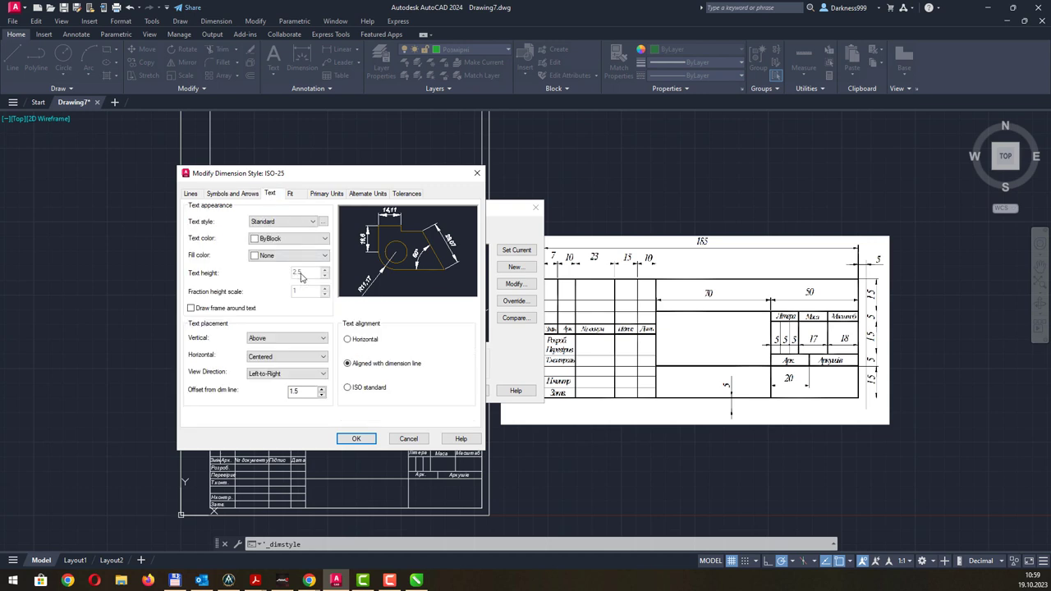
{"action": "left_click", "coordinate": [290, 194]}
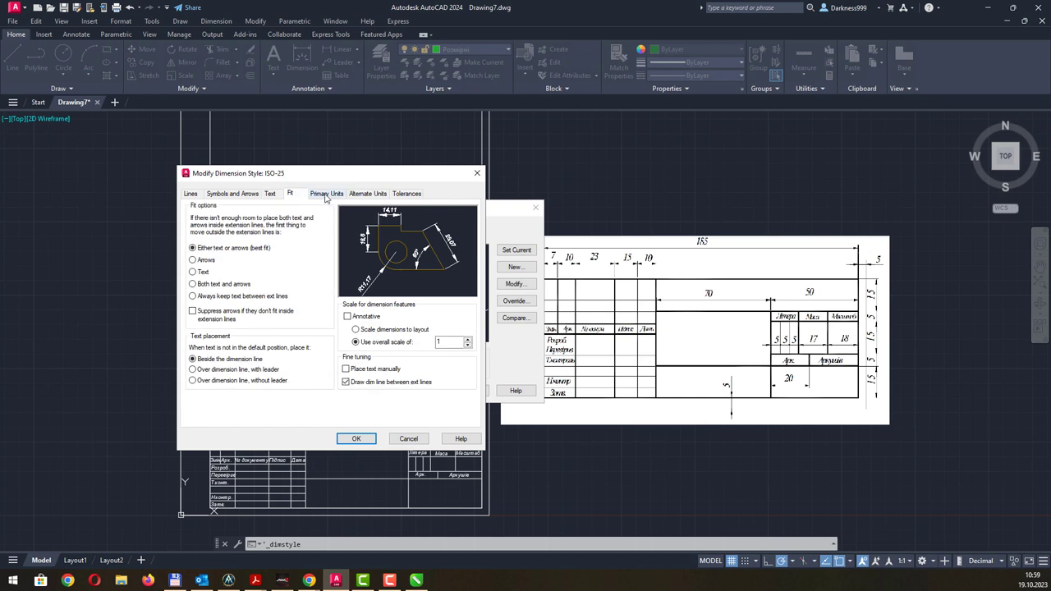
- Keep 0.00 linear precision, check alternate units and tolerances, then save ISO-25 and close the manager
{"action": "left_click", "coordinate": [326, 194]}
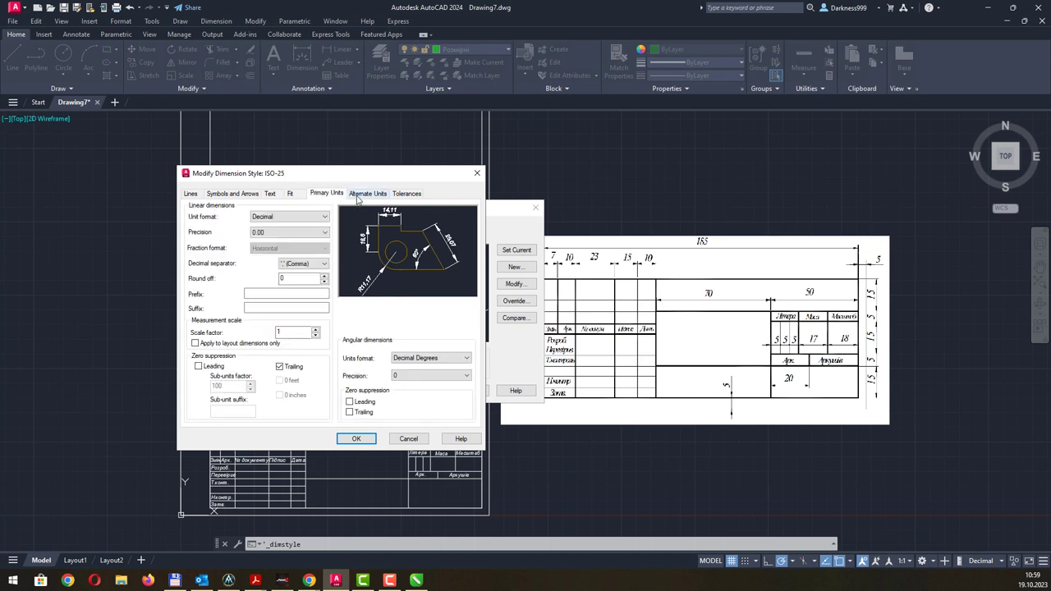
{"action": "left_click", "coordinate": [262, 234]}
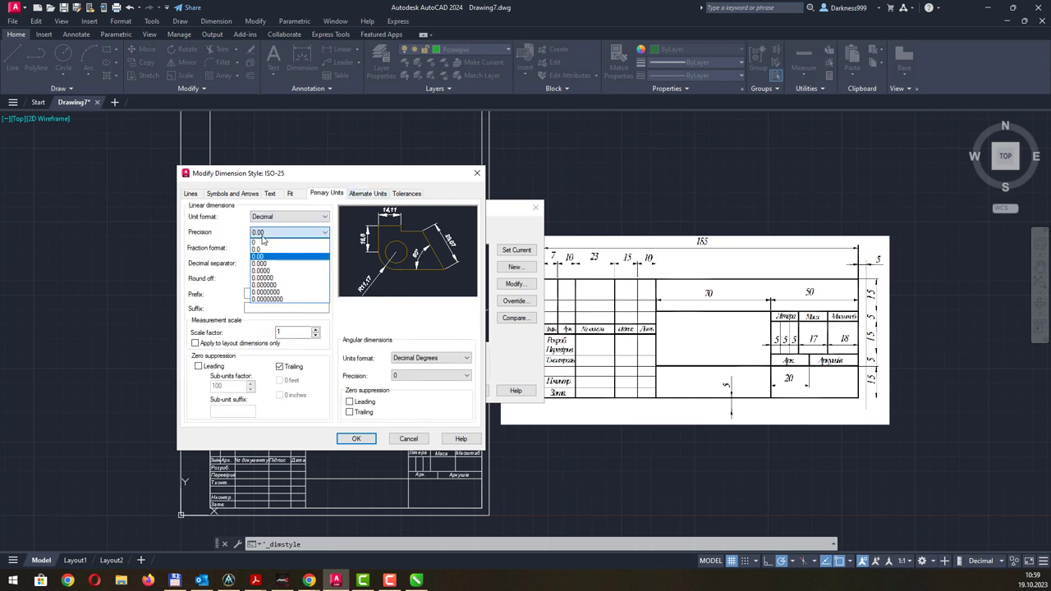
{"action": "left_click", "coordinate": [262, 234]}
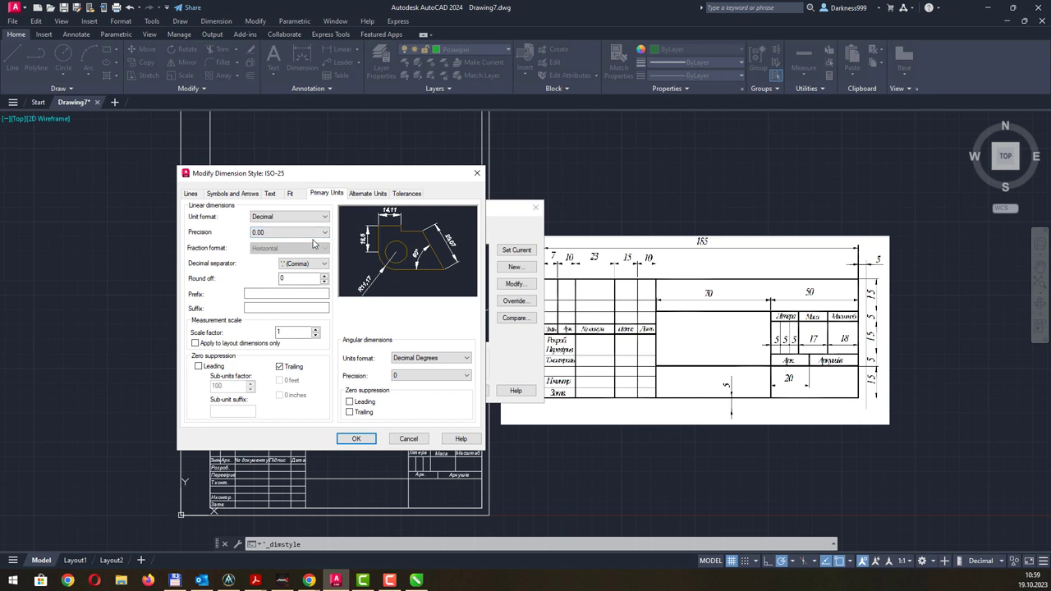
{"action": "left_click", "coordinate": [367, 193]}
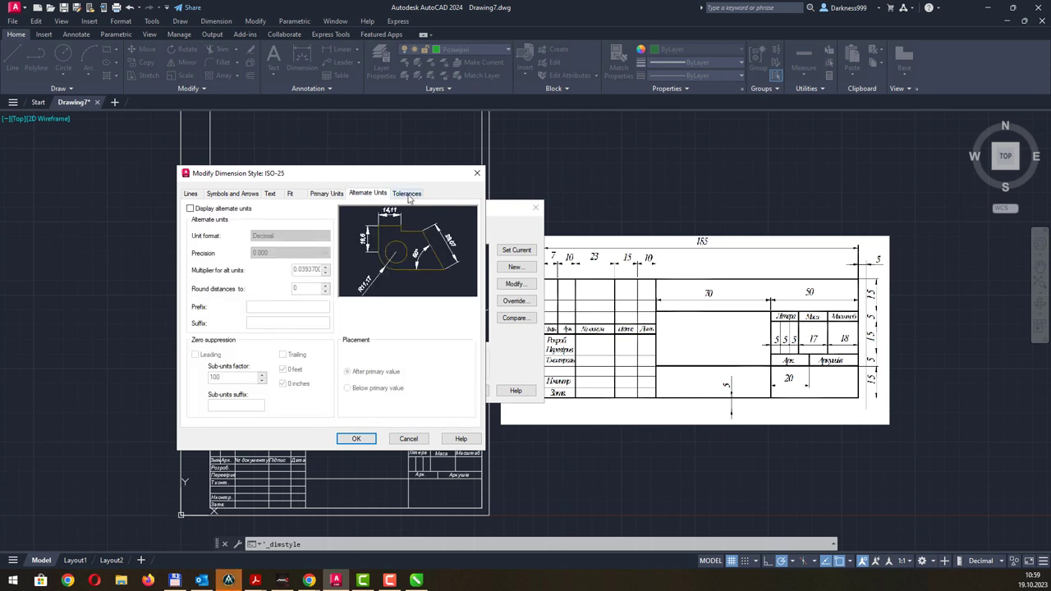
{"action": "left_click", "coordinate": [407, 195]}
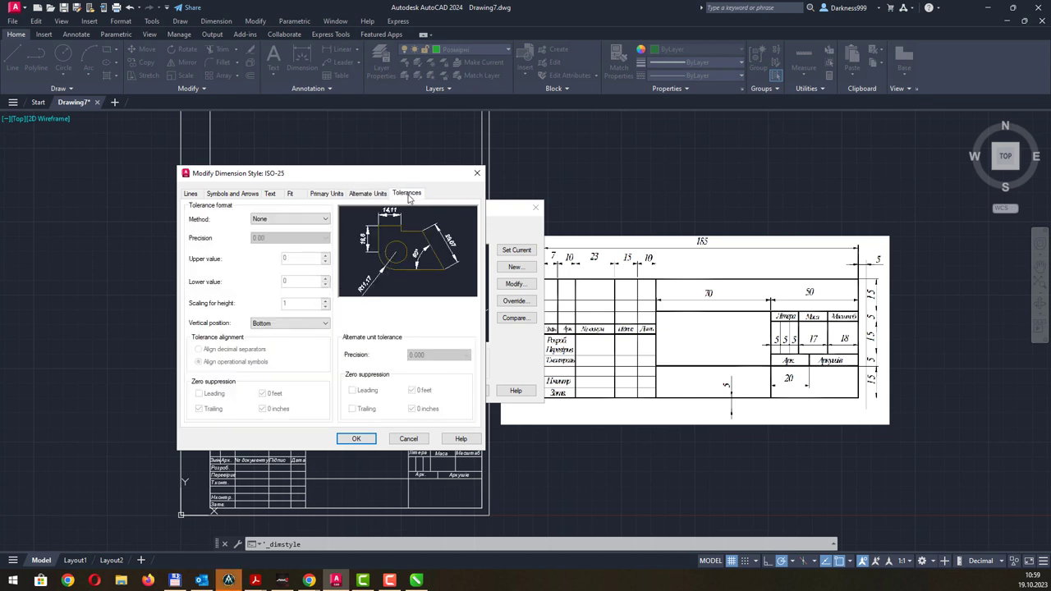
{"action": "left_click", "coordinate": [358, 439]}
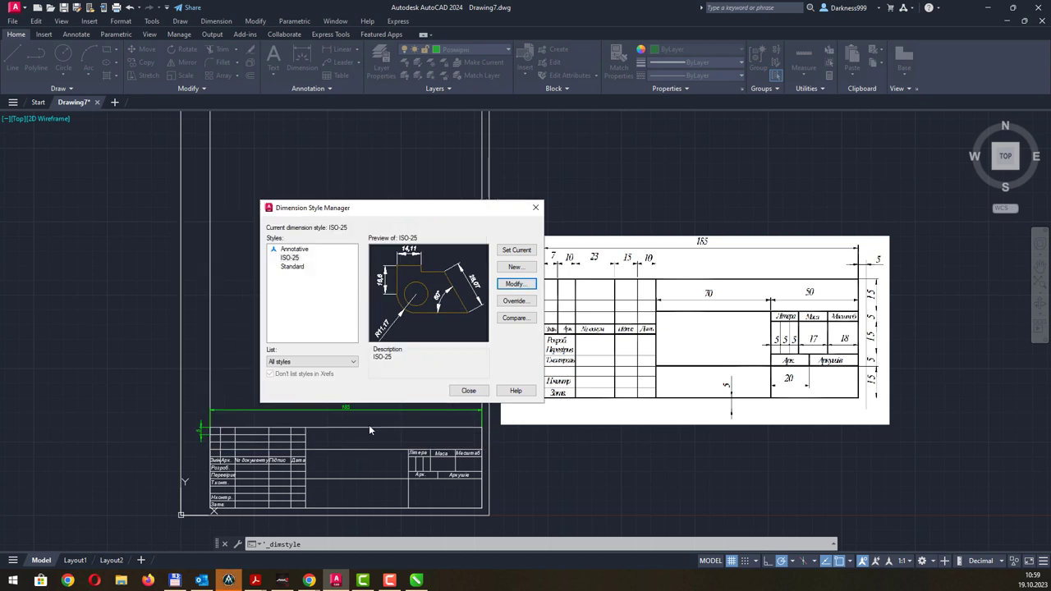
{"action": "left_click", "coordinate": [468, 391]}
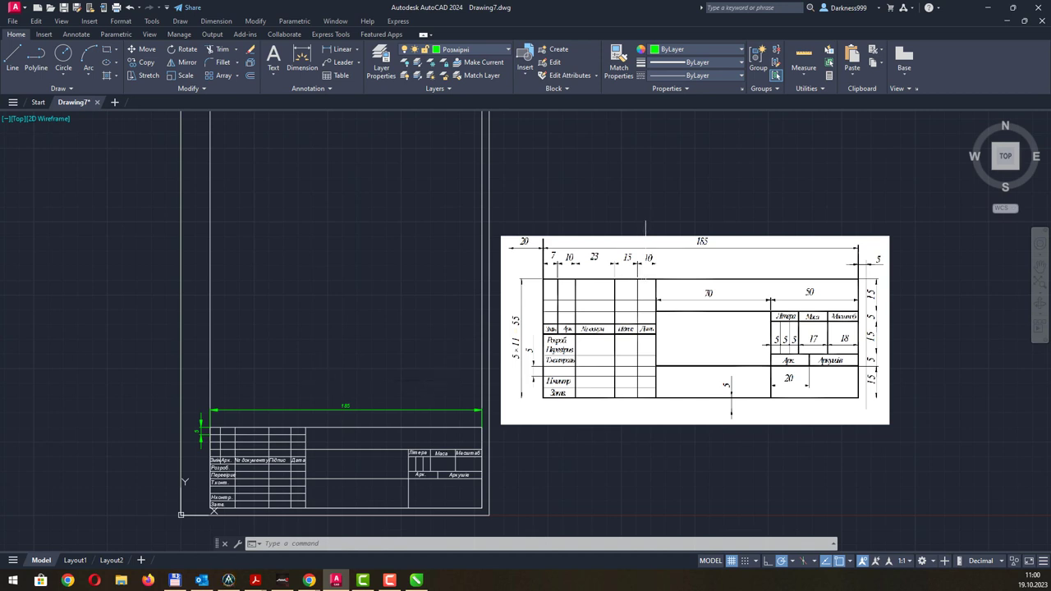
- Erase the reference title-block image, the 185 dimension and the small vertical dimension
{"action": "left_click", "coordinate": [611, 234]}
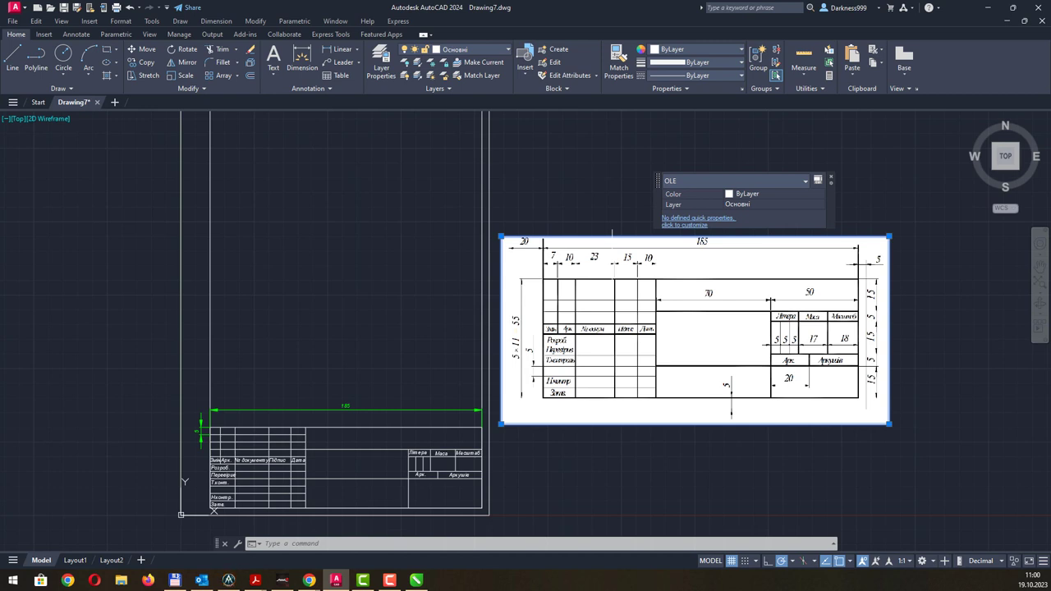
{"action": "key", "text": "Delete"}
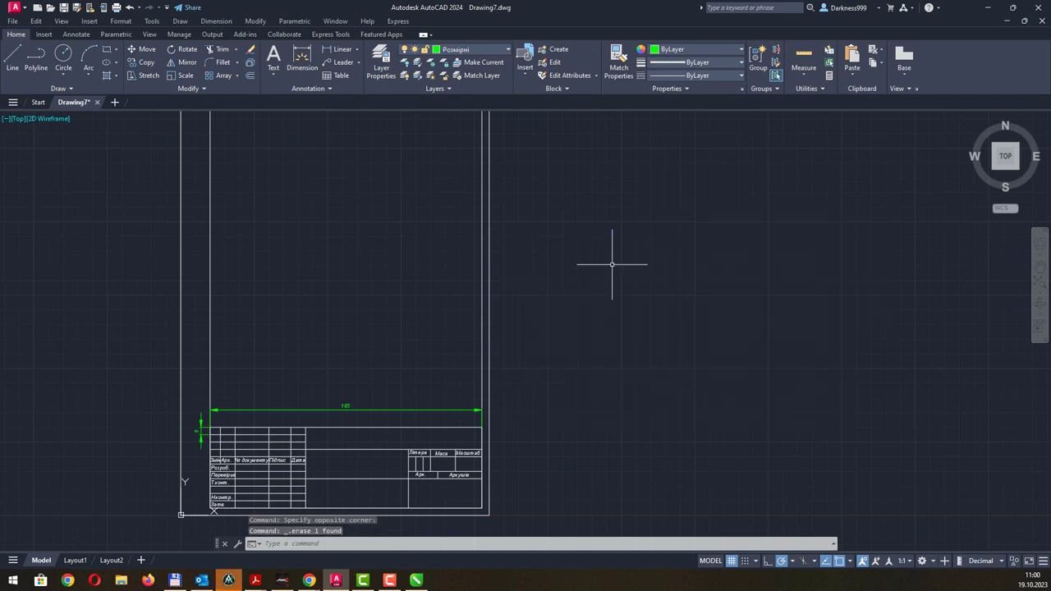
{"action": "middle_click_drag", "start_coordinate": [534, 248], "coordinate": [548, 263]}
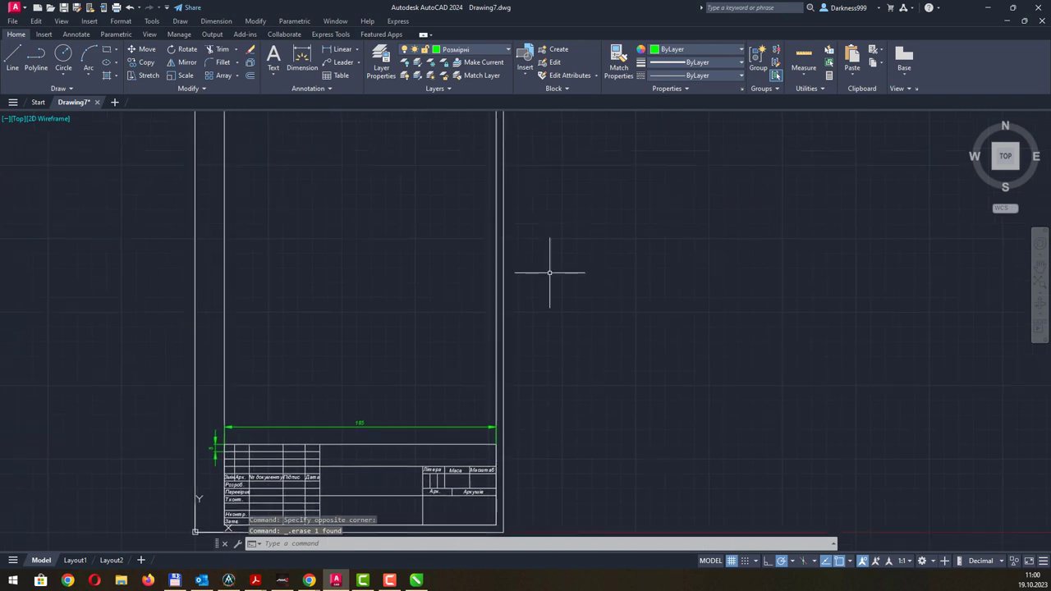
{"action": "left_click", "coordinate": [387, 426]}
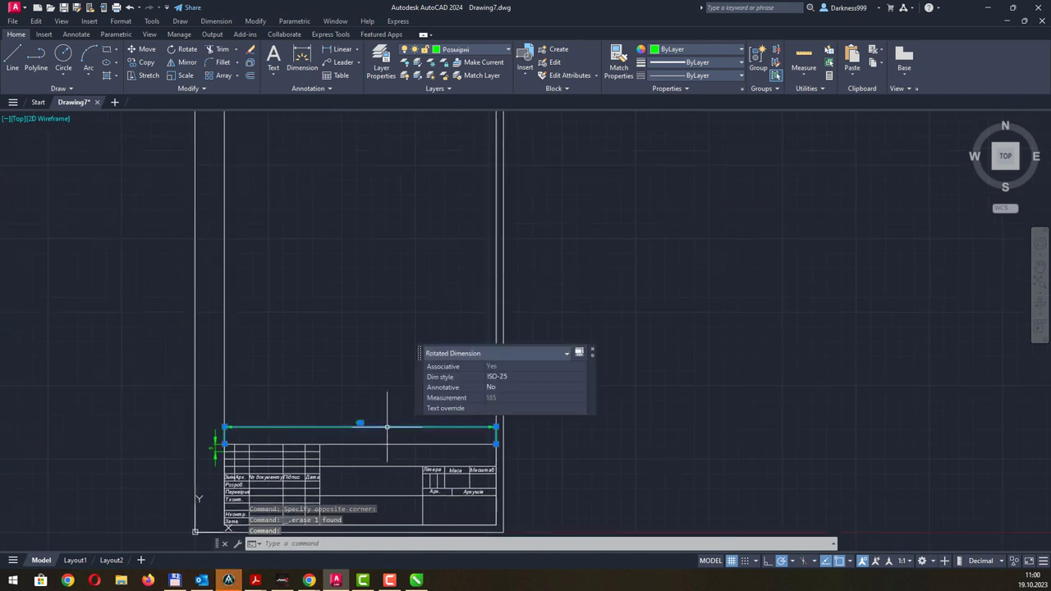
{"action": "key", "text": "Delete"}
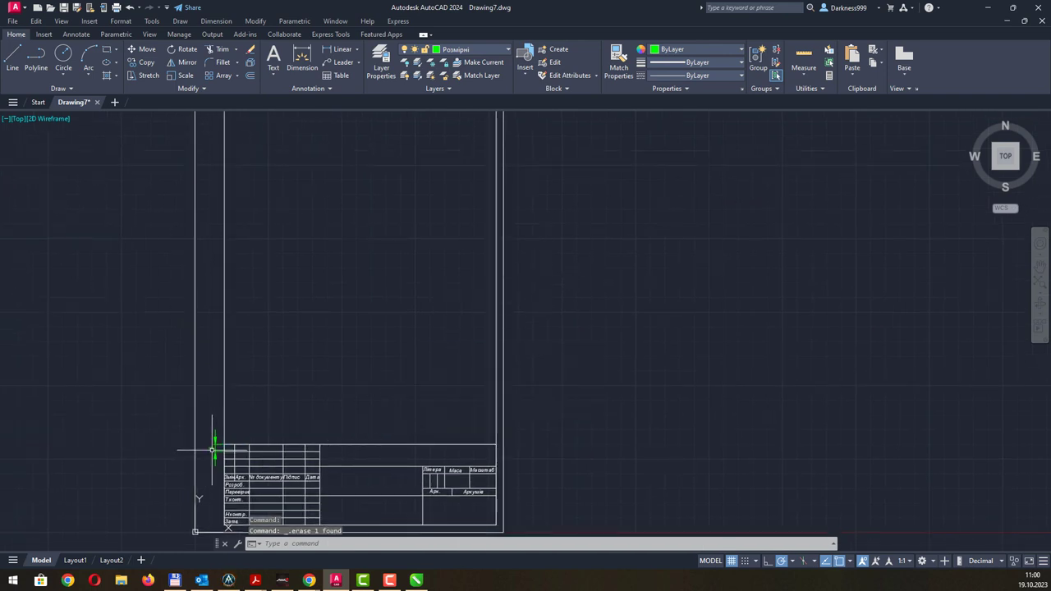
{"action": "left_click", "coordinate": [213, 449]}
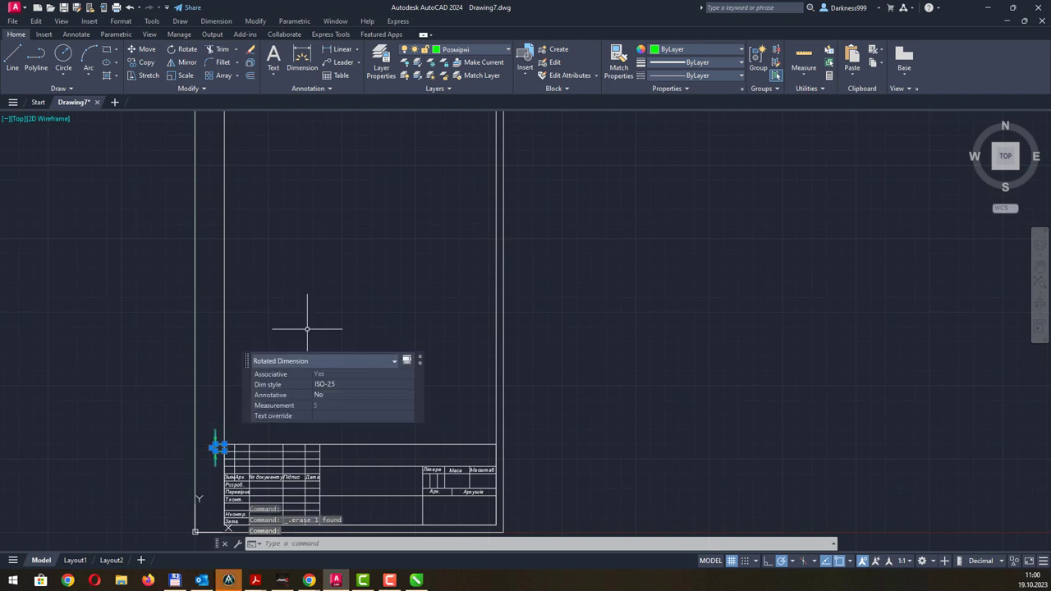
{"action": "key", "text": "Delete"}
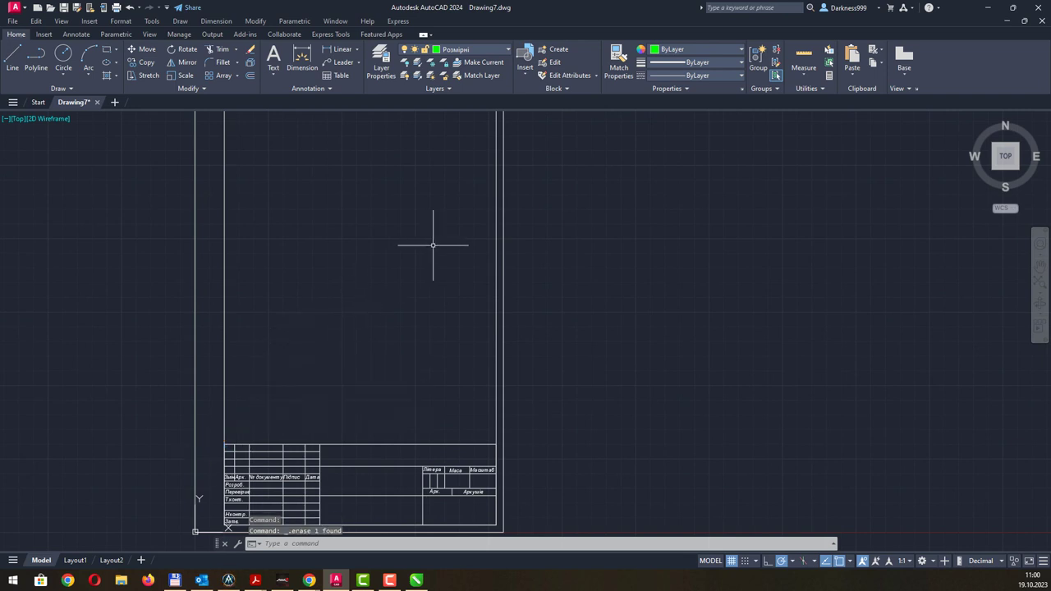
{"action": "scroll", "coordinate": [435, 243], "scroll_direction": "down", "scroll_amount": 1}
{"action": "scroll", "coordinate": [446, 252], "scroll_direction": "down", "scroll_amount": 2}
{"action": "middle_click_drag", "start_coordinate": [496, 234], "coordinate": [479, 279]}
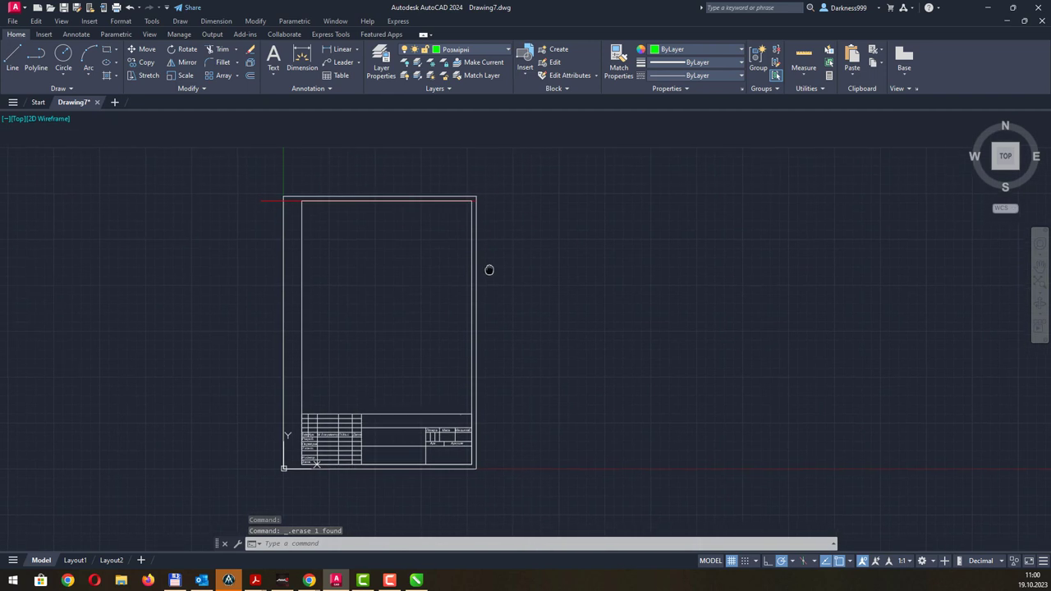
- Enlarge the portrait frame inside the Layout1 viewport, then return to the Model tab
{"action": "left_click", "coordinate": [74, 562]}
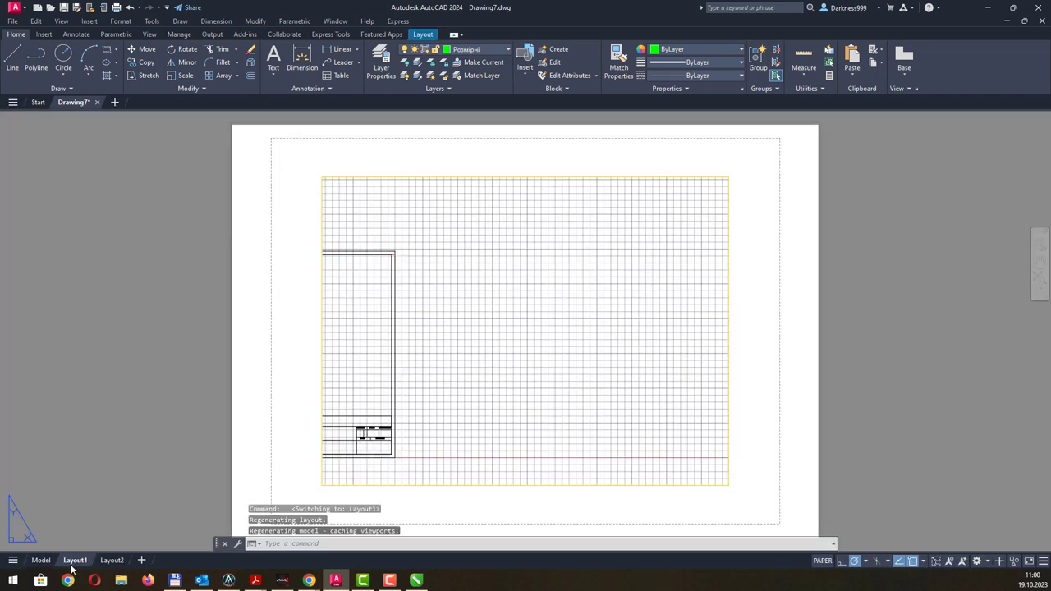
{"action": "mouse_move", "coordinate": [417, 293]}
{"action": "middle_mouse_down"}
{"action": "mouse_move", "coordinate": [535, 293]}
{"action": "mouse_move", "coordinate": [384, 316]}
{"action": "middle_mouse_up"}
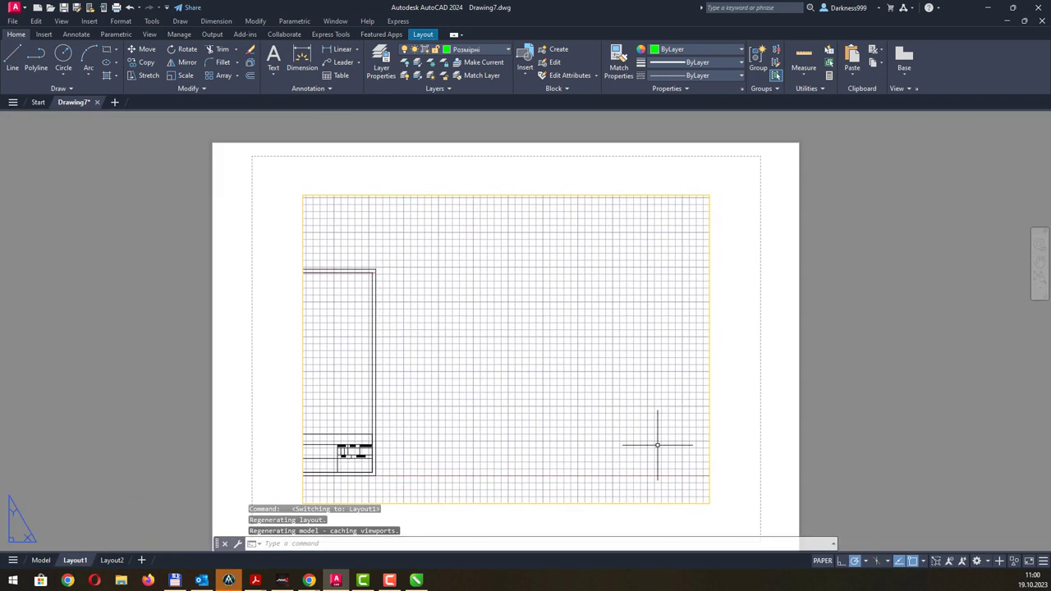
{"action": "left_click_drag", "start_coordinate": [612, 369], "coordinate": [676, 425]}
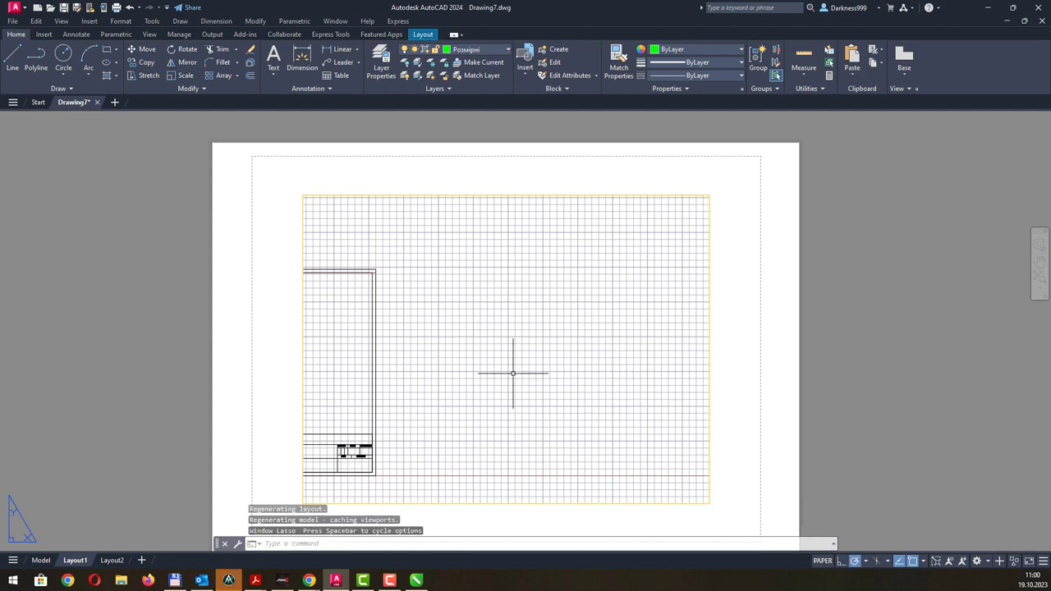
{"action": "middle_click_drag", "start_coordinate": [466, 340], "coordinate": [609, 326]}
{"action": "left_click", "coordinate": [823, 562]}
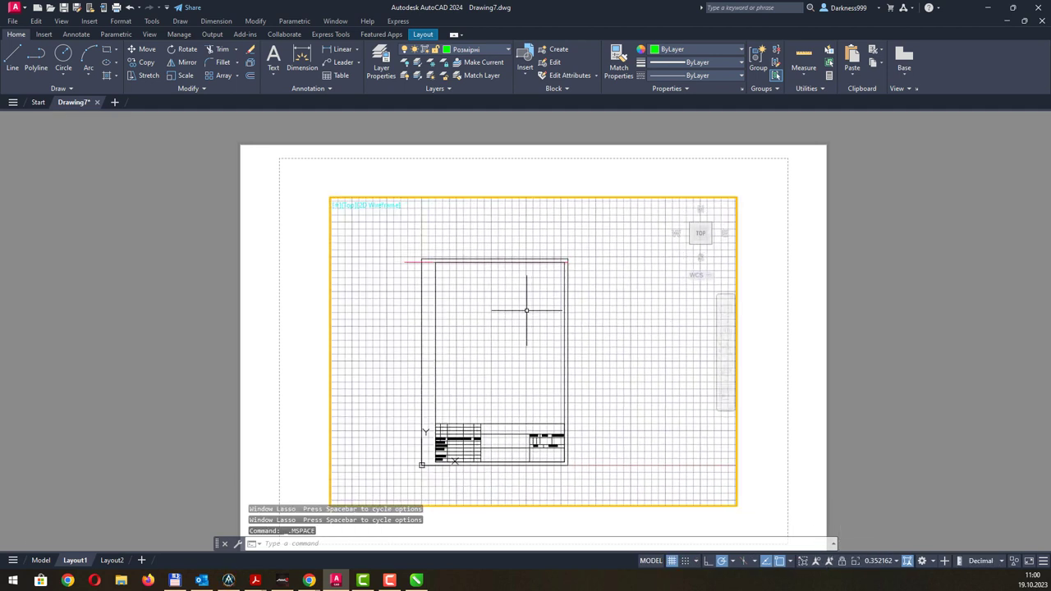
{"action": "scroll", "coordinate": [526, 308], "scroll_direction": "up", "scroll_amount": 2}
{"action": "middle_click_drag", "start_coordinate": [527, 304], "coordinate": [579, 284]}
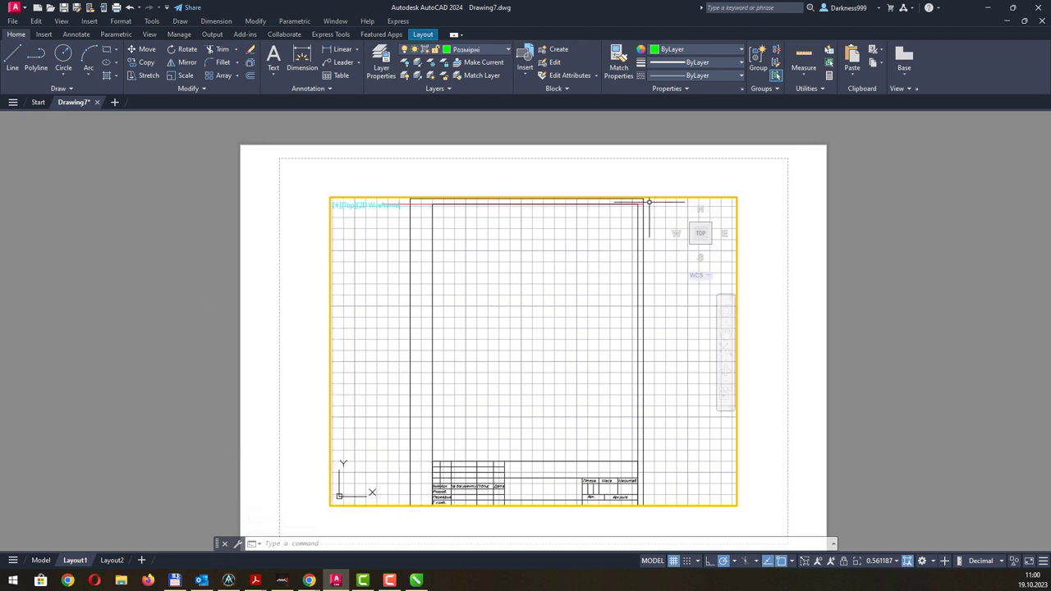
{"action": "left_click", "coordinate": [42, 559]}
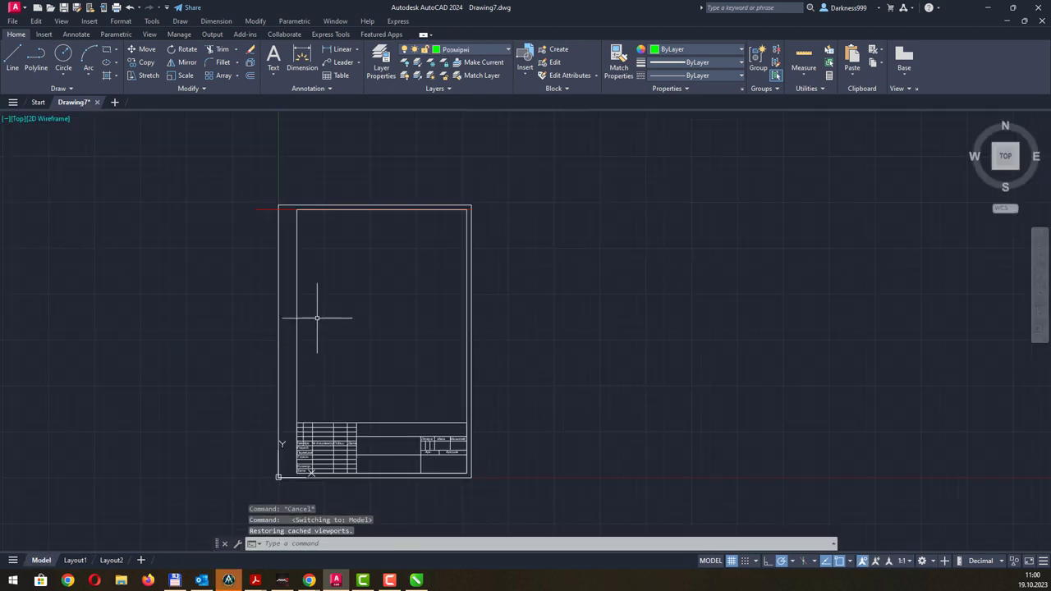
{"action": "middle_click_drag", "start_coordinate": [317, 304], "coordinate": [393, 314]}
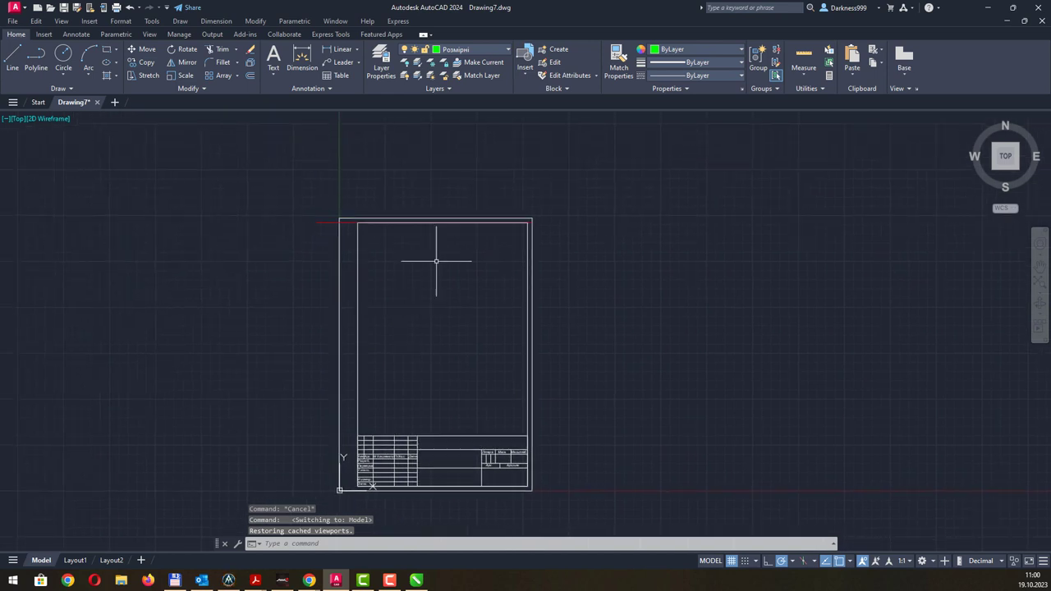
- Delete the extra magenta line on the A4 frame's top edge and recentre the sheet
{"action": "left_click", "coordinate": [326, 222]}
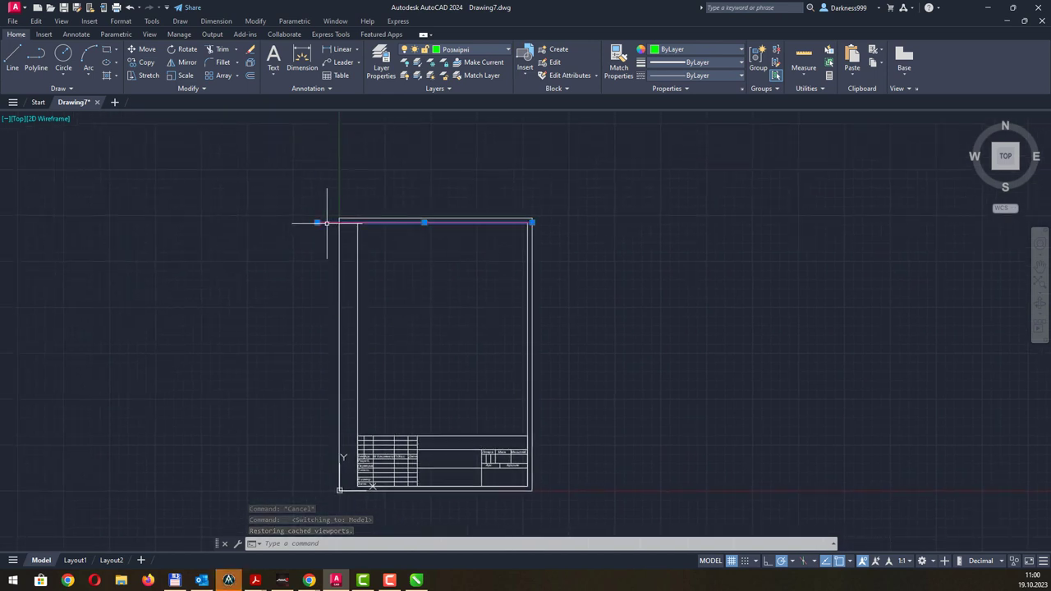
{"action": "key", "text": "Delete"}
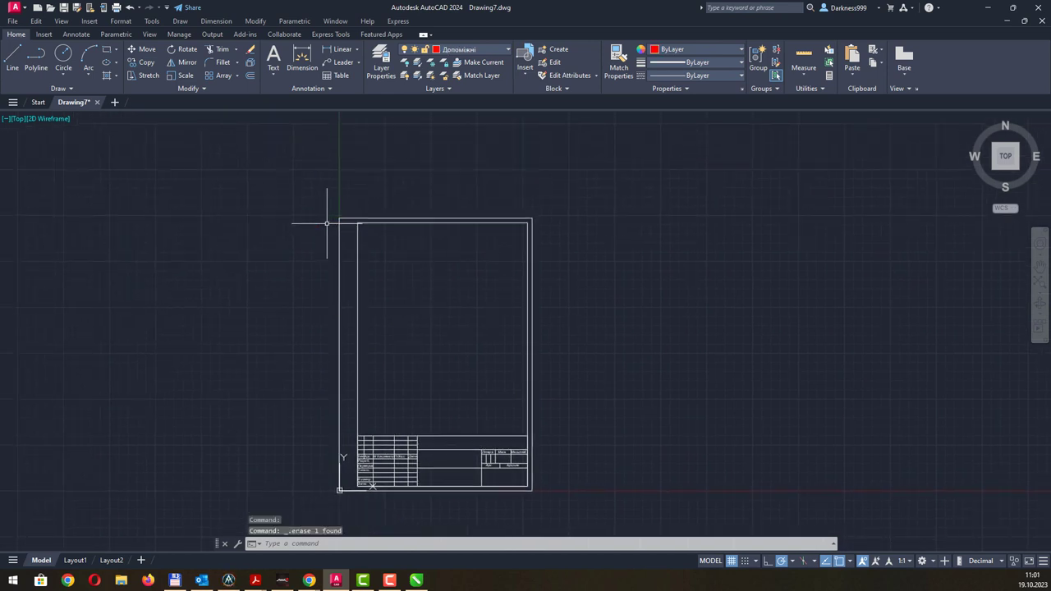
{"action": "middle_click_drag", "start_coordinate": [569, 301], "coordinate": [548, 288]}
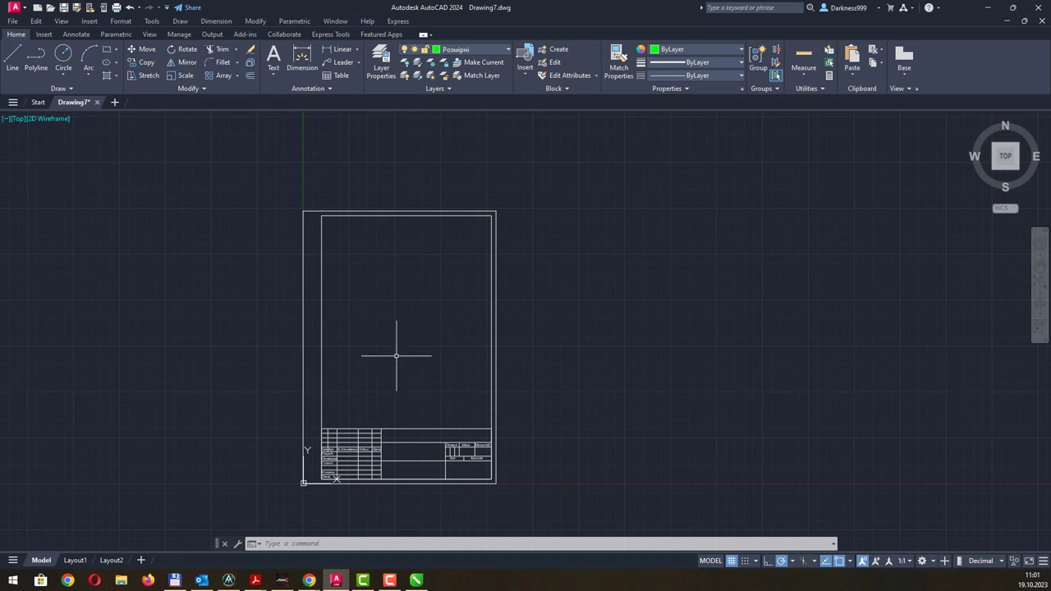
- Window-select all 41 title block objects and begin typing the BLOCK command
{"action": "scroll", "coordinate": [405, 410], "scroll_direction": "up", "scroll_amount": 2}
{"action": "middle_click_drag", "start_coordinate": [405, 402], "coordinate": [376, 353]}
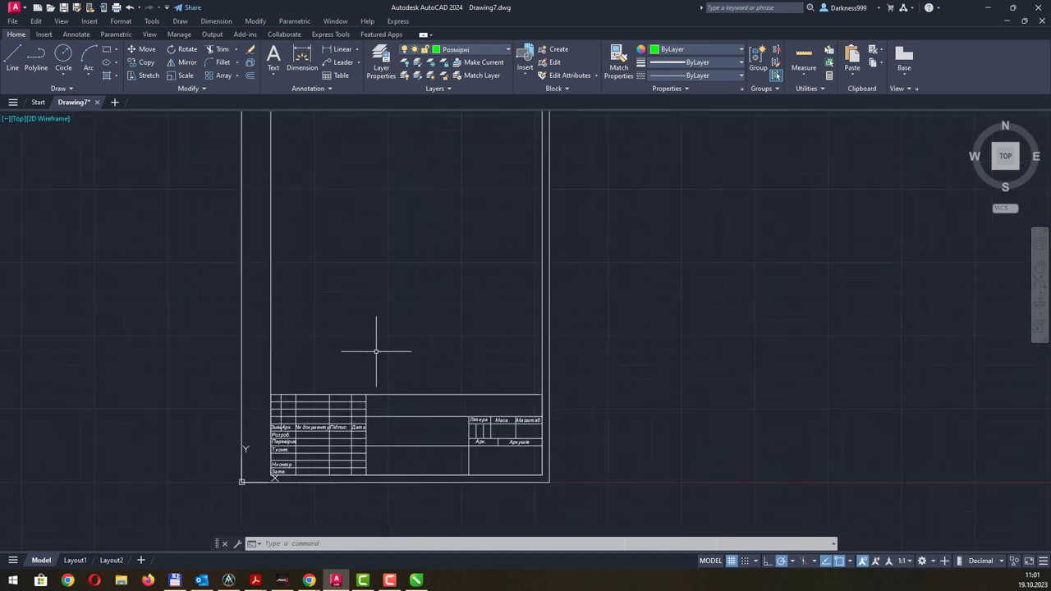
{"action": "left_click", "coordinate": [257, 385]}
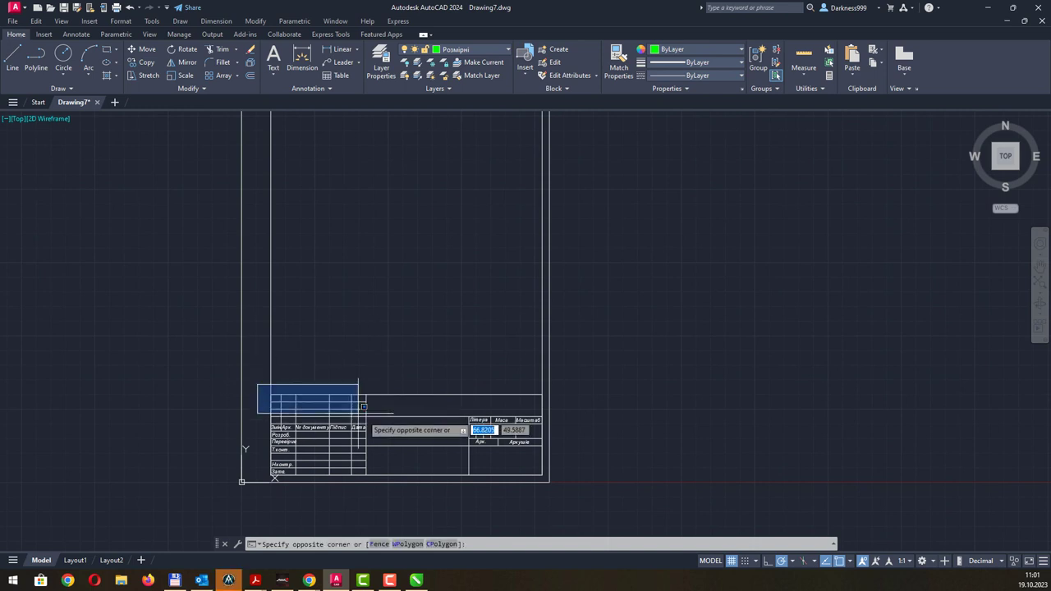
{"action": "left_click", "coordinate": [550, 471]}
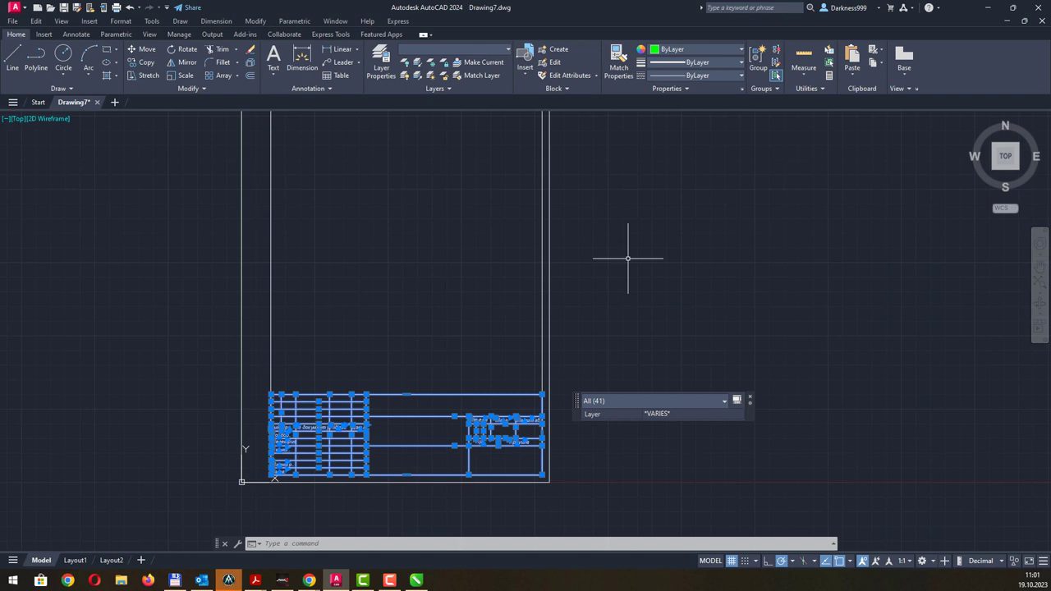
{"action": "type", "text": "идщ"}
{"action": "type", "text": "lo"}
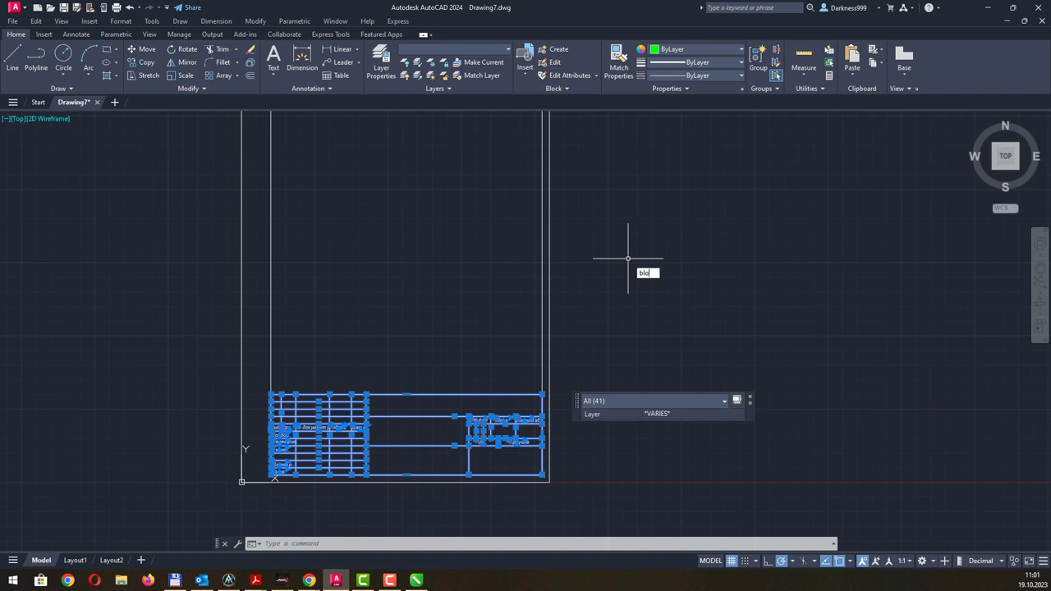
{"action": "type", "text": "ck"}
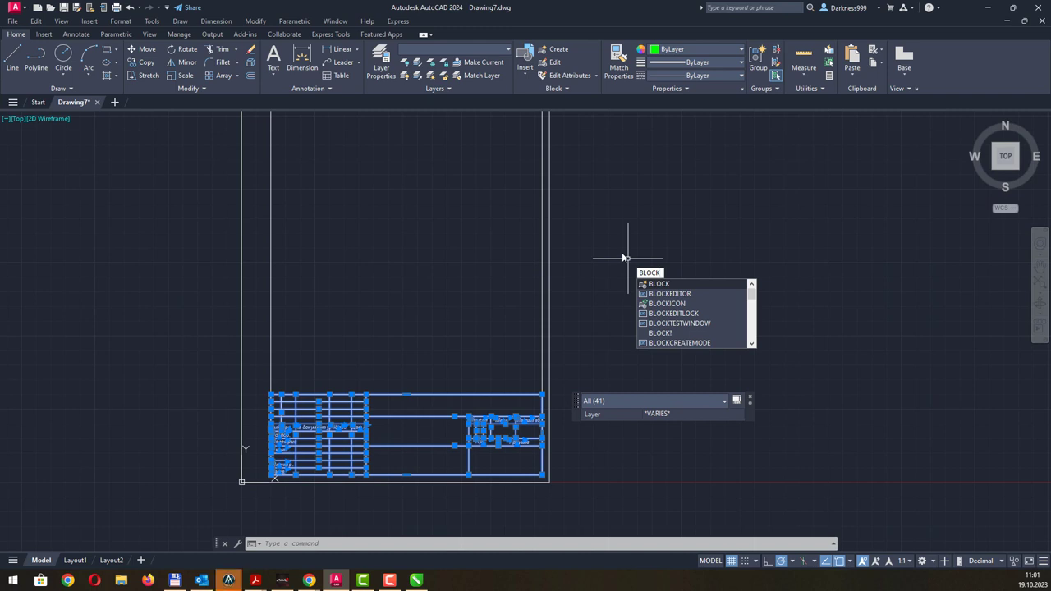
- Open Block Definition for the selected title block and name the block Stamp
{"action": "left_click", "coordinate": [665, 284]}
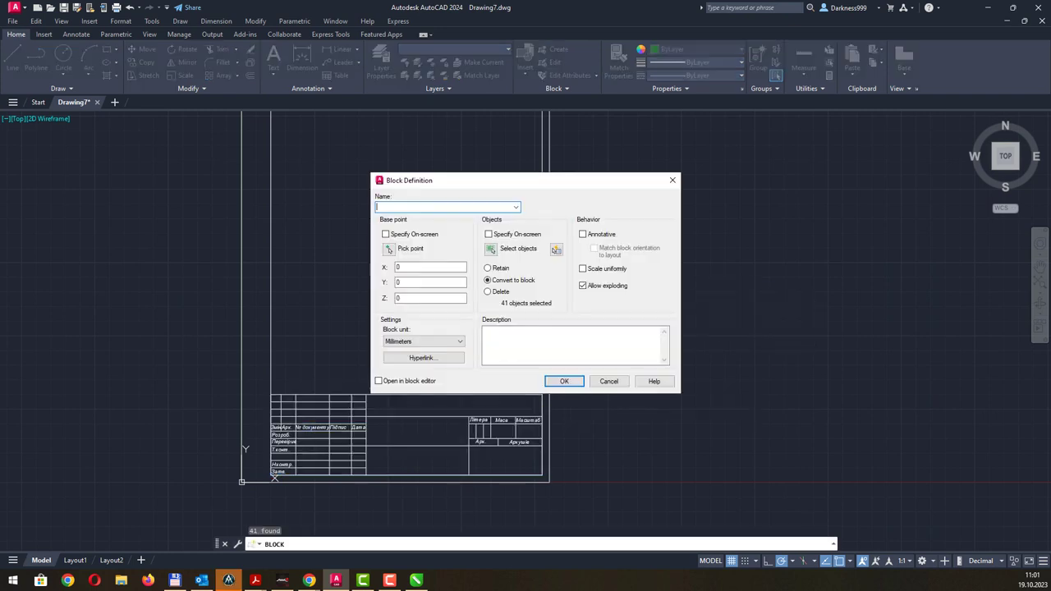
{"action": "left_click_drag", "start_coordinate": [590, 186], "coordinate": [783, 203]}
{"action": "type", "text": "Sta"}
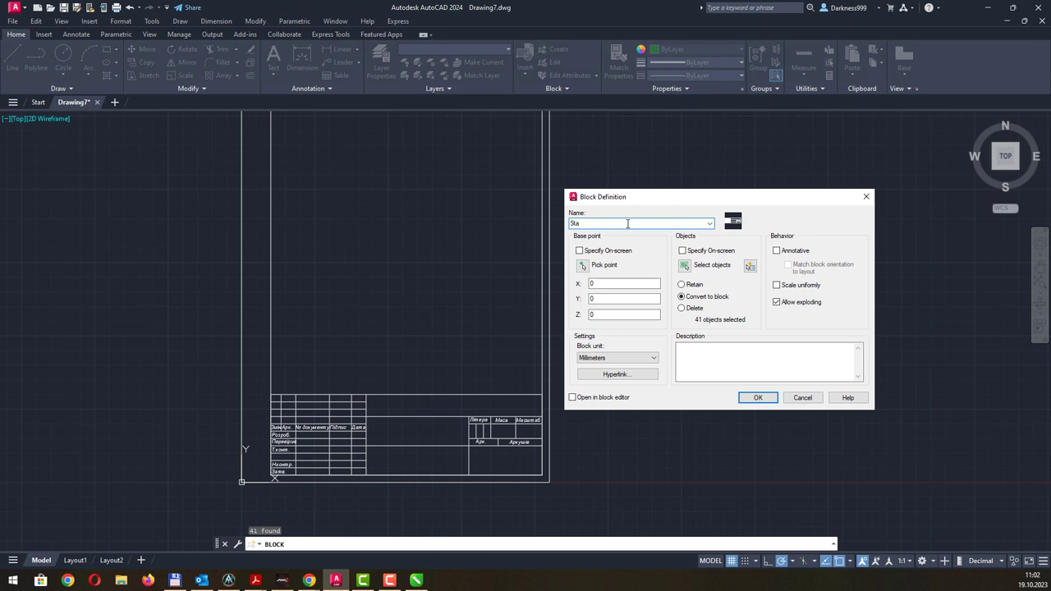
{"action": "type", "text": "mp"}
{"action": "left_click_drag", "start_coordinate": [641, 202], "coordinate": [576, 180]}
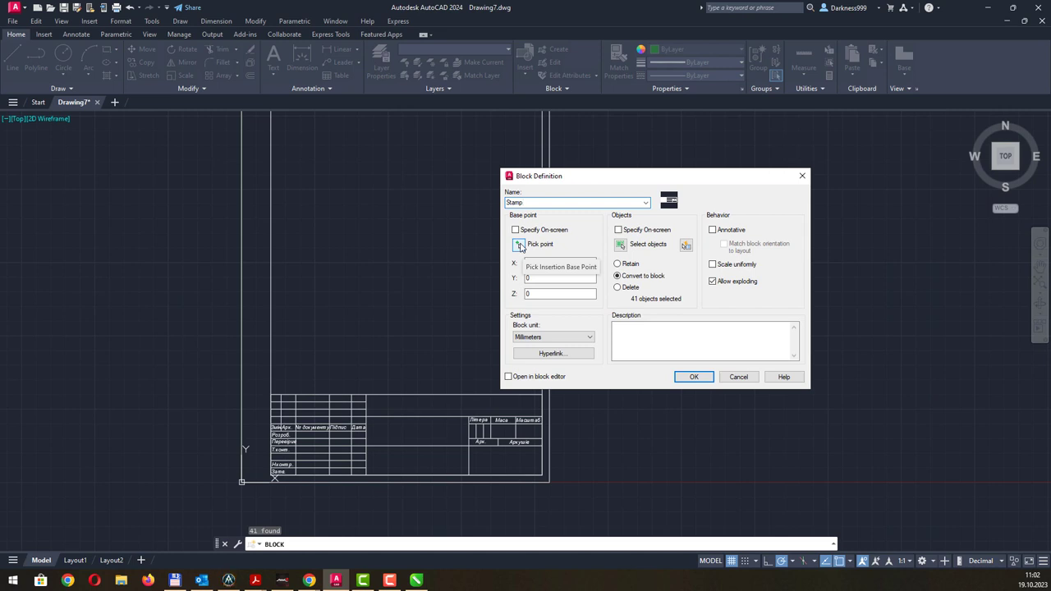
- Pick the title block's lower-right corner (about 205, 5) as the base point
{"action": "left_click", "coordinate": [519, 245]}
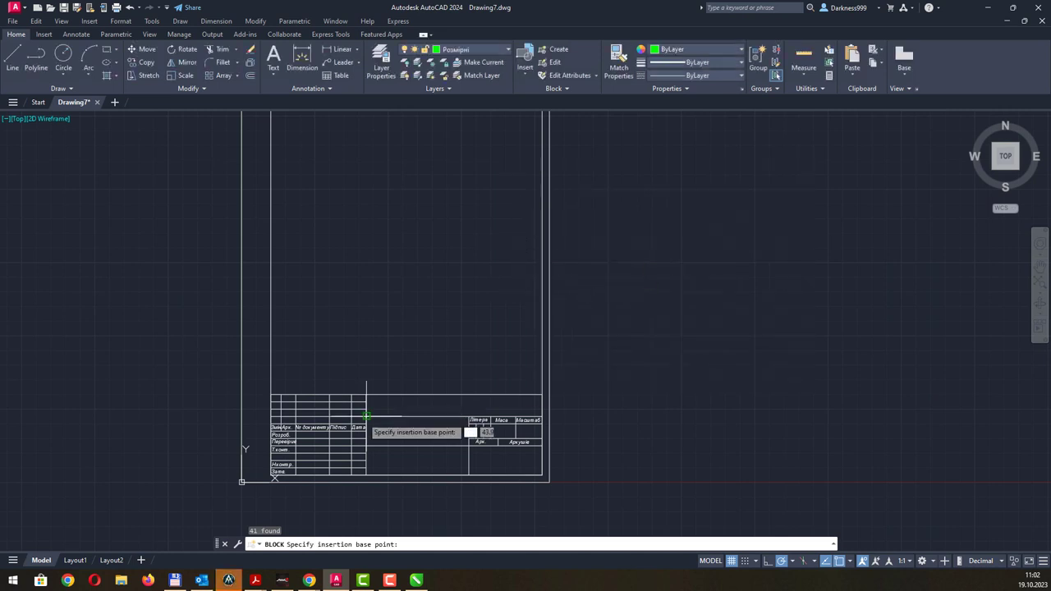
{"action": "scroll", "coordinate": [285, 479], "scroll_direction": "up", "scroll_amount": 1}
{"action": "scroll", "coordinate": [285, 480], "scroll_direction": "up", "scroll_amount": 1}
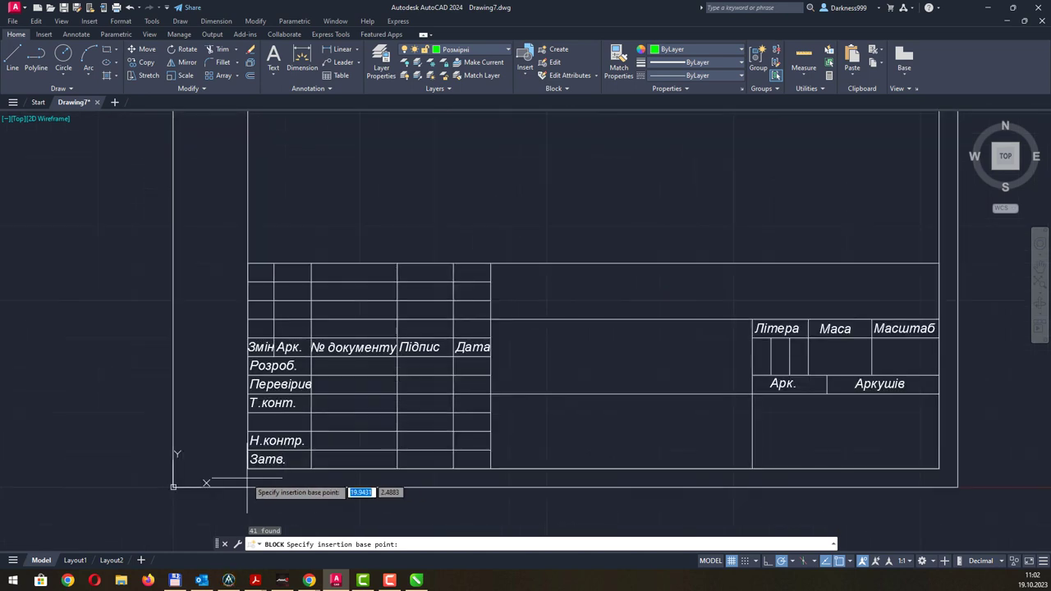
{"action": "scroll", "coordinate": [601, 349], "scroll_direction": "down", "scroll_amount": 1}
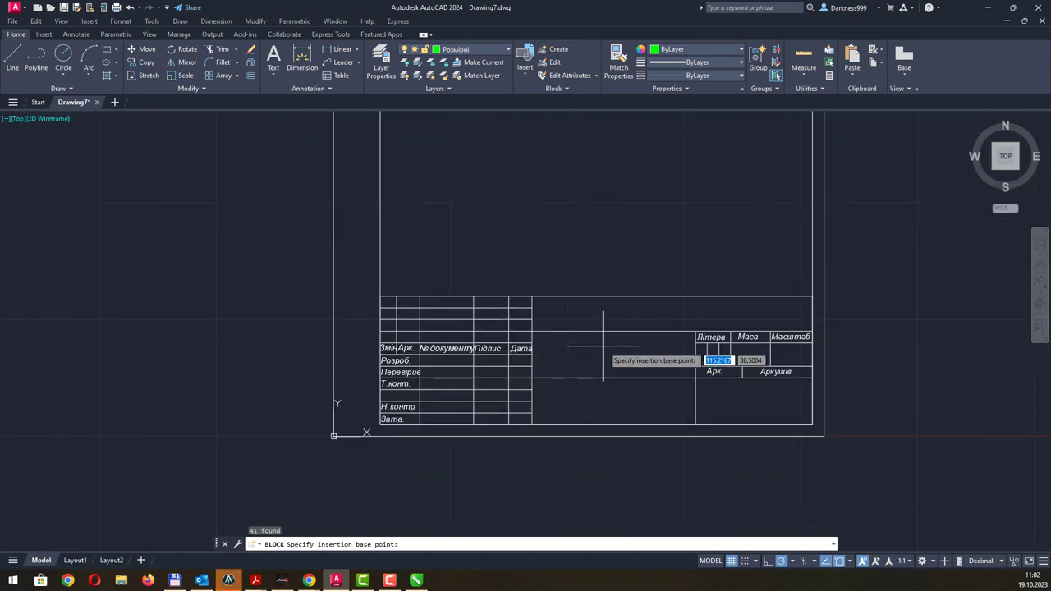
{"action": "middle_click_drag", "start_coordinate": [602, 346], "coordinate": [400, 364]}
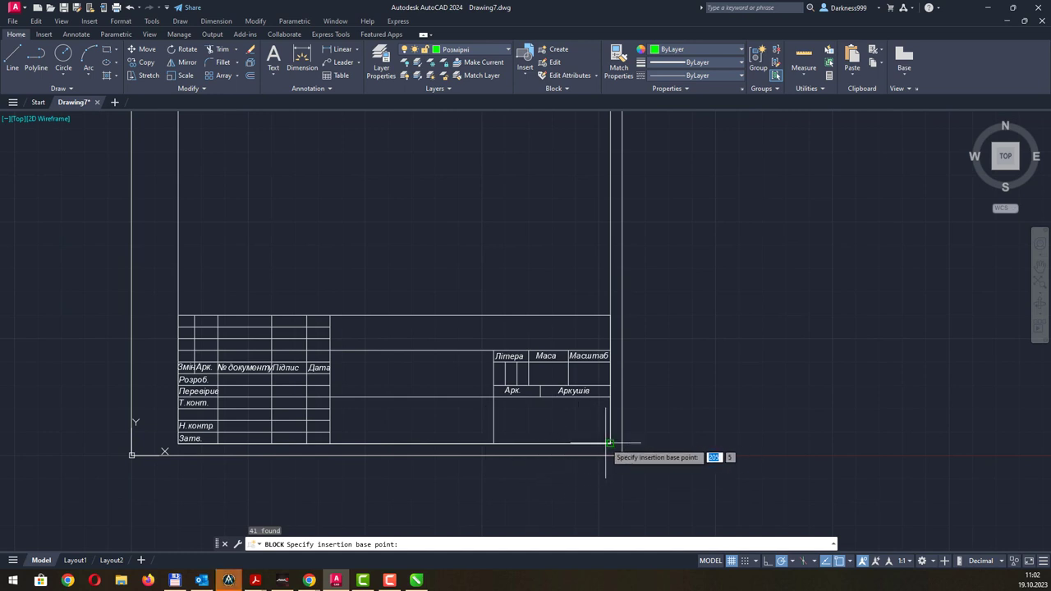
{"action": "left_click", "coordinate": [610, 444]}
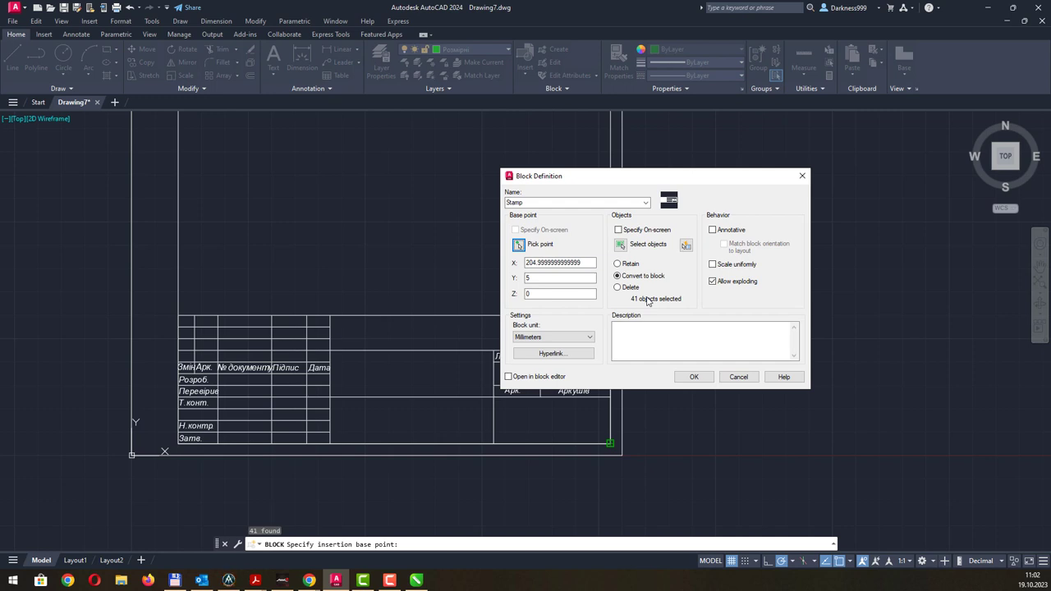
- Keep block units as Millimeters and create the Stamp block
{"action": "left_click", "coordinate": [591, 337]}
{"action": "left_click", "coordinate": [591, 336]}
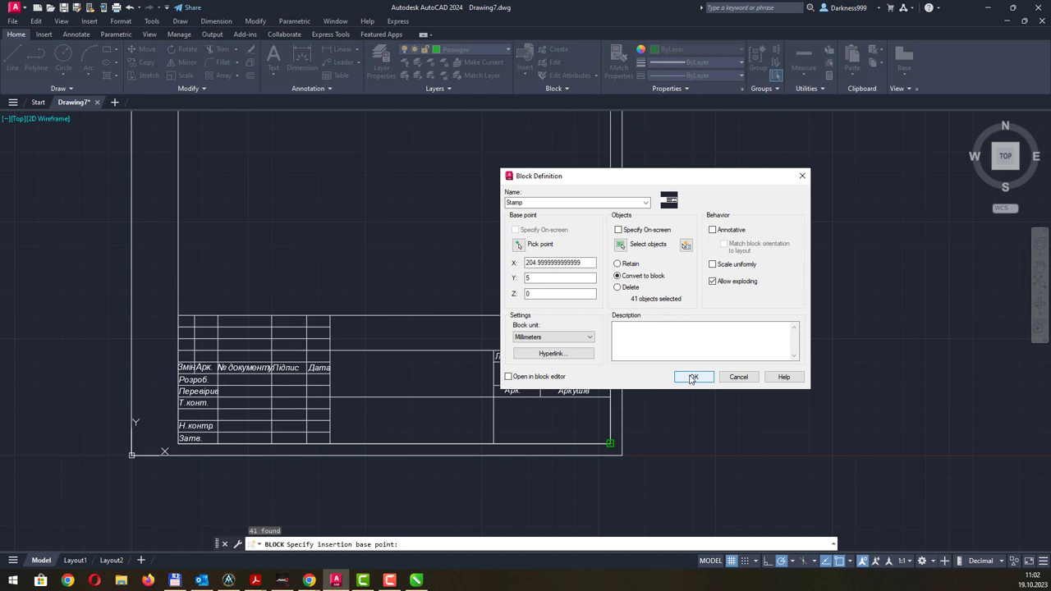
{"action": "left_click", "coordinate": [692, 377]}
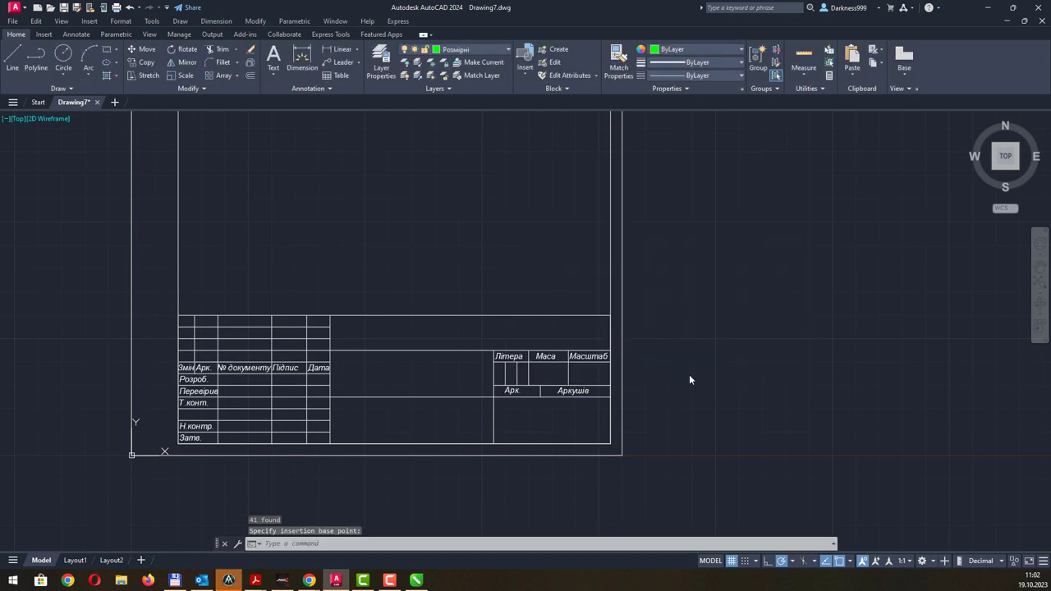
{"action": "scroll", "coordinate": [513, 316], "scroll_direction": "down", "scroll_amount": 2}
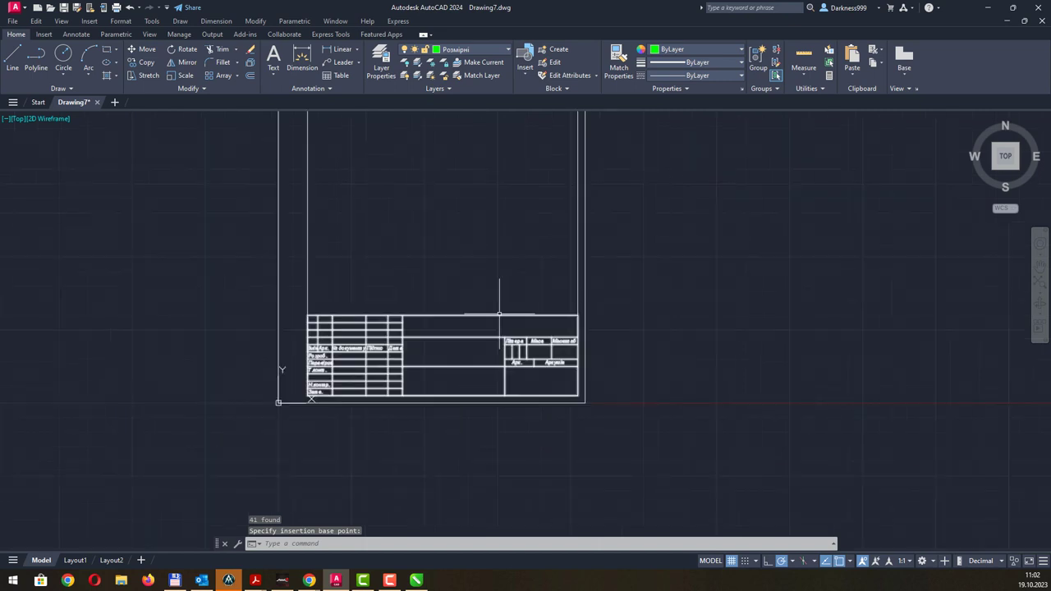
{"action": "left_click", "coordinate": [449, 315]}
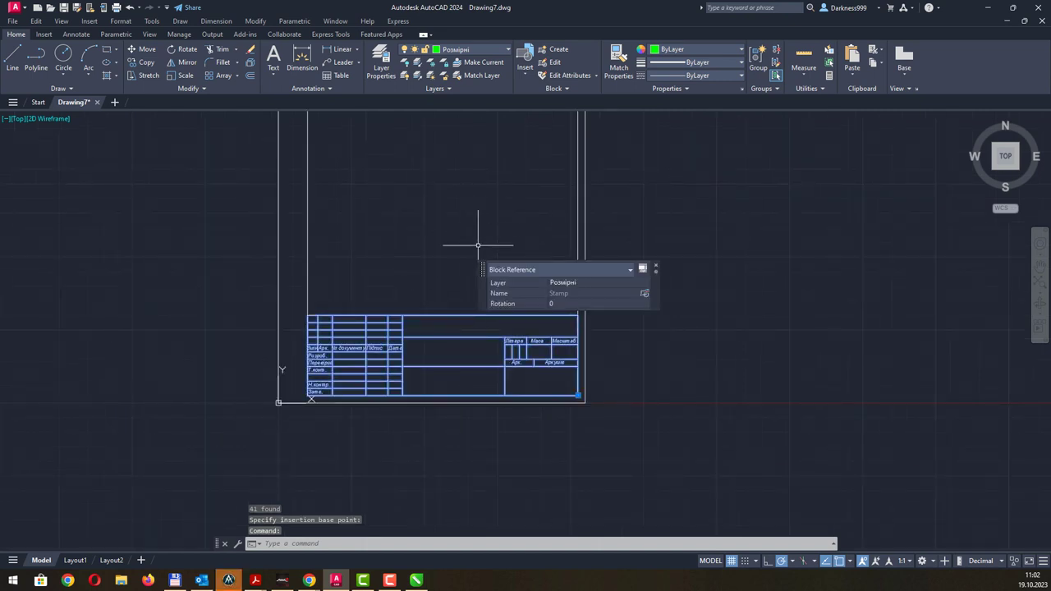
{"action": "key", "text": "Escape"}
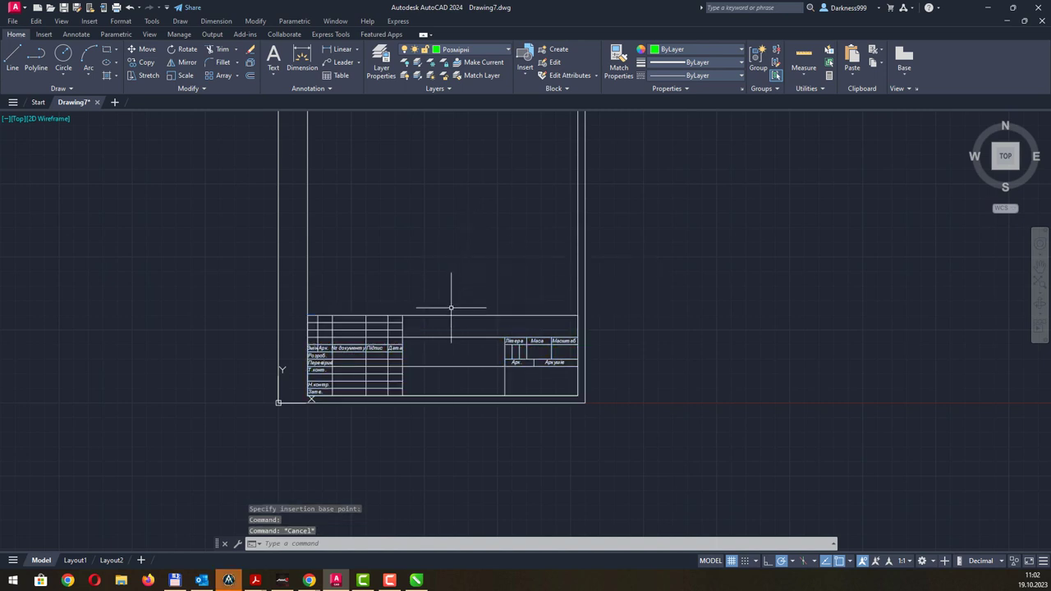
{"action": "left_click", "coordinate": [447, 315]}
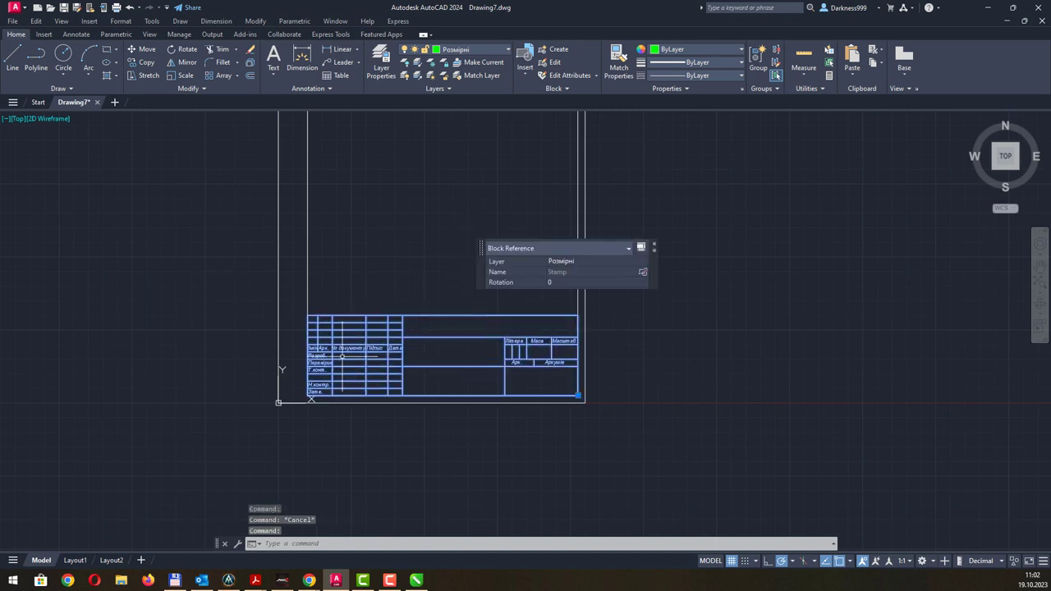
{"action": "double_click", "coordinate": [345, 353]}
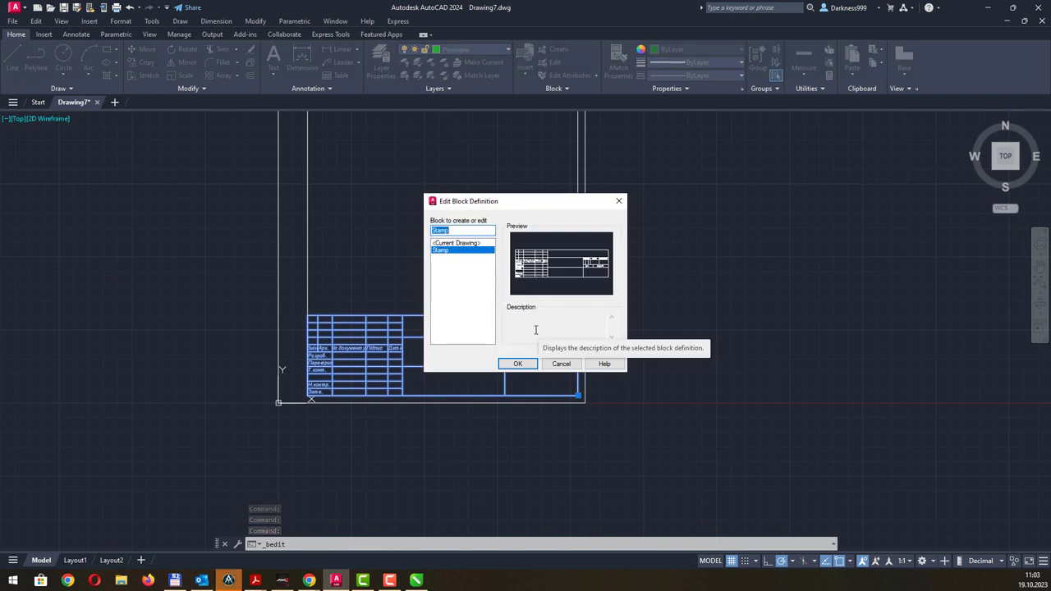
{"action": "left_click", "coordinate": [561, 364]}
{"action": "scroll", "coordinate": [480, 299], "scroll_direction": "down", "scroll_amount": 2}
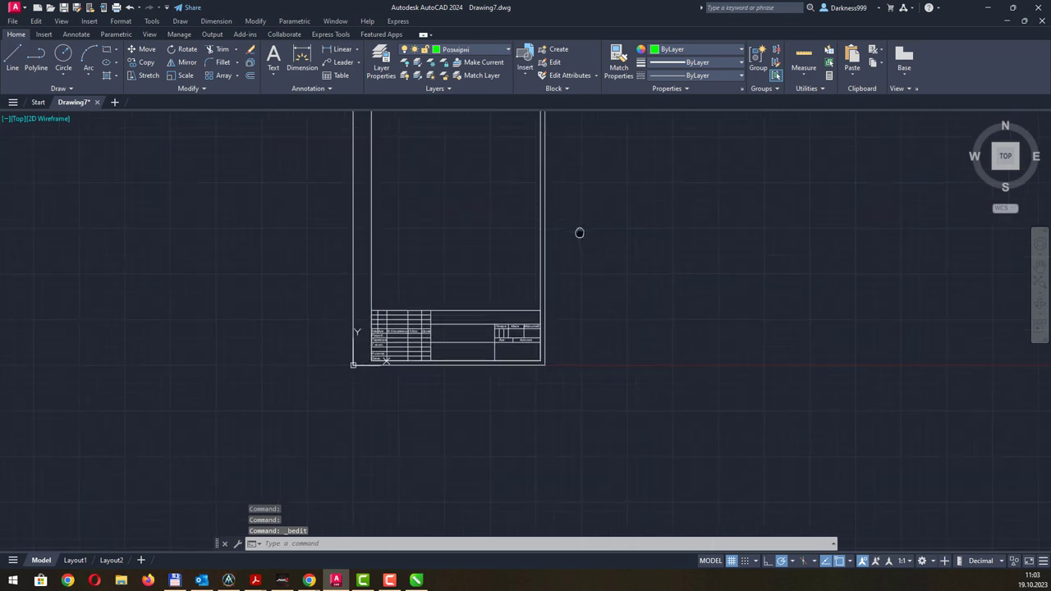
{"action": "middle_click_drag", "start_coordinate": [579, 232], "coordinate": [431, 326]}
{"action": "mouse_move", "coordinate": [460, 278]}
{"action": "middle_mouse_down"}
{"action": "mouse_move", "coordinate": [474, 307]}
{"action": "mouse_move", "coordinate": [507, 293]}
{"action": "middle_mouse_up"}
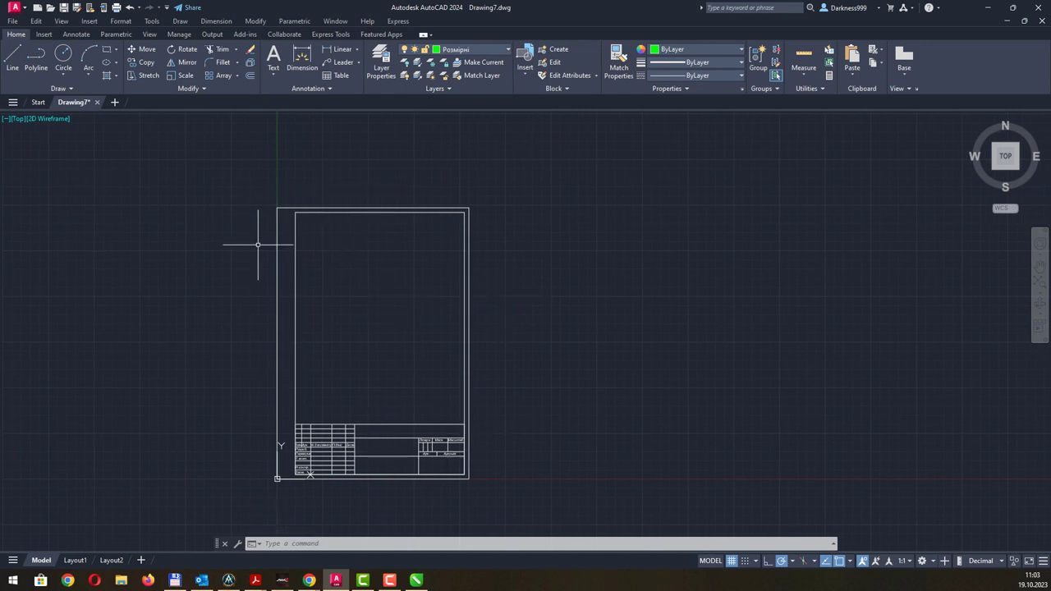
- Save the drawing as the AutoCAD template ШаблонА4.dwt with default template options
{"action": "left_click", "coordinate": [12, 21]}
{"action": "left_click", "coordinate": [53, 153]}
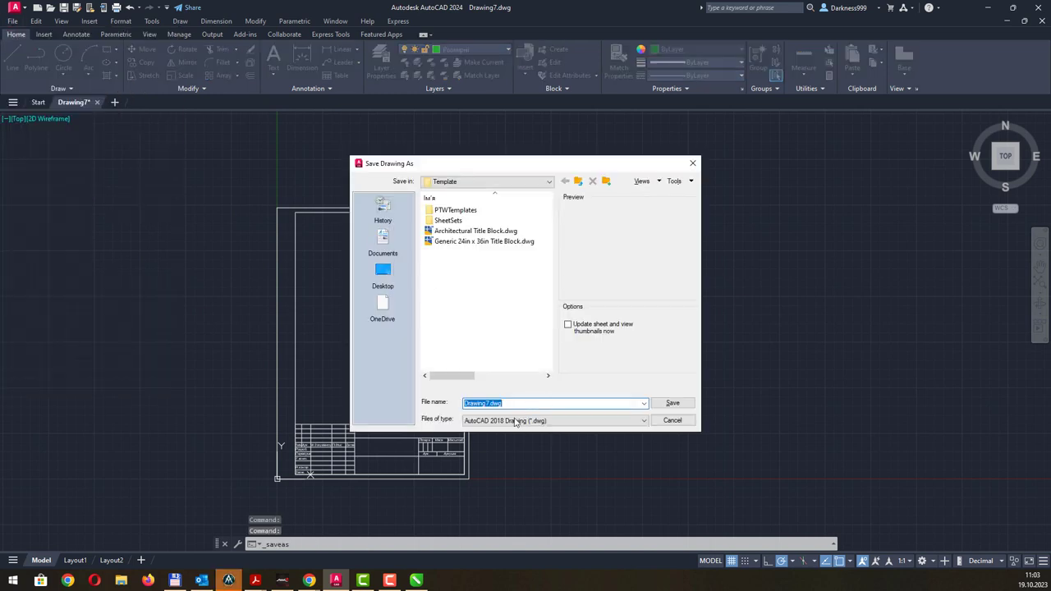
{"action": "left_click", "coordinate": [515, 422]}
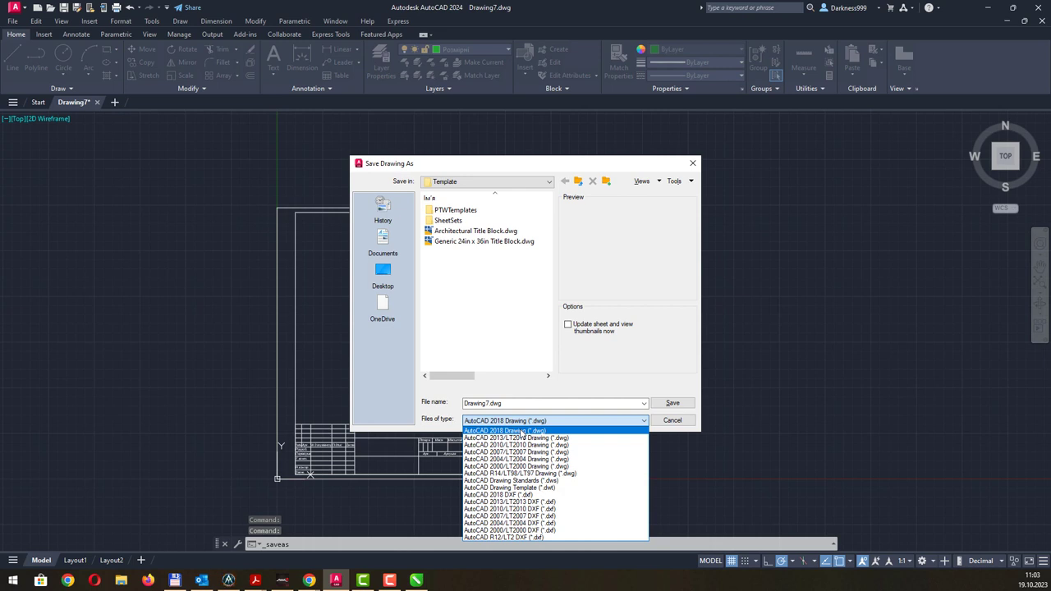
{"action": "left_click", "coordinate": [559, 488]}
{"action": "key", "text": "BackSpace"}
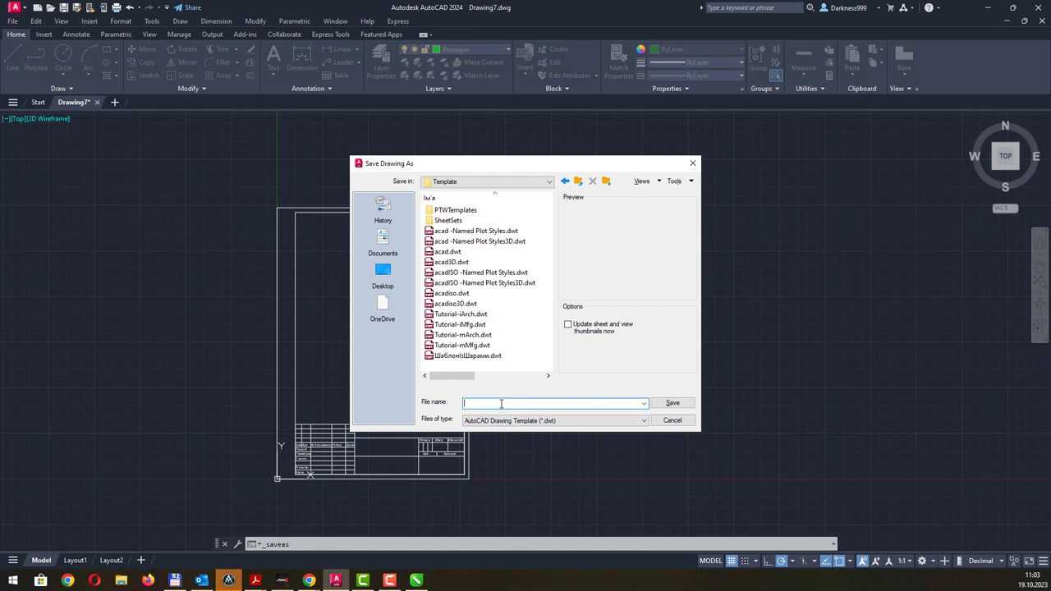
{"action": "type", "text": "Шабло"}
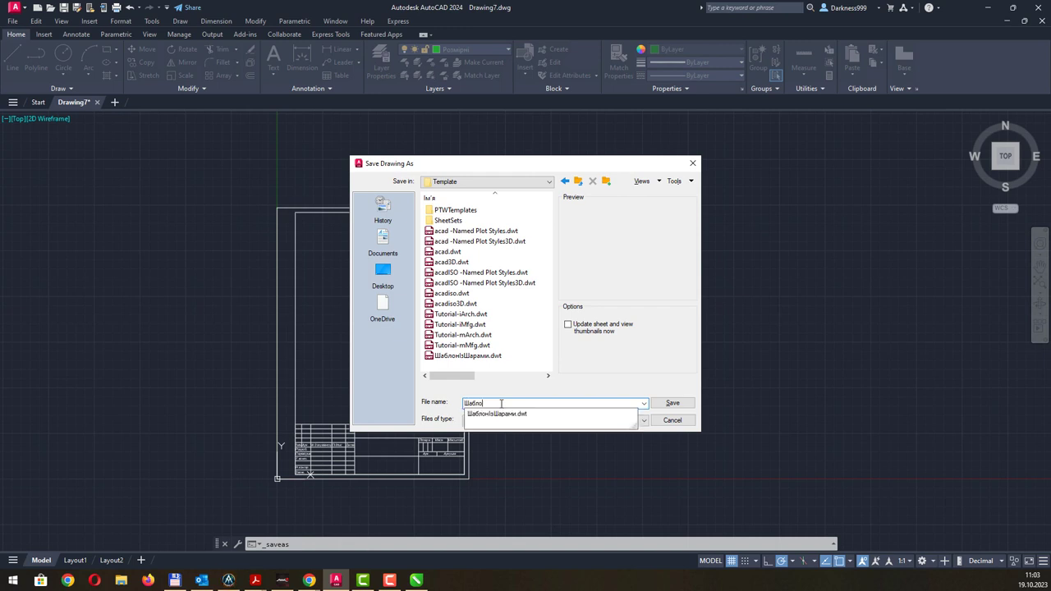
{"action": "type", "text": "нА4"}
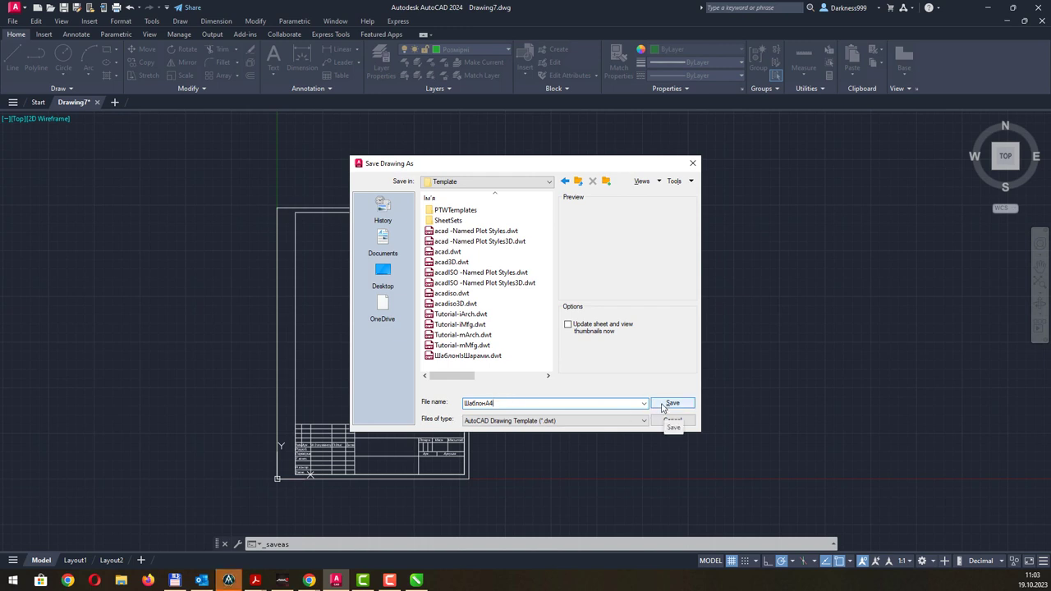
{"action": "left_click", "coordinate": [672, 403]}
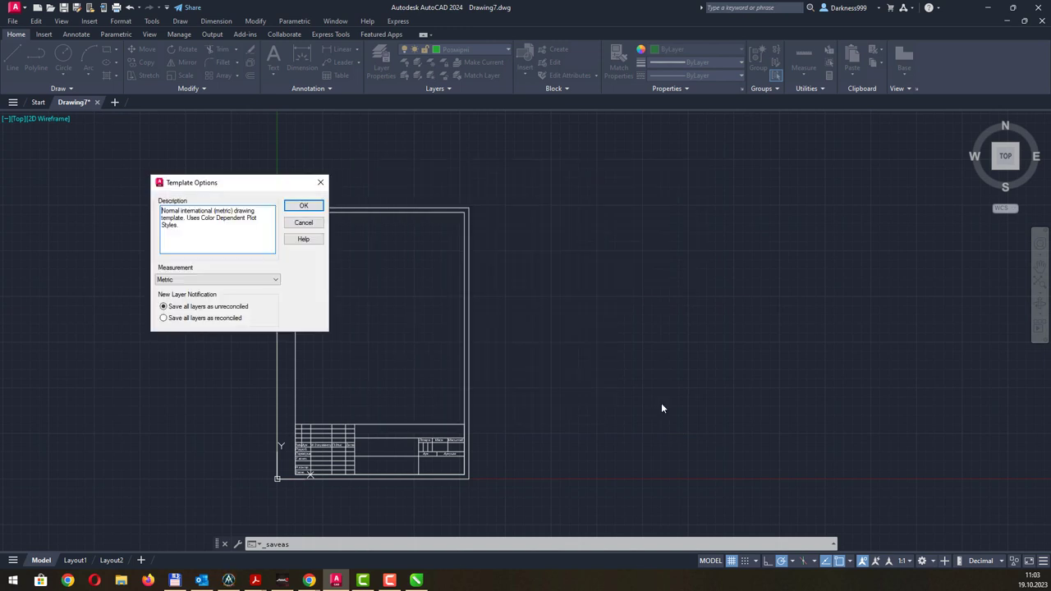
{"action": "left_click", "coordinate": [303, 206]}
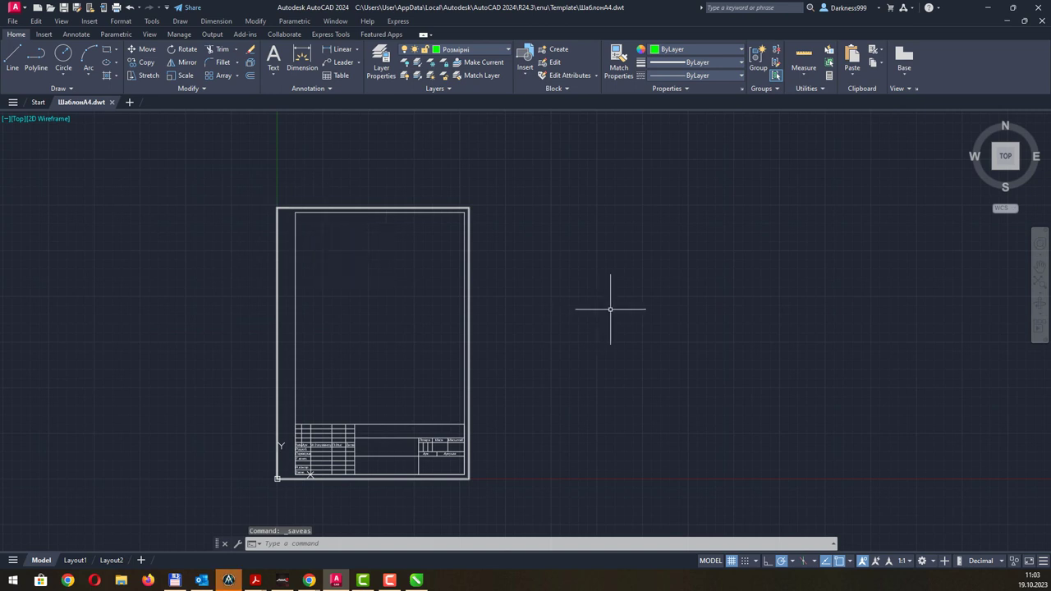
{"action": "middle_click_drag", "start_coordinate": [610, 305], "coordinate": [545, 300]}
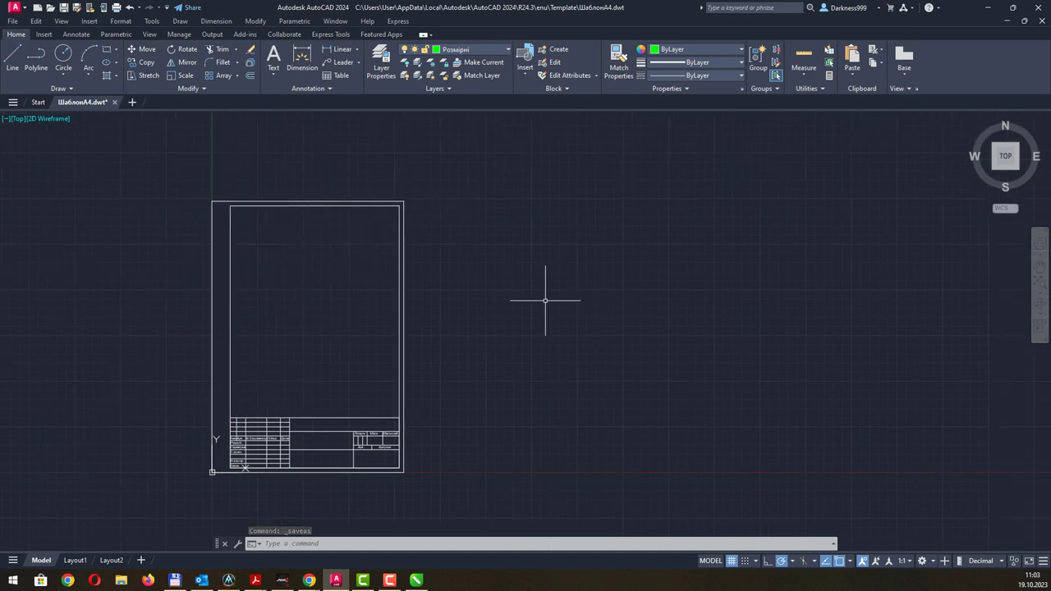
{"action": "left_click", "coordinate": [416, 580]}
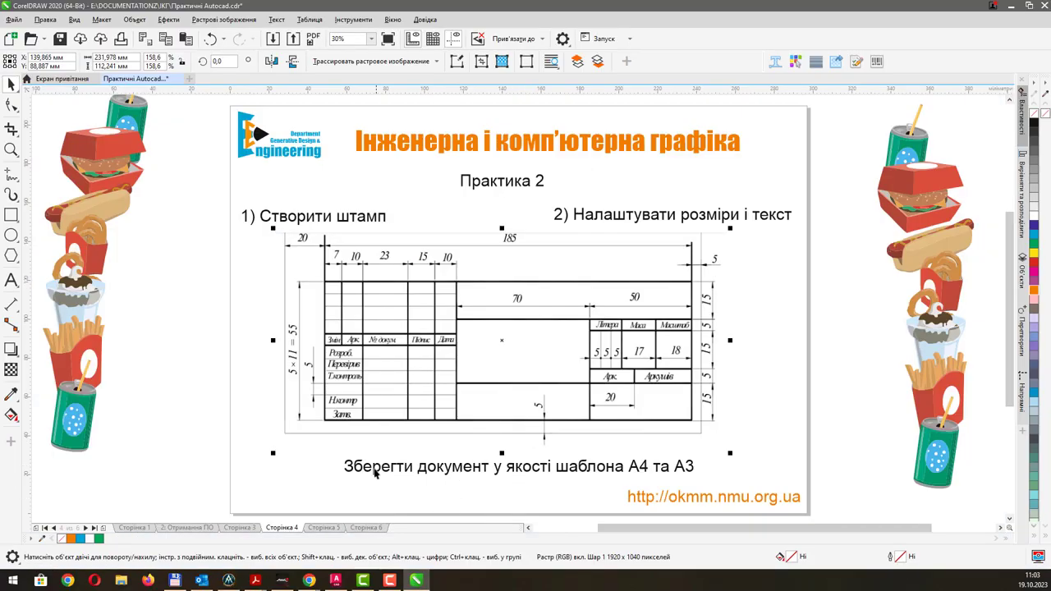
{"action": "left_click", "coordinate": [492, 485]}
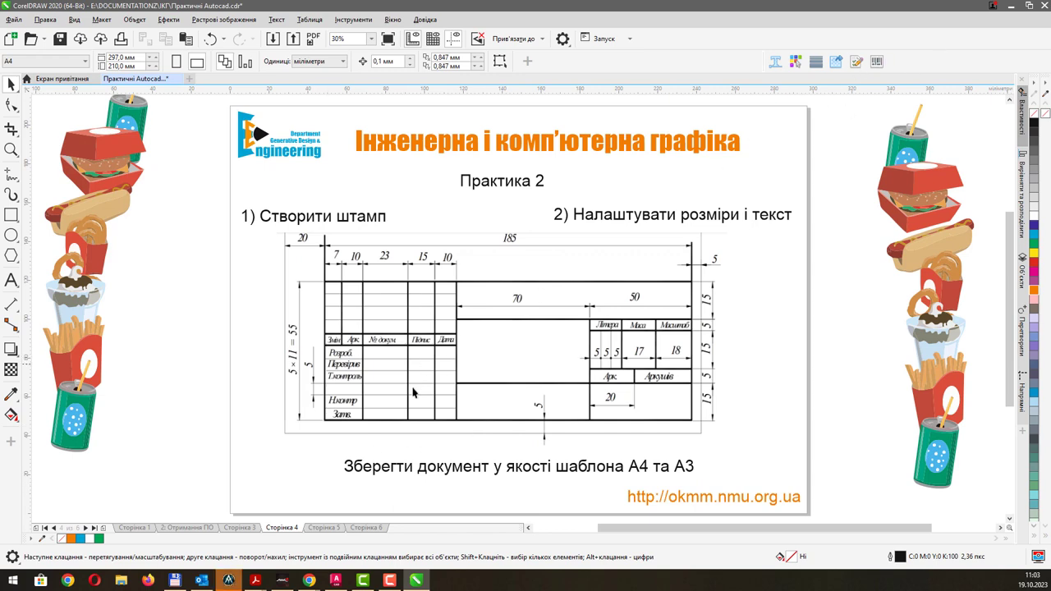
{"action": "key", "text": "alt+Tab"}
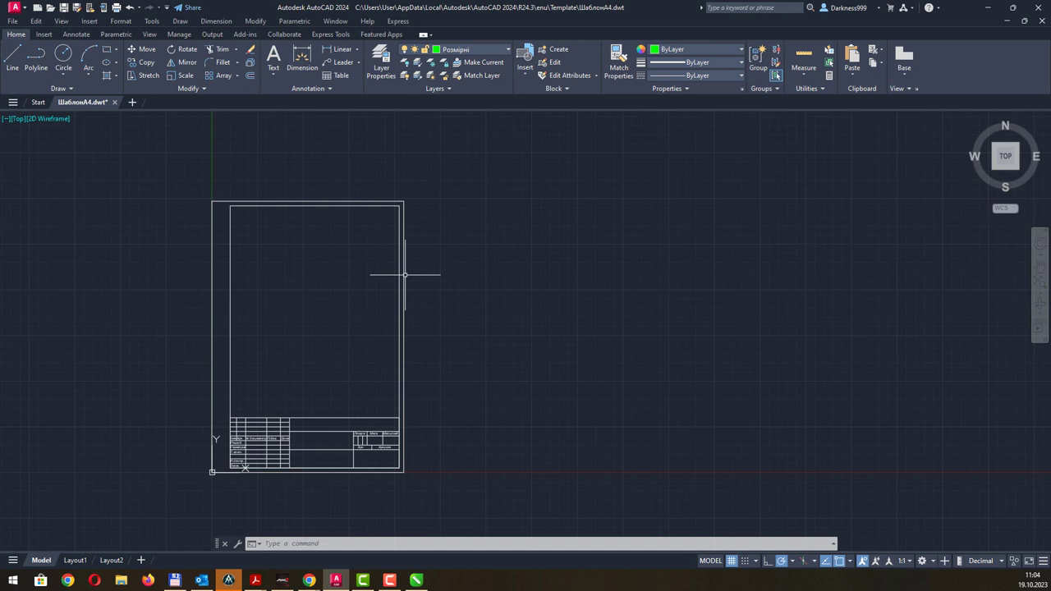
- Try ISO A3 297 × 420 paper for the Model page setup, then cancel, keeping 210 × 297
{"action": "left_click", "coordinate": [12, 560]}
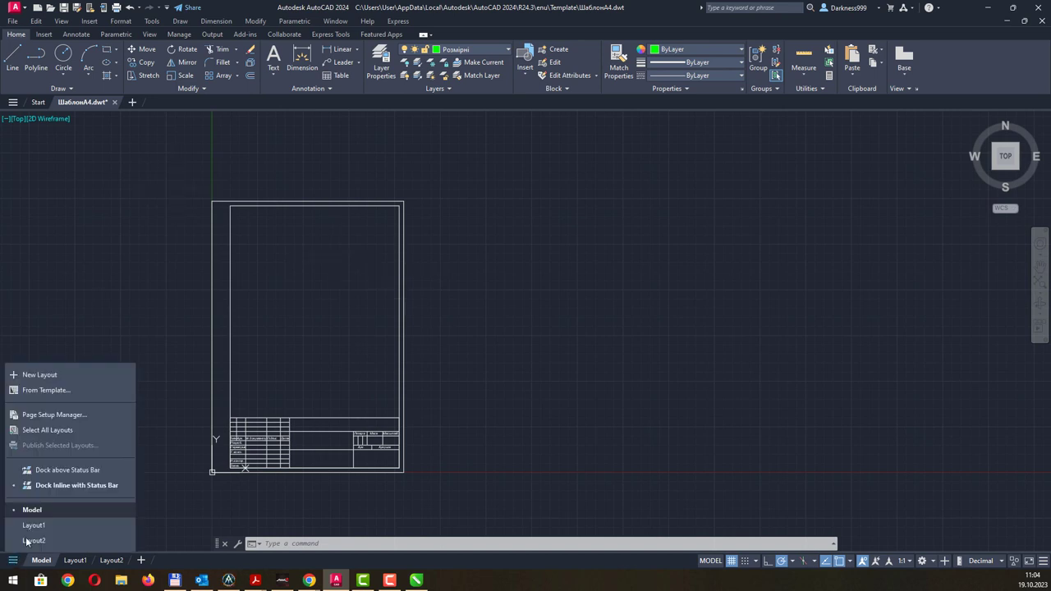
{"action": "left_click", "coordinate": [62, 415]}
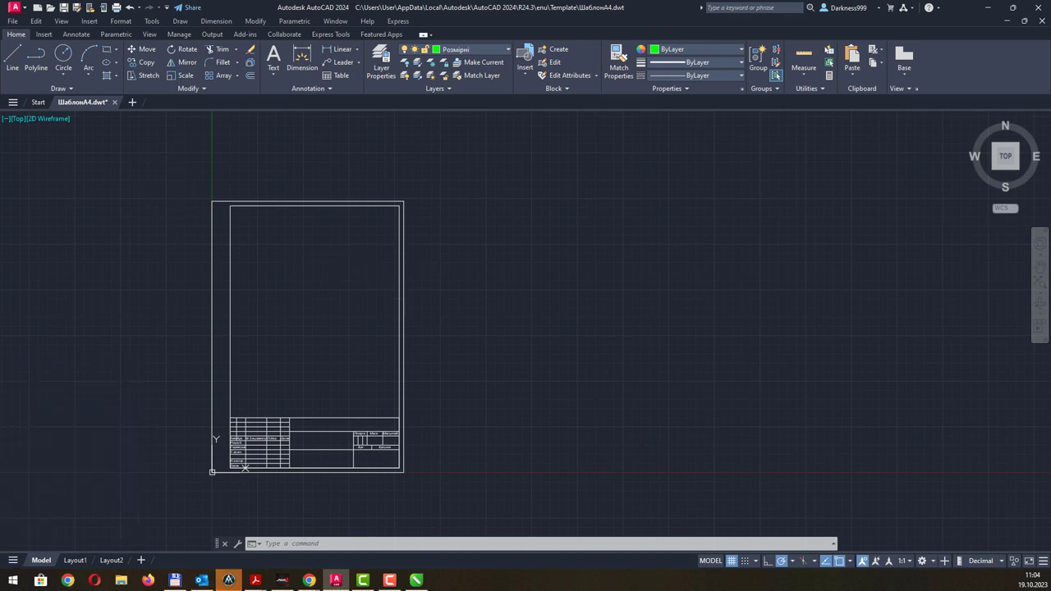
{"action": "left_click", "coordinate": [962, 266]}
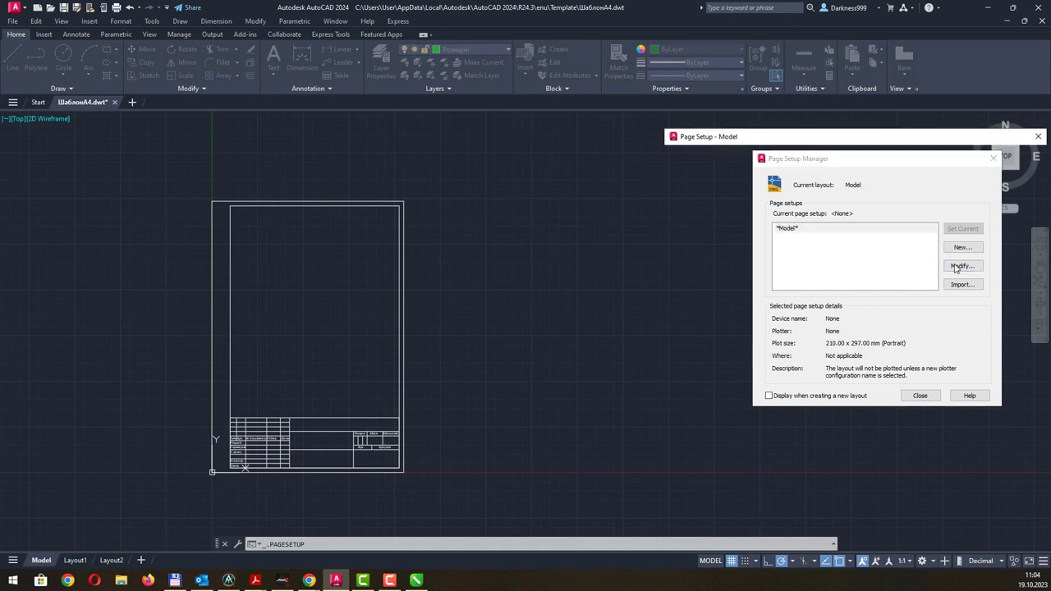
{"action": "left_click", "coordinate": [722, 298]}
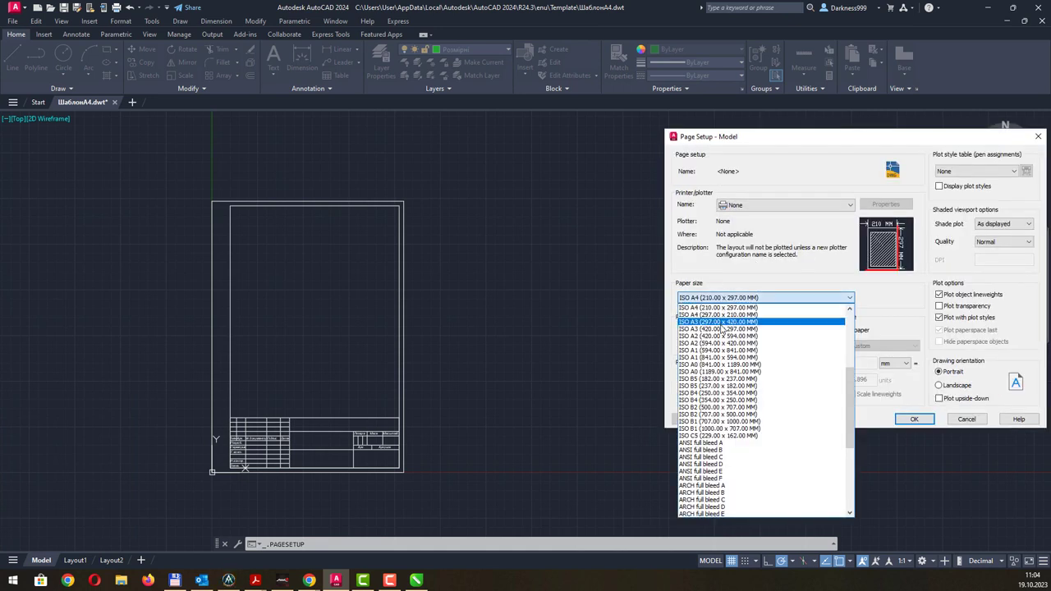
{"action": "left_click", "coordinate": [720, 323]}
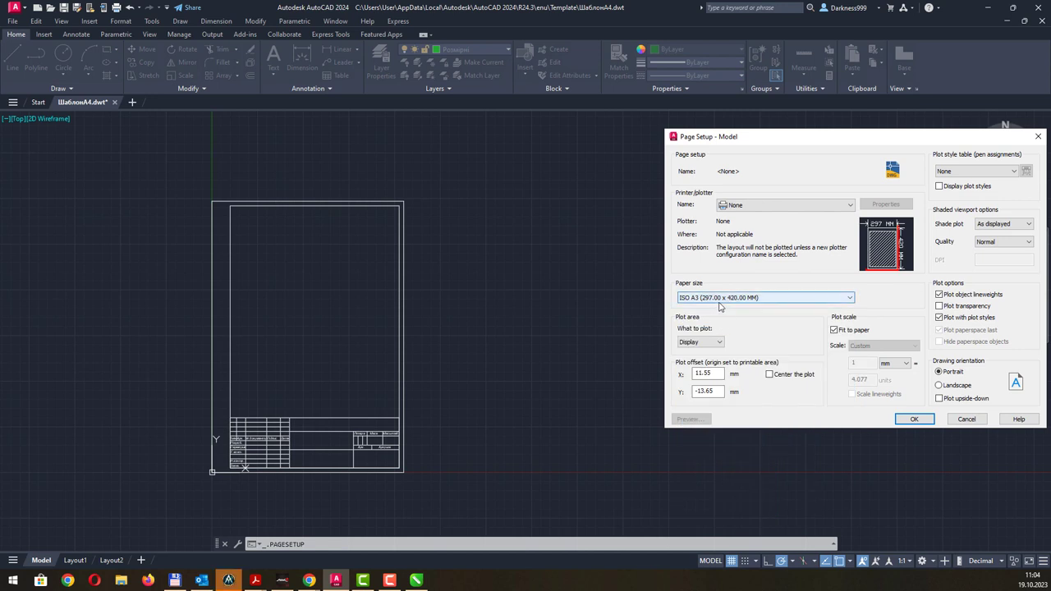
{"action": "key", "text": "Return"}
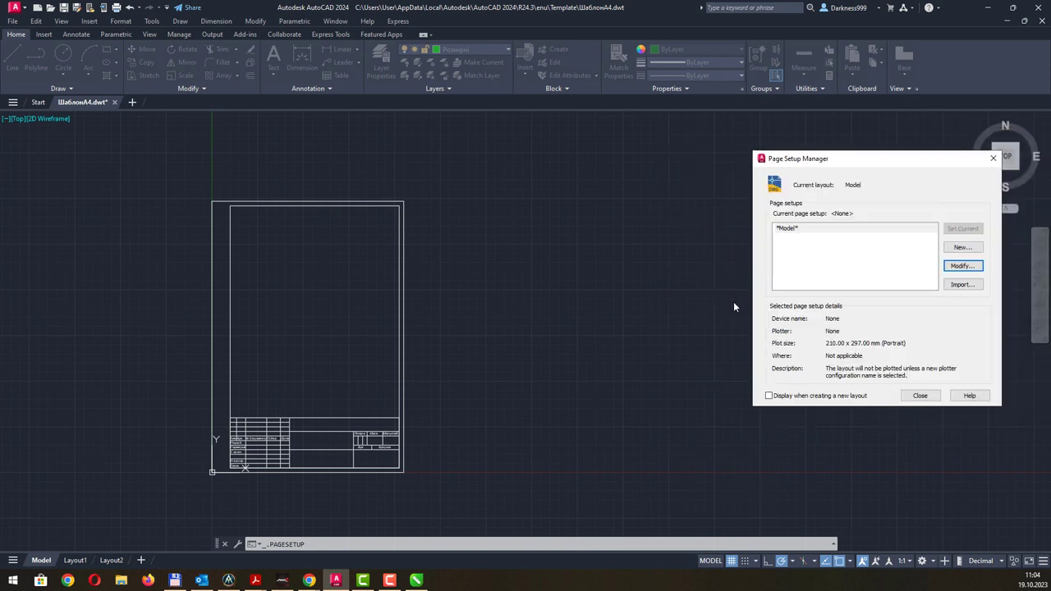
{"action": "key", "text": "Return"}
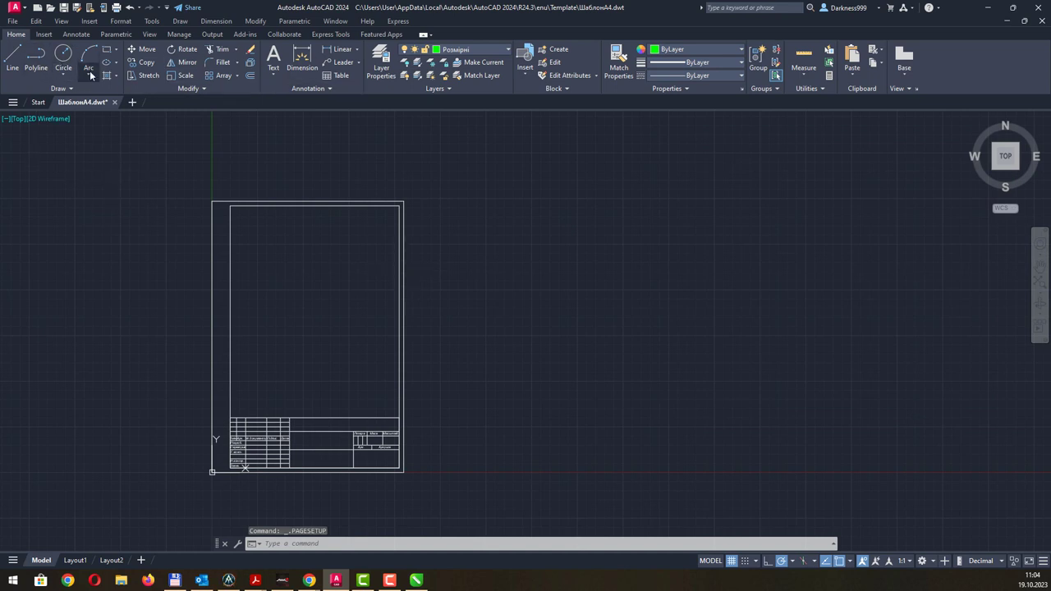
- Make Основні the current layer
{"action": "left_click", "coordinate": [468, 50]}
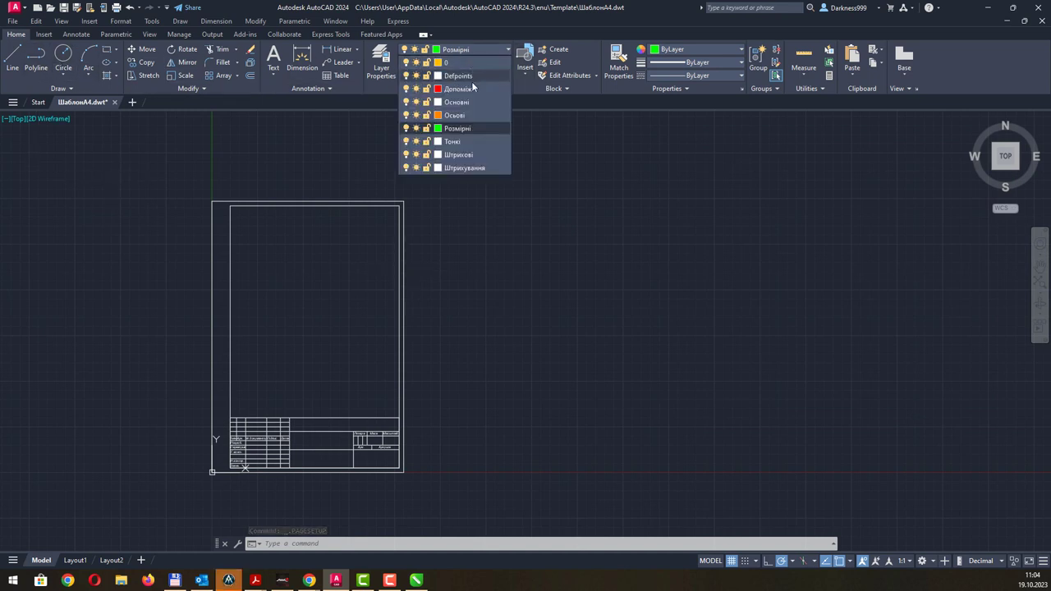
{"action": "left_click", "coordinate": [469, 102]}
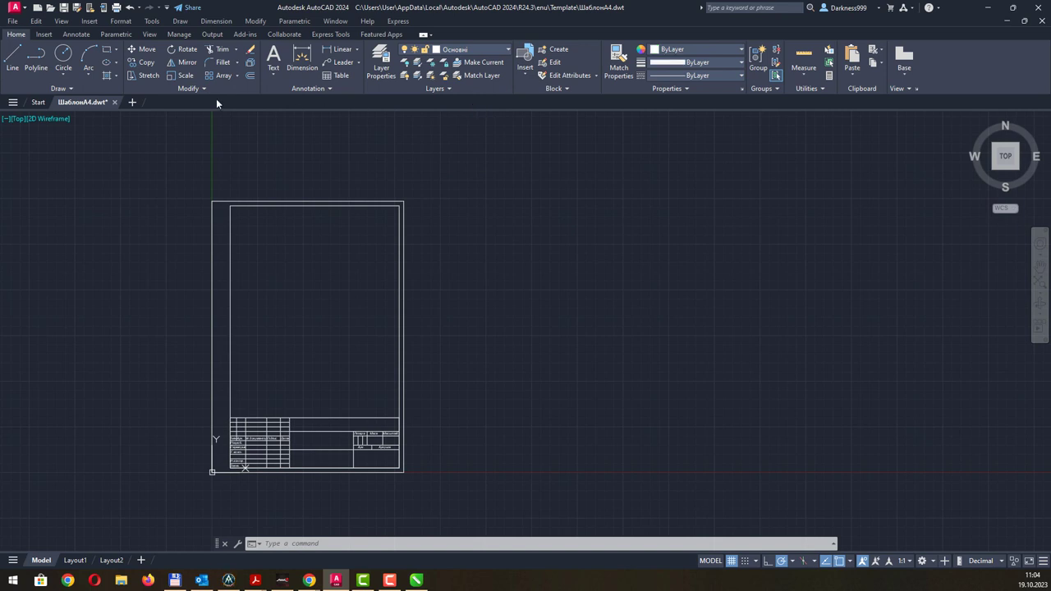
{"action": "left_click", "coordinate": [106, 50]}
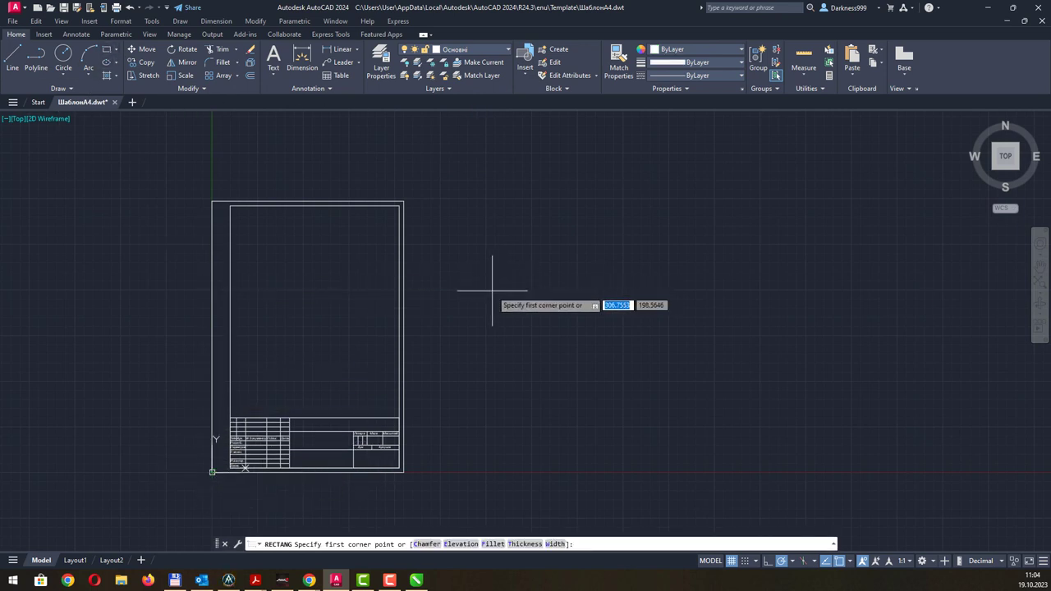
- Draw a 297 × 420 portrait rectangle starting at 0,0
{"action": "type", "text": "0,0"}
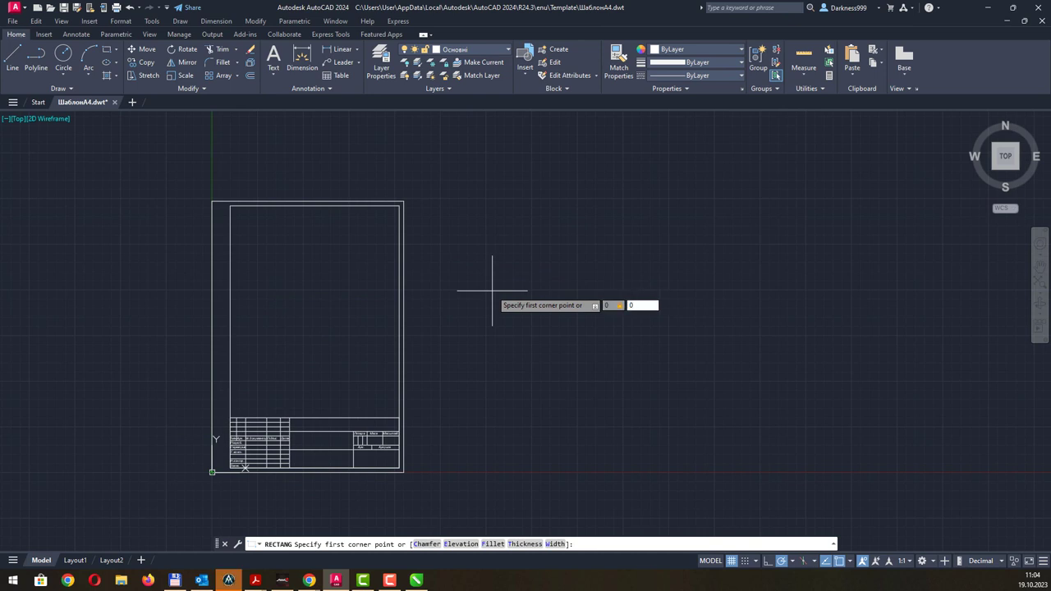
{"action": "key", "text": "Return"}
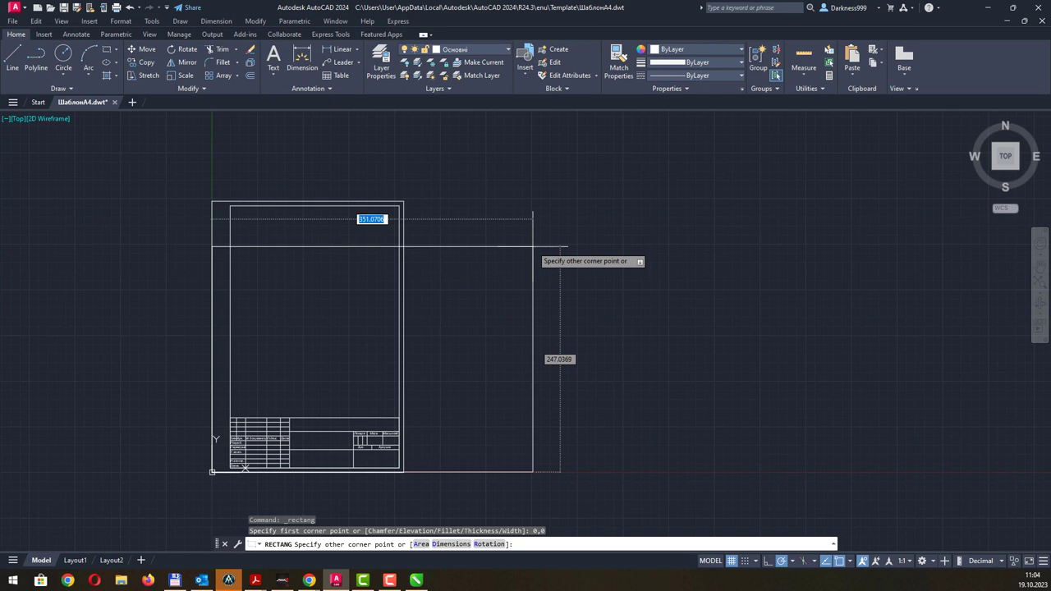
{"action": "type", "text": "297"}
{"action": "key", "text": "Tab"}
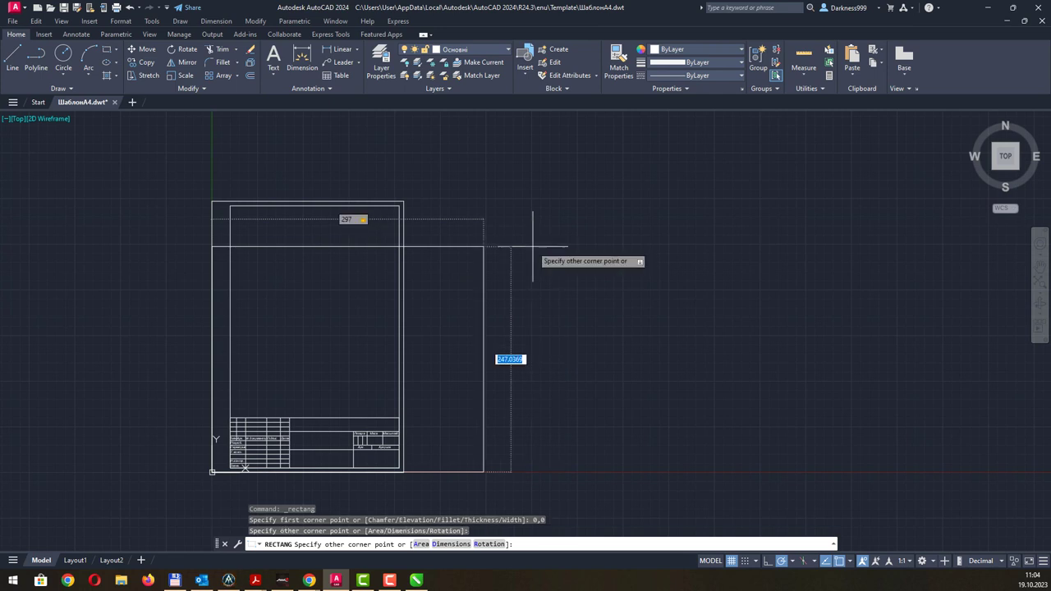
{"action": "type", "text": "420"}
{"action": "key", "text": "Return"}
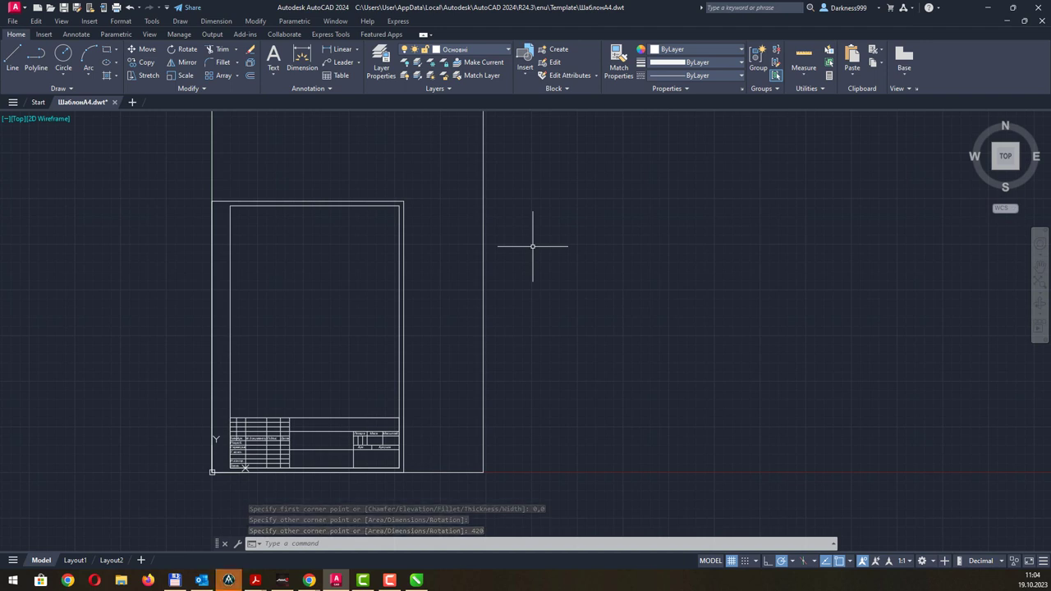
{"action": "middle_click_drag", "start_coordinate": [537, 231], "coordinate": [520, 277]}
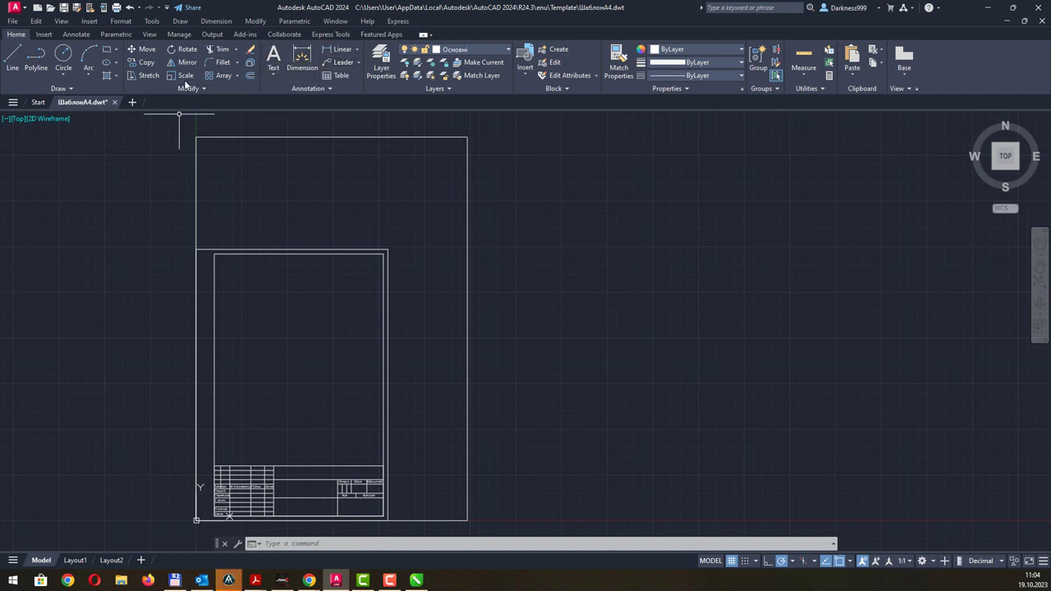
- Draw a 420 × 297 landscape rectangle from the origin
{"action": "left_click", "coordinate": [107, 49]}
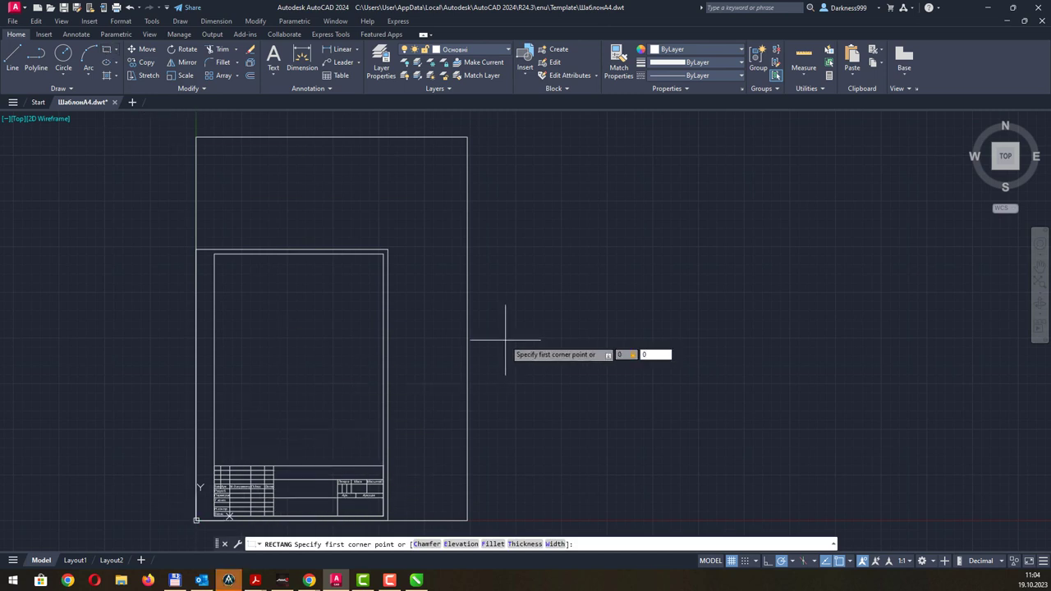
{"action": "key", "text": "Return"}
{"action": "type", "text": "0"}
{"action": "key", "text": "Tab"}
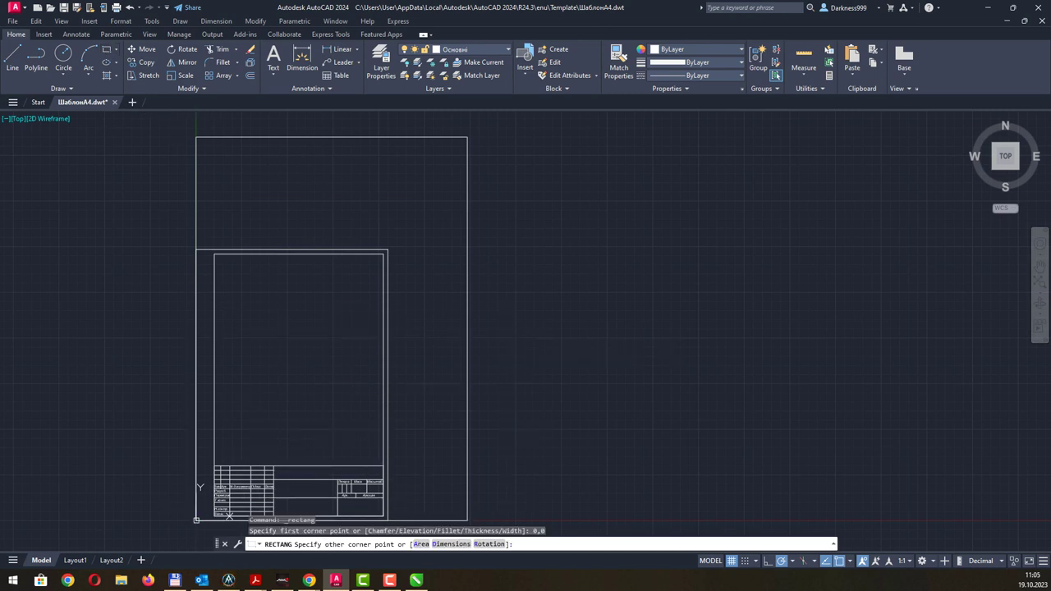
{"action": "type", "text": "297"}
{"action": "key", "text": "Return"}
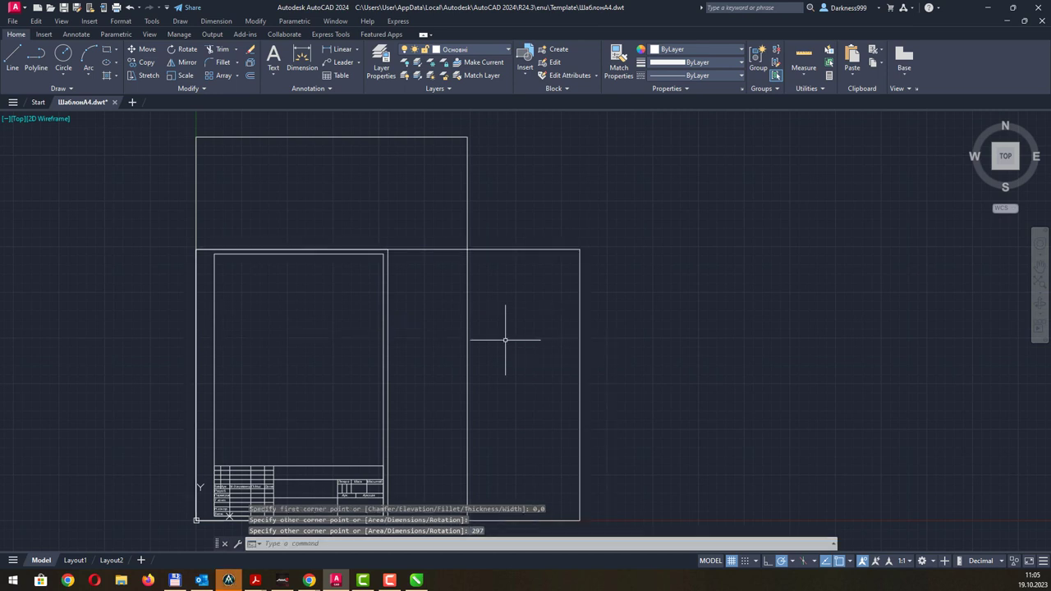
{"action": "mouse_move", "coordinate": [520, 324]}
{"action": "middle_mouse_down"}
{"action": "mouse_move", "coordinate": [415, 295]}
{"action": "mouse_move", "coordinate": [481, 293]}
{"action": "middle_mouse_up"}
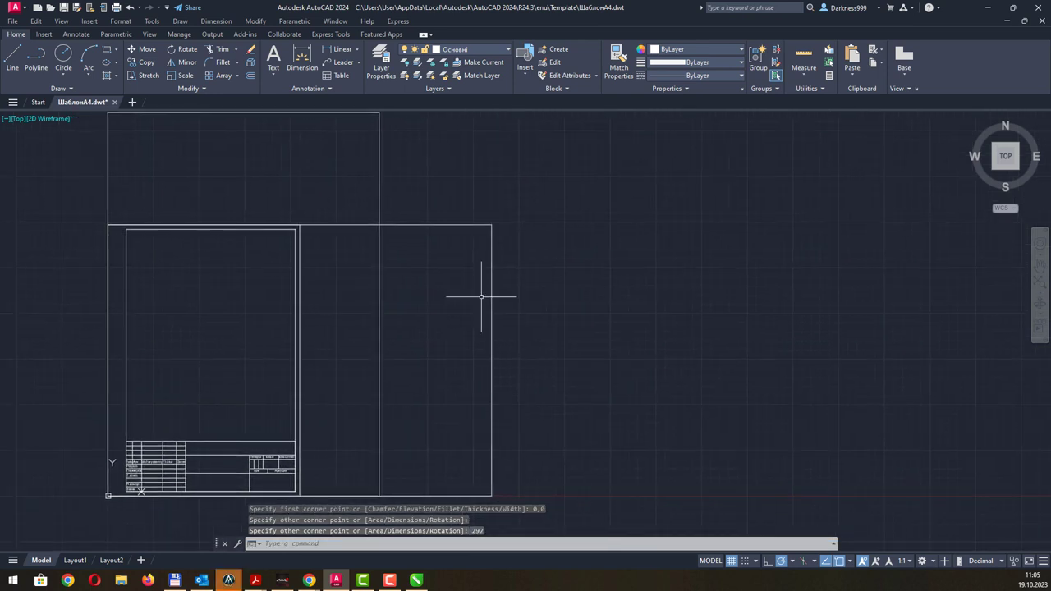
- Drag the 420 × 297 landscape rectangle to the right of the frames
{"action": "left_click", "coordinate": [430, 226]}
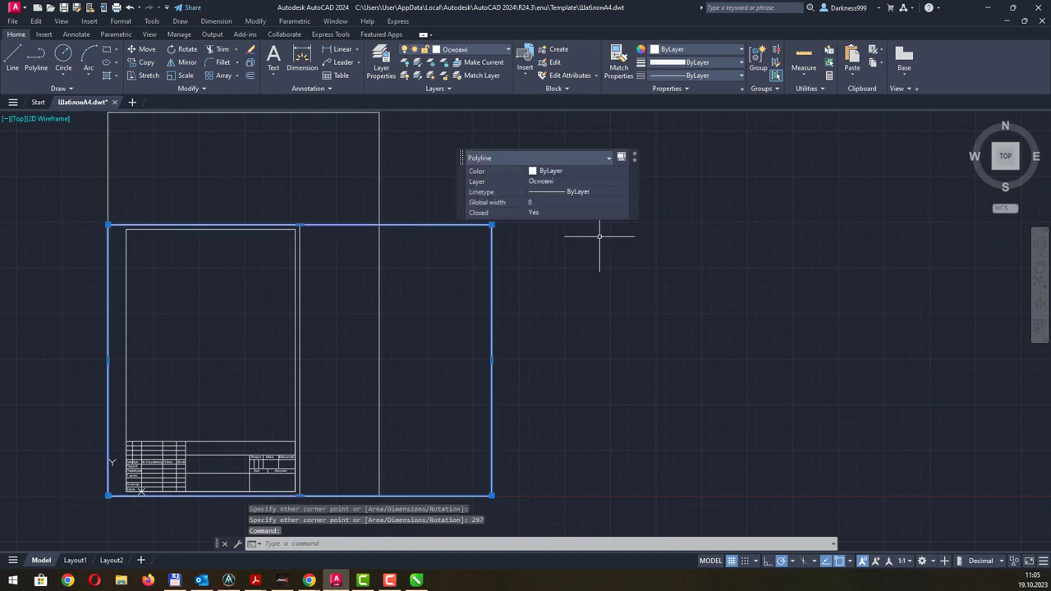
{"action": "left_click_drag", "start_coordinate": [394, 224], "coordinate": [760, 226]}
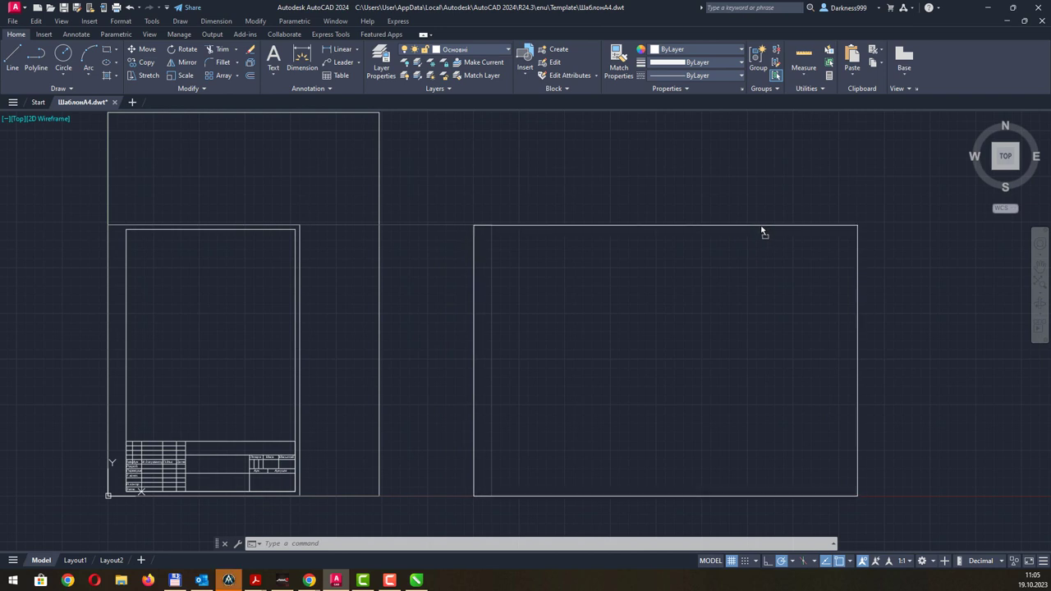
{"action": "scroll", "coordinate": [482, 487], "scroll_direction": "up", "scroll_amount": 3}
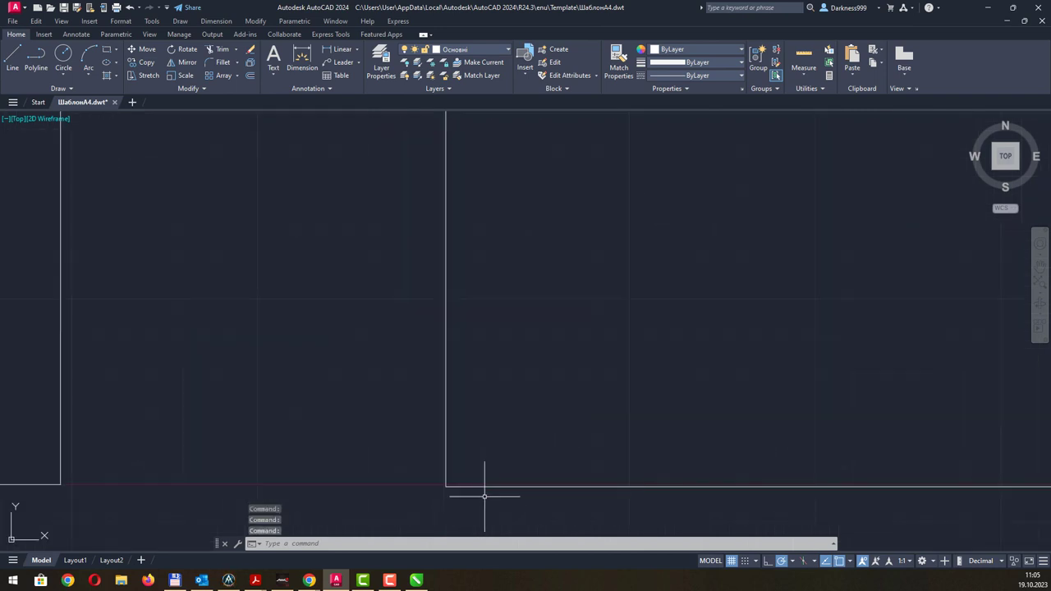
{"action": "scroll", "coordinate": [484, 492], "scroll_direction": "up", "scroll_amount": 2}
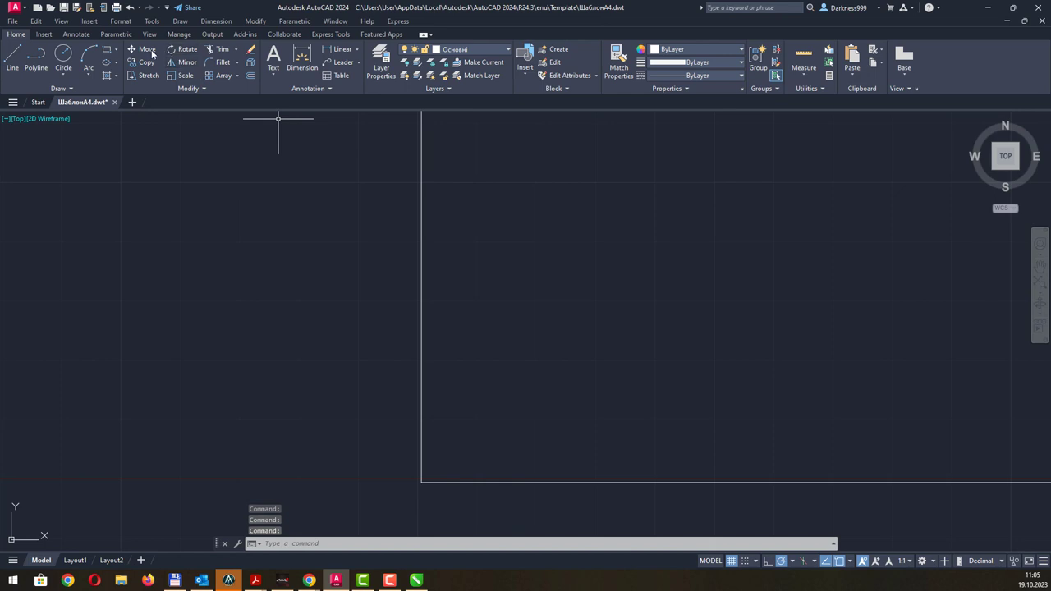
- Reposition the landscape rectangle with Move, using its lower-left corner as base point
{"action": "key", "text": "Return"}
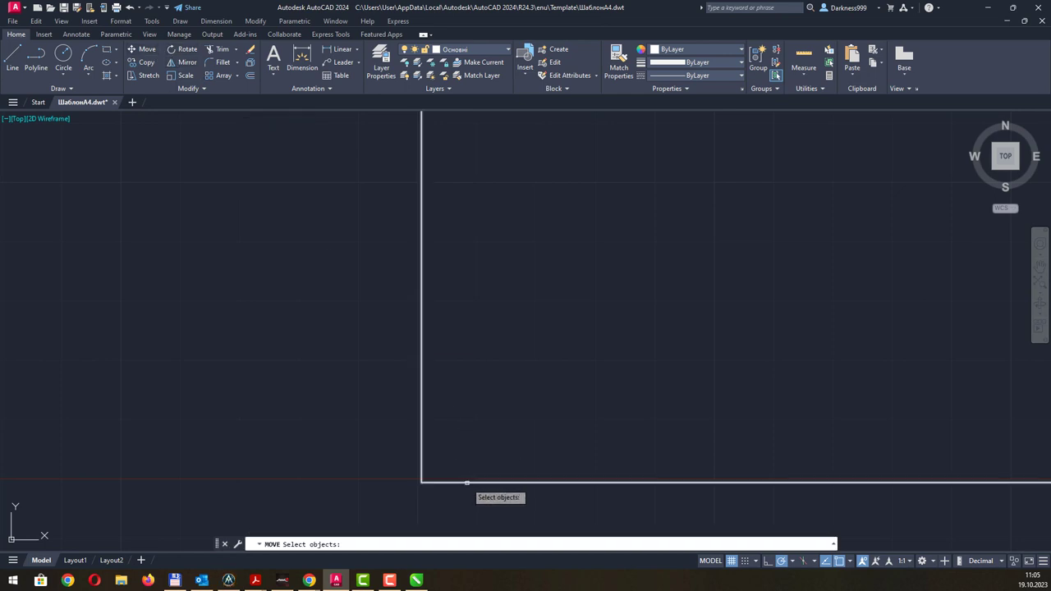
{"action": "left_click", "coordinate": [459, 482]}
{"action": "key", "text": "Return"}
{"action": "left_click", "coordinate": [422, 482]}
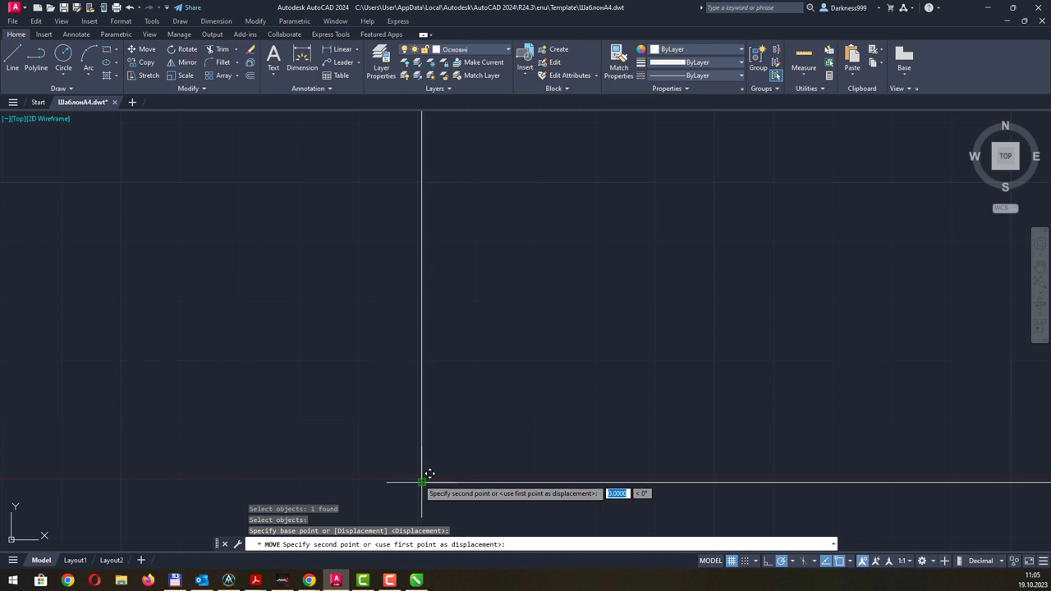
{"action": "left_click", "coordinate": [423, 483]}
{"action": "scroll", "coordinate": [362, 290], "scroll_direction": "down", "scroll_amount": 2}
{"action": "scroll", "coordinate": [363, 296], "scroll_direction": "down", "scroll_amount": 2}
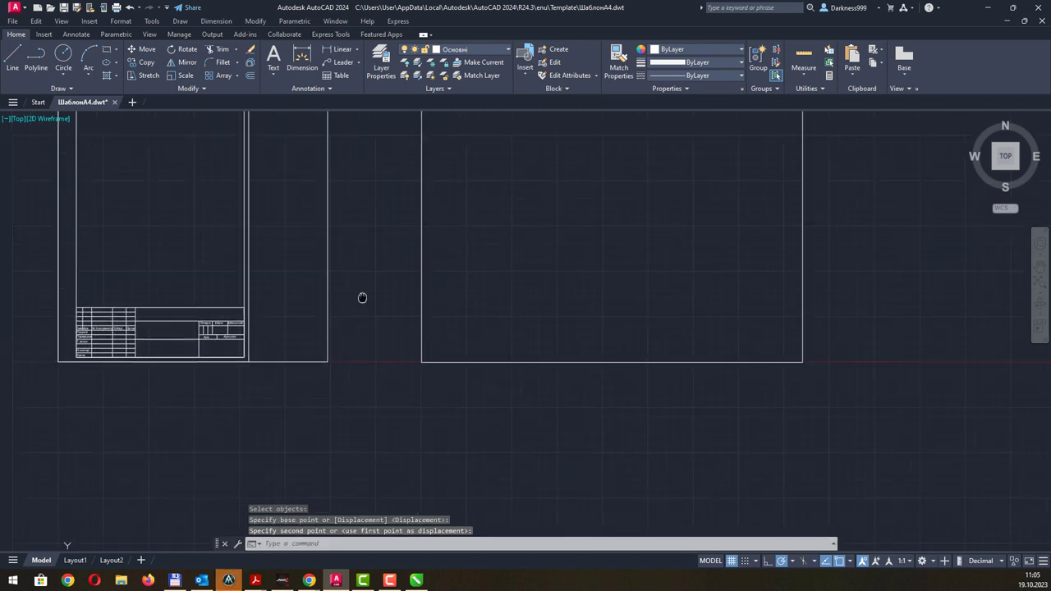
{"action": "scroll", "coordinate": [521, 430], "scroll_direction": "up", "scroll_amount": 1}
{"action": "scroll", "coordinate": [471, 359], "scroll_direction": "down", "scroll_amount": 1}
{"action": "mouse_move", "coordinate": [470, 358]}
{"action": "middle_mouse_down"}
{"action": "mouse_move", "coordinate": [437, 326]}
{"action": "mouse_move", "coordinate": [383, 300]}
{"action": "middle_mouse_up"}
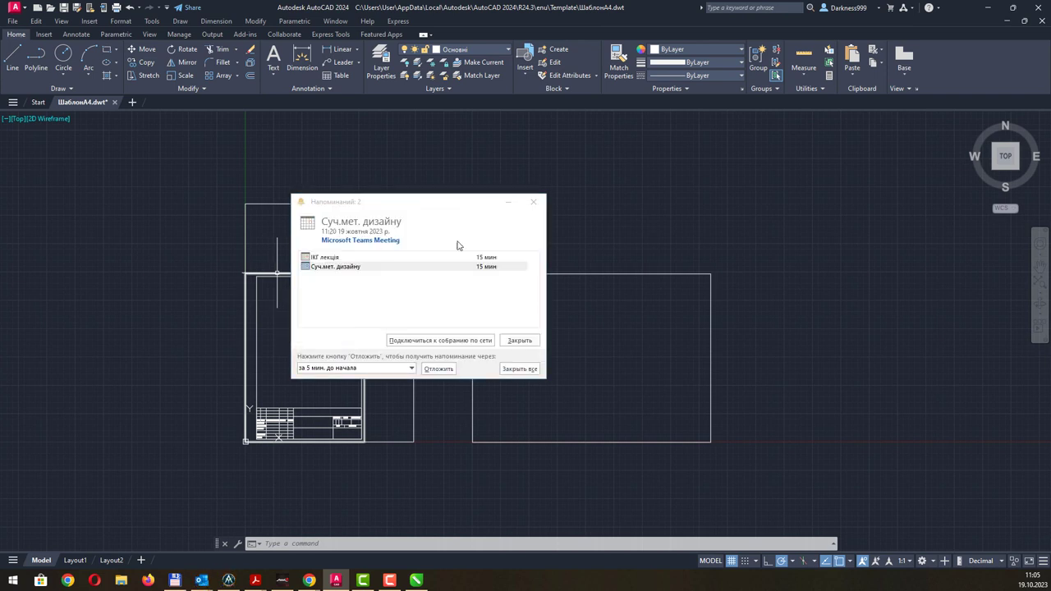
- Dismiss the Outlook meeting reminders covering the drawing
{"action": "left_click", "coordinate": [434, 267], "text": "shift"}
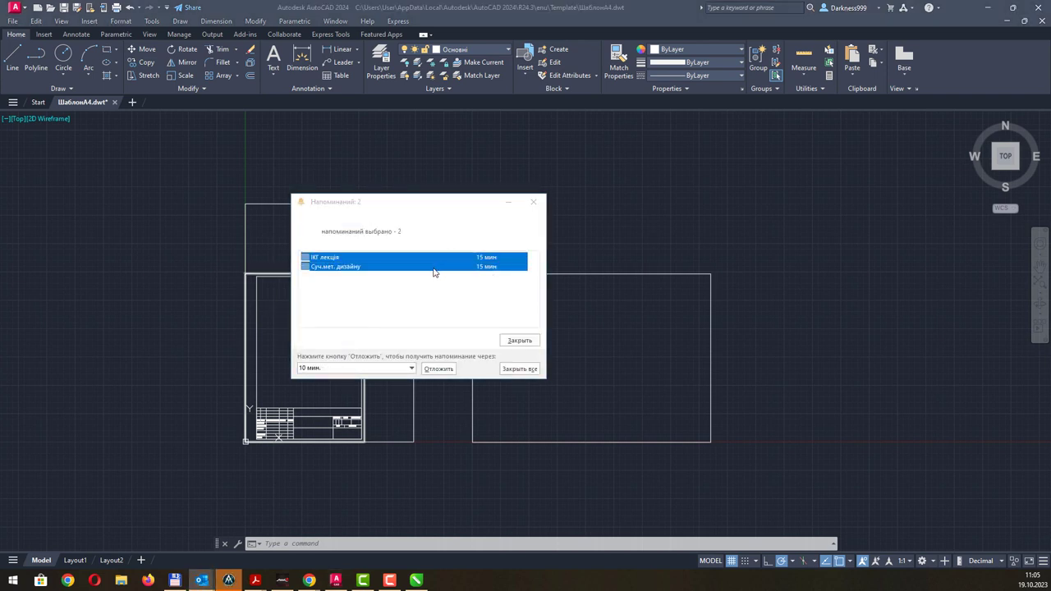
{"action": "key", "text": "Escape"}
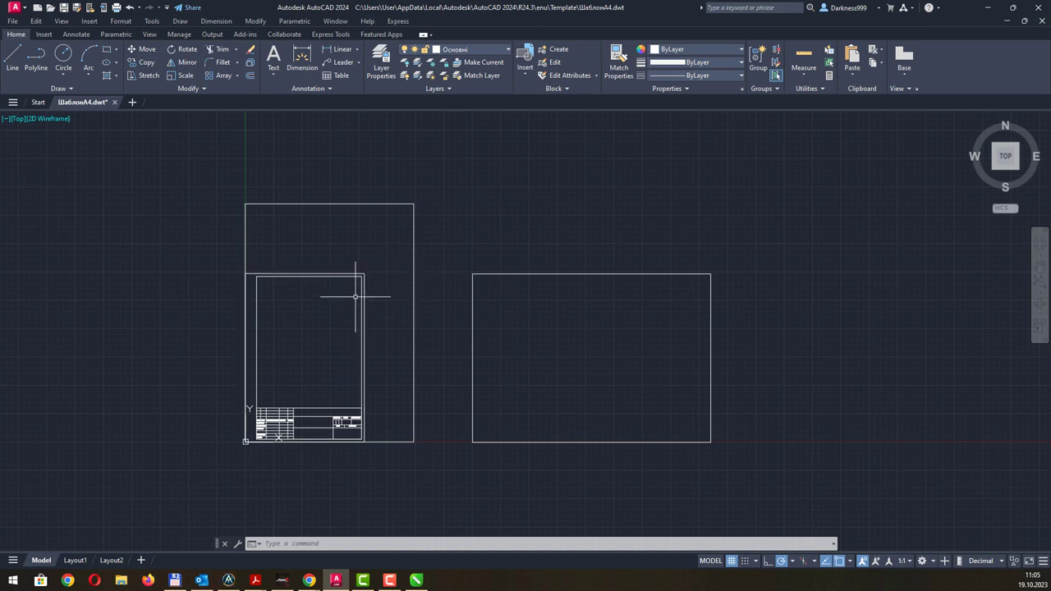
{"action": "middle_click_drag", "start_coordinate": [356, 288], "coordinate": [320, 290]}
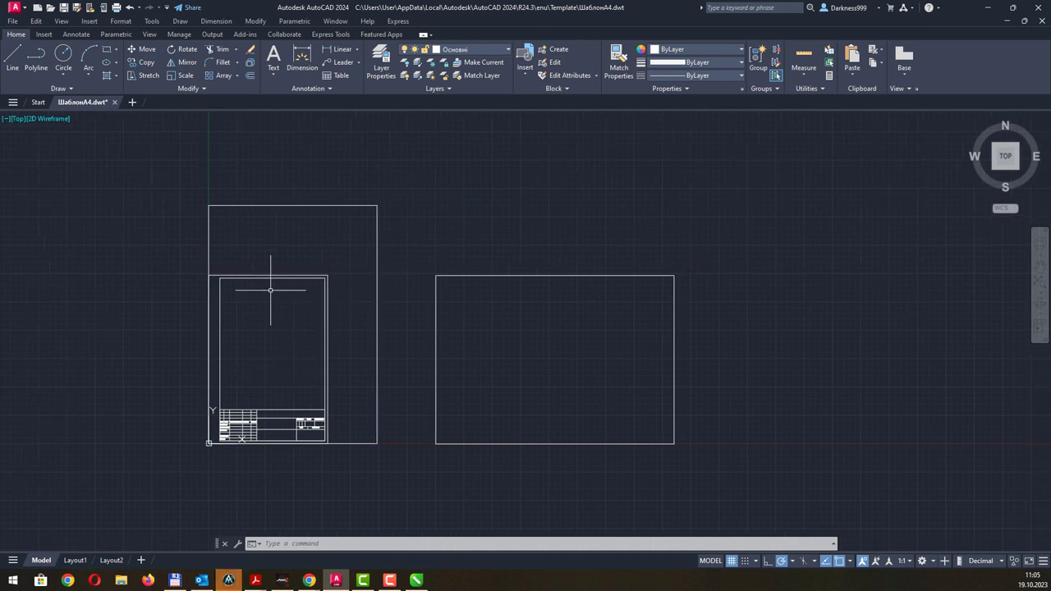
- Erase the inner rectangles inside the portrait A4 frame
{"action": "left_click", "coordinate": [188, 263]}
{"action": "left_click", "coordinate": [340, 329]}
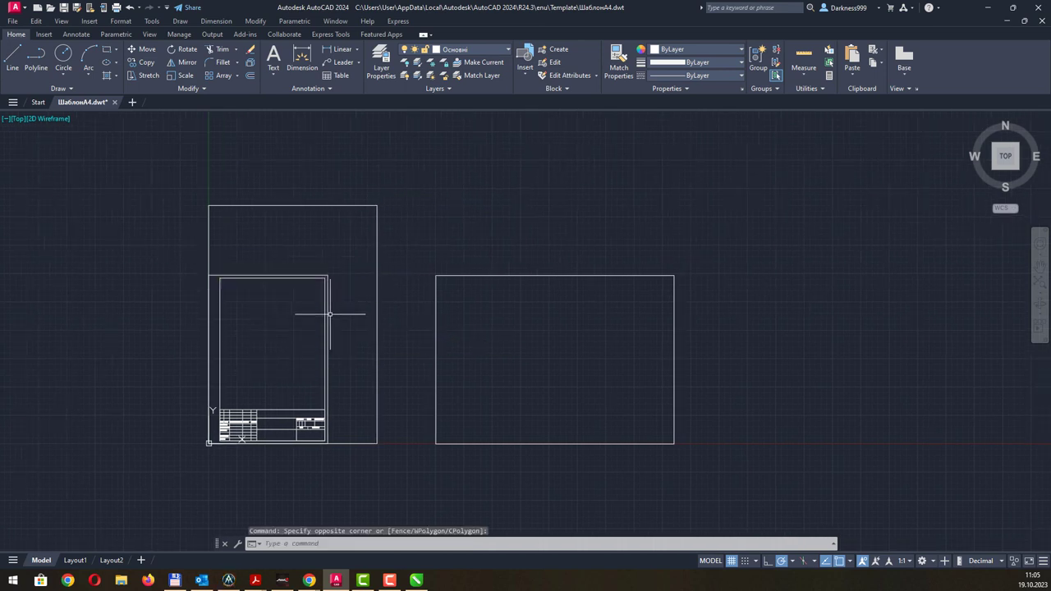
{"action": "left_click", "coordinate": [329, 313]}
{"action": "key", "text": "Escape"}
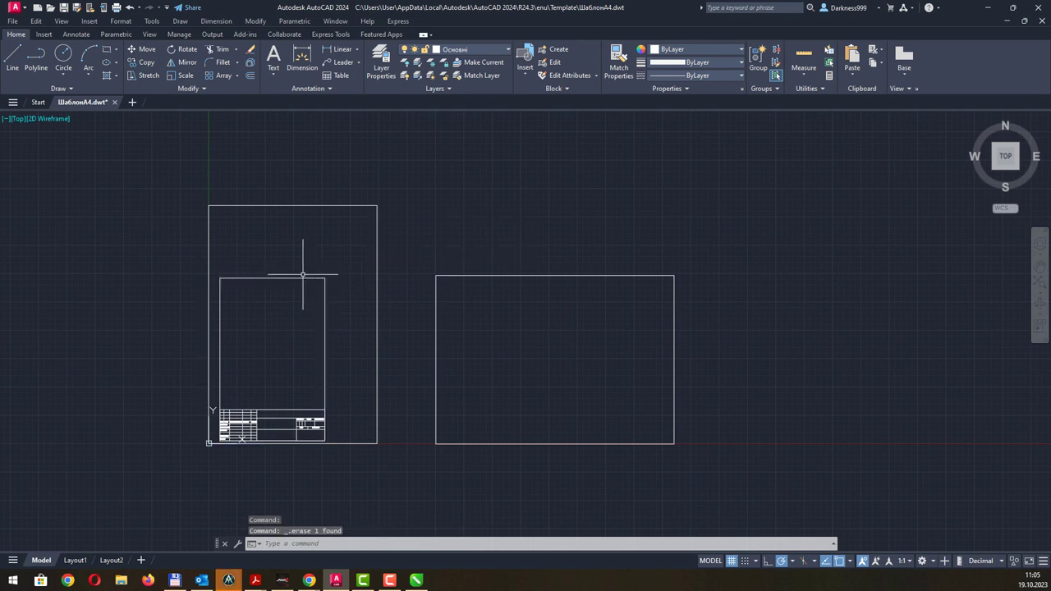
{"action": "left_click", "coordinate": [300, 278]}
{"action": "key", "text": "Delete"}
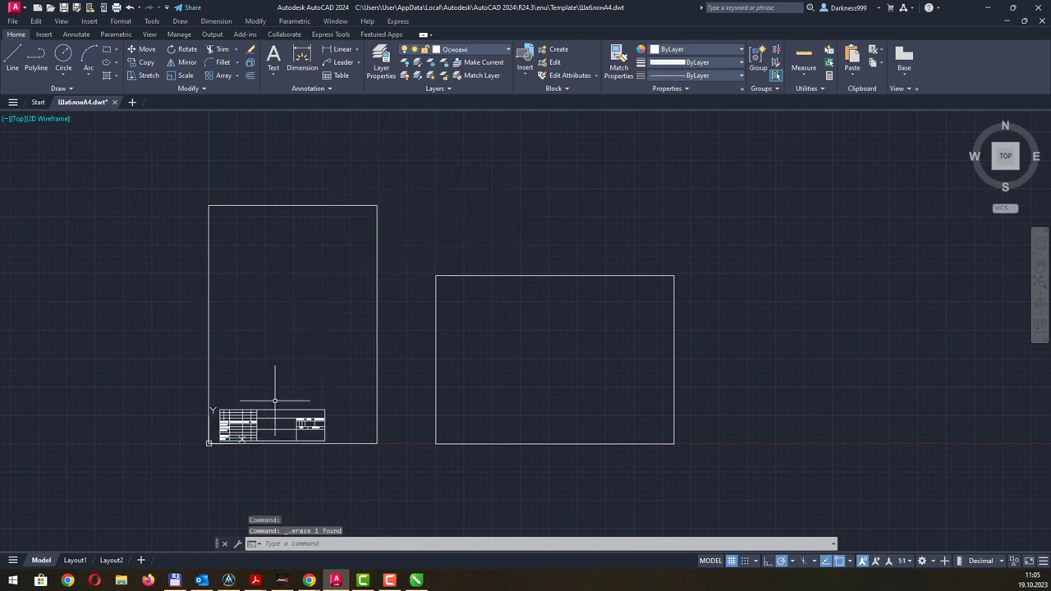
- Move the Stamp title block higher inside the portrait frame
{"action": "left_click", "coordinate": [275, 408]}
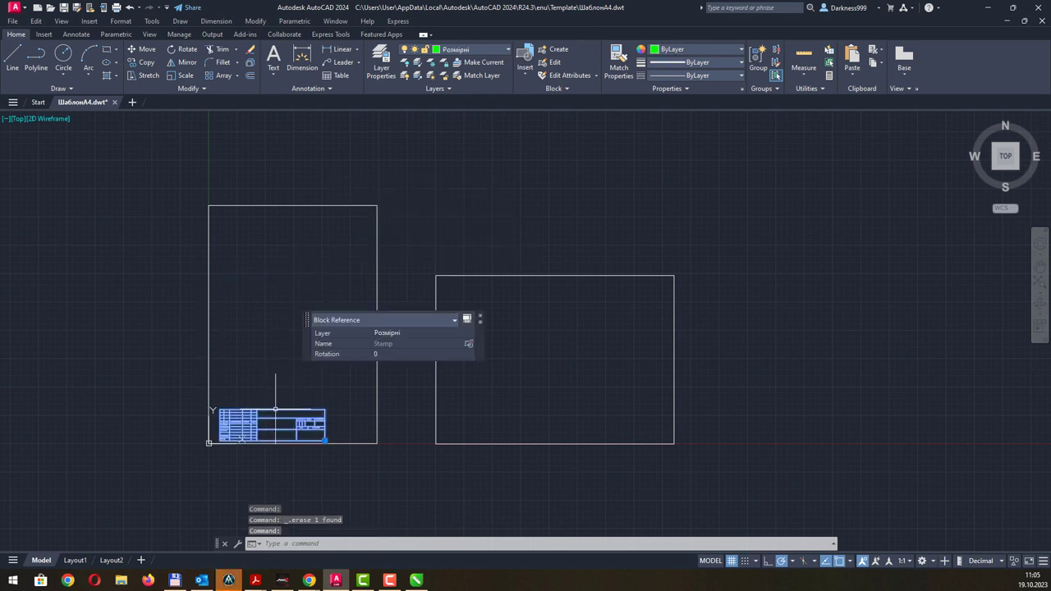
{"action": "left_click", "coordinate": [141, 49]}
{"action": "scroll", "coordinate": [354, 483], "scroll_direction": "up", "scroll_amount": 5}
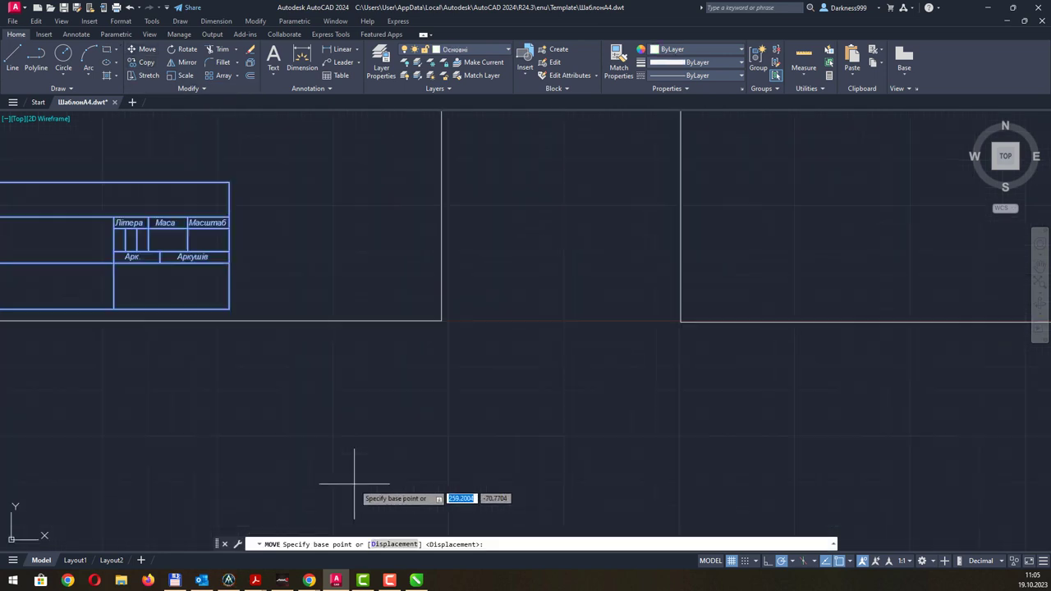
{"action": "left_click", "coordinate": [229, 309]}
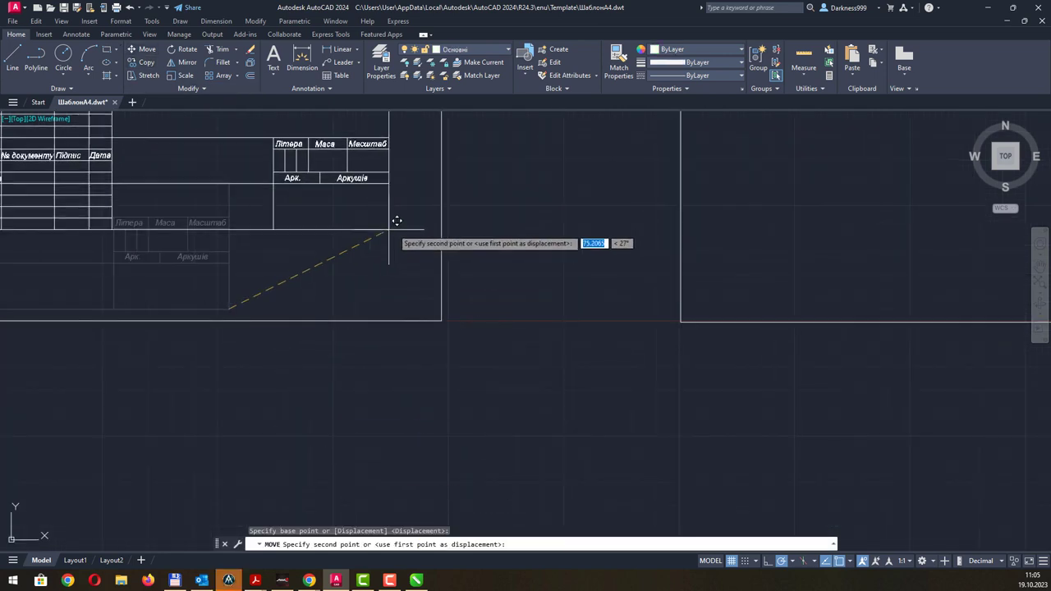
{"action": "left_click", "coordinate": [401, 234]}
{"action": "scroll", "coordinate": [403, 282], "scroll_direction": "down", "scroll_amount": 4}
{"action": "middle_click_drag", "start_coordinate": [534, 222], "coordinate": [441, 335]}
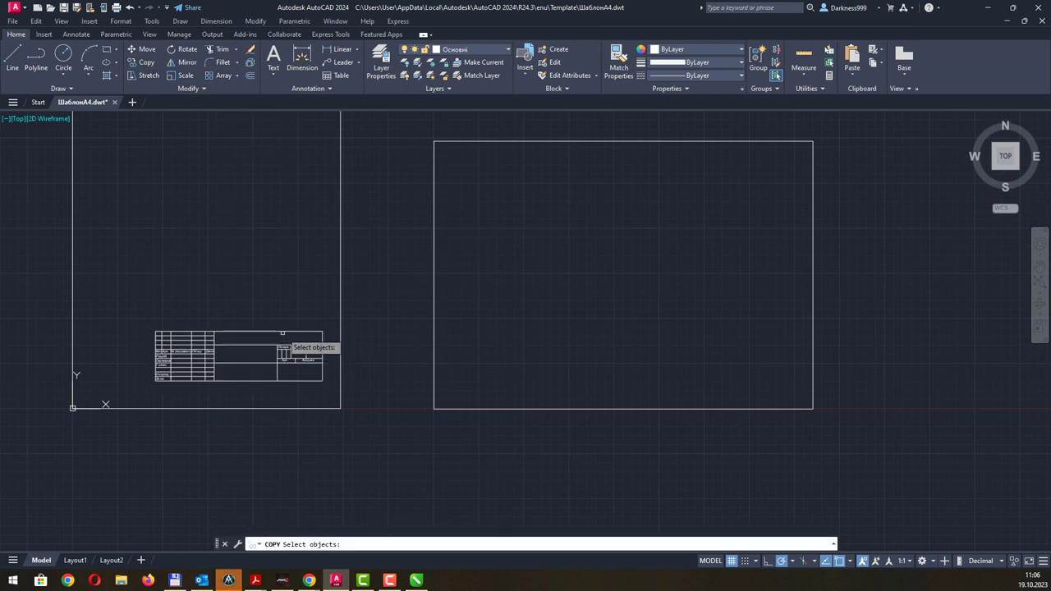
- Copy the Stamp title block into the landscape frame, against its right edge
{"action": "left_click", "coordinate": [246, 327]}
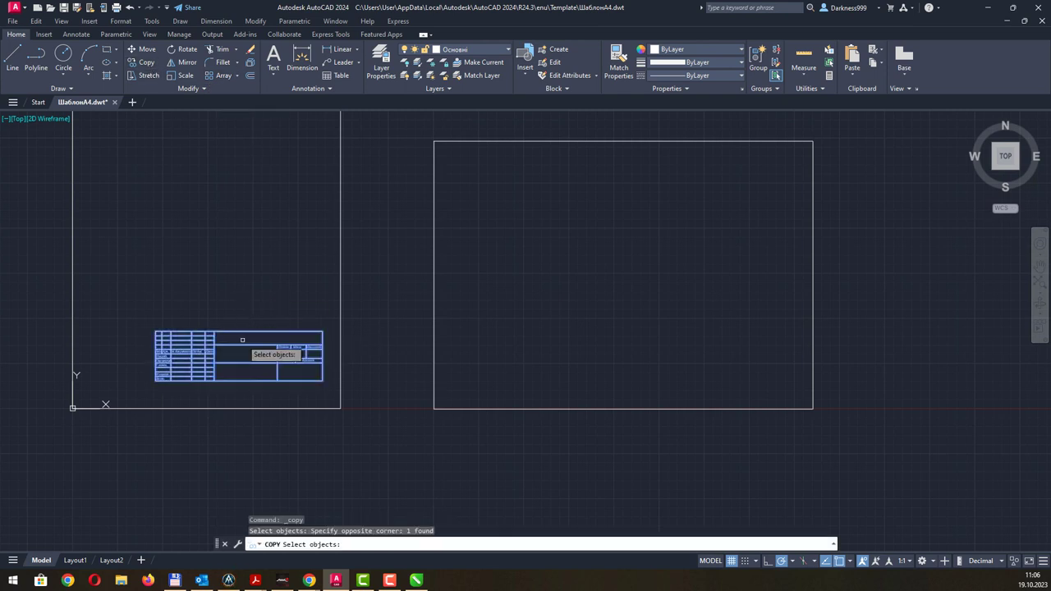
{"action": "key", "text": "Return"}
{"action": "left_click", "coordinate": [156, 381]}
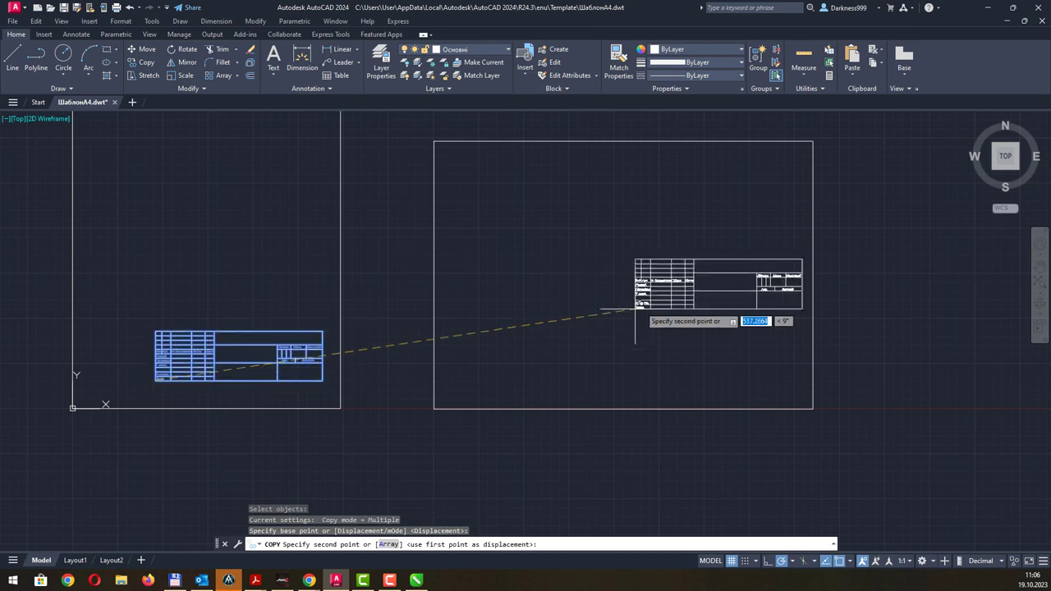
{"action": "right_click", "coordinate": [614, 333]}
{"action": "left_click", "coordinate": [628, 344]}
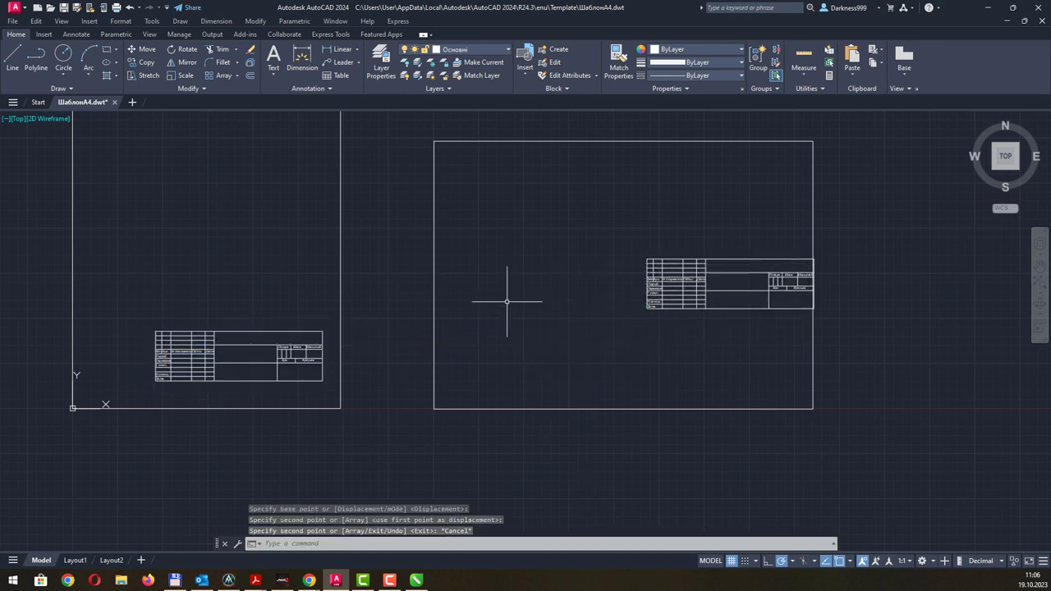
{"action": "middle_click_drag", "start_coordinate": [309, 207], "coordinate": [418, 296]}
{"action": "scroll", "coordinate": [339, 297], "scroll_direction": "down", "scroll_amount": 2}
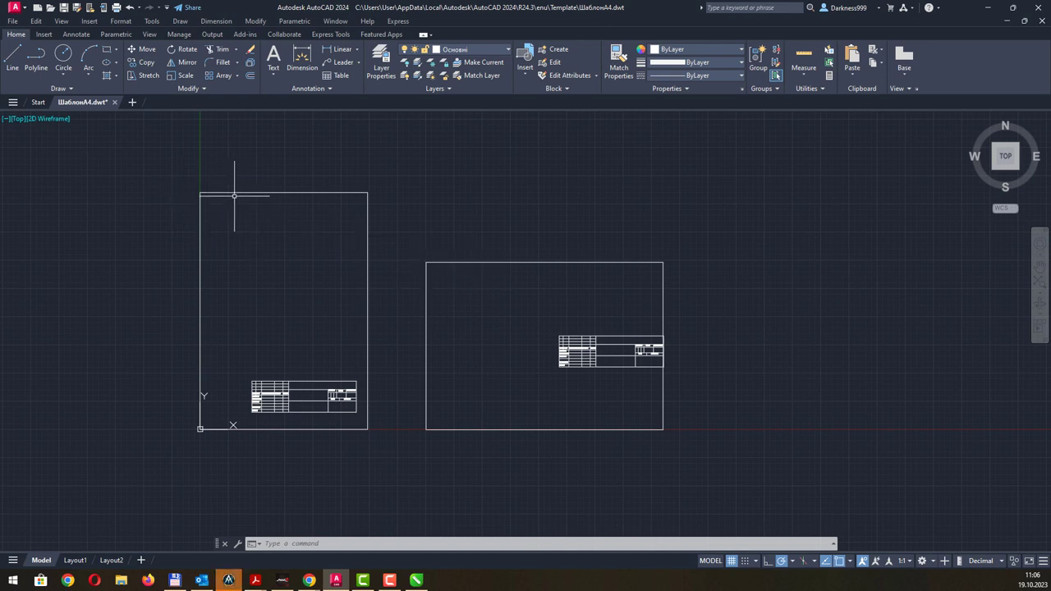
{"action": "mouse_move", "coordinate": [82, 102]}
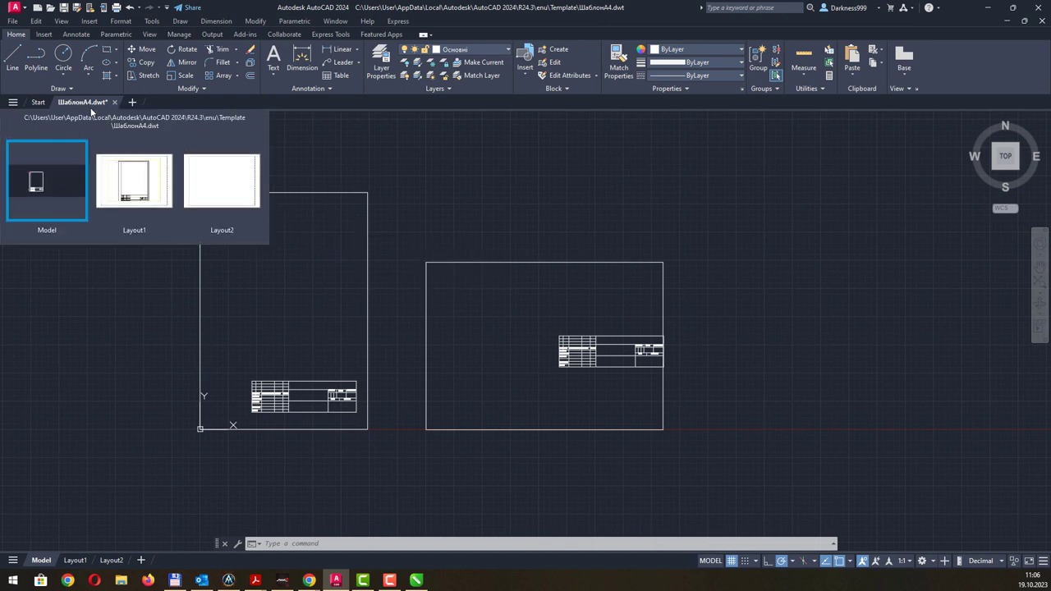
{"action": "left_click", "coordinate": [92, 113]}
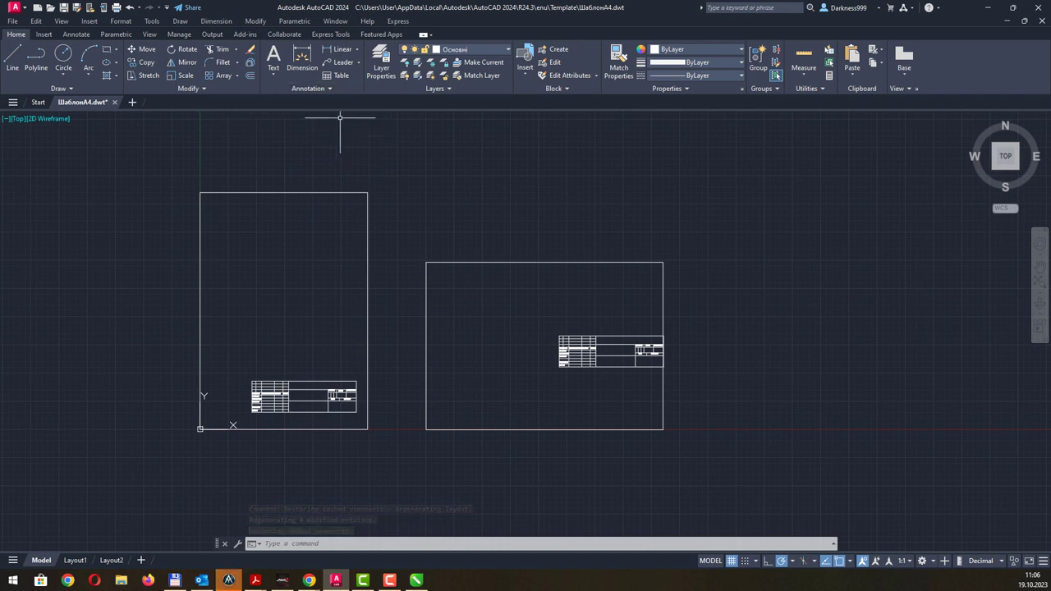
- Make Допоміжні current and draw a vertical guide line starting 20 along an extension
{"action": "left_click", "coordinate": [481, 49]}
{"action": "left_click", "coordinate": [476, 87]}
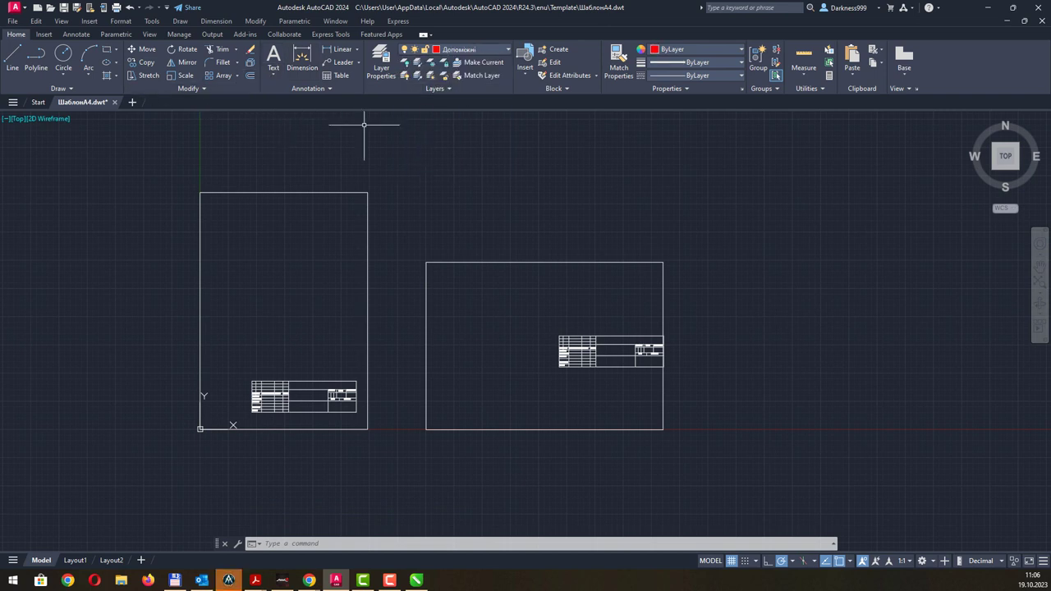
{"action": "scroll", "coordinate": [205, 197], "scroll_direction": "up", "scroll_amount": 4}
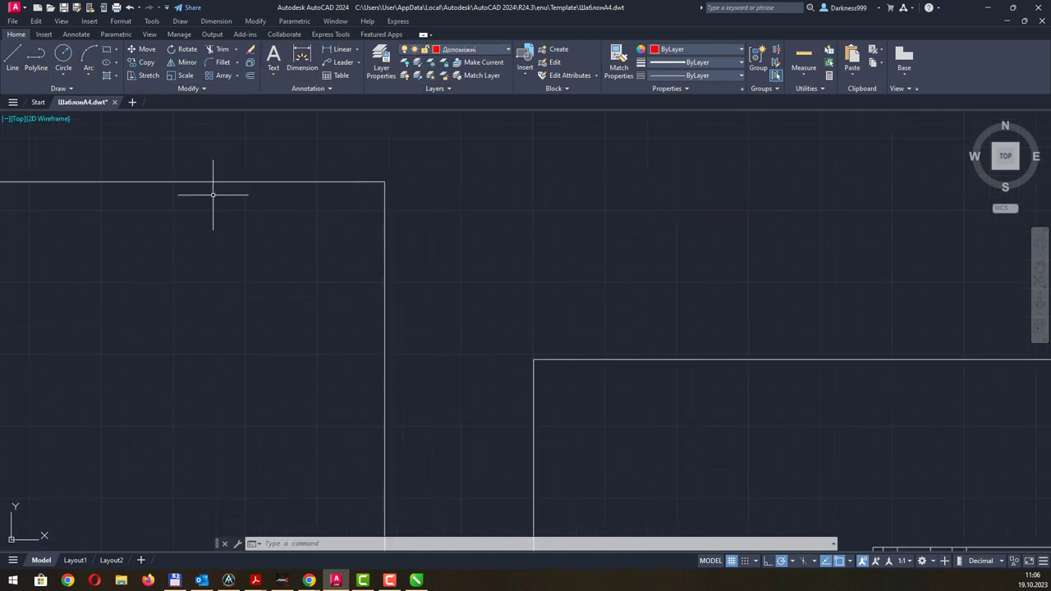
{"action": "scroll", "coordinate": [125, 184], "scroll_direction": "down", "scroll_amount": 2}
{"action": "middle_click_drag", "start_coordinate": [126, 184], "coordinate": [249, 209]}
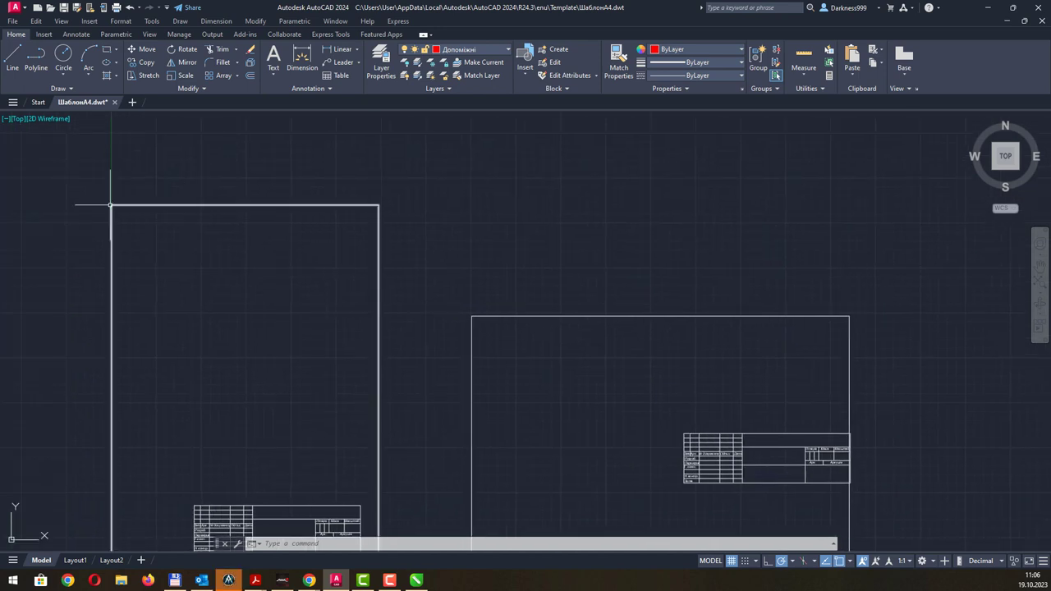
{"action": "left_click", "coordinate": [13, 57]}
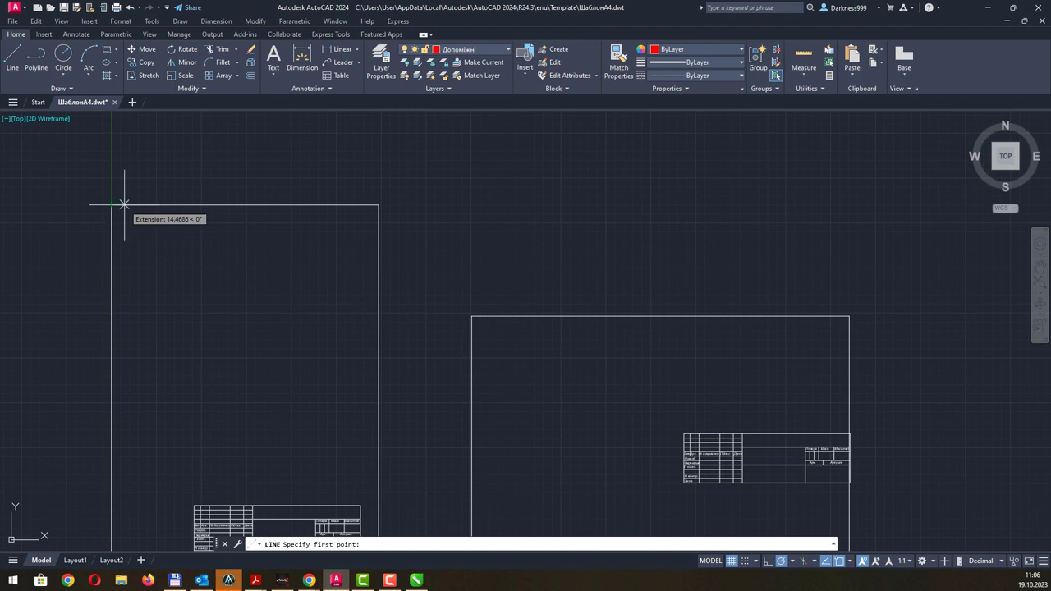
{"action": "type", "text": "20"}
{"action": "key", "text": "Return"}
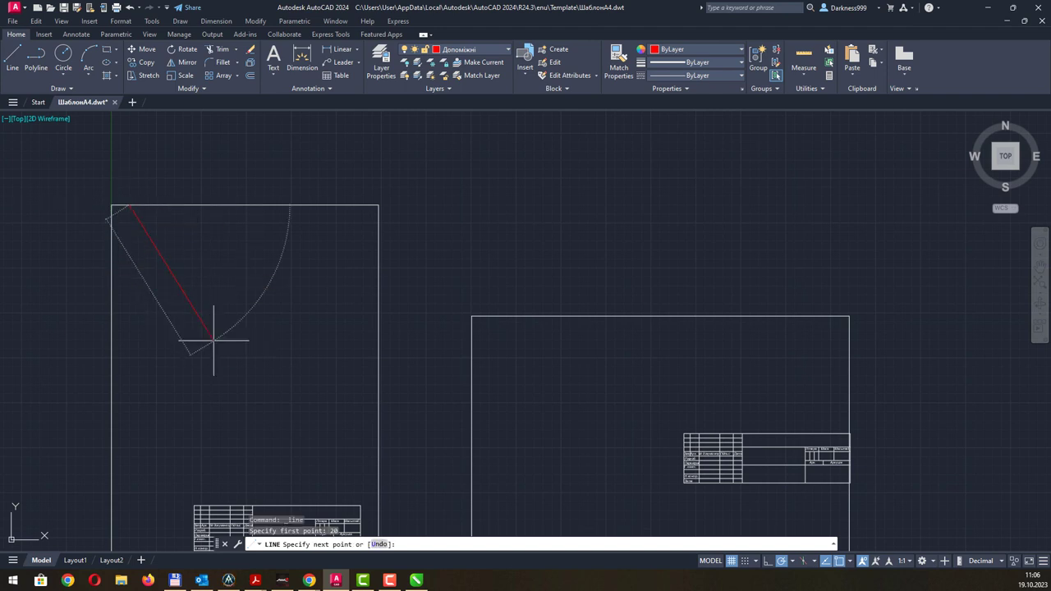
{"action": "middle_click_drag", "start_coordinate": [210, 410], "coordinate": [205, 217]}
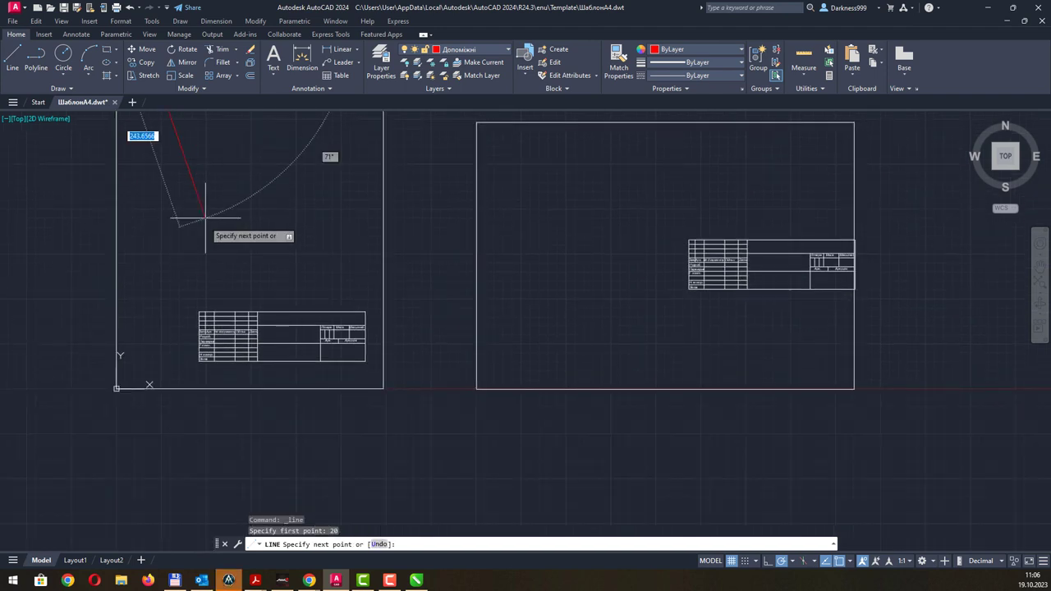
{"action": "left_click", "coordinate": [135, 384]}
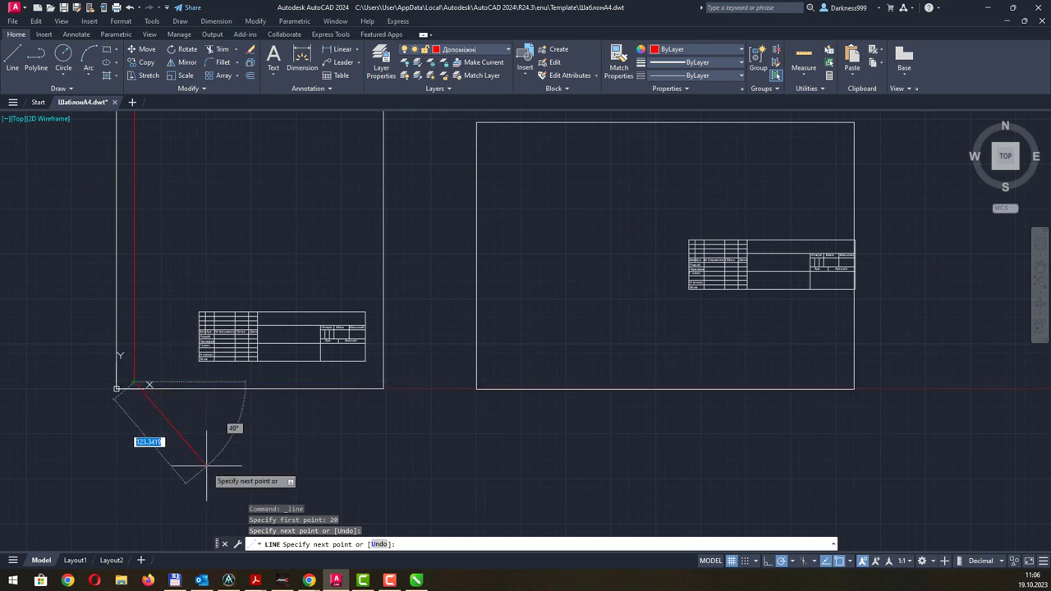
{"action": "key", "text": "Escape"}
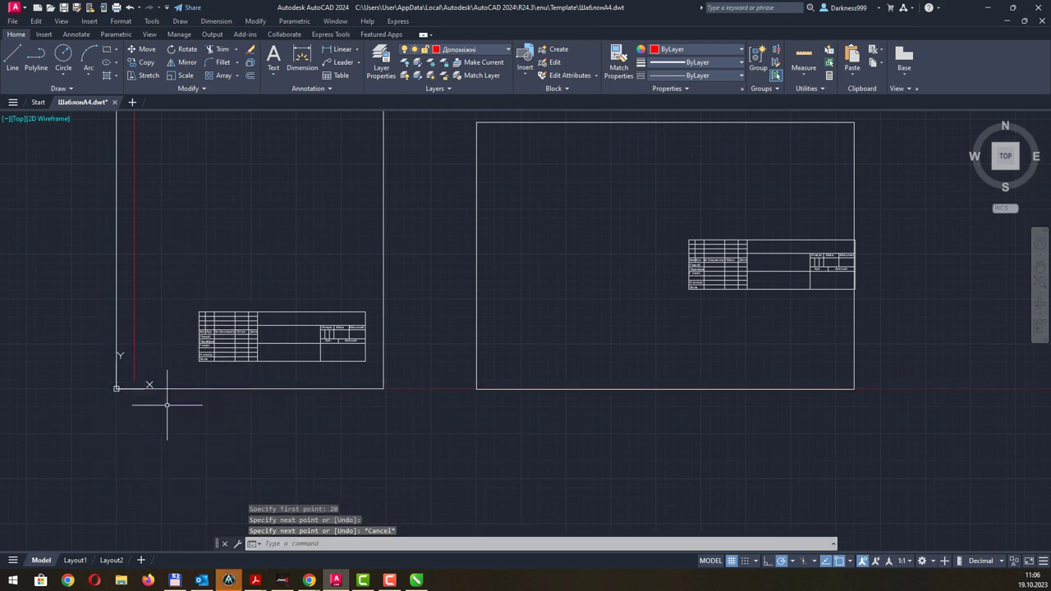
- Draw two horizontal guide lines offset 5 from the frame corners
{"action": "left_click", "coordinate": [13, 59]}
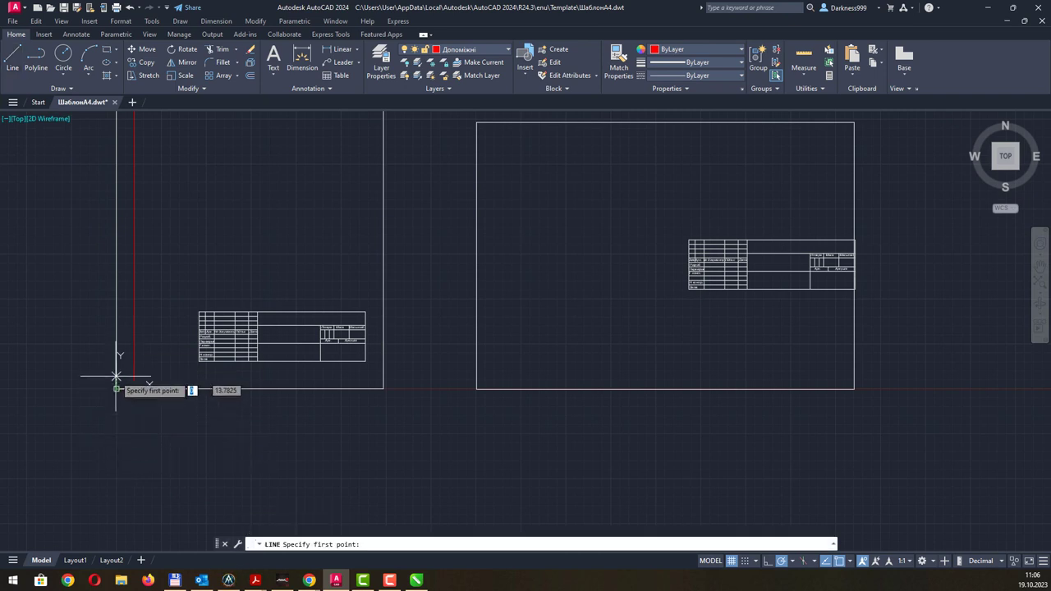
{"action": "type", "text": "5"}
{"action": "key", "text": "Return"}
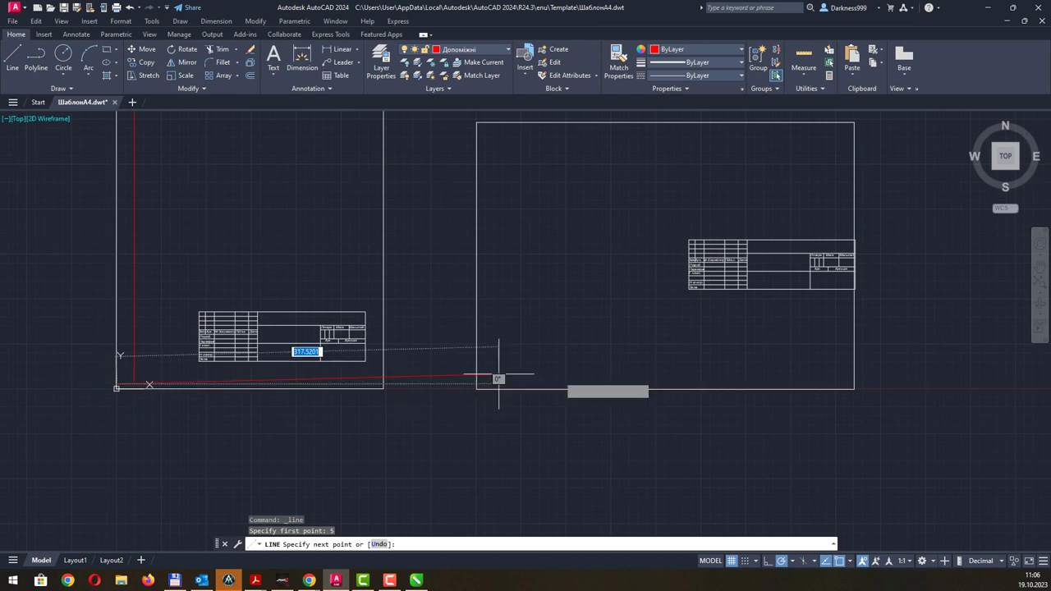
{"action": "left_click", "coordinate": [973, 383]}
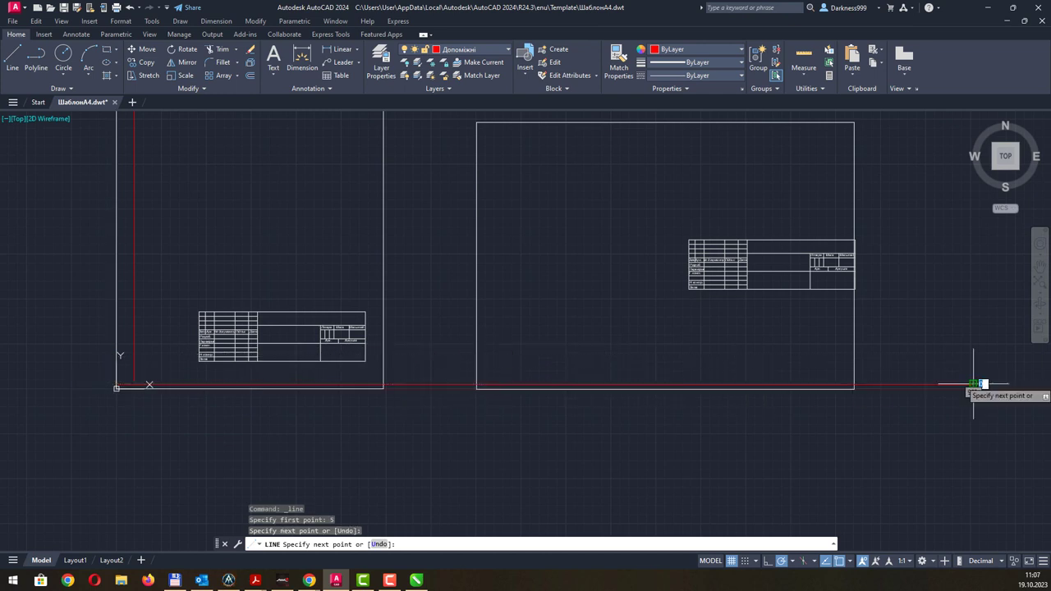
{"action": "key", "text": "Escape"}
{"action": "middle_click_drag", "start_coordinate": [298, 228], "coordinate": [242, 362]}
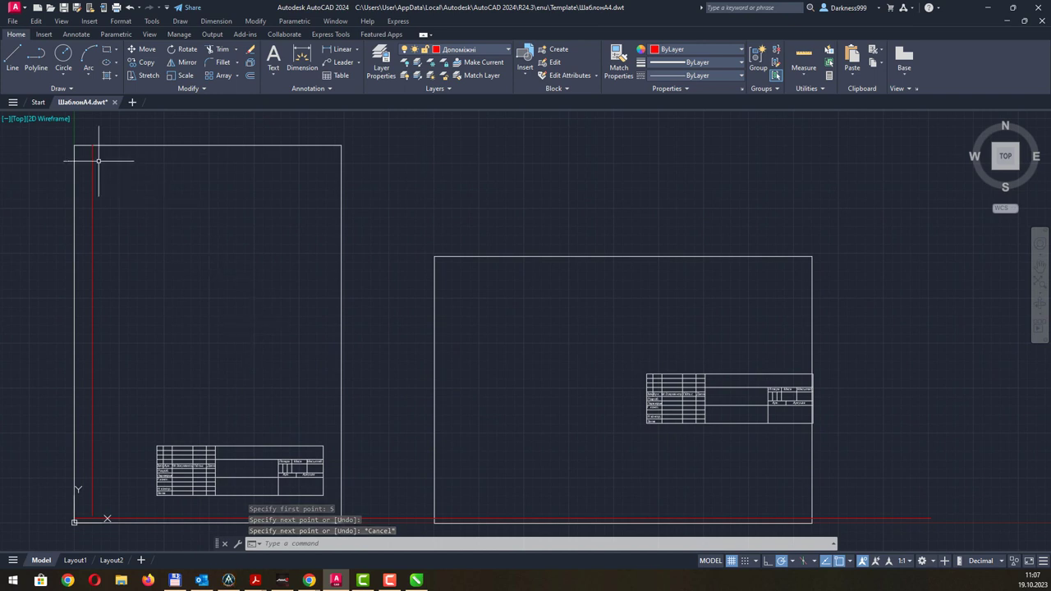
{"action": "left_click", "coordinate": [14, 58]}
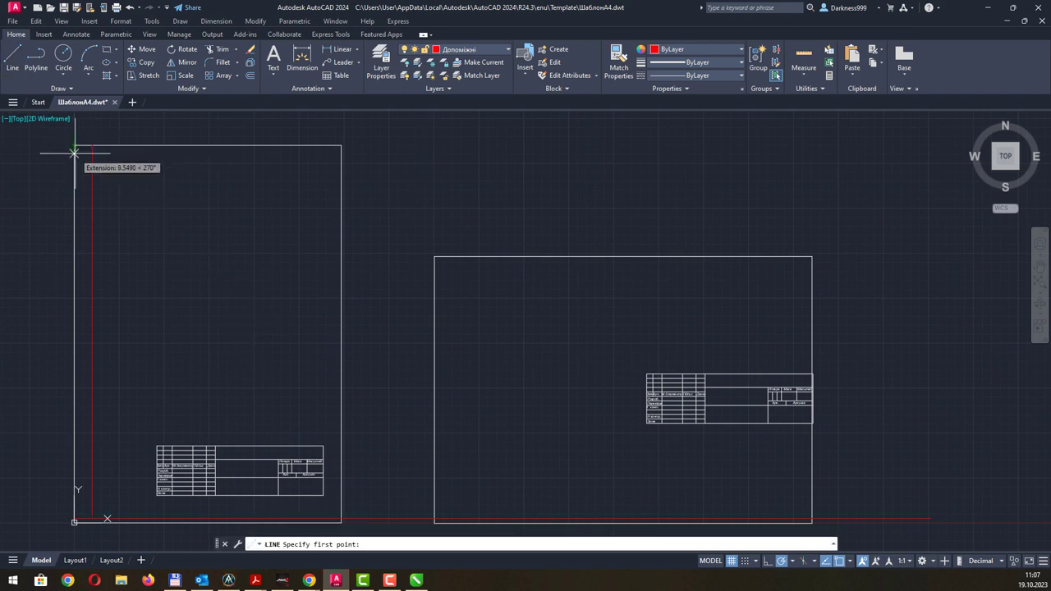
{"action": "type", "text": "5"}
{"action": "key", "text": "Return"}
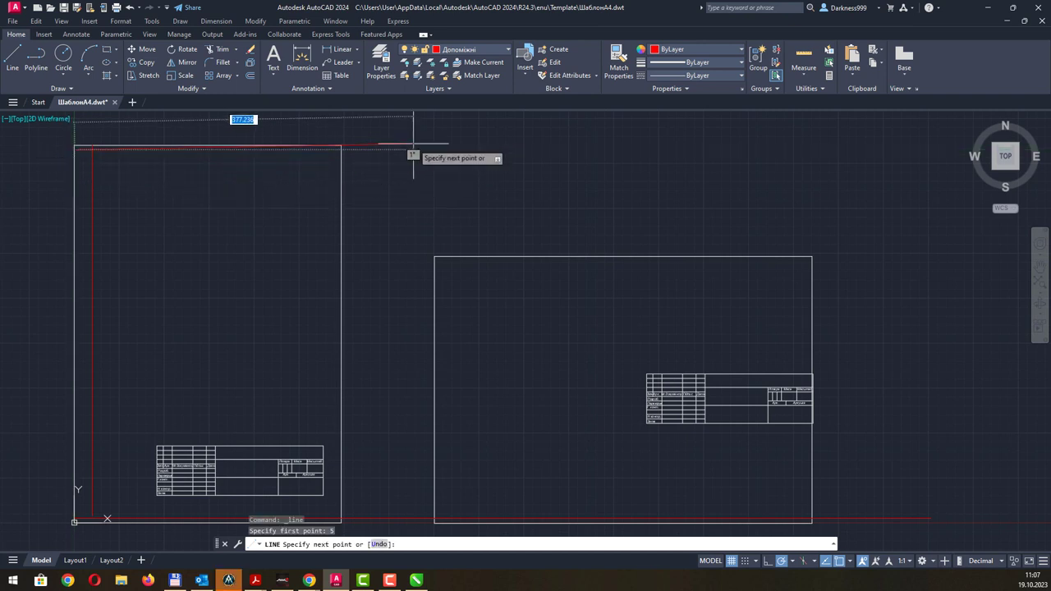
{"action": "left_click", "coordinate": [413, 145]}
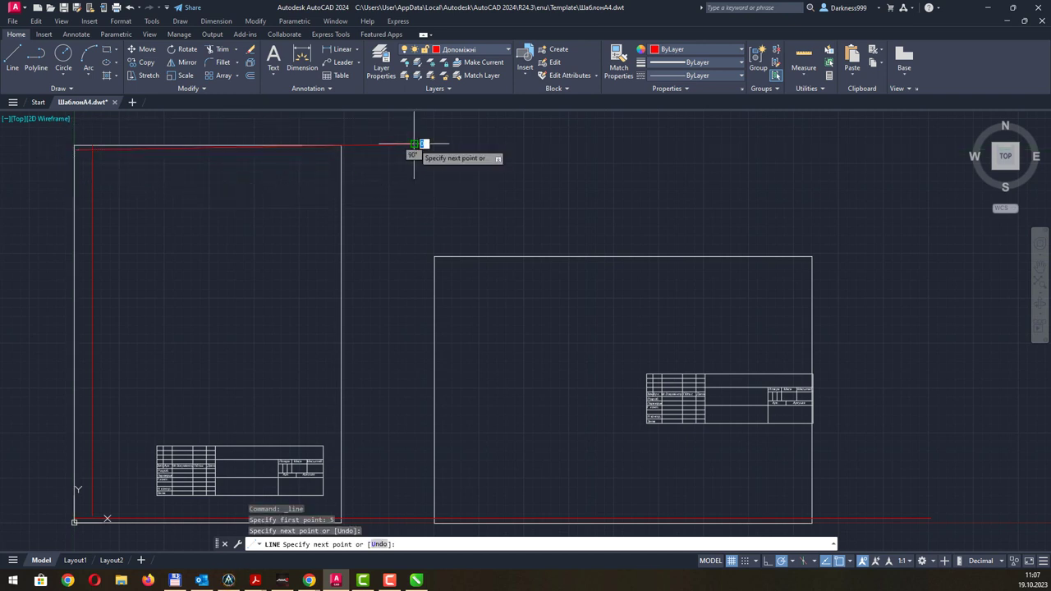
{"action": "key", "text": "Escape"}
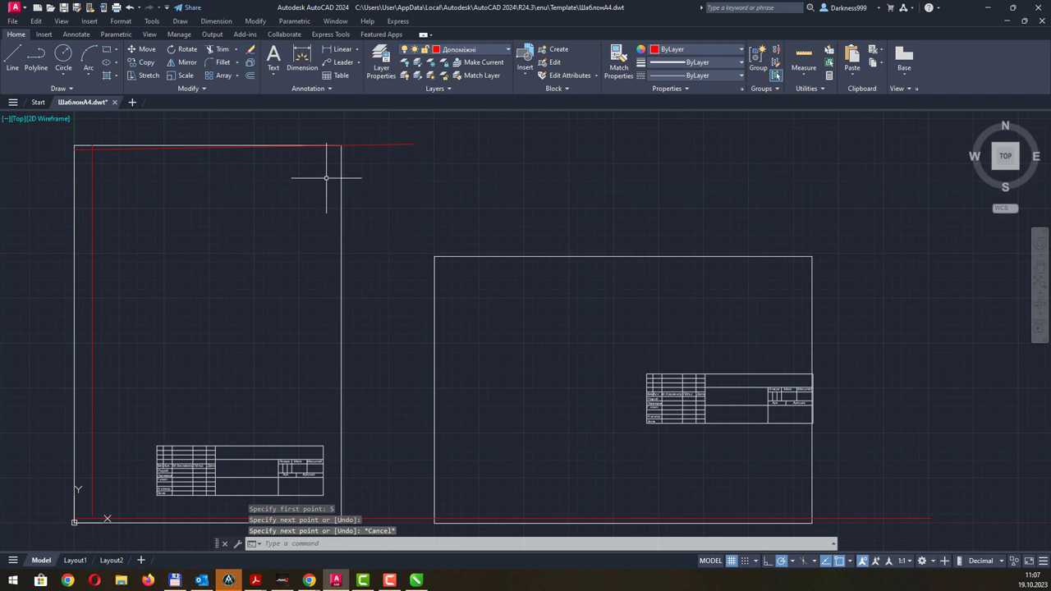
- Draw the top guide line 5 below the frame's top-left corner
{"action": "left_click", "coordinate": [12, 57]}
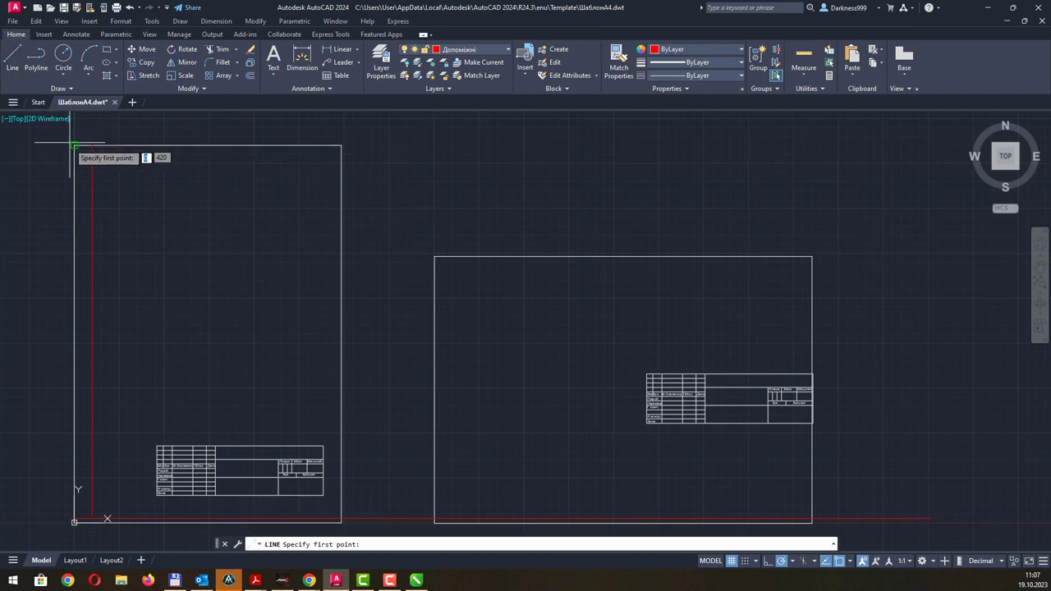
{"action": "left_click", "coordinate": [74, 146]}
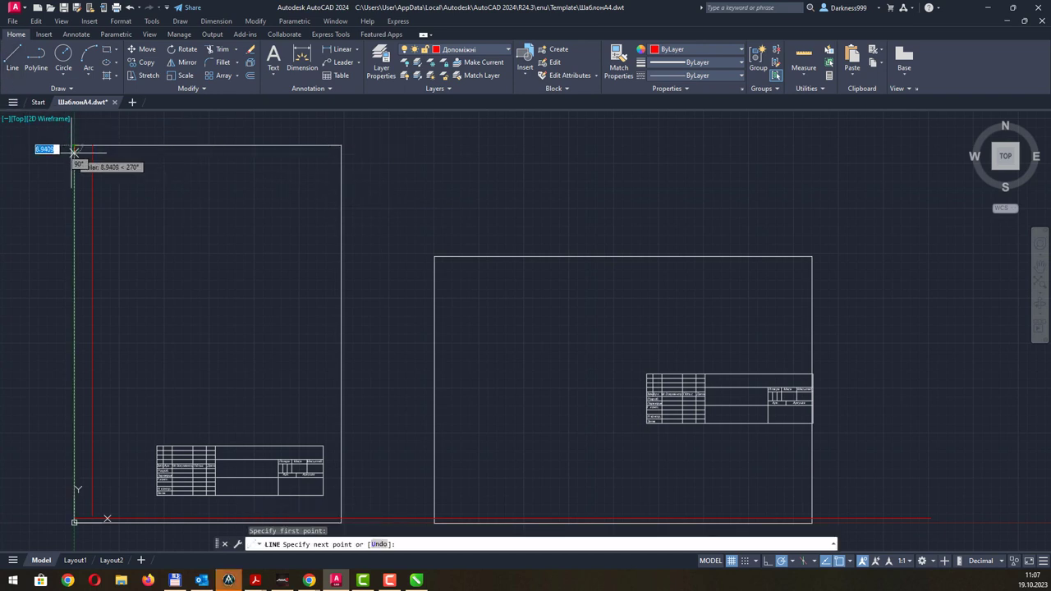
{"action": "key", "text": "Return"}
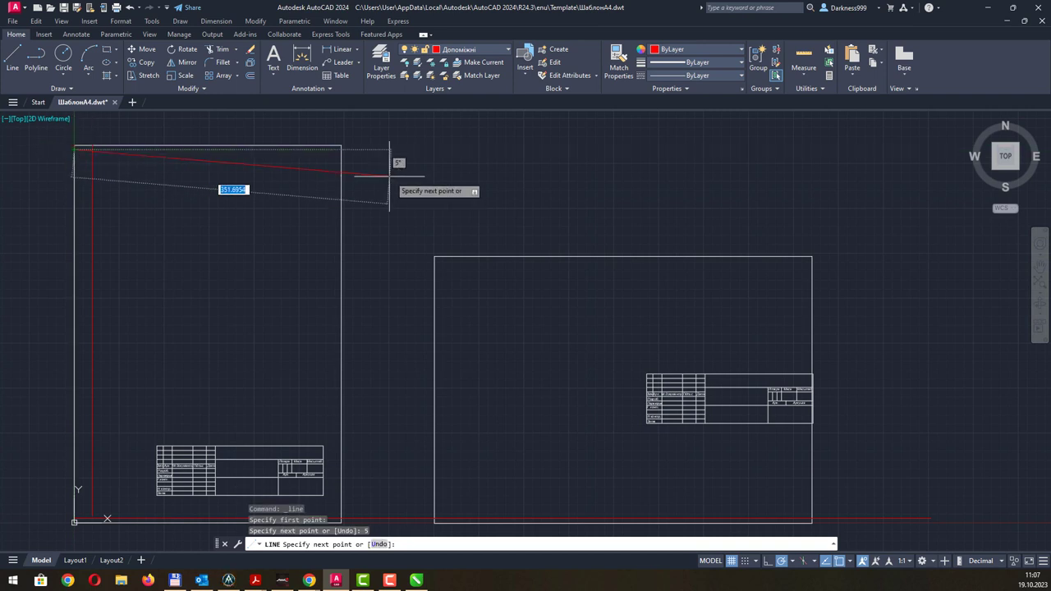
{"action": "left_click", "coordinate": [411, 150]}
{"action": "key", "text": "Escape"}
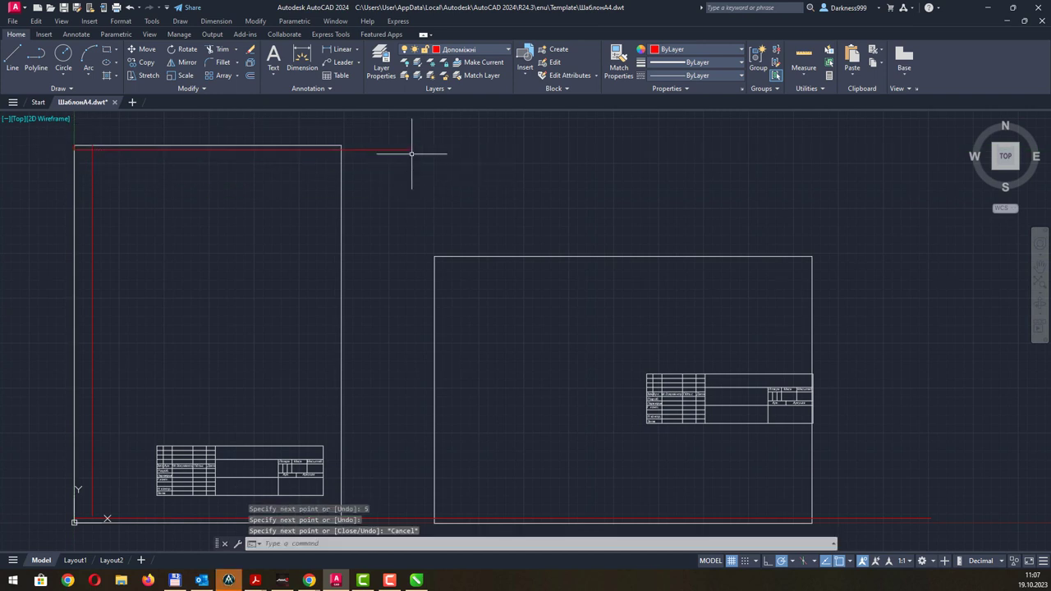
- Draw the right guide line 5 left of the top-right corner, down to the frame bottom
{"action": "key", "text": "Return"}
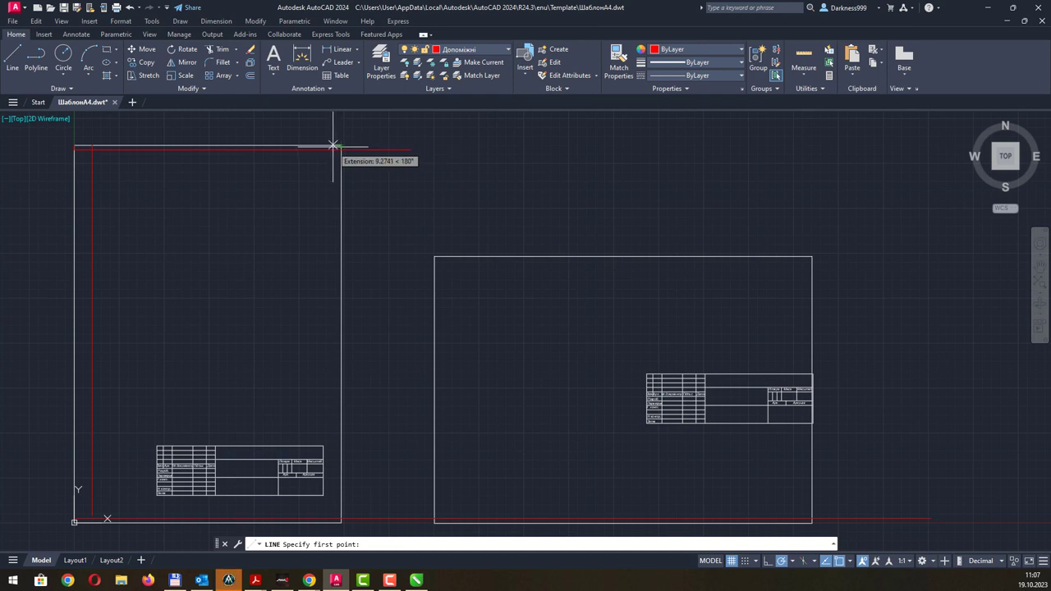
{"action": "type", "text": "5"}
{"action": "key", "text": "Return"}
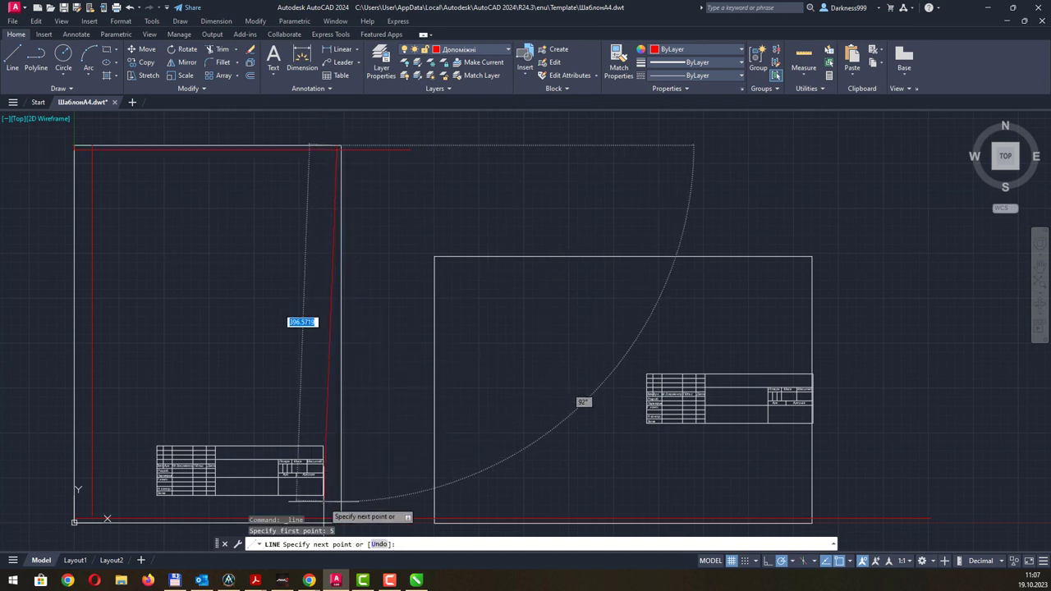
{"action": "left_click", "coordinate": [340, 519]}
{"action": "key", "text": "Escape"}
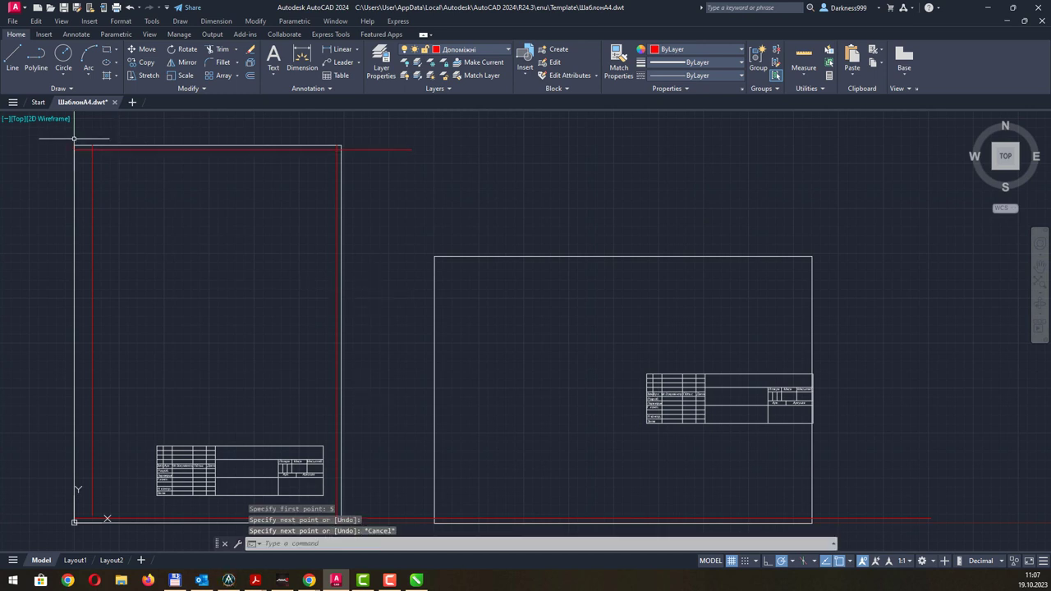
- Try lengthening the left guide's bottom end downward, then abandon it
{"action": "middle_click_drag", "start_coordinate": [159, 376], "coordinate": [164, 292]}
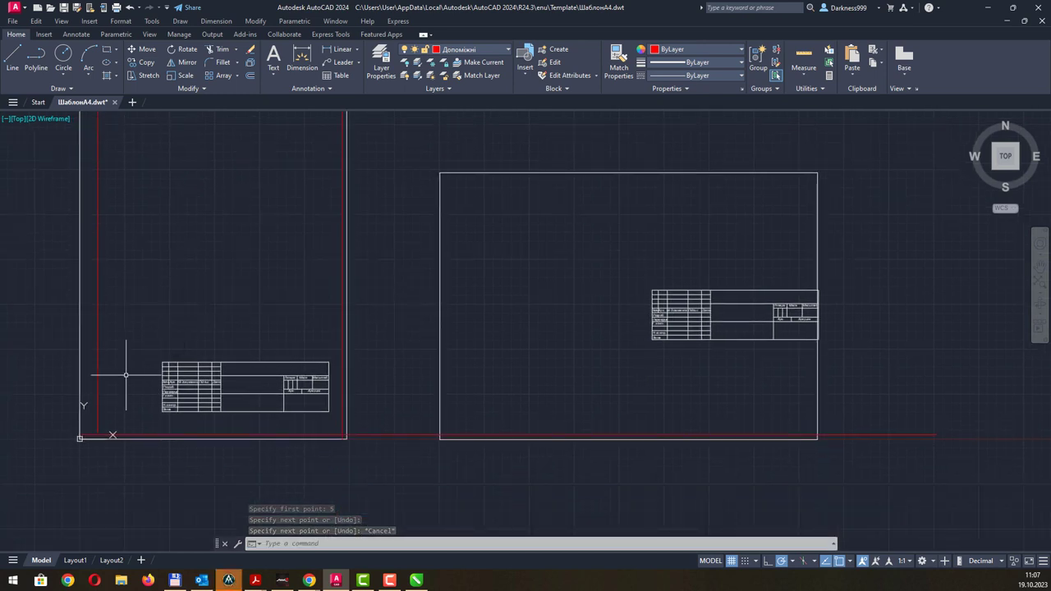
{"action": "left_click", "coordinate": [95, 379]}
{"action": "scroll", "coordinate": [97, 416], "scroll_direction": "up", "scroll_amount": 2}
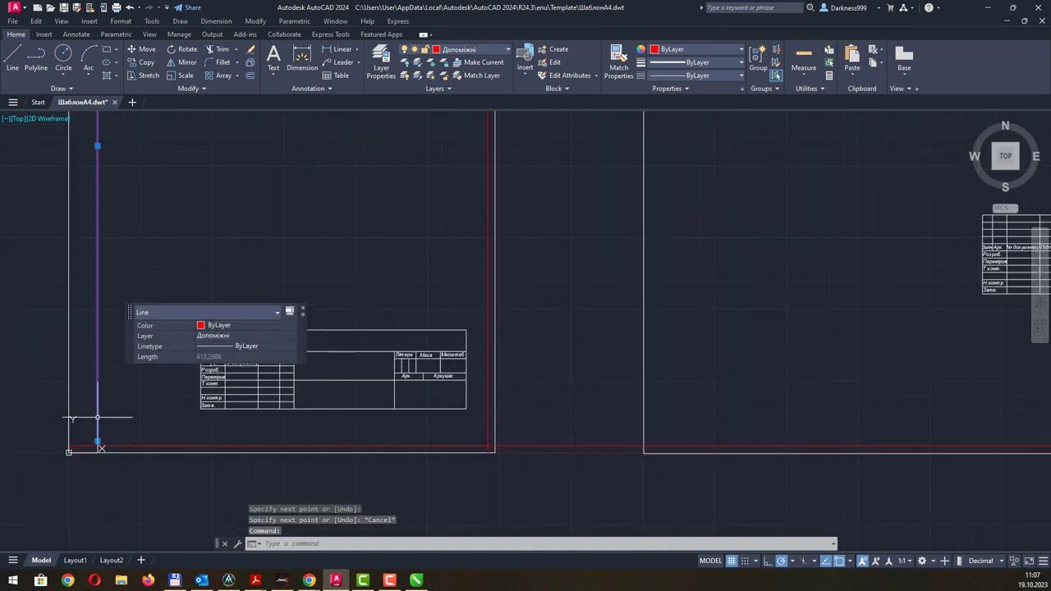
{"action": "scroll", "coordinate": [96, 416], "scroll_direction": "up", "scroll_amount": 2}
{"action": "left_click", "coordinate": [98, 447]}
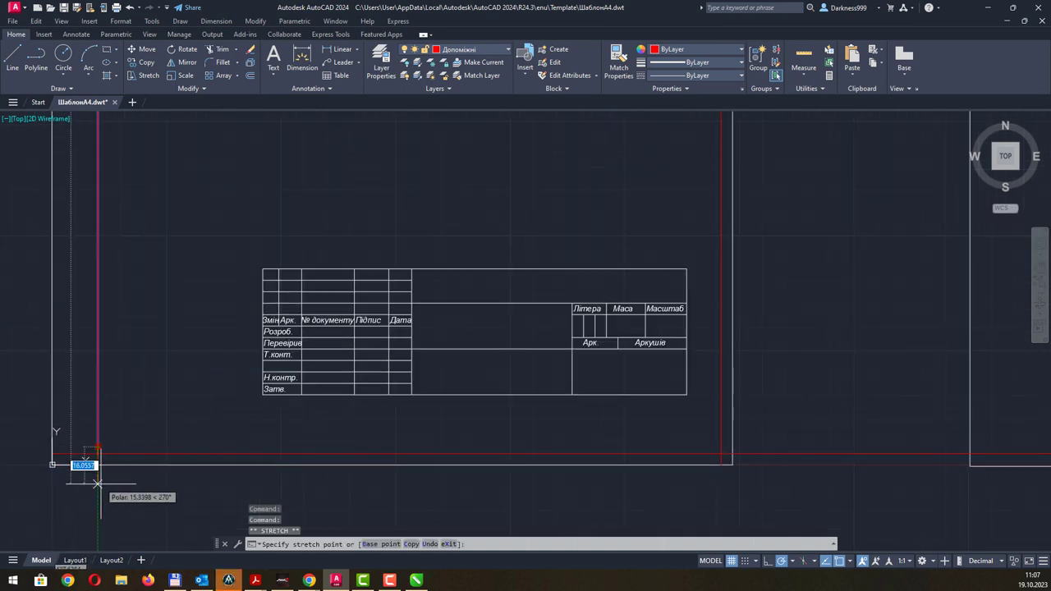
{"action": "key", "text": "Escape"}
{"action": "scroll", "coordinate": [300, 183], "scroll_direction": "down", "scroll_amount": 4}
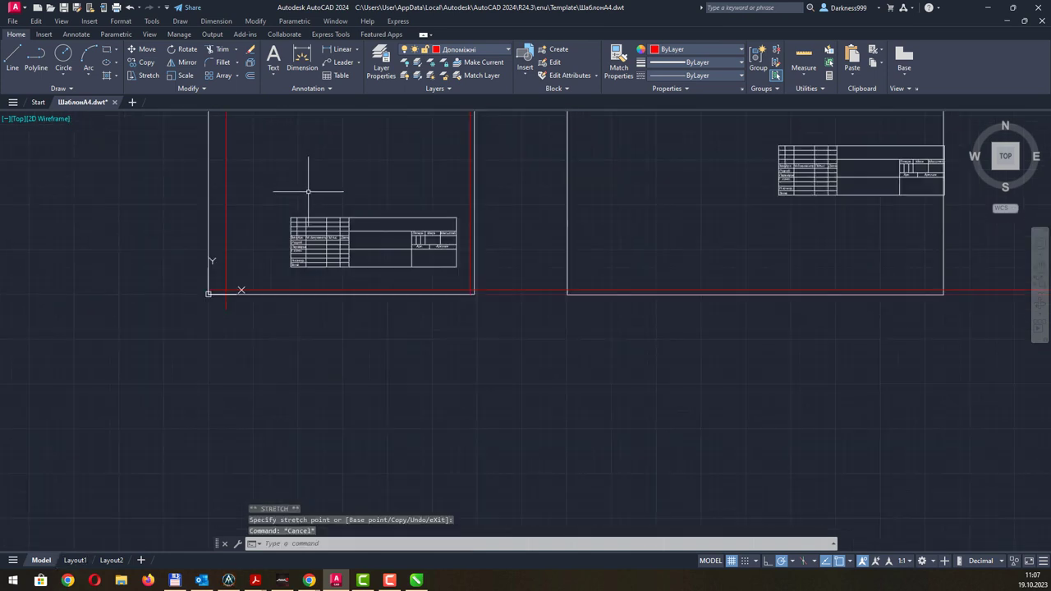
{"action": "scroll", "coordinate": [348, 169], "scroll_direction": "down", "scroll_amount": 2}
{"action": "middle_click_drag", "start_coordinate": [347, 169], "coordinate": [263, 339]}
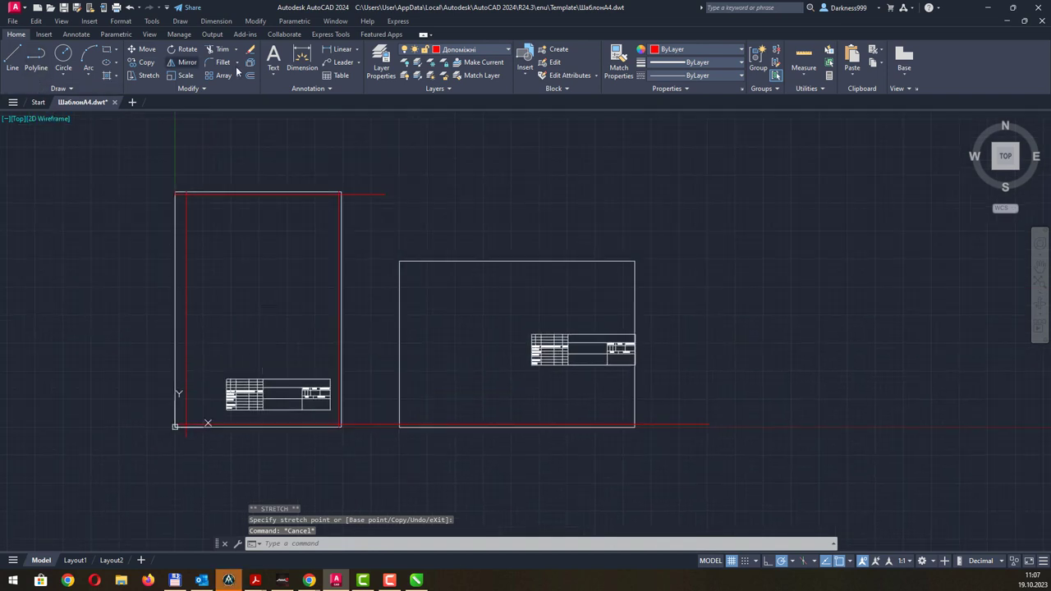
- Draw a guide line 20 inside the landscape frame's left edge
{"action": "left_click", "coordinate": [12, 57]}
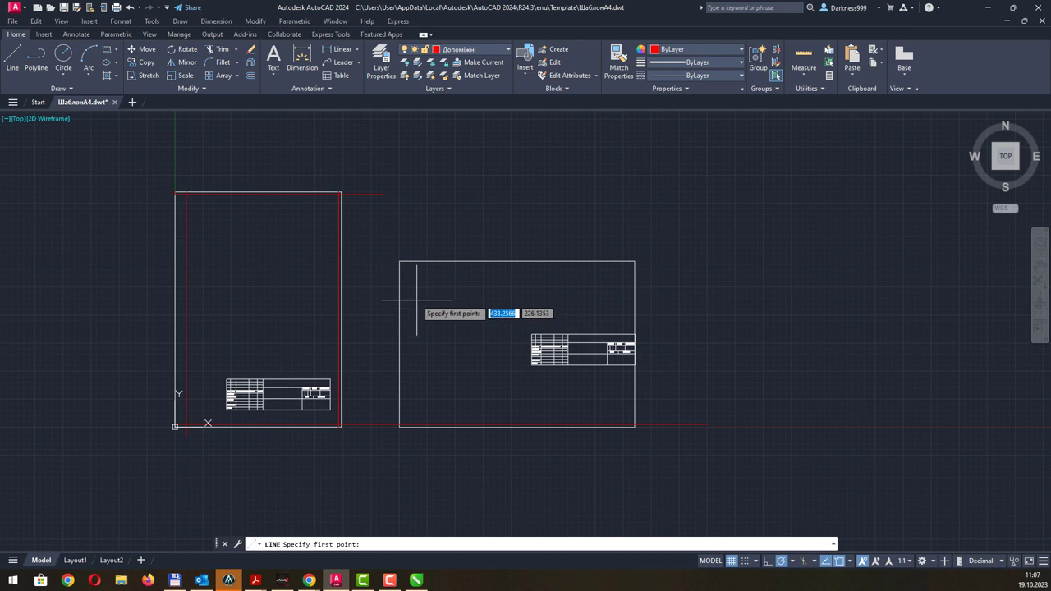
{"action": "scroll", "coordinate": [416, 296], "scroll_direction": "up", "scroll_amount": 4}
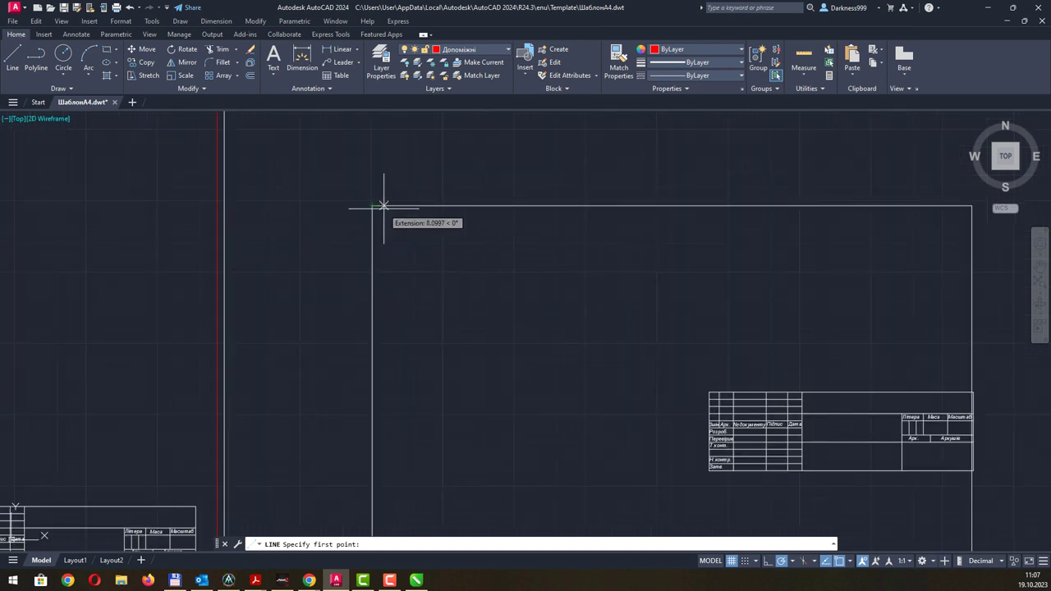
{"action": "type", "text": "20"}
{"action": "key", "text": "Return"}
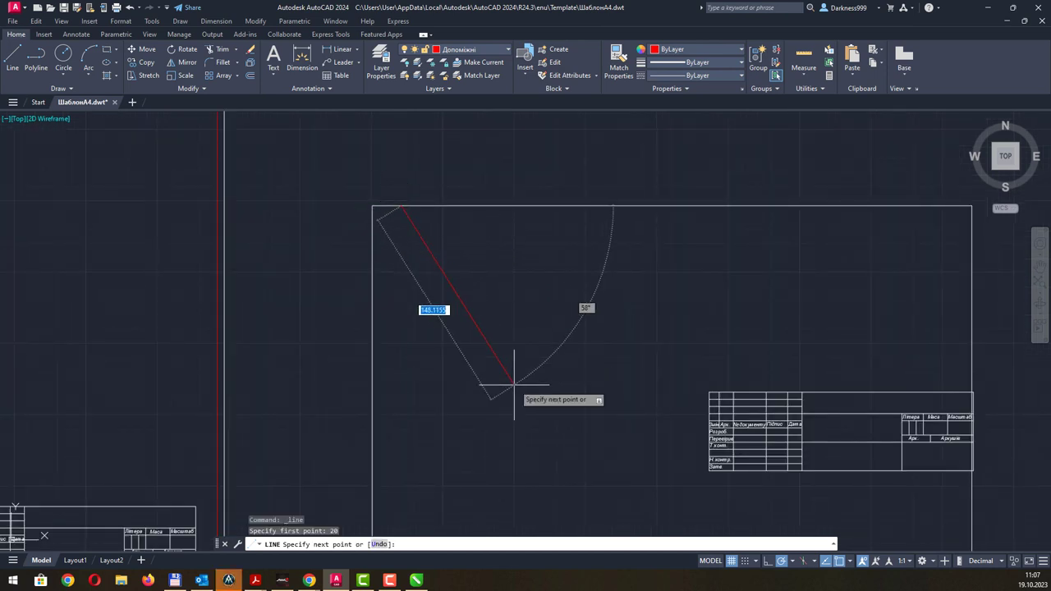
{"action": "middle_click_drag", "start_coordinate": [515, 390], "coordinate": [481, 214]}
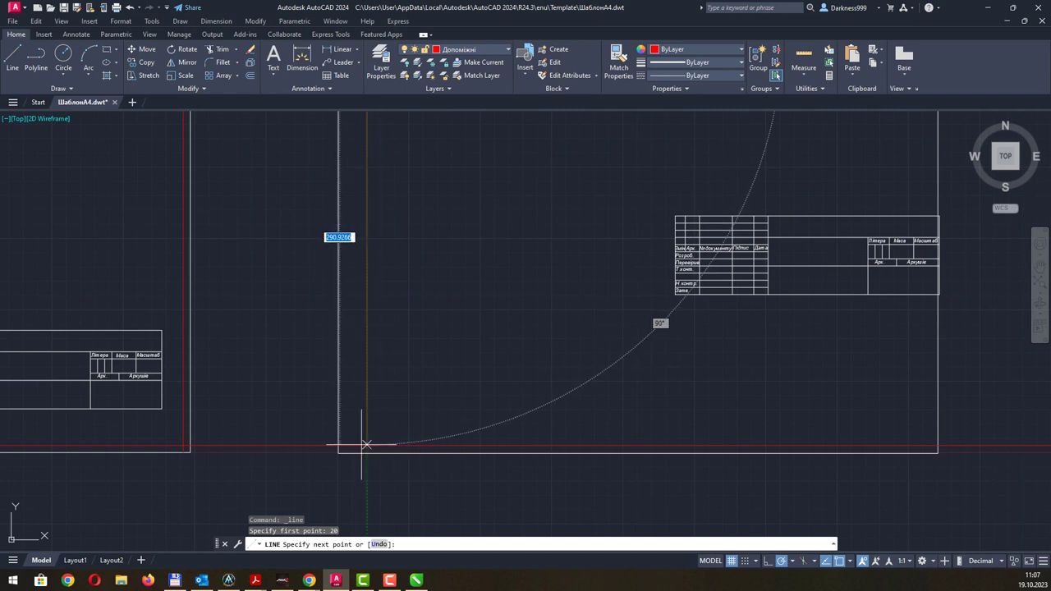
{"action": "key", "text": "Escape"}
{"action": "scroll", "coordinate": [500, 312], "scroll_direction": "down", "scroll_amount": 2}
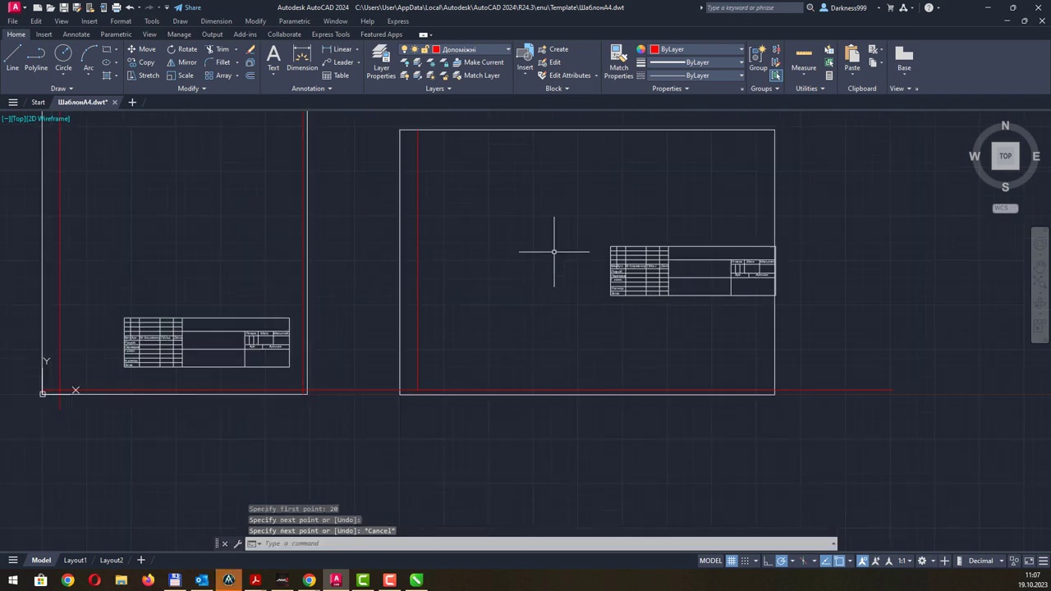
{"action": "middle_click_drag", "start_coordinate": [556, 241], "coordinate": [351, 336]}
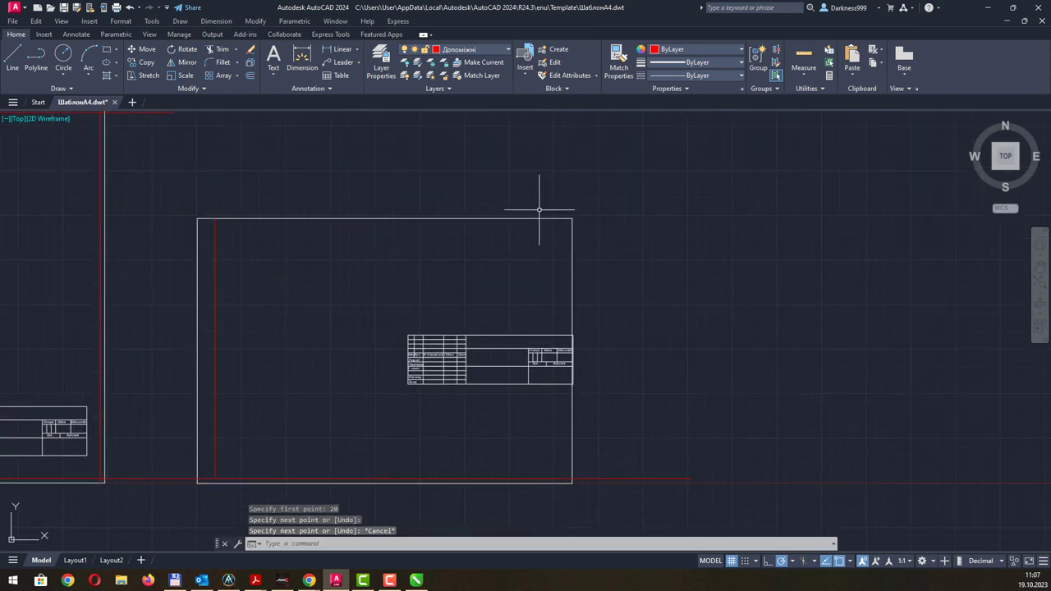
- Draw guide lines 5 inside the landscape frame's right and top edges, then make Основні current
{"action": "key", "text": "Return"}
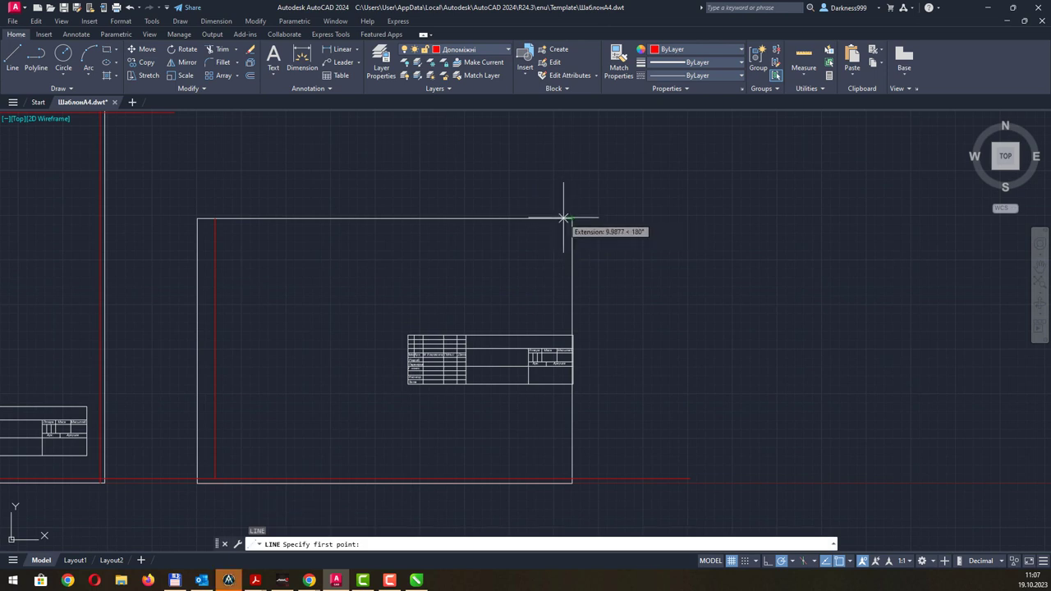
{"action": "left_click", "coordinate": [563, 219]}
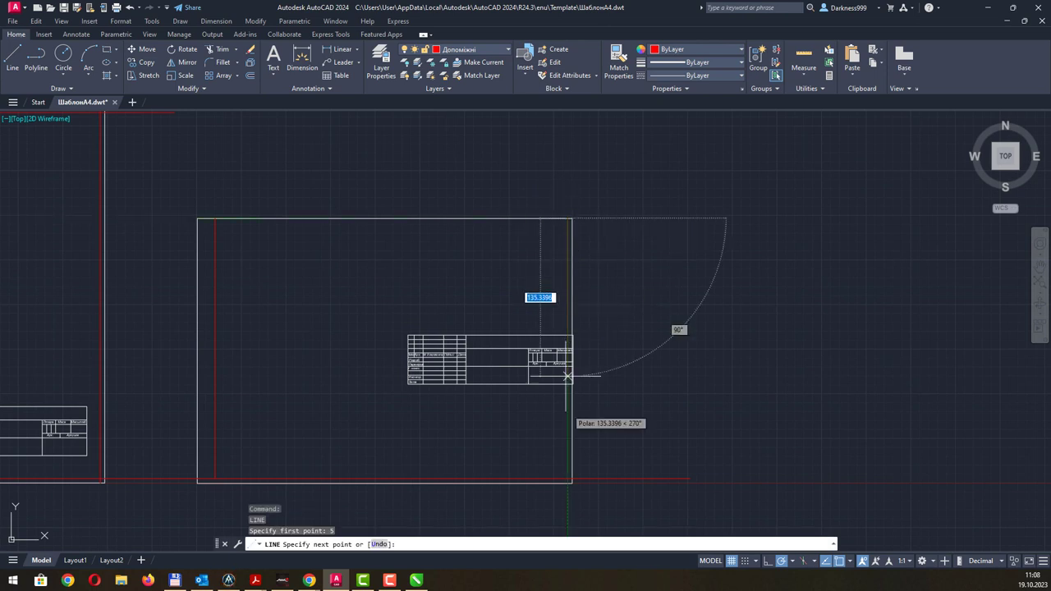
{"action": "left_click", "coordinate": [565, 478]}
{"action": "key", "text": "Escape"}
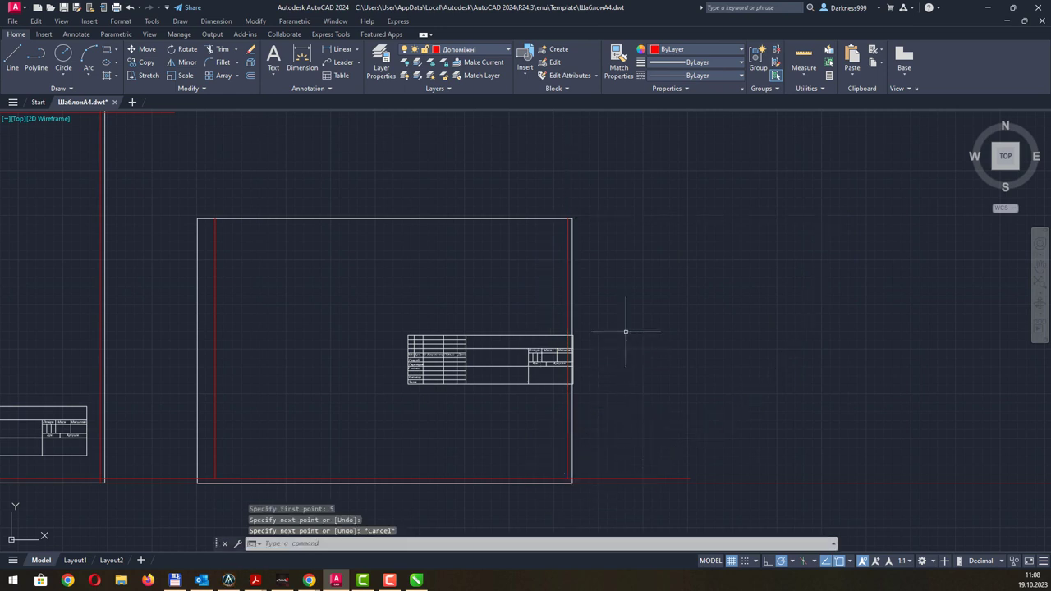
{"action": "key", "text": "Return"}
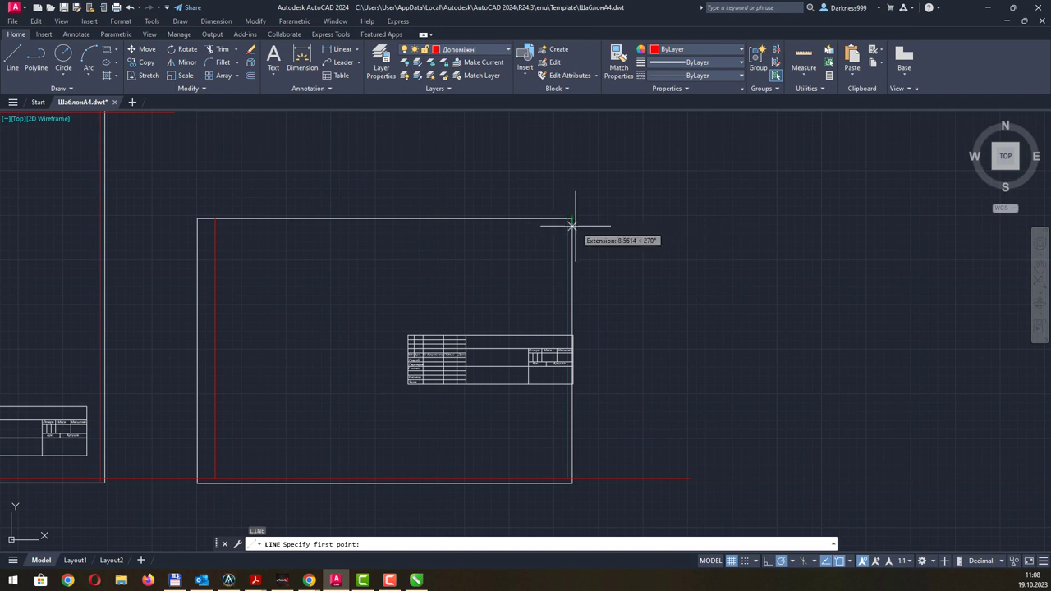
{"action": "type", "text": "5"}
{"action": "key", "text": "Return"}
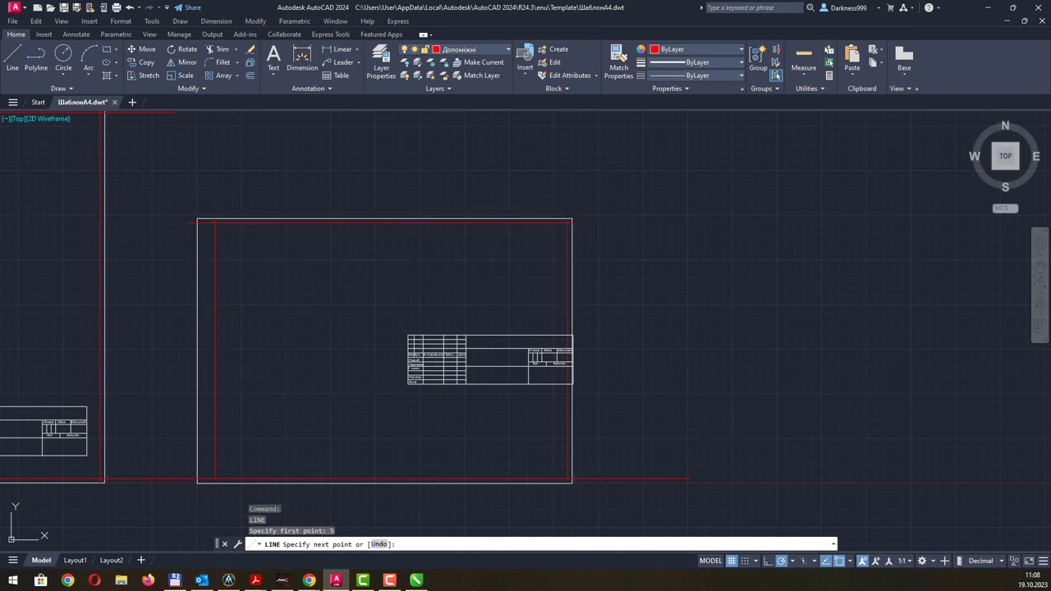
{"action": "key", "text": "Escape"}
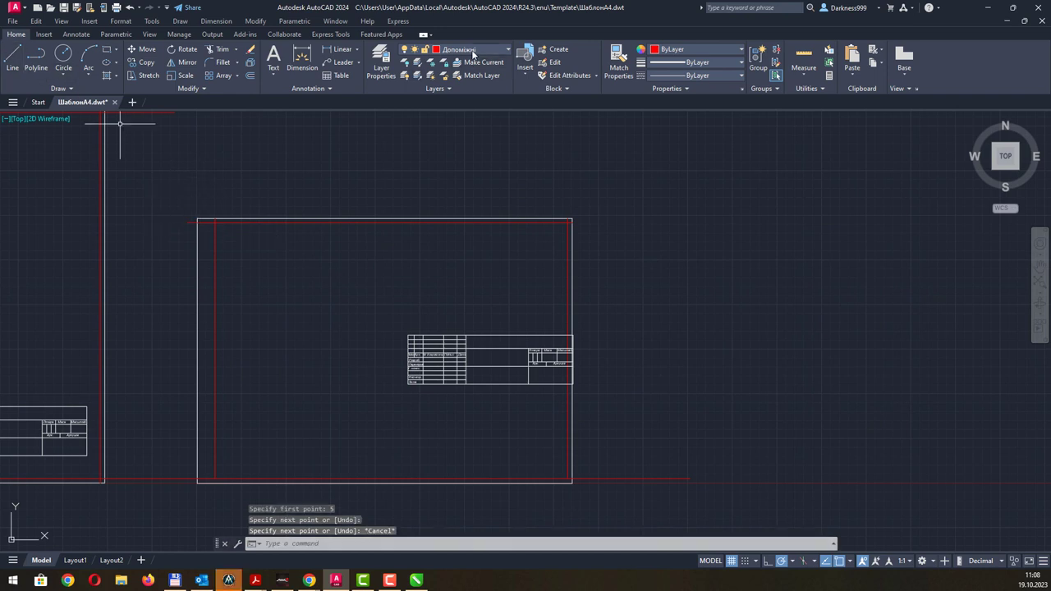
{"action": "left_click", "coordinate": [473, 48]}
{"action": "left_click", "coordinate": [462, 101]}
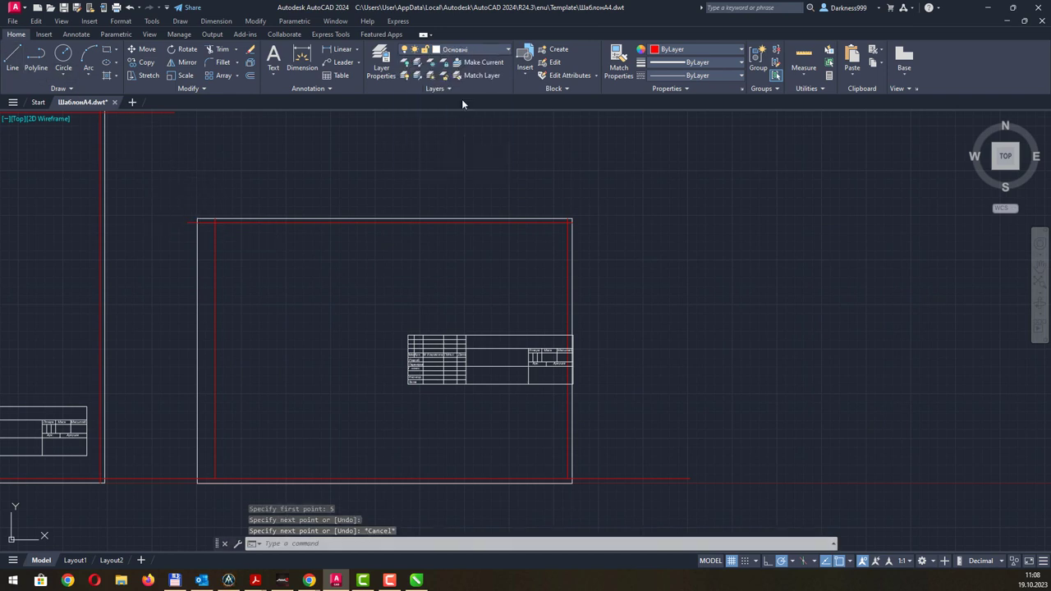
{"action": "left_click", "coordinate": [107, 51]}
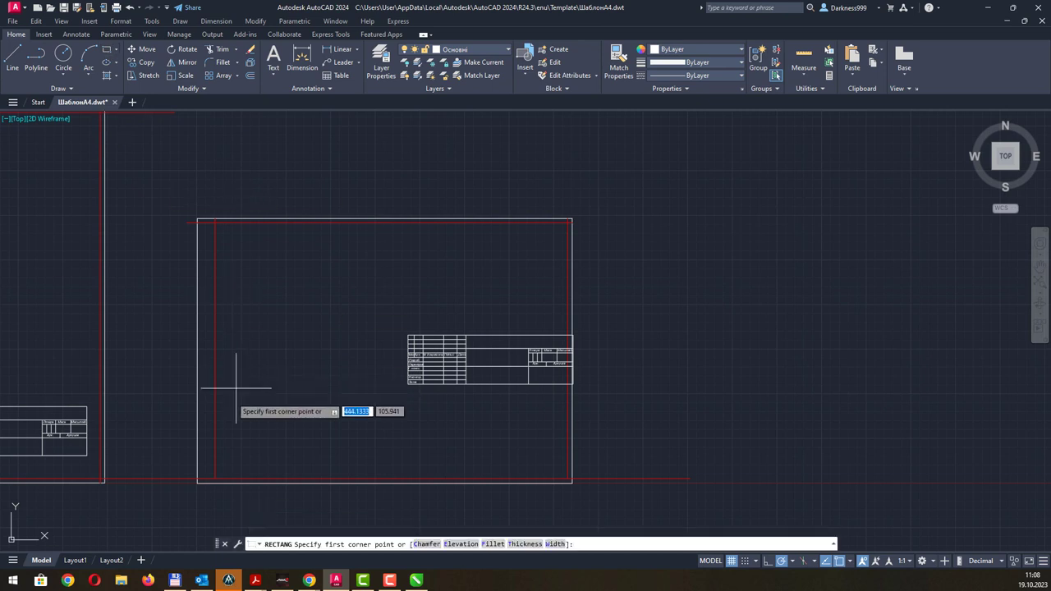
{"action": "left_click", "coordinate": [215, 478]}
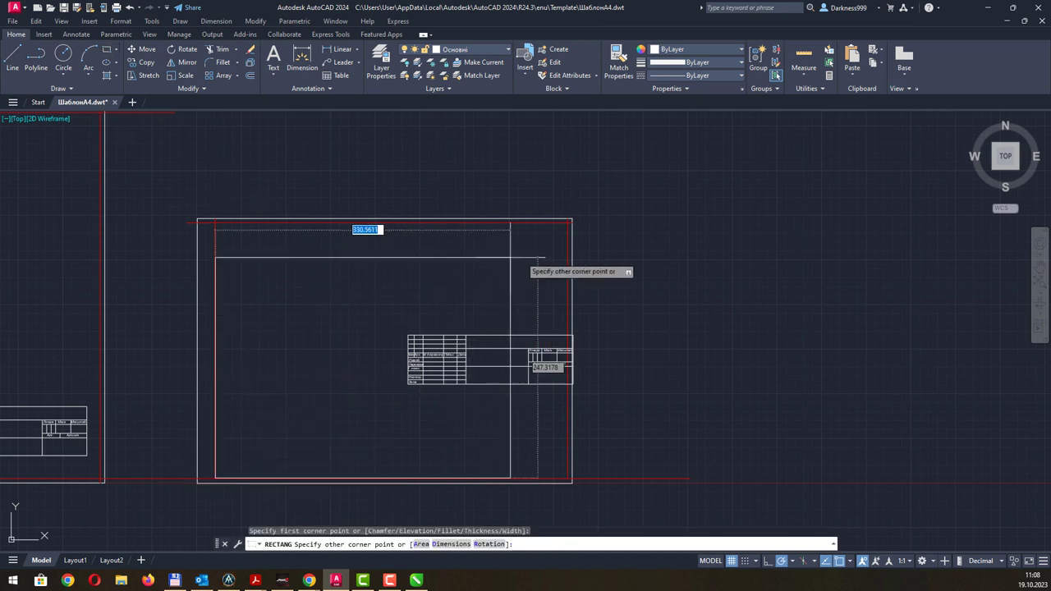
{"action": "left_click", "coordinate": [566, 222]}
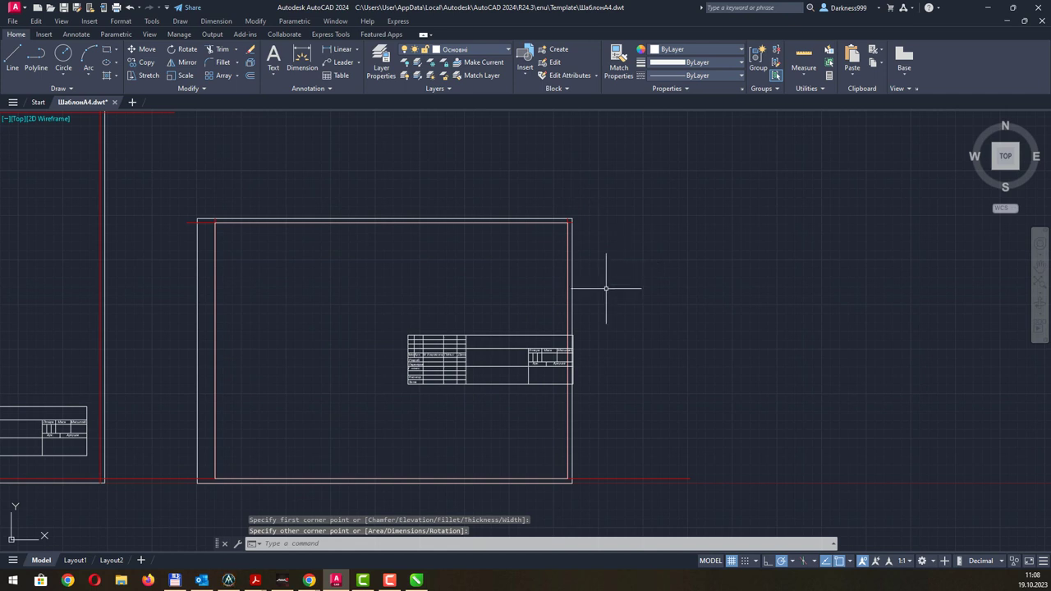
{"action": "middle_click_drag", "start_coordinate": [90, 286], "coordinate": [459, 308]}
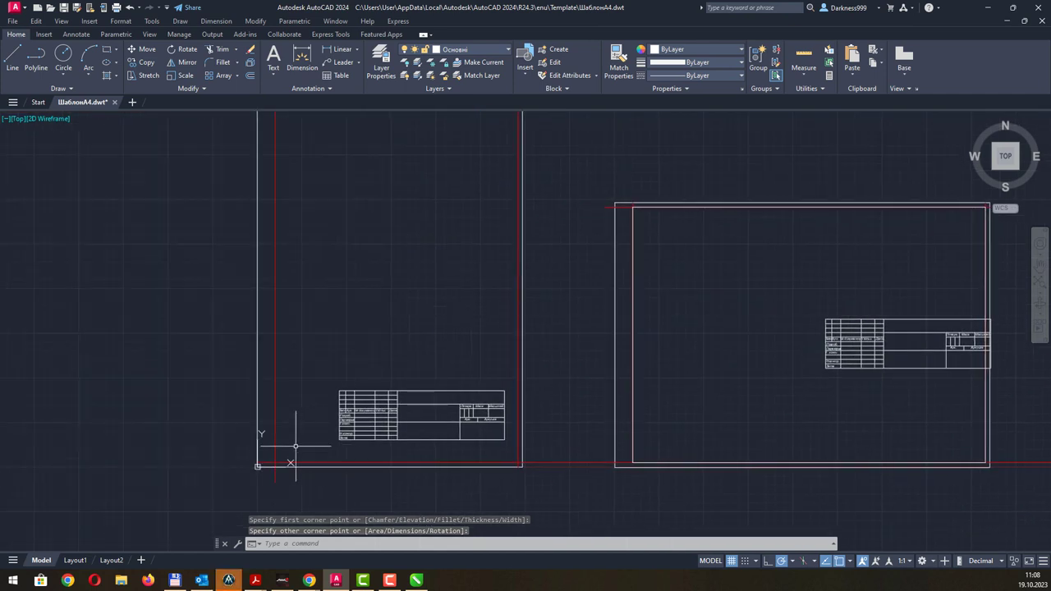
{"action": "key", "text": "Return"}
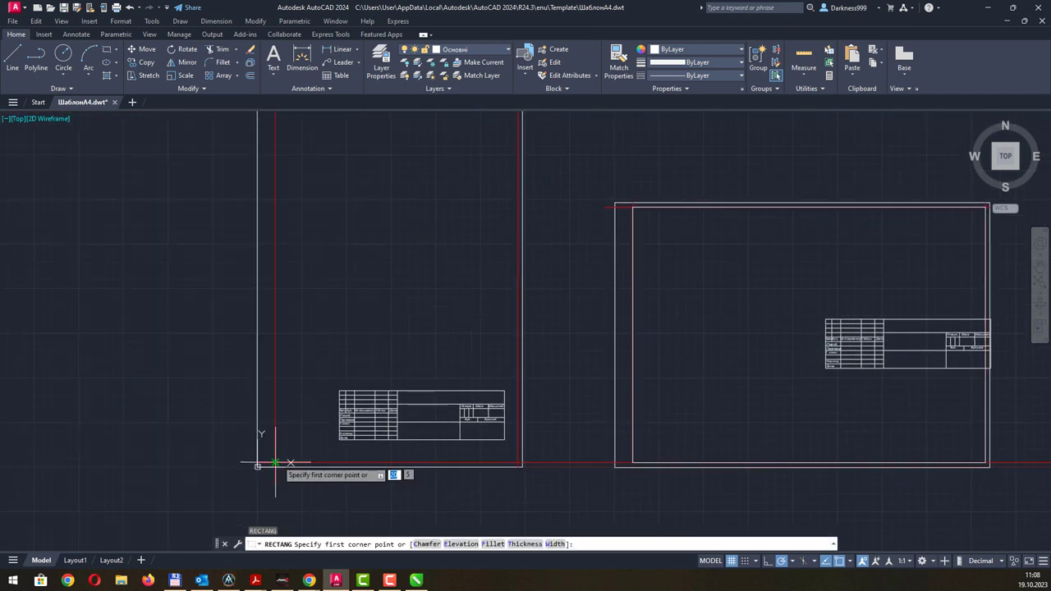
{"action": "left_click", "coordinate": [276, 465]}
{"action": "middle_click_drag", "start_coordinate": [484, 211], "coordinate": [386, 369]}
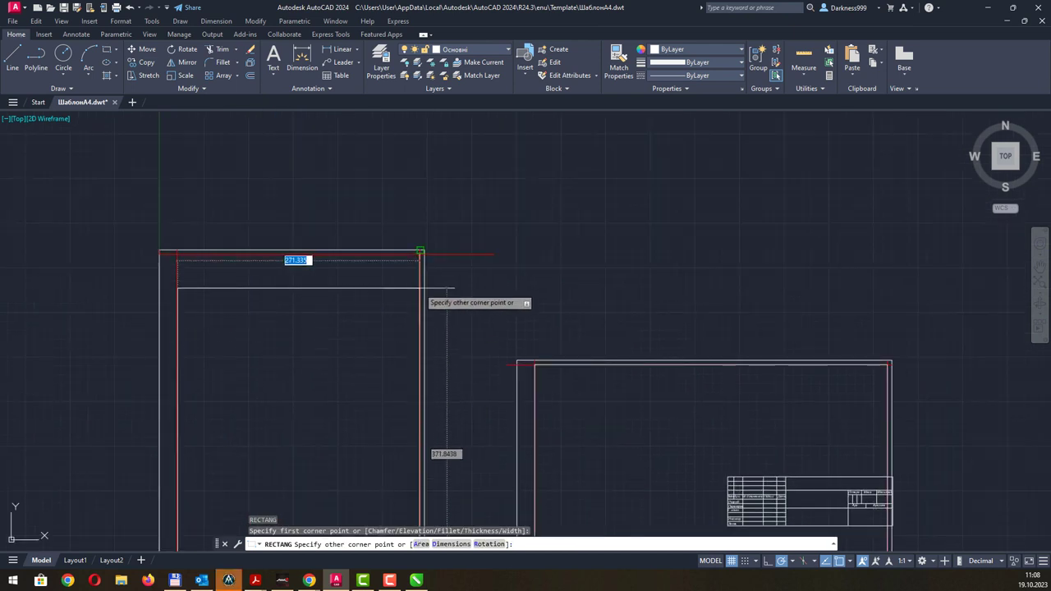
{"action": "key", "text": "Escape"}
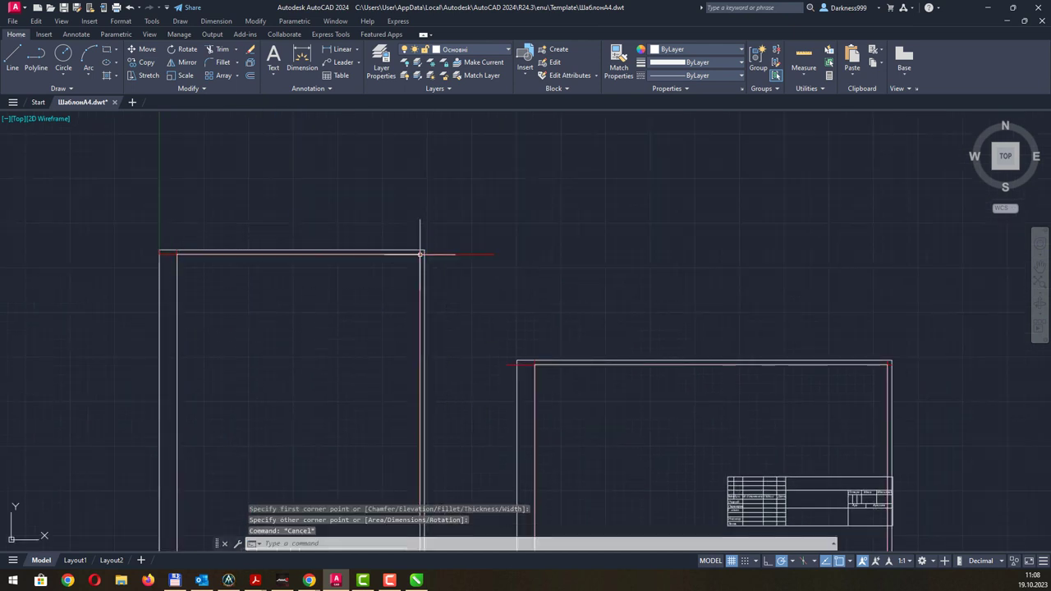
{"action": "scroll", "coordinate": [422, 251], "scroll_direction": "down", "scroll_amount": 2}
{"action": "scroll", "coordinate": [422, 251], "scroll_direction": "down", "scroll_amount": 2}
{"action": "middle_click_drag", "start_coordinate": [479, 263], "coordinate": [390, 222]}
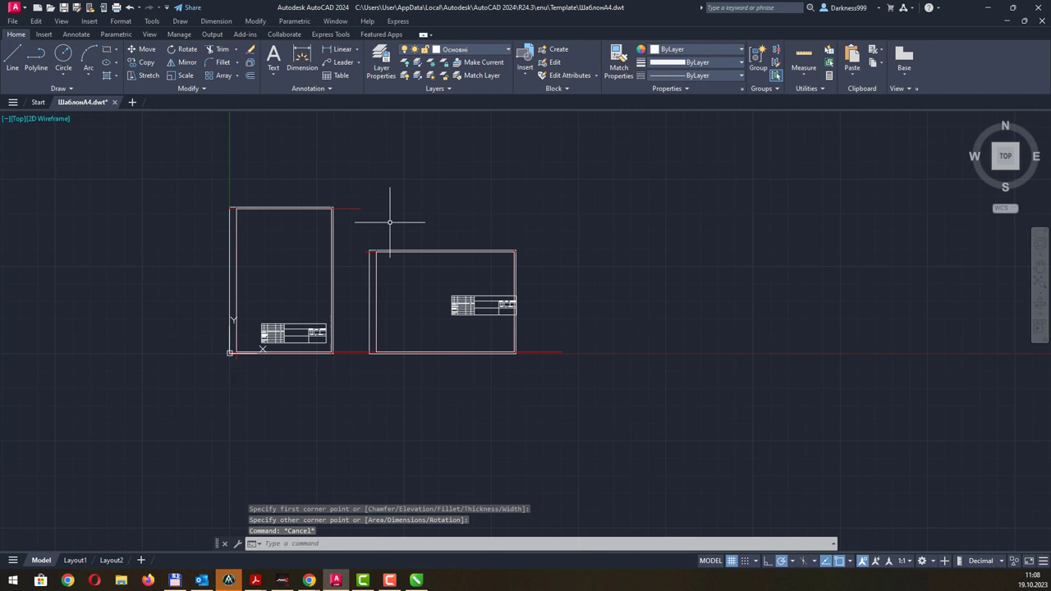
{"action": "left_click", "coordinate": [368, 186]}
- Erase the short stray line beside the landscape frame and window-select the red construction line
{"action": "left_click", "coordinate": [335, 221]}
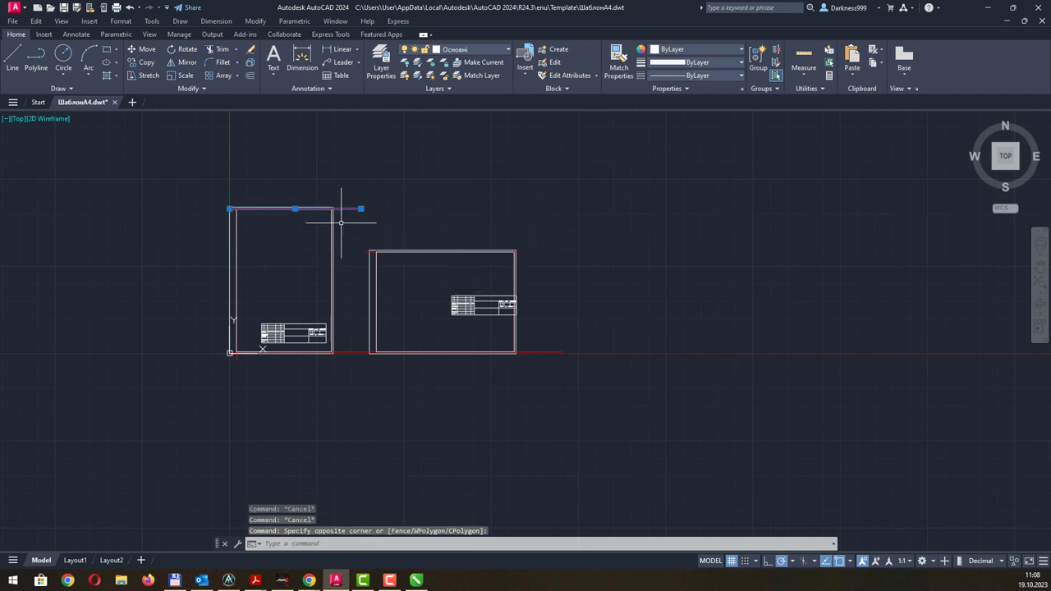
{"action": "key", "text": "Delete"}
{"action": "left_click", "coordinate": [570, 397]}
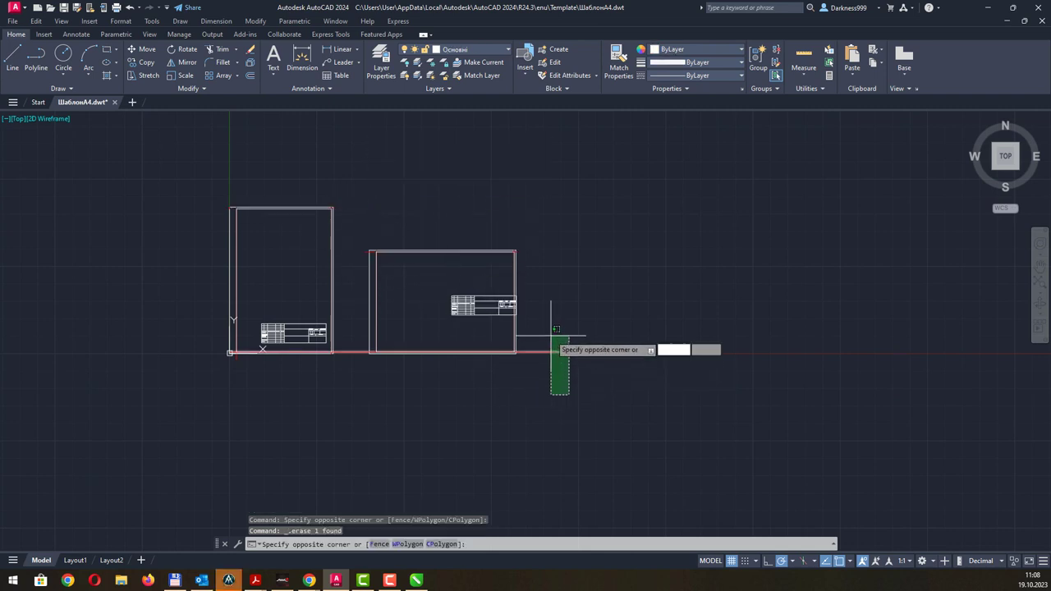
{"action": "left_click", "coordinate": [551, 334]}
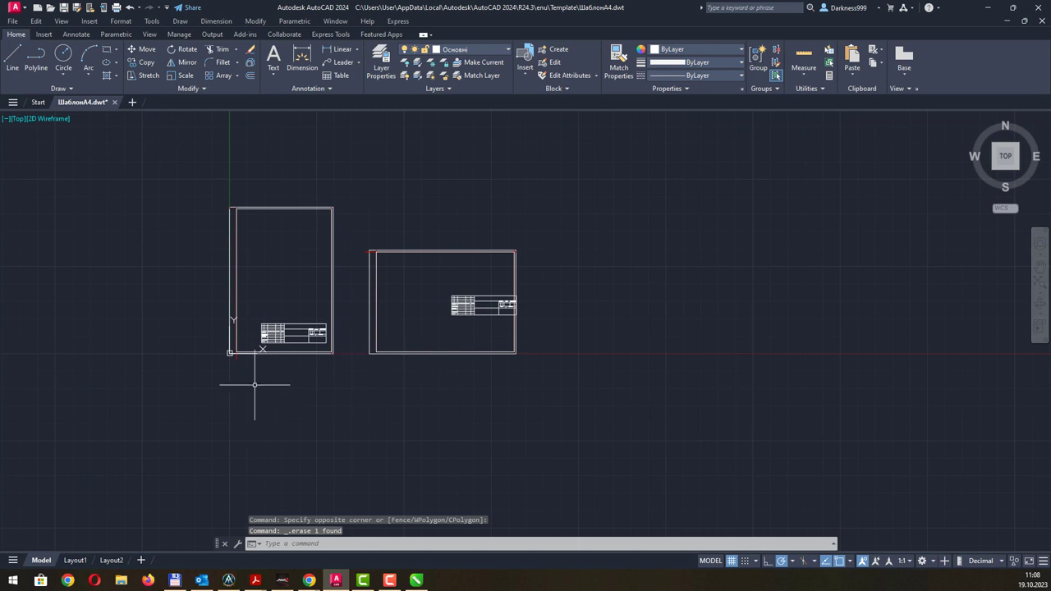
{"action": "left_click", "coordinate": [236, 365]}
{"action": "left_click", "coordinate": [233, 356]}
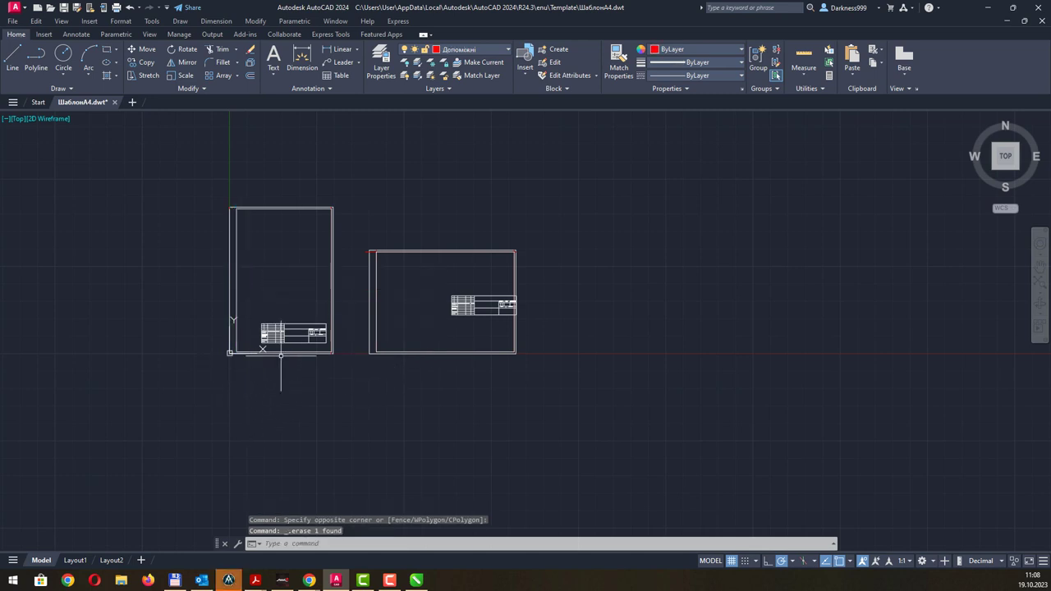
- Zoom in on the frames and check the landscape frame's top line, then clear the selection
{"action": "scroll", "coordinate": [406, 318], "scroll_direction": "up", "scroll_amount": 3}
{"action": "scroll", "coordinate": [417, 298], "scroll_direction": "up", "scroll_amount": 2}
{"action": "scroll", "coordinate": [251, 178], "scroll_direction": "down", "scroll_amount": 3}
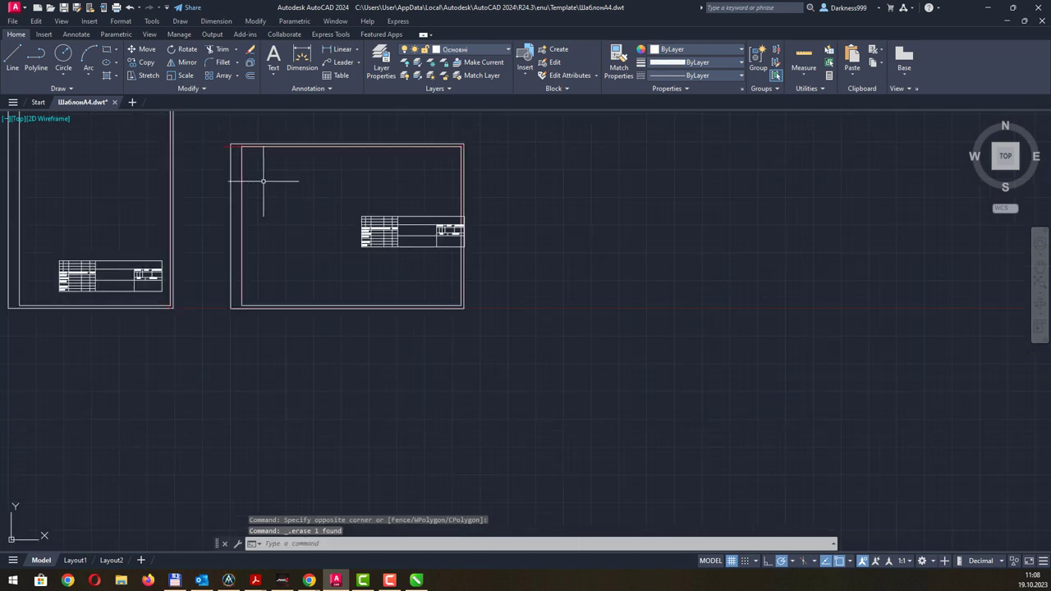
{"action": "middle_click_drag", "start_coordinate": [279, 169], "coordinate": [270, 327]}
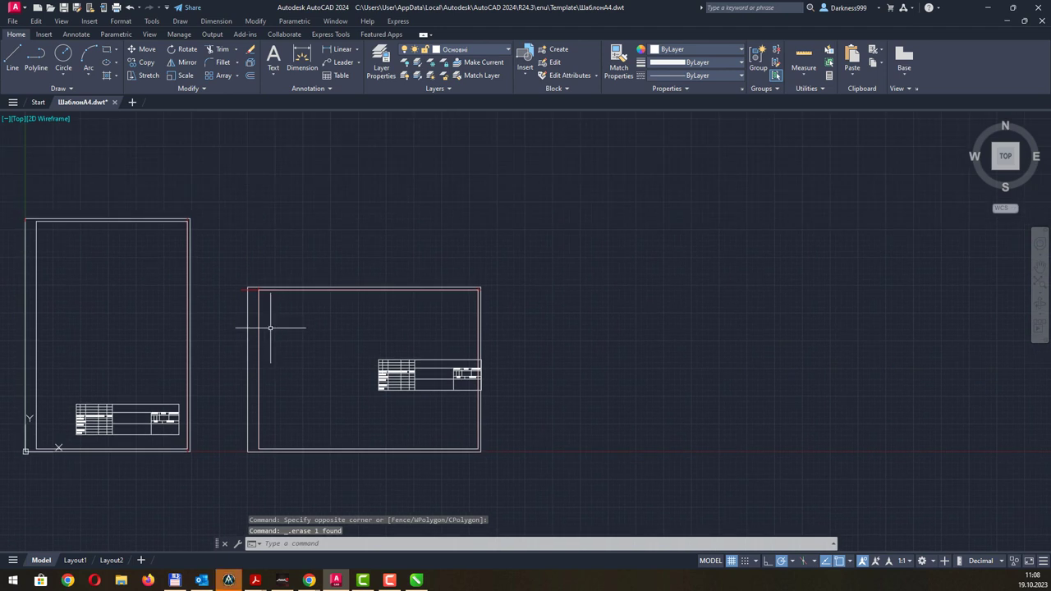
{"action": "left_click", "coordinate": [242, 290]}
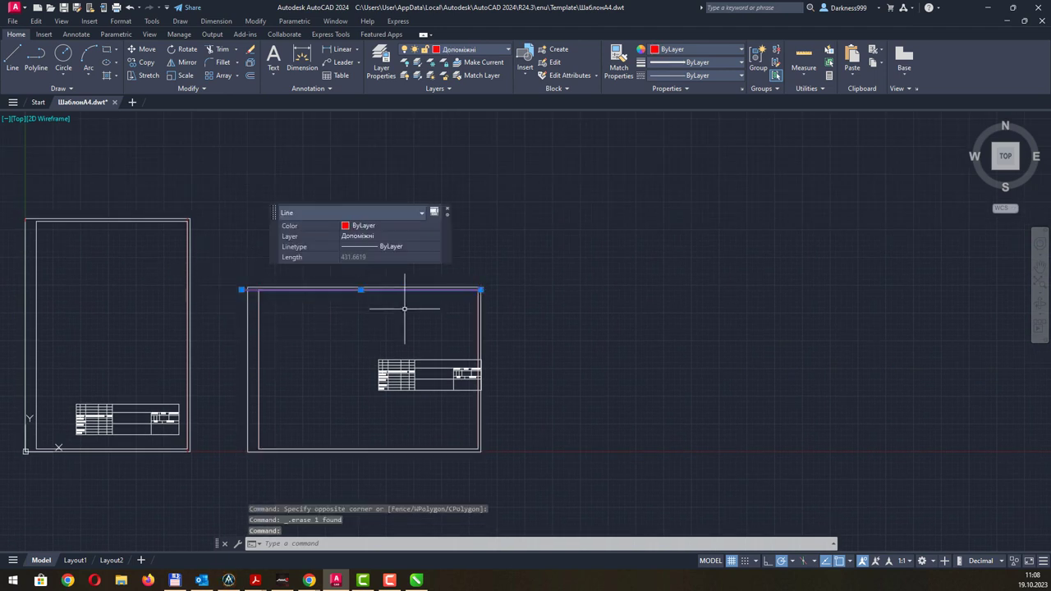
{"action": "left_click", "coordinate": [519, 299]}
{"action": "key", "text": "Escape"}
{"action": "key", "text": "Escape"}
{"action": "key", "text": "Escape"}
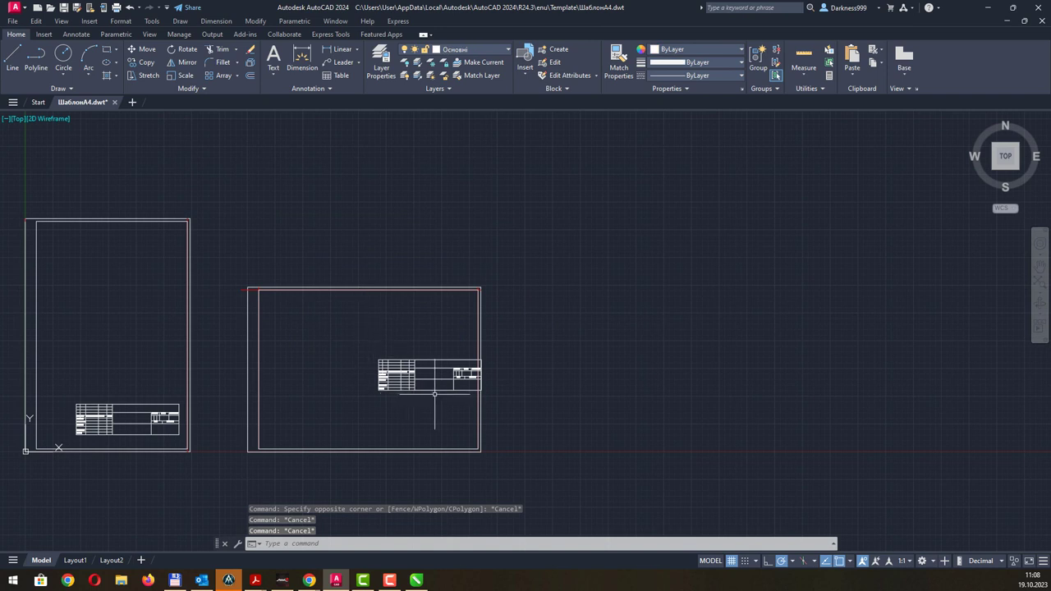
- Zoom into the landscape title block and select it for MOVE
{"action": "scroll", "coordinate": [434, 394], "scroll_direction": "up", "scroll_amount": 3}
{"action": "scroll", "coordinate": [403, 328], "scroll_direction": "up", "scroll_amount": 3}
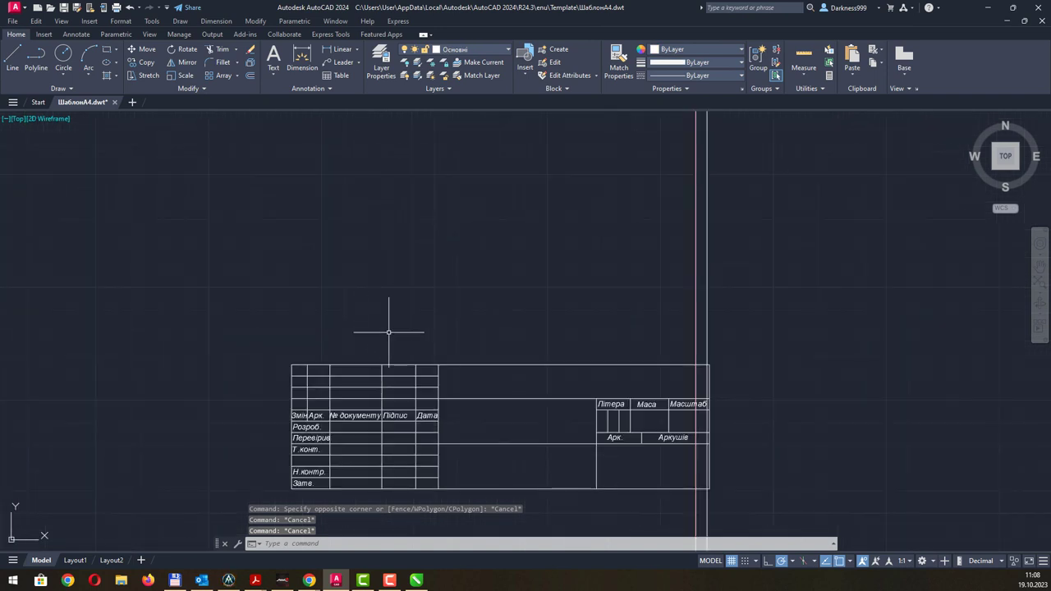
{"action": "left_click", "coordinate": [141, 50]}
{"action": "middle_click_drag", "start_coordinate": [377, 238], "coordinate": [233, 172]}
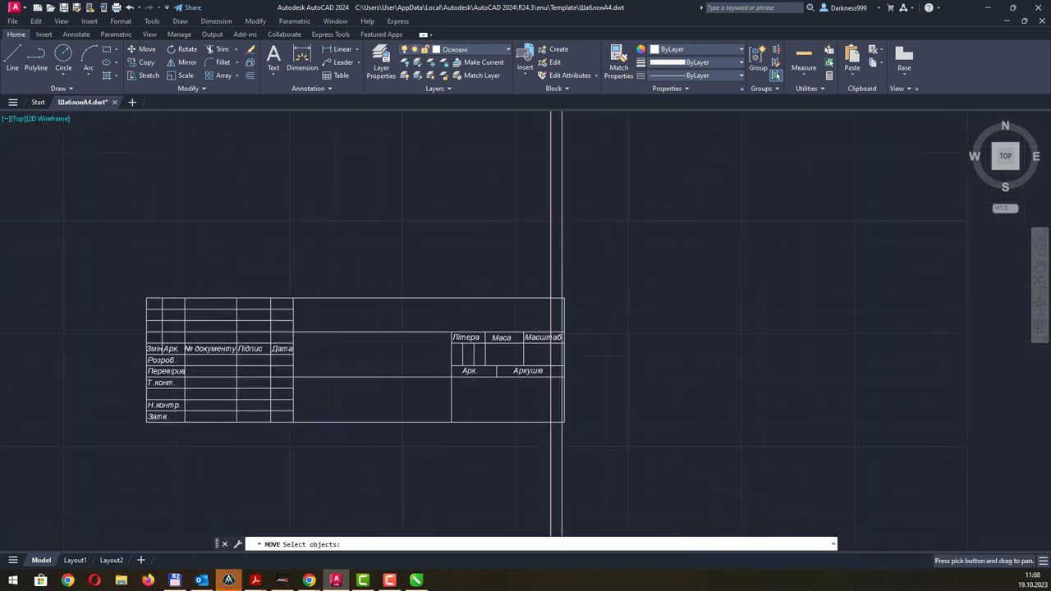
{"action": "left_click", "coordinate": [289, 415]}
- Move the landscape title block by its corner to the frame's inner corner
{"action": "key", "text": "Return"}
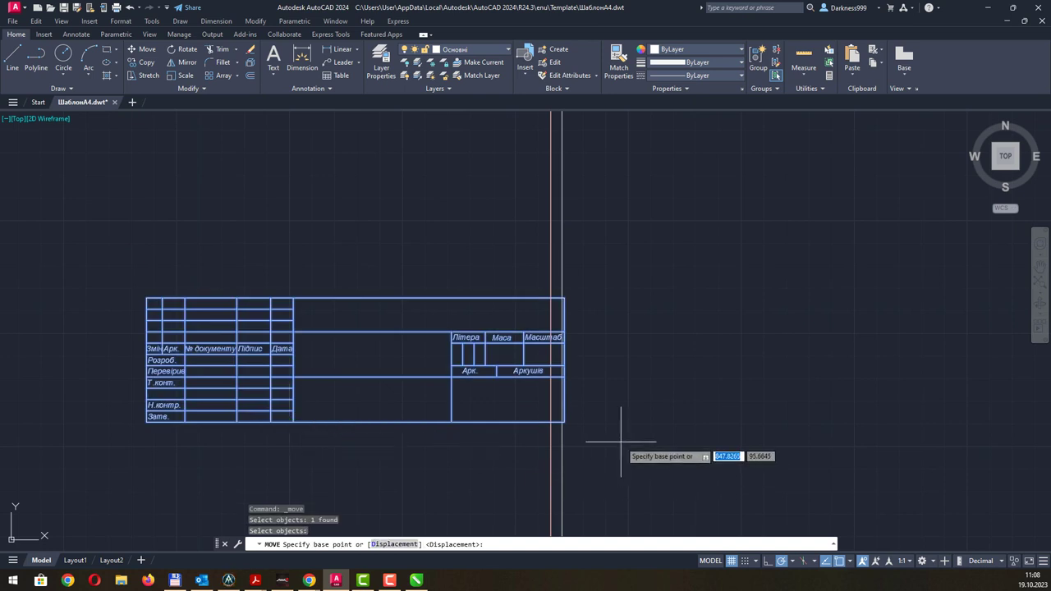
{"action": "left_click", "coordinate": [562, 422]}
{"action": "middle_click_drag", "start_coordinate": [572, 413], "coordinate": [512, 186]}
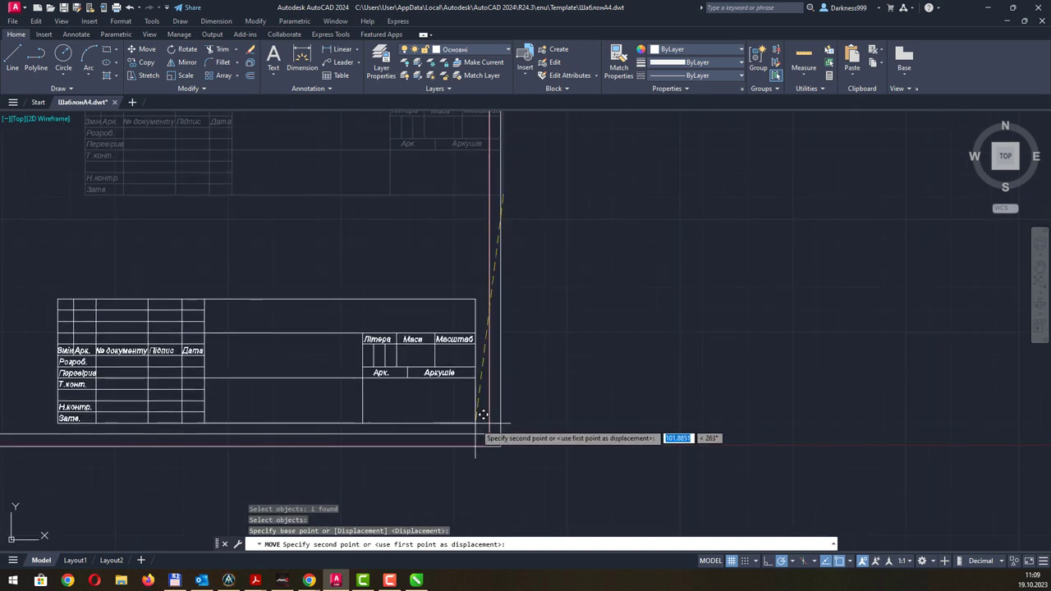
{"action": "left_click", "coordinate": [455, 347]}
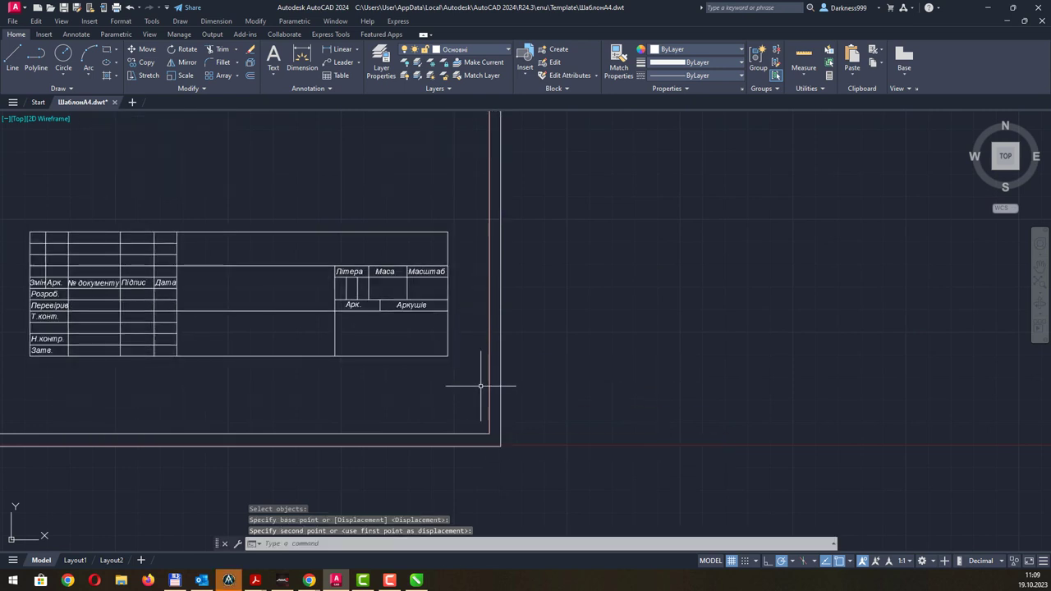
- Move the landscape title block again so it sits flush in the lower-right inner corner
{"action": "left_click", "coordinate": [141, 49]}
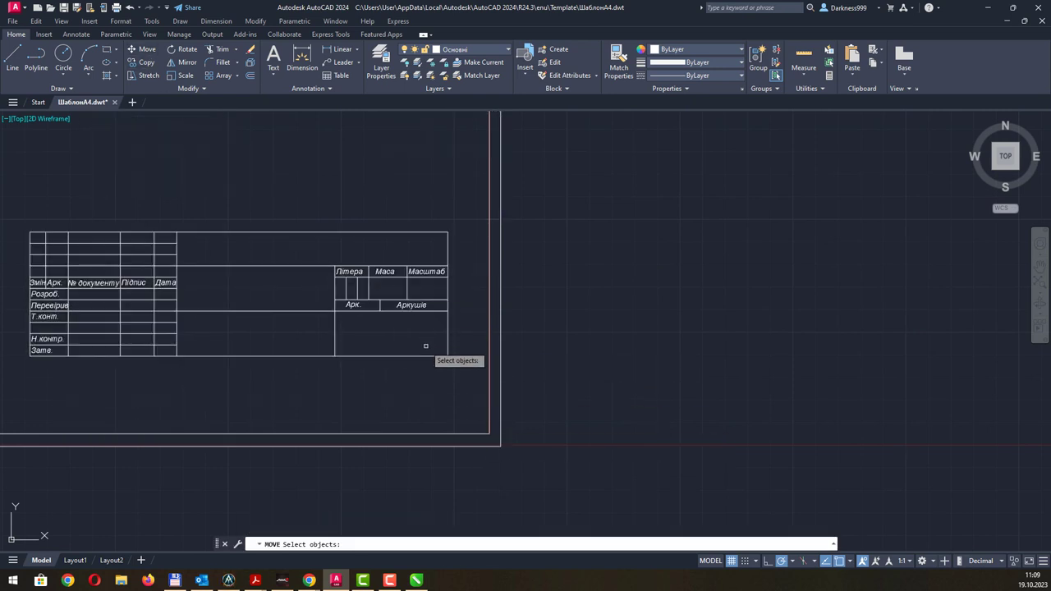
{"action": "left_click", "coordinate": [448, 357]}
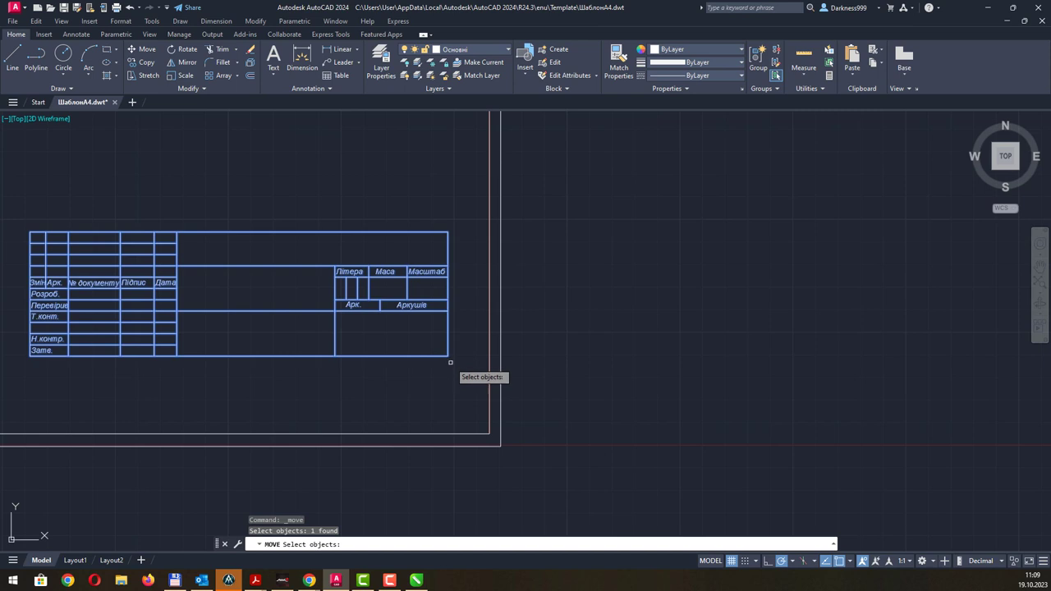
{"action": "key", "text": "Return"}
{"action": "left_click", "coordinate": [447, 355]}
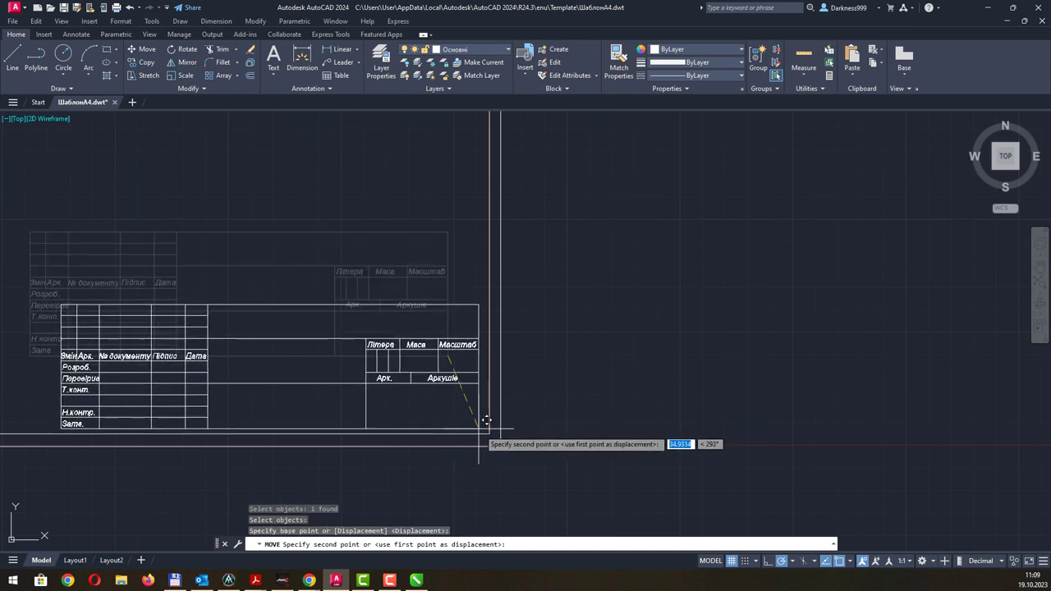
{"action": "left_click", "coordinate": [489, 433]}
- Window-select the portrait frame's title block
{"action": "scroll", "coordinate": [318, 264], "scroll_direction": "down", "scroll_amount": 4}
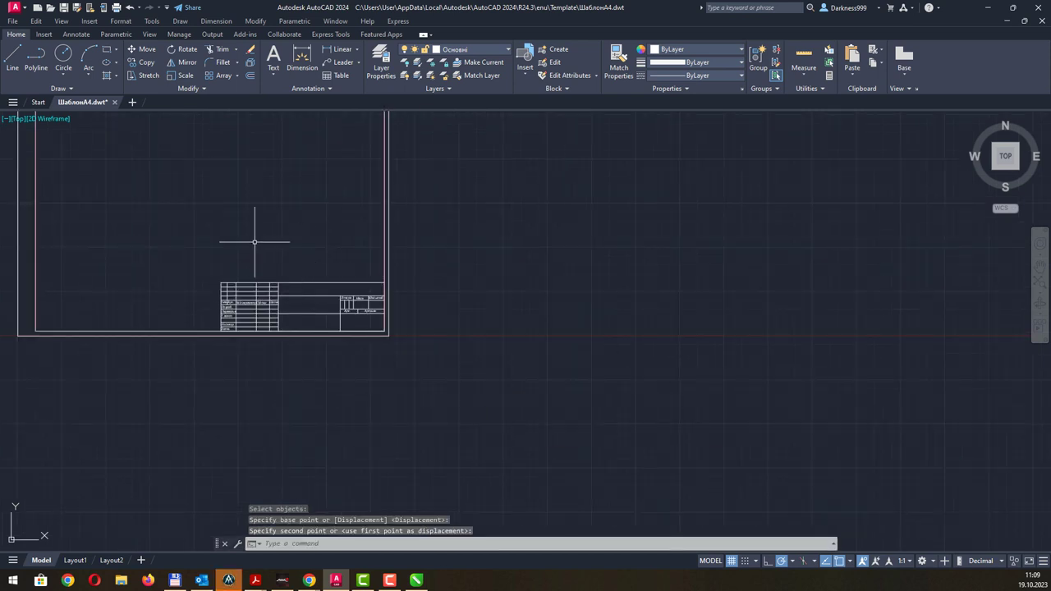
{"action": "scroll", "coordinate": [251, 227], "scroll_direction": "down", "scroll_amount": 1}
{"action": "scroll", "coordinate": [310, 359], "scroll_direction": "down", "scroll_amount": 1}
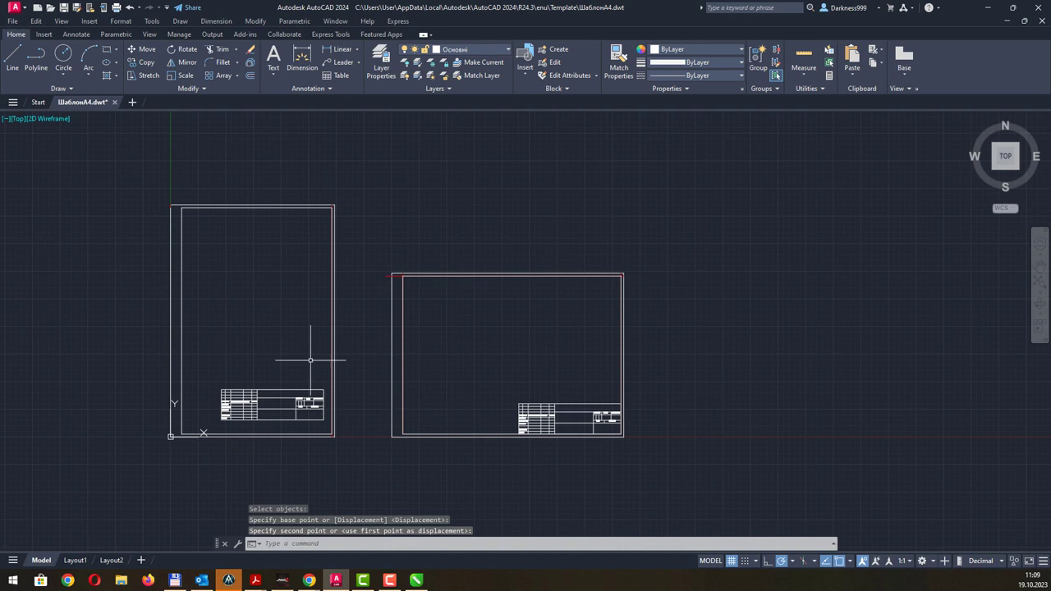
{"action": "left_click", "coordinate": [269, 388]}
{"action": "key", "text": "Escape"}
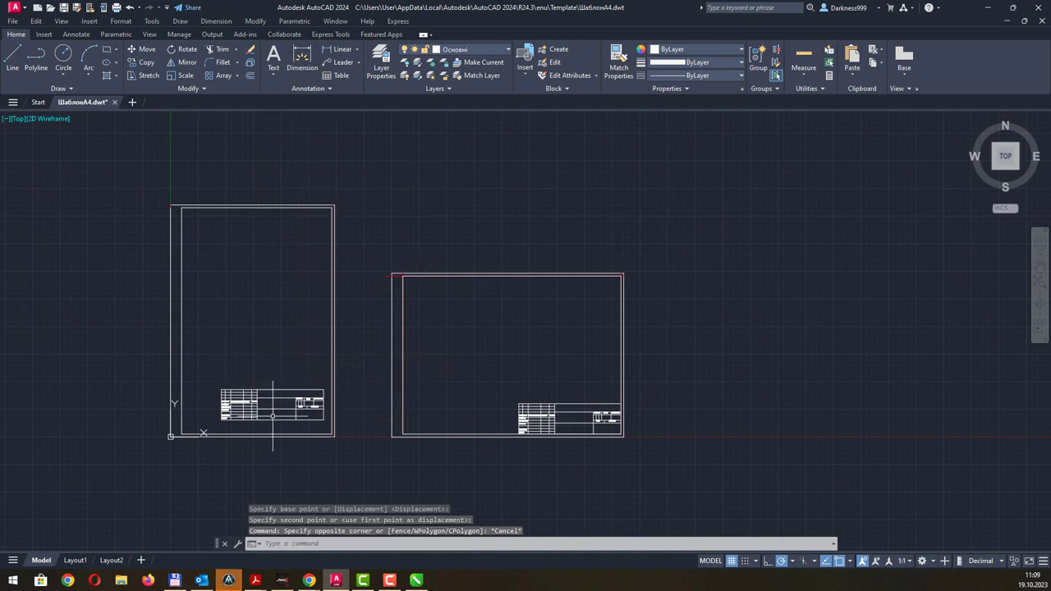
{"action": "scroll", "coordinate": [279, 408], "scroll_direction": "up", "scroll_amount": 8}
{"action": "left_click", "coordinate": [288, 436]}
{"action": "left_click", "coordinate": [211, 362]}
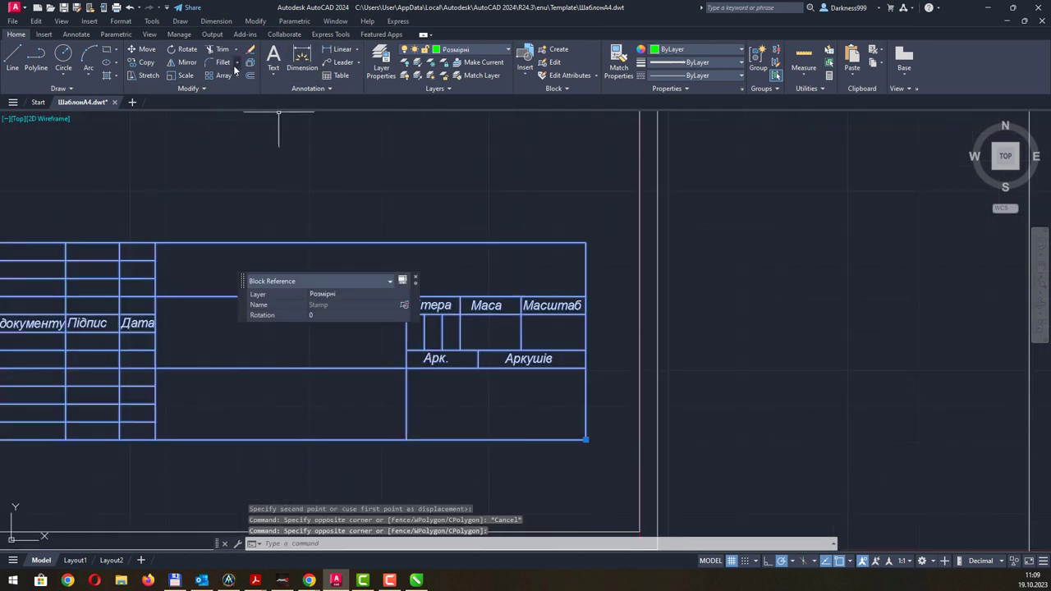
- Snap the portrait title block into its frame's lower-right corner and erase the leftover vertical line
{"action": "left_click", "coordinate": [148, 54]}
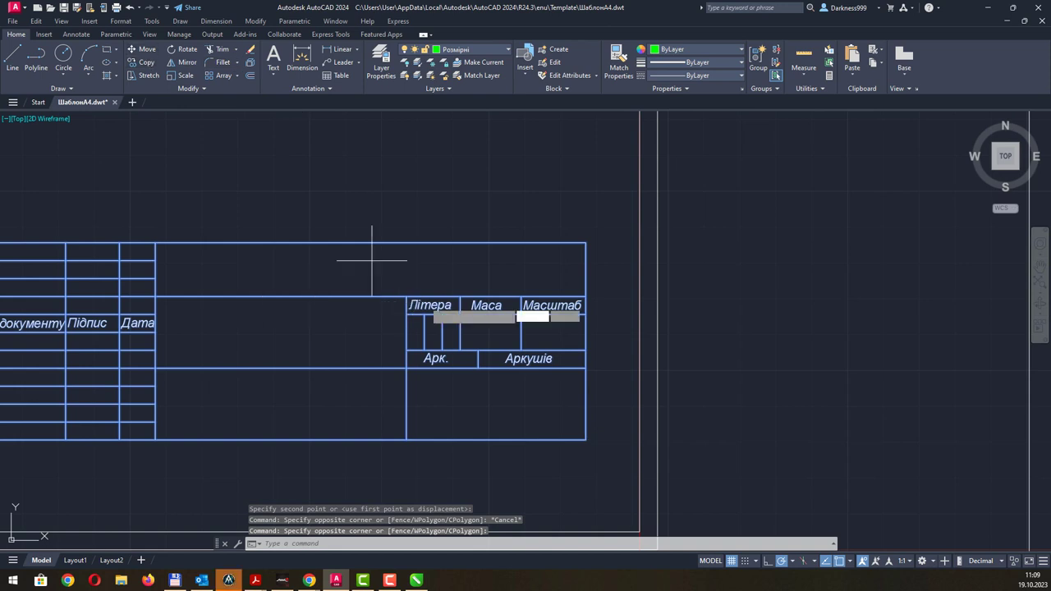
{"action": "left_click", "coordinate": [586, 439]}
{"action": "scroll", "coordinate": [595, 432], "scroll_direction": "down", "scroll_amount": 1}
{"action": "scroll", "coordinate": [565, 418], "scroll_direction": "up", "scroll_amount": 1}
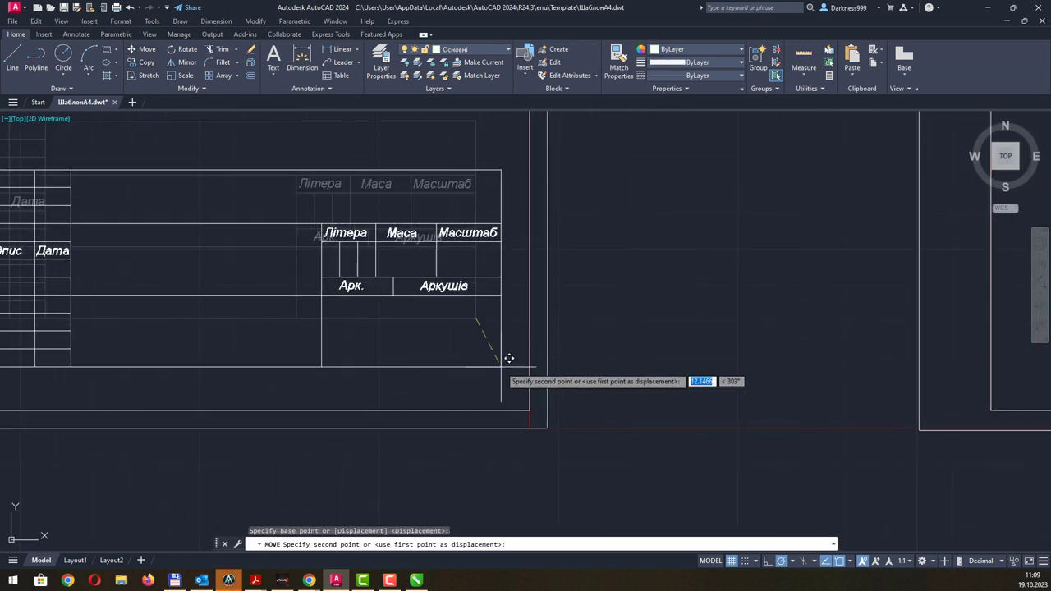
{"action": "left_click", "coordinate": [536, 403]}
{"action": "key", "text": "Escape"}
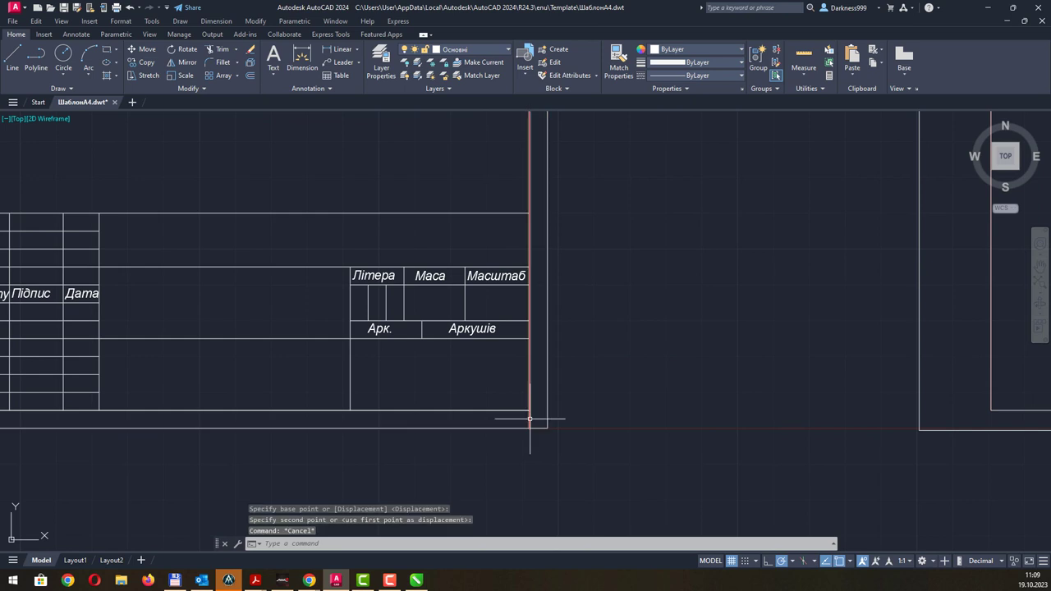
{"action": "left_click", "coordinate": [530, 419]}
{"action": "key", "text": "Delete"}
{"action": "scroll", "coordinate": [529, 419], "scroll_direction": "down", "scroll_amount": 1}
- Erase the short red guide line at the portrait frame's top-left corner
{"action": "scroll", "coordinate": [527, 386], "scroll_direction": "down", "scroll_amount": 2}
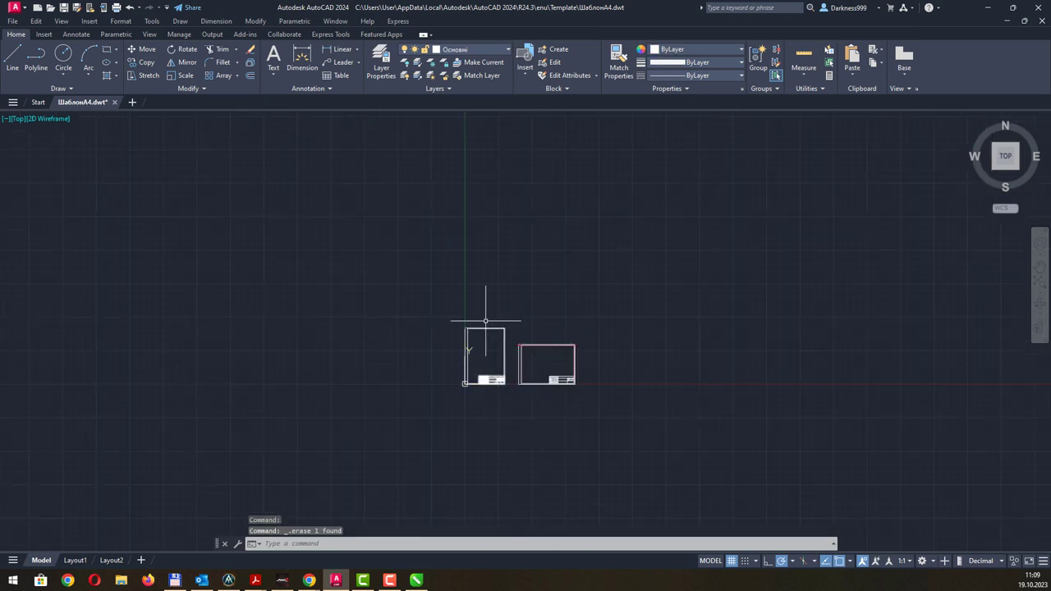
{"action": "scroll", "coordinate": [483, 305], "scroll_direction": "up", "scroll_amount": 2}
{"action": "scroll", "coordinate": [534, 375], "scroll_direction": "up", "scroll_amount": 2}
{"action": "middle_click_drag", "start_coordinate": [416, 184], "coordinate": [442, 251]}
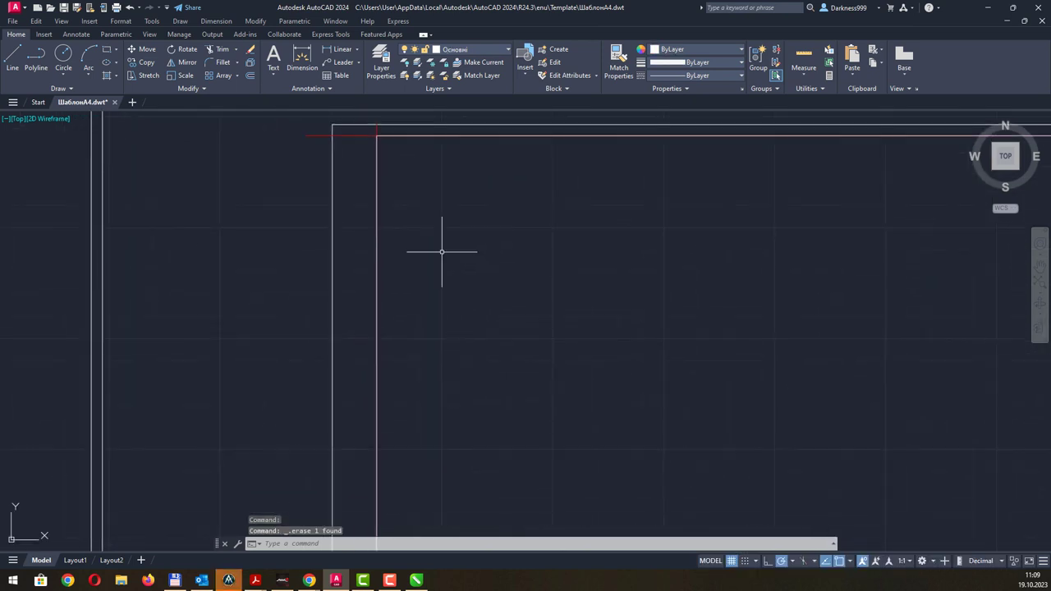
{"action": "left_click", "coordinate": [353, 136]}
{"action": "key", "text": "Escape"}
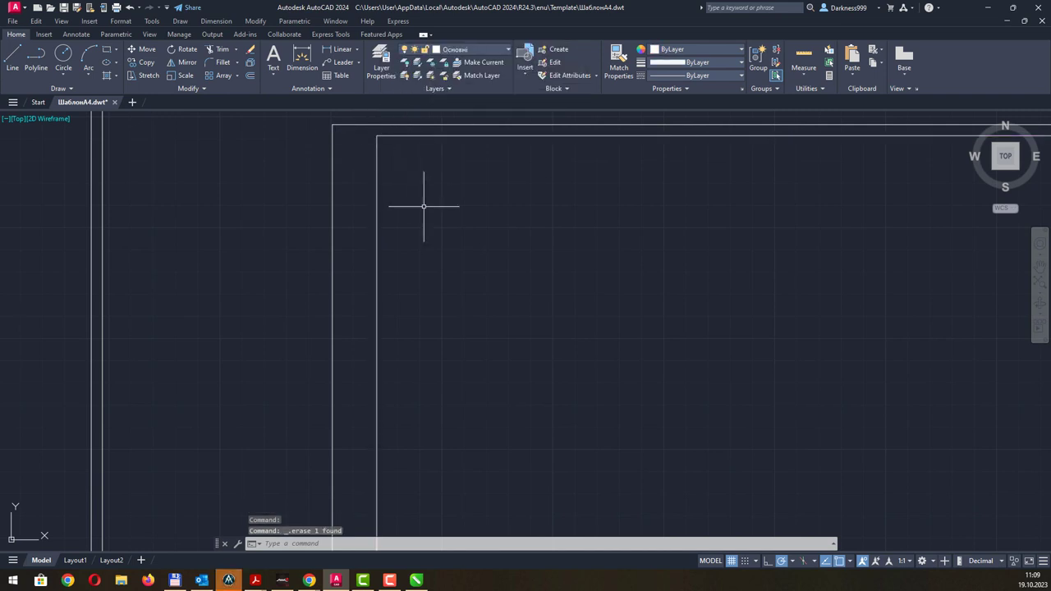
{"action": "scroll", "coordinate": [423, 210], "scroll_direction": "down", "scroll_amount": 5}
{"action": "middle_click_drag", "start_coordinate": [255, 136], "coordinate": [300, 304]}
{"action": "scroll", "coordinate": [271, 308], "scroll_direction": "up", "scroll_amount": 5}
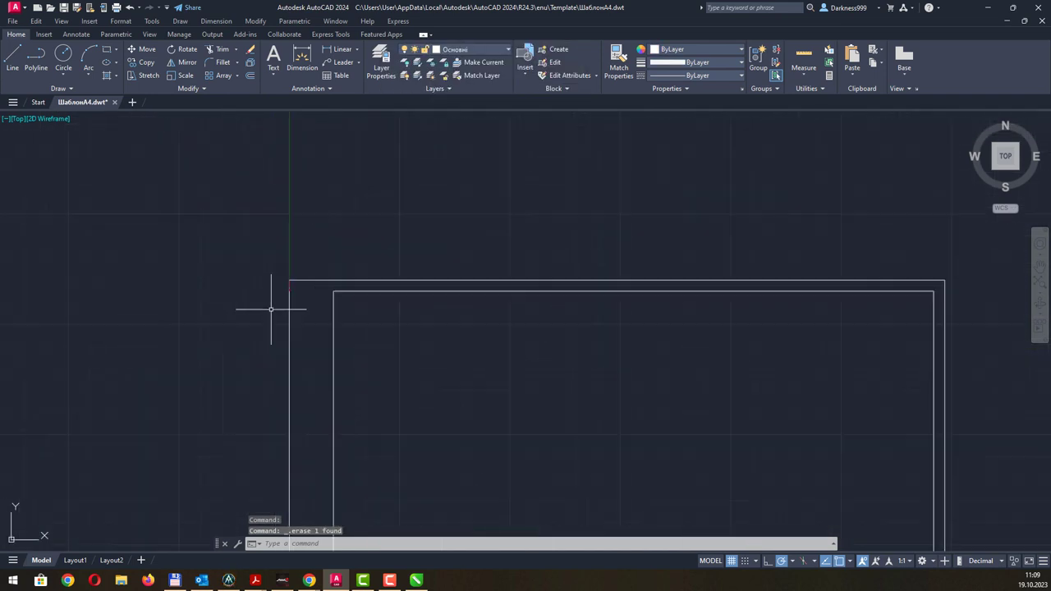
{"action": "left_click", "coordinate": [289, 283]}
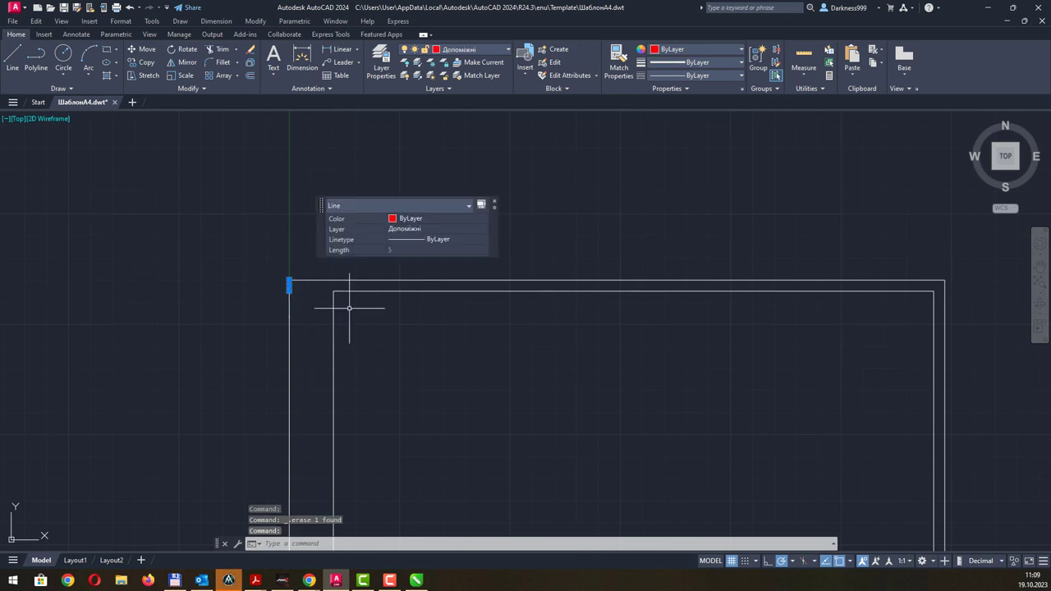
{"action": "key", "text": "Delete"}
- Zoom out and pan so both framed sheets are visible side by side
{"action": "scroll", "coordinate": [405, 300], "scroll_direction": "down", "scroll_amount": 2}
{"action": "scroll", "coordinate": [612, 307], "scroll_direction": "down", "scroll_amount": 2}
{"action": "scroll", "coordinate": [420, 191], "scroll_direction": "down", "scroll_amount": 2}
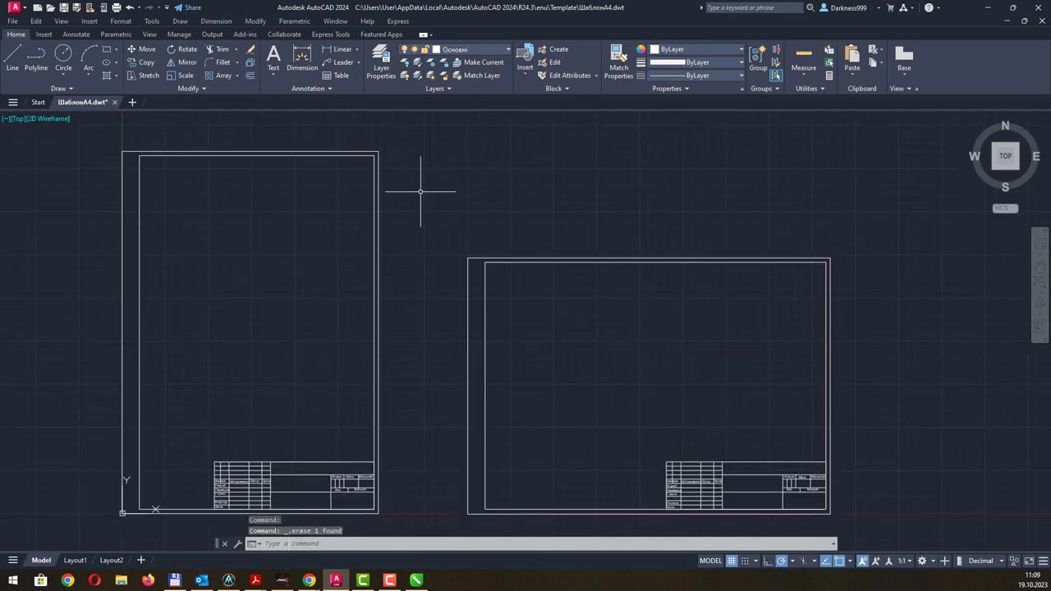
{"action": "mouse_move", "coordinate": [505, 260]}
{"action": "middle_mouse_down"}
{"action": "mouse_move", "coordinate": [474, 205]}
{"action": "mouse_move", "coordinate": [476, 231]}
{"action": "middle_mouse_up"}
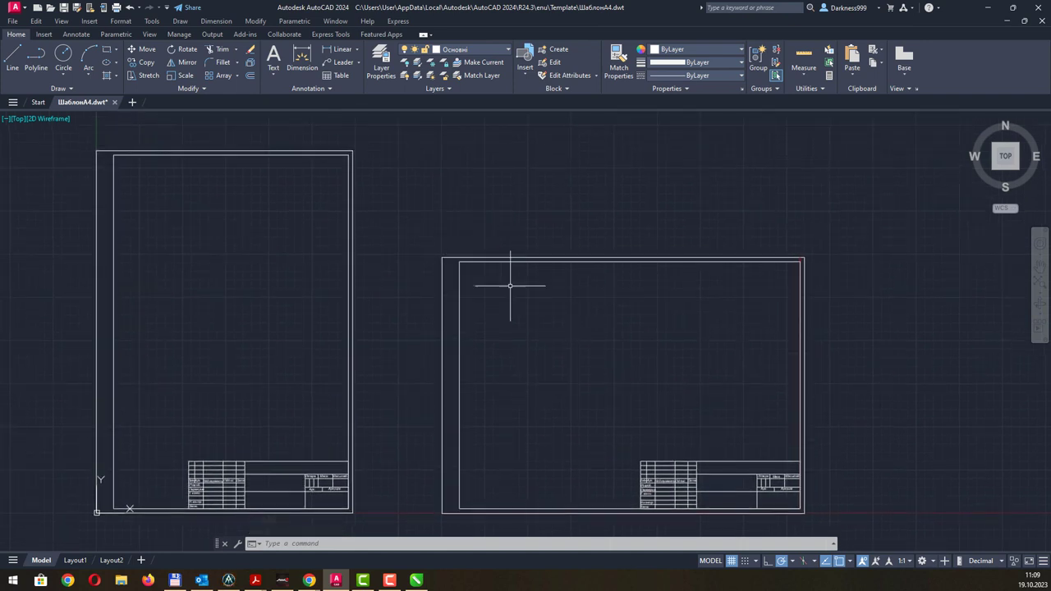
{"action": "middle_click_drag", "start_coordinate": [563, 211], "coordinate": [576, 191]}
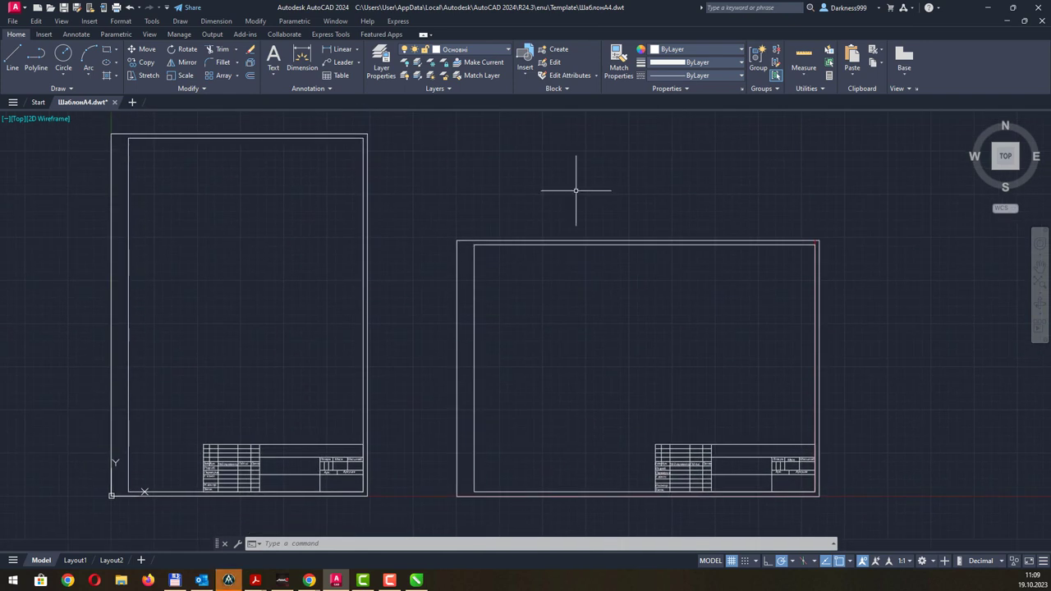
- Save the drawing as metric template ШаблонА3.dwt and close it
{"action": "left_click", "coordinate": [13, 25]}
{"action": "left_click", "coordinate": [55, 151]}
{"action": "type", "text": "ШаблонА3.dwt"}
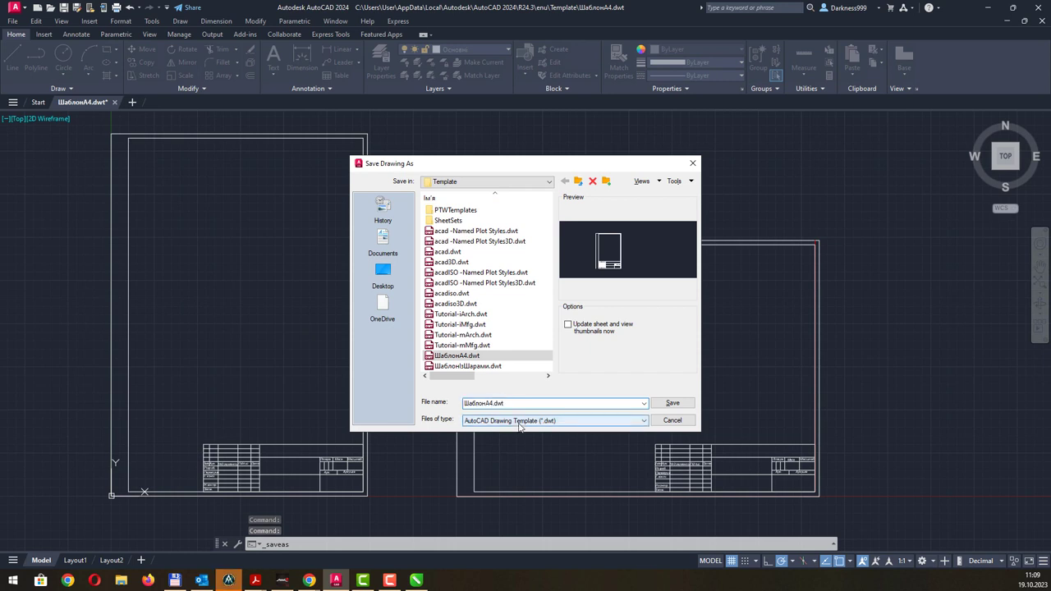
{"action": "left_click", "coordinate": [671, 403]}
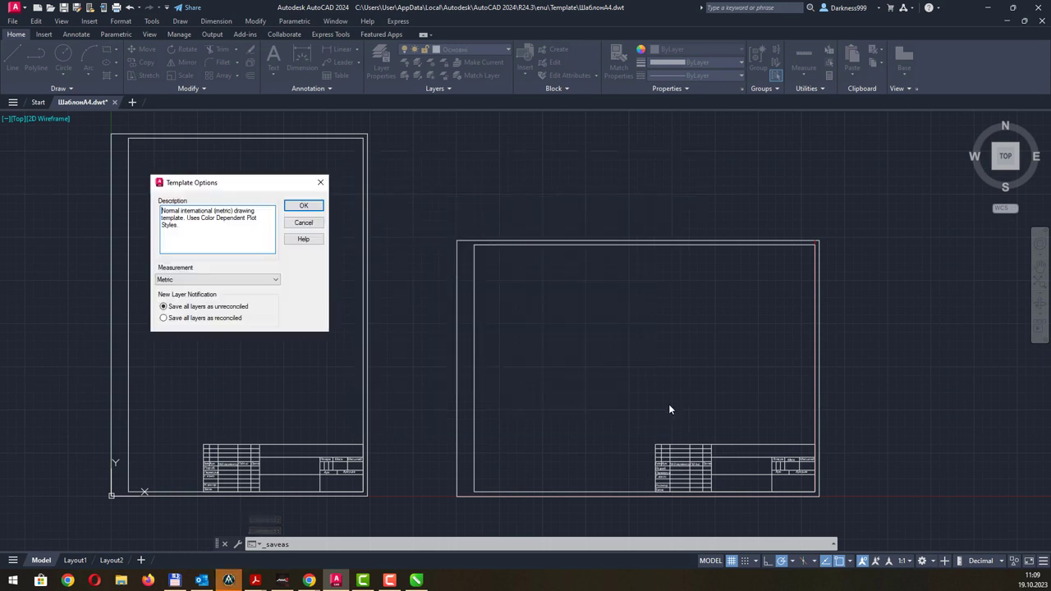
{"action": "left_click", "coordinate": [303, 206]}
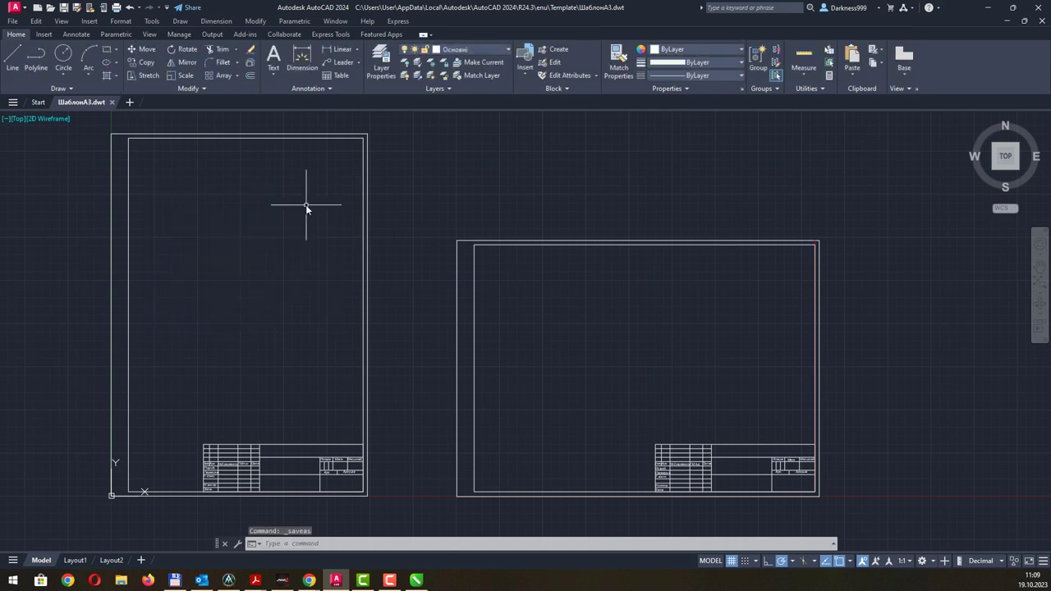
{"action": "left_click", "coordinate": [112, 102]}
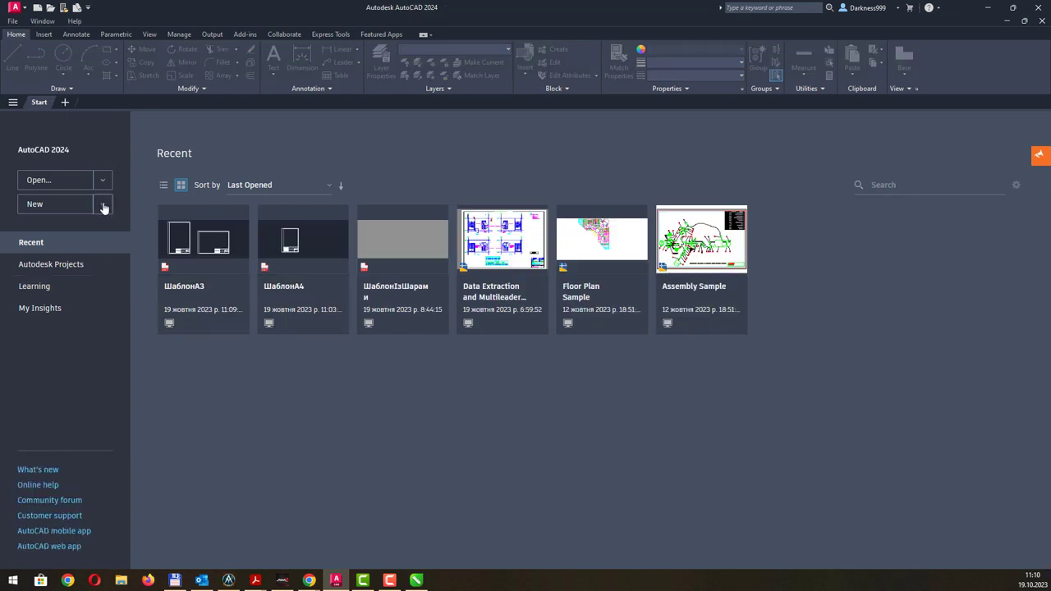
- Start a new drawing, Drawing8, from the ШаблонА4.dwt template after comparing it with ШаблонА3.dwt
{"action": "left_click", "coordinate": [103, 205]}
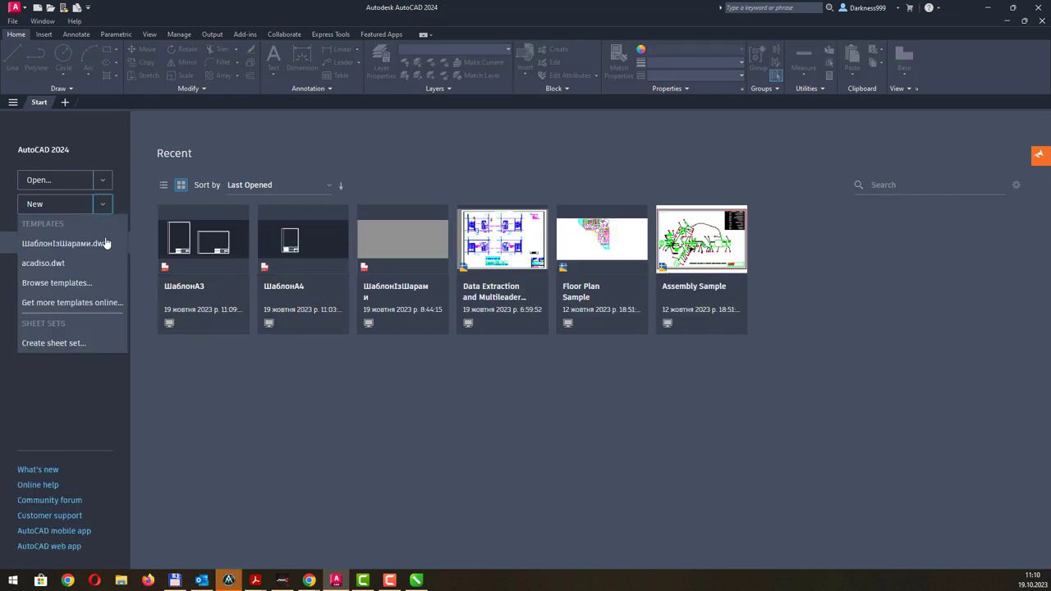
{"action": "left_click", "coordinate": [96, 287]}
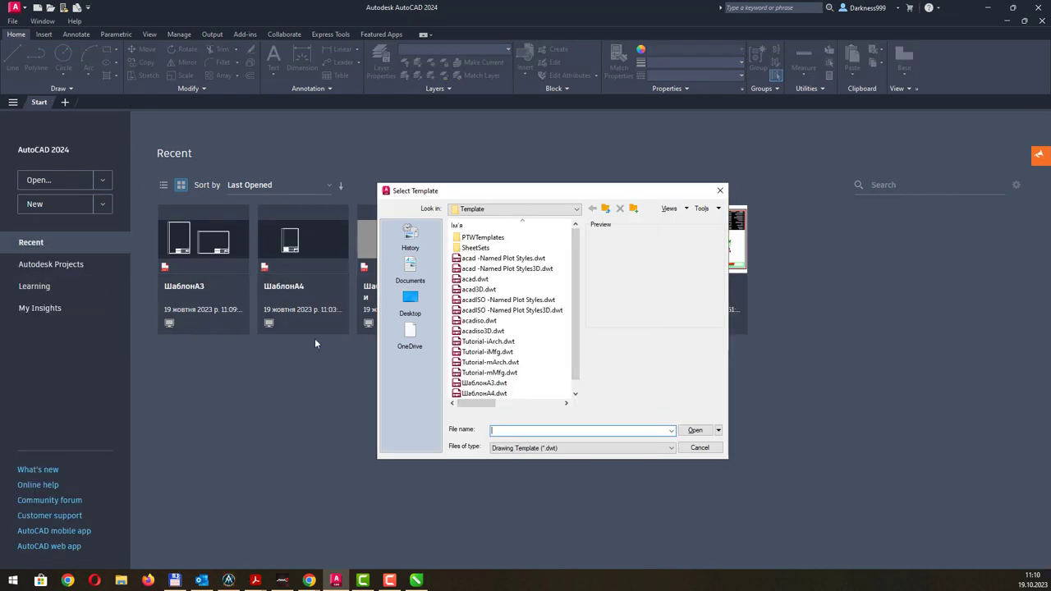
{"action": "left_click", "coordinate": [489, 383]}
{"action": "left_click", "coordinate": [490, 394]}
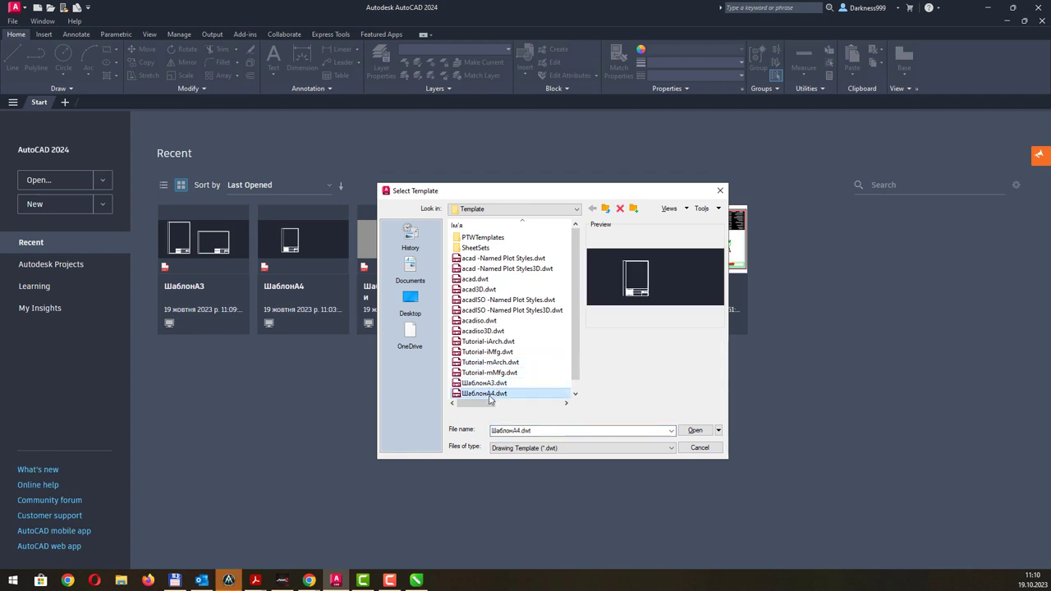
{"action": "left_click", "coordinate": [486, 383]}
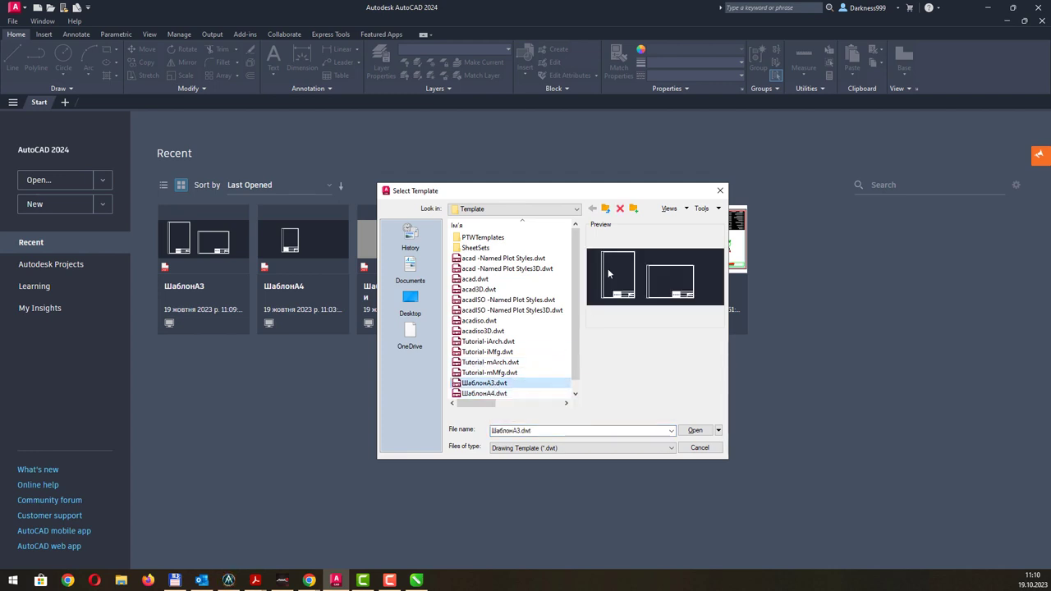
{"action": "left_click", "coordinate": [494, 394]}
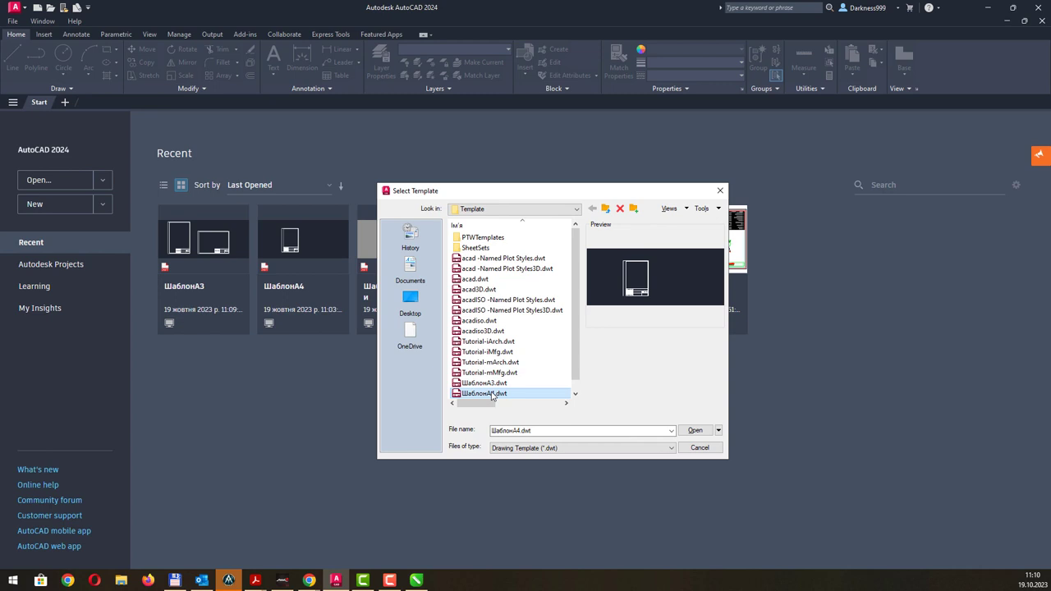
{"action": "left_click", "coordinate": [488, 383]}
{"action": "left_click", "coordinate": [495, 395]}
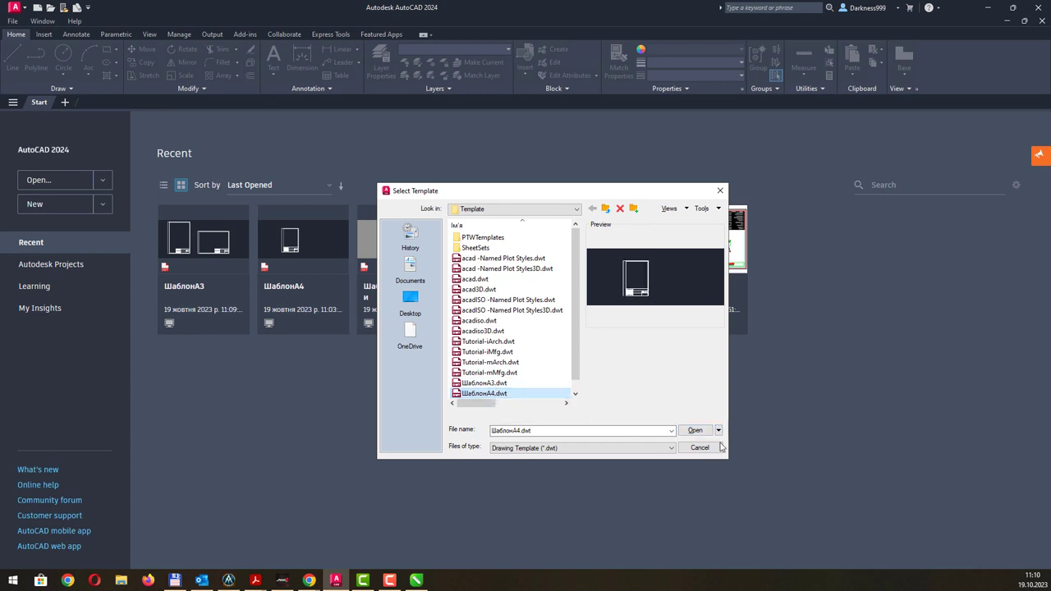
{"action": "left_click", "coordinate": [695, 430]}
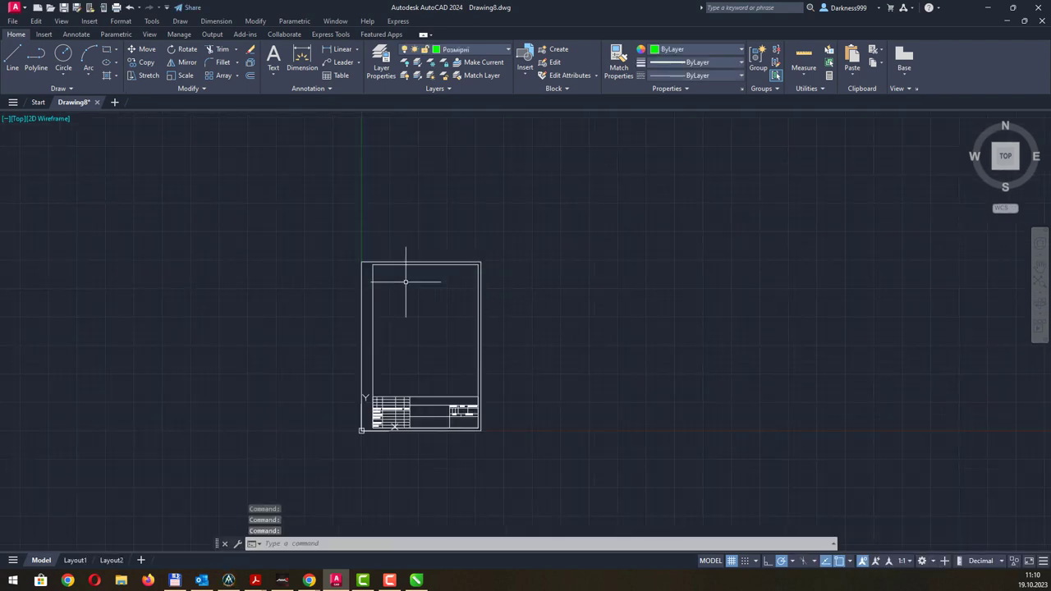
{"action": "scroll", "coordinate": [419, 287], "scroll_direction": "up", "scroll_amount": 2}
{"action": "middle_click_drag", "start_coordinate": [478, 300], "coordinate": [377, 235]}
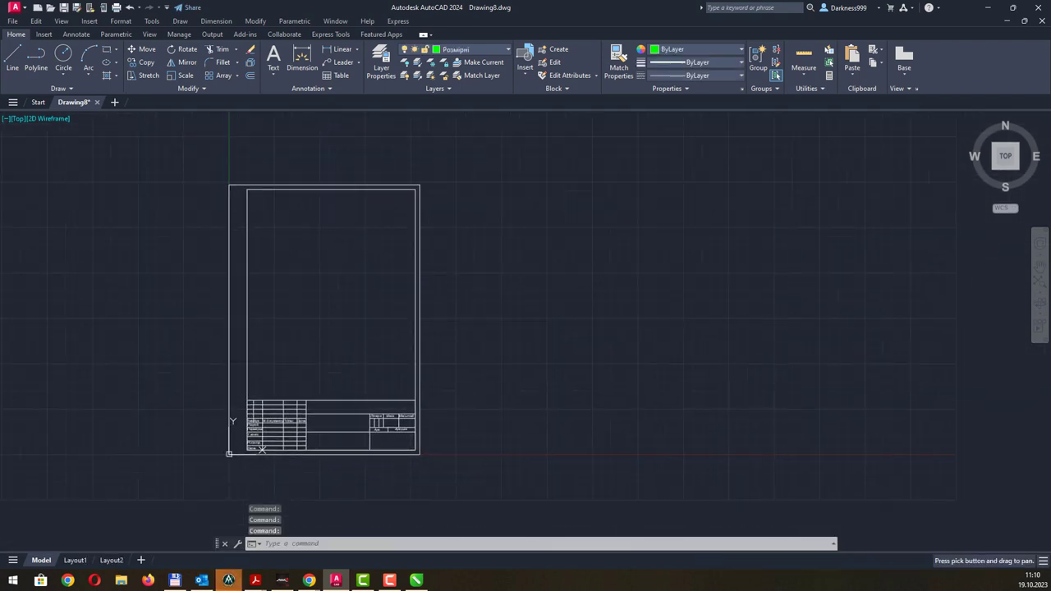
{"action": "left_click", "coordinate": [198, 160]}
{"action": "left_click", "coordinate": [480, 453]}
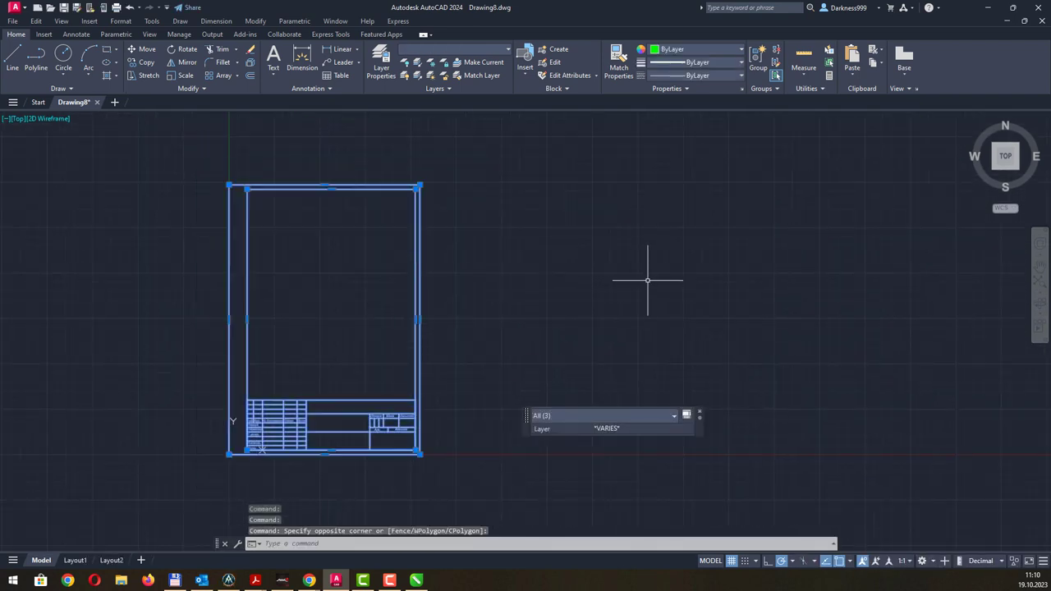
{"action": "key", "text": "Escape"}
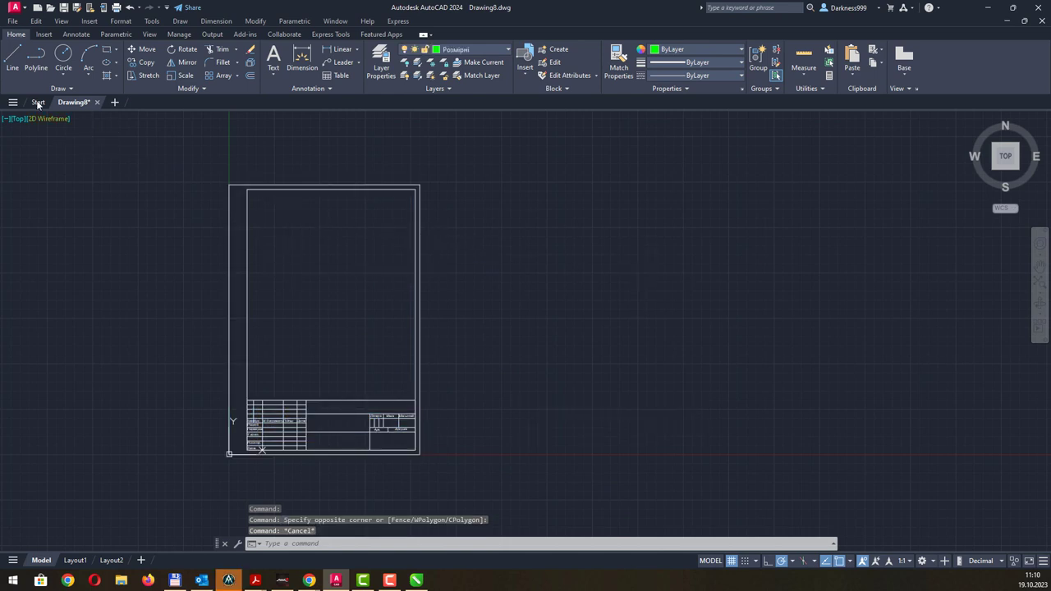
{"action": "left_click", "coordinate": [36, 103]}
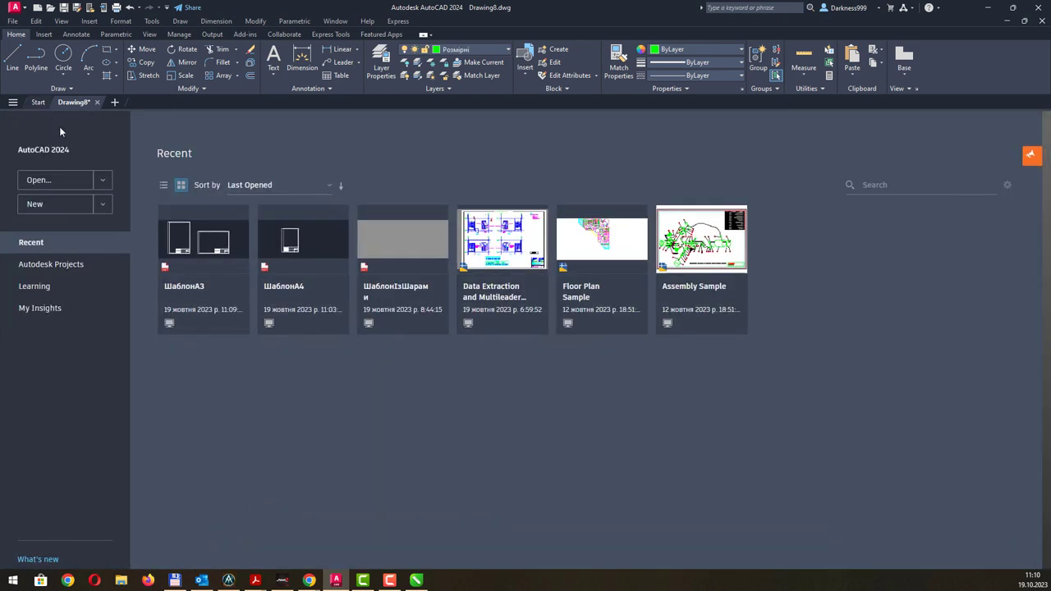
{"action": "left_click", "coordinate": [102, 205]}
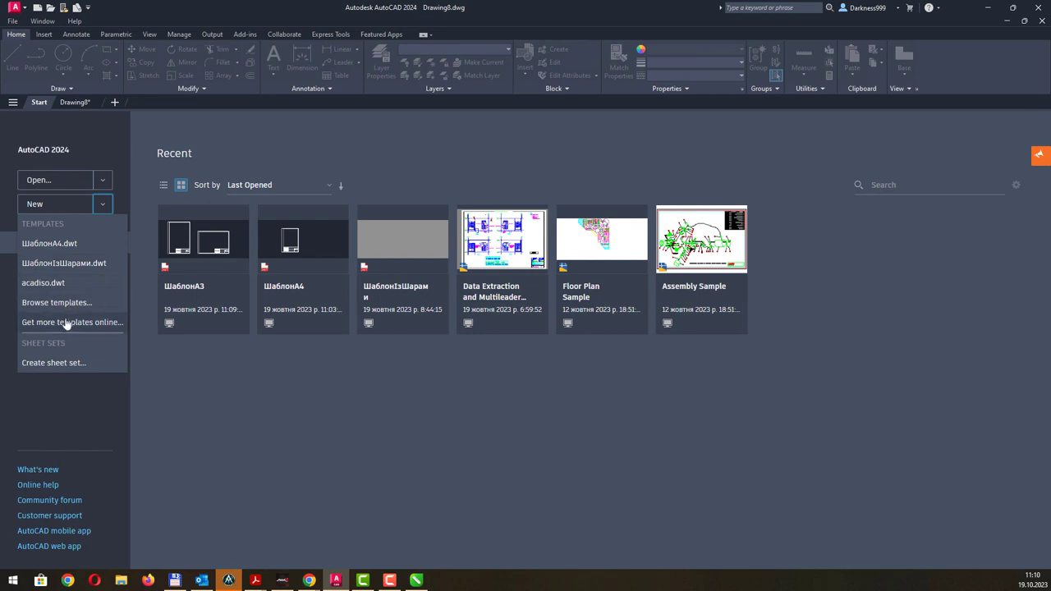
{"action": "left_click", "coordinate": [77, 101]}
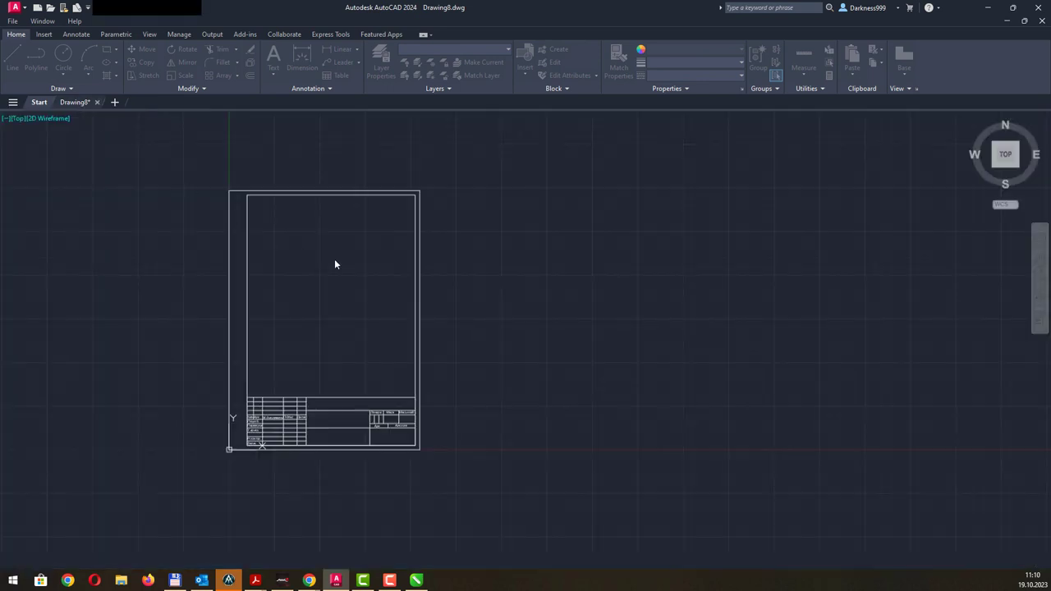
{"action": "middle_click_drag", "start_coordinate": [505, 294], "coordinate": [535, 300]}
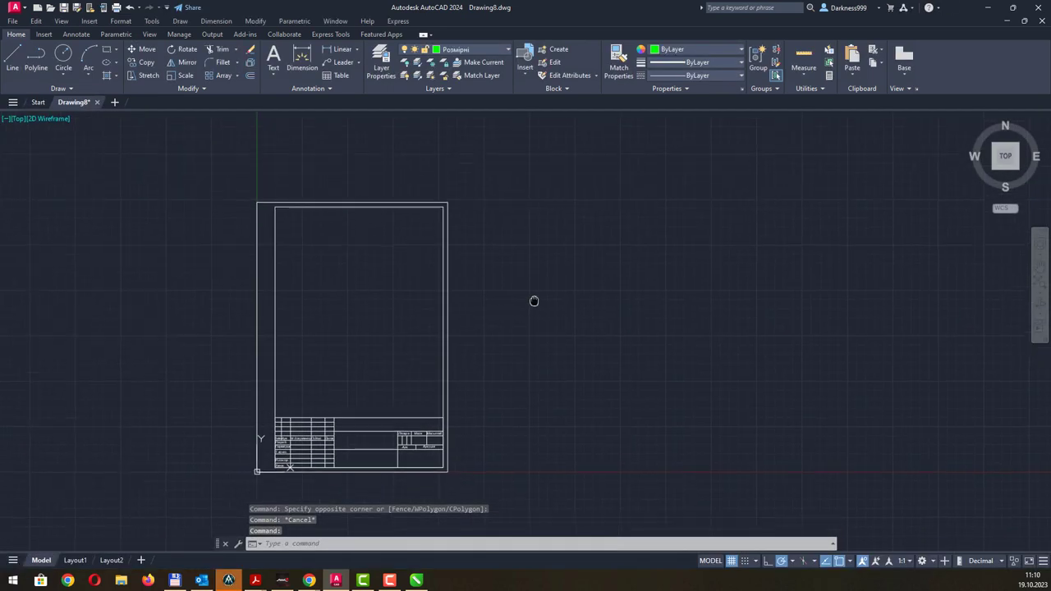
{"action": "left_click", "coordinate": [325, 88]}
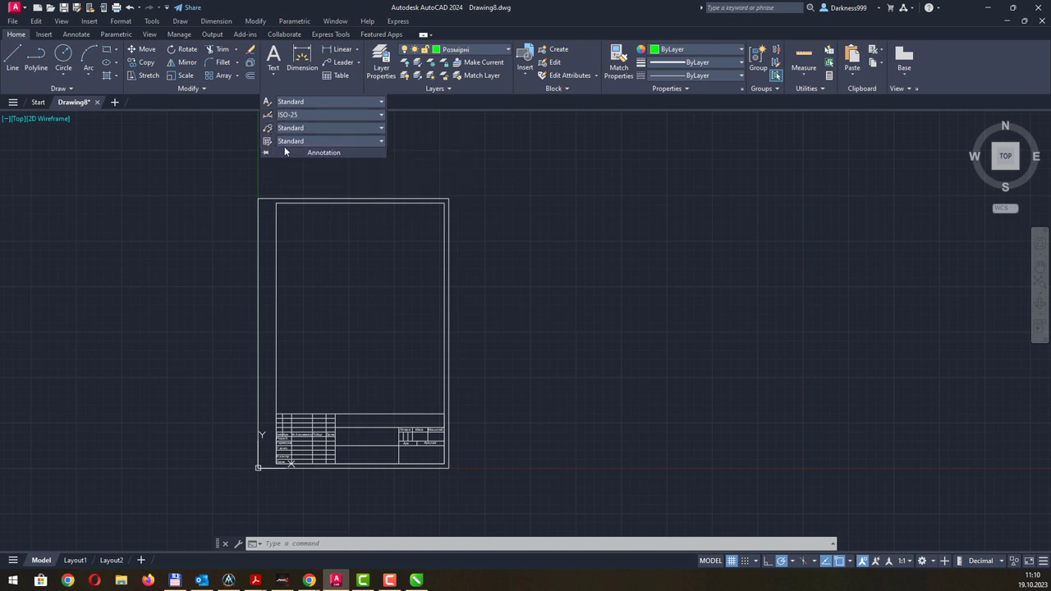
{"action": "key", "text": "Escape"}
{"action": "key", "text": "Escape"}
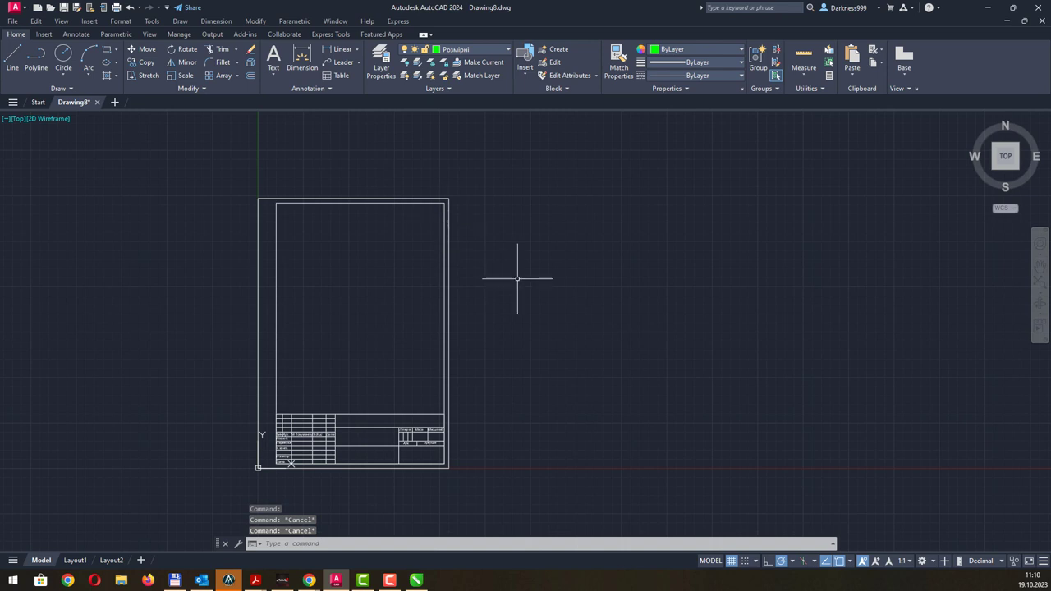